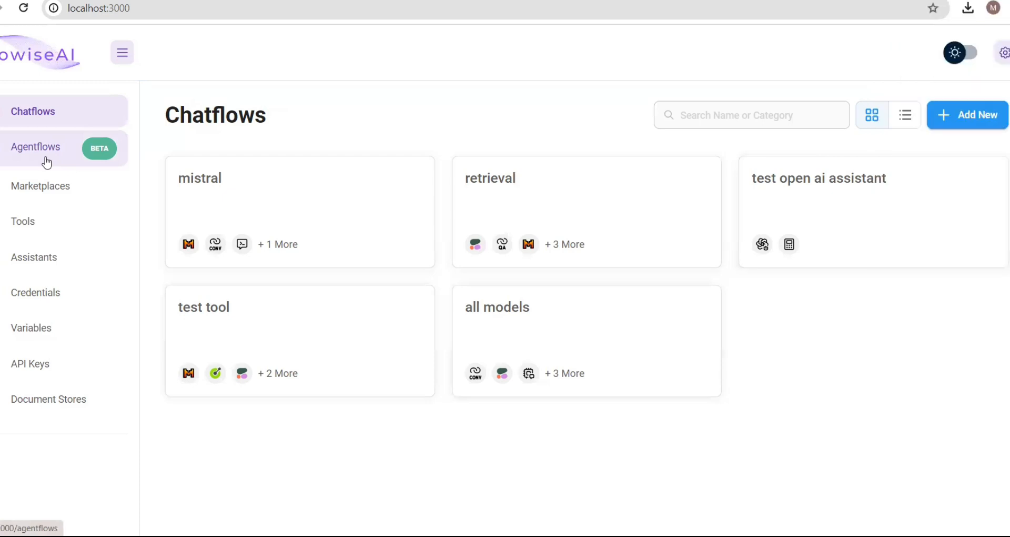
# - From the empty Agentflows list, add a new flow to get a blank Untitled Agent canvas
pyautogui.click(47, 162)
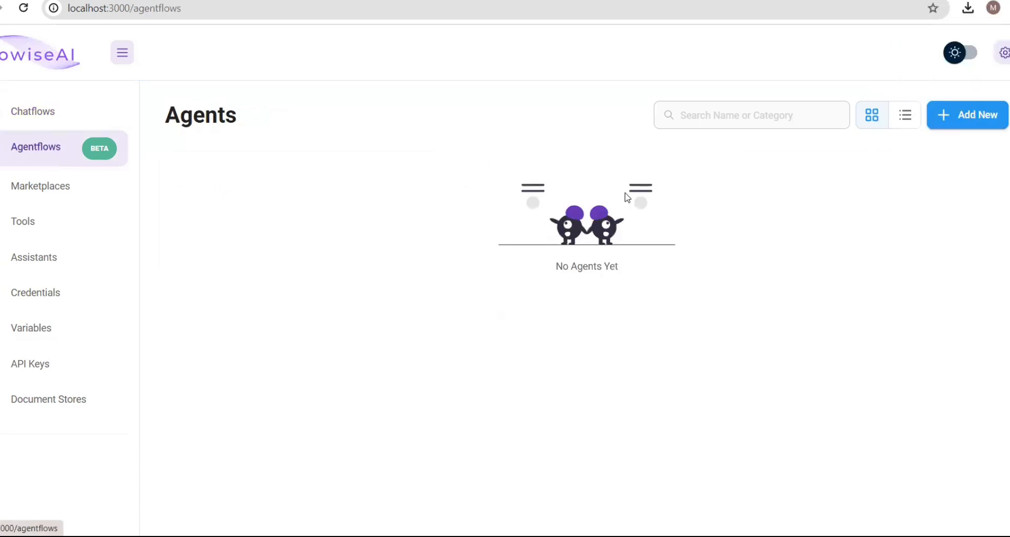
pyautogui.click(980, 125)
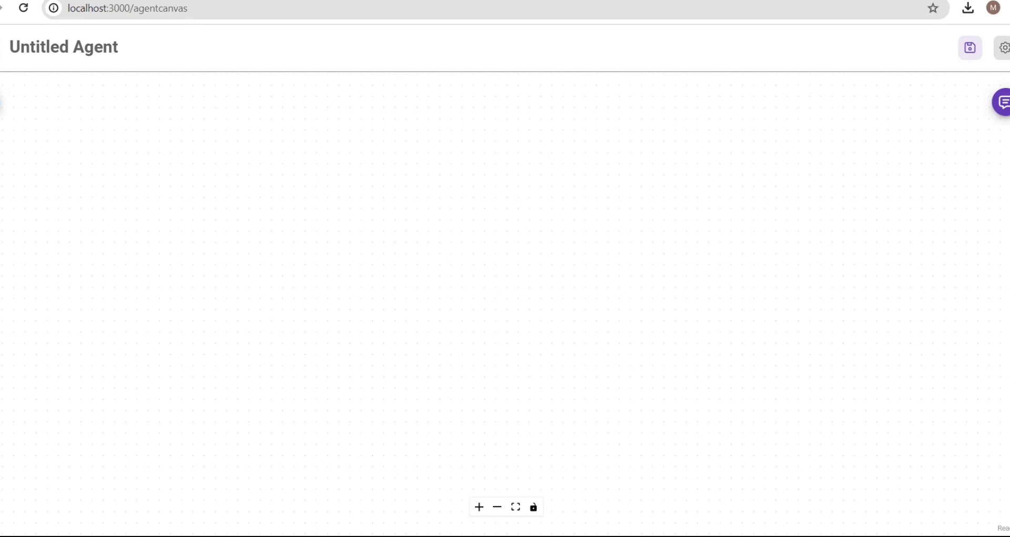
# - Browse the Multi Agents Supervisor and Worker nodes, then leave the unsaved canvas for the Agents list
pyautogui.click(3, 108)
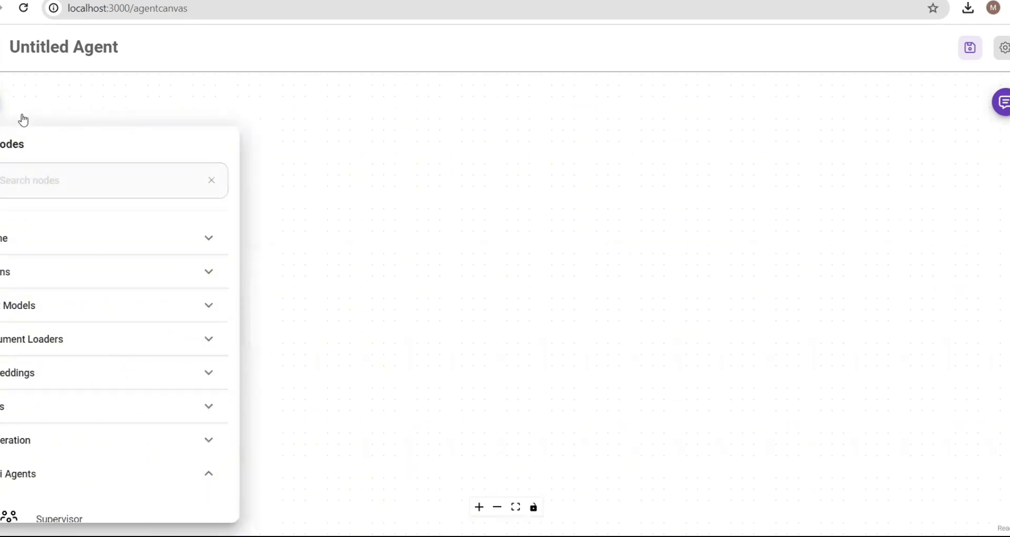
pyautogui.scroll(-5, 142, 288)
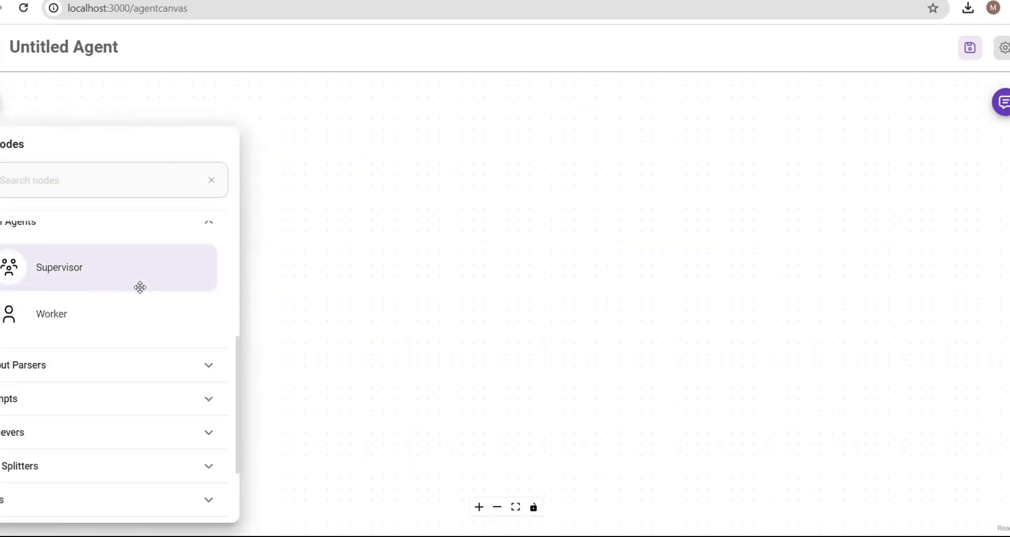
pyautogui.scroll(3, 108, 284)
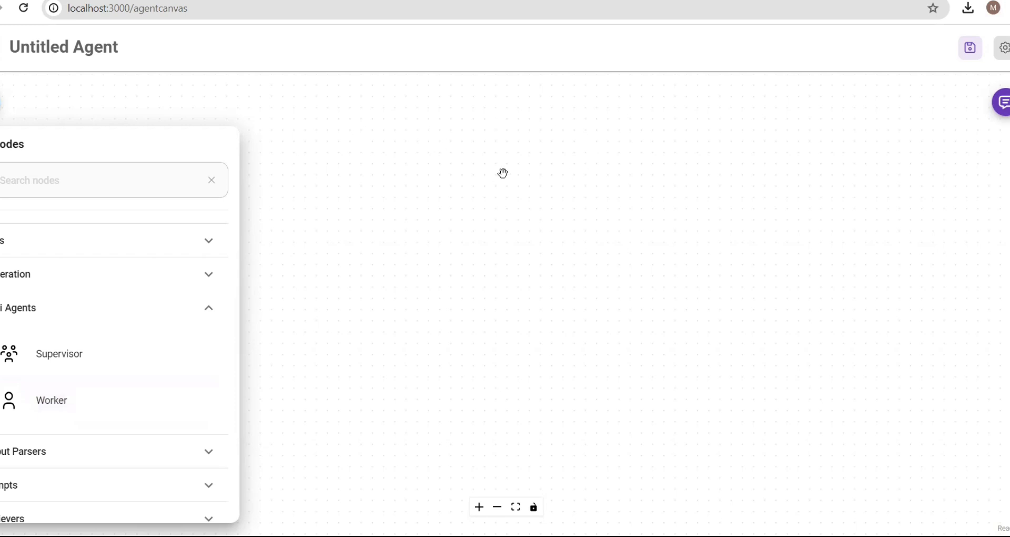
pyautogui.click(435, 156)
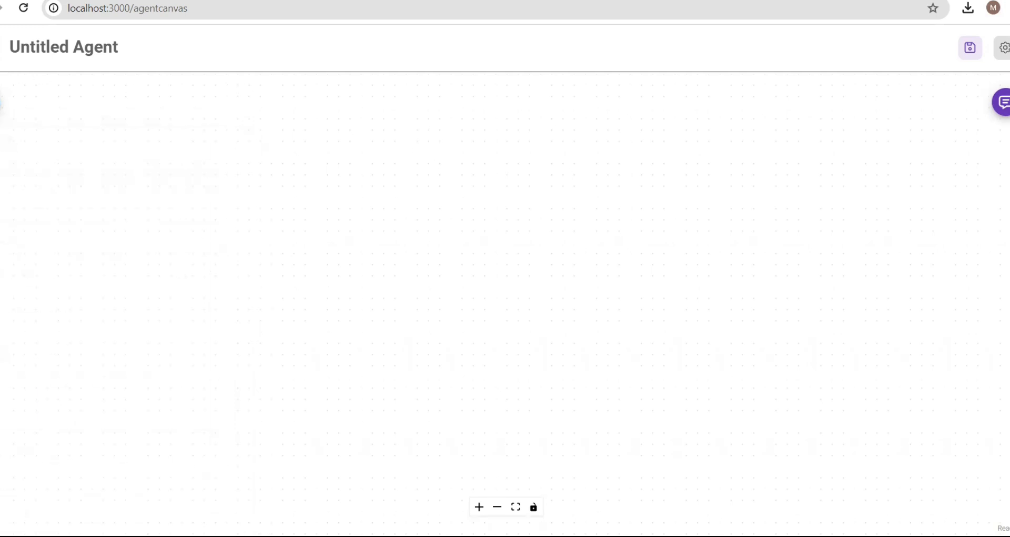
pyautogui.click(0, 47)
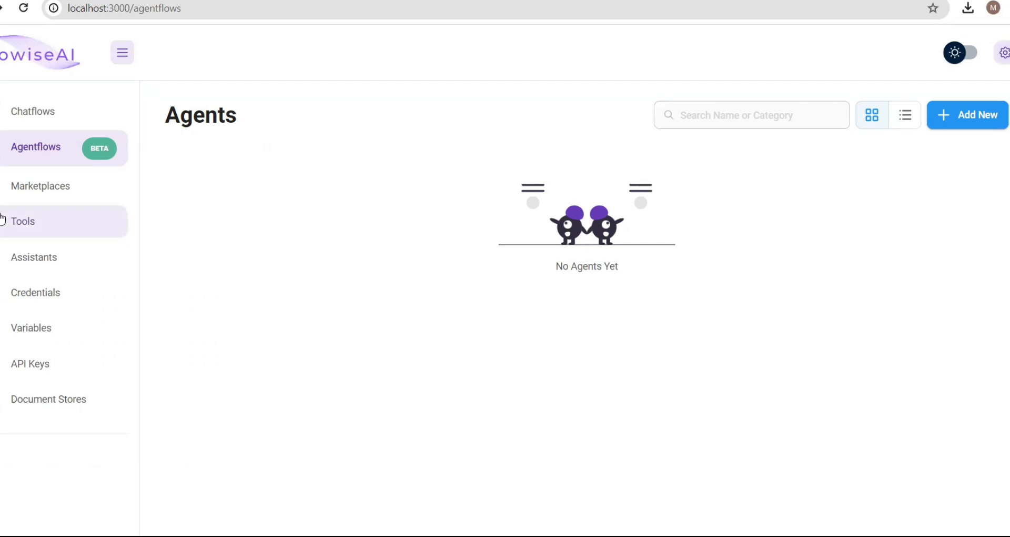
# - Browse the Marketplace templates, such as Conversational Retrieval QA Chain and CSV Agent
pyautogui.click(3, 187)
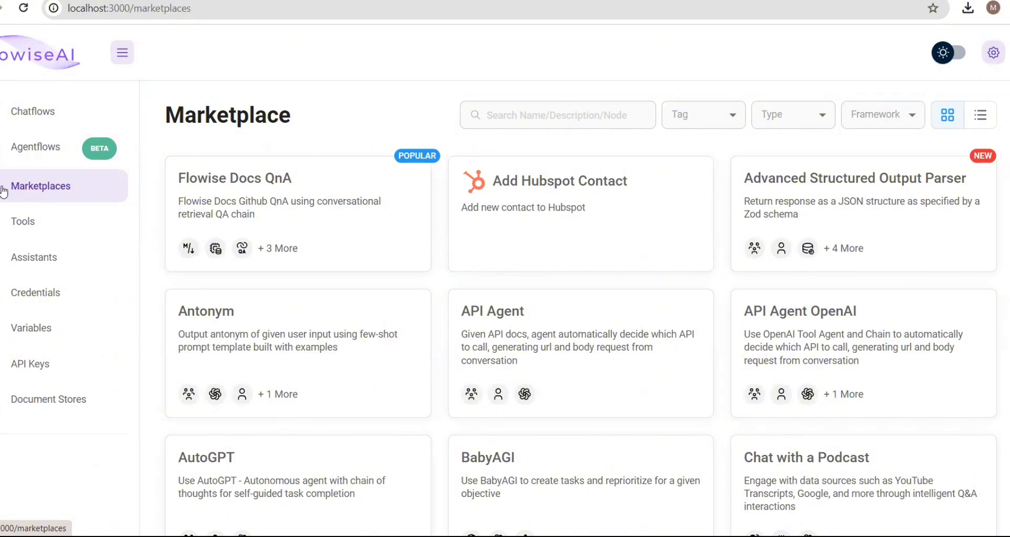
pyautogui.scroll(-12, 514, 375)
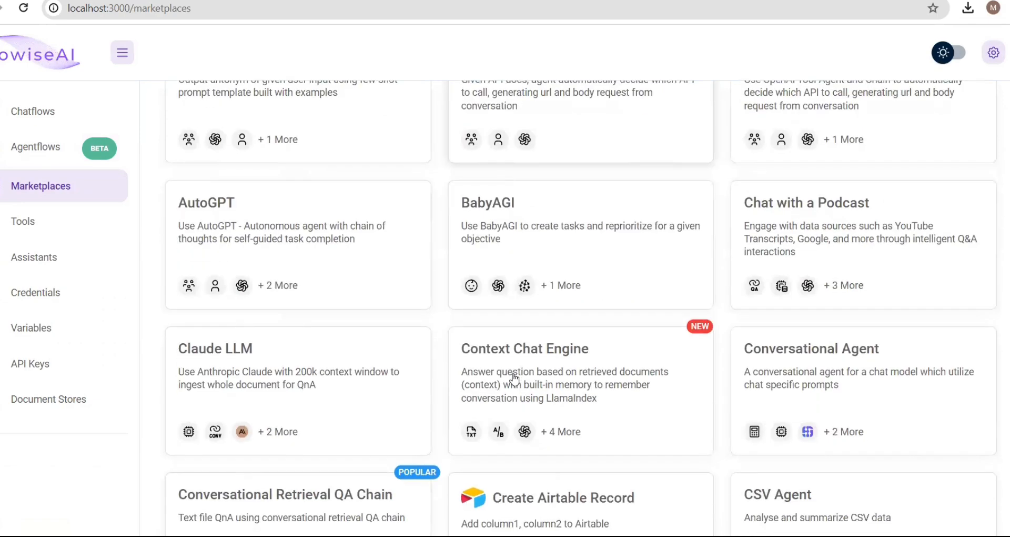
pyautogui.scroll(-15, 514, 377)
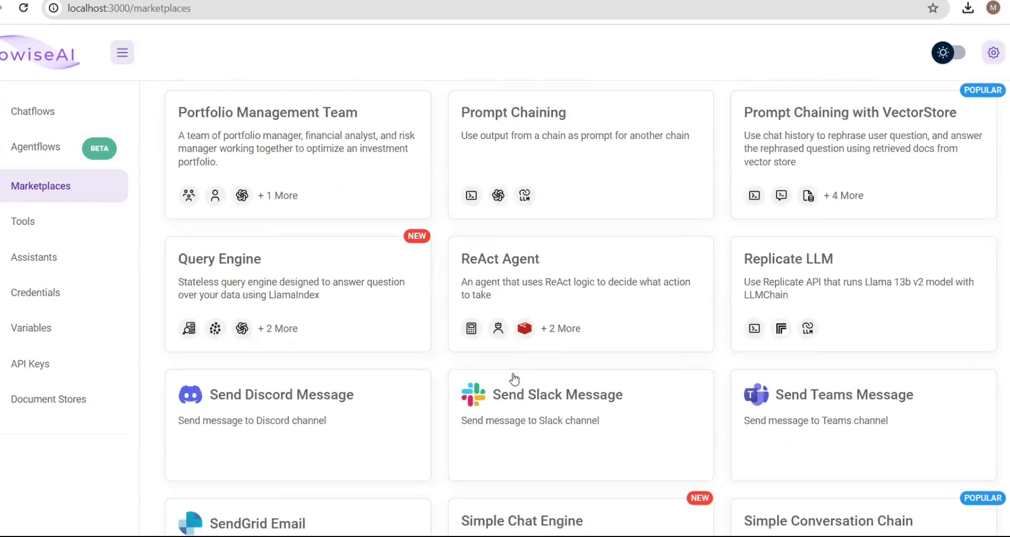
pyautogui.scroll(9, 514, 377)
pyautogui.scroll(-9, 514, 379)
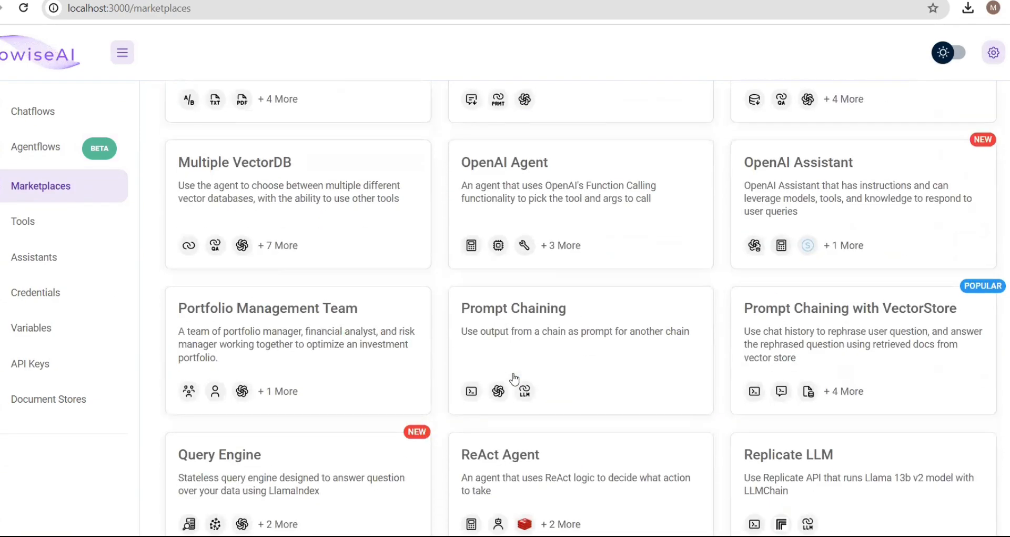
pyautogui.scroll(-1, 515, 377)
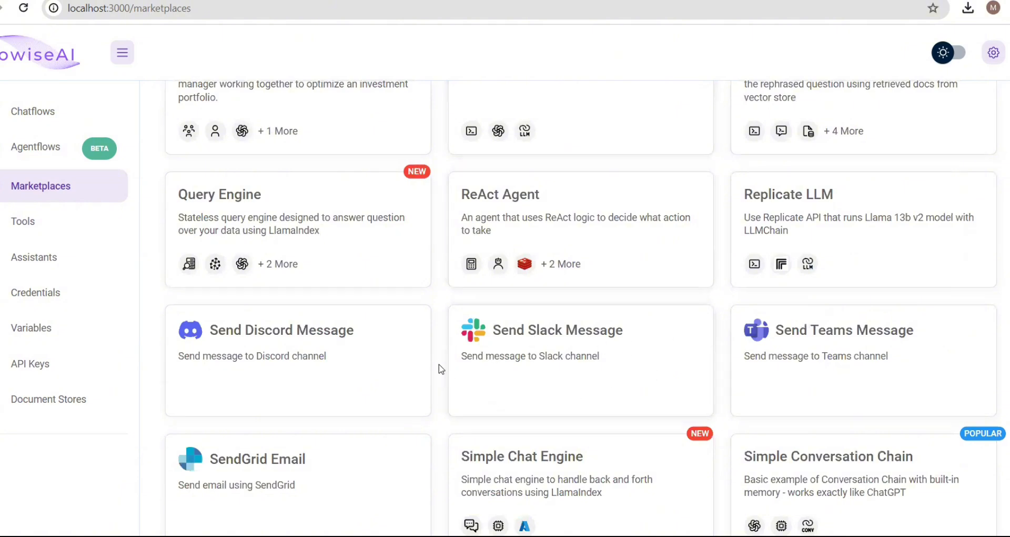
pyautogui.scroll(-3, 441, 368)
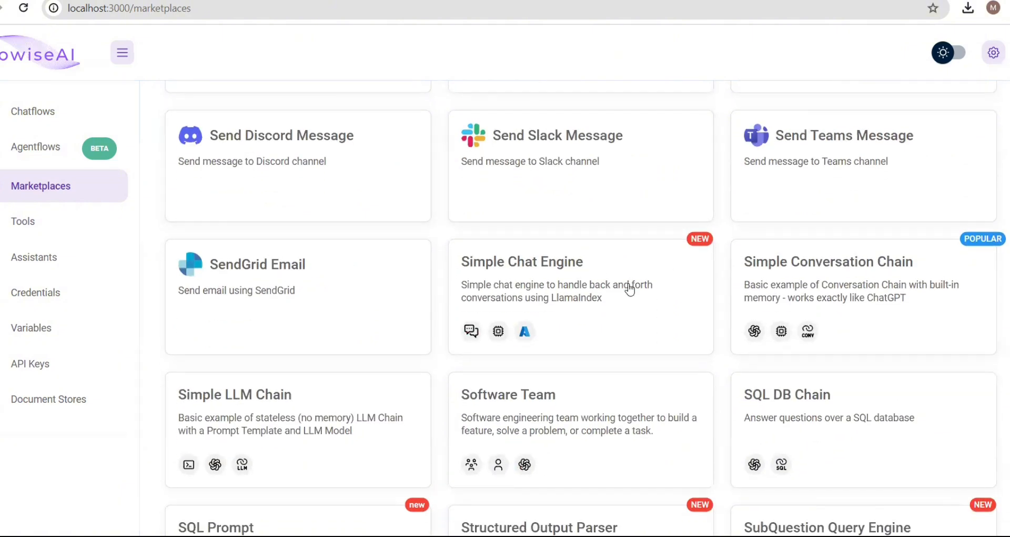
pyautogui.scroll(-4, 619, 330)
pyautogui.scroll(-3, 620, 330)
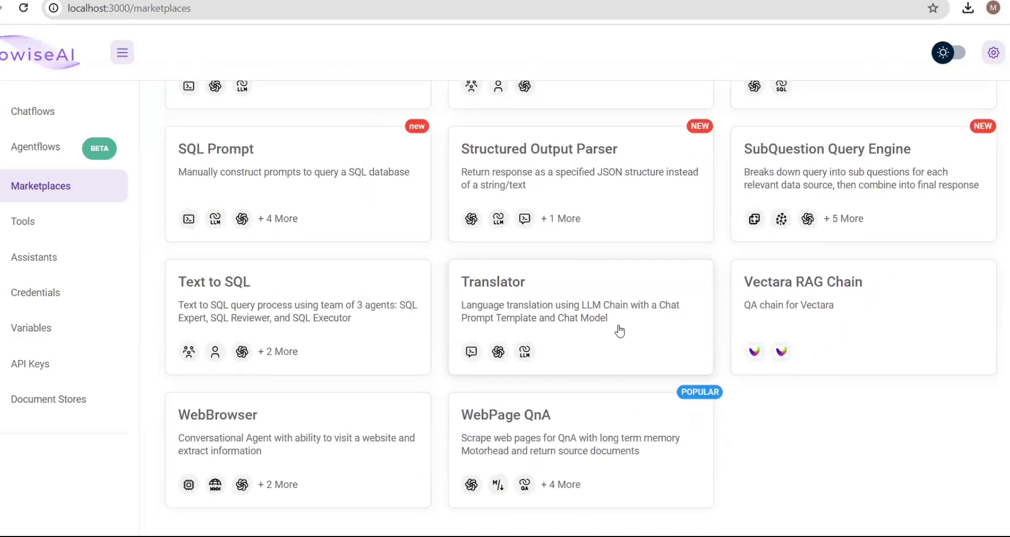
pyautogui.scroll(15, 620, 330)
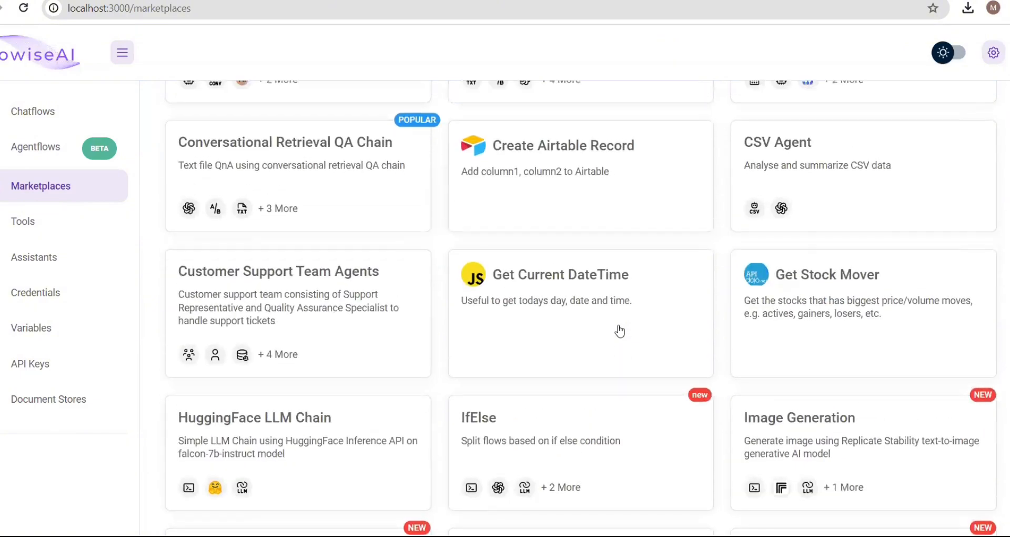
pyautogui.scroll(-5, 620, 330)
pyautogui.scroll(-3, 620, 330)
pyautogui.scroll(2, 619, 330)
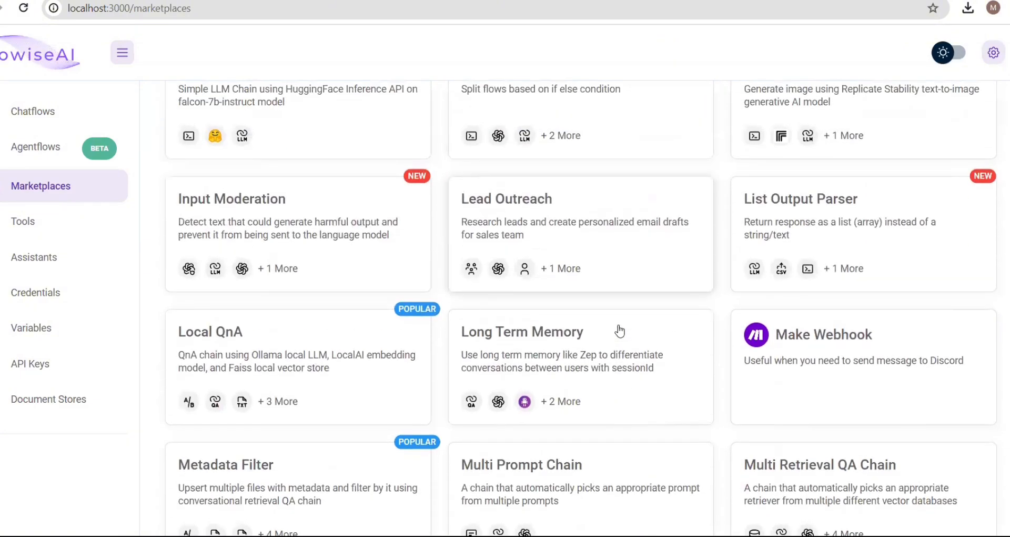
pyautogui.scroll(3, 620, 330)
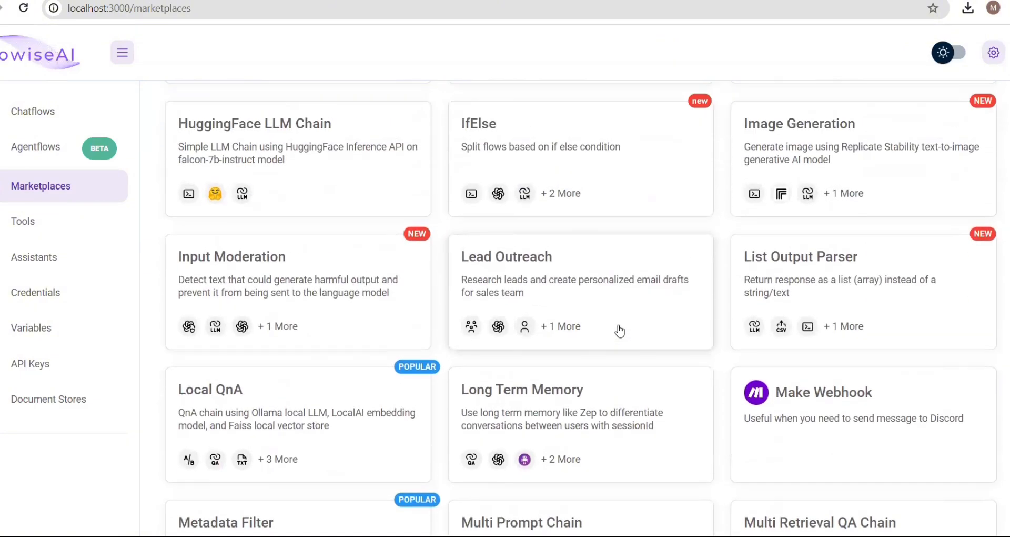
pyautogui.scroll(3, 620, 330)
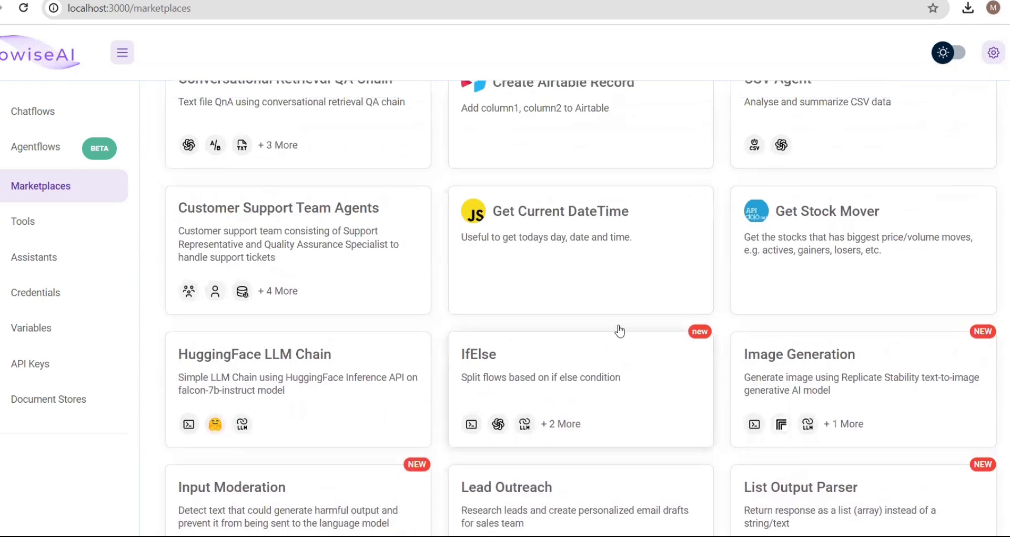
pyautogui.scroll(1, 620, 330)
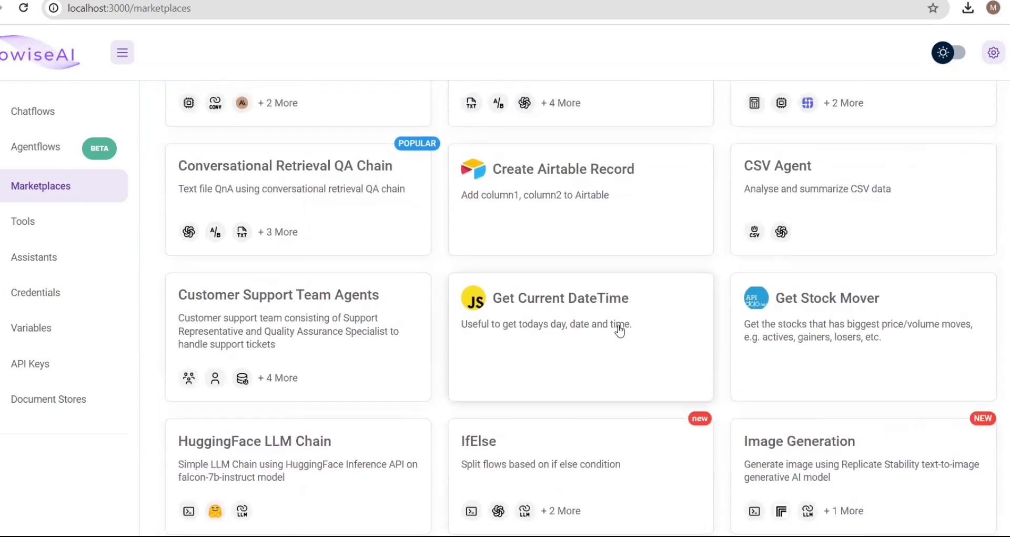
pyautogui.click(852, 230)
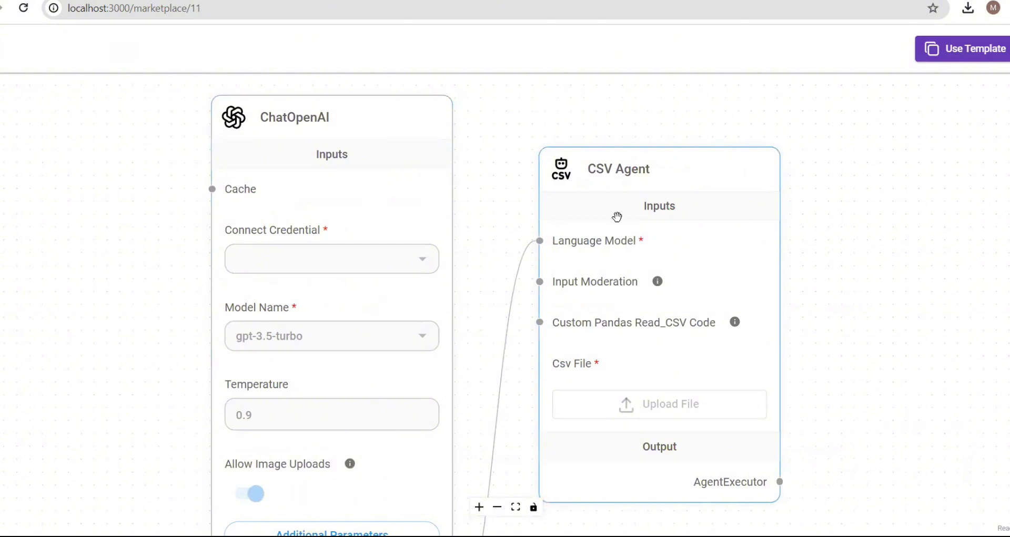
pyautogui.scroll(-5, 488, 207)
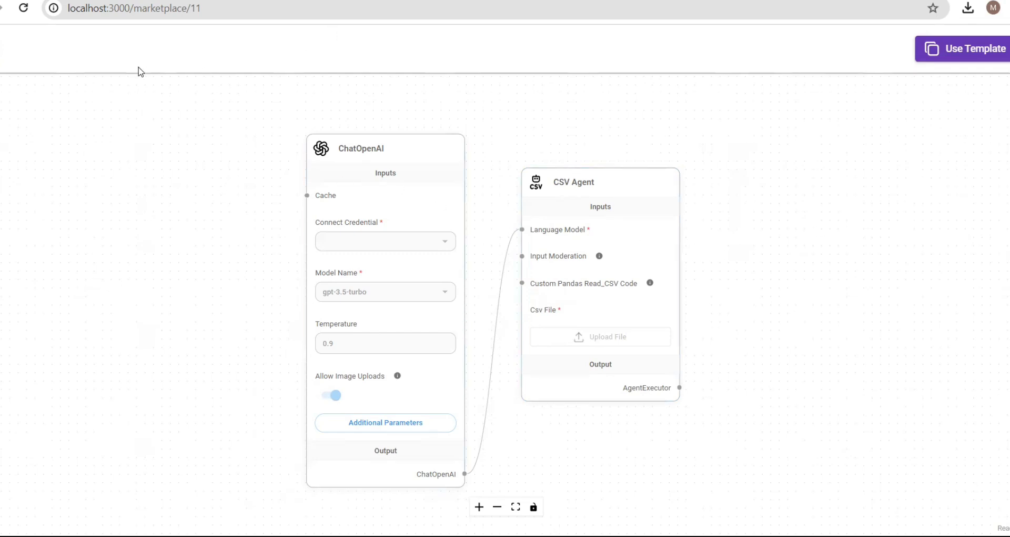
pyautogui.hotkey('alt', 'Left')
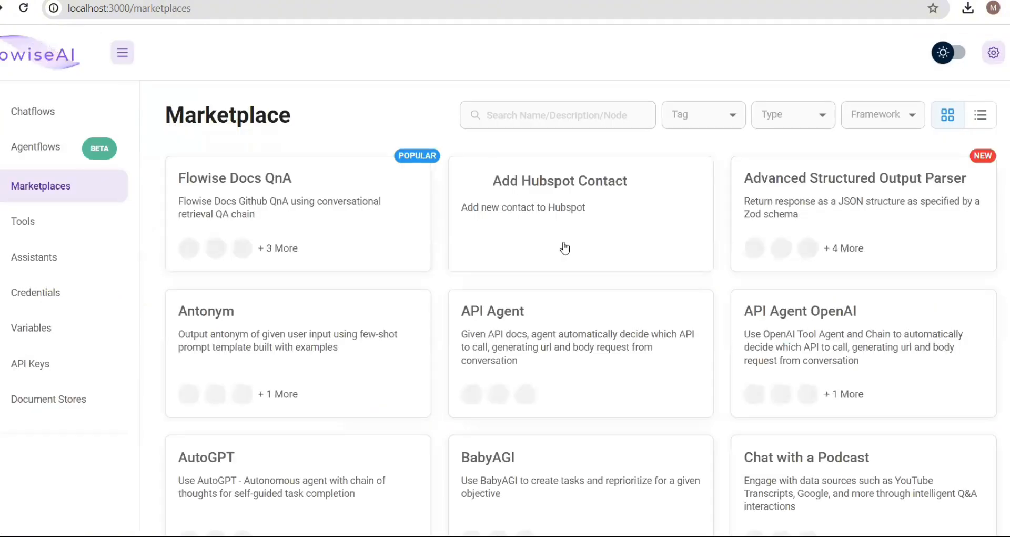
pyautogui.scroll(-12, 557, 273)
pyautogui.scroll(-12, 560, 279)
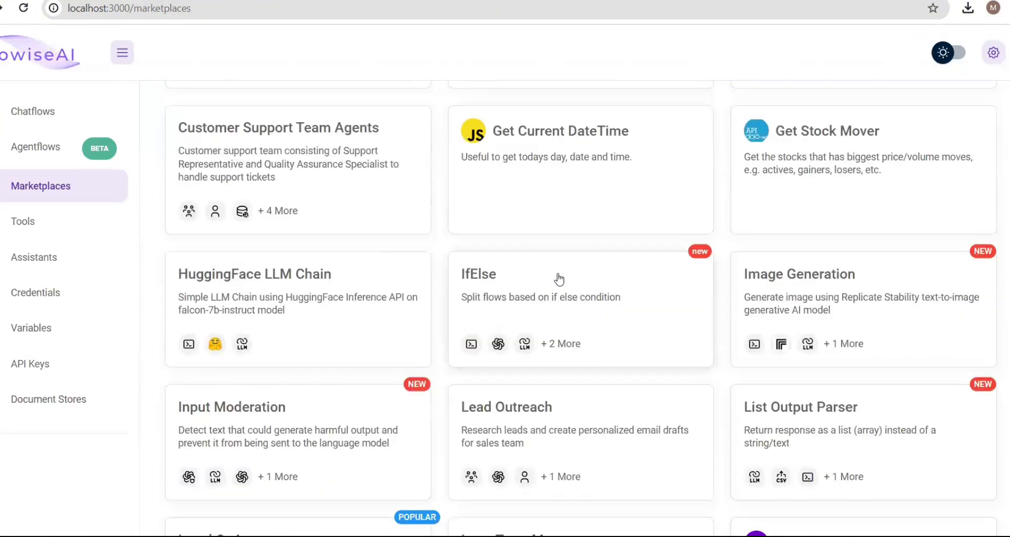
pyautogui.scroll(-15, 559, 280)
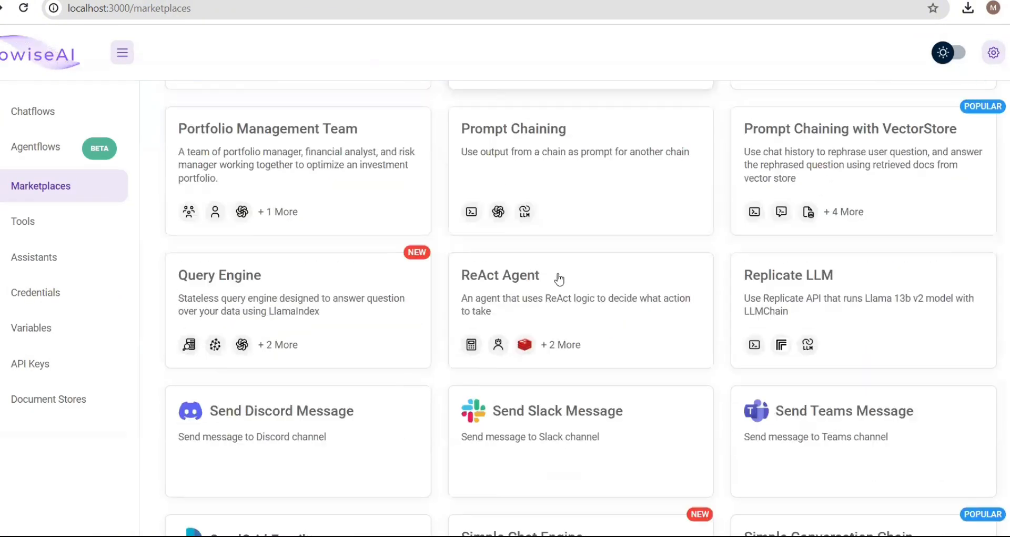
pyautogui.scroll(-3, 559, 279)
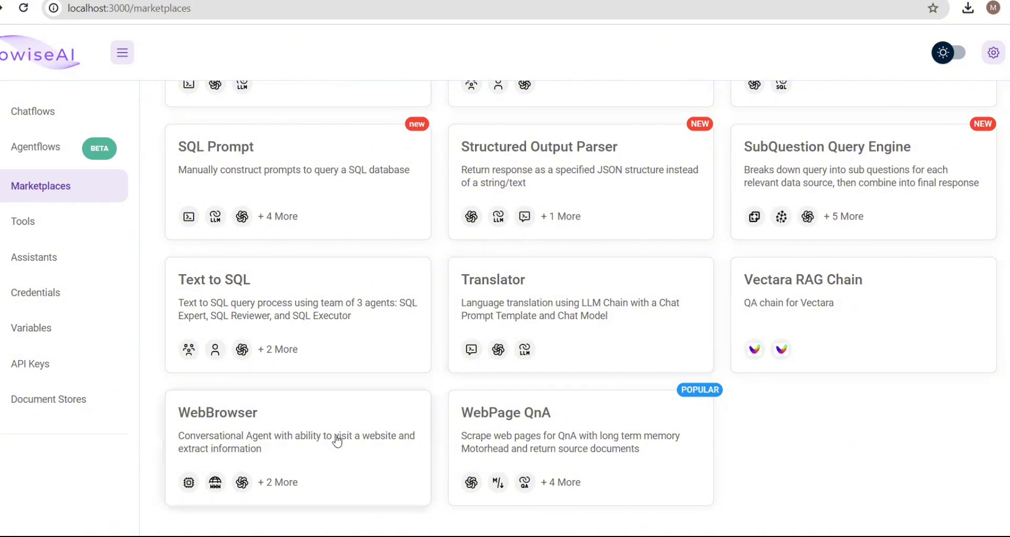
# - Preview the WebBrowser template, then switch to the Tools page showing No Tools Created Yet
pyautogui.click(320, 440)
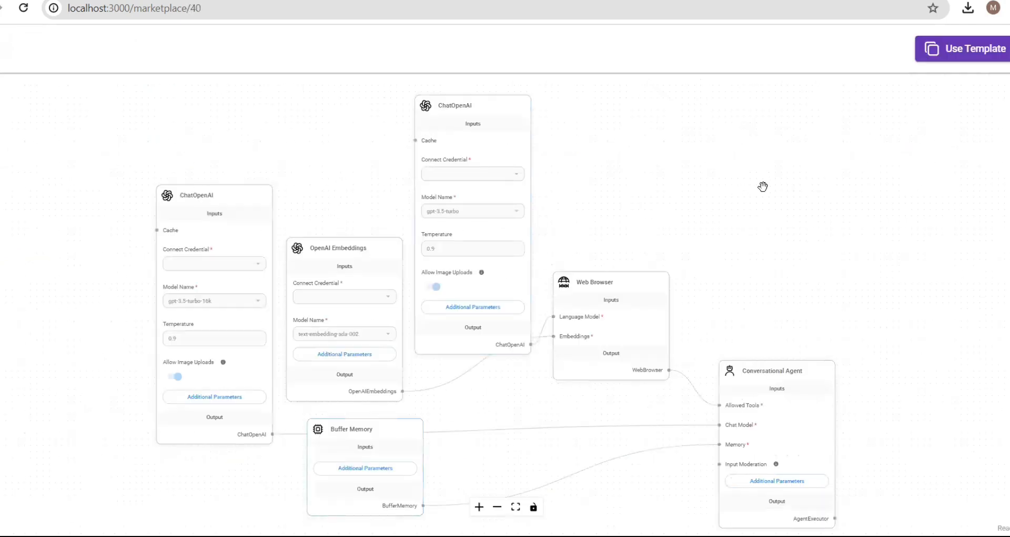
pyautogui.scroll(-3, 751, 211)
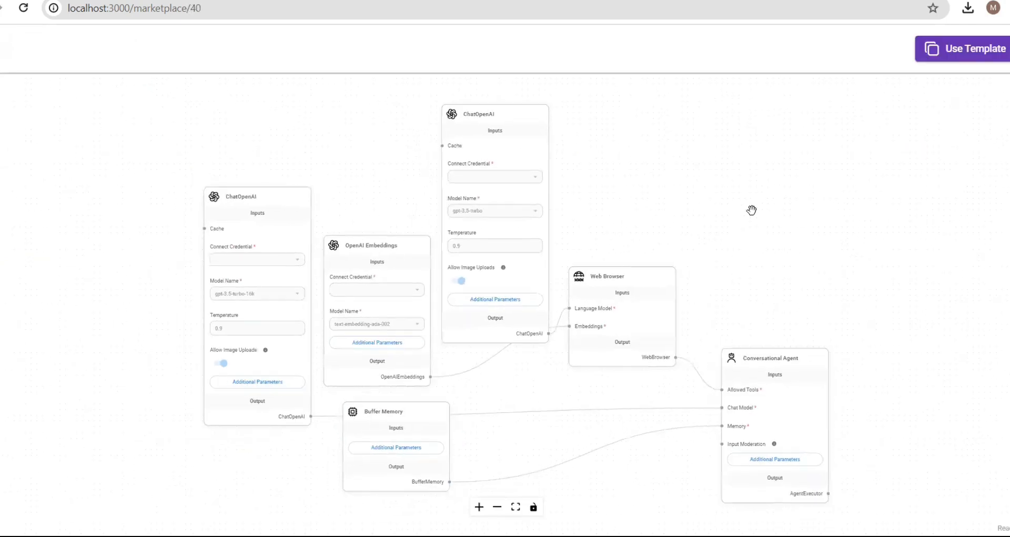
pyautogui.scroll(3, 752, 211)
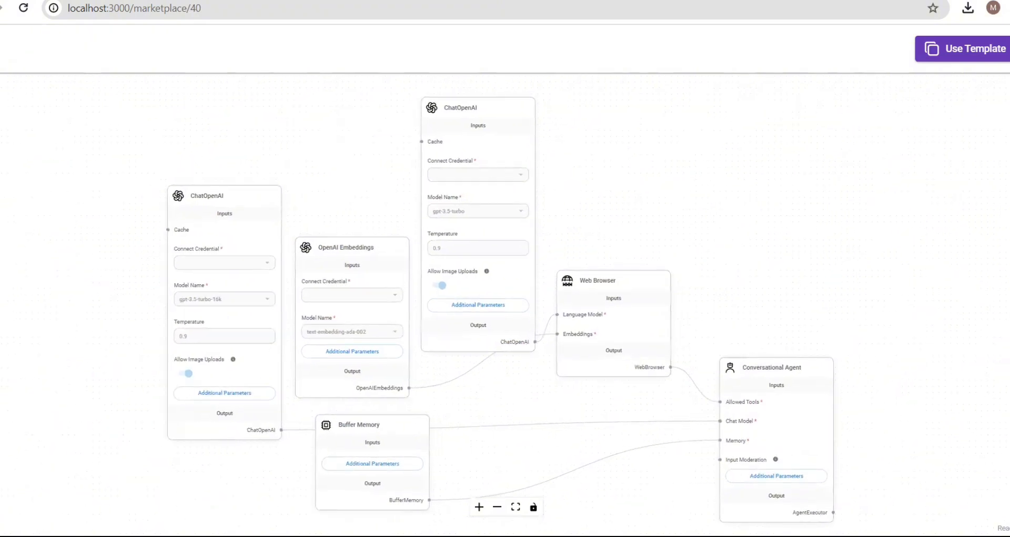
pyautogui.hotkey('alt', 'Left')
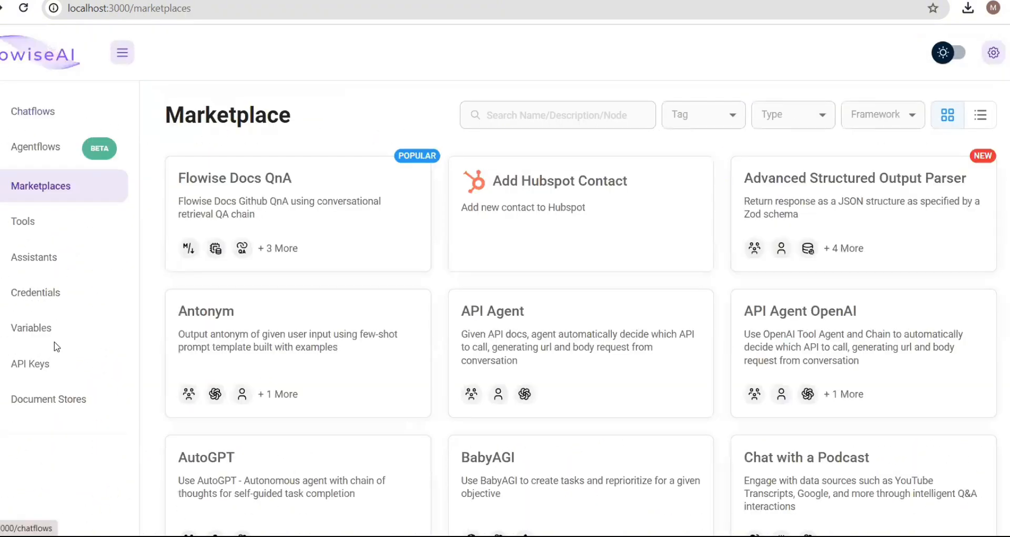
pyautogui.click(35, 223)
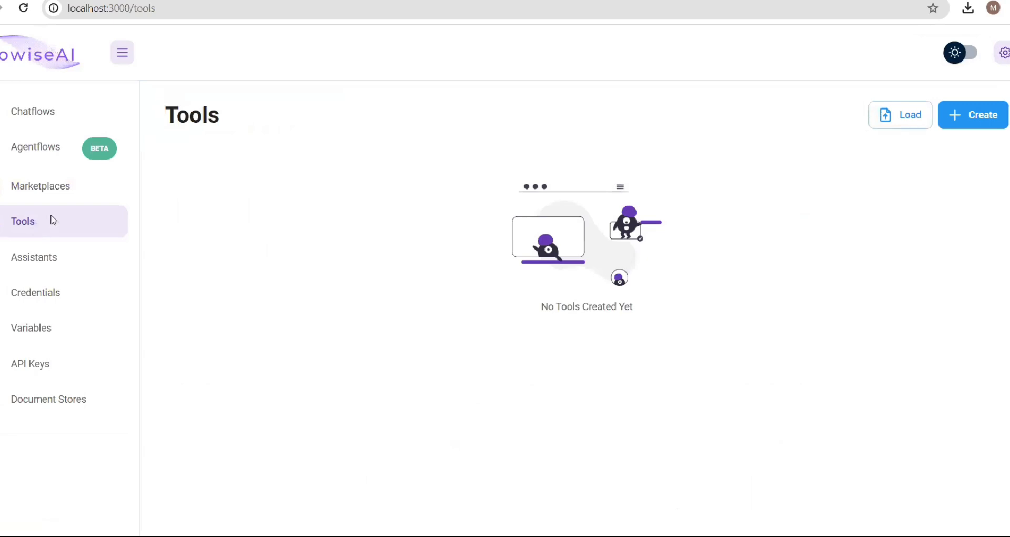
pyautogui.click(968, 126)
pyautogui.scroll(-5, 494, 248)
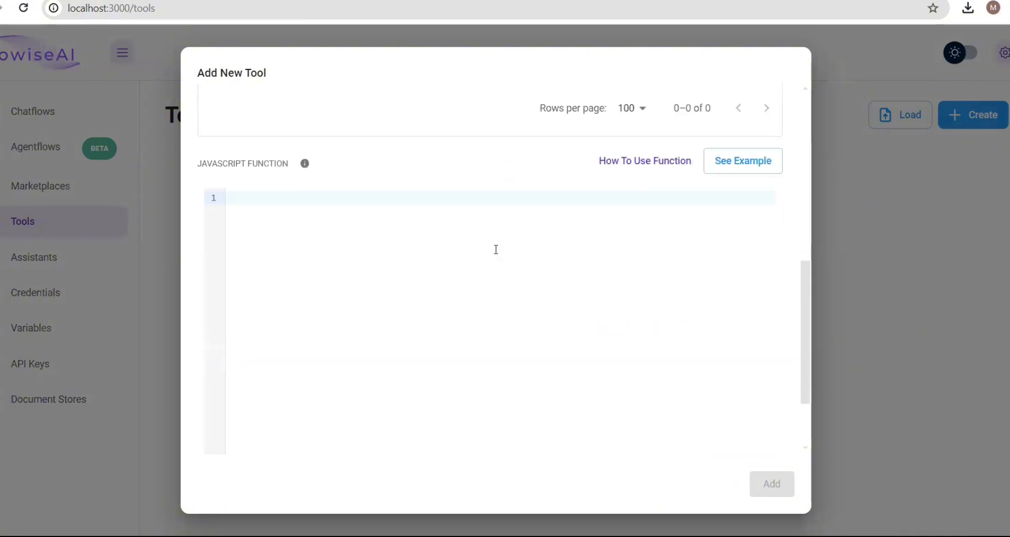
pyautogui.scroll(-2, 496, 249)
pyautogui.scroll(7, 496, 249)
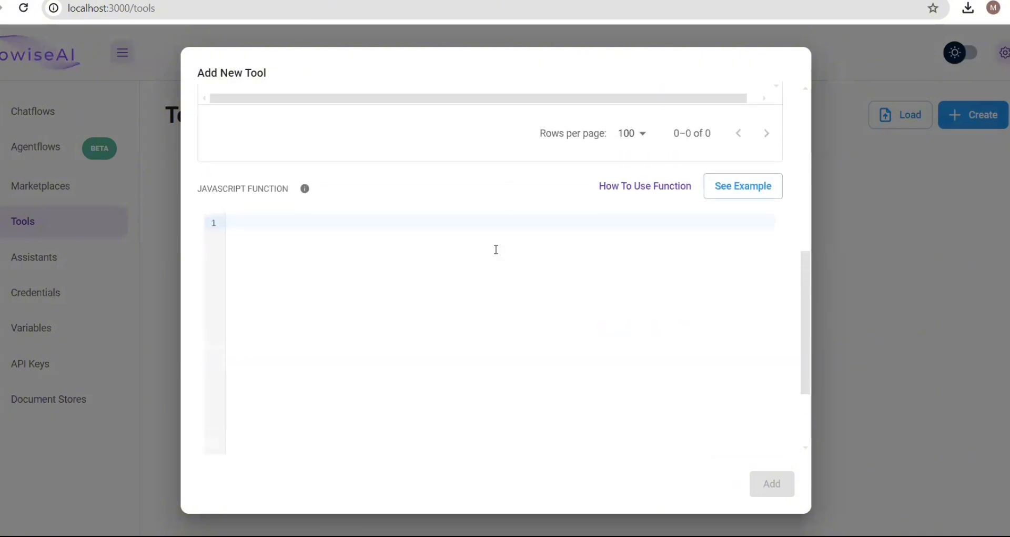
pyautogui.scroll(-7, 497, 254)
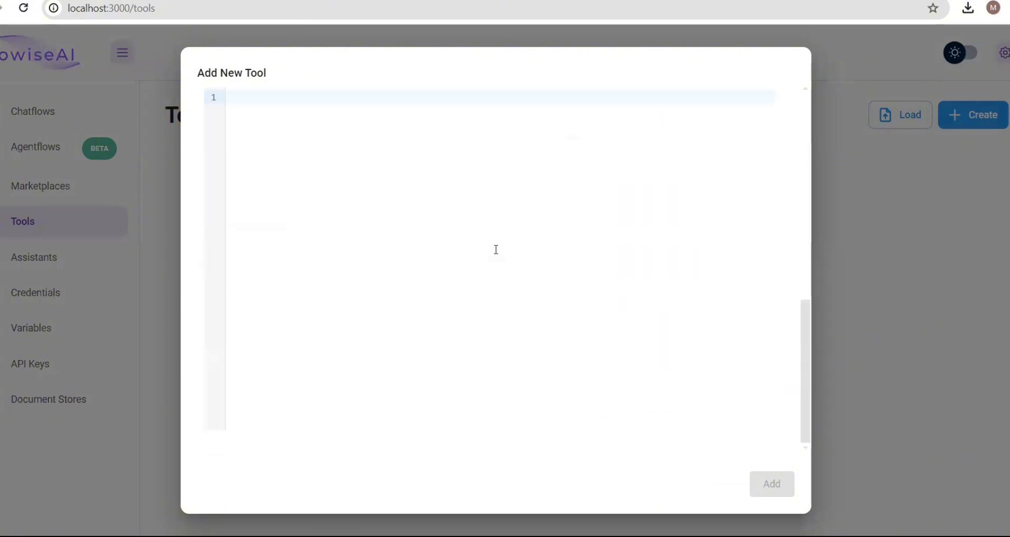
pyautogui.scroll(7, 496, 249)
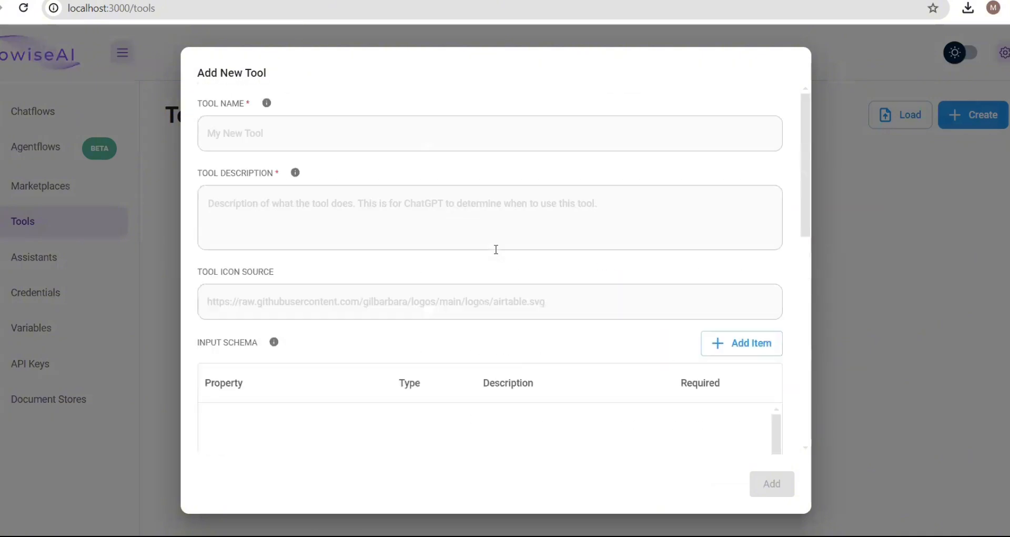
pyautogui.click(890, 200)
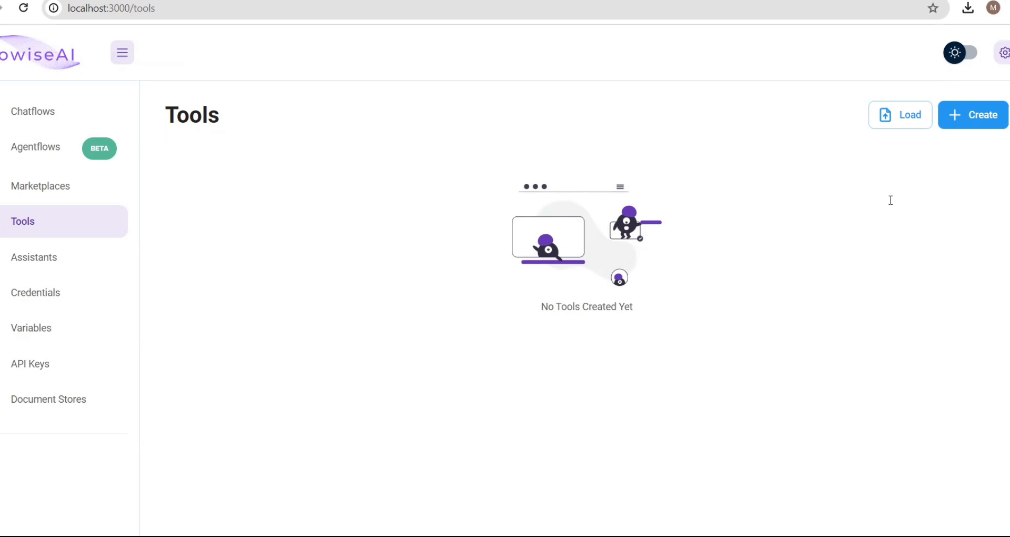
pyautogui.click(979, 127)
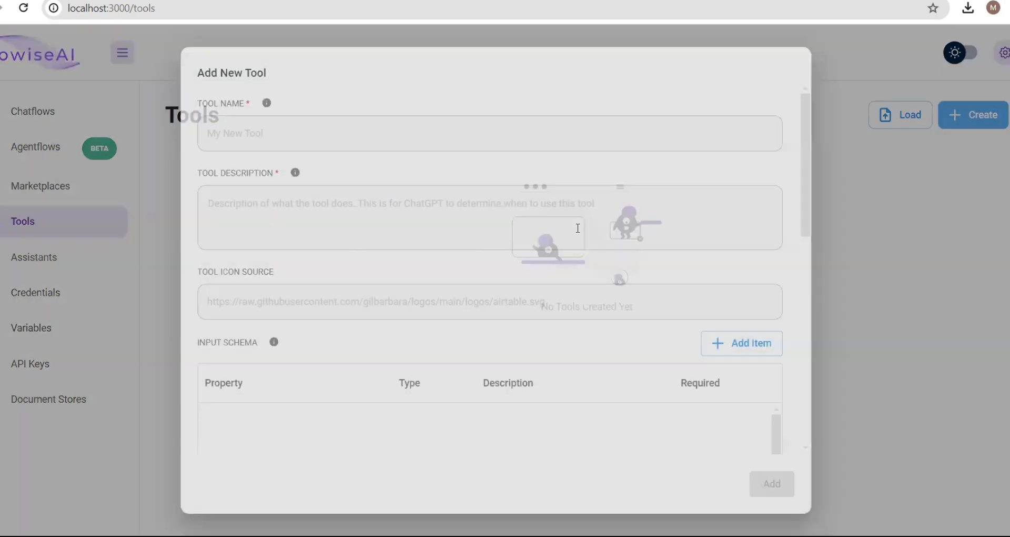
pyautogui.scroll(-10, 577, 231)
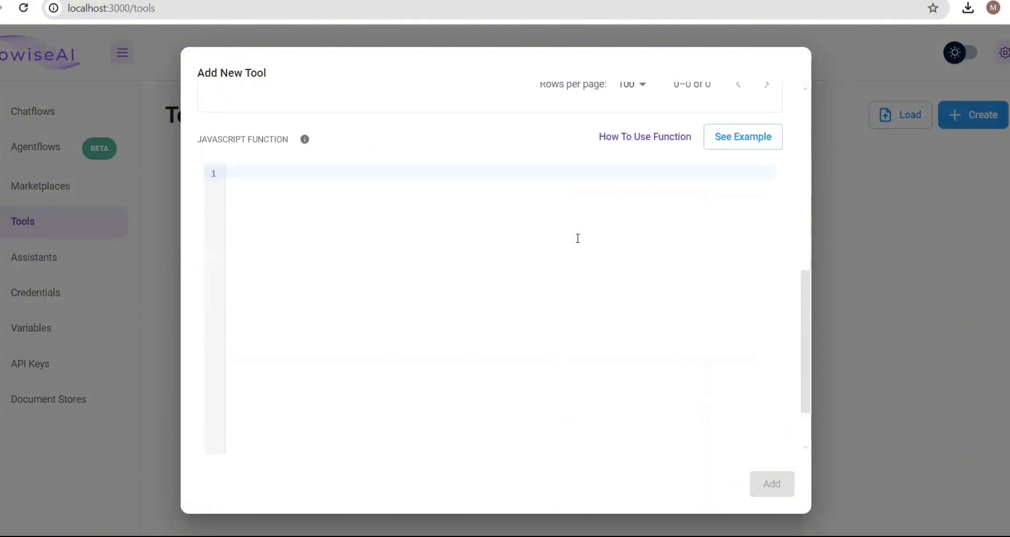
pyautogui.scroll(2, 578, 237)
pyautogui.click(742, 212)
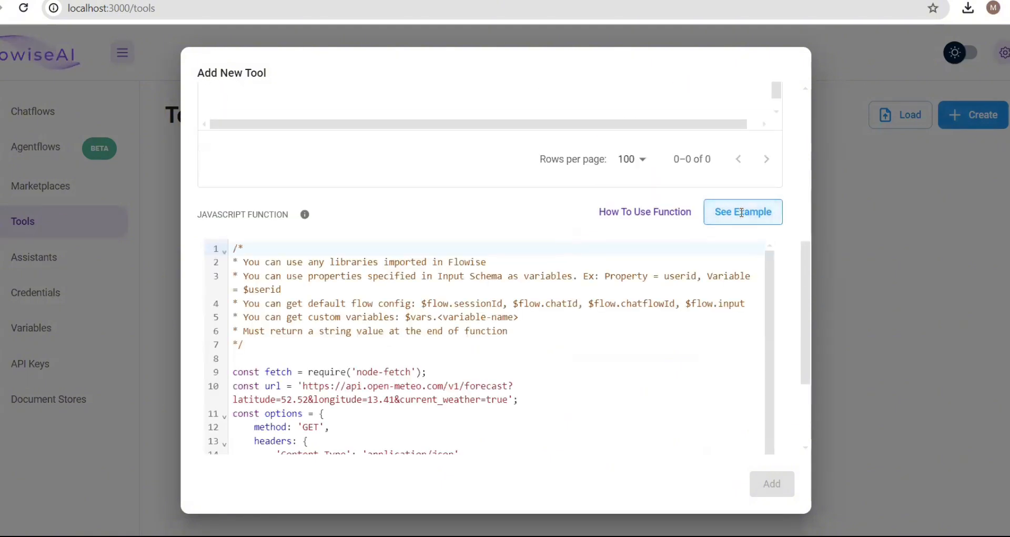
pyautogui.scroll(-1, 569, 332)
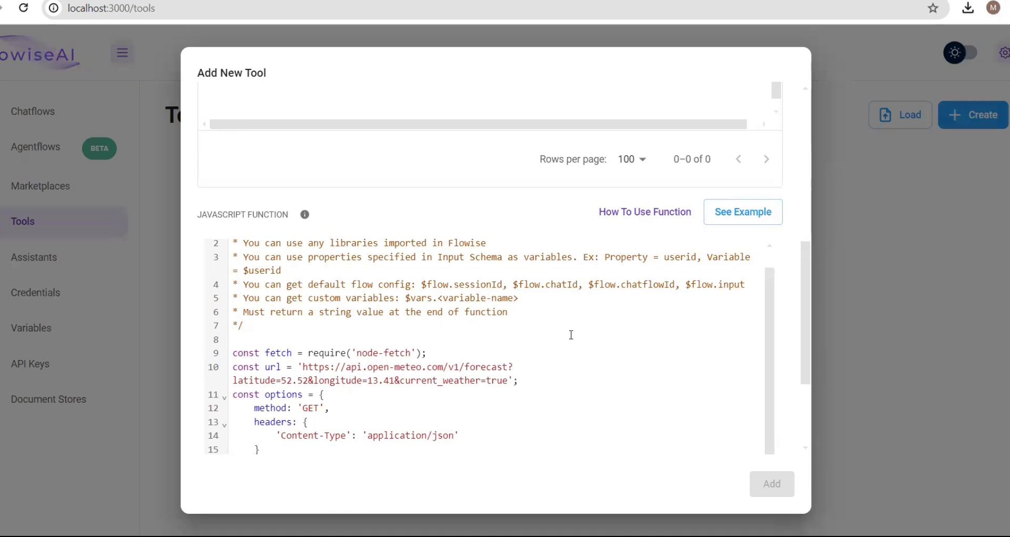
pyautogui.scroll(1, 571, 335)
pyautogui.scroll(-1, 570, 335)
pyautogui.scroll(3, 523, 343)
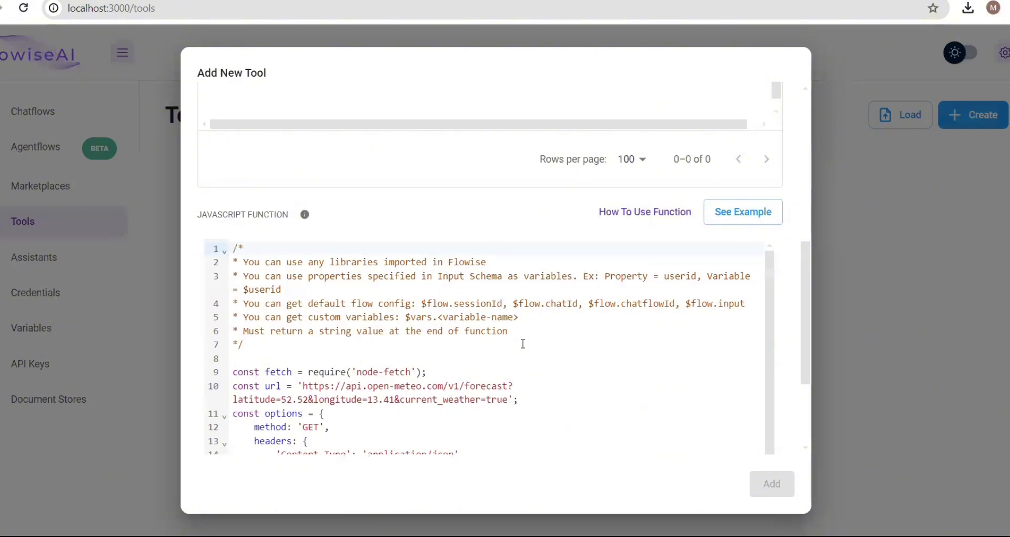
pyautogui.scroll(5, 523, 343)
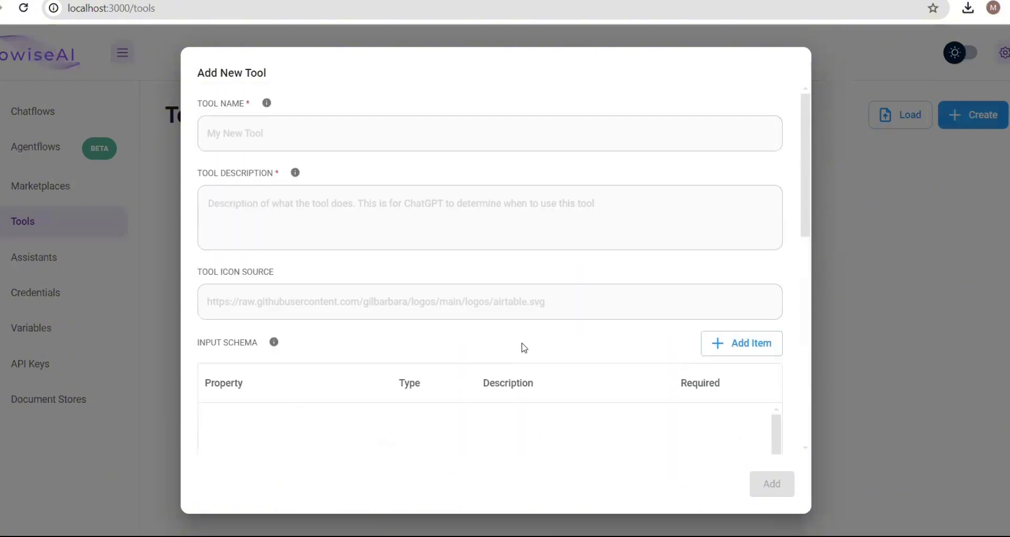
pyautogui.scroll(-8, 525, 347)
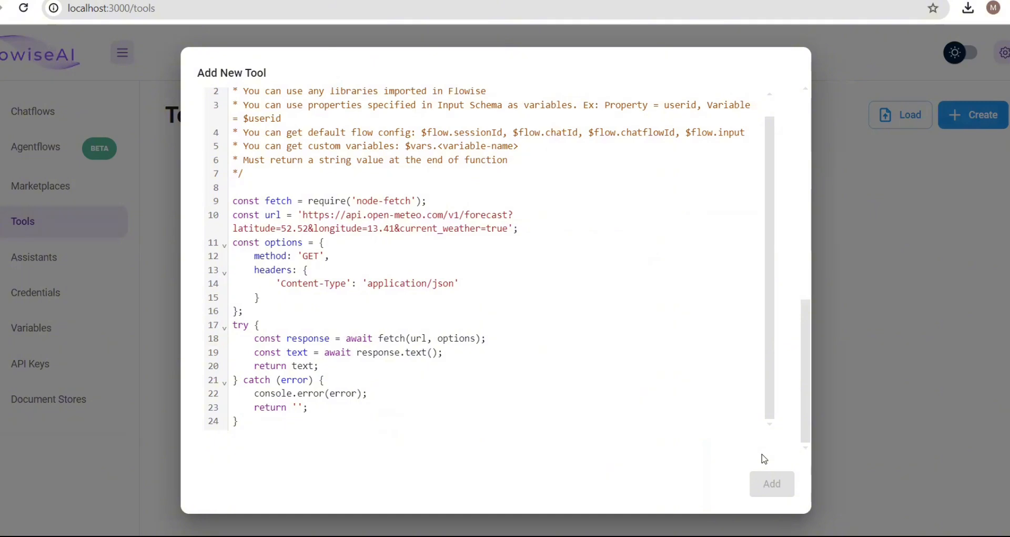
pyautogui.press('Escape')
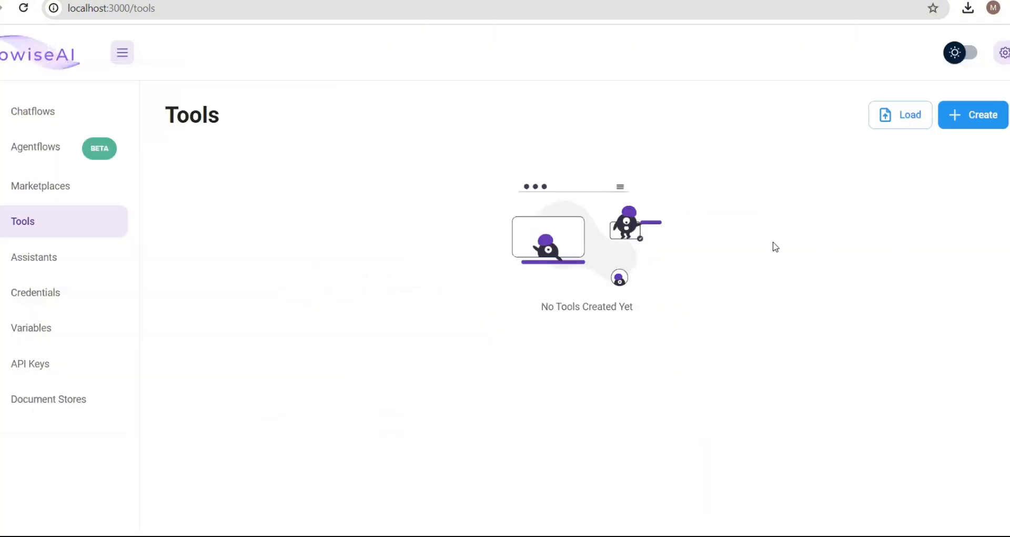
# - Open the Assistants page listing the 'my open ai' data analyst assistant
pyautogui.click(56, 263)
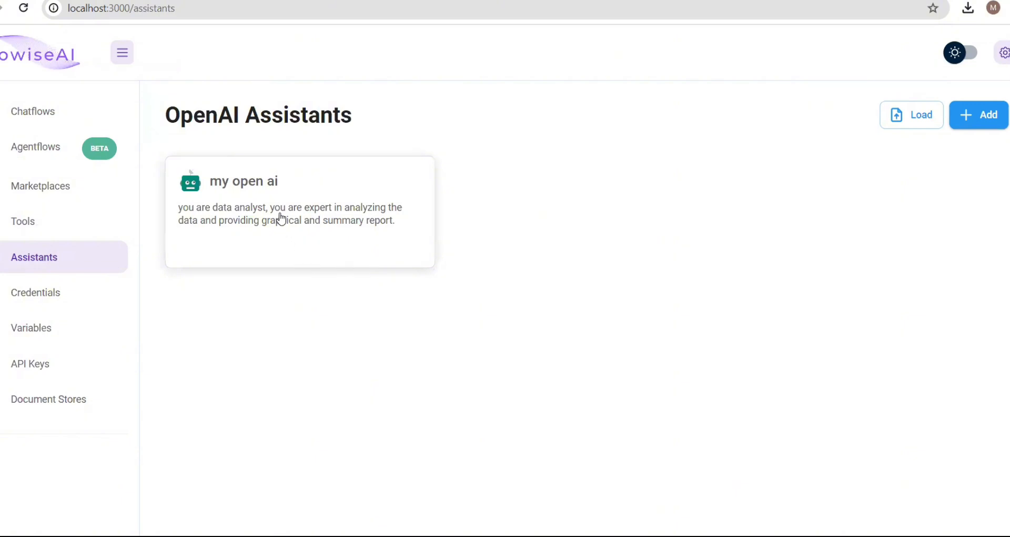
pyautogui.click(979, 127)
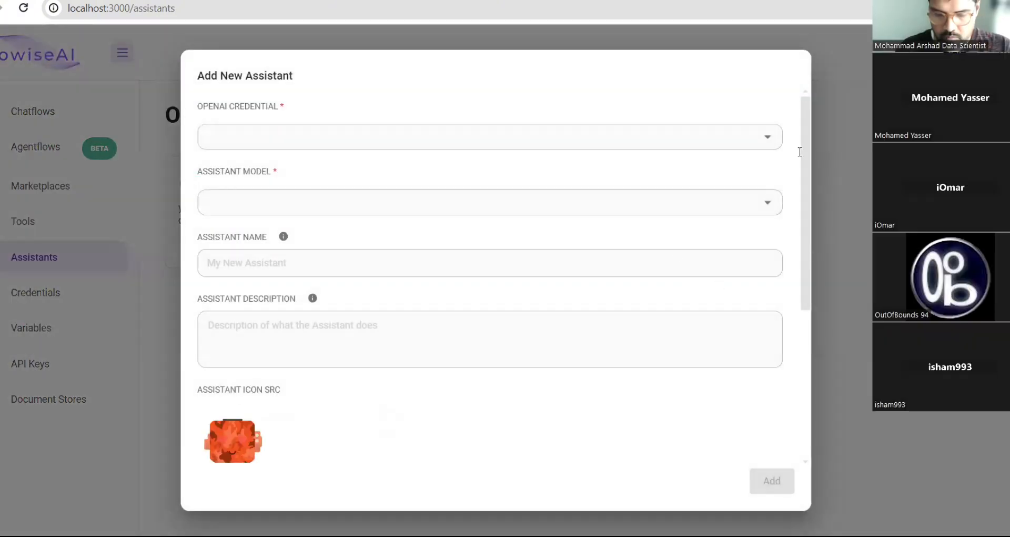
pyautogui.click(771, 146)
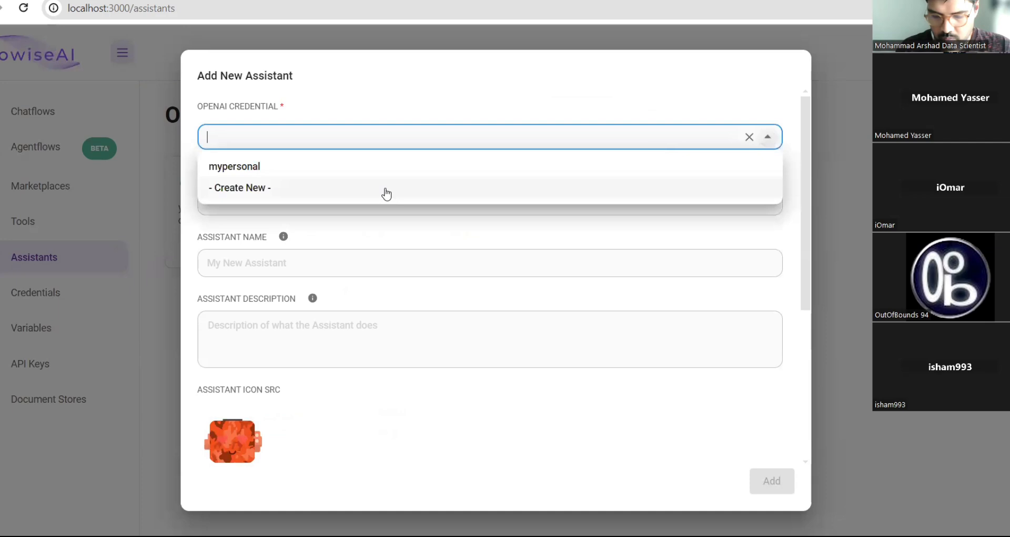
pyautogui.click(331, 171)
pyautogui.click(359, 206)
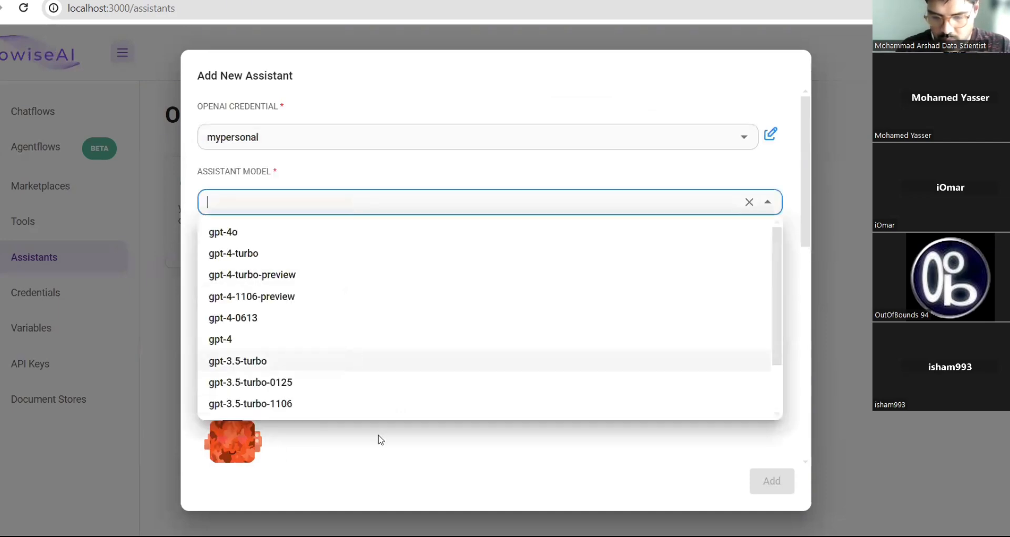
pyautogui.click(423, 451)
pyautogui.click(404, 267)
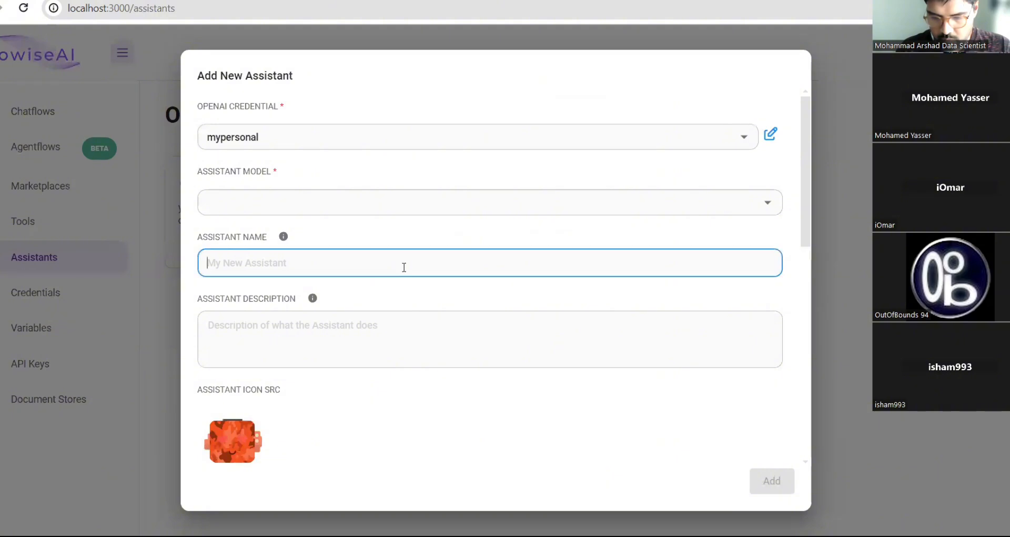
pyautogui.scroll(-7, 404, 267)
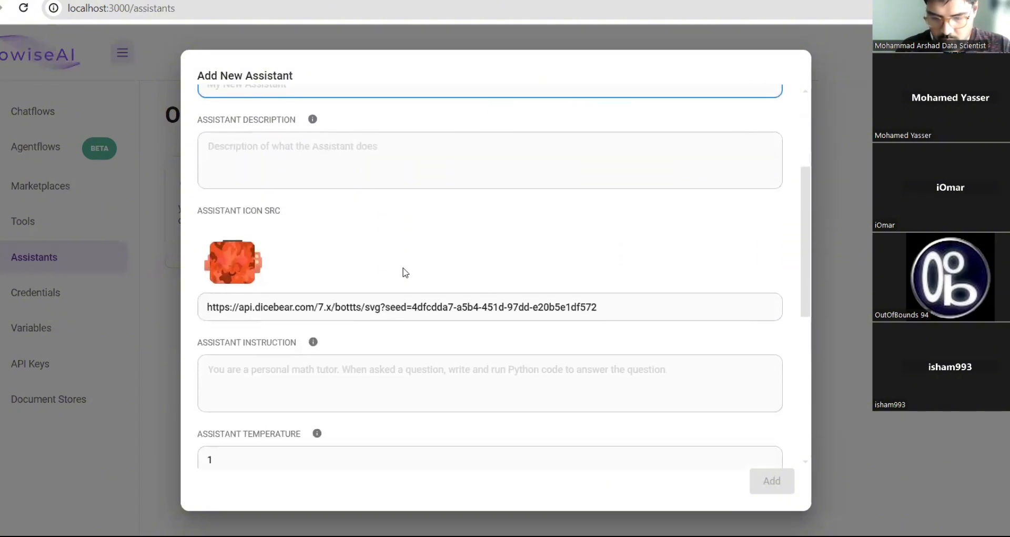
pyautogui.scroll(-2, 404, 267)
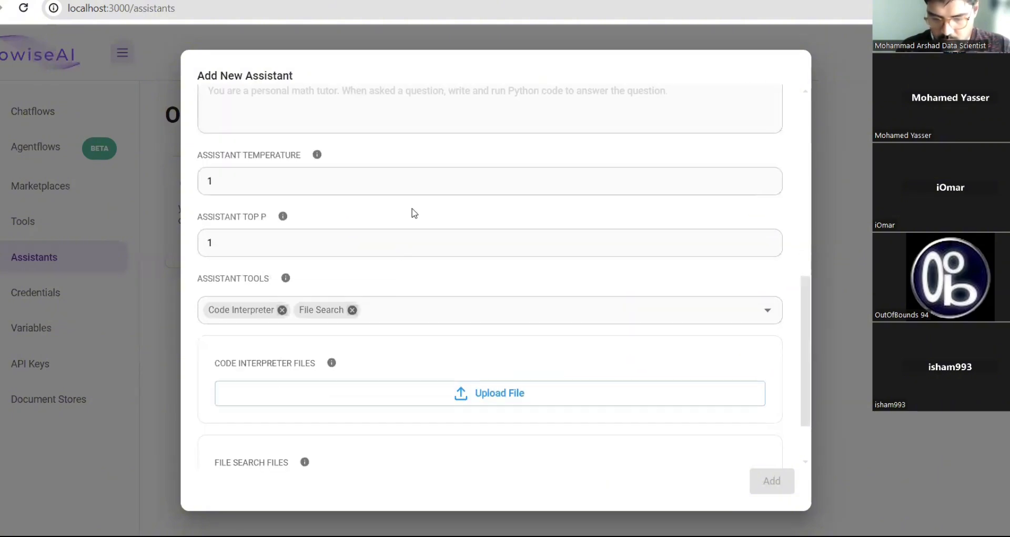
pyautogui.scroll(3, 419, 104)
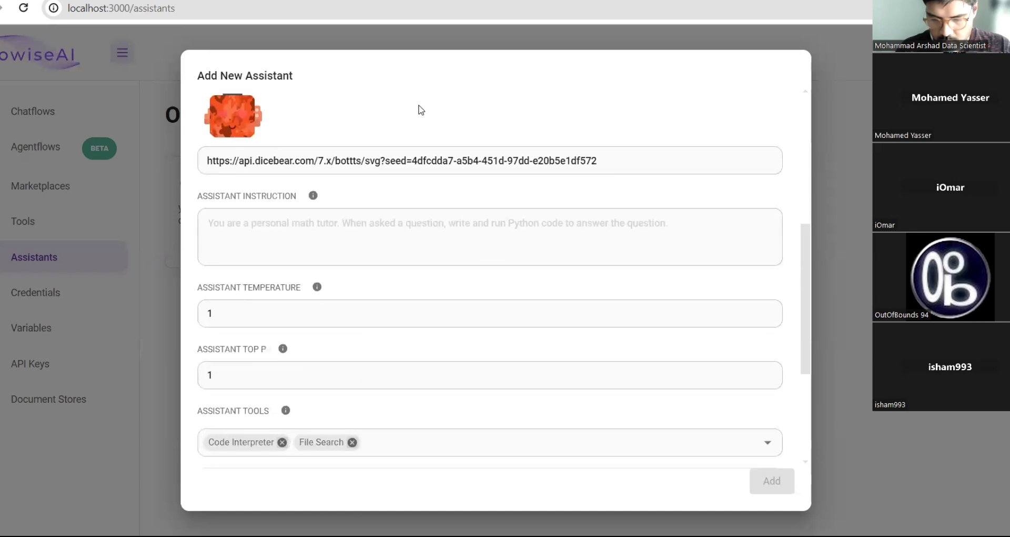
pyautogui.click(303, 240)
pyautogui.scroll(-4, 303, 241)
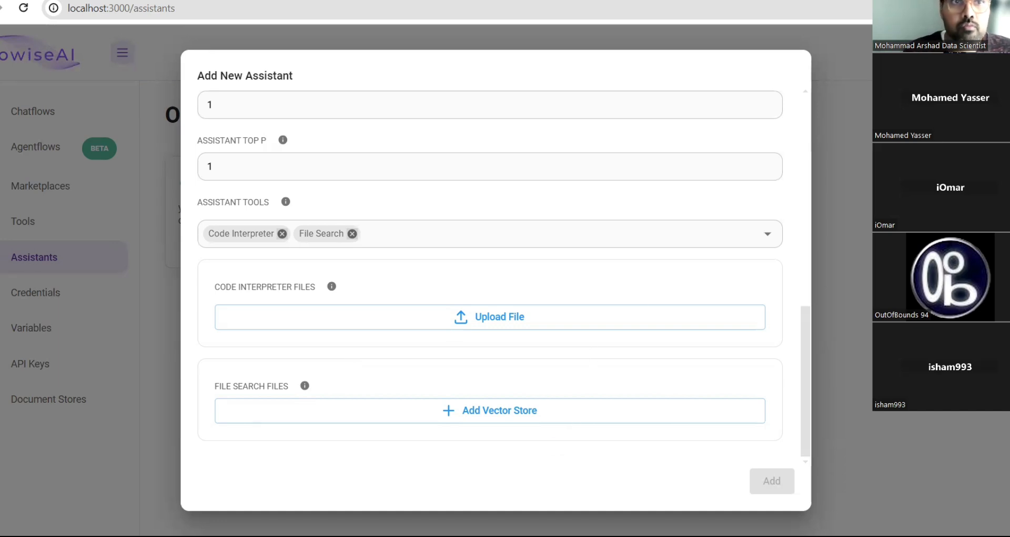
pyautogui.press('Escape')
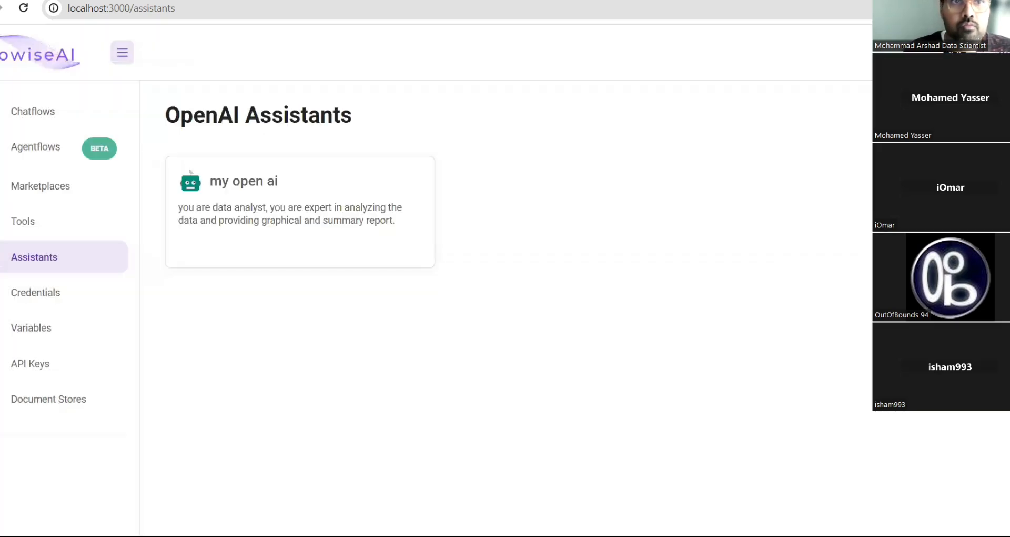
# - Open Credentials, listing mistral api, coherence, mypersonal, groq and gemini
pyautogui.click(44, 298)
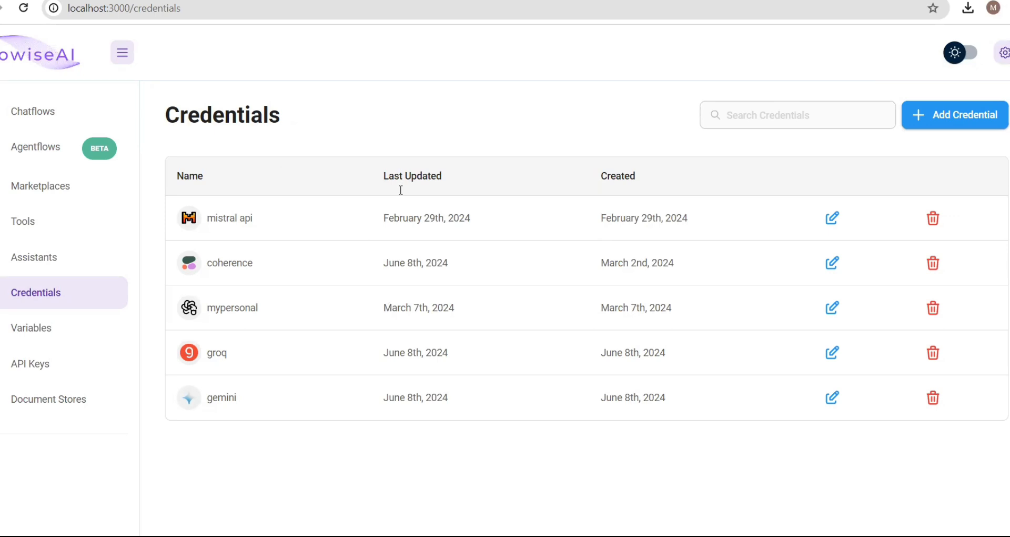
# - Scroll the Add New Credential provider grid (Anthropic, Brave Search, …) and close it without adding one
pyautogui.click(955, 108)
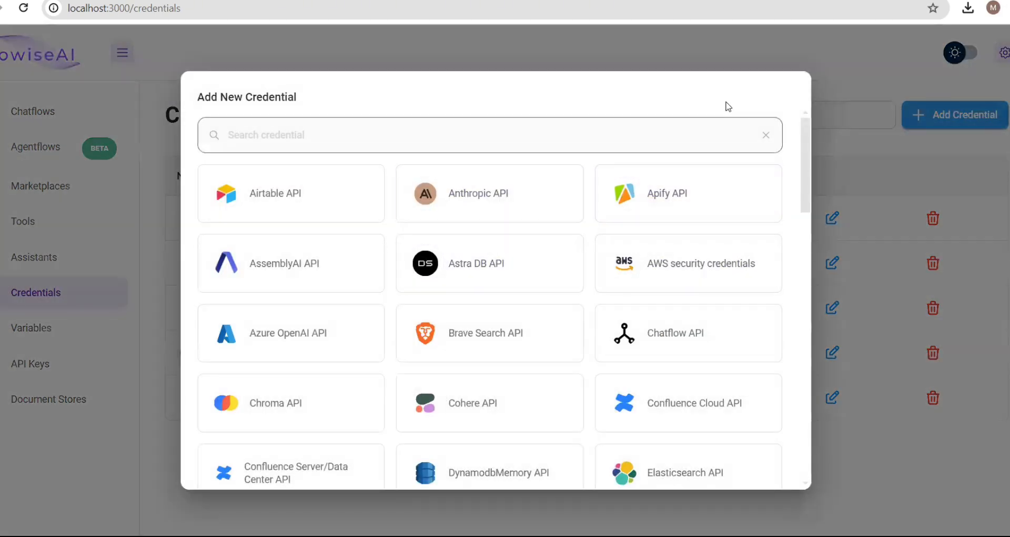
pyautogui.scroll(-10, 645, 219)
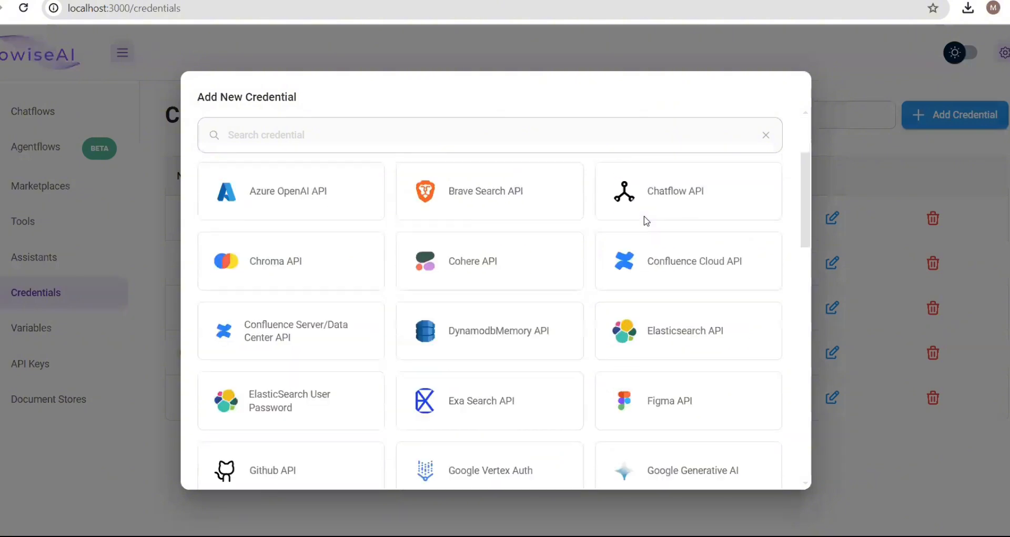
pyautogui.scroll(10, 644, 220)
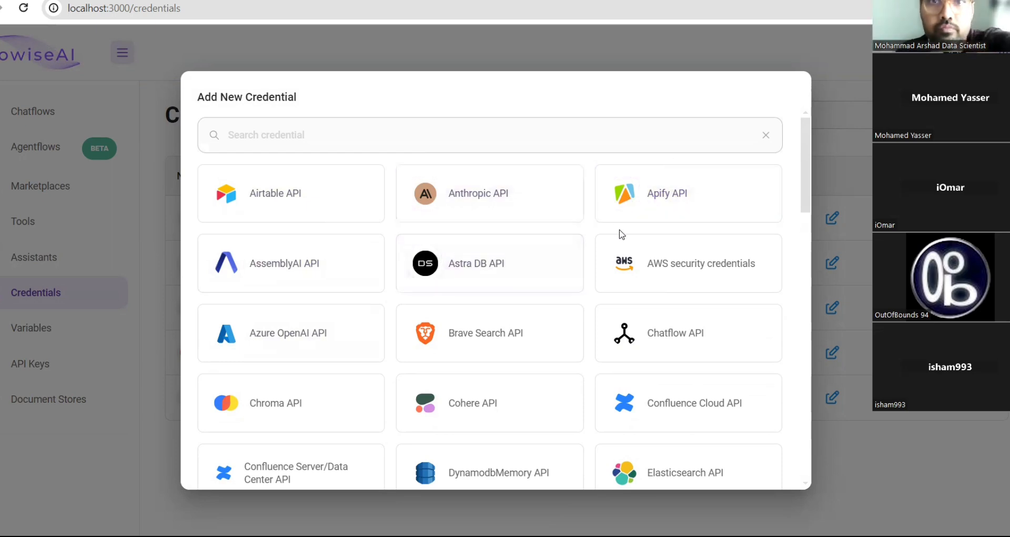
pyautogui.scroll(-2, 579, 273)
pyautogui.scroll(1, 548, 315)
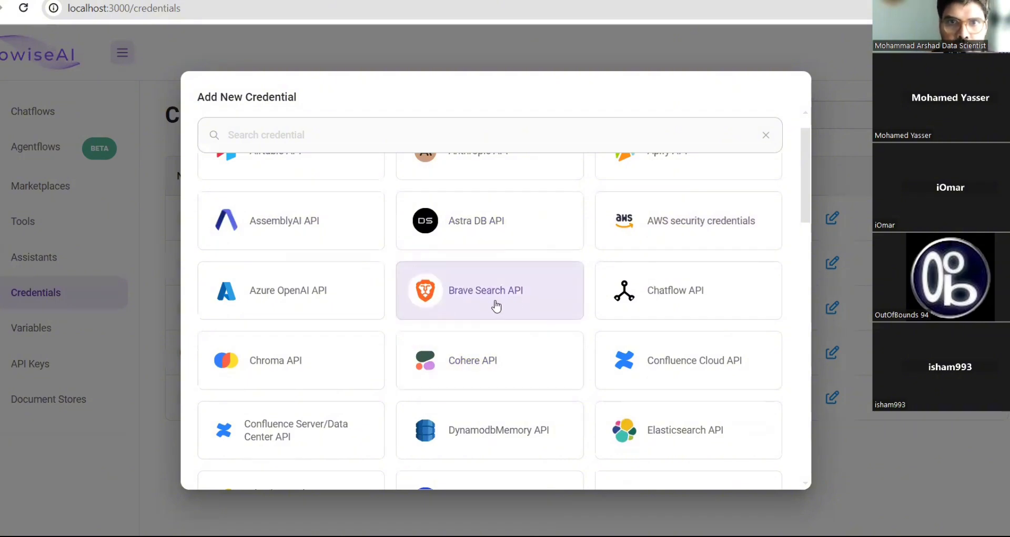
pyautogui.scroll(-3, 494, 305)
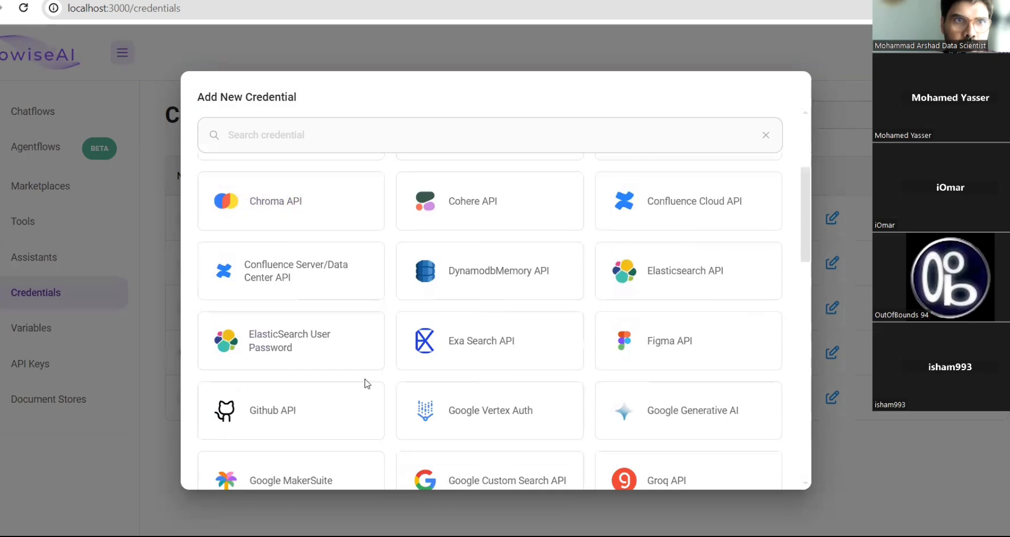
pyautogui.scroll(-3, 363, 388)
pyautogui.scroll(1, 362, 390)
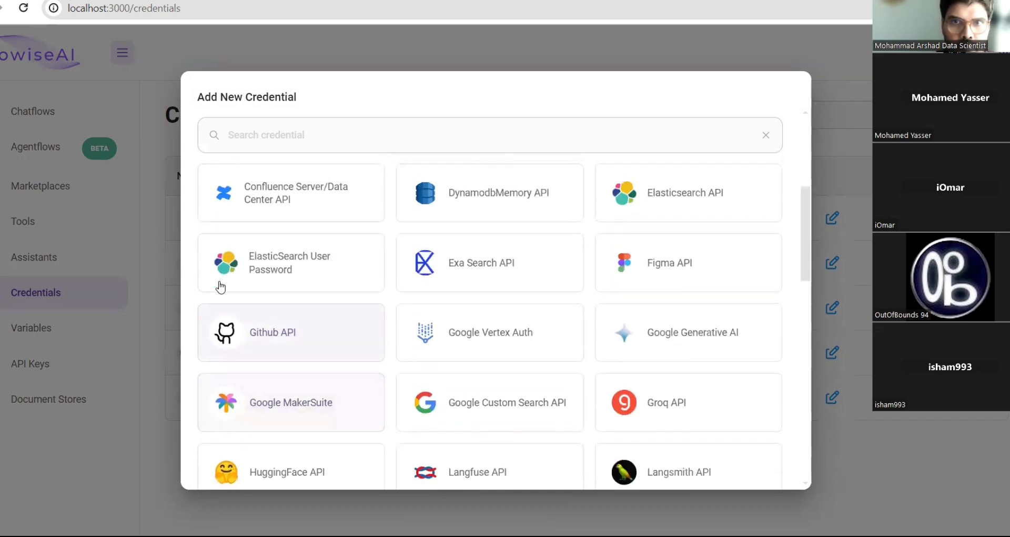
pyautogui.scroll(-3, 405, 353)
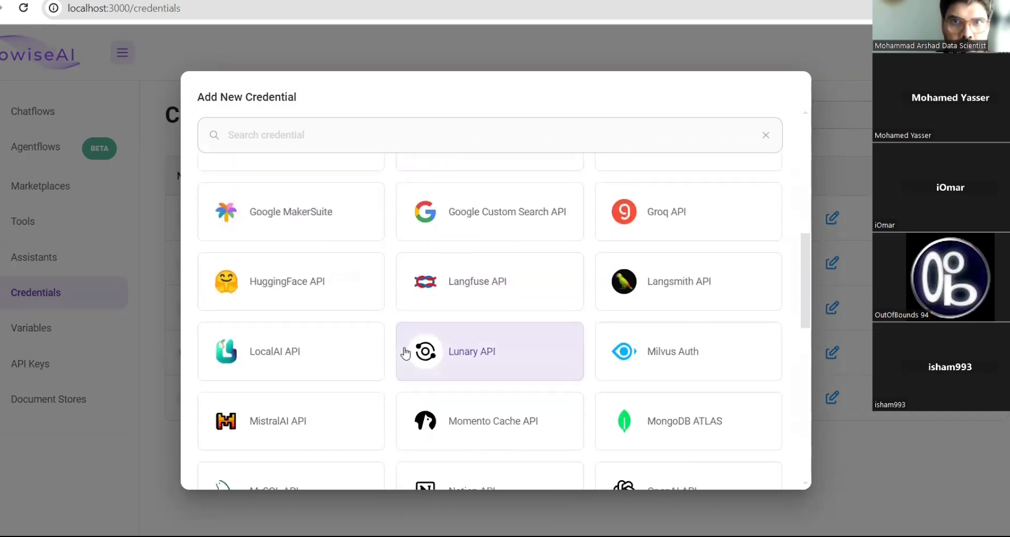
pyautogui.scroll(-3, 397, 371)
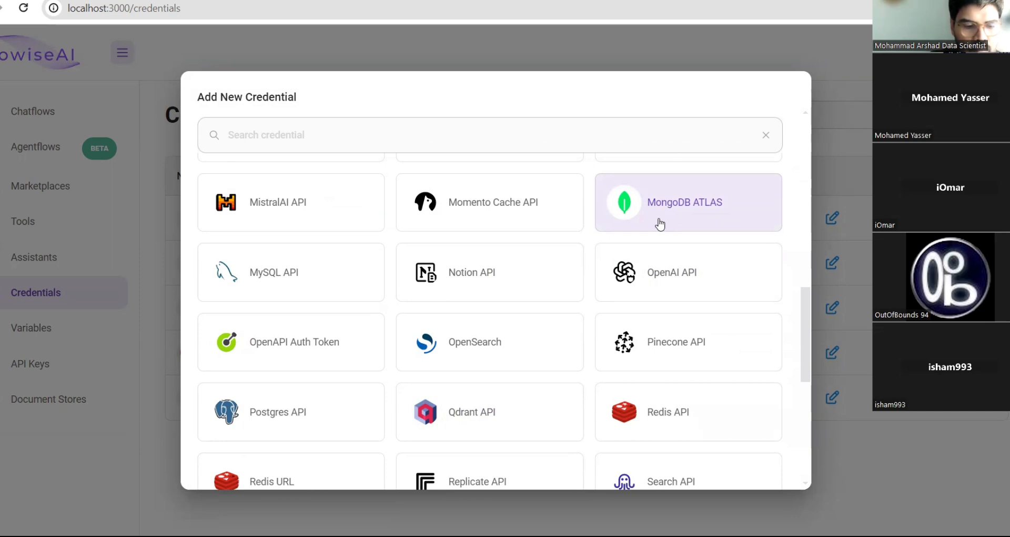
pyautogui.scroll(-2, 458, 388)
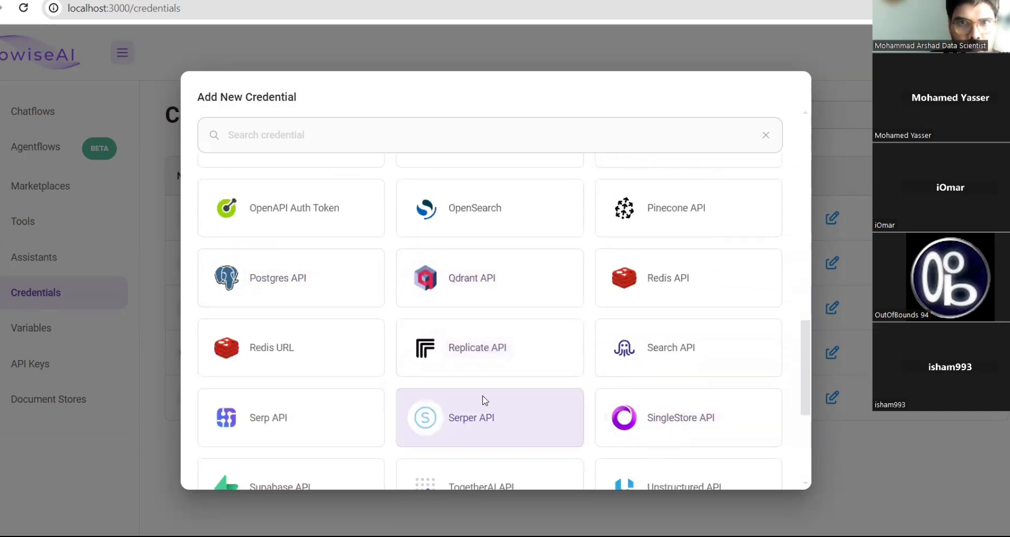
pyautogui.scroll(-4, 482, 396)
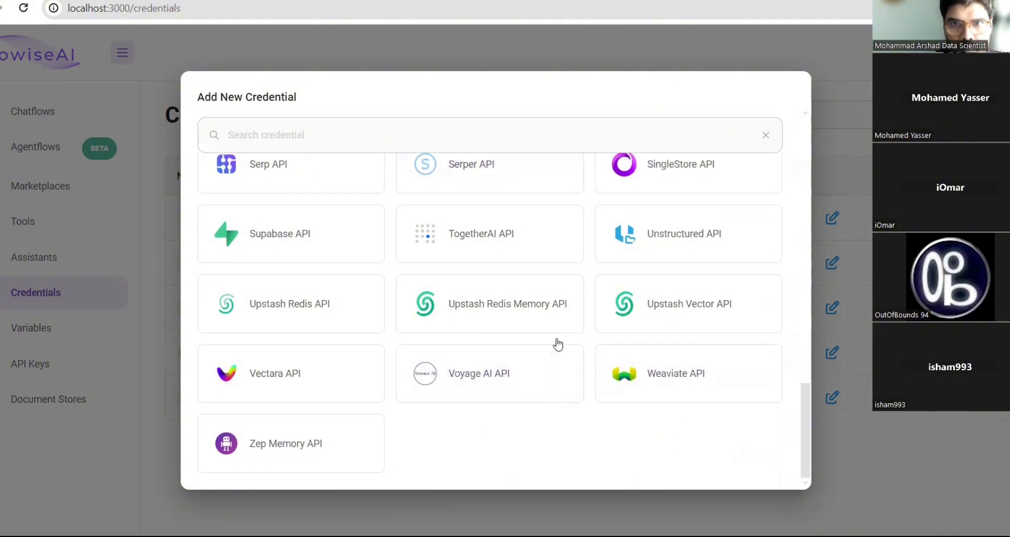
pyautogui.scroll(15, 558, 344)
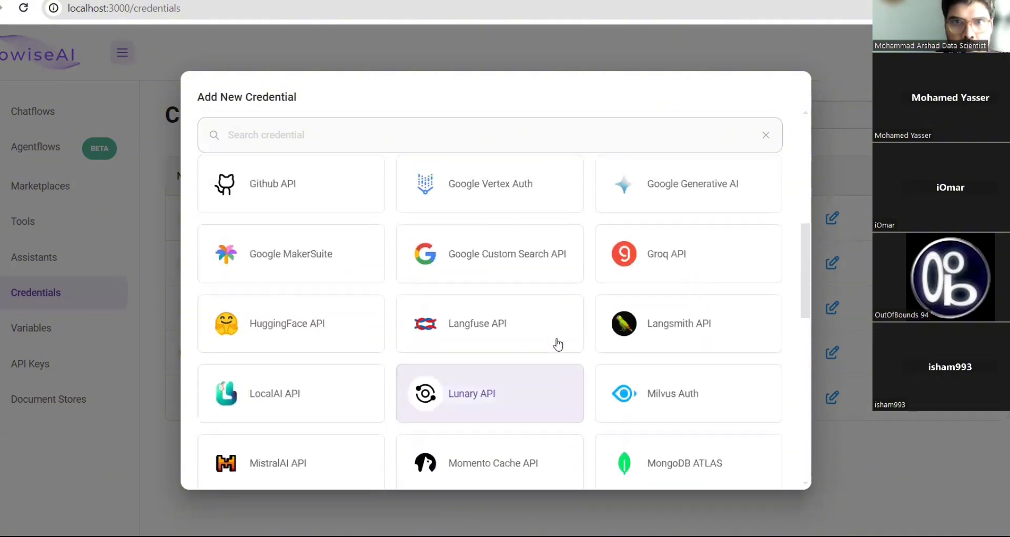
pyautogui.scroll(5, 558, 344)
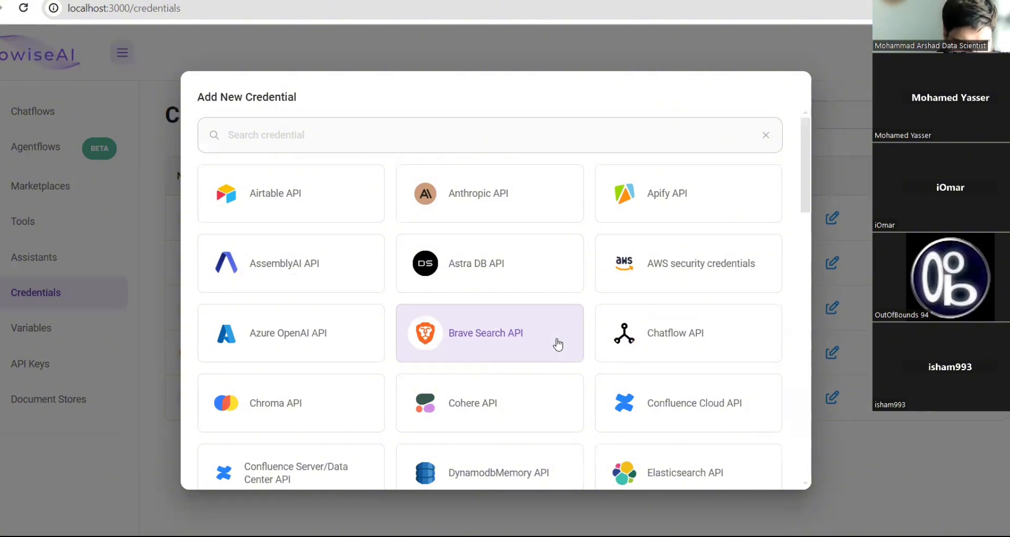
pyautogui.click(864, 140)
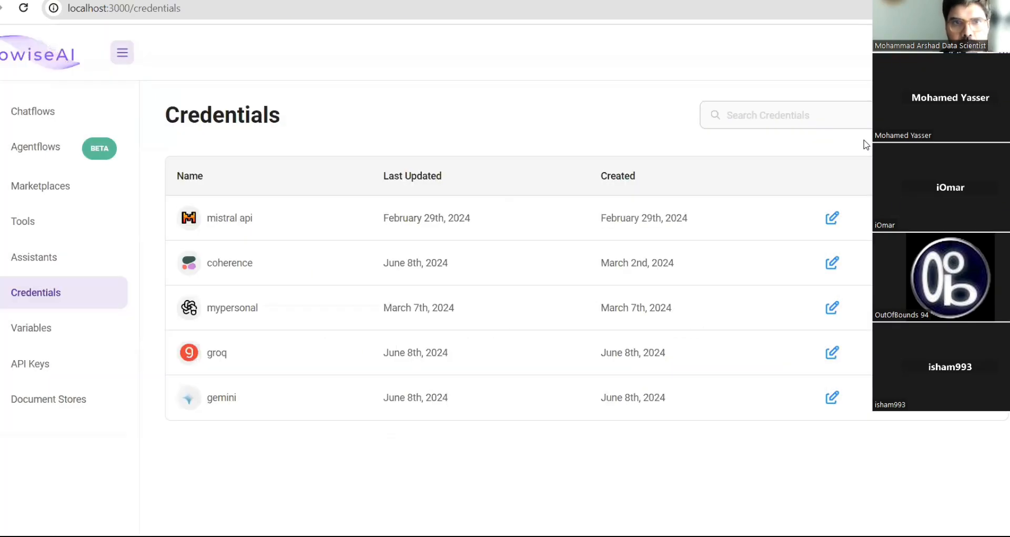
# - Open the Variables page, which reads No Variables Yet
pyautogui.click(34, 337)
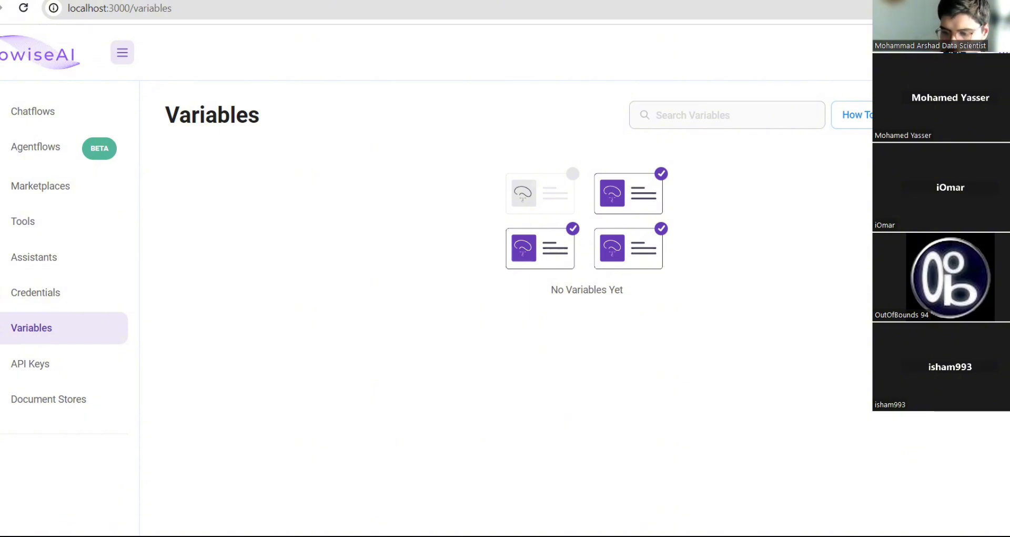
pyautogui.click(852, 114)
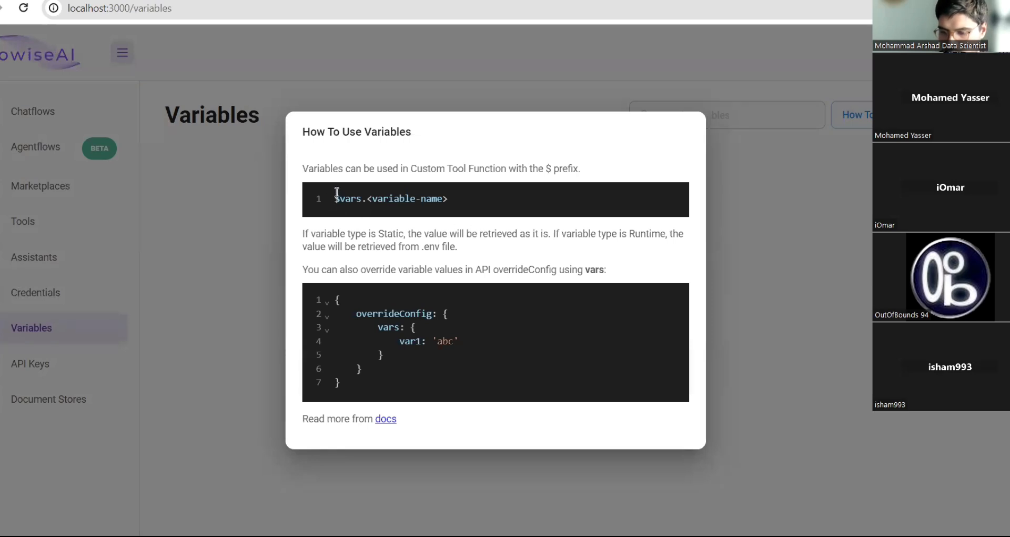
pyautogui.tripleClick(488, 173)
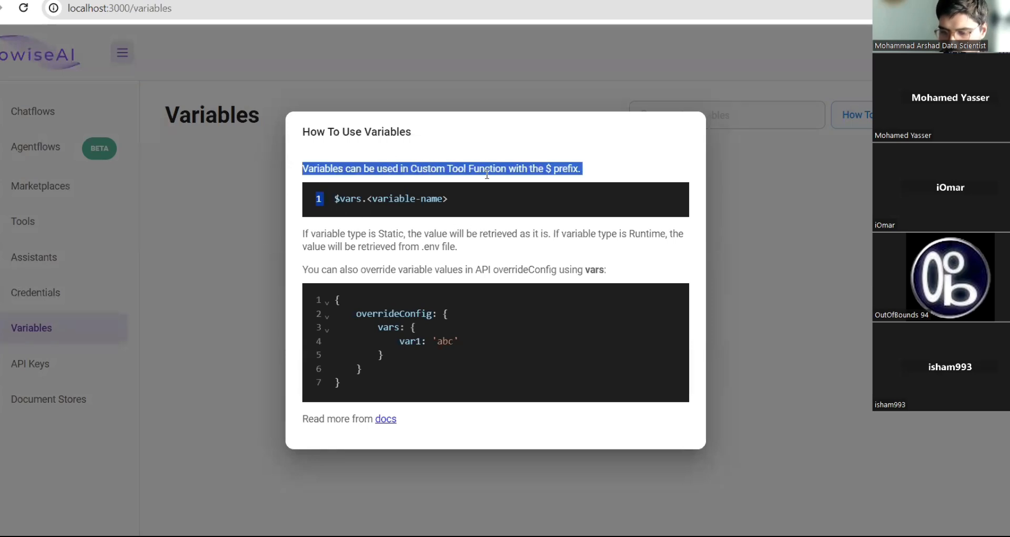
pyautogui.click(348, 335)
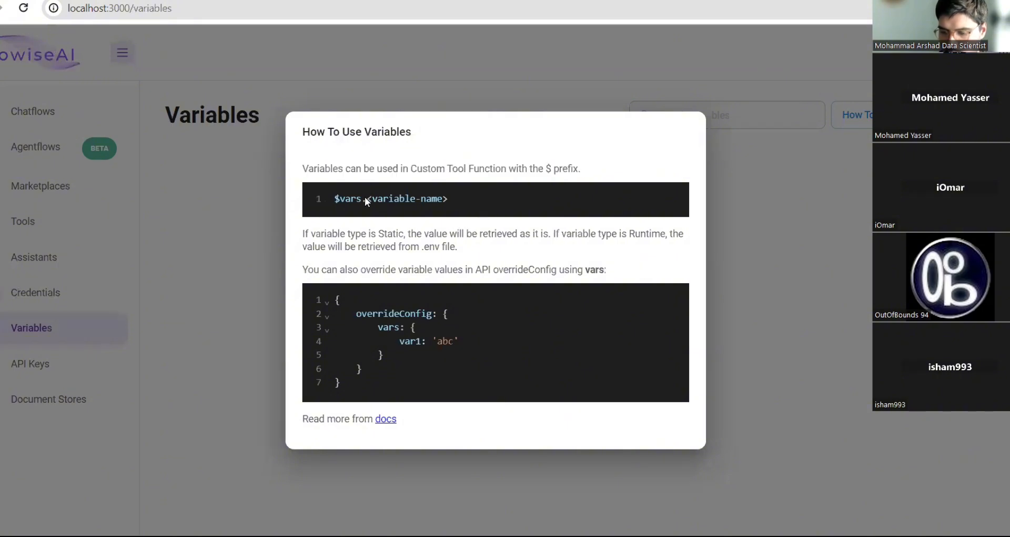
pyautogui.moveTo(364, 201); pyautogui.dragTo(528, 203)
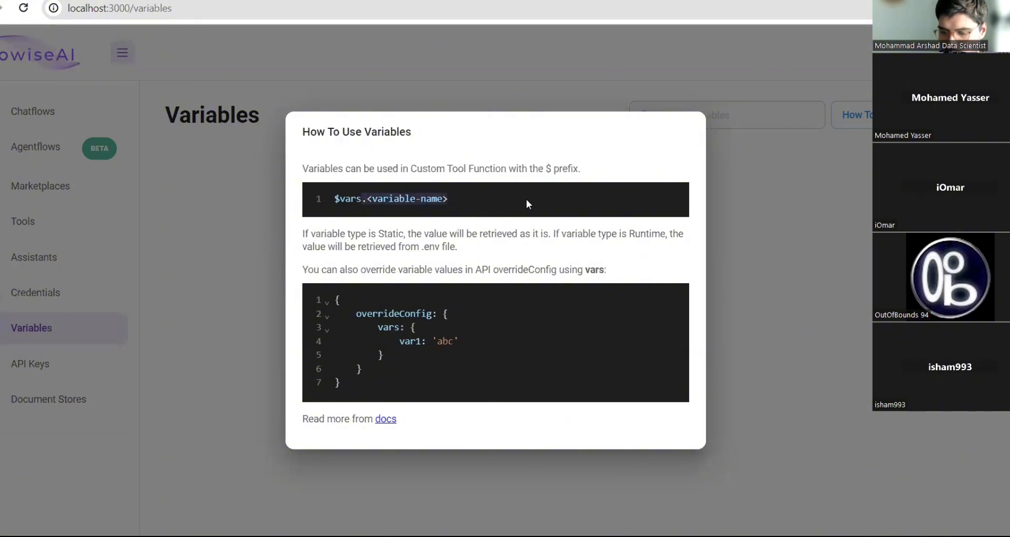
pyautogui.click(864, 289)
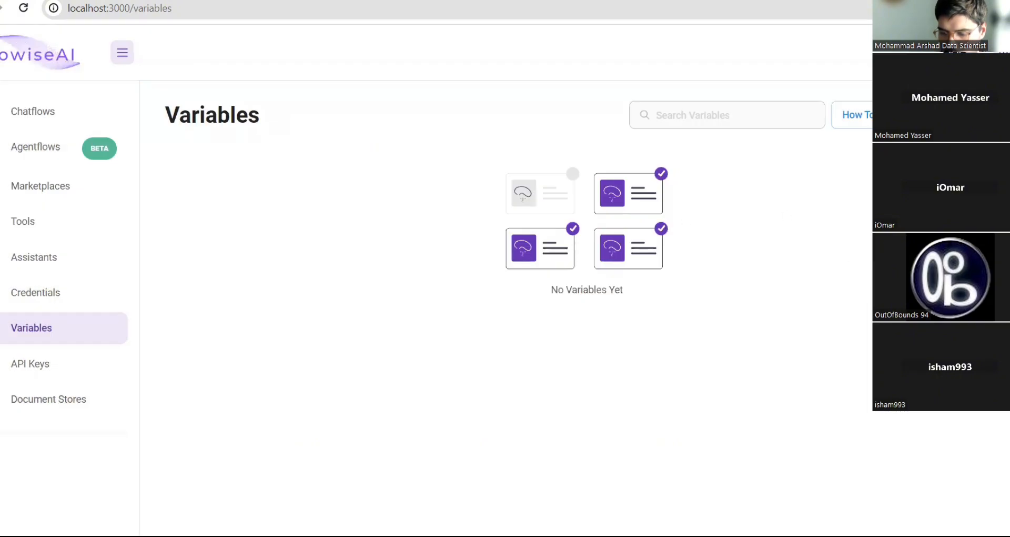
pyautogui.click(958, 114)
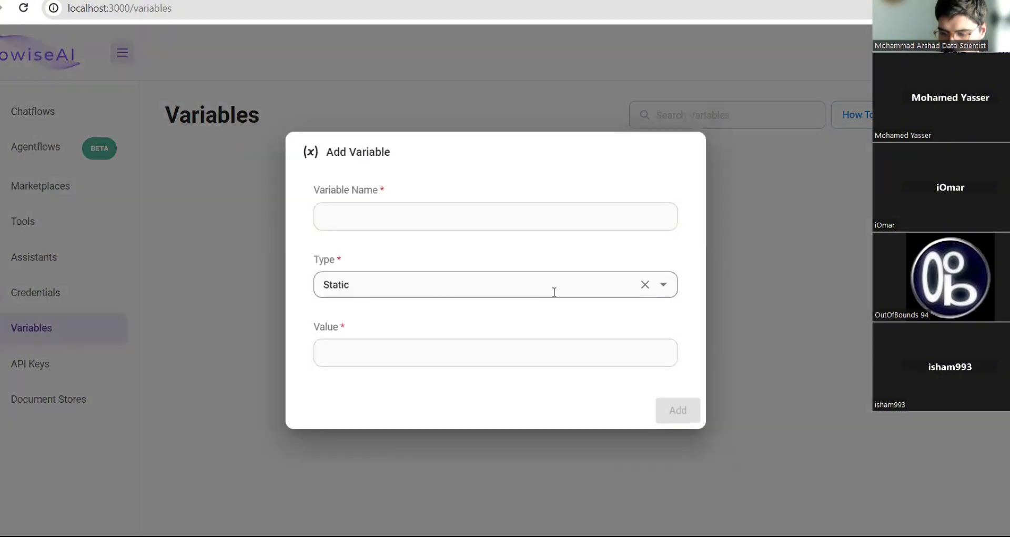
pyautogui.click(554, 291)
pyautogui.click(489, 363)
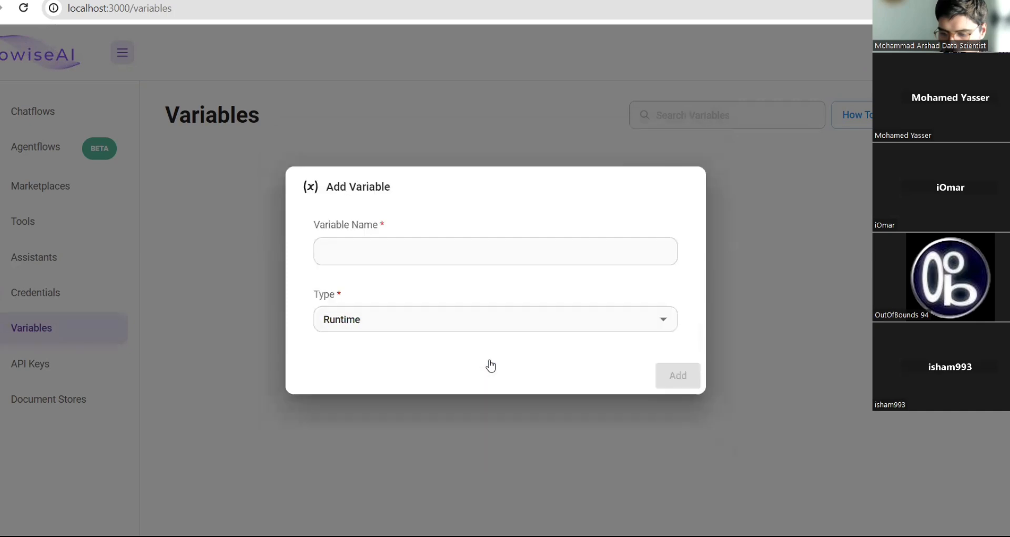
pyautogui.click(645, 319)
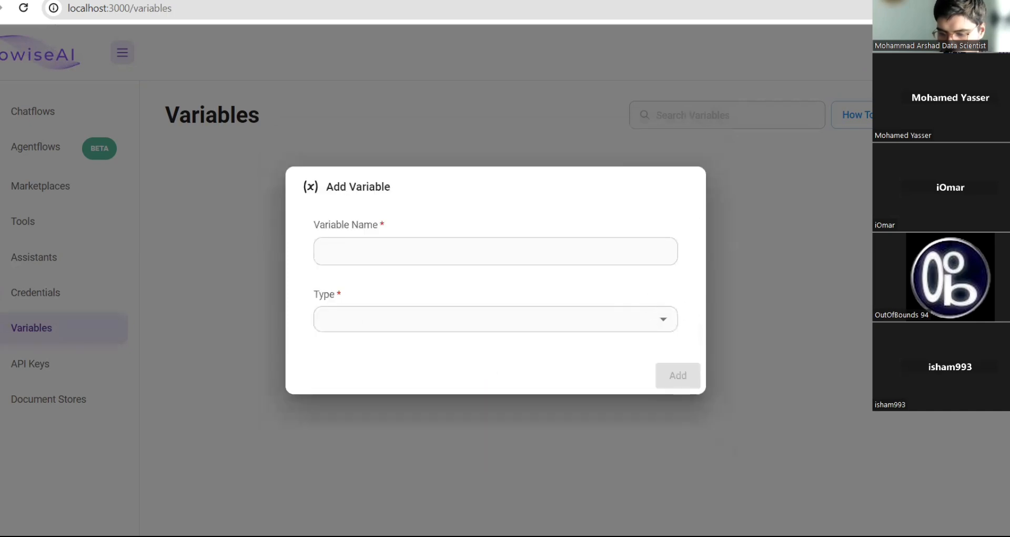
pyautogui.press('Escape')
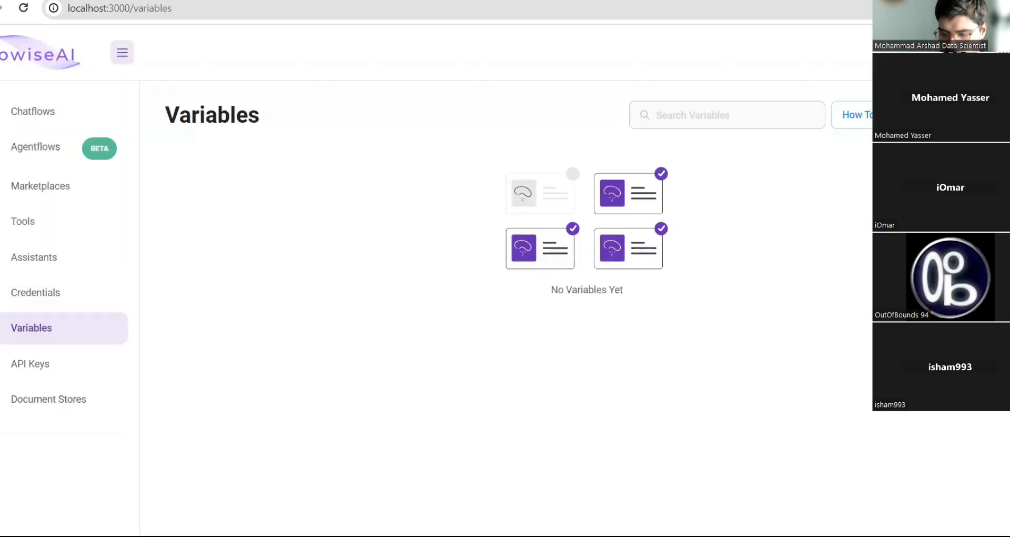
# - Visit API Keys and Document Stores, start a new document store, then switch to the arXiv paper
pyautogui.click(6, 370)
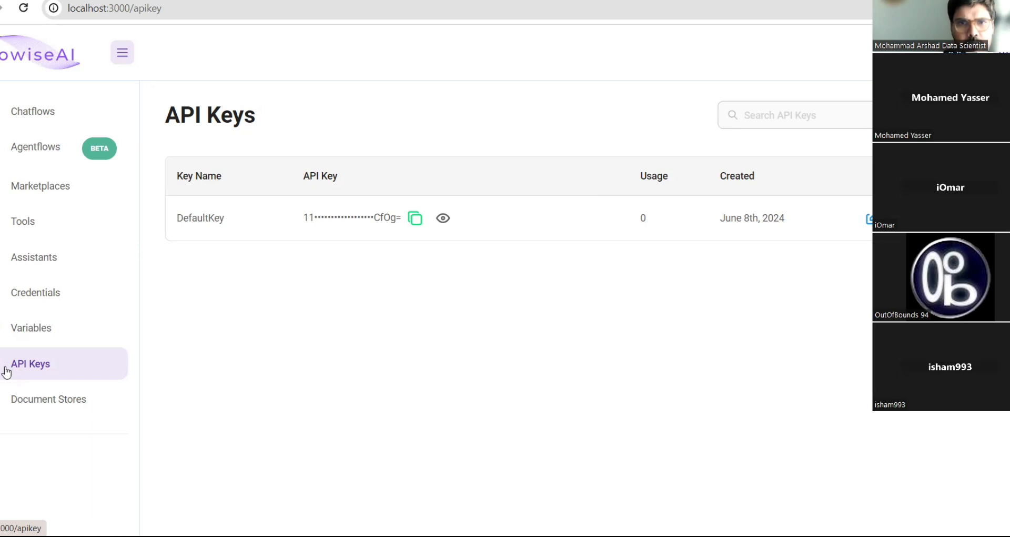
pyautogui.click(24, 396)
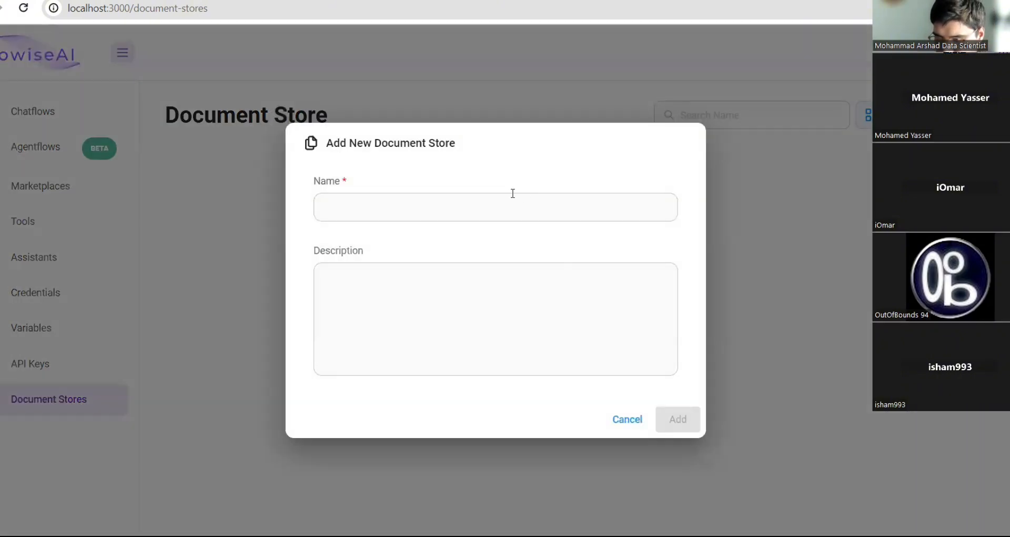
pyautogui.click(514, 195)
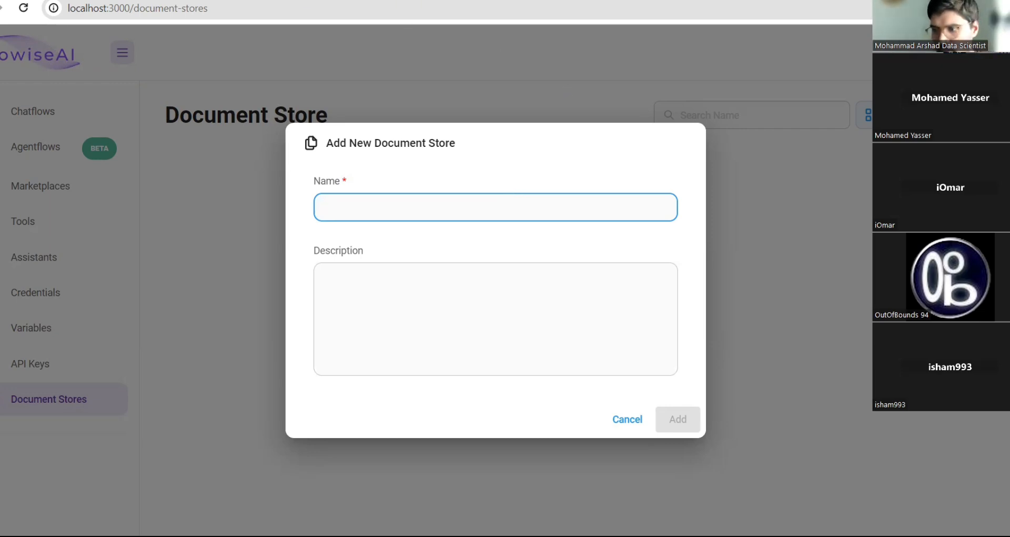
pyautogui.hotkey('alt', 'Tab')
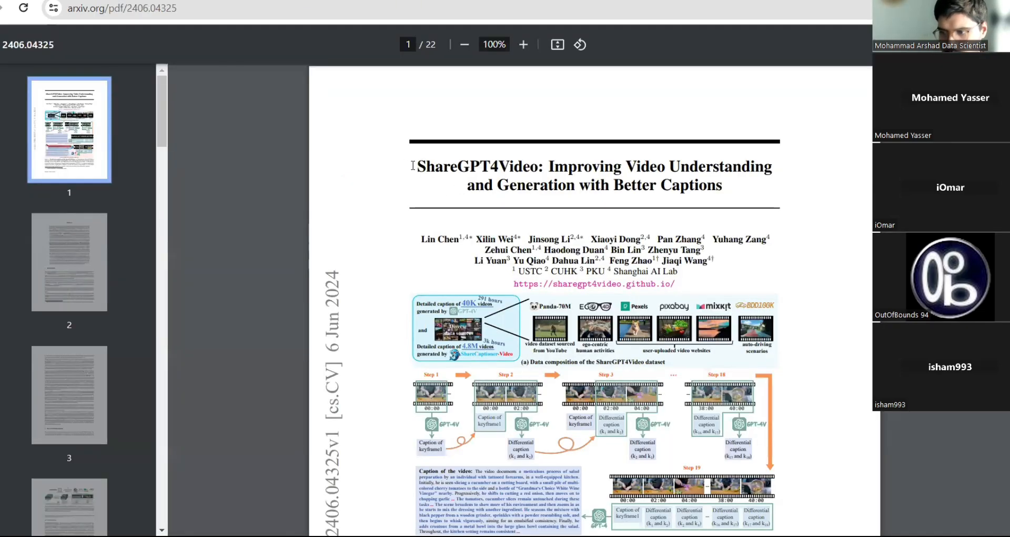
# - Copy 'ShareGPT4Video' from the arXiv paper title and create a document store with that name
pyautogui.moveTo(415, 166); pyautogui.dragTo(538, 167)
pyautogui.hotkey('ctrl', 'c')
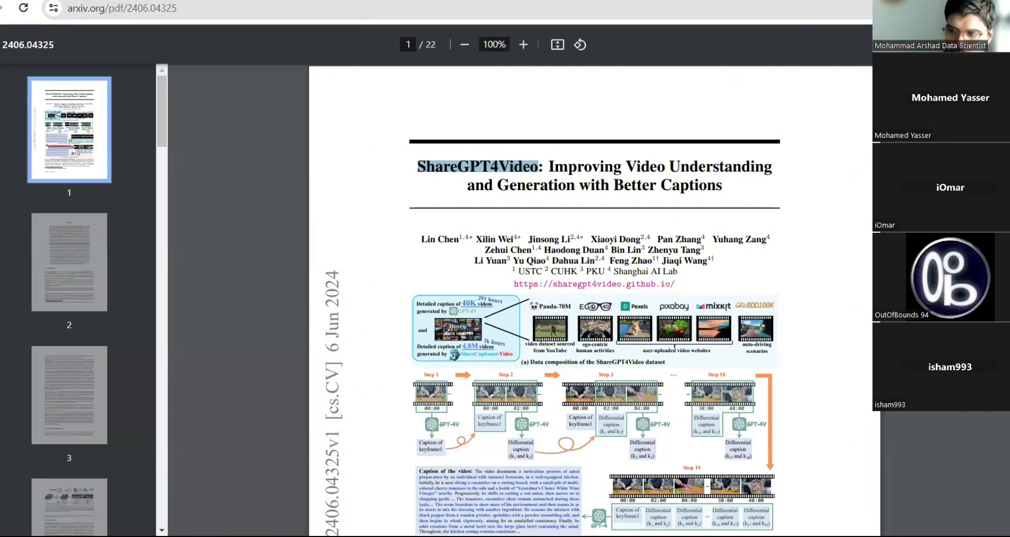
pyautogui.hotkey('alt', 'Tab')
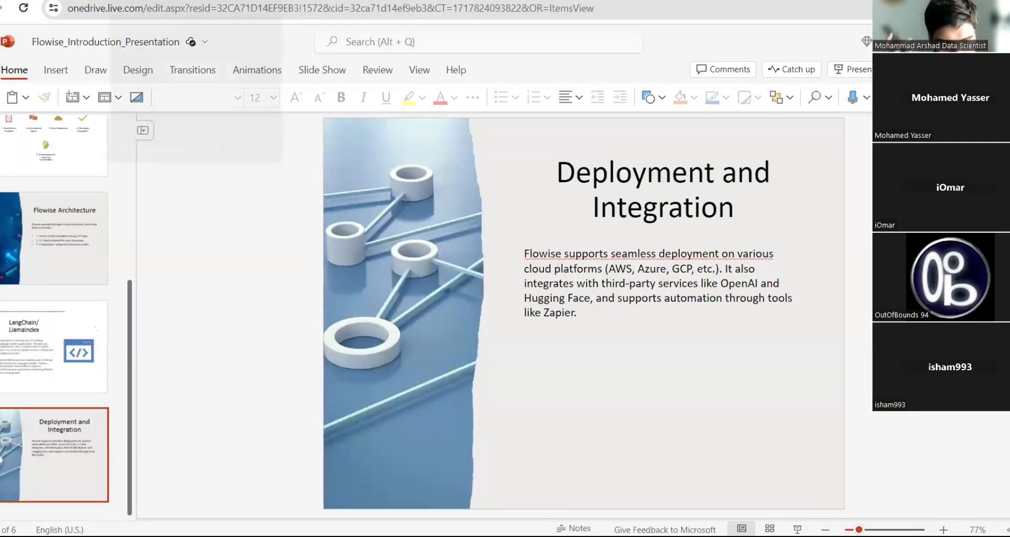
pyautogui.click(263, 1)
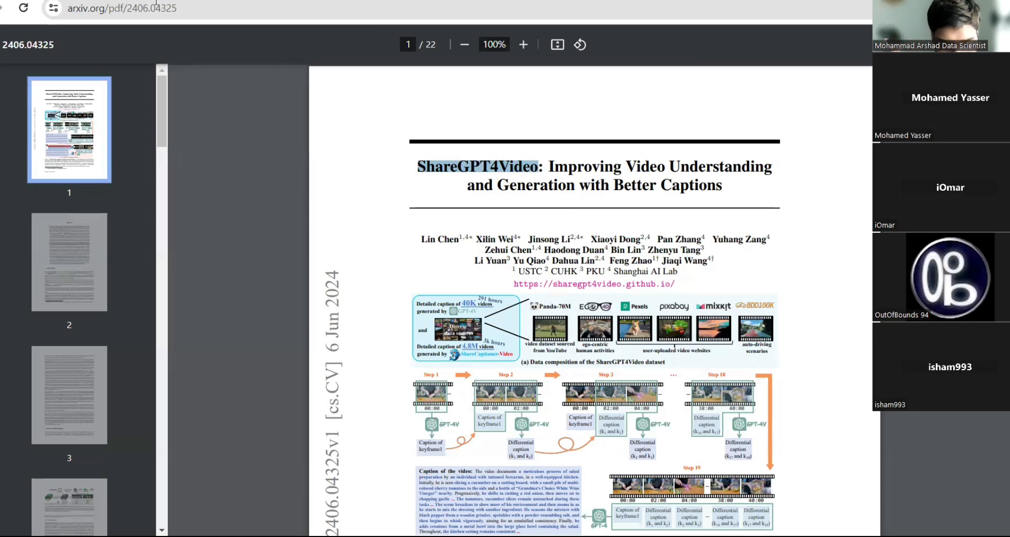
pyautogui.click(230, 1)
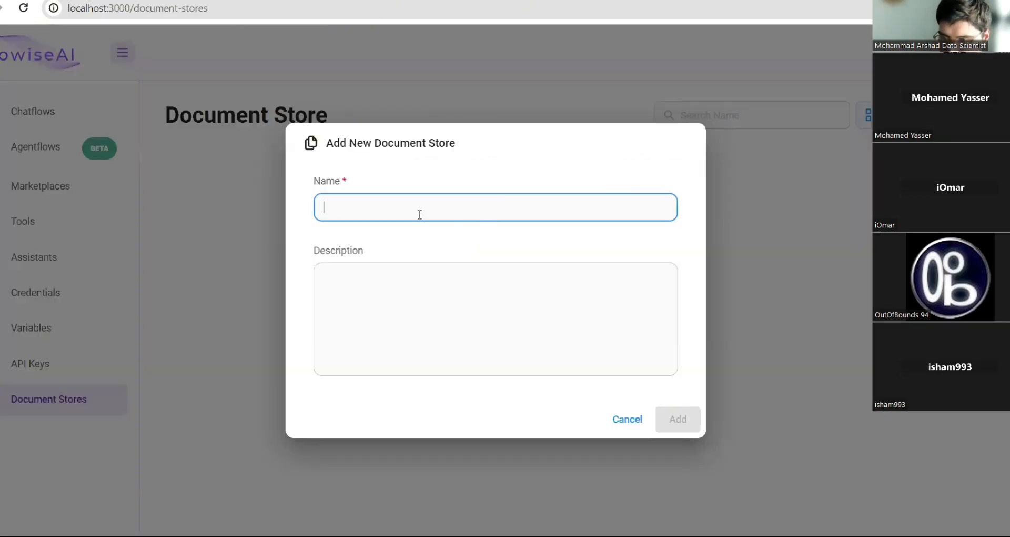
pyautogui.hotkey('ctrl', 'v')
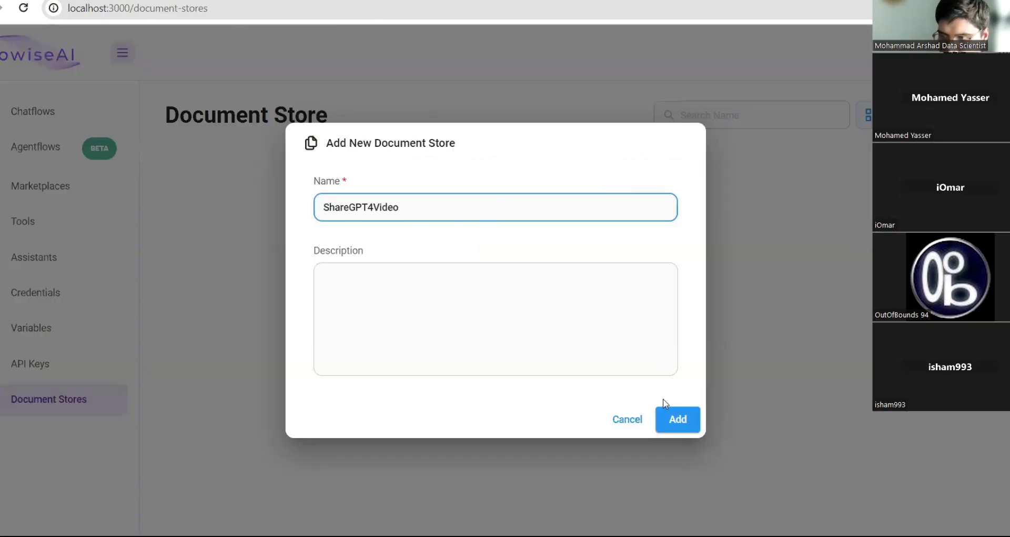
pyautogui.click(677, 419)
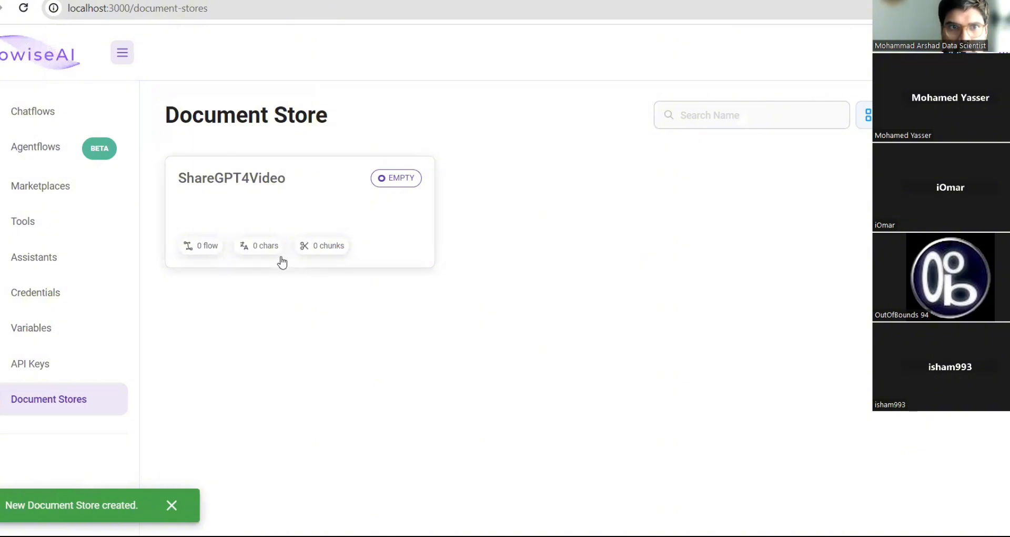
# - In the ShareGPT4Video store, add a document loader and choose Pdf File
pyautogui.click(278, 214)
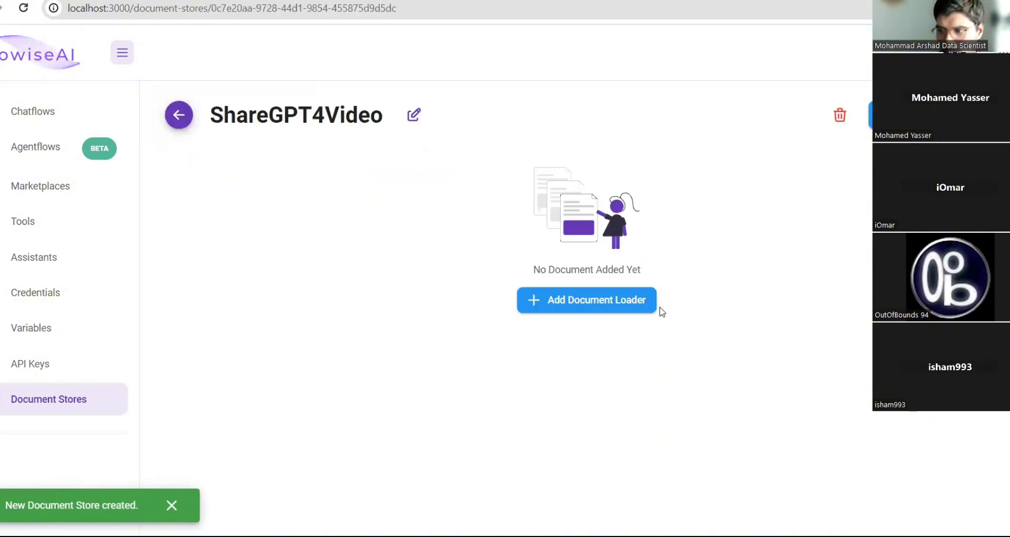
pyautogui.click(600, 300)
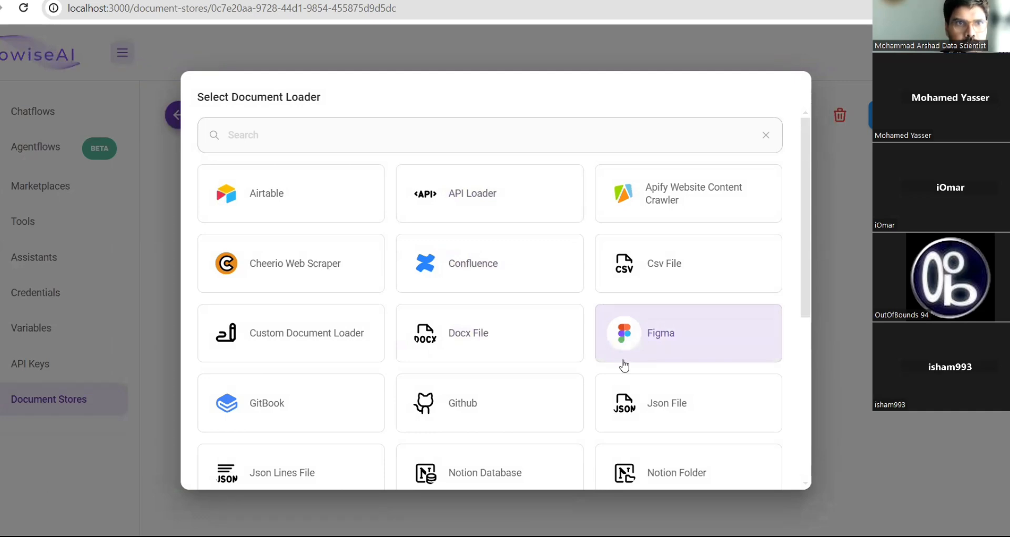
pyautogui.scroll(-5, 508, 300)
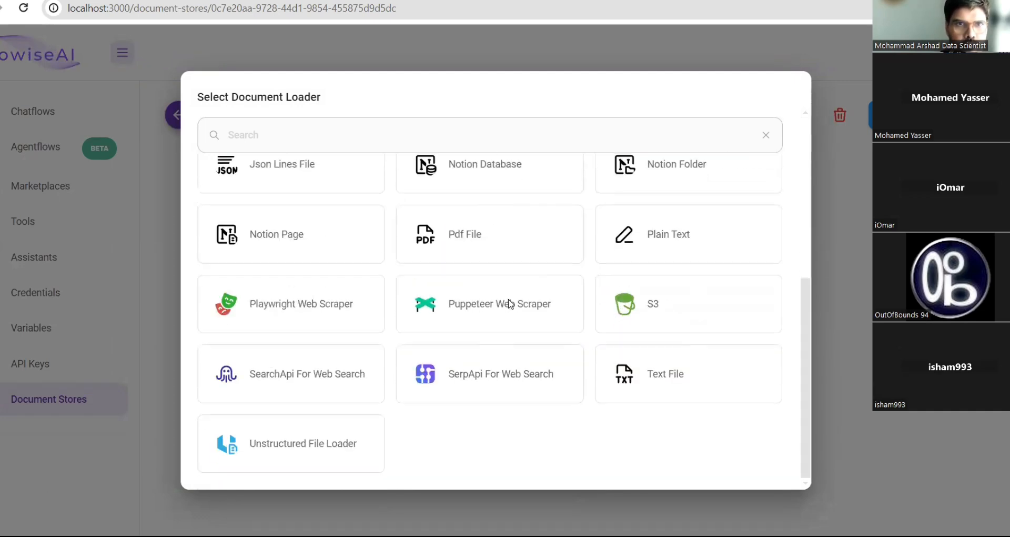
pyautogui.scroll(5, 509, 304)
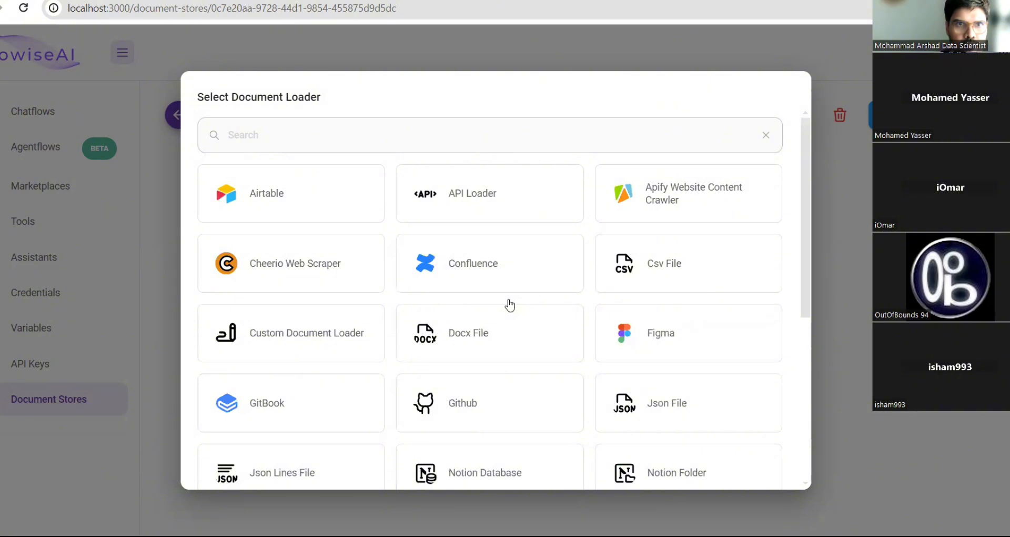
pyautogui.scroll(-3, 509, 305)
pyautogui.scroll(3, 509, 305)
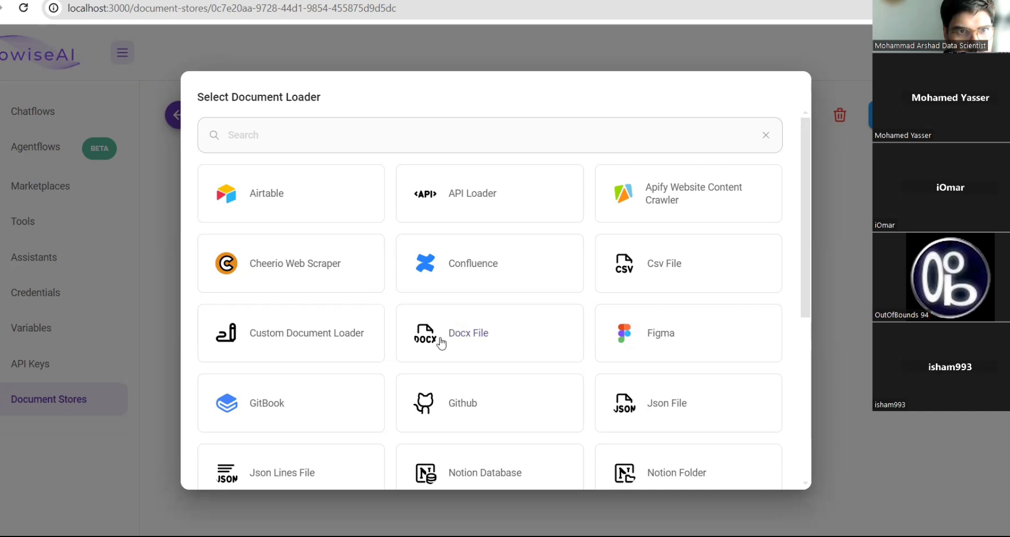
pyautogui.scroll(-5, 493, 365)
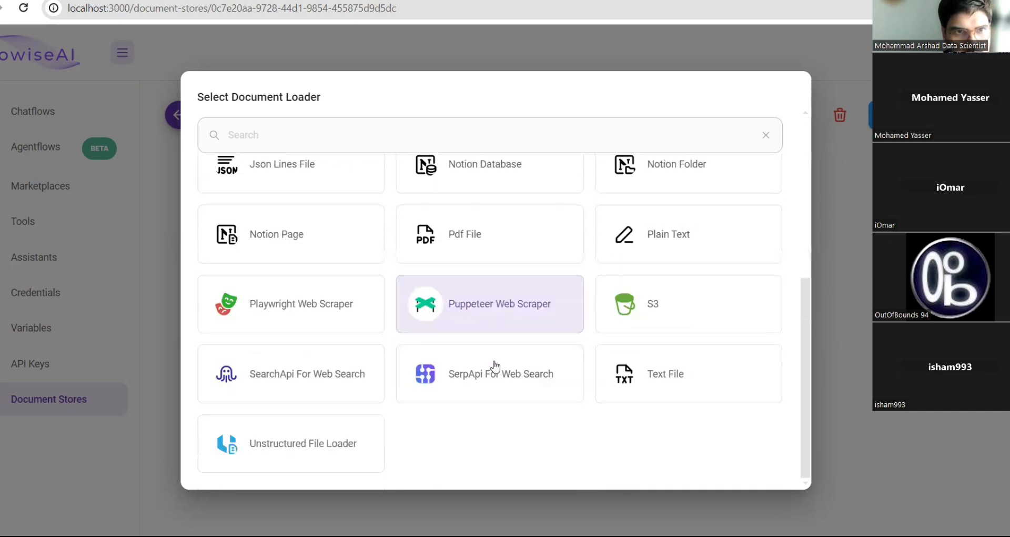
pyautogui.scroll(4, 494, 366)
pyautogui.scroll(2, 494, 366)
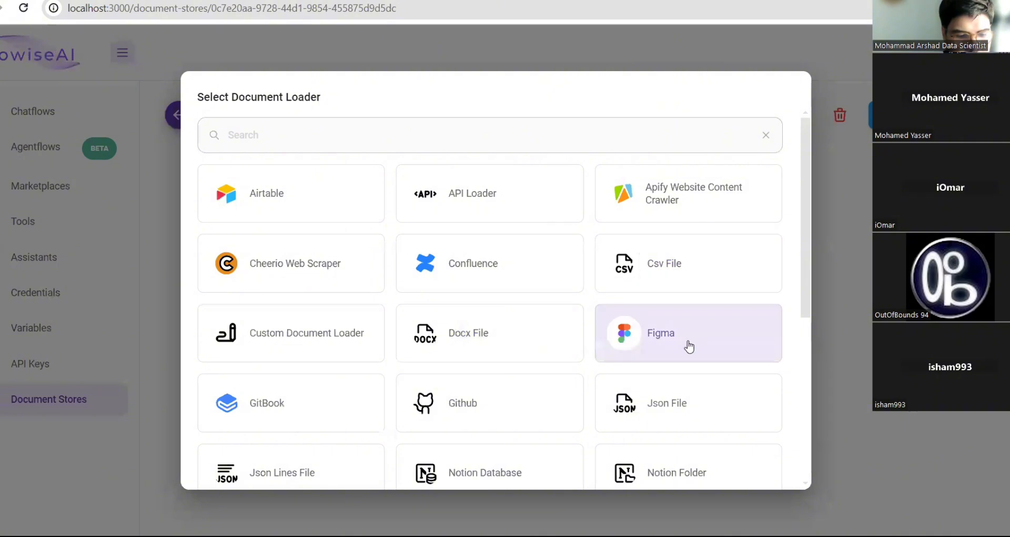
pyautogui.scroll(-3, 688, 345)
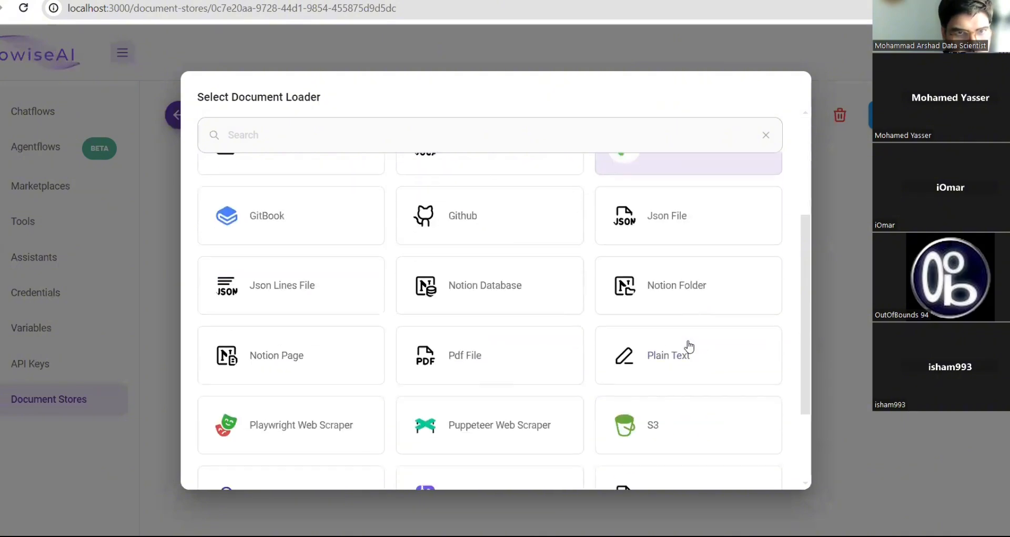
pyautogui.click(450, 352)
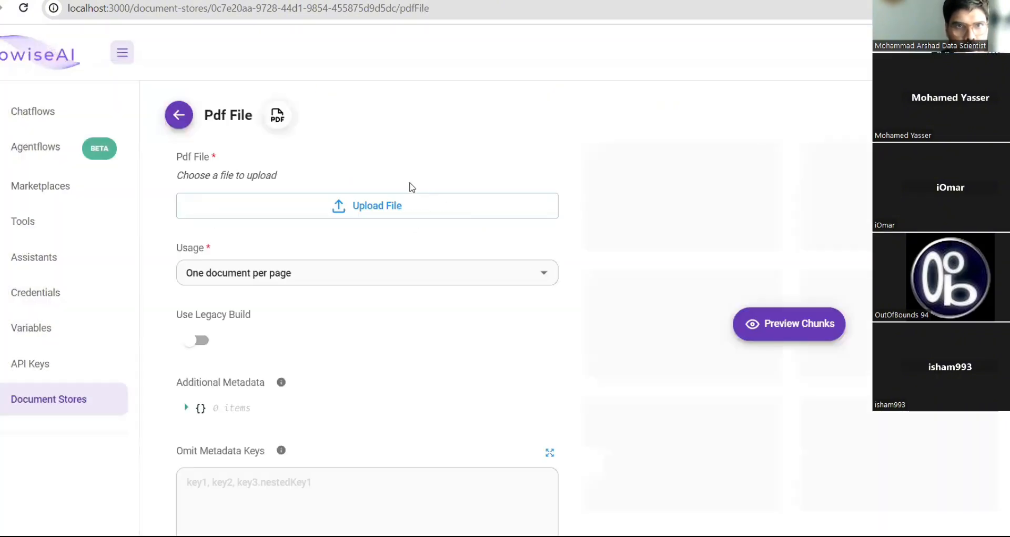
# - Upload 2406.04325v1.pdf from the Downloads folder as the loader's file
pyautogui.click(412, 208)
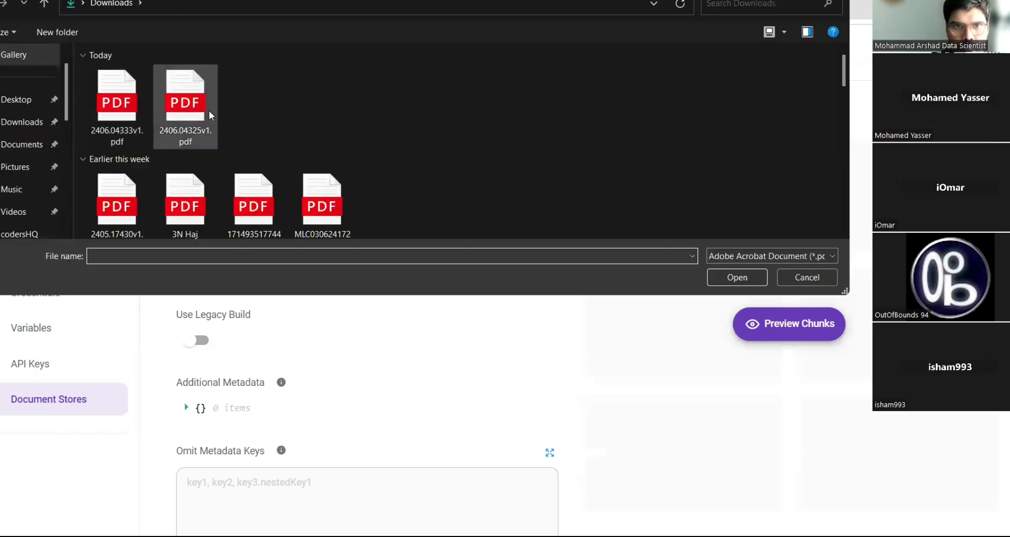
pyautogui.click(200, 116)
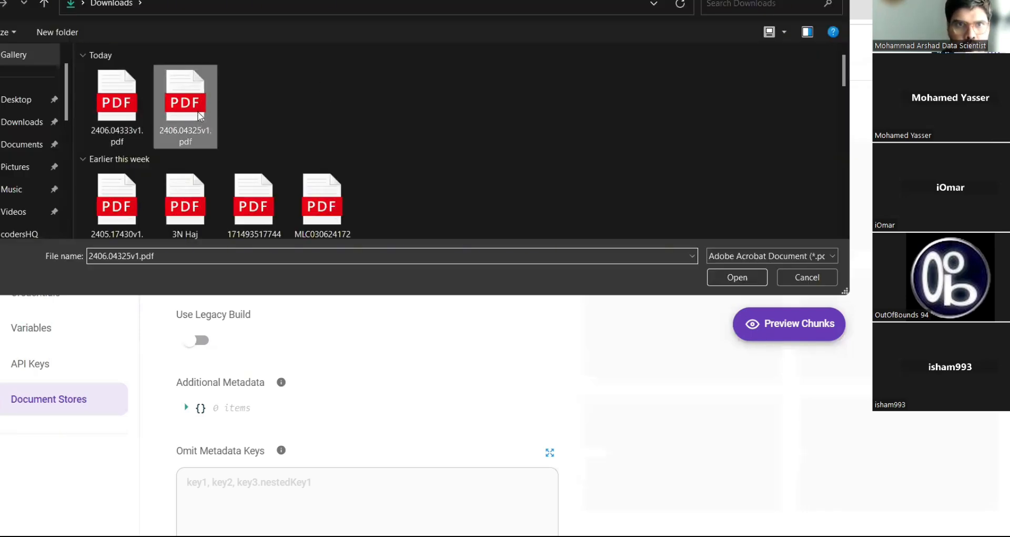
pyautogui.doubleClick(199, 115)
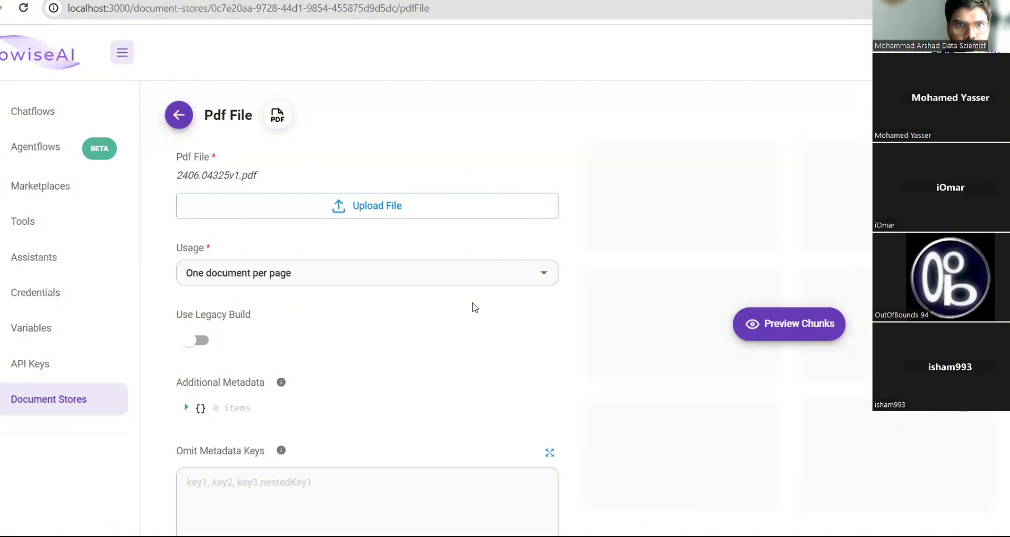
# - Replace the None splitter with Character Text Splitter, using chunk size 1000 and overlap 200
pyautogui.scroll(-3, 554, 341)
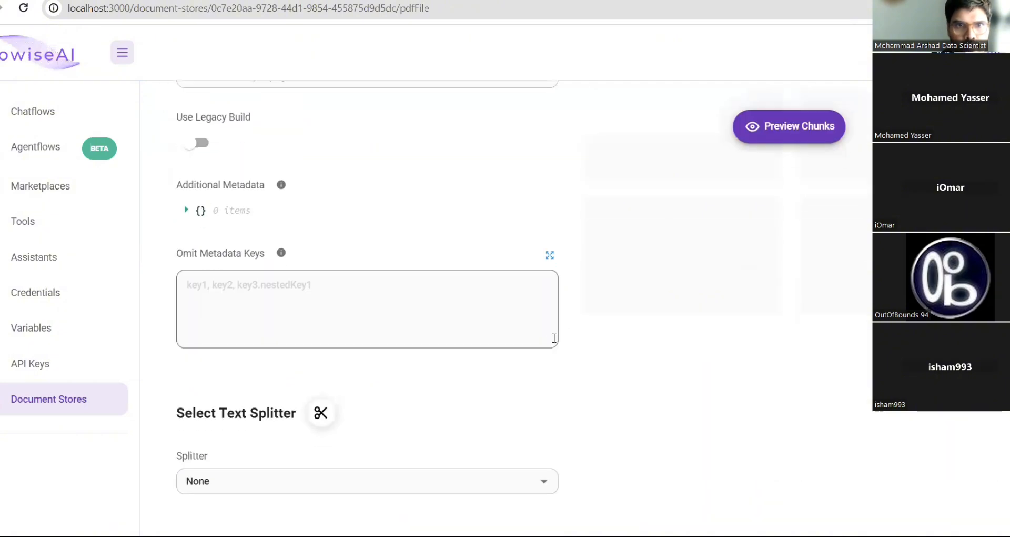
pyautogui.scroll(3, 555, 338)
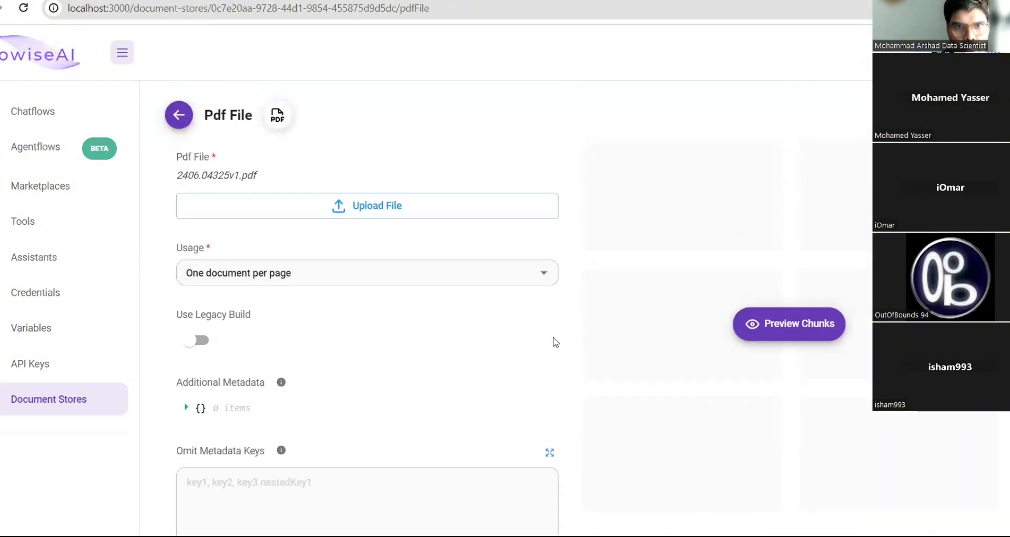
pyautogui.scroll(-3, 554, 342)
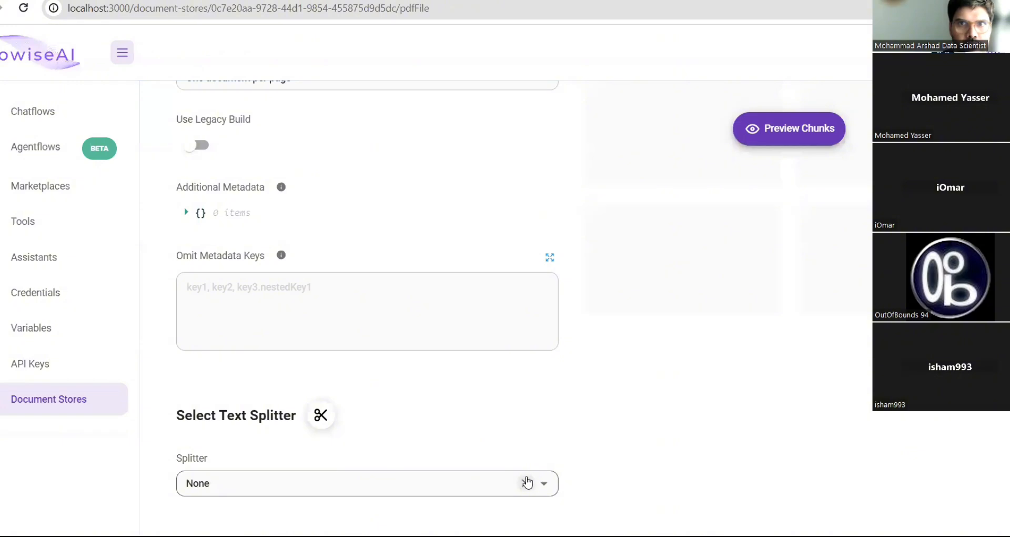
pyautogui.click(526, 482)
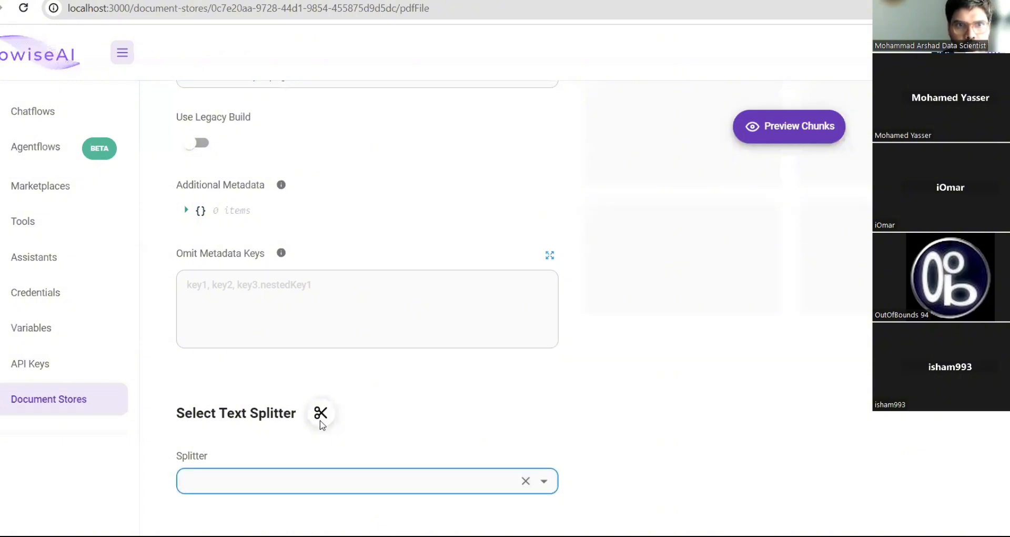
pyautogui.click(453, 394)
pyautogui.scroll(4, 454, 395)
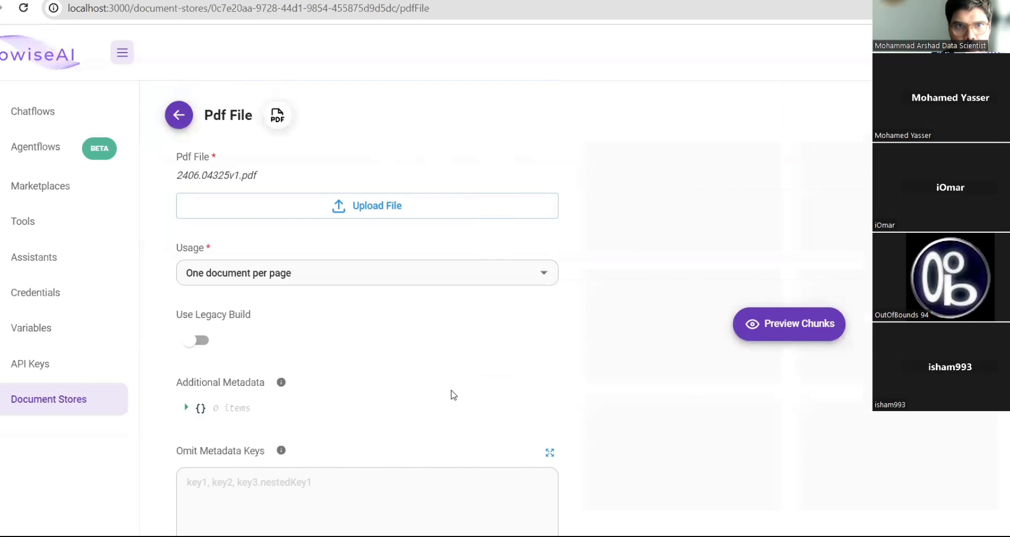
pyautogui.scroll(-4, 453, 395)
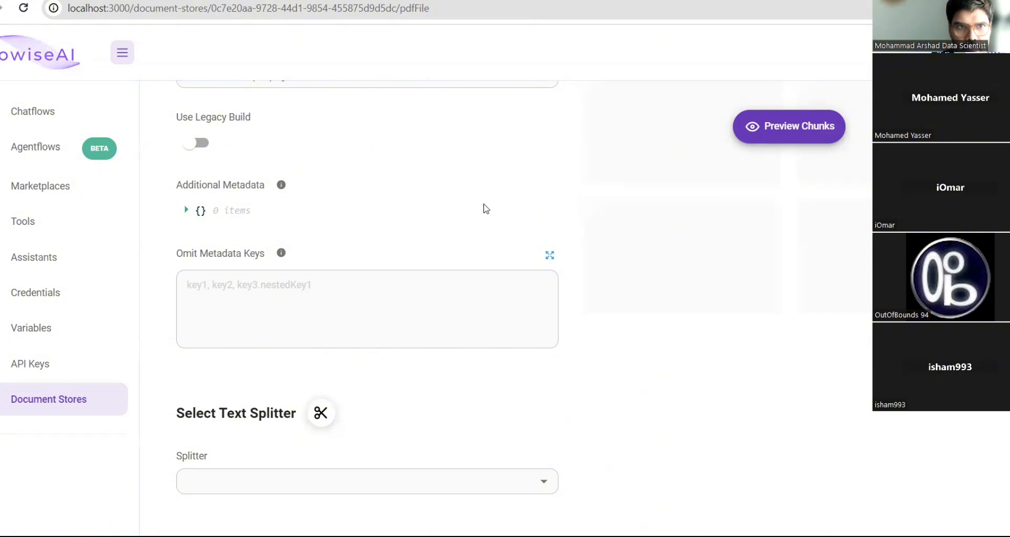
pyautogui.click(544, 482)
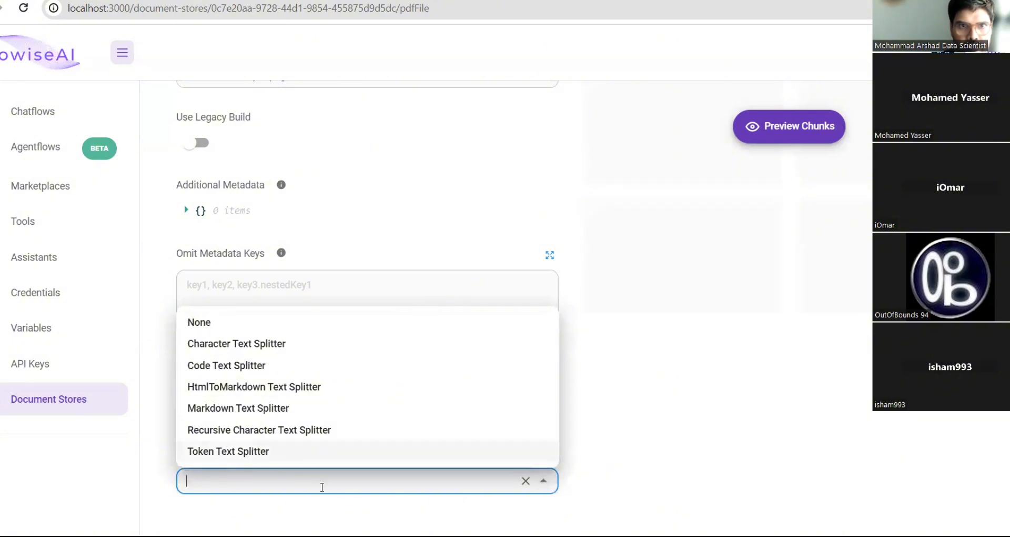
pyautogui.click(277, 347)
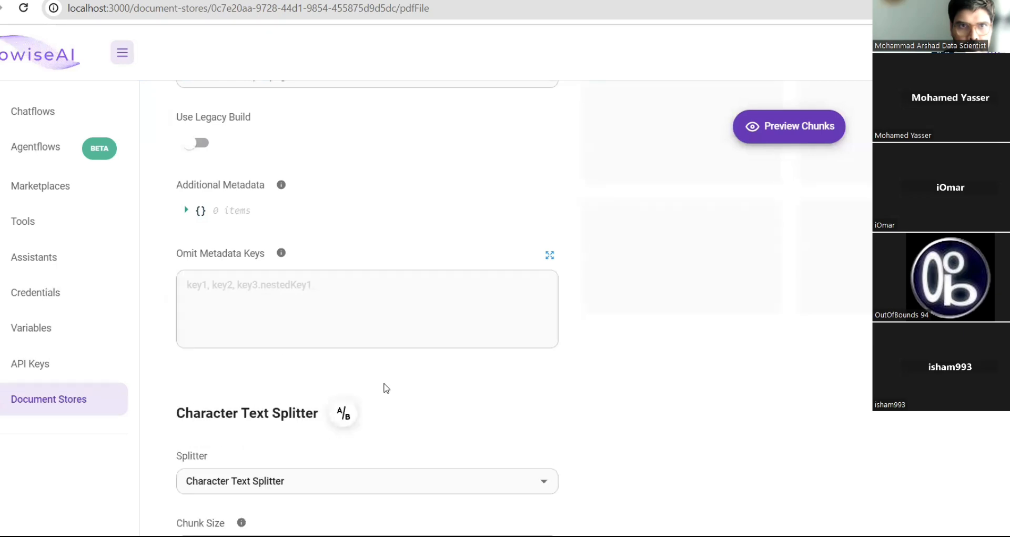
pyautogui.scroll(-4, 430, 435)
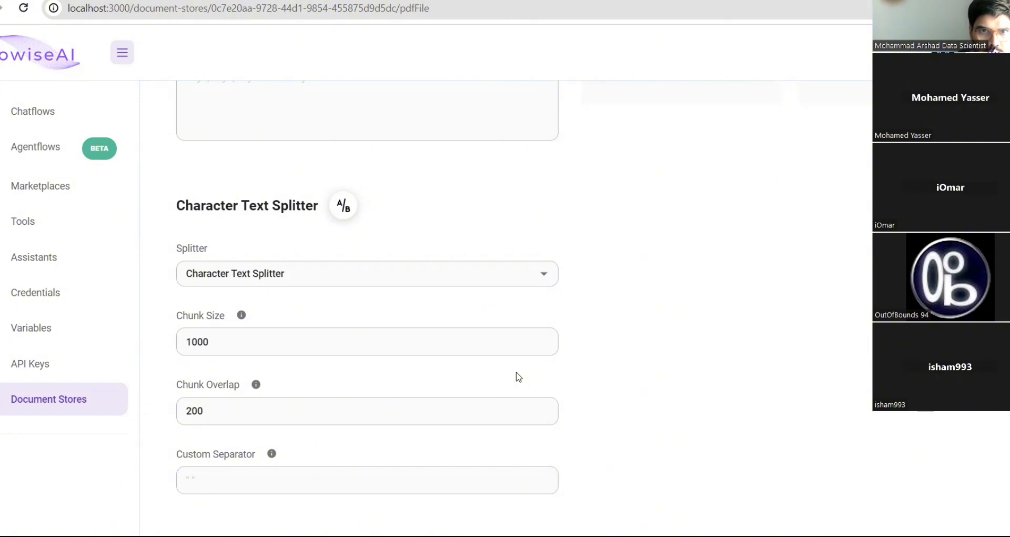
pyautogui.scroll(10, 761, 384)
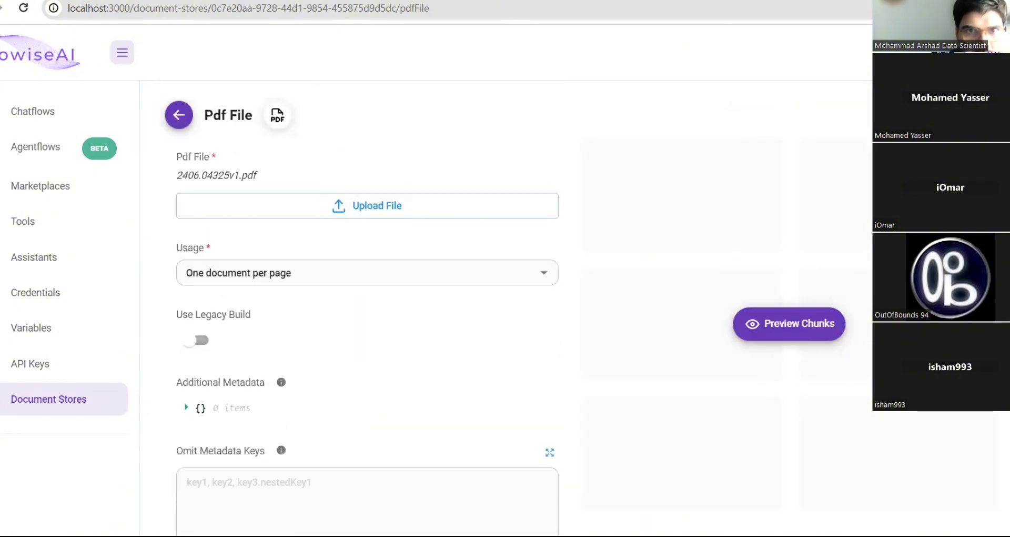
# - Process the PDF into chunks and open the loader's chunk preview
pyautogui.click(960, 115)
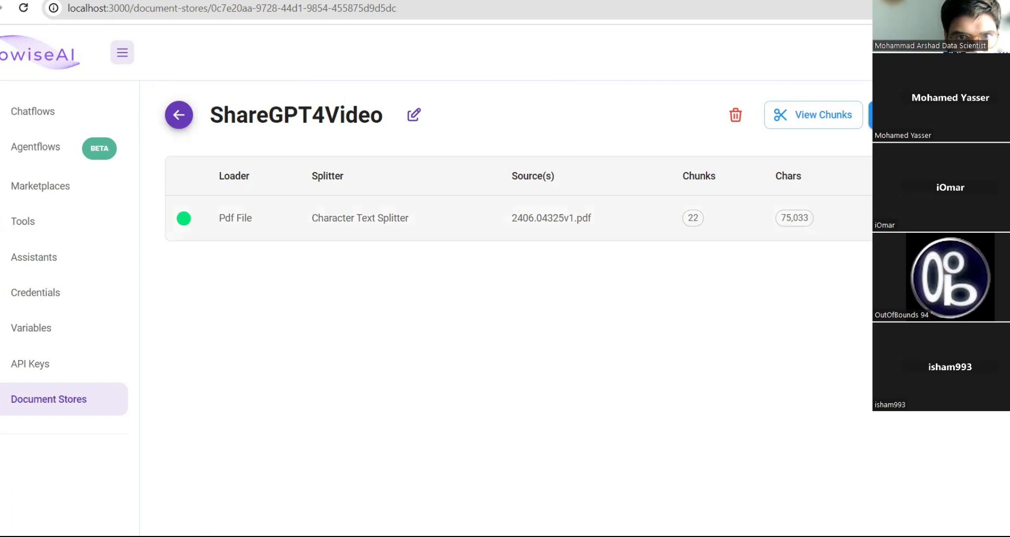
pyautogui.click(906, 218)
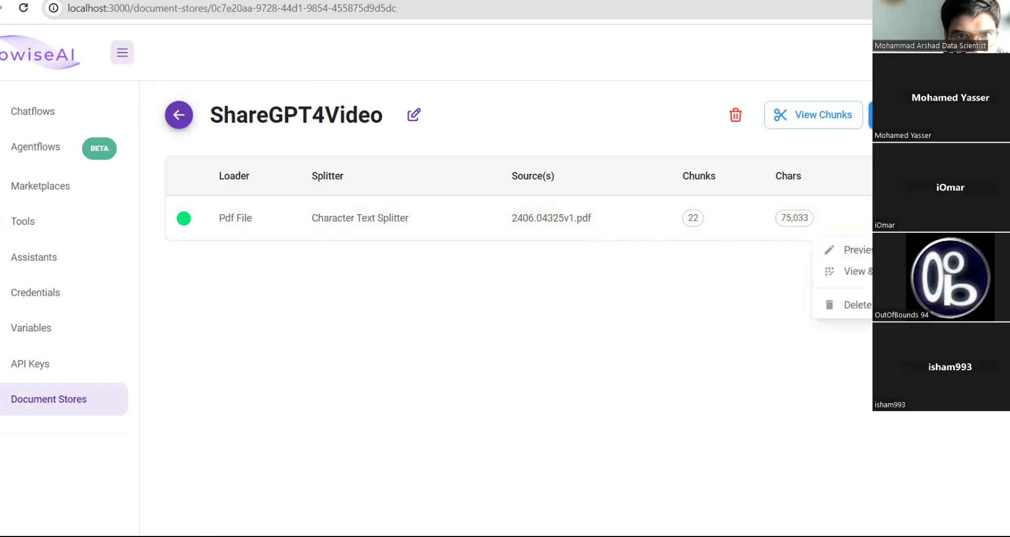
pyautogui.click(852, 250)
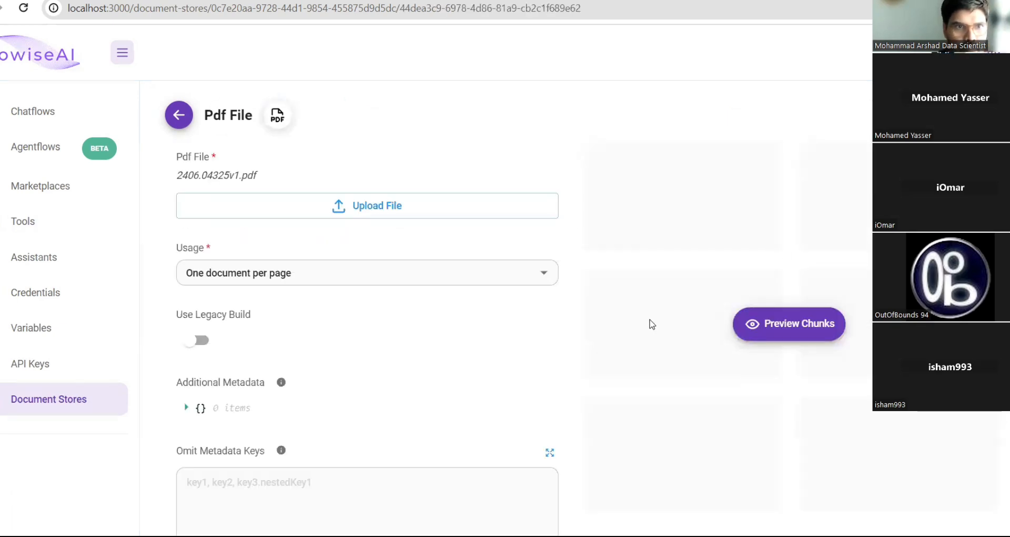
pyautogui.click(777, 327)
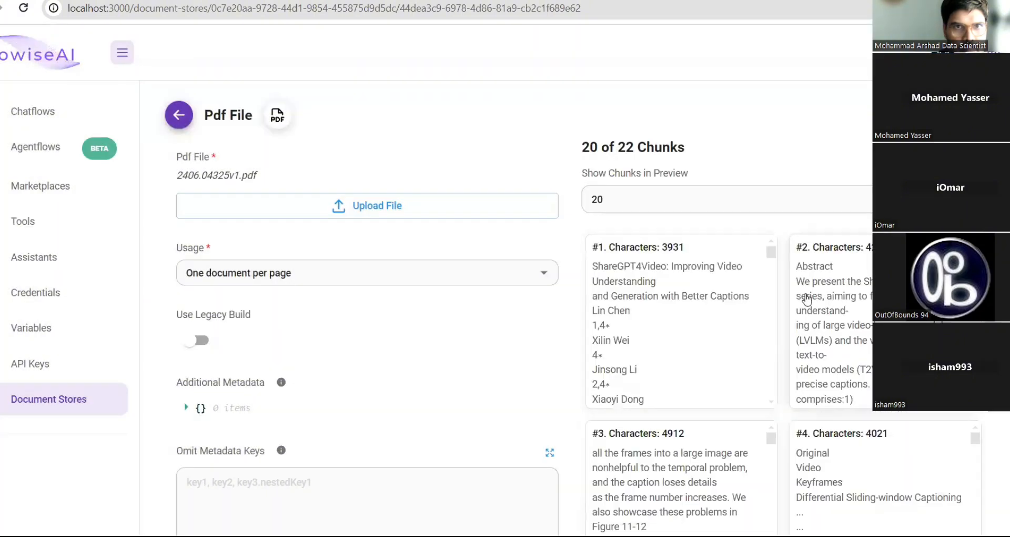
# - Review the chunk previews, then return to the ShareGPT4Video store page
pyautogui.scroll(-5, 808, 299)
pyautogui.scroll(-10, 667, 345)
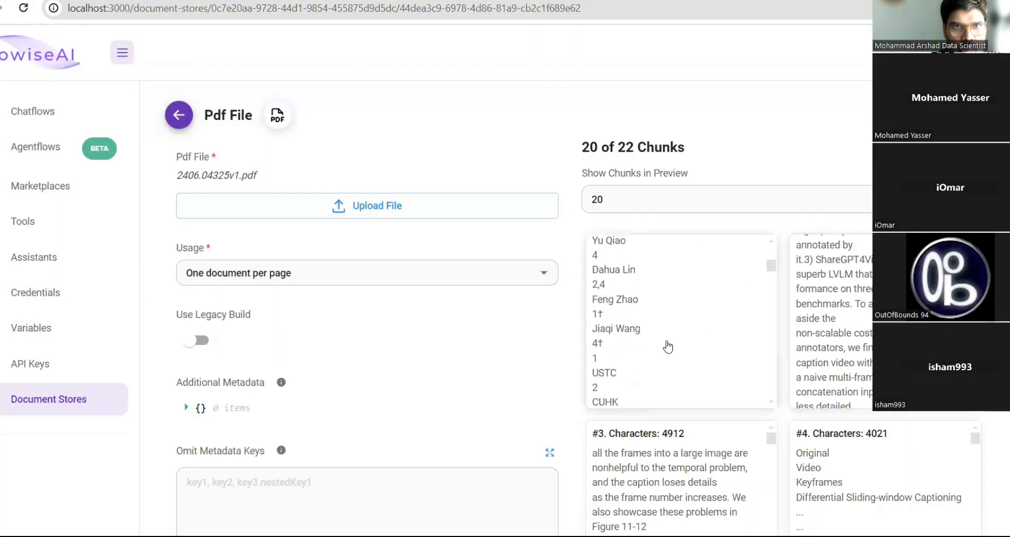
pyautogui.scroll(-10, 667, 345)
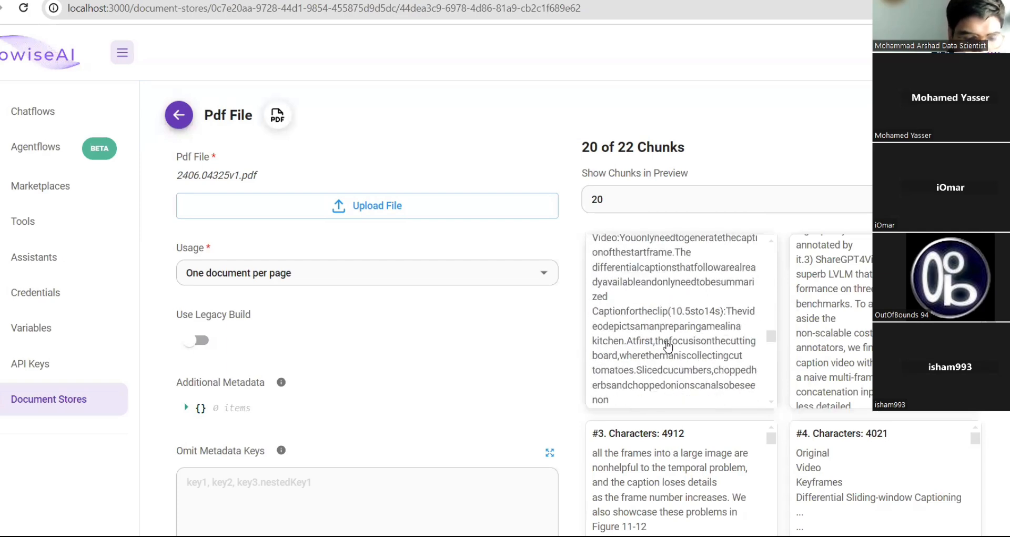
pyautogui.scroll(-7, 667, 345)
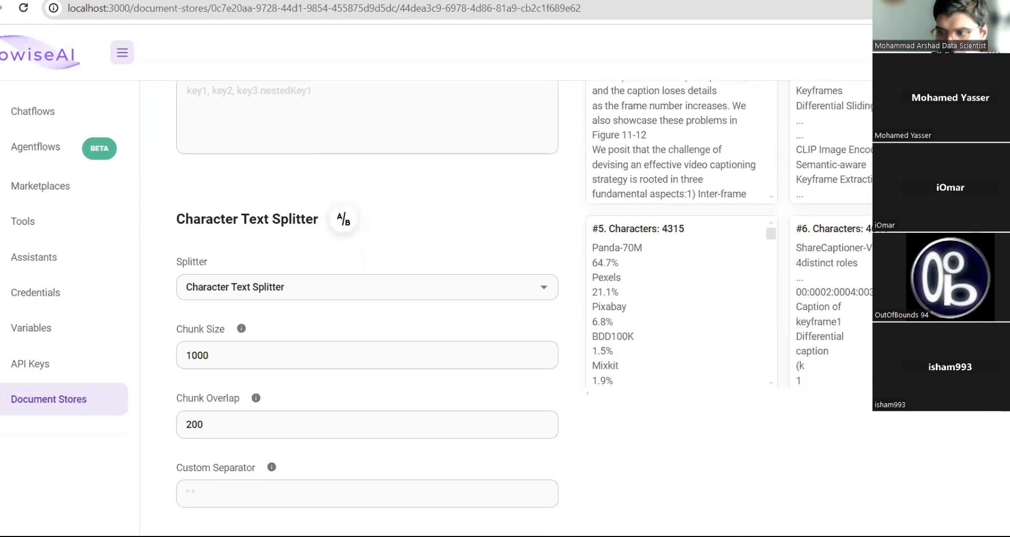
pyautogui.scroll(8, 667, 345)
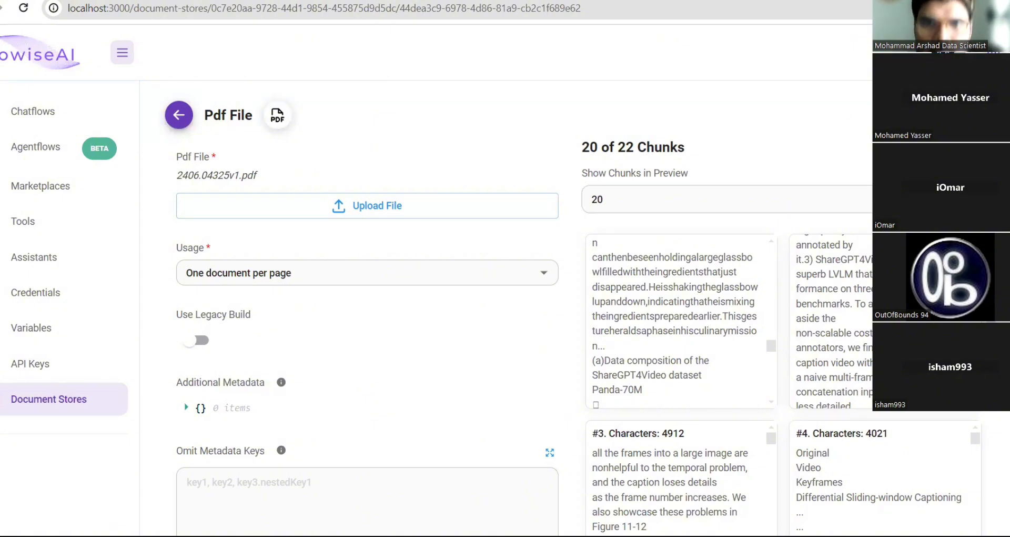
pyautogui.click(174, 120)
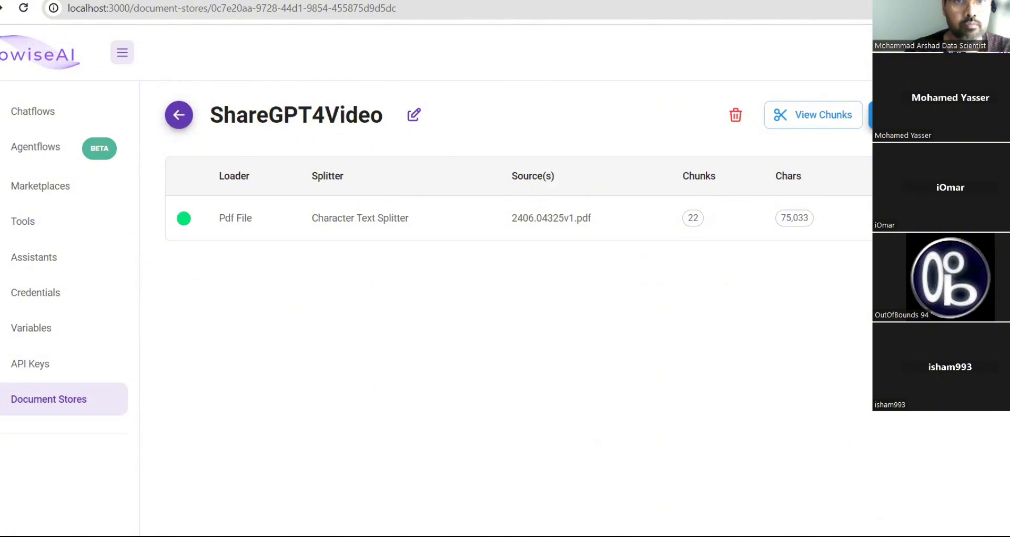
# - Dismiss the document loader choices without adding one, and return to the Document Stores list
pyautogui.click(915, 115)
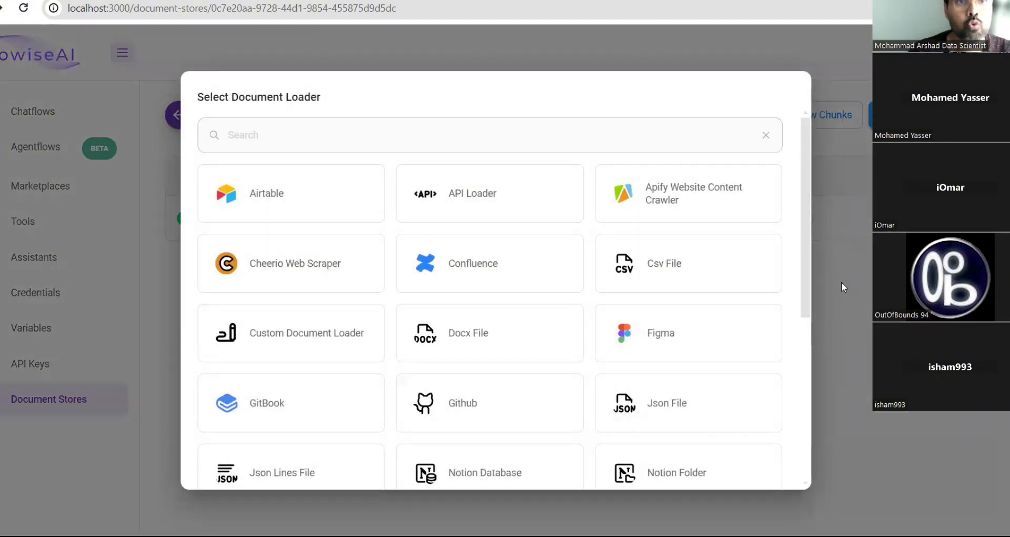
pyautogui.click(841, 284)
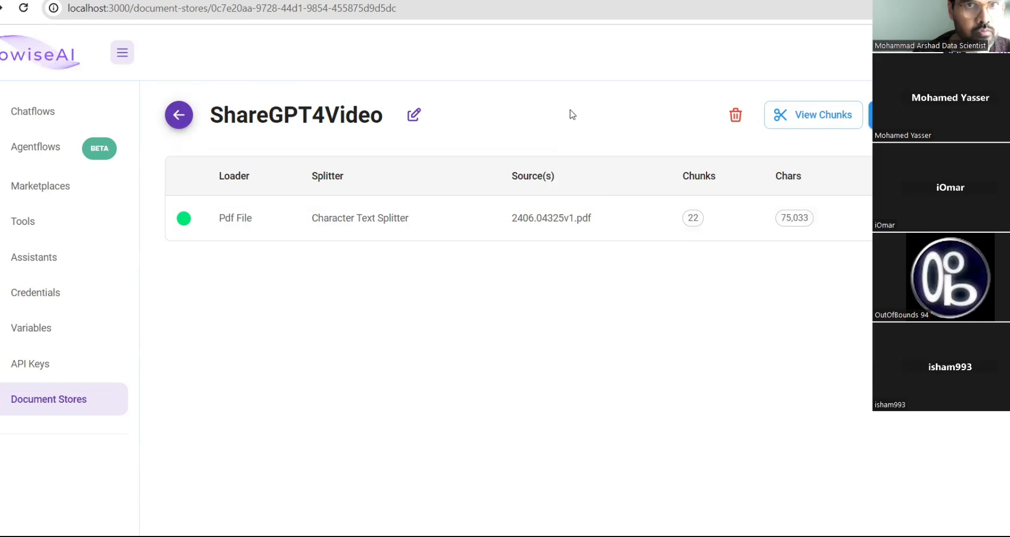
pyautogui.click(178, 118)
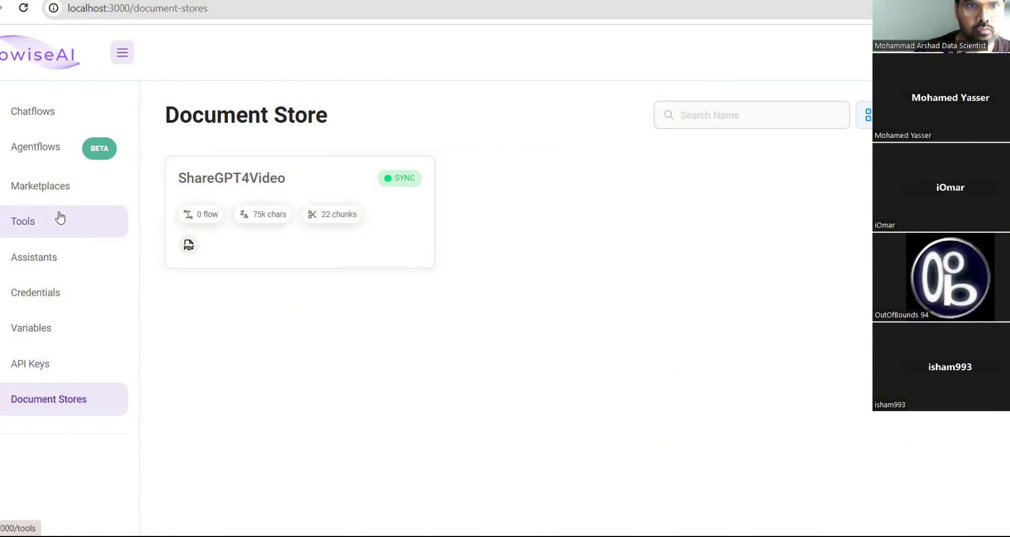
# - Switch to the Chatflows page showing mistral, retrieval and the other saved chatflows
pyautogui.click(12, 111)
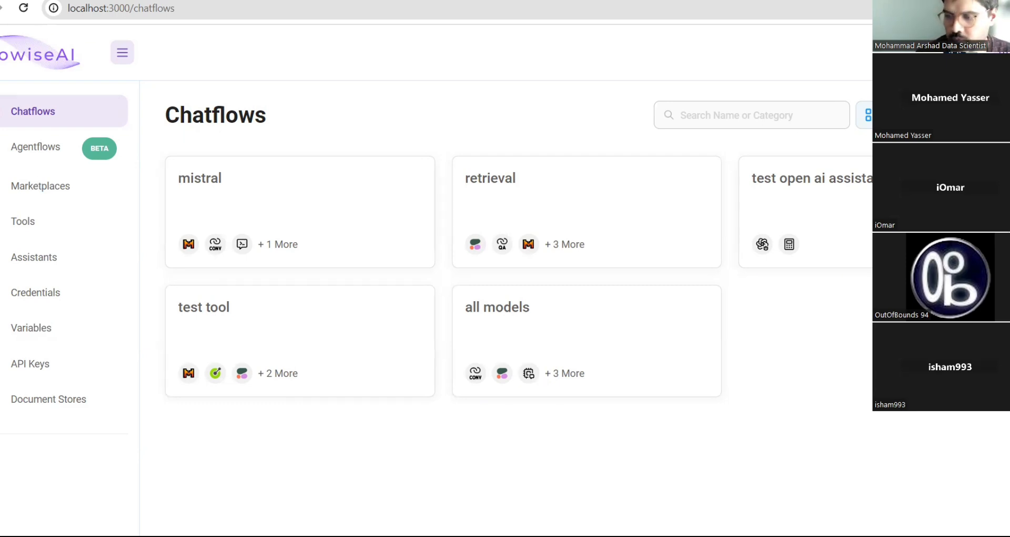
# - Create a new Untitled Chatflow and open the Add Nodes panel
pyautogui.click(961, 115)
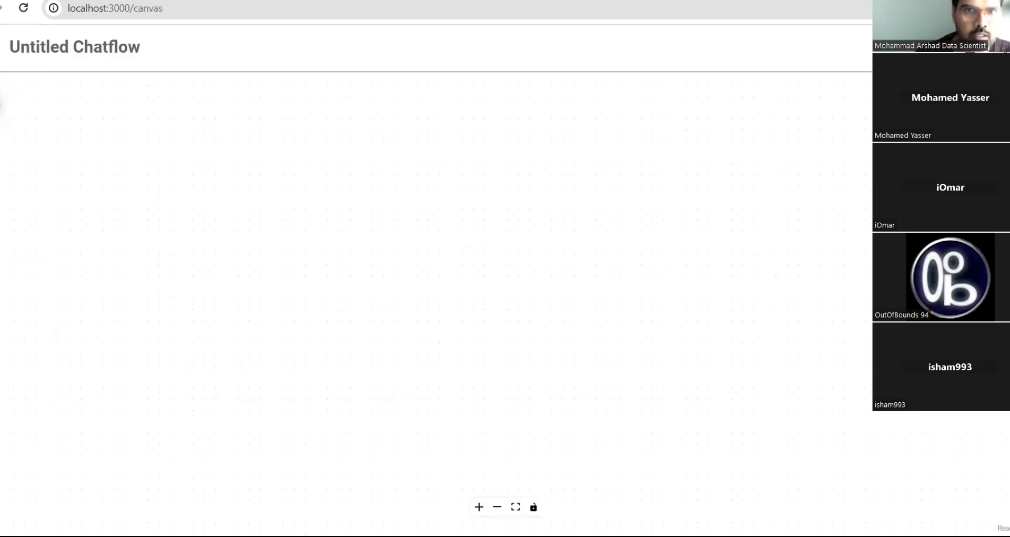
pyautogui.click(1, 104)
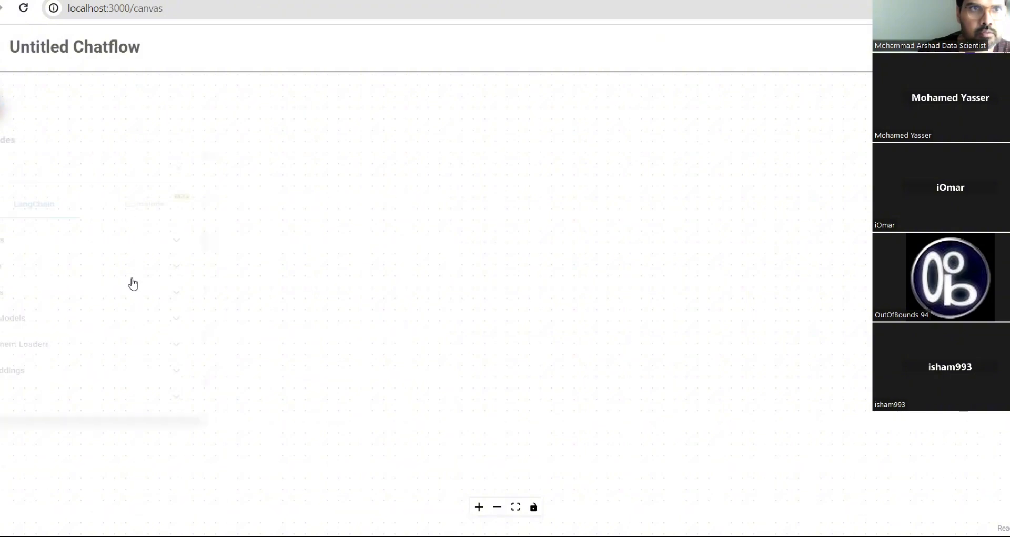
pyautogui.scroll(-6, 111, 329)
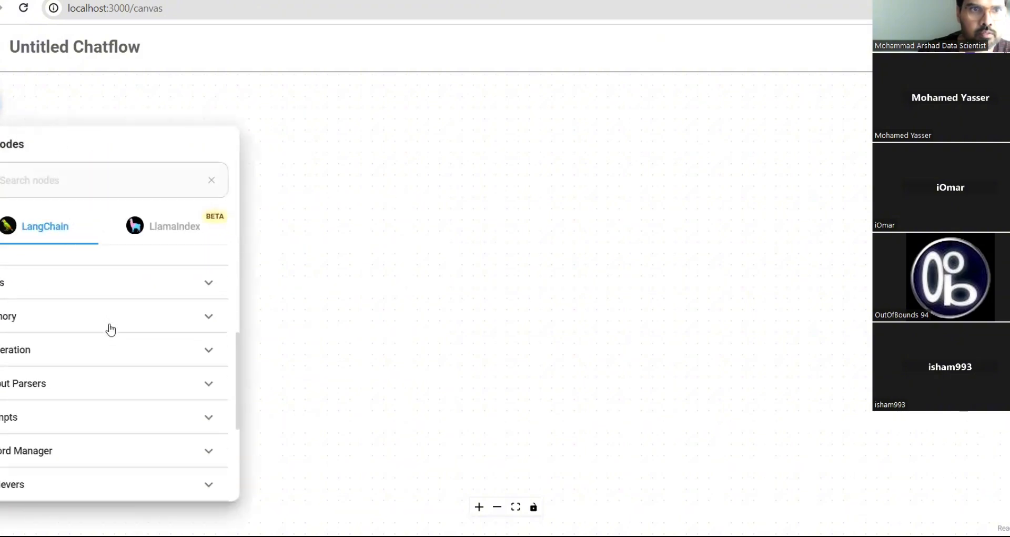
pyautogui.scroll(-2, 110, 329)
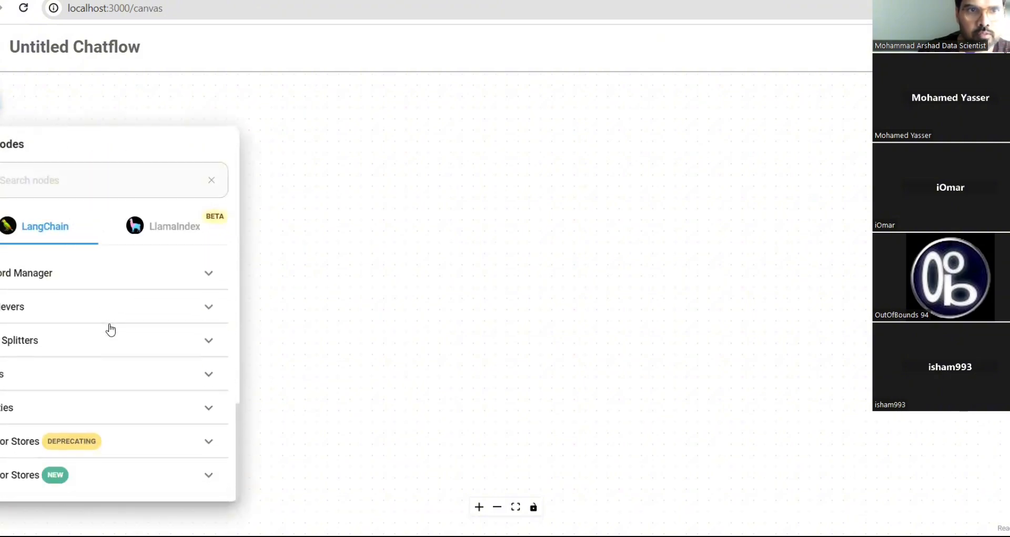
pyautogui.scroll(8, 101, 372)
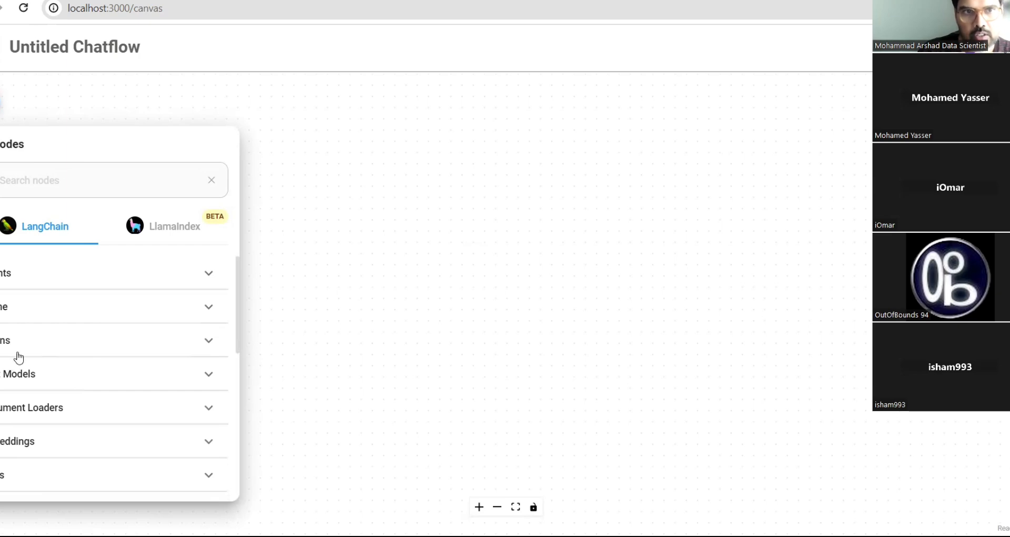
# - Expand the Chat Models category and scroll through its nodes
pyautogui.click(107, 379)
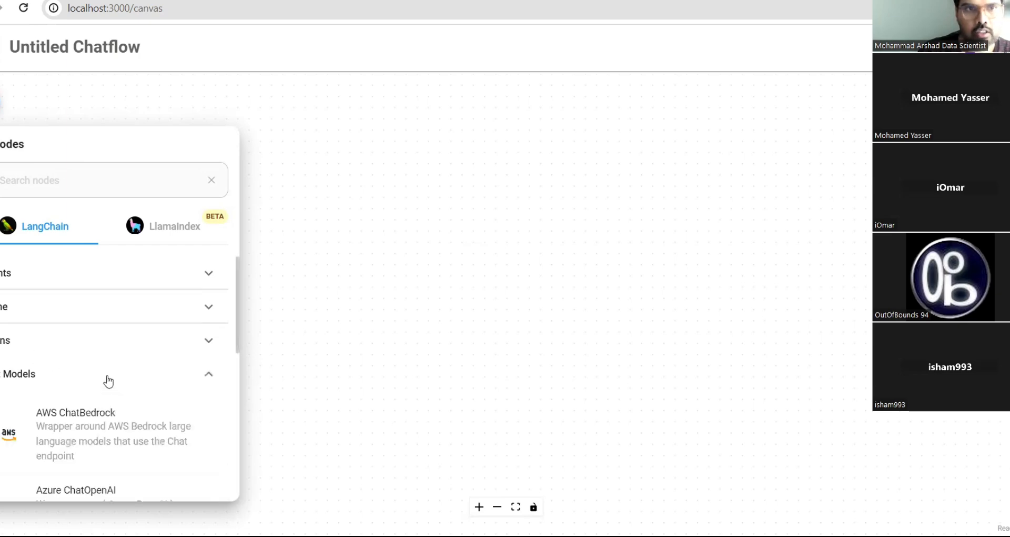
pyautogui.scroll(-8, 106, 376)
pyautogui.scroll(-7, 106, 375)
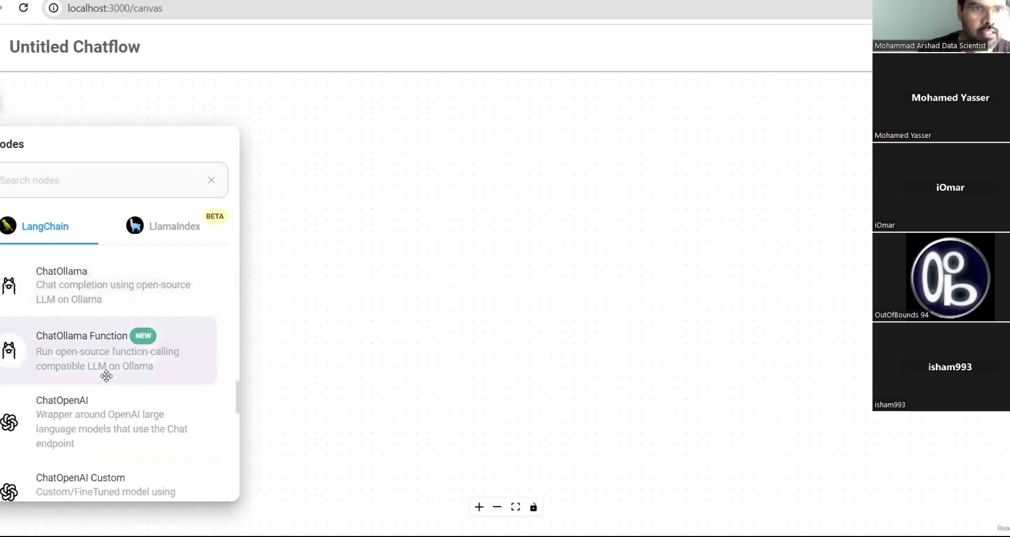
pyautogui.scroll(4, 106, 375)
pyautogui.scroll(5, 106, 375)
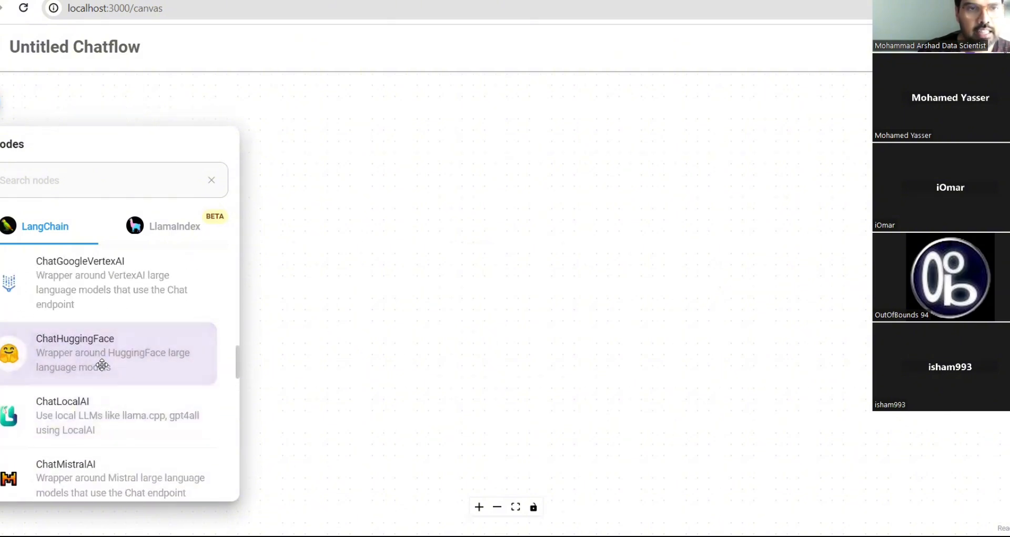
# - Drop a ChatHuggingFace node on the canvas, inspect its credential options, then delete it
pyautogui.moveTo(103, 365); pyautogui.dragTo(362, 192)
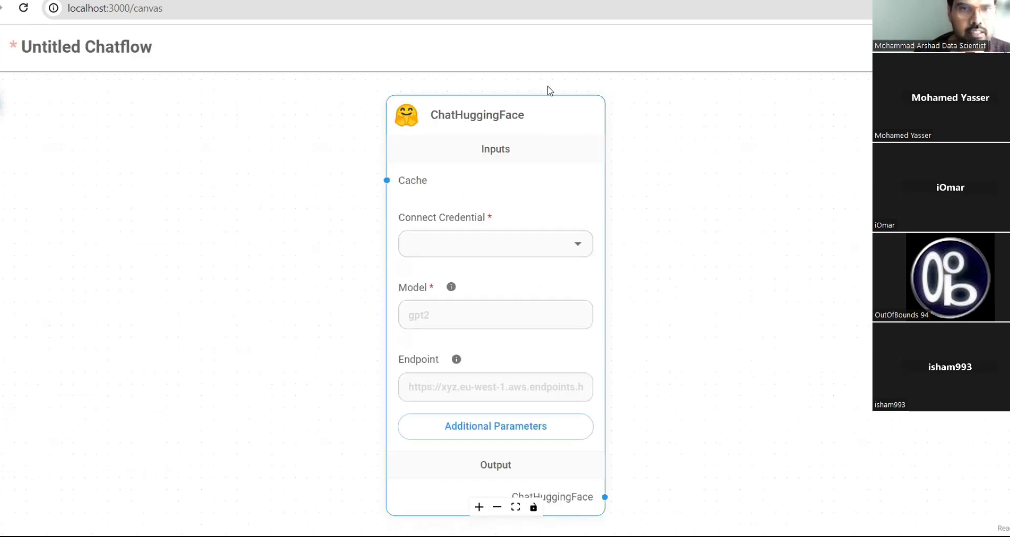
pyautogui.click(578, 244)
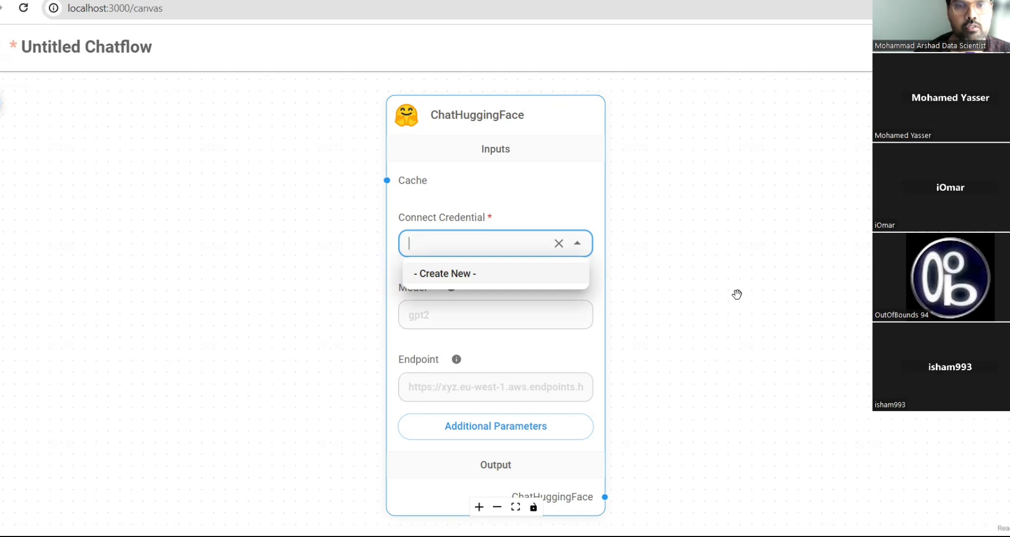
pyautogui.click(450, 383)
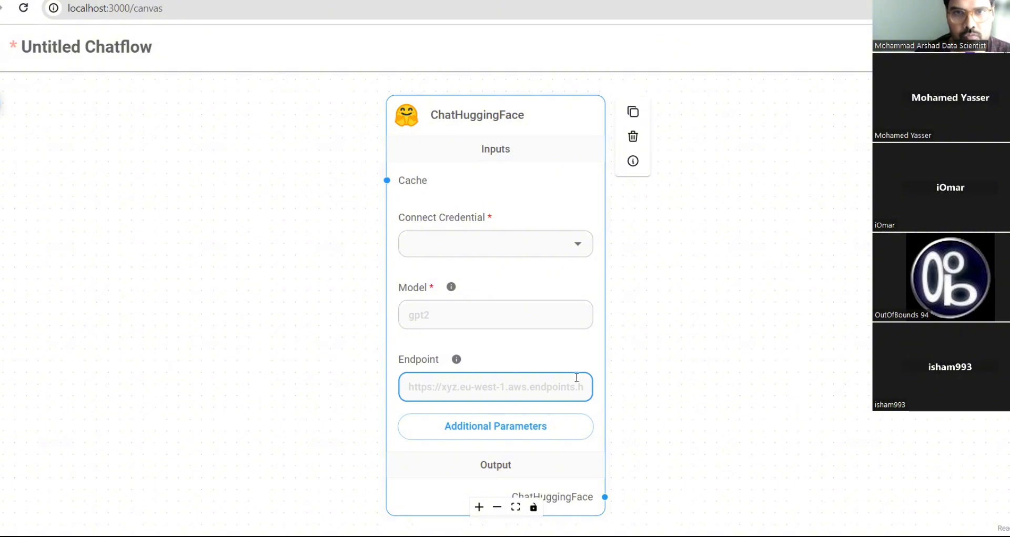
pyautogui.moveTo(602, 136)
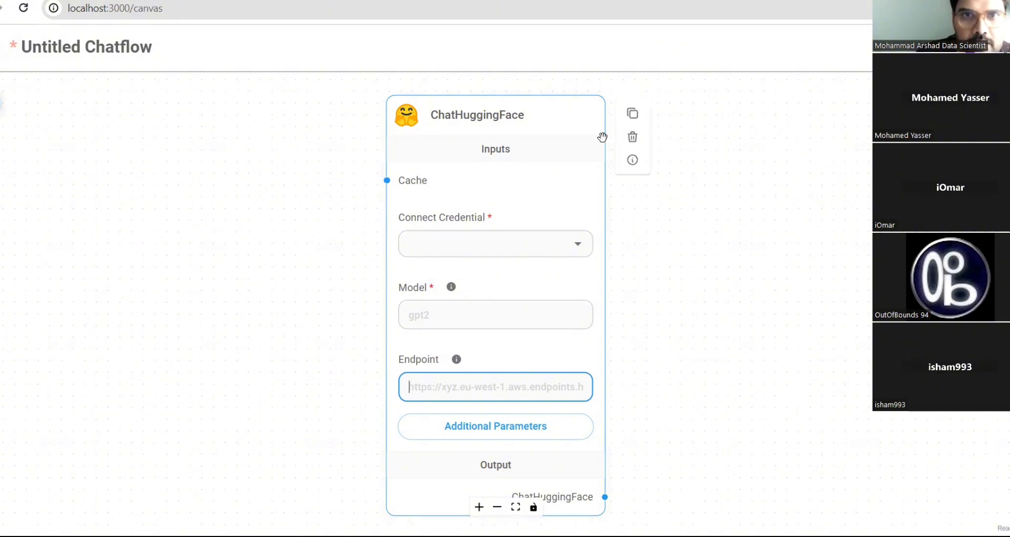
pyautogui.click(633, 138)
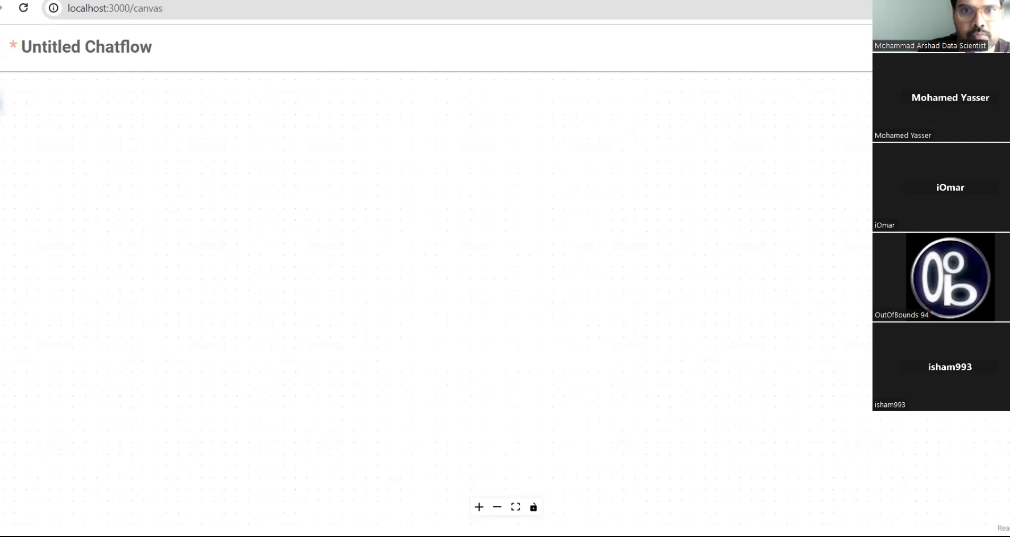
# - Reopen the Add Nodes panel and collapse the Chat Models category
pyautogui.click(1, 104)
pyautogui.scroll(-7, 97, 356)
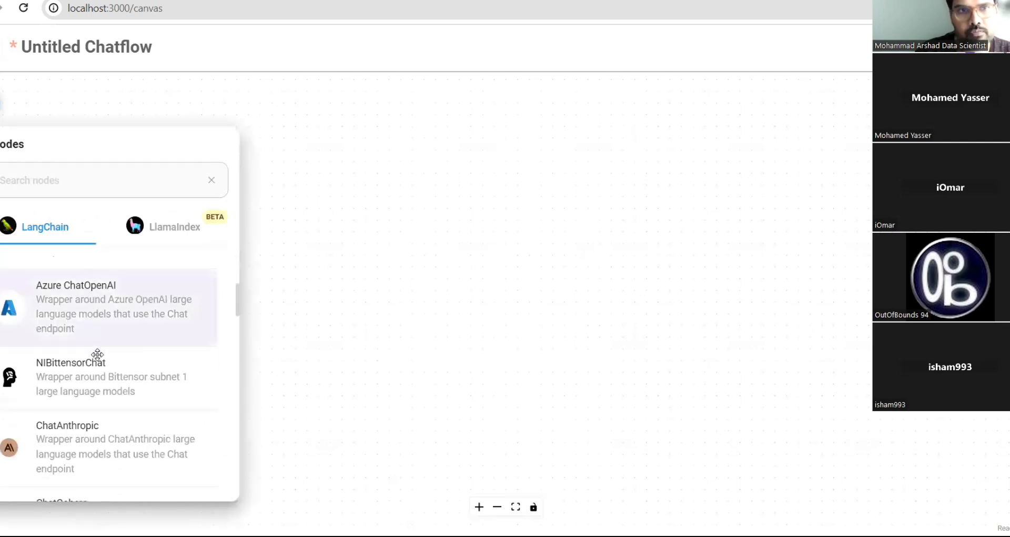
pyautogui.scroll(-8, 97, 354)
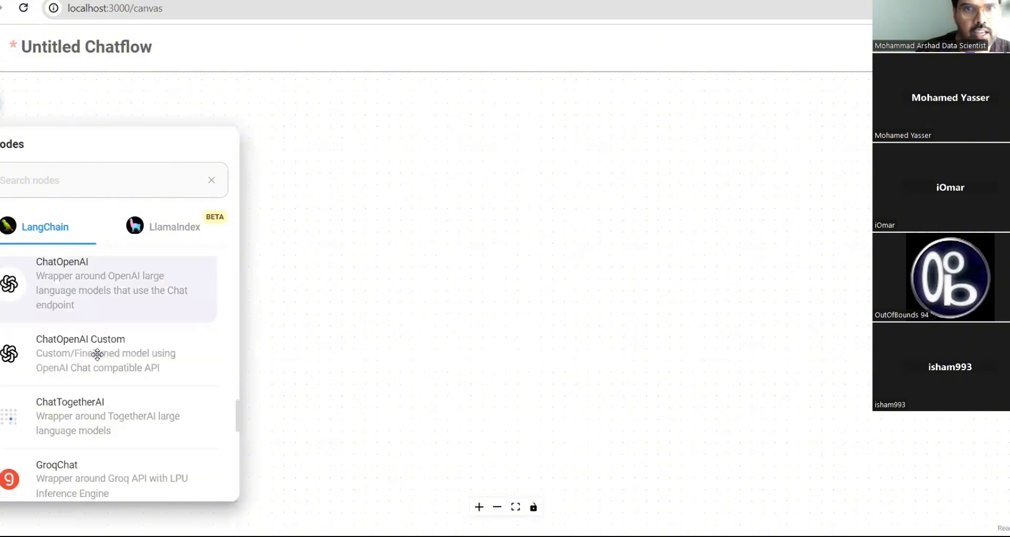
pyautogui.scroll(3, 97, 354)
pyautogui.scroll(1, 97, 354)
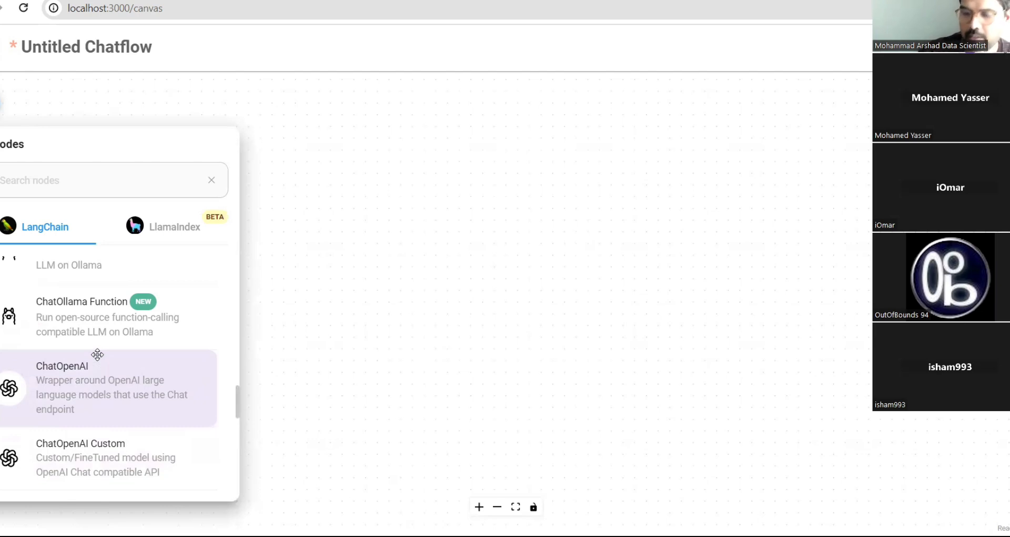
pyautogui.scroll(10, 125, 314)
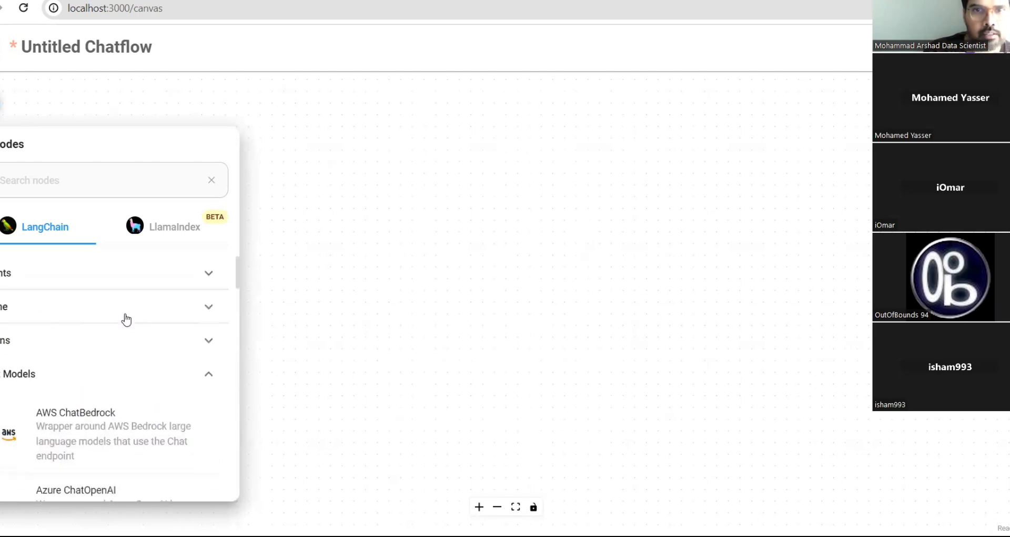
pyautogui.click(57, 374)
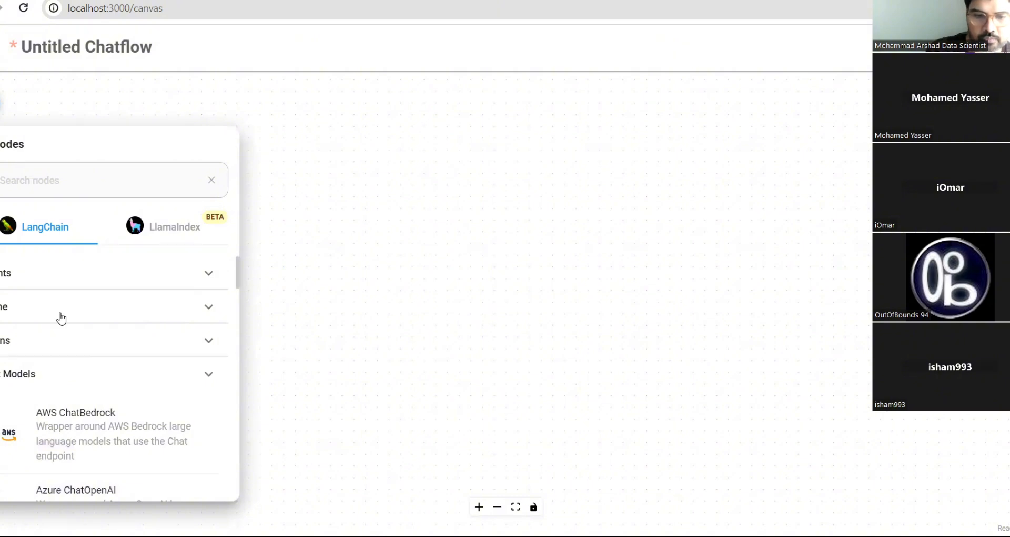
# - Expand the Agents category, browse its nodes, then collapse it again
pyautogui.click(169, 273)
pyautogui.scroll(-3, 157, 408)
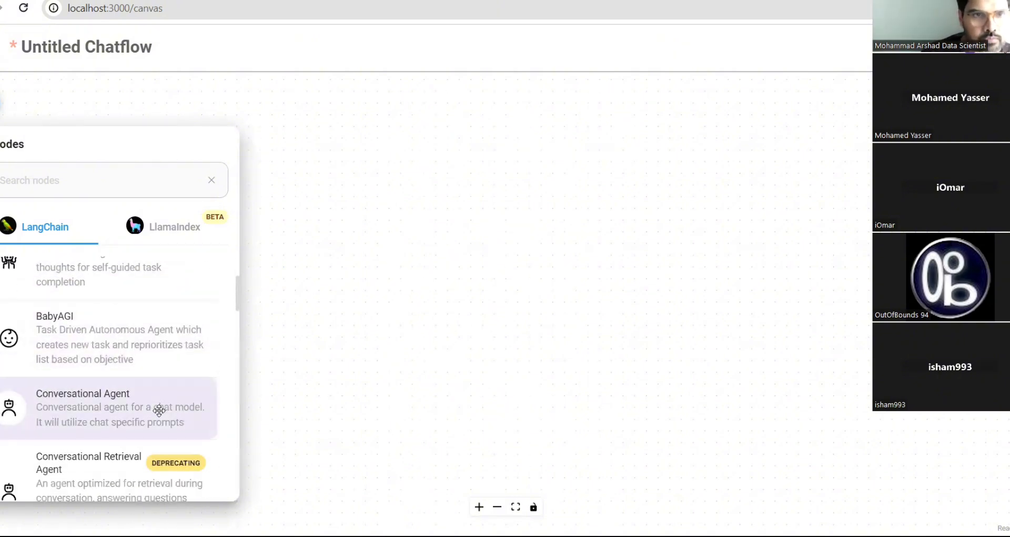
pyautogui.scroll(-2, 152, 395)
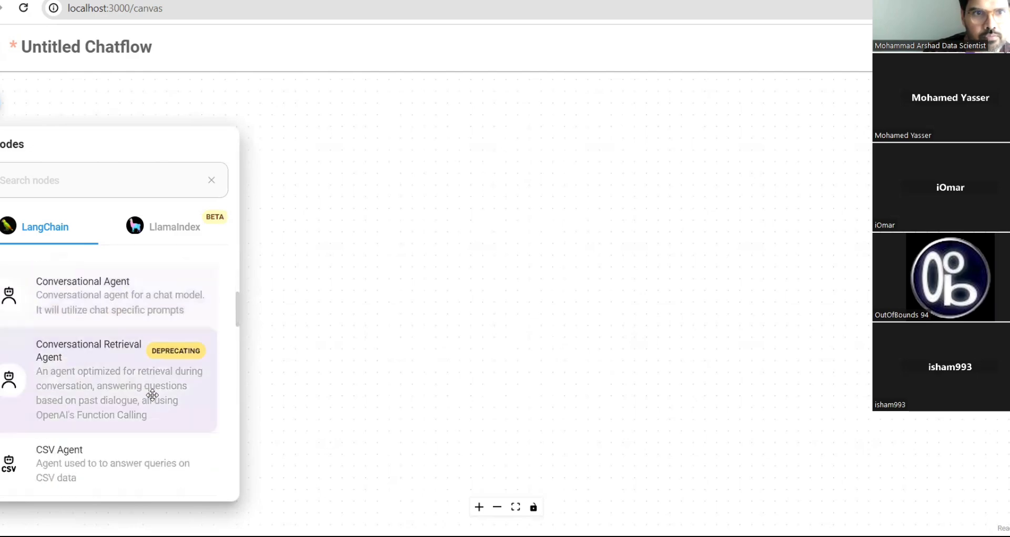
pyautogui.scroll(-1, 152, 394)
pyautogui.scroll(-3, 152, 395)
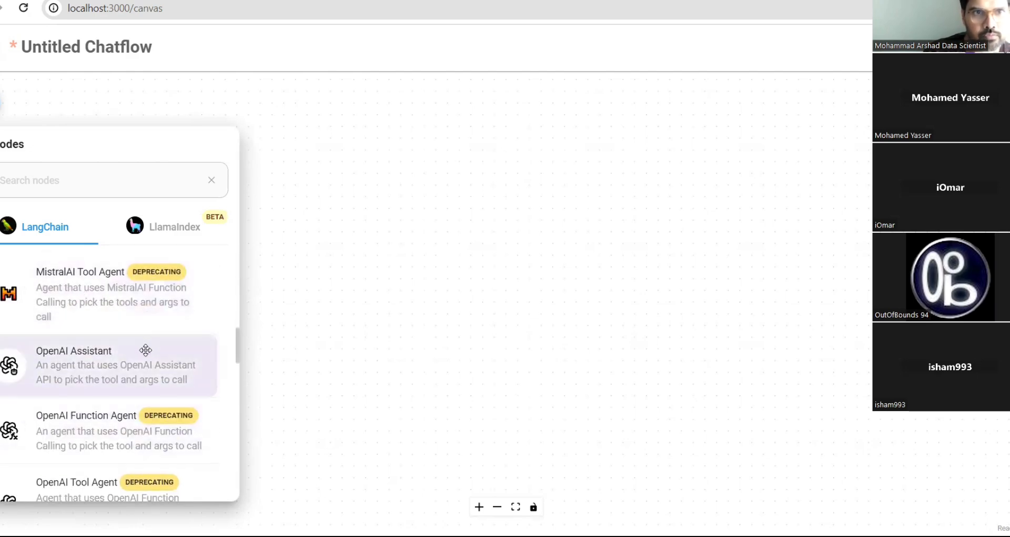
pyautogui.scroll(-3, 144, 346)
pyautogui.scroll(-3, 146, 348)
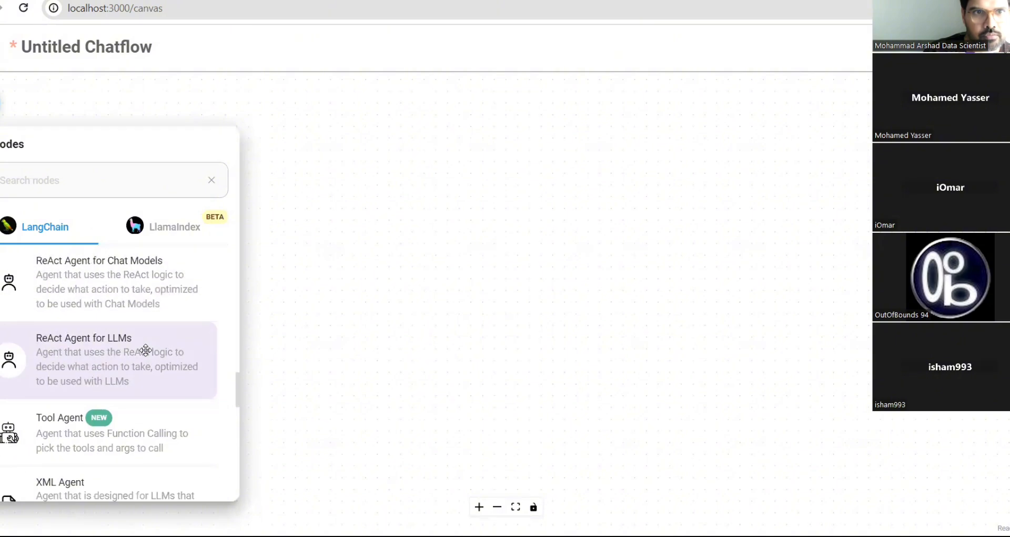
pyautogui.scroll(-3, 146, 349)
pyautogui.scroll(8, 145, 349)
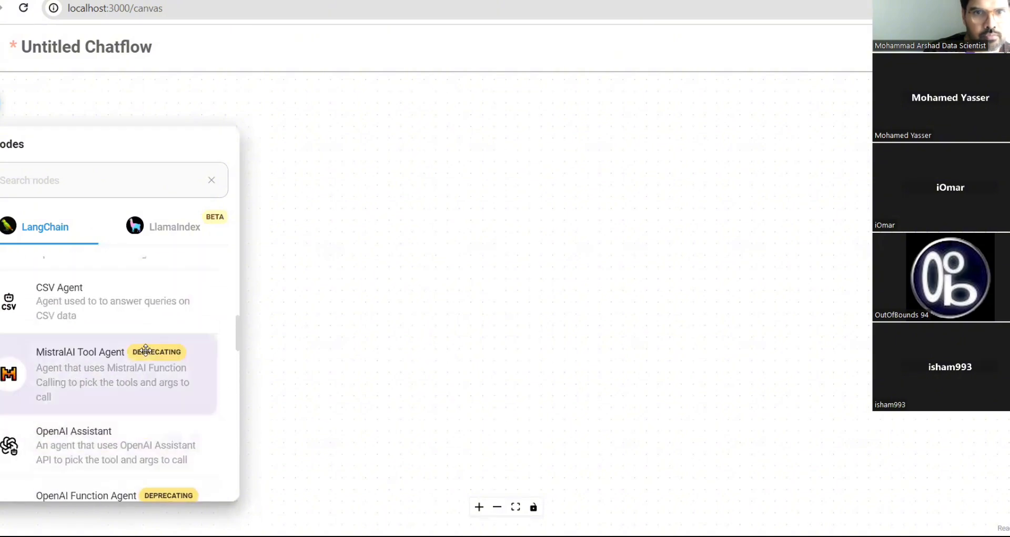
pyautogui.scroll(4, 145, 349)
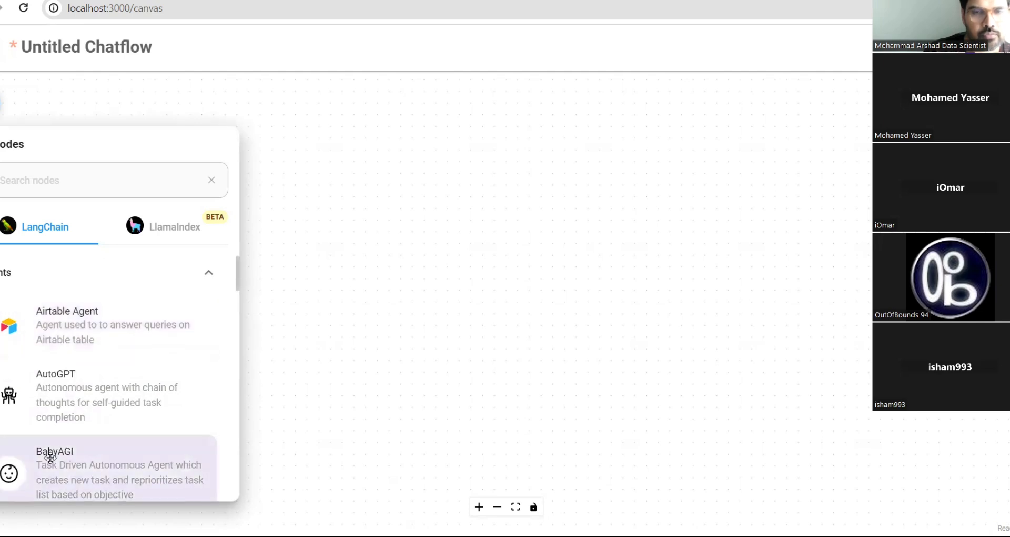
pyautogui.scroll(-8, 50, 457)
pyautogui.scroll(3, 50, 456)
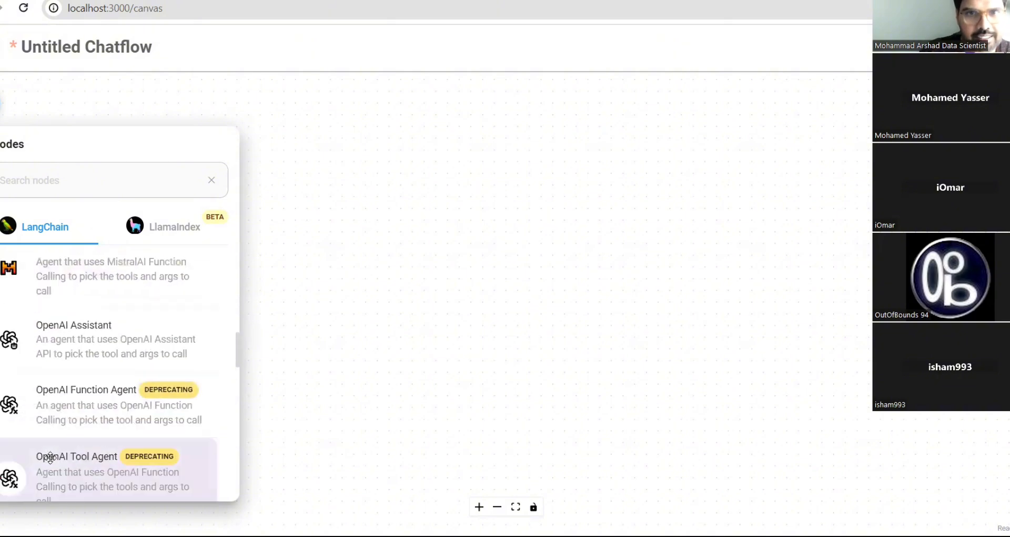
pyautogui.scroll(3, 50, 456)
pyautogui.scroll(-4, 50, 457)
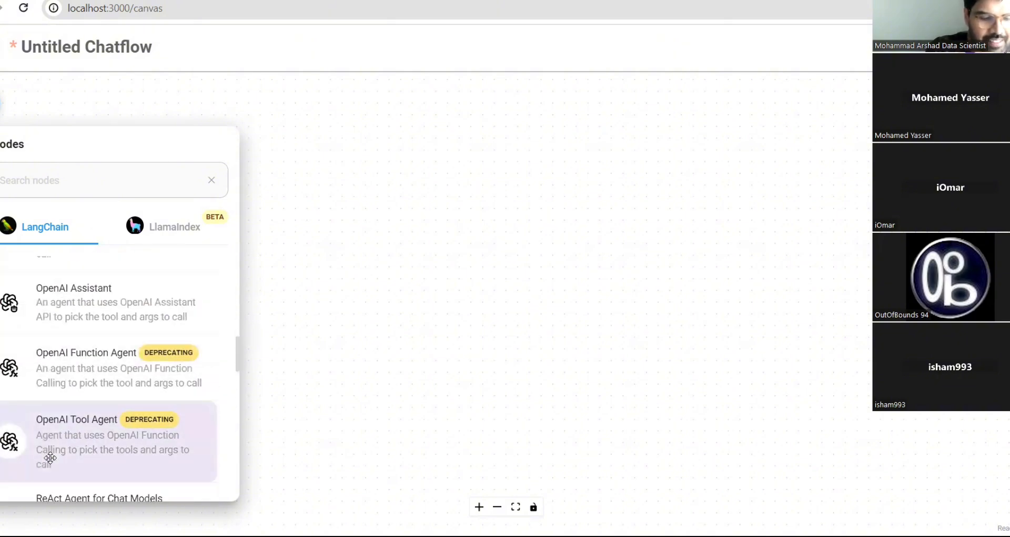
pyautogui.scroll(-6, 50, 456)
pyautogui.scroll(4, 50, 456)
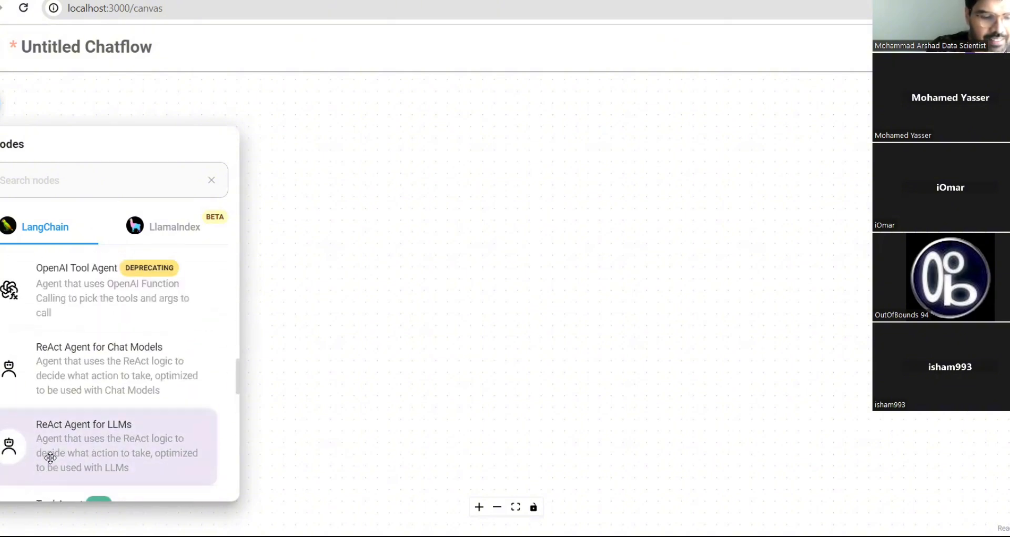
pyautogui.scroll(10, 50, 457)
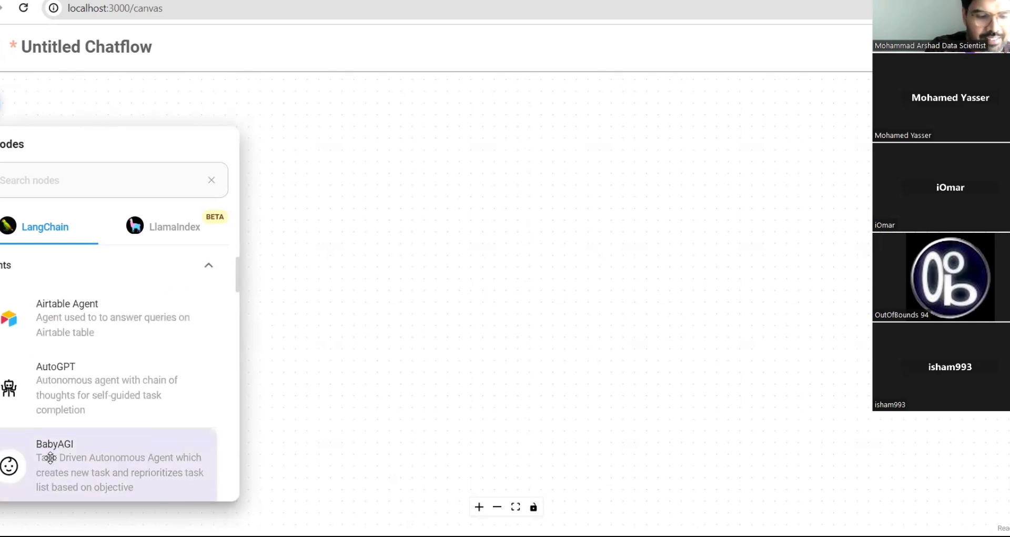
pyautogui.click(209, 273)
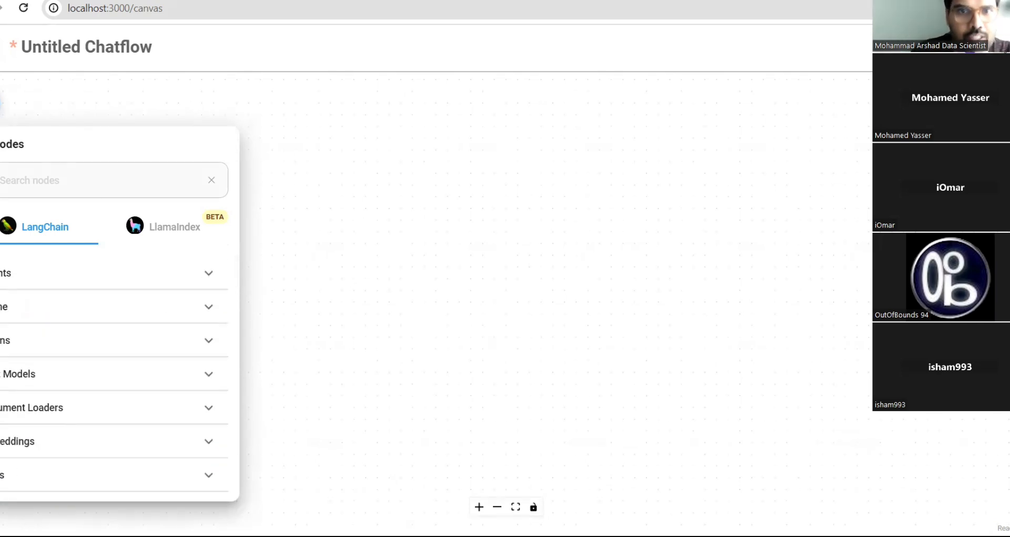
# - Close the node panel and leave the canvas, discarding the unsaved changes
pyautogui.click(1, 103)
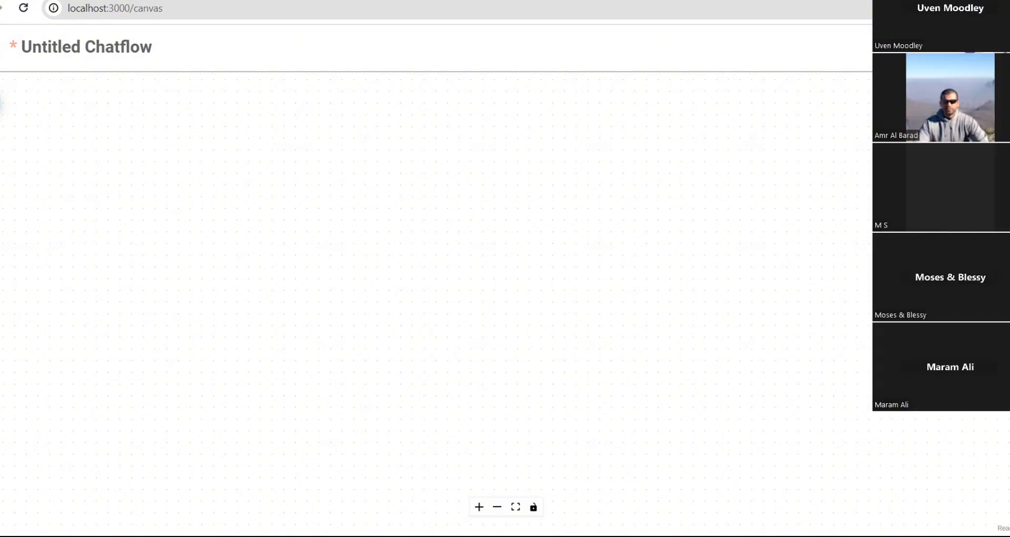
pyautogui.hotkey('alt', 'Left')
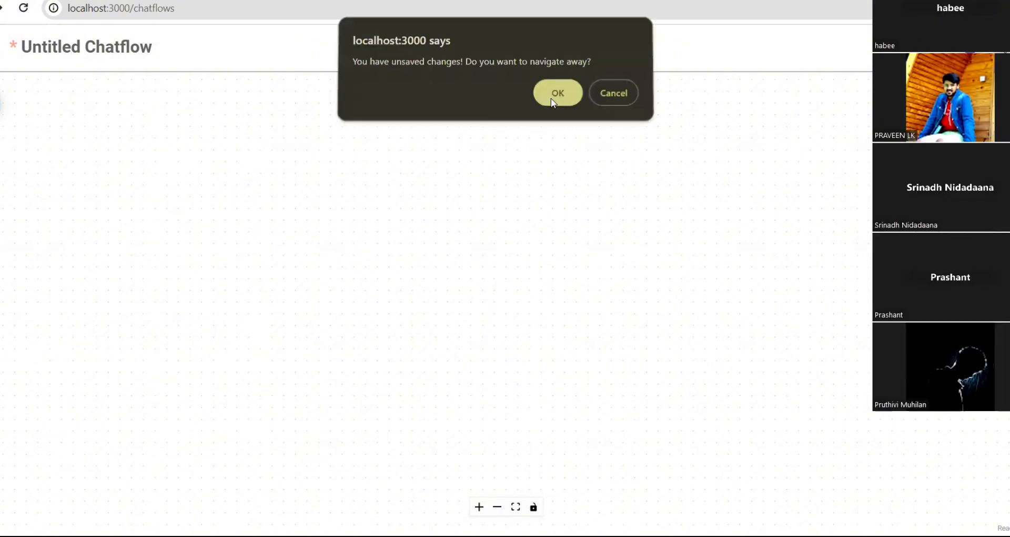
pyautogui.click(553, 97)
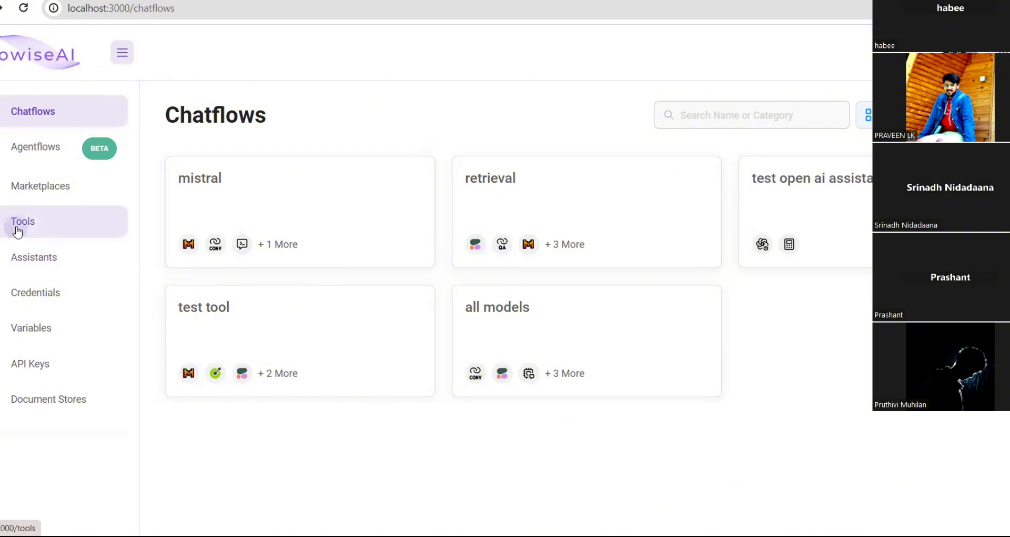
# - Go to the Tools page and start creating a new custom tool
pyautogui.click(17, 231)
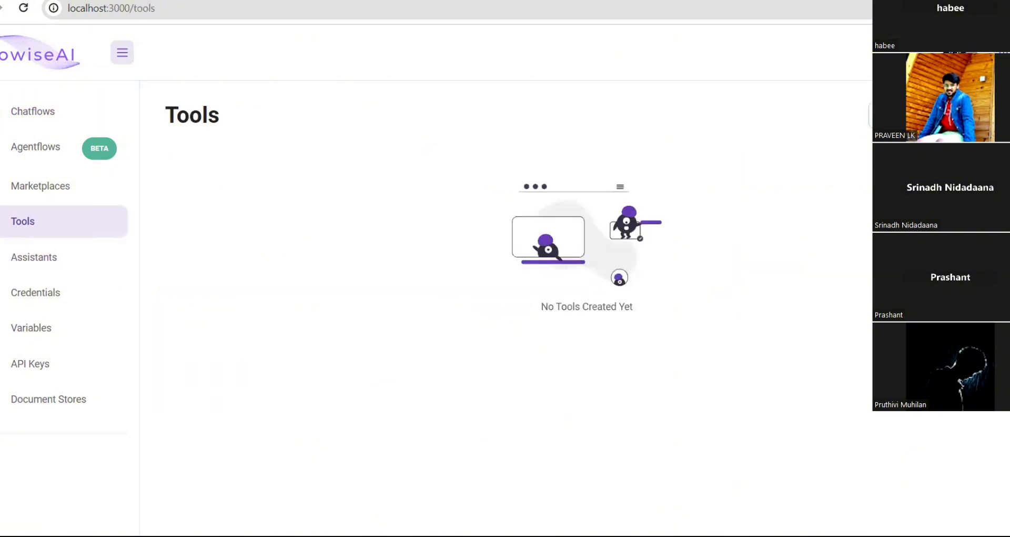
pyautogui.click(972, 115)
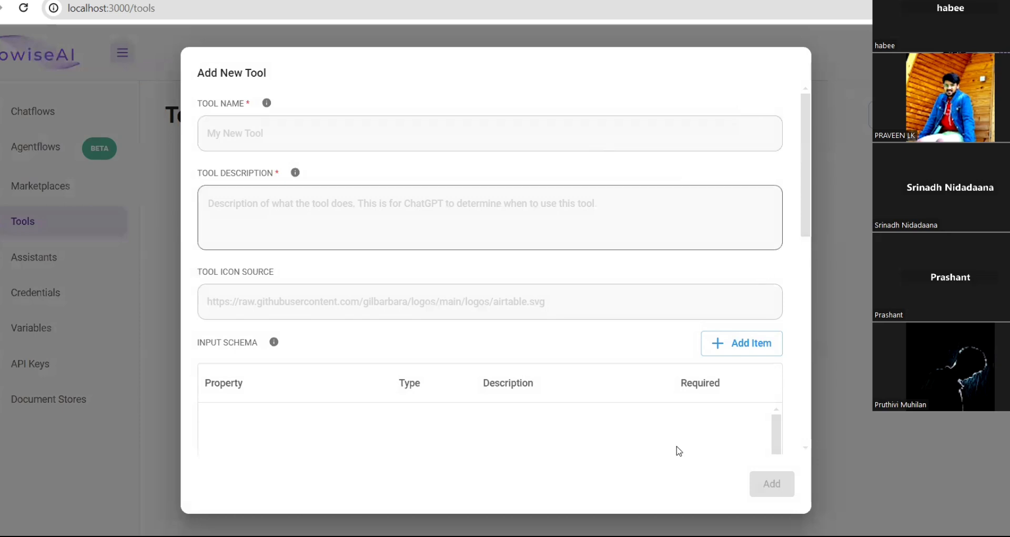
pyautogui.scroll(-10, 329, 392)
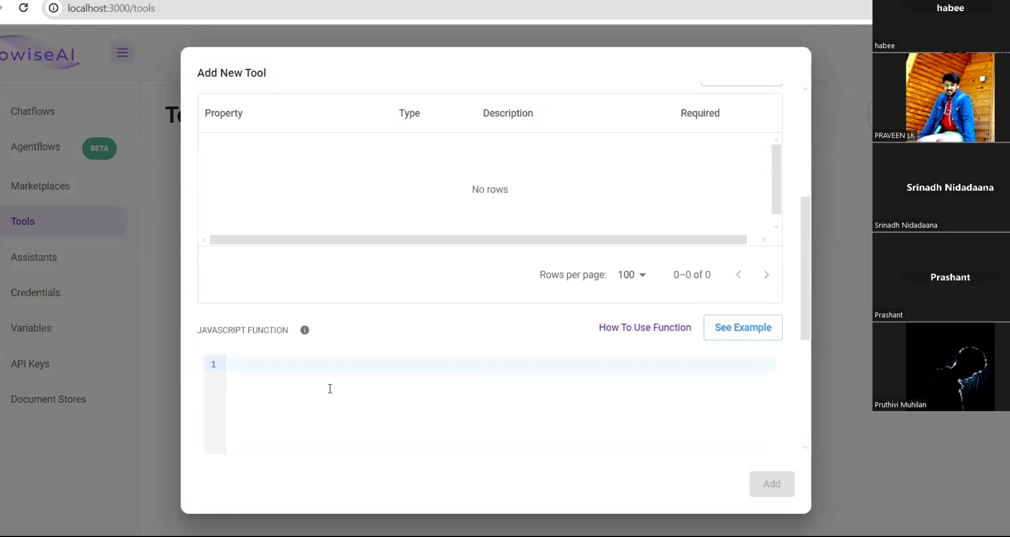
pyautogui.scroll(1, 755, 151)
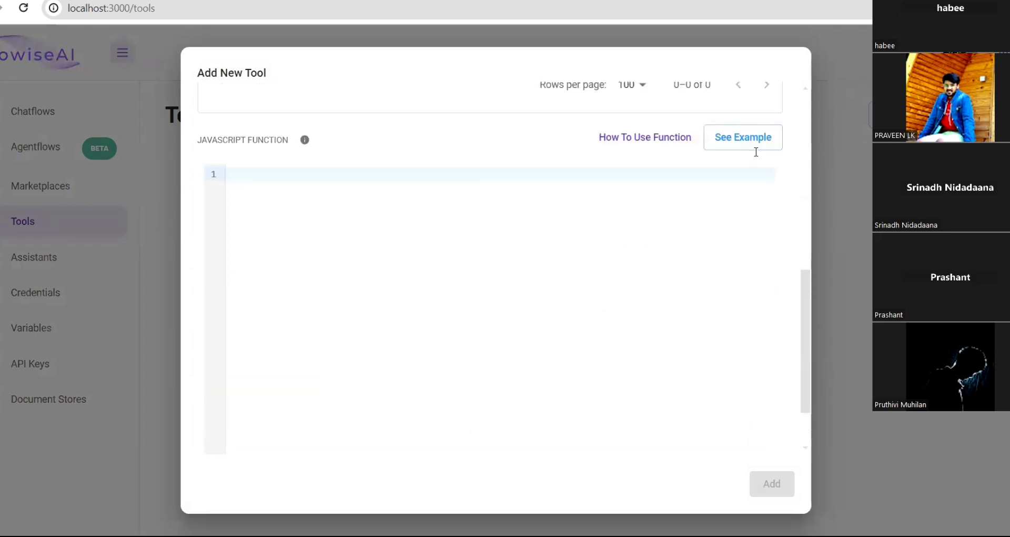
# - Load the Open-Meteo example fetch code, then close the Add New Tool dialog unsaved
pyautogui.click(754, 143)
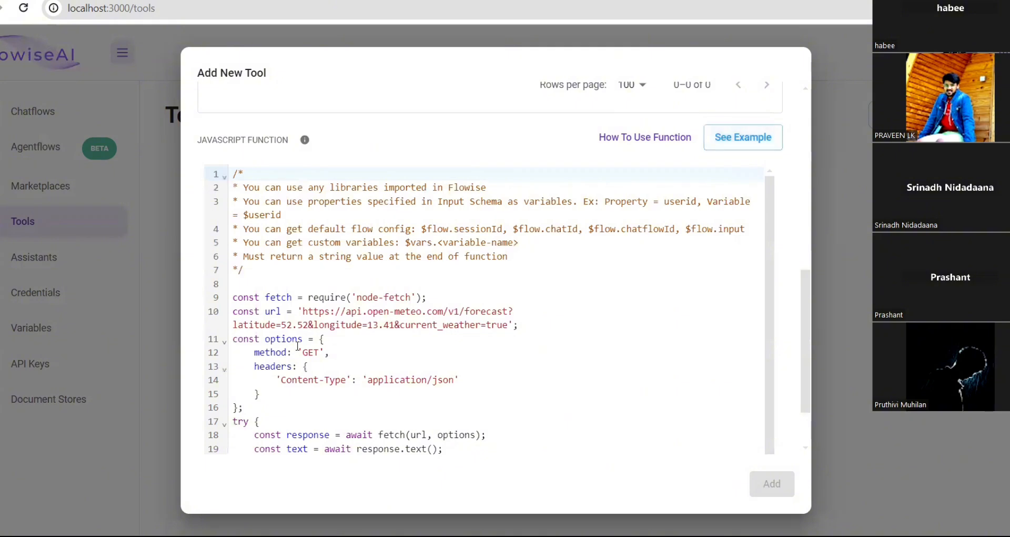
pyautogui.scroll(-1, 297, 346)
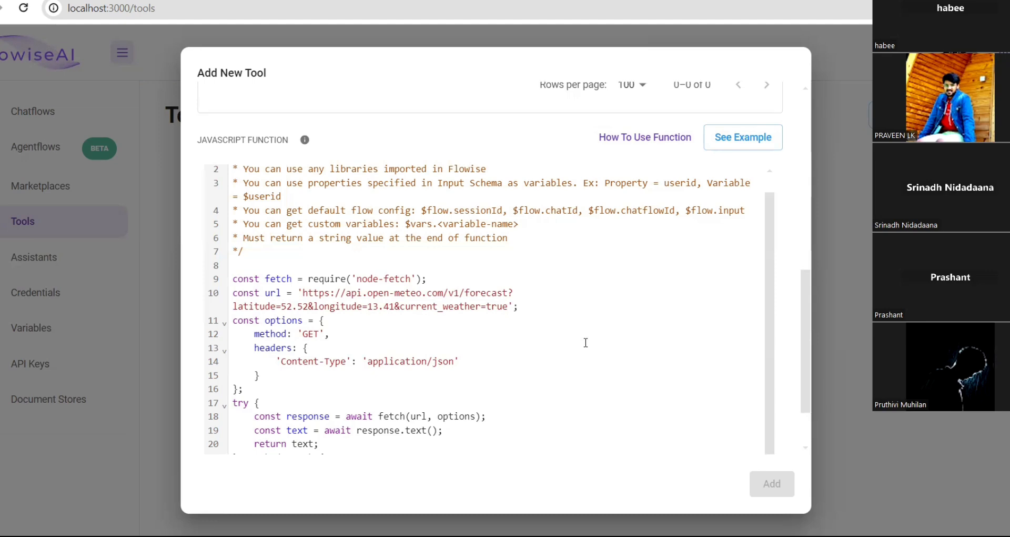
pyautogui.scroll(1, 585, 343)
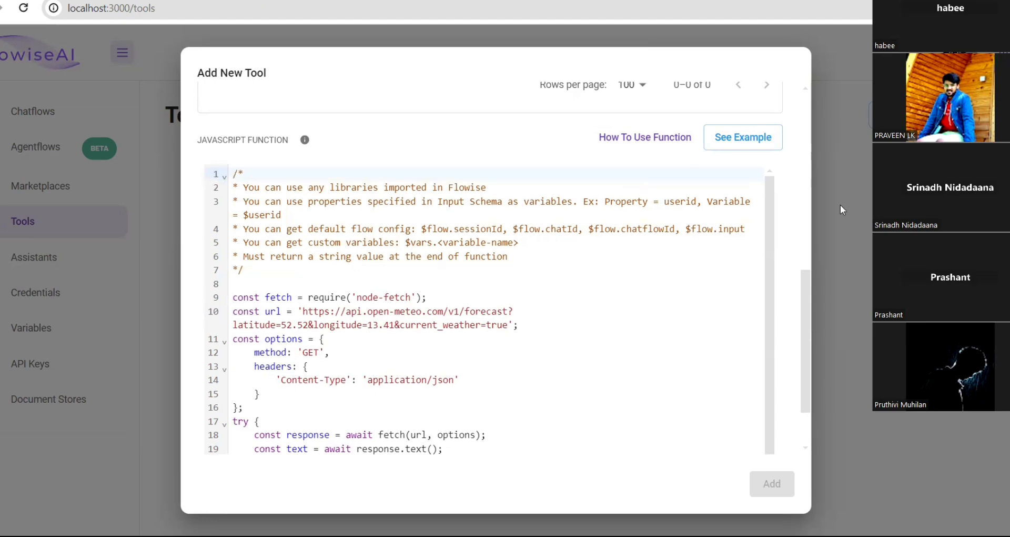
pyautogui.click(851, 62)
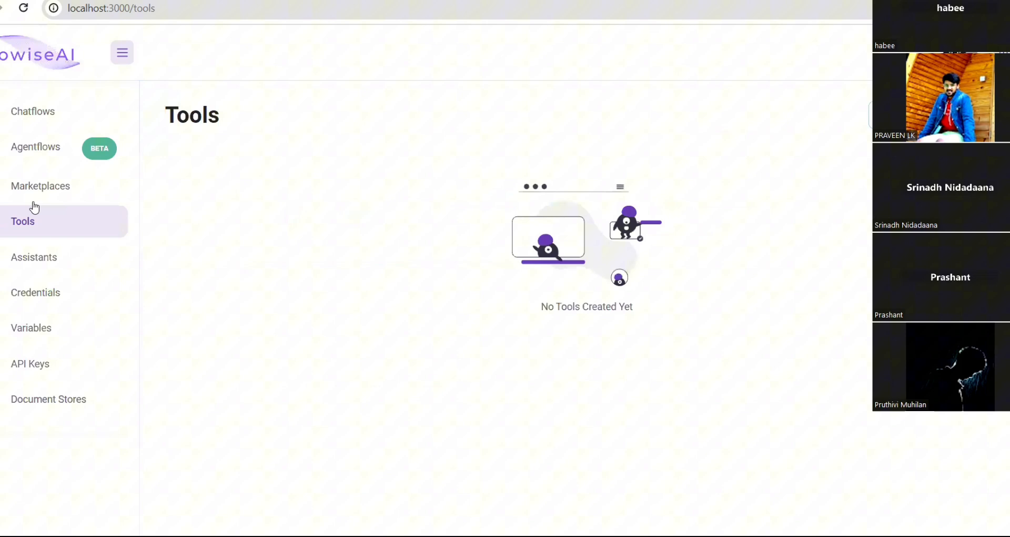
# - Create a new blank chatflow and drag the Requests Post tool from Tools onto the canvas
pyautogui.click(6, 114)
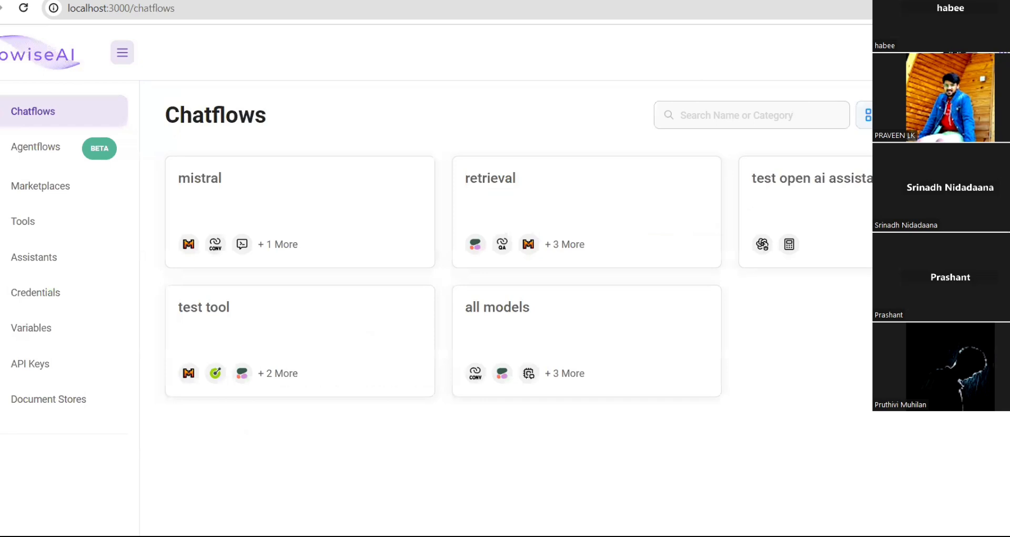
pyautogui.click(966, 115)
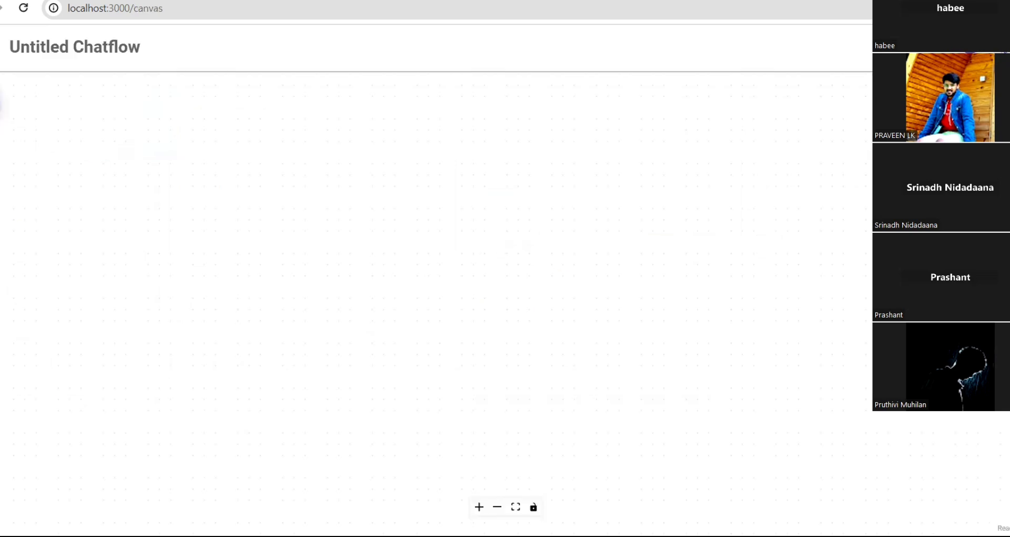
pyautogui.scroll(-5, 128, 370)
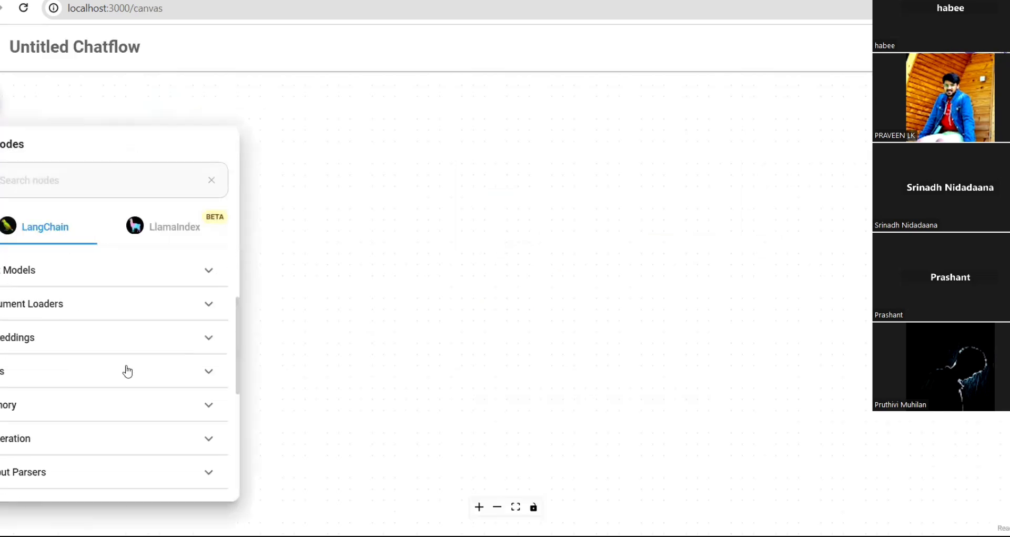
pyautogui.scroll(-3, 127, 370)
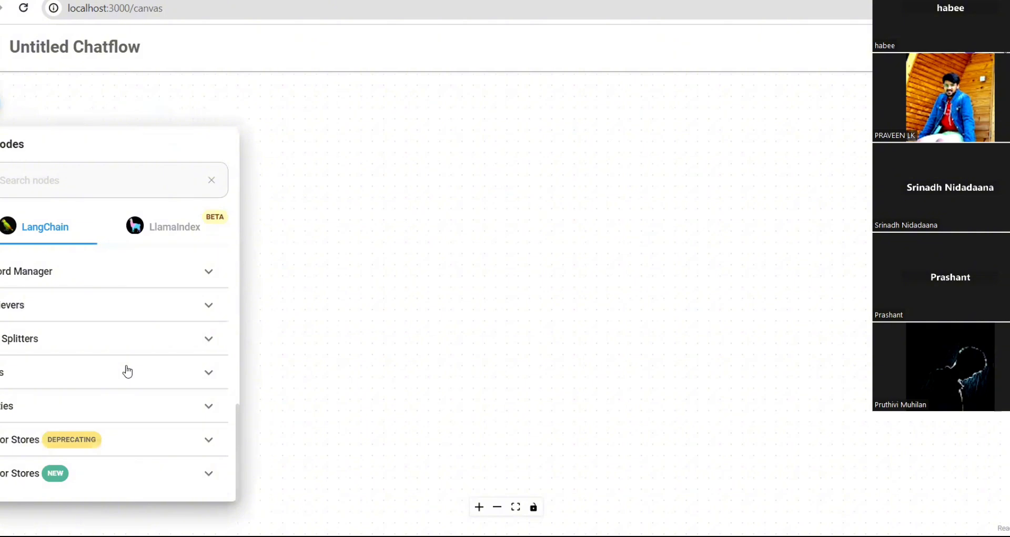
pyautogui.click(128, 371)
pyautogui.scroll(-7, 103, 462)
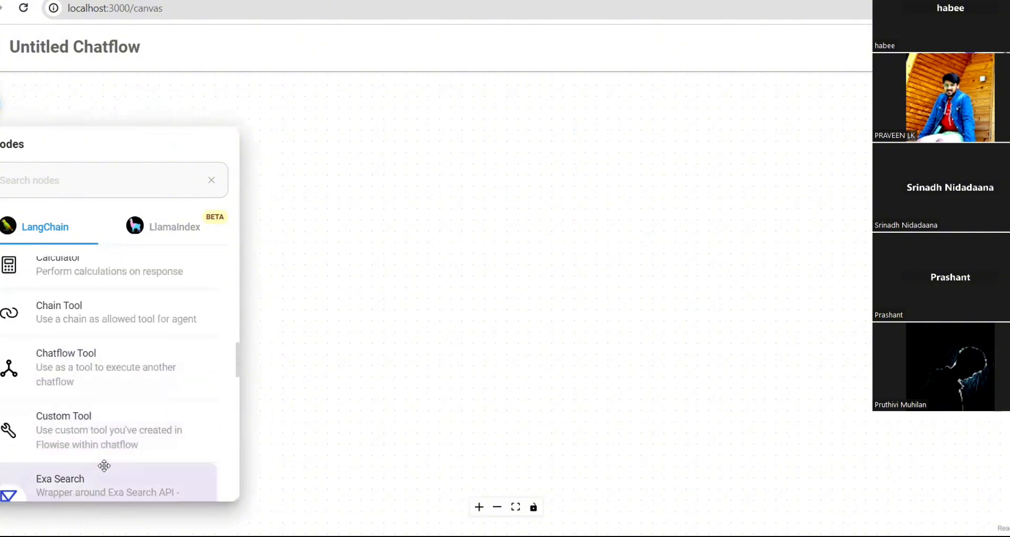
pyautogui.scroll(-5, 104, 465)
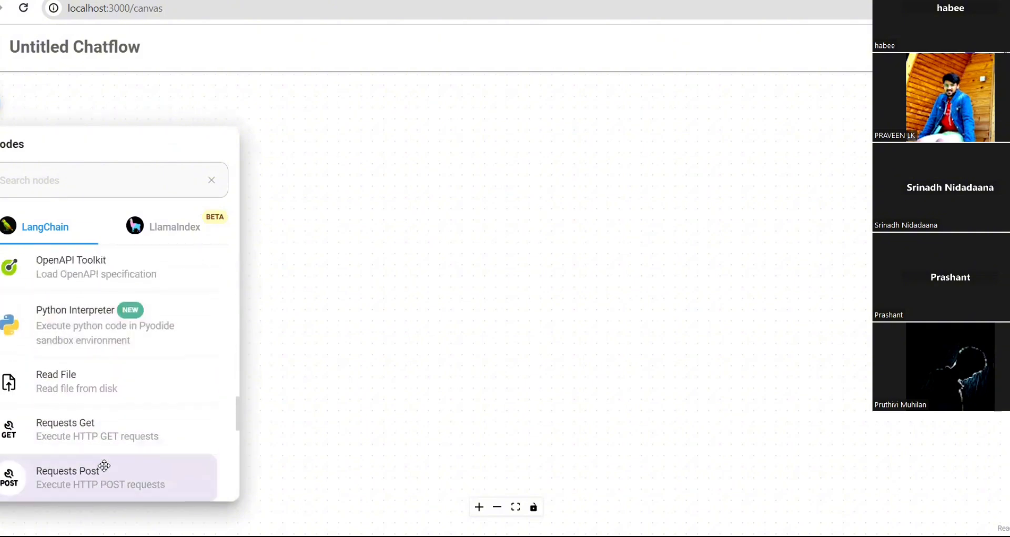
pyautogui.scroll(-4, 104, 465)
pyautogui.scroll(3, 102, 462)
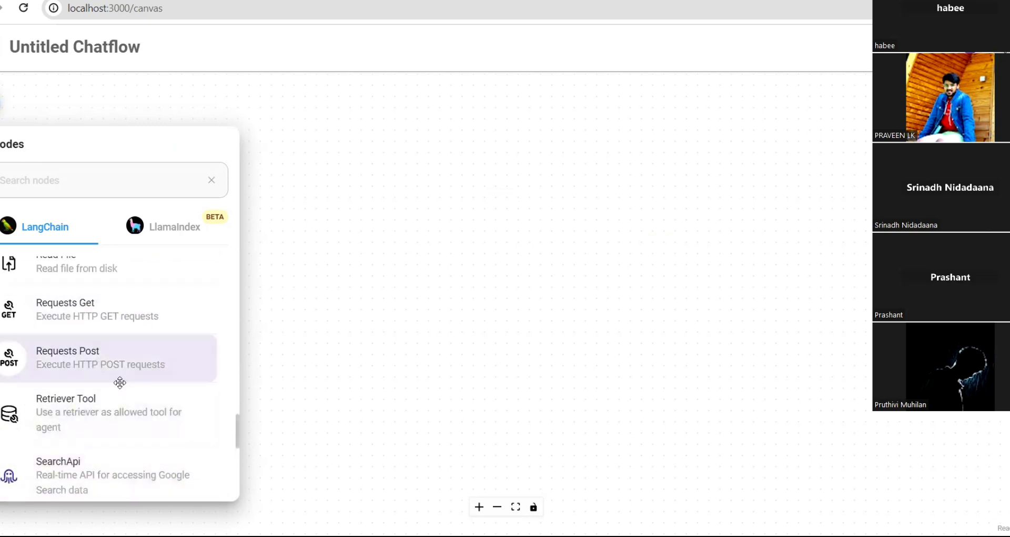
pyautogui.moveTo(115, 366); pyautogui.dragTo(406, 210)
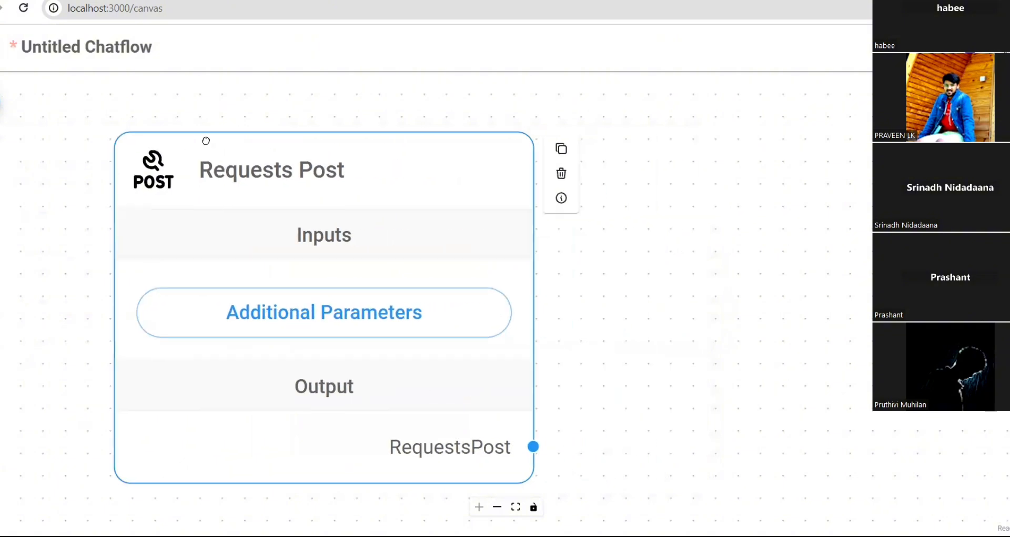
# - Look over the Requests Post node's Additional Parameters, including the URL field, without changing anything
pyautogui.click(338, 297)
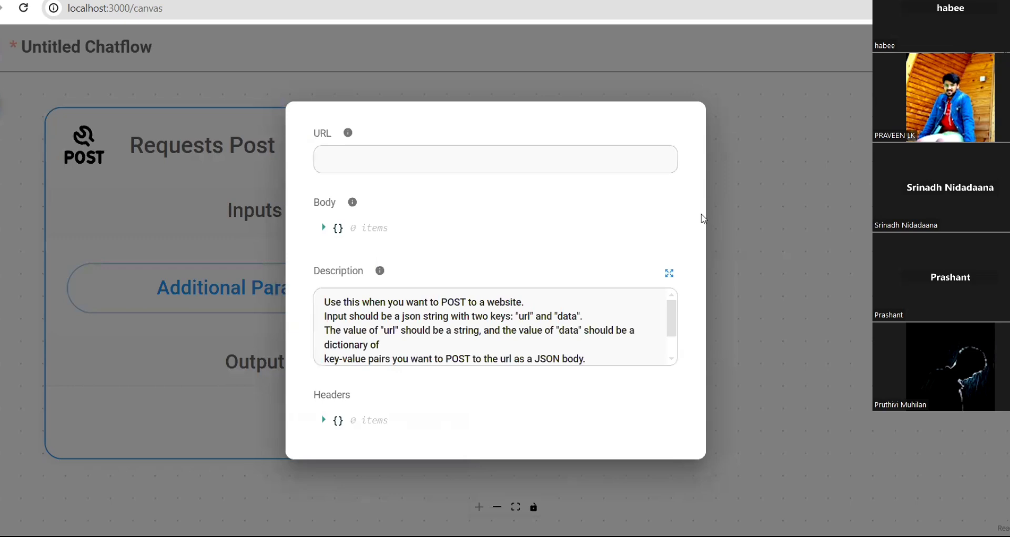
pyautogui.click(526, 153)
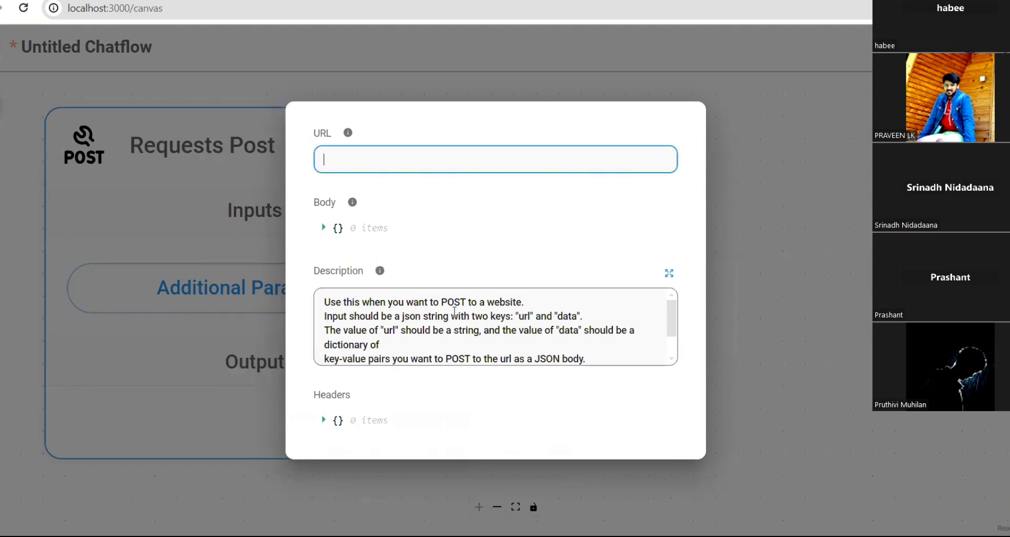
pyautogui.scroll(-1, 455, 312)
pyautogui.click(779, 369)
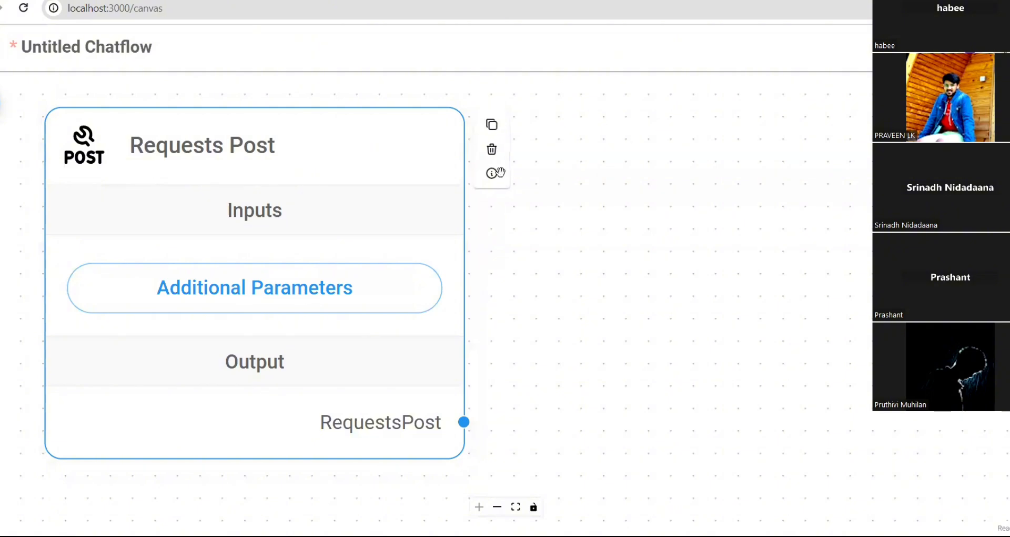
# - Delete the Requests Post node and leave the canvas, discarding the unsaved chatflow
pyautogui.click(490, 149)
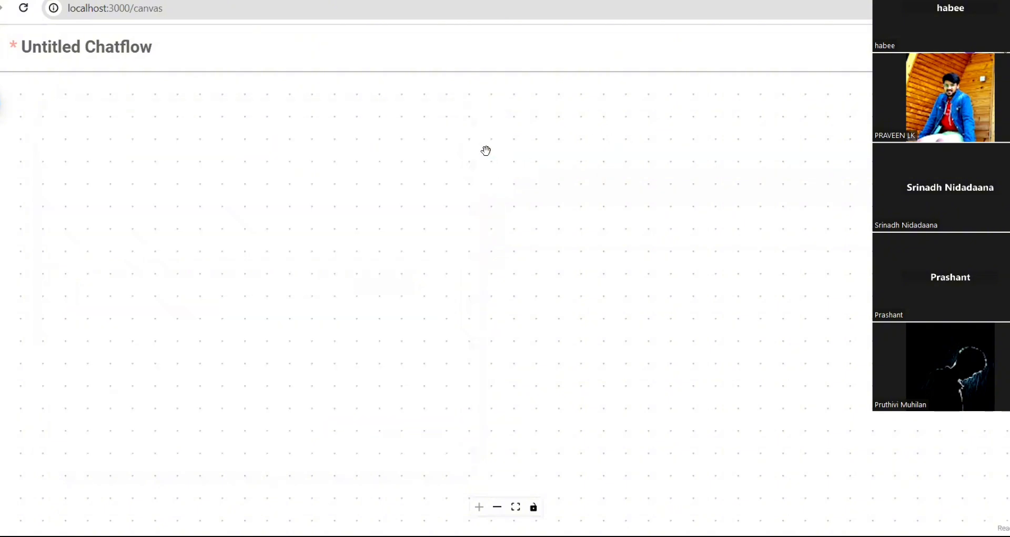
pyautogui.click(1, 47)
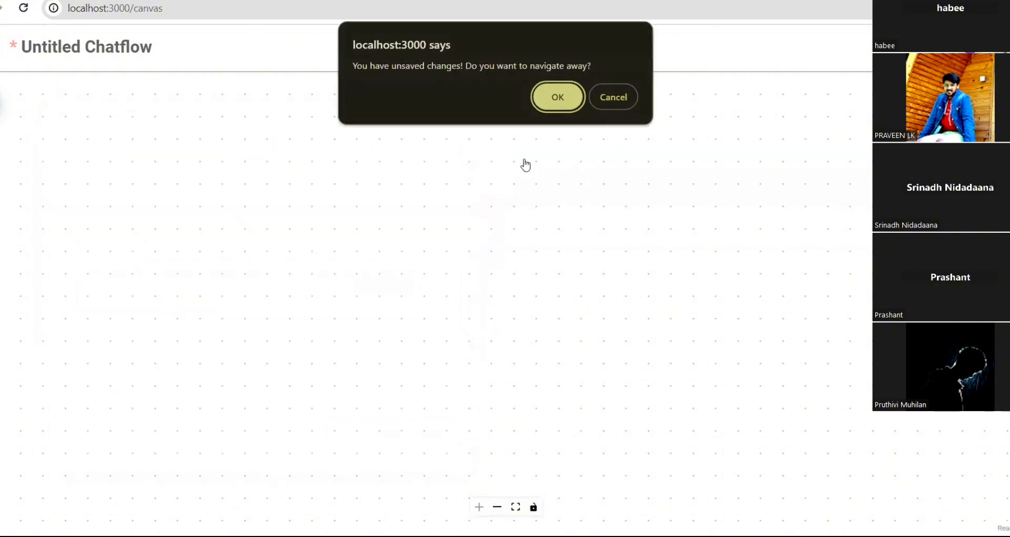
pyautogui.click(558, 95)
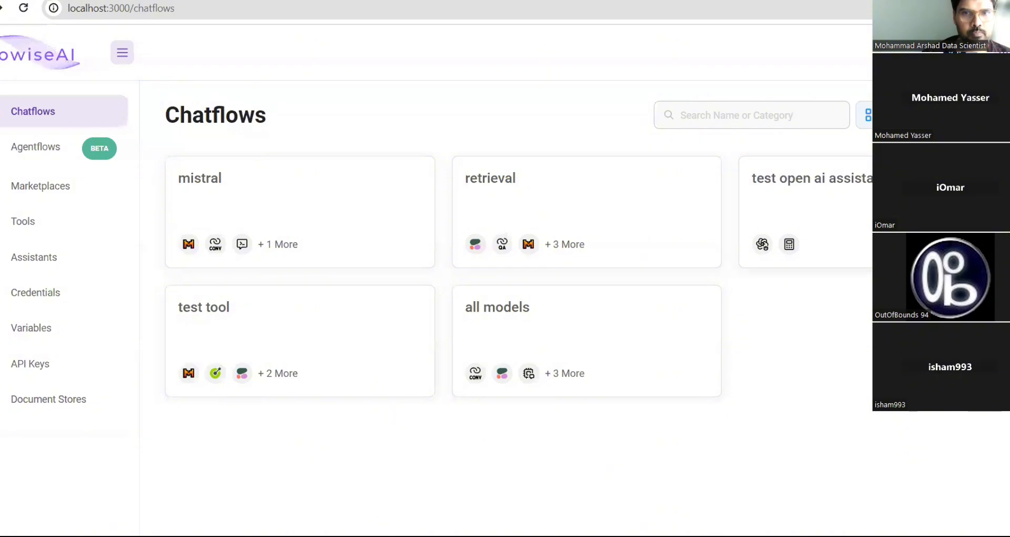
pyautogui.click(962, 114)
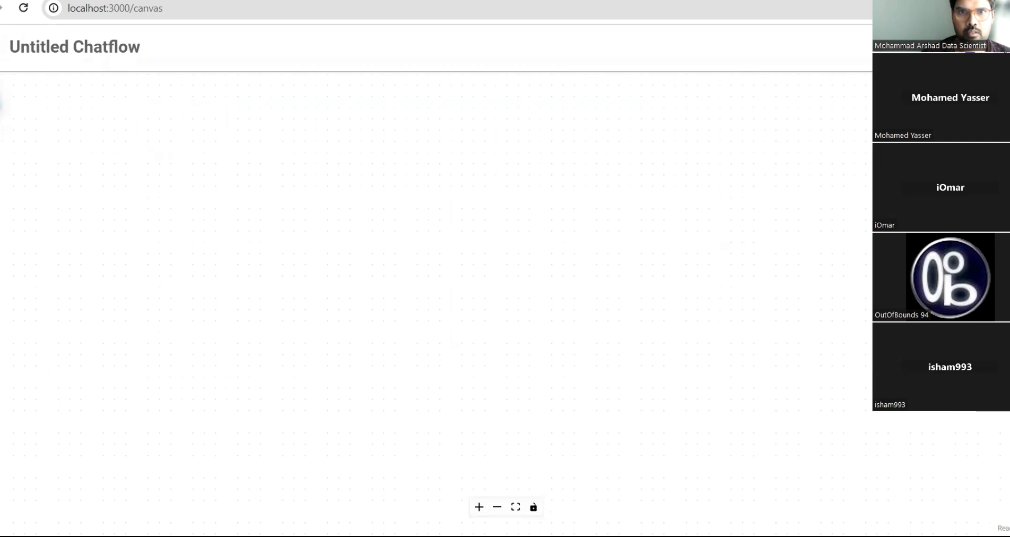
pyautogui.click(0, 47)
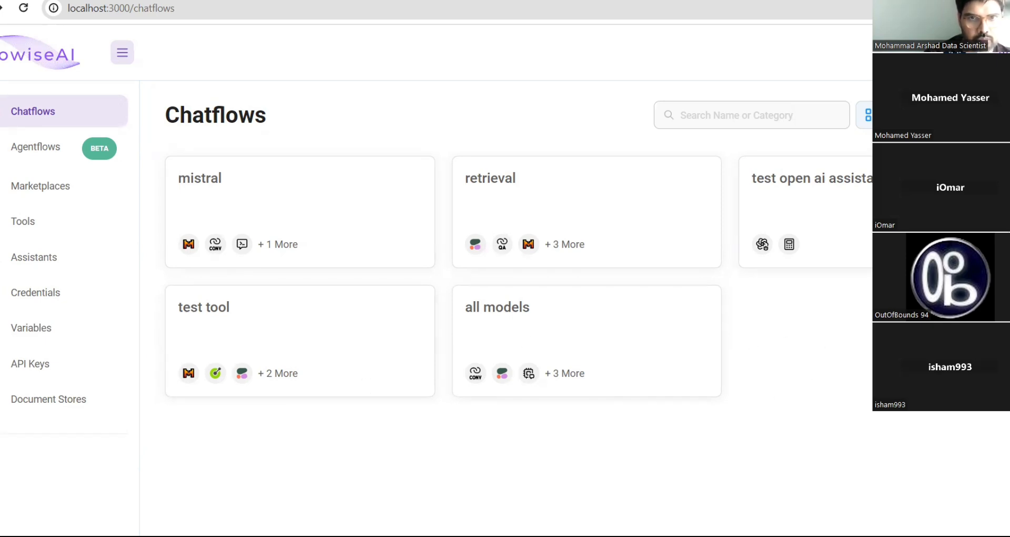
# - In a new browser tab, go to the groq.com site
pyautogui.hotkey('ctrl', 't')
pyautogui.click(792, 5)
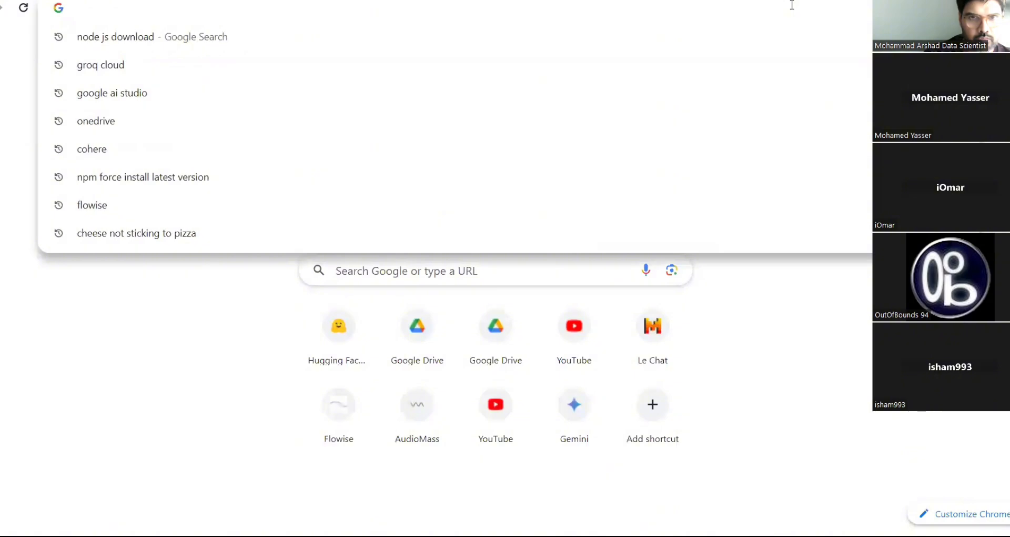
pyautogui.write('groq.com')
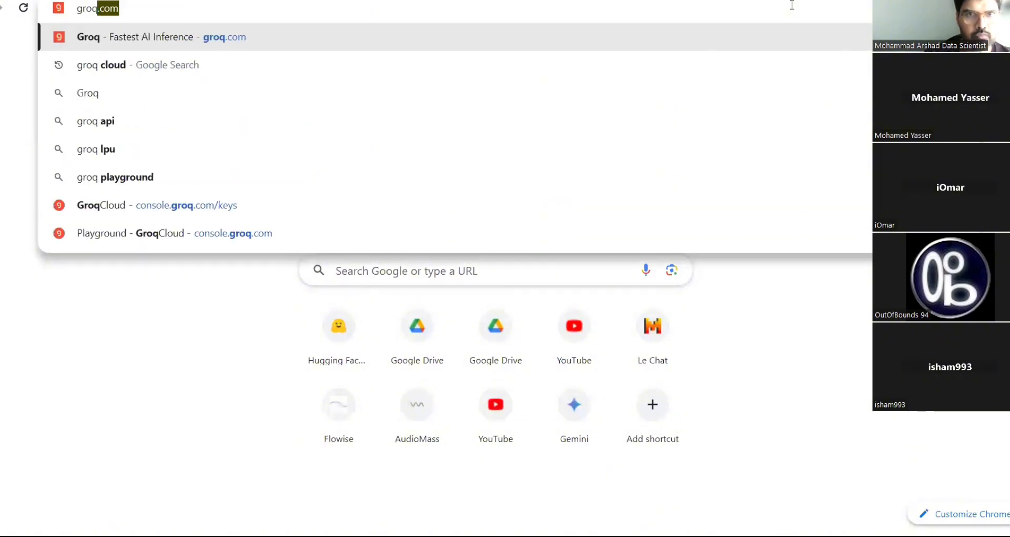
pyautogui.press('Return')
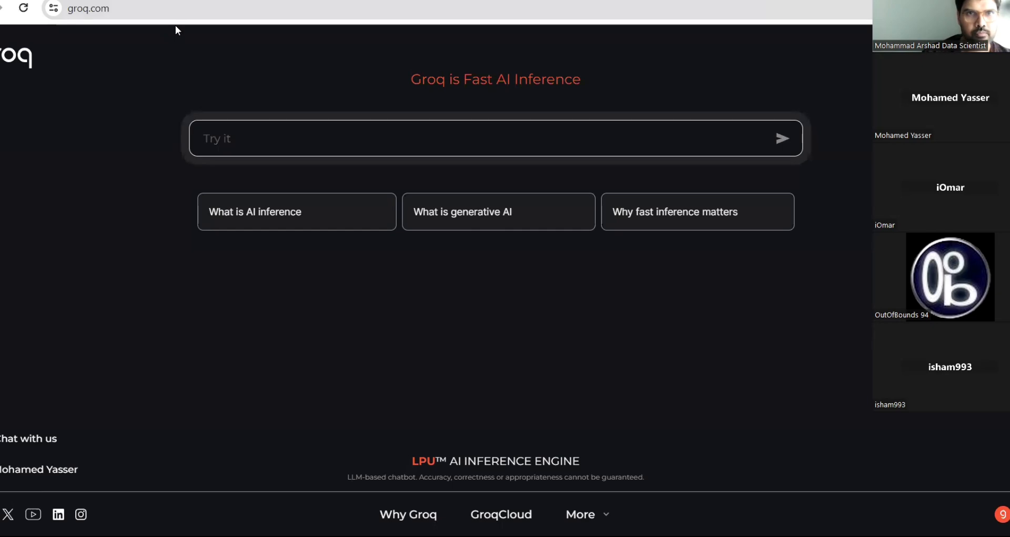
# - Search Google for 'groq cloud' and open the GroqCloud console result
pyautogui.click(193, 18)
pyautogui.click(194, 17)
pyautogui.press('BackSpace')
pyautogui.press('BackSpace')
pyautogui.press('BackSpace')
pyautogui.press('BackSpace')
pyautogui.press('BackSpace')
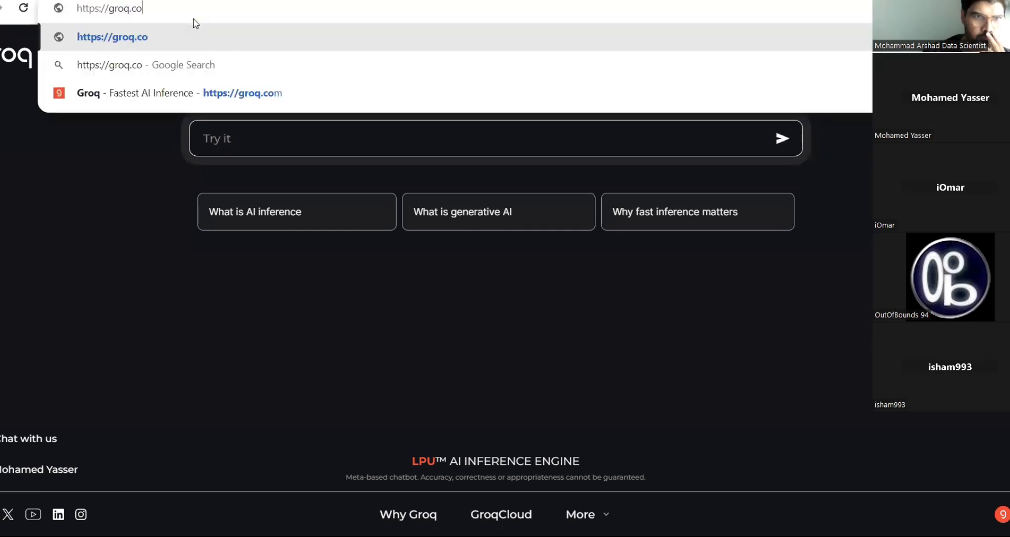
pyautogui.press('BackSpace')
pyautogui.press('BackSpace')
pyautogui.press('BackSpace')
pyautogui.press('BackSpace')
pyautogui.press('BackSpace')
pyautogui.press('BackSpace')
pyautogui.press('BackSpace')
pyautogui.press('BackSpace')
pyautogui.press('BackSpace')
pyautogui.press('BackSpace')
pyautogui.press('BackSpace')
pyautogui.press('BackSpace')
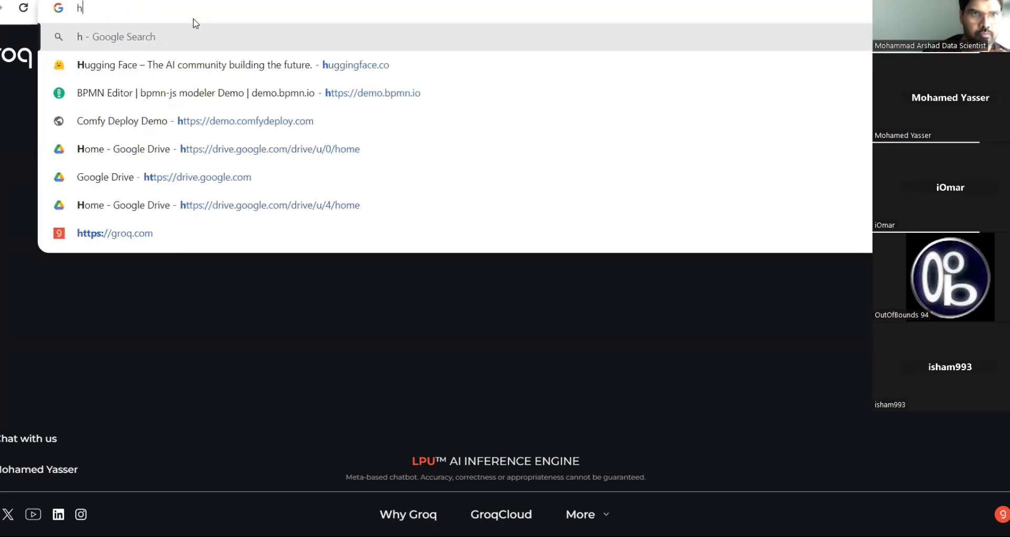
pyautogui.write('groq cl')
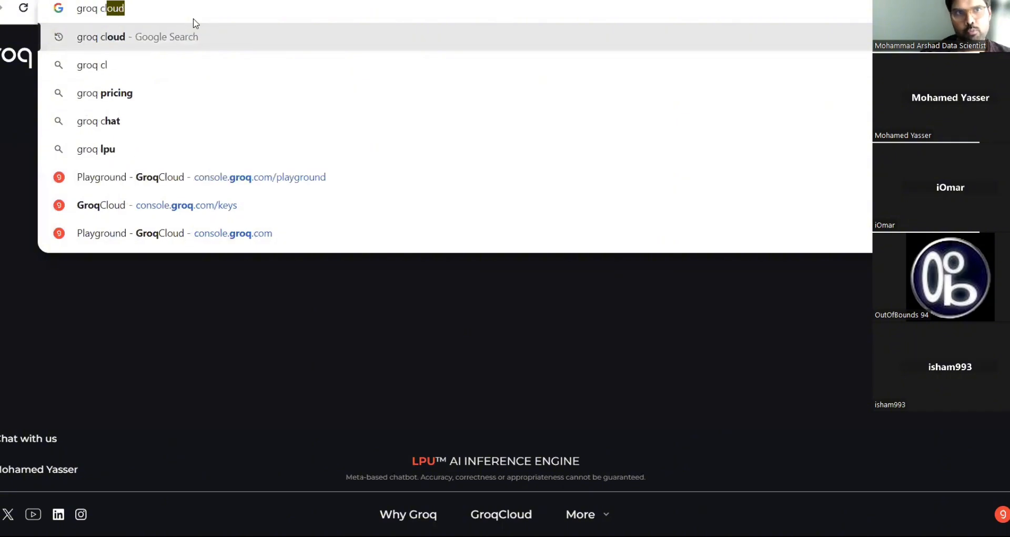
pyautogui.write('oud')
pyautogui.press('Return')
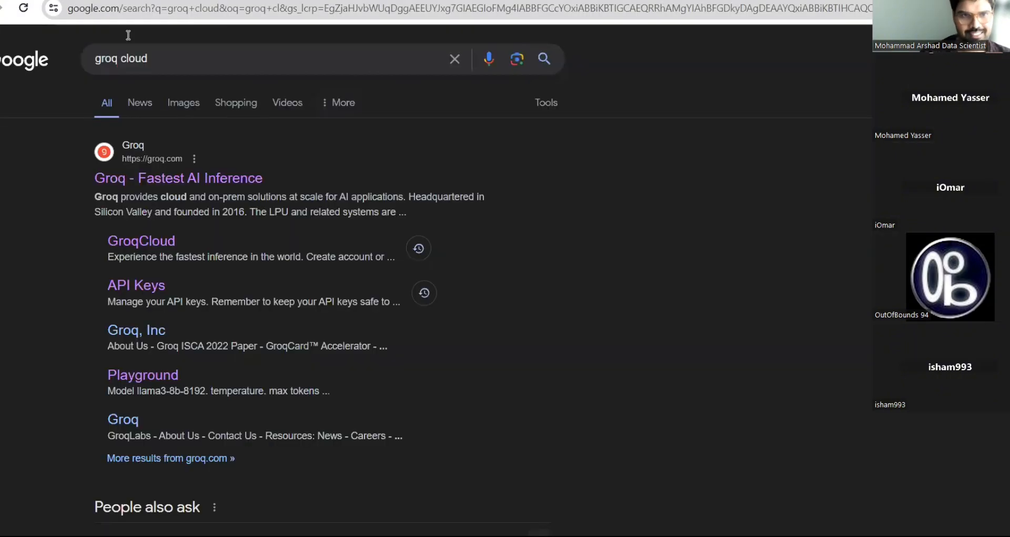
pyautogui.scroll(-2, 268, 363)
pyautogui.scroll(2, 267, 367)
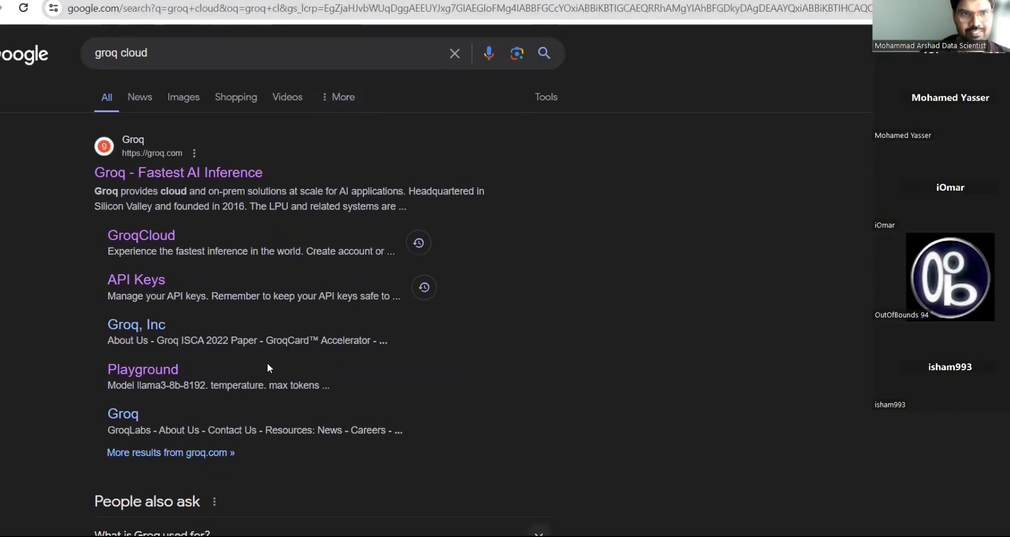
pyautogui.click(139, 241)
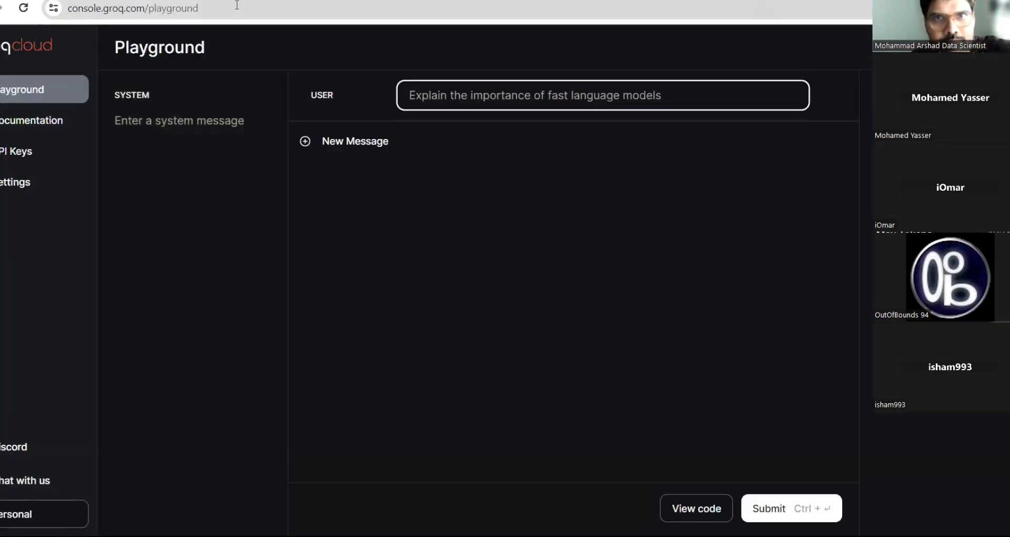
# - Go from the GroqCloud Playground to the API Keys page listing copilot-home, copilot and flowise
pyautogui.moveTo(149, 8); pyautogui.dragTo(69, 8)
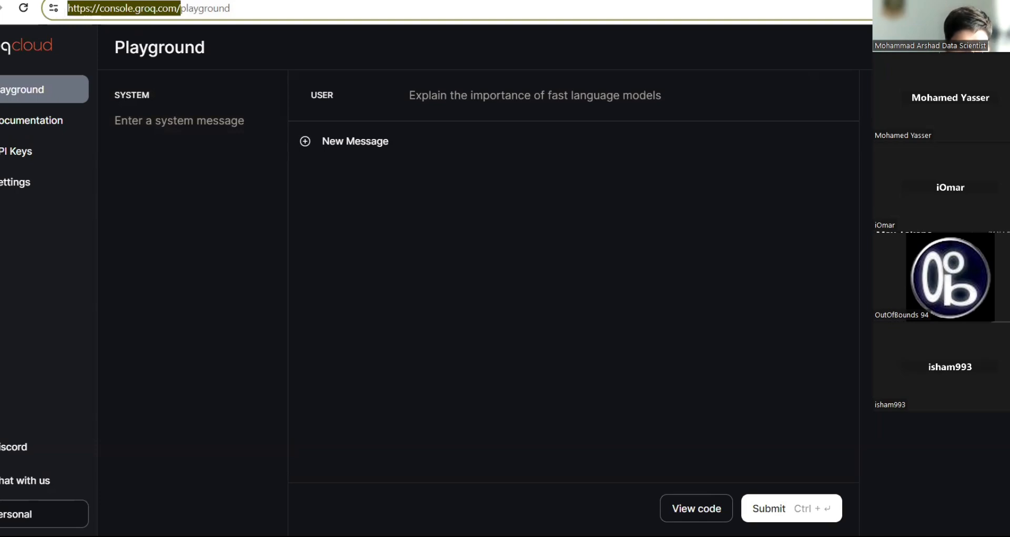
pyautogui.hotkey('alt', 'Tab')
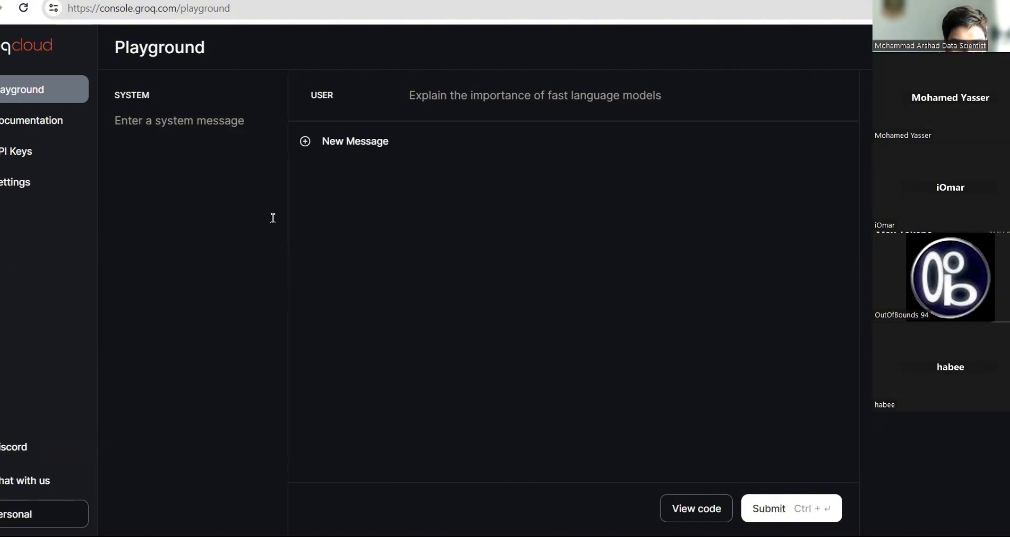
pyautogui.click(25, 147)
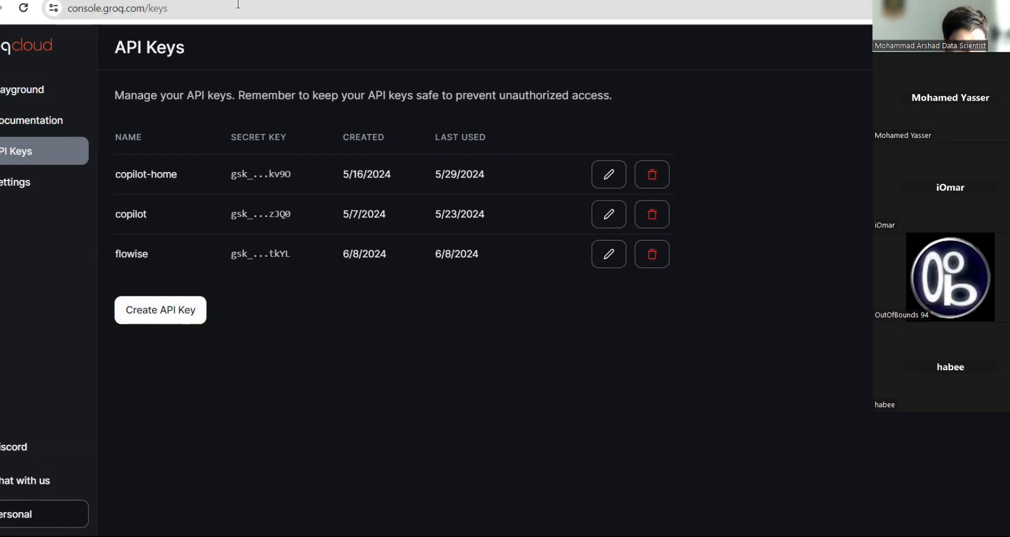
pyautogui.click(186, 315)
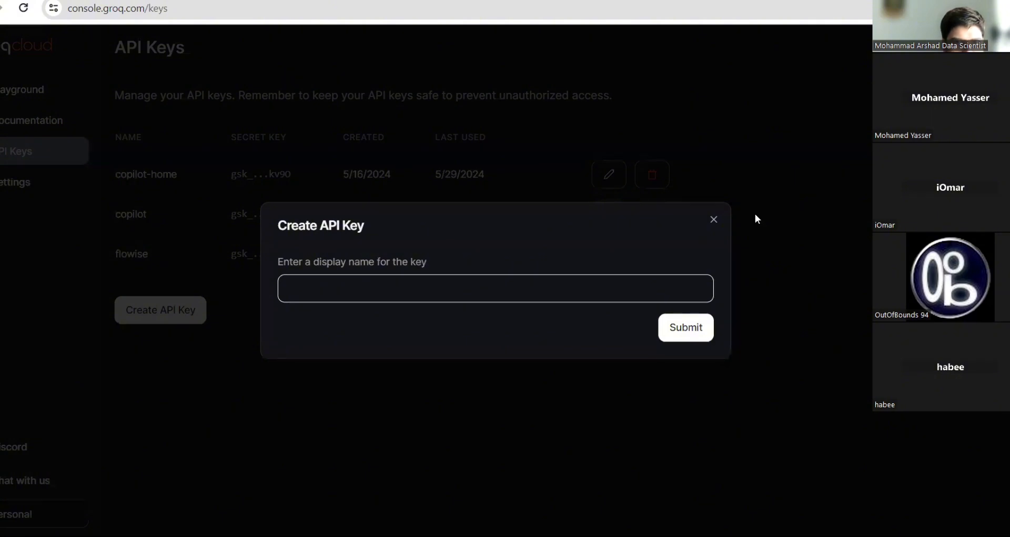
pyautogui.click(80, 44)
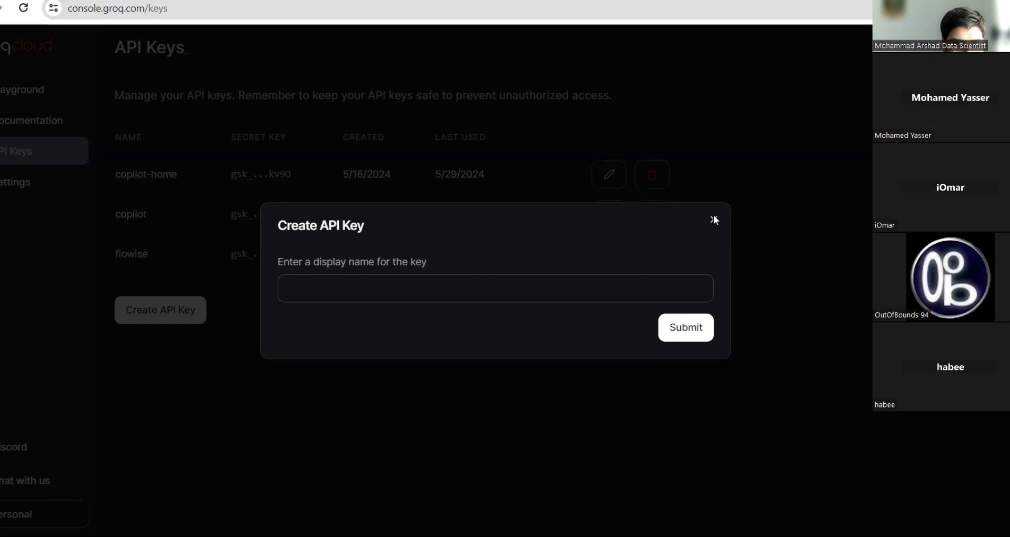
pyautogui.click(33, 151)
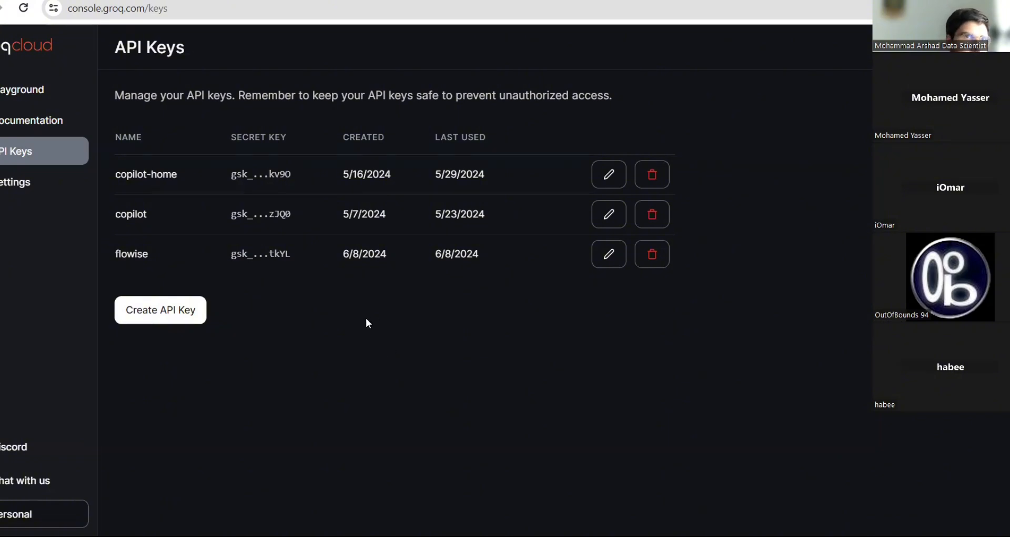
pyautogui.click(183, 13)
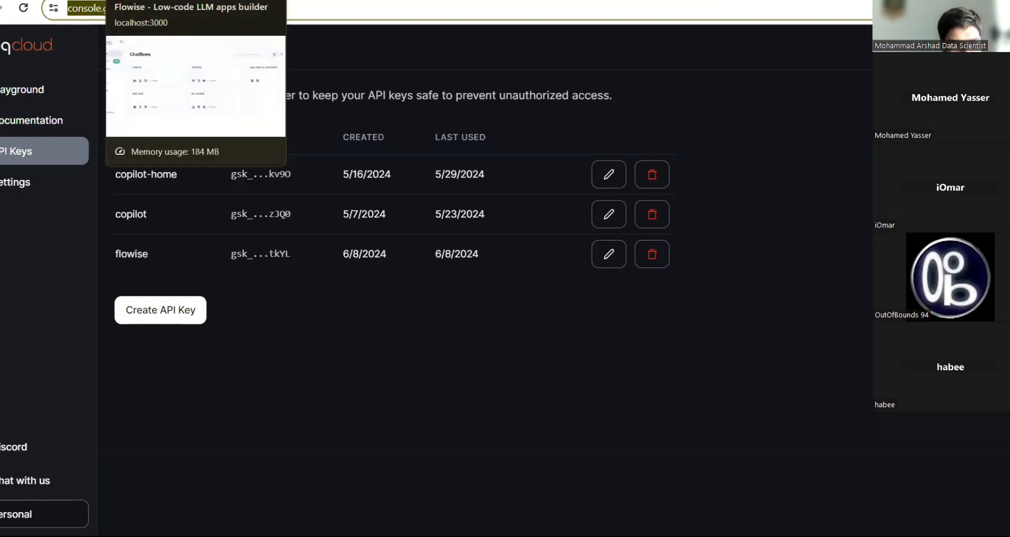
pyautogui.click(177, 477)
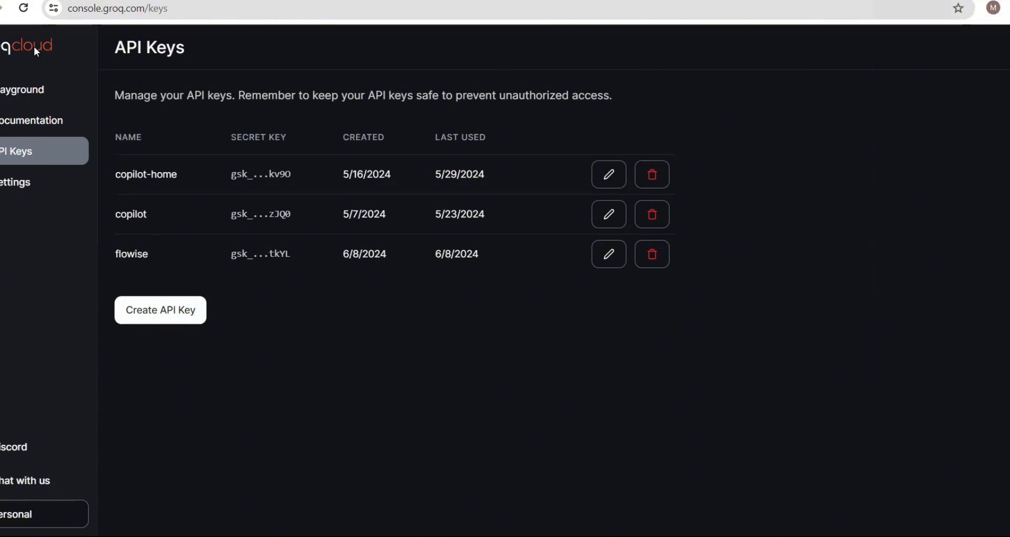
pyautogui.click(177, 11)
pyautogui.click(181, 12)
pyautogui.press('BackSpace')
pyautogui.press('BackSpace')
pyautogui.press('BackSpace')
pyautogui.press('BackSpace')
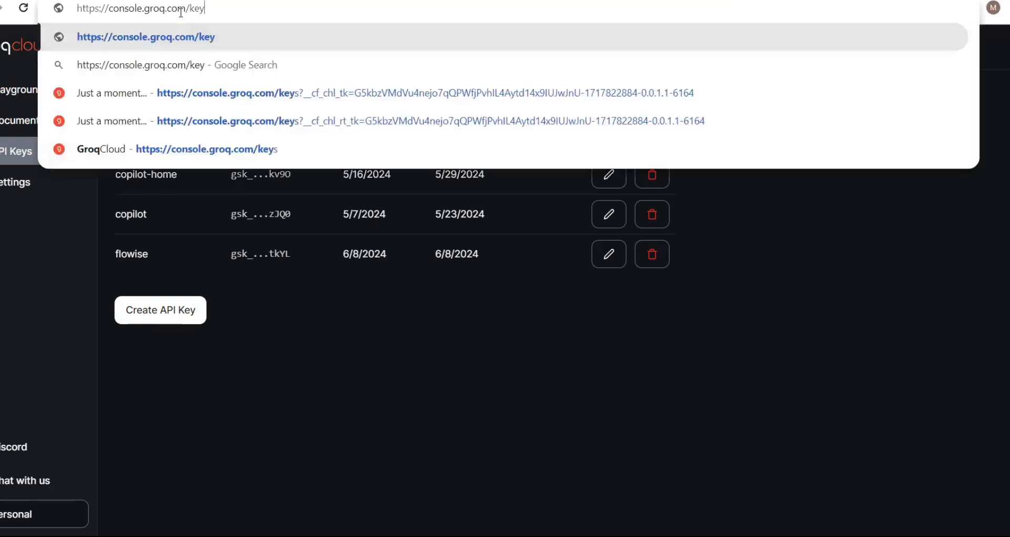
pyautogui.press('Return')
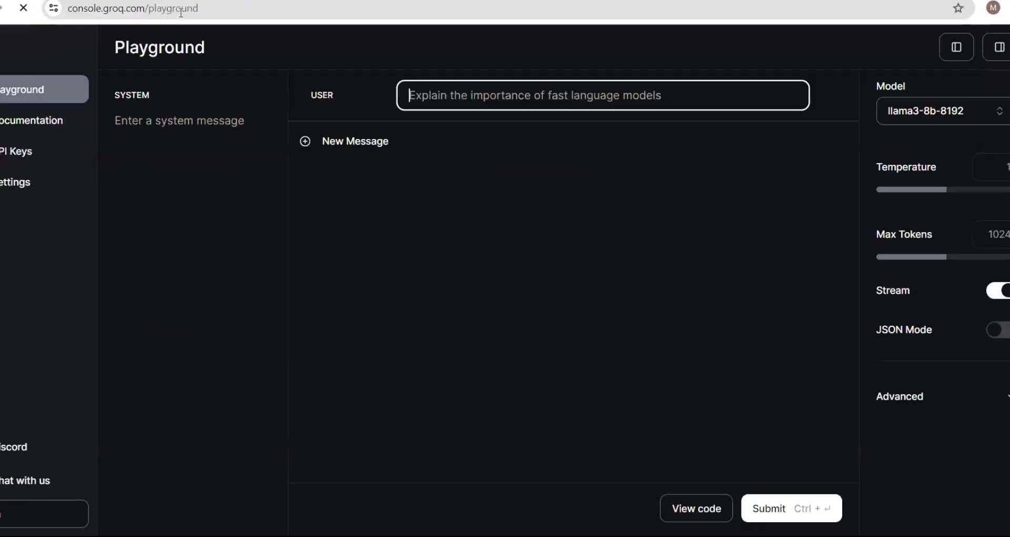
pyautogui.click(29, 156)
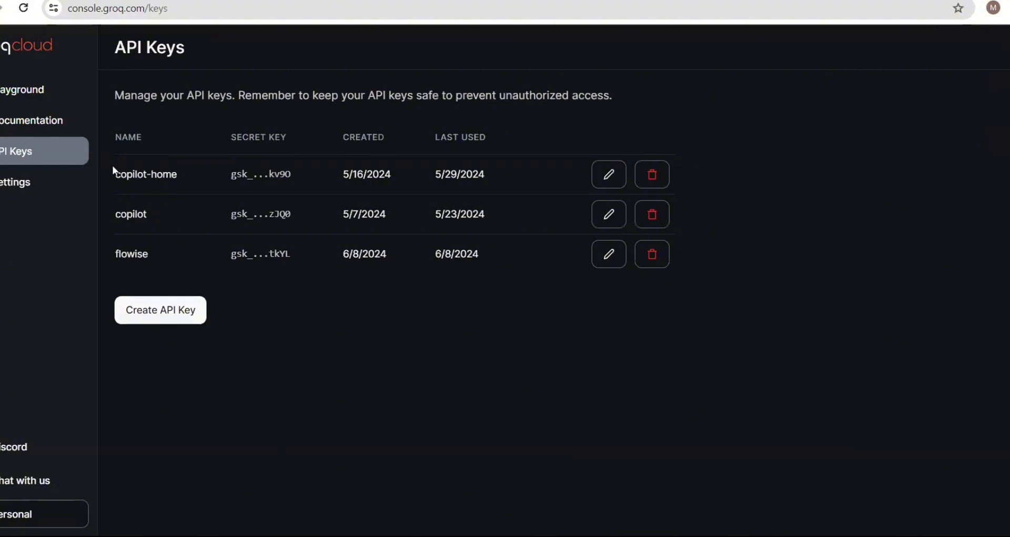
# - Create a new GroqCloud API key named 'flowise-demo'
pyautogui.click(176, 318)
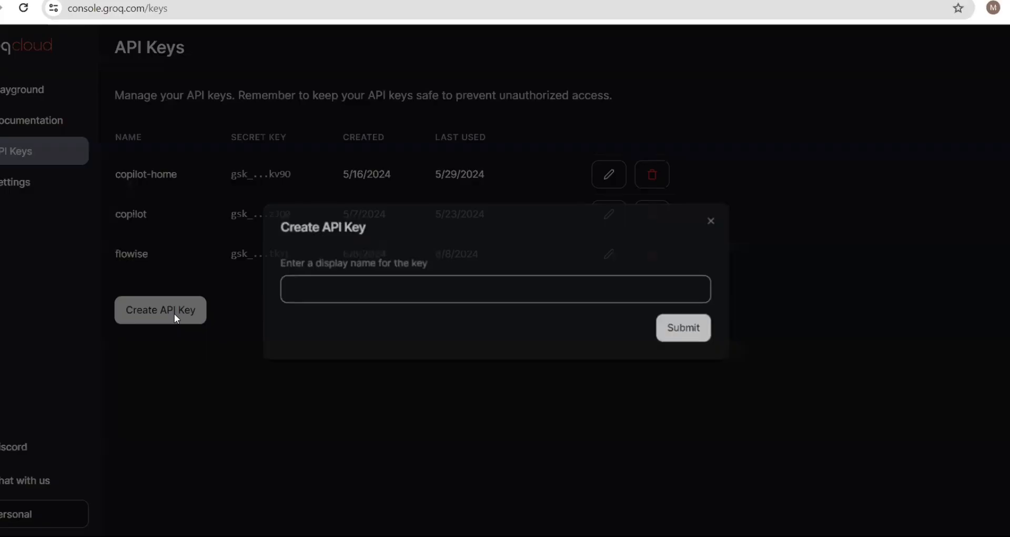
pyautogui.click(379, 295)
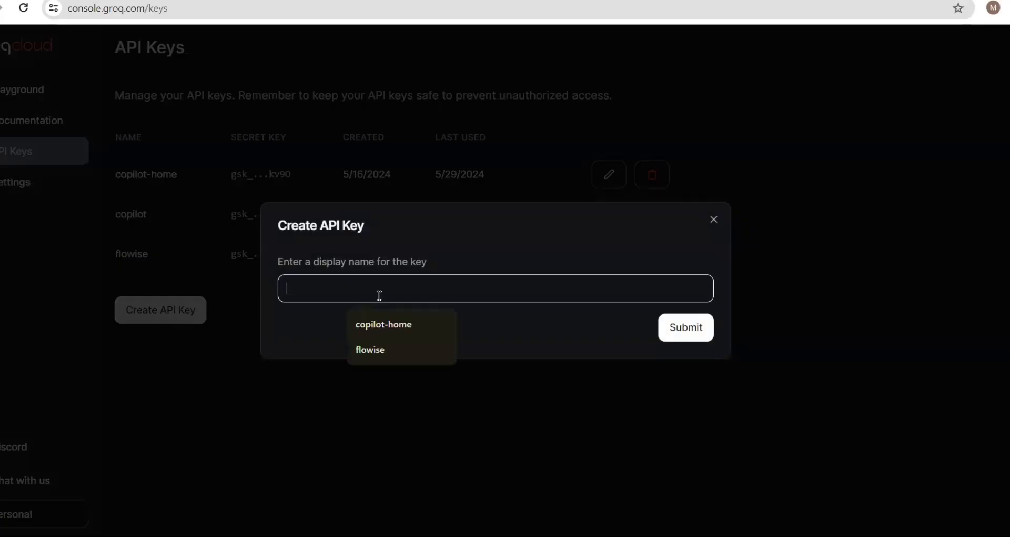
pyautogui.click(402, 349)
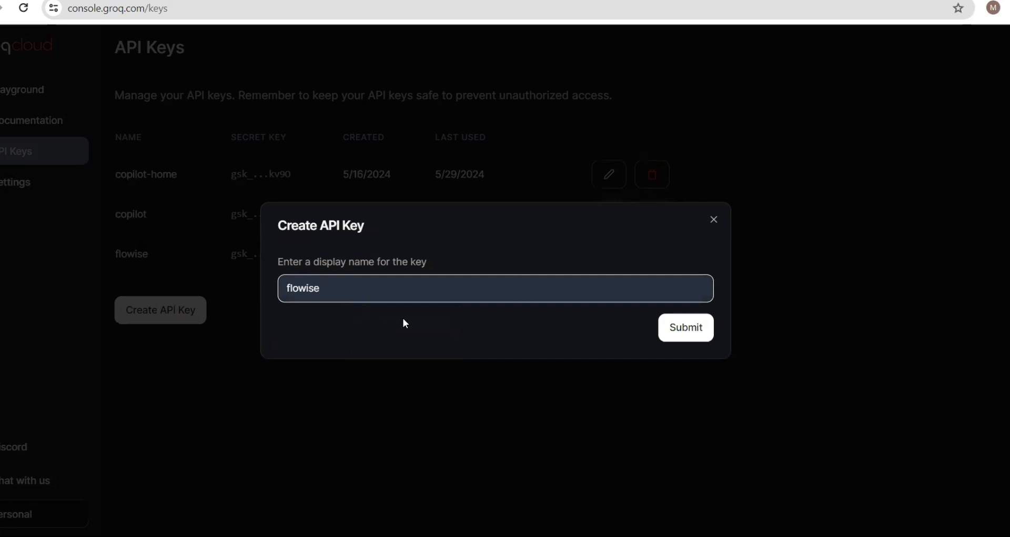
pyautogui.write('-demo')
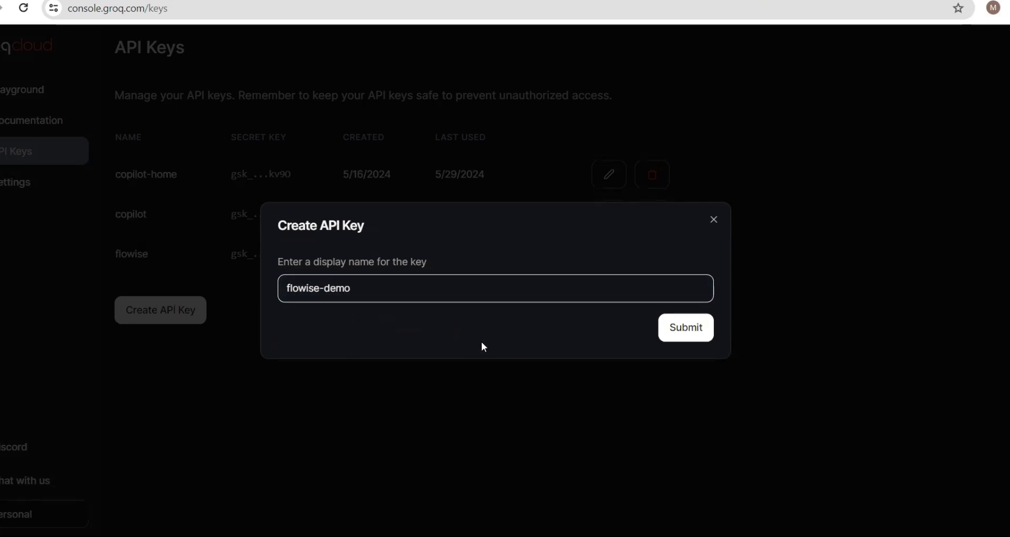
pyautogui.click(683, 336)
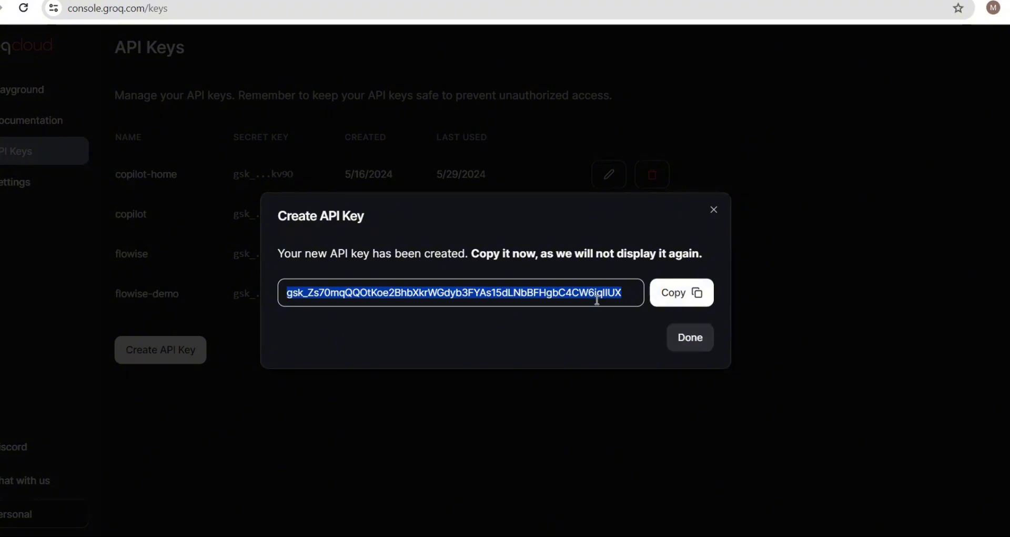
# - Close the new-key dialog and revoke the flowise-demo key
pyautogui.click(682, 341)
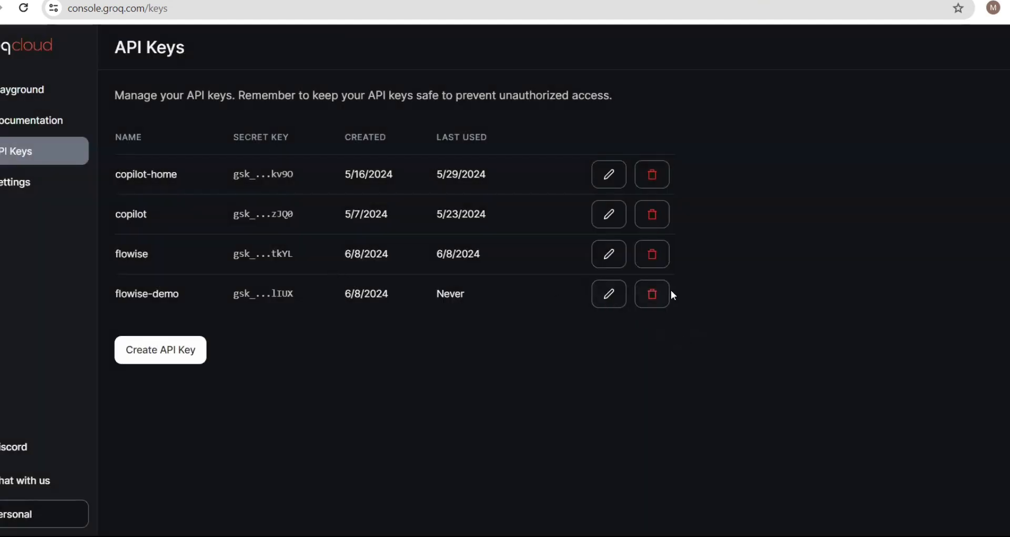
pyautogui.click(652, 294)
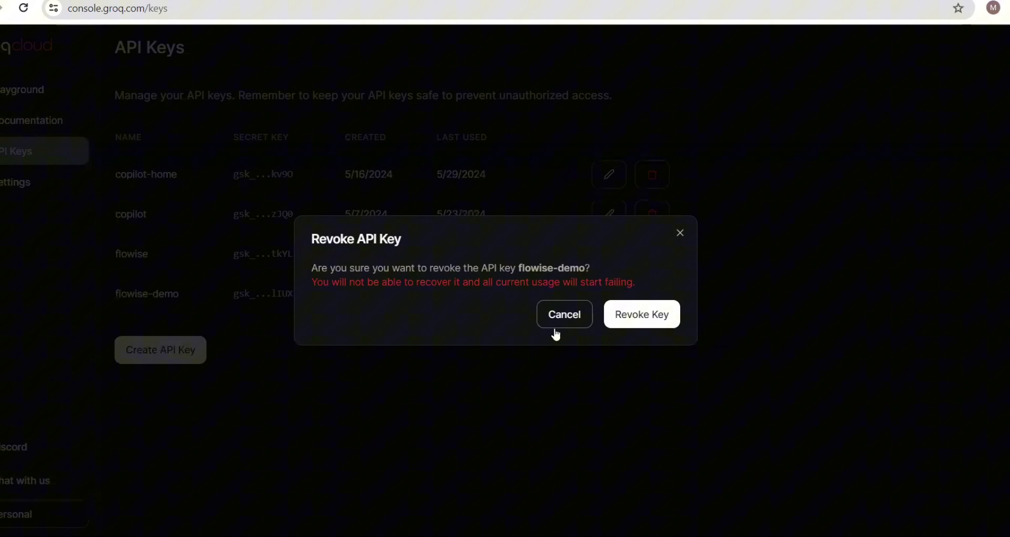
pyautogui.click(658, 319)
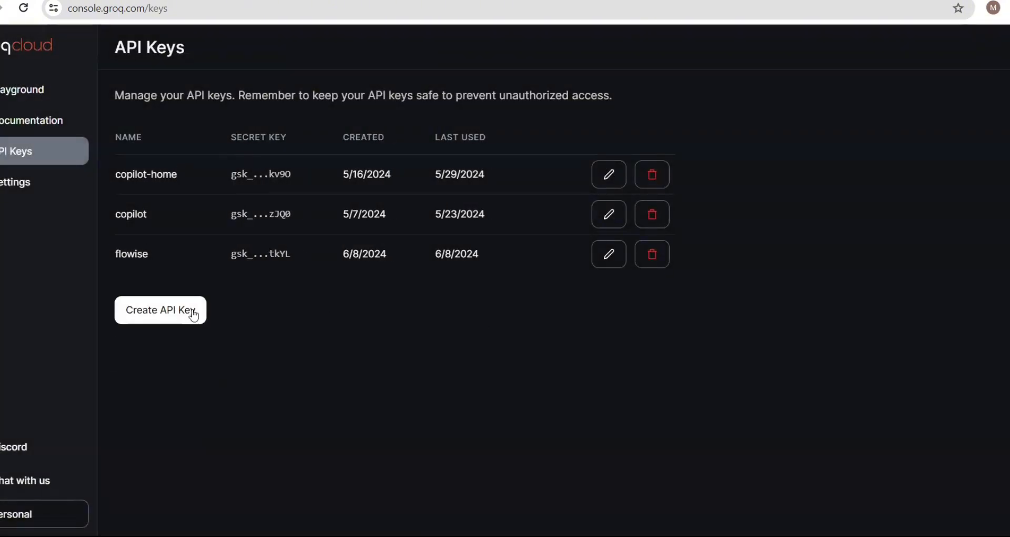
# - Back in Flowise, open Credentials and browse the Add Credential list to reach Groq API
pyautogui.click(196, 2)
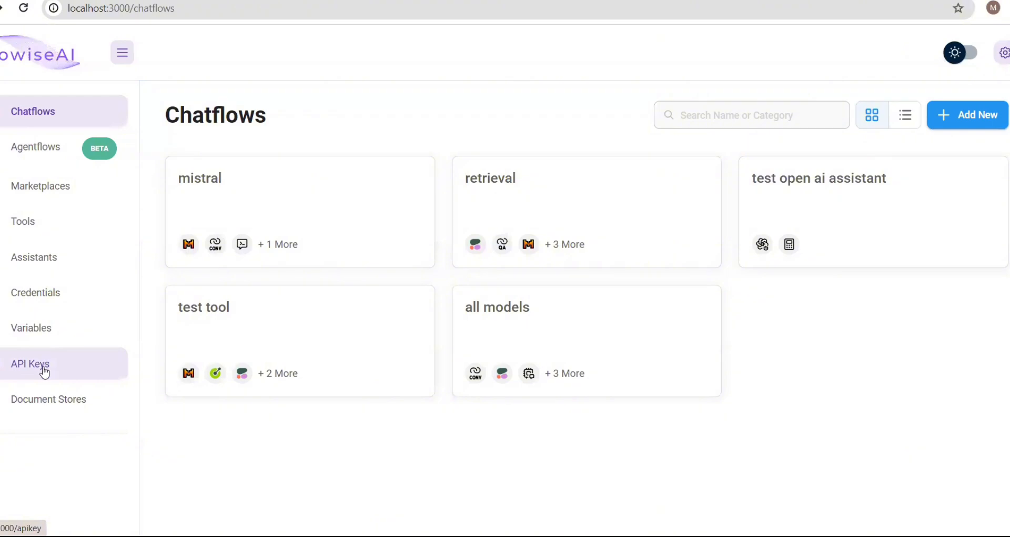
pyautogui.click(36, 296)
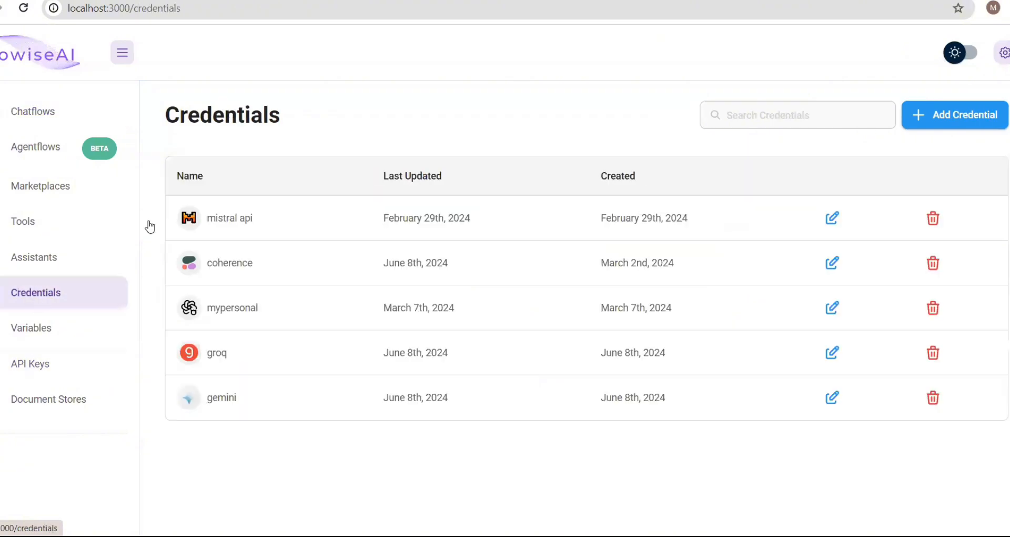
pyautogui.click(952, 128)
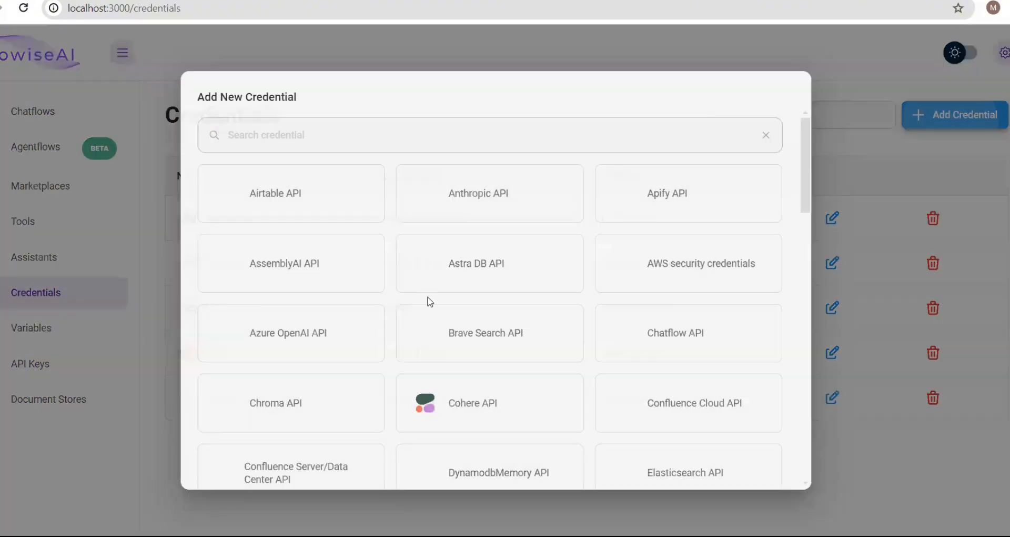
pyautogui.scroll(-10, 462, 427)
pyautogui.scroll(-3, 462, 427)
pyautogui.scroll(2, 462, 427)
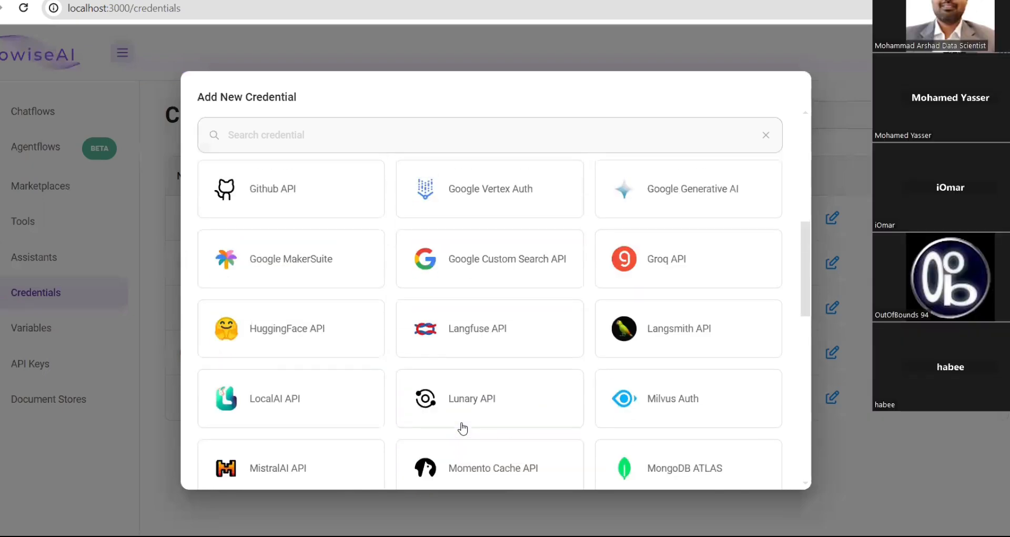
pyautogui.scroll(-4, 462, 427)
pyautogui.scroll(1, 462, 429)
pyautogui.scroll(2, 463, 429)
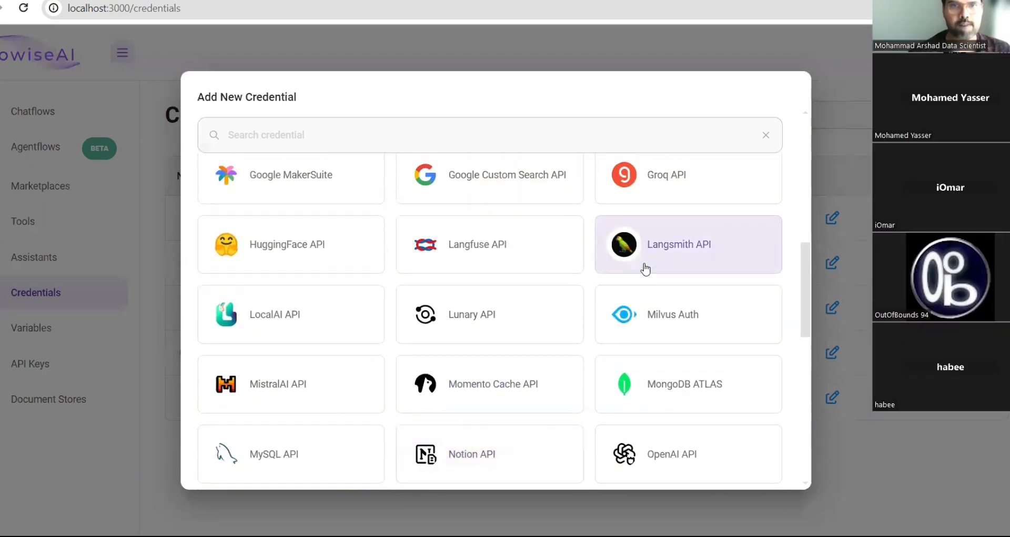
pyautogui.press('Escape')
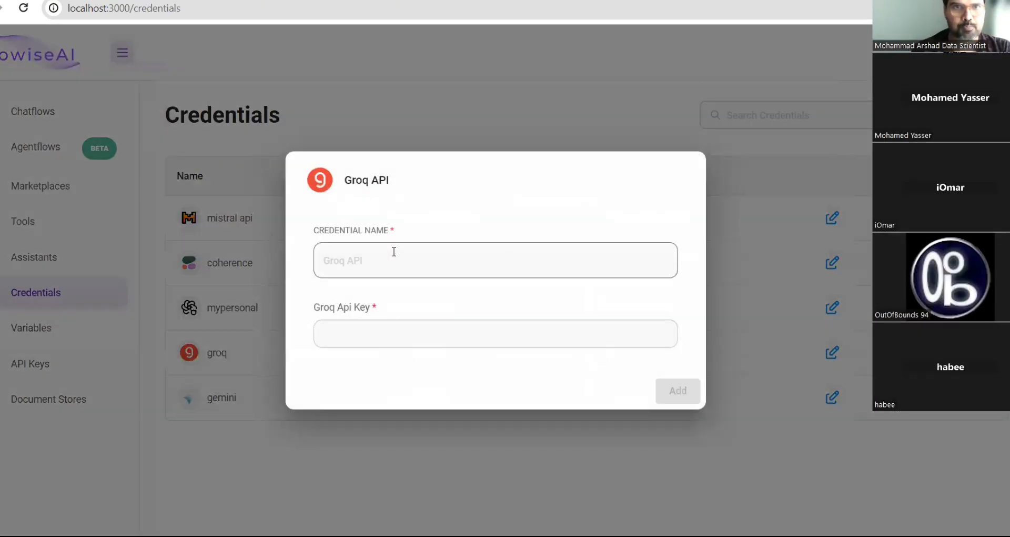
# - Inspect the Groq credential's name and API key fields, close it unsaved, and return to Chatflows
pyautogui.click(392, 254)
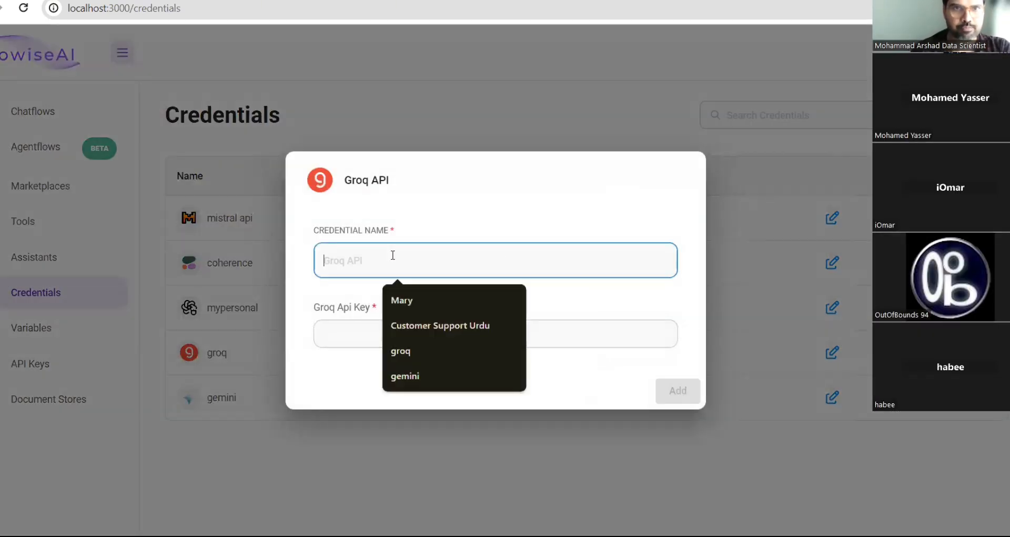
pyautogui.click(322, 332)
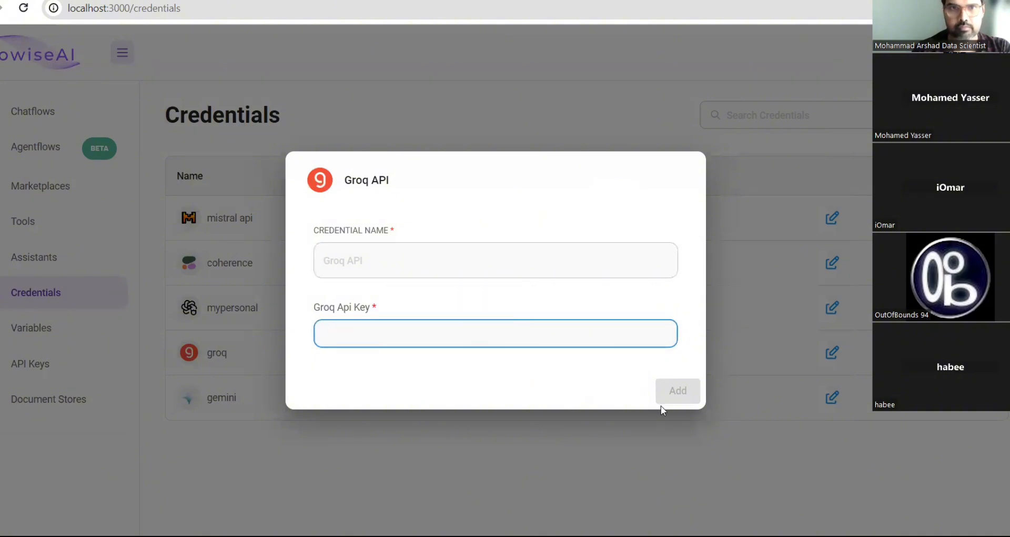
pyautogui.click(593, 103)
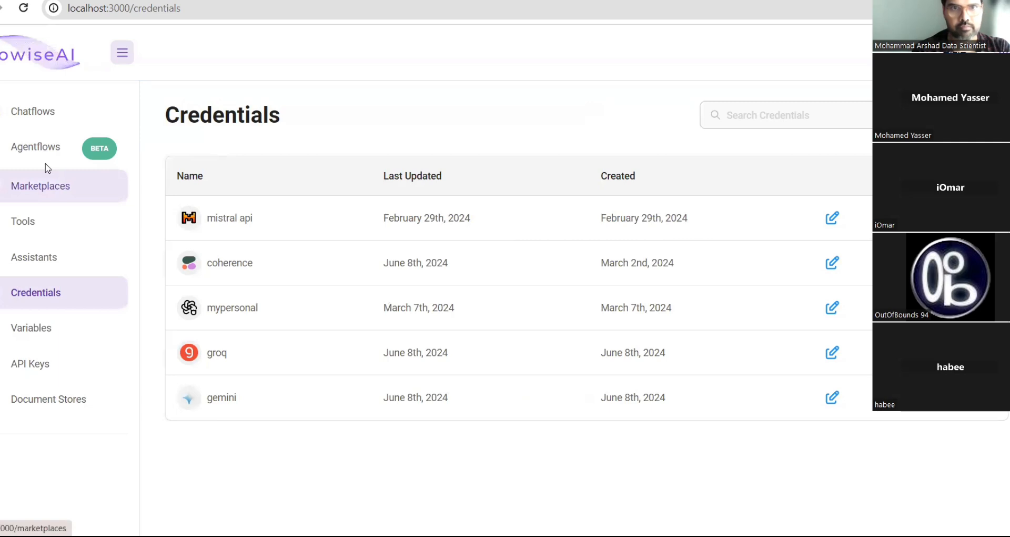
pyautogui.click(40, 113)
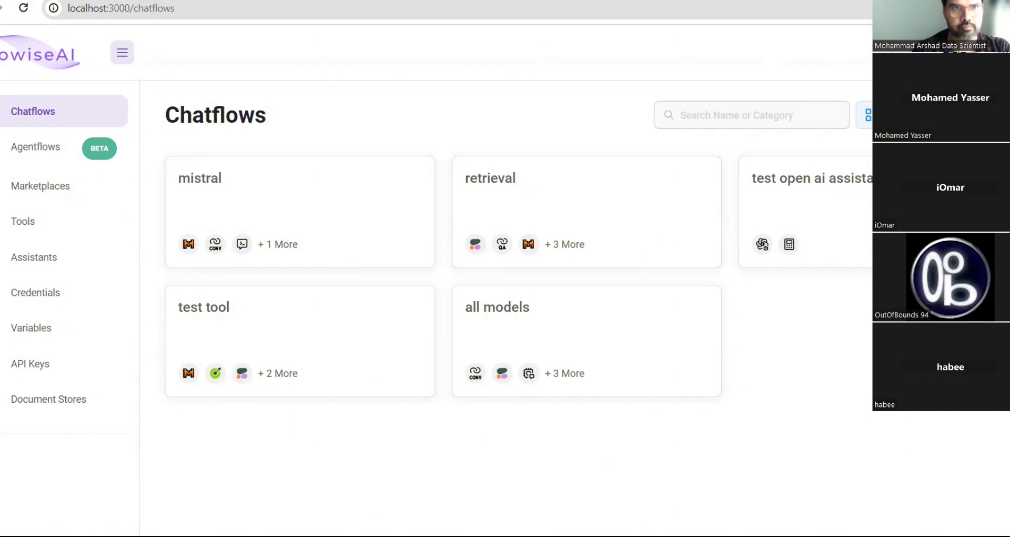
# - Start a new Untitled Chatflow and expand the Chains category in the Add Nodes panel
pyautogui.click(964, 114)
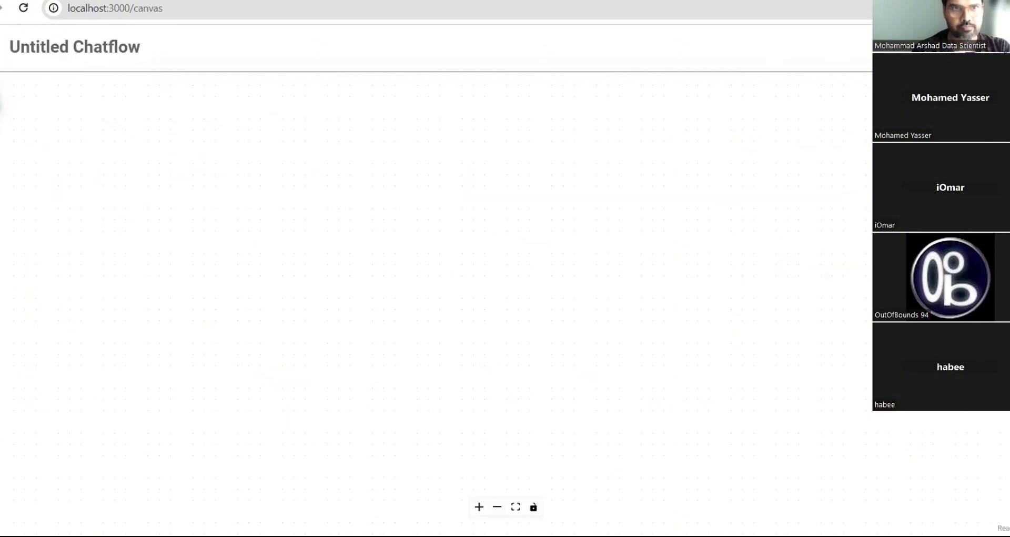
pyautogui.click(28, 100)
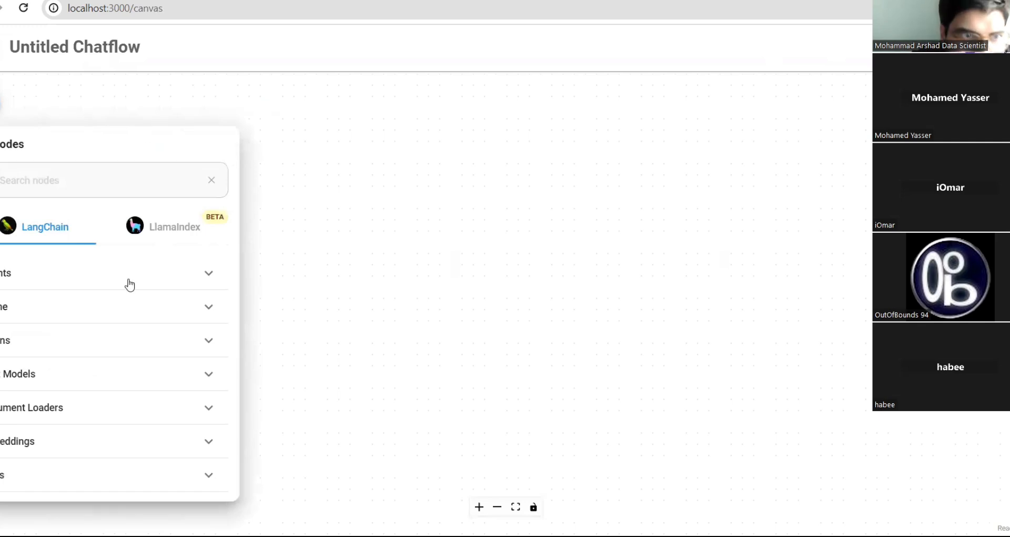
pyautogui.scroll(-3, 95, 308)
pyautogui.scroll(2, 95, 308)
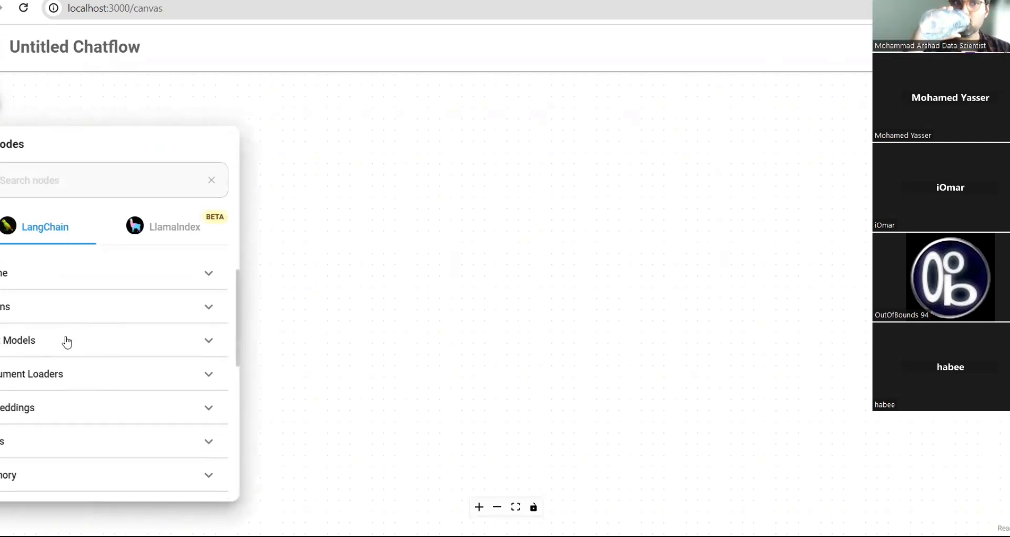
pyautogui.click(67, 313)
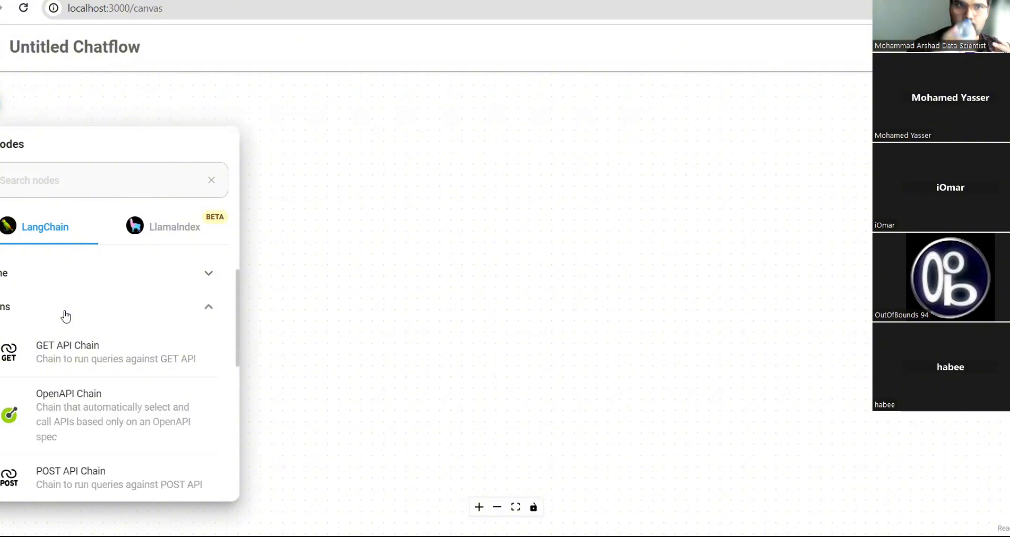
pyautogui.doubleClick(91, 146)
pyautogui.click(166, 93)
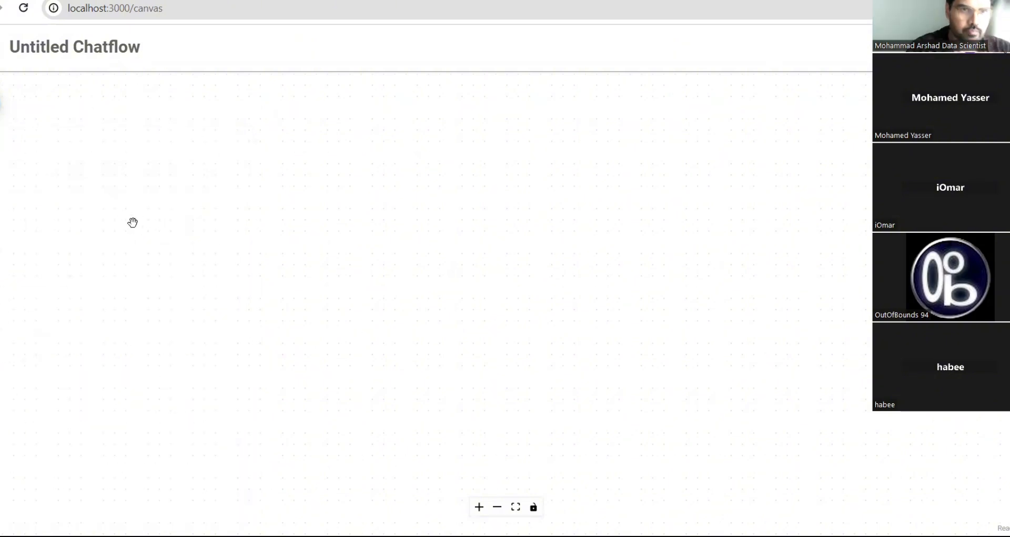
# - Reopen the Add Nodes panel and scroll through the available chain nodes
pyautogui.click(1, 104)
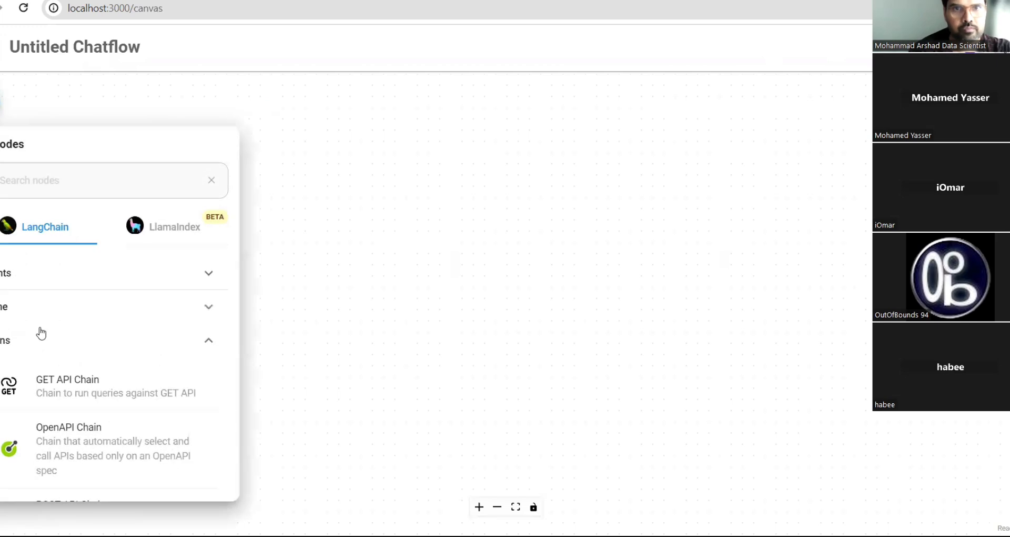
pyautogui.scroll(-1, 98, 353)
pyautogui.scroll(-1, 97, 354)
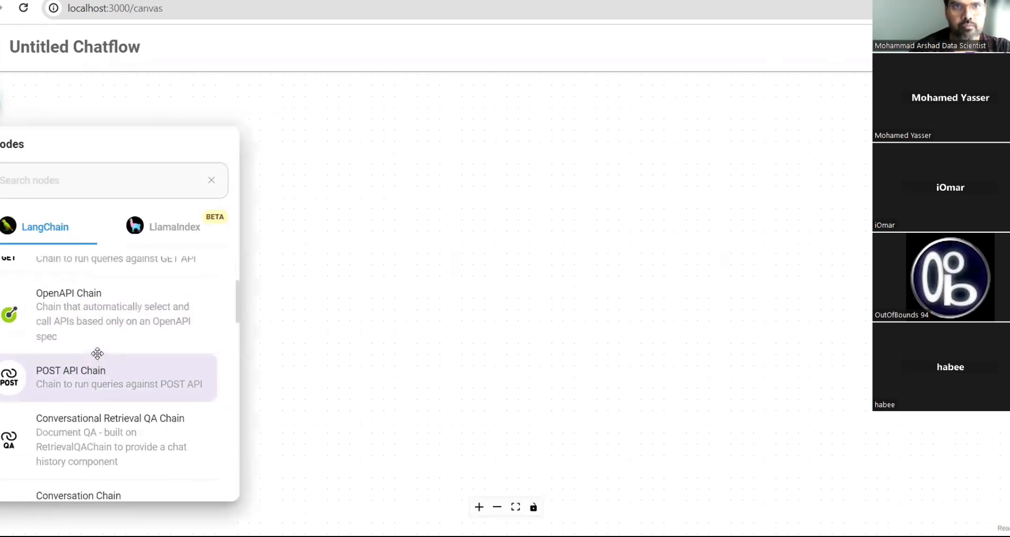
pyautogui.scroll(3, 98, 353)
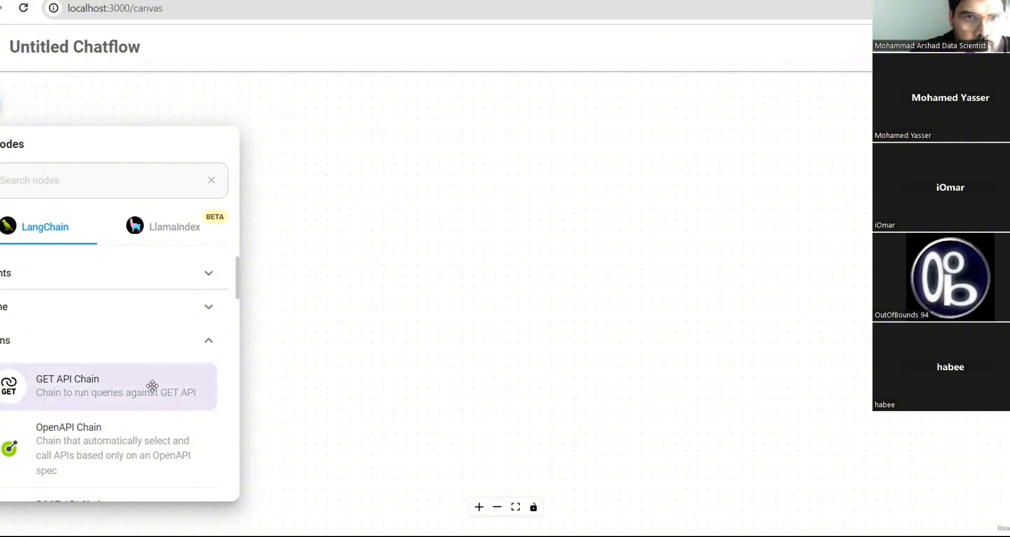
pyautogui.scroll(-2, 124, 397)
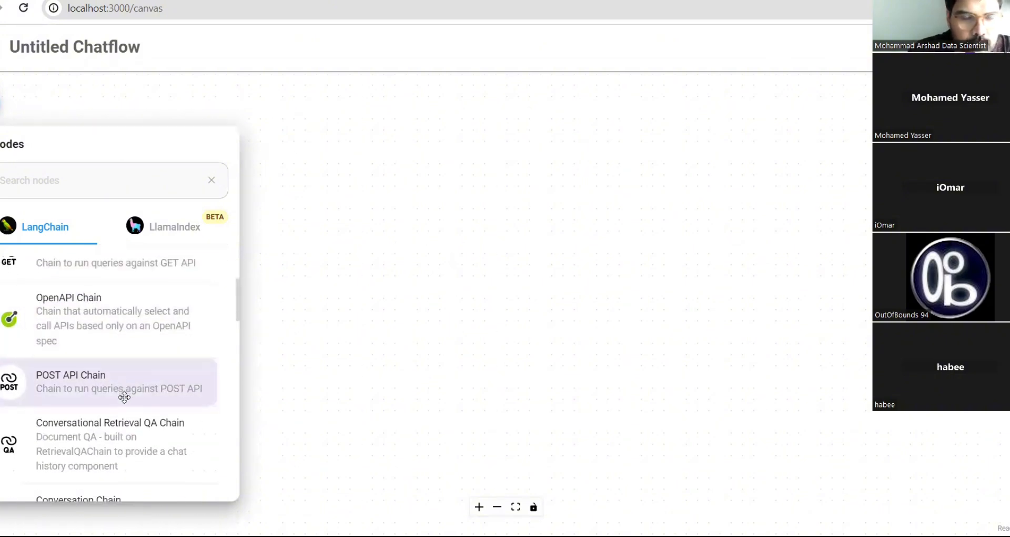
pyautogui.scroll(2, 124, 396)
pyautogui.scroll(-2, 124, 396)
pyautogui.scroll(-2, 124, 397)
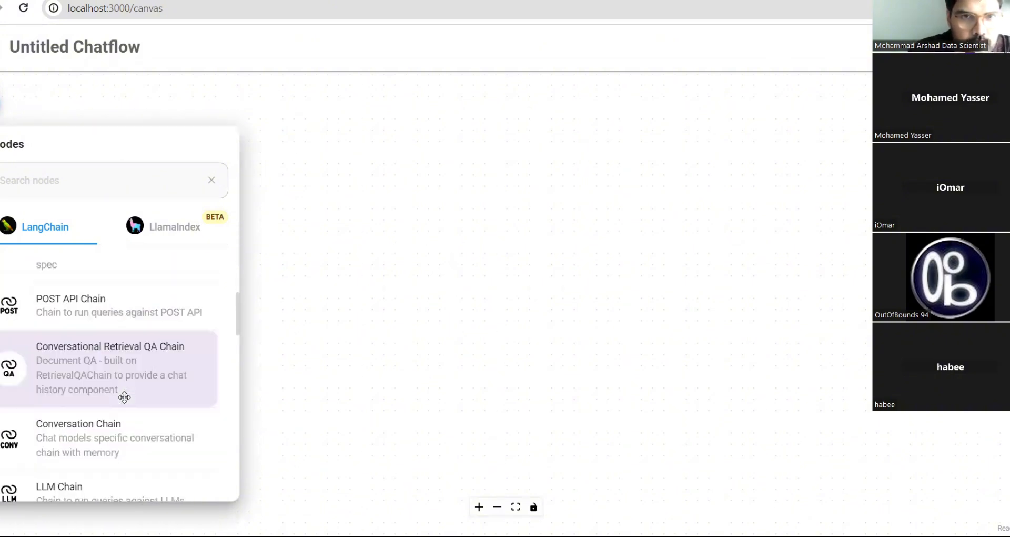
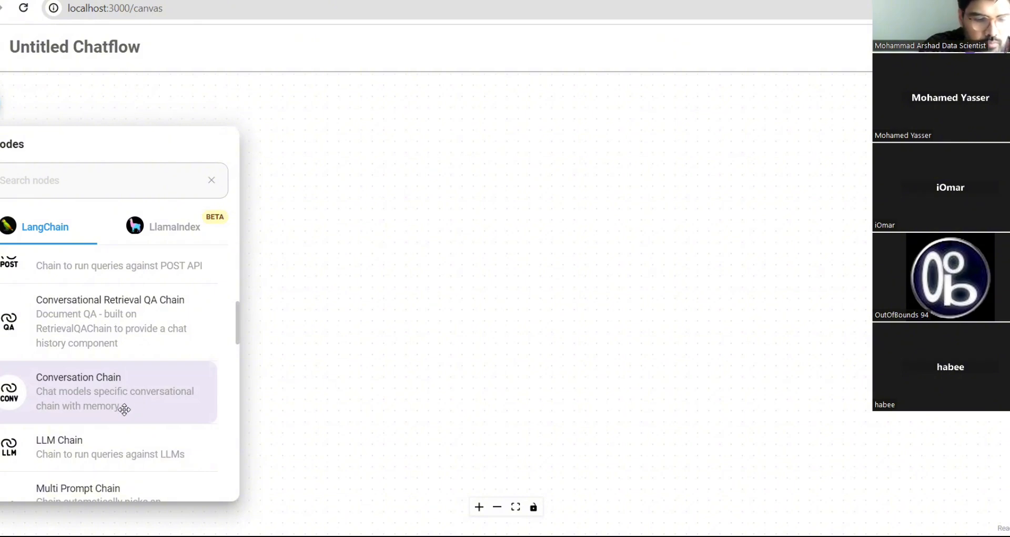
# - Drag a Conversation Chain node from the chain list onto the canvas
pyautogui.scroll(-4, 119, 408)
pyautogui.scroll(-5, 124, 409)
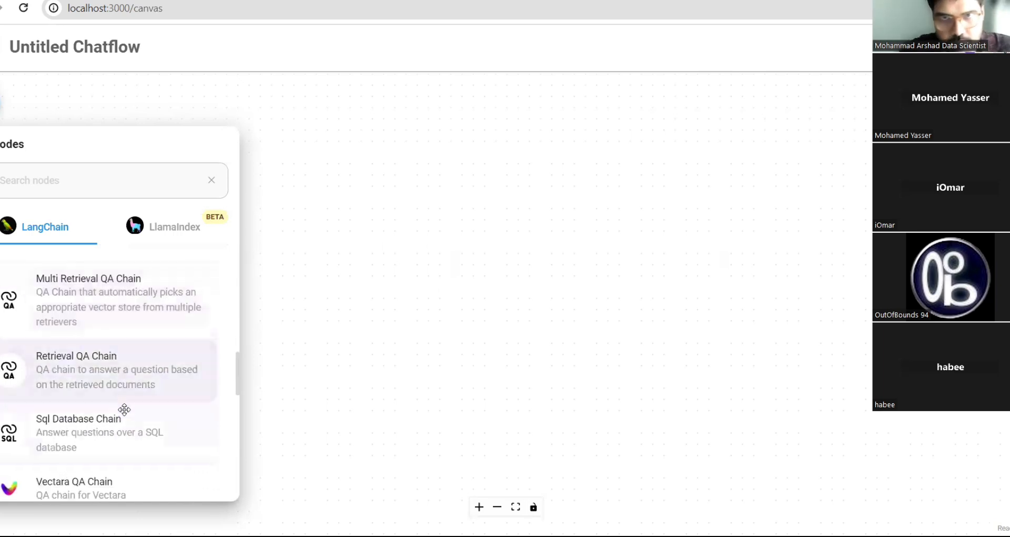
pyautogui.scroll(4, 124, 410)
pyautogui.scroll(3, 124, 409)
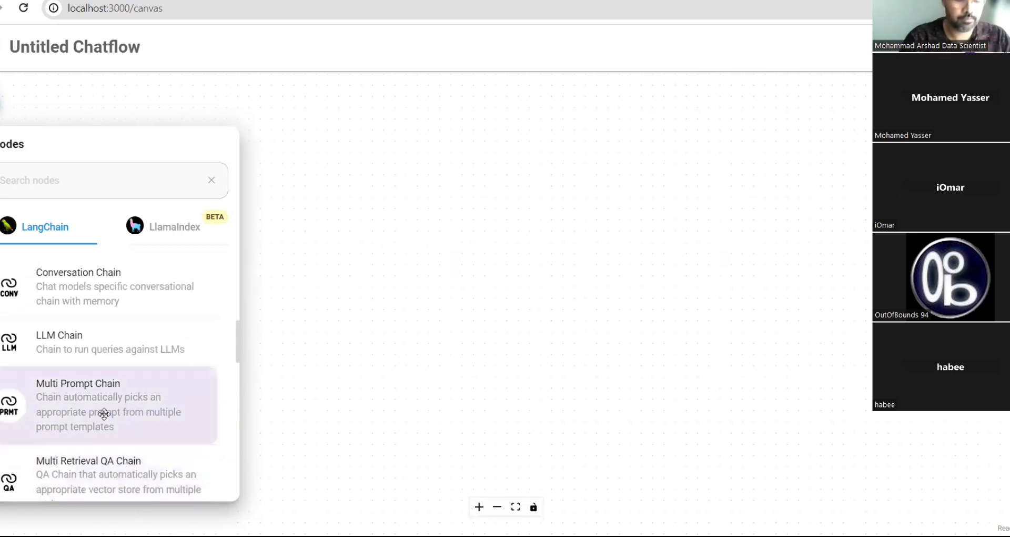
pyautogui.scroll(-2, 136, 423)
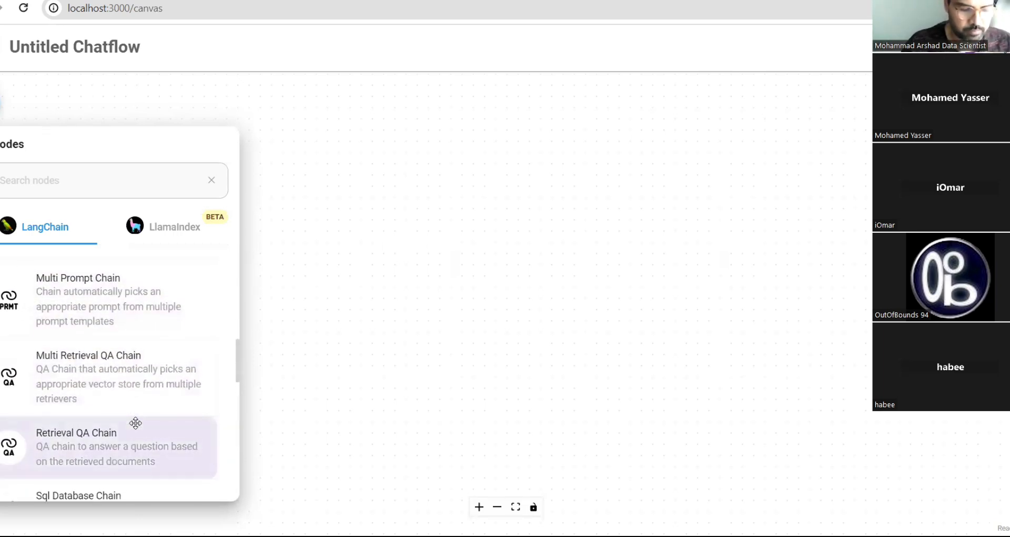
pyautogui.scroll(3, 135, 423)
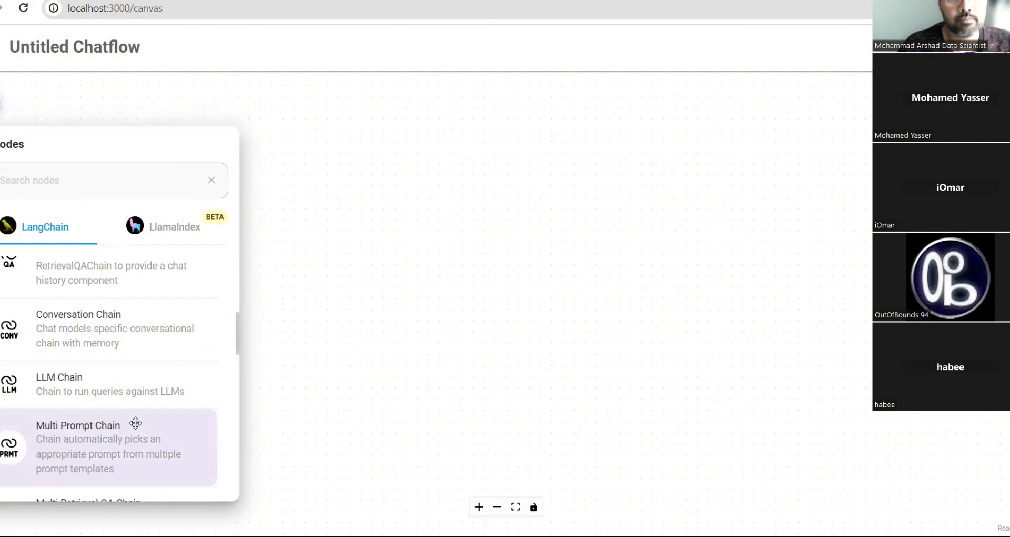
pyautogui.scroll(1, 135, 421)
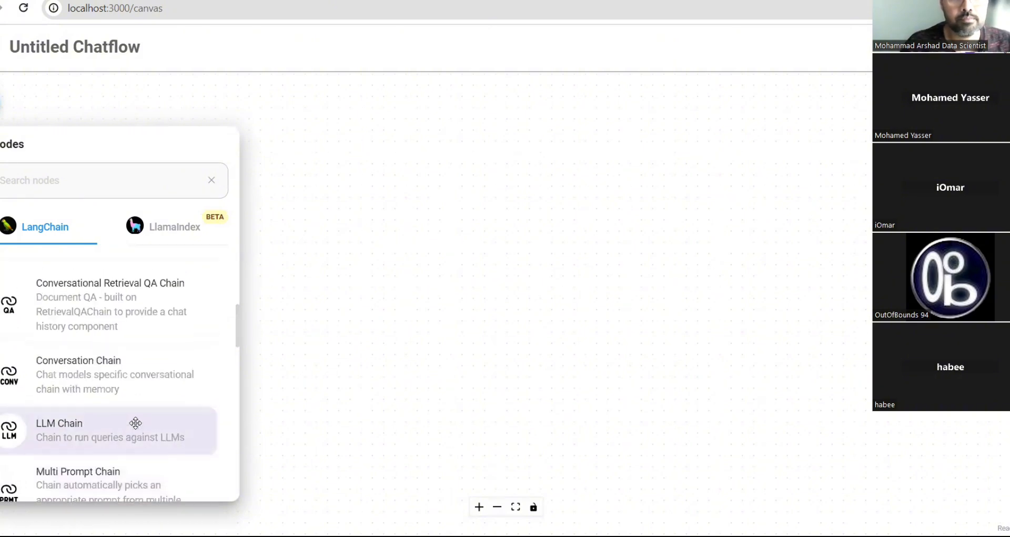
pyautogui.moveTo(94, 372); pyautogui.dragTo(167, 358)
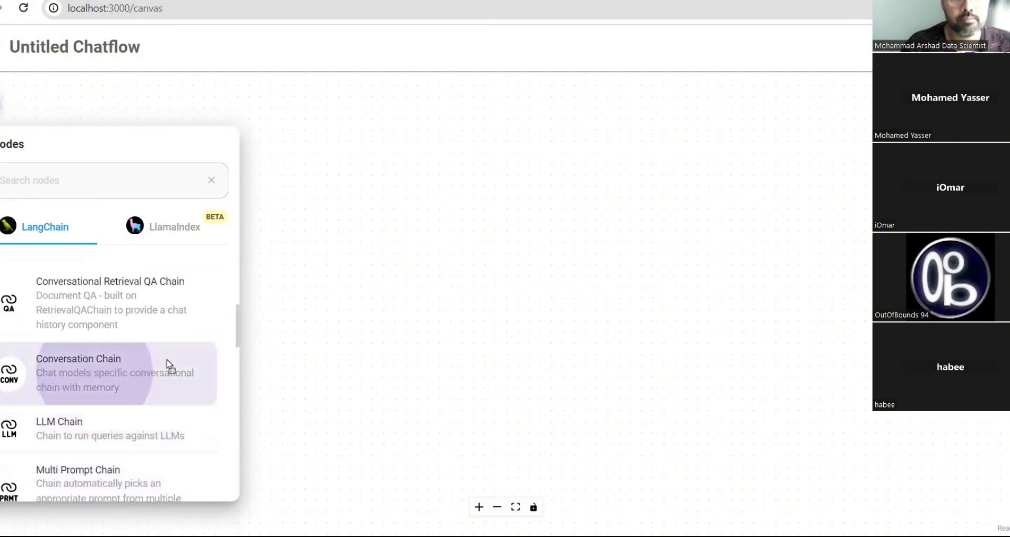
pyautogui.moveTo(599, 206); pyautogui.dragTo(556, 205)
pyautogui.moveTo(618, 188); pyautogui.dragTo(618, 190)
# - Review the chain's default System Message in Additional Parameters, then move the node up and right
pyautogui.moveTo(547, 125)
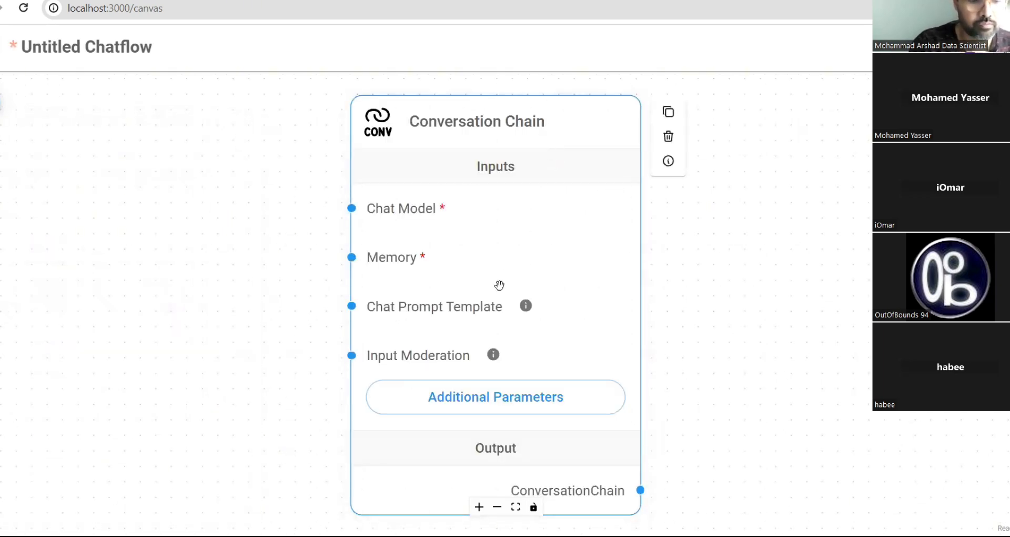
pyautogui.scroll(-4, 499, 285)
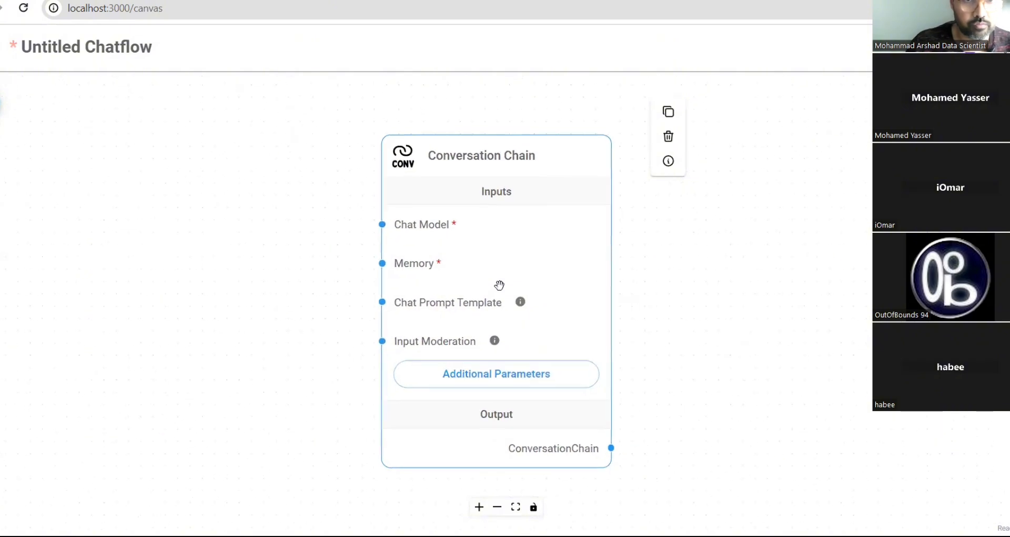
pyautogui.scroll(-2, 499, 285)
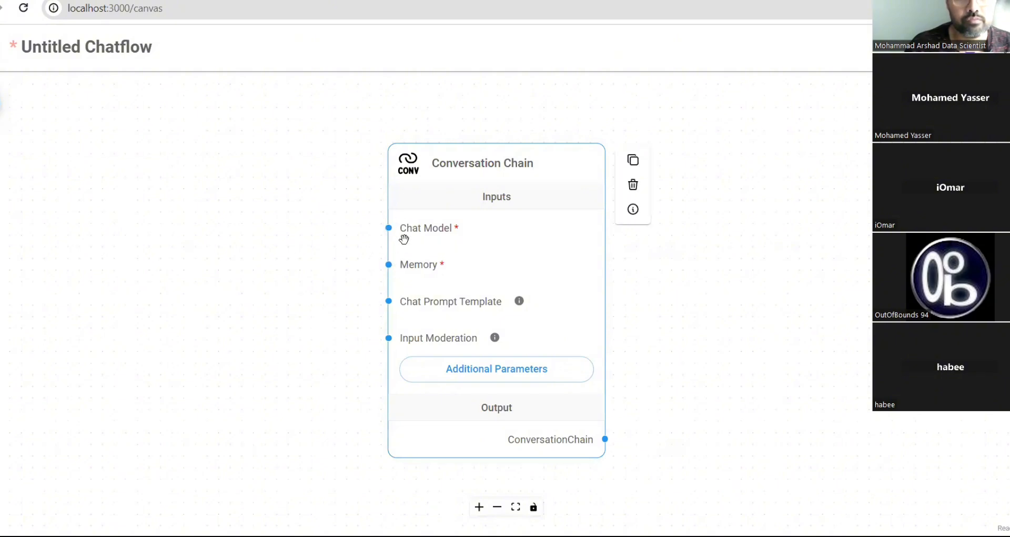
pyautogui.moveTo(519, 301)
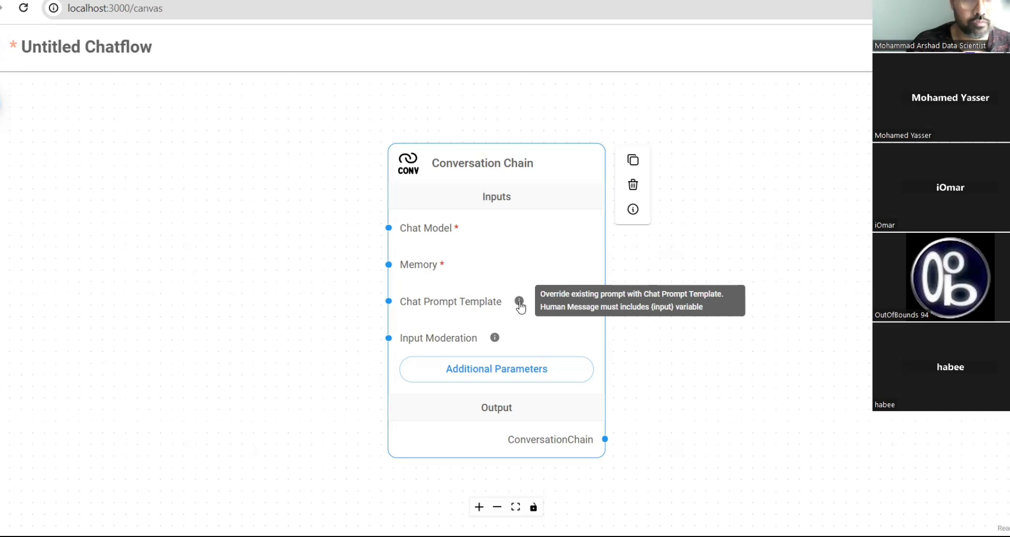
pyautogui.moveTo(495, 338)
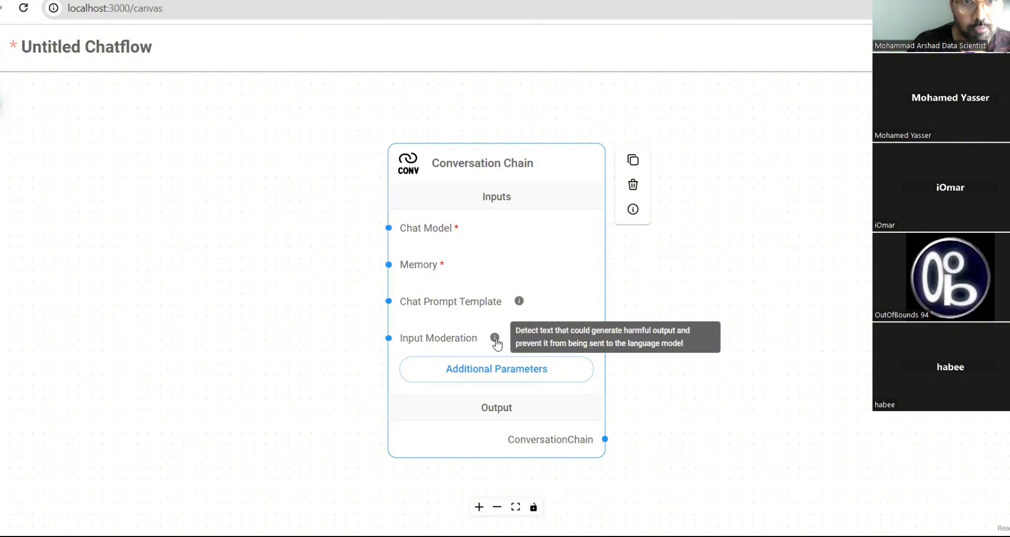
pyautogui.click(481, 376)
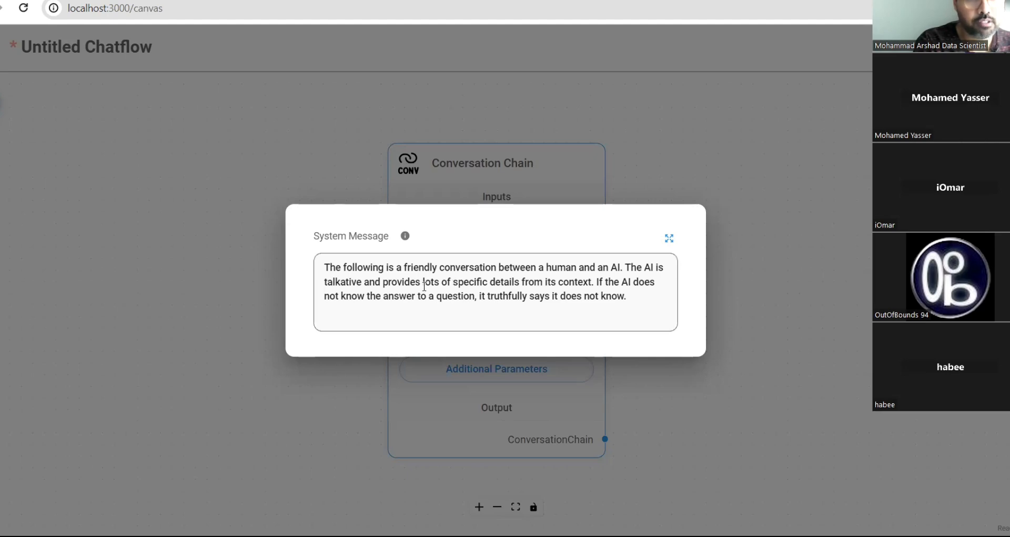
pyautogui.moveTo(323, 266); pyautogui.dragTo(637, 308)
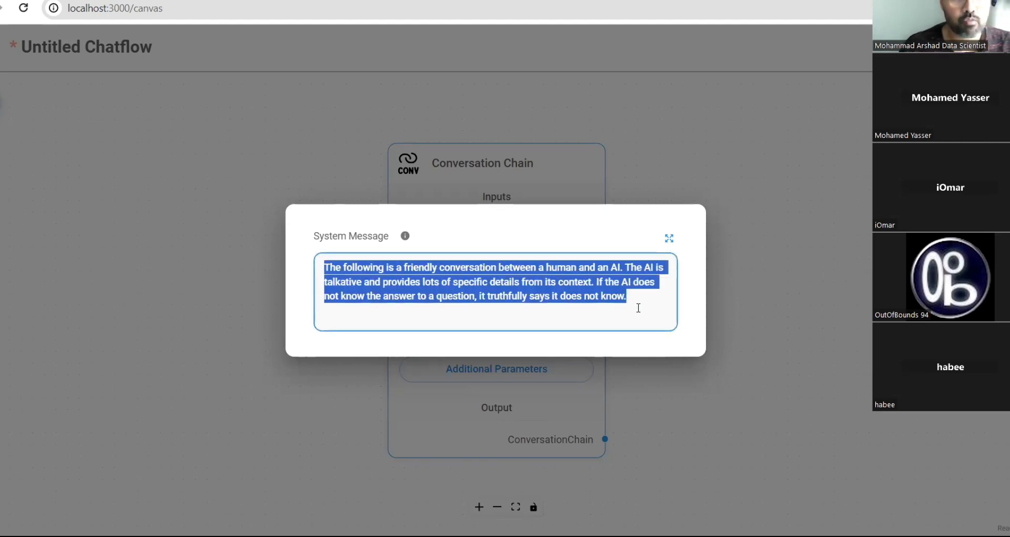
pyautogui.click(552, 169)
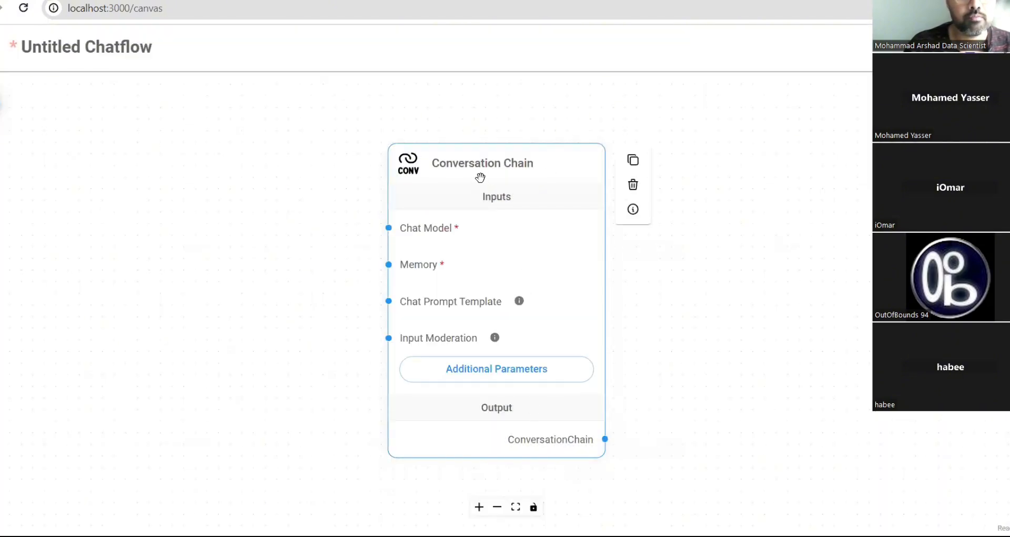
pyautogui.moveTo(486, 168); pyautogui.dragTo(547, 131)
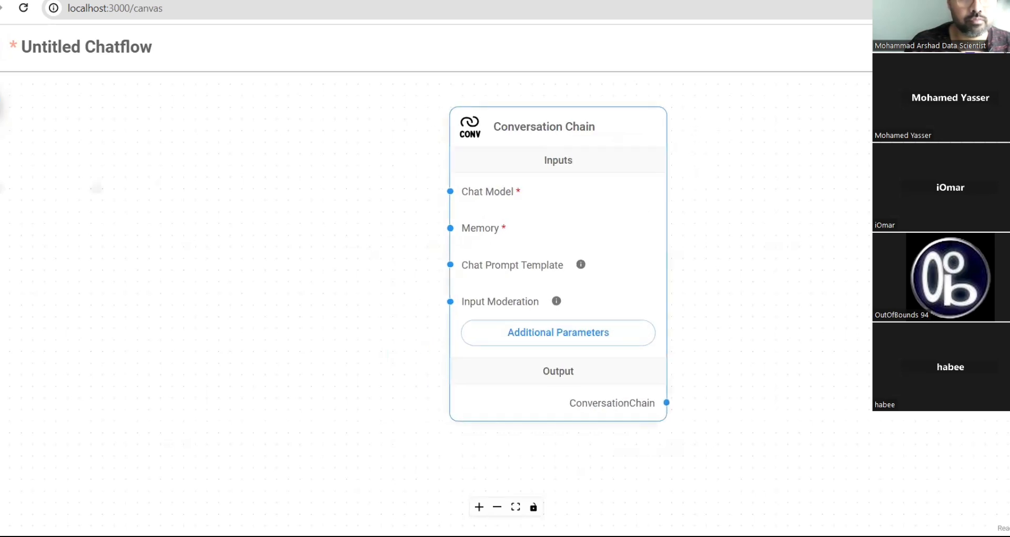
pyautogui.click(0, 105)
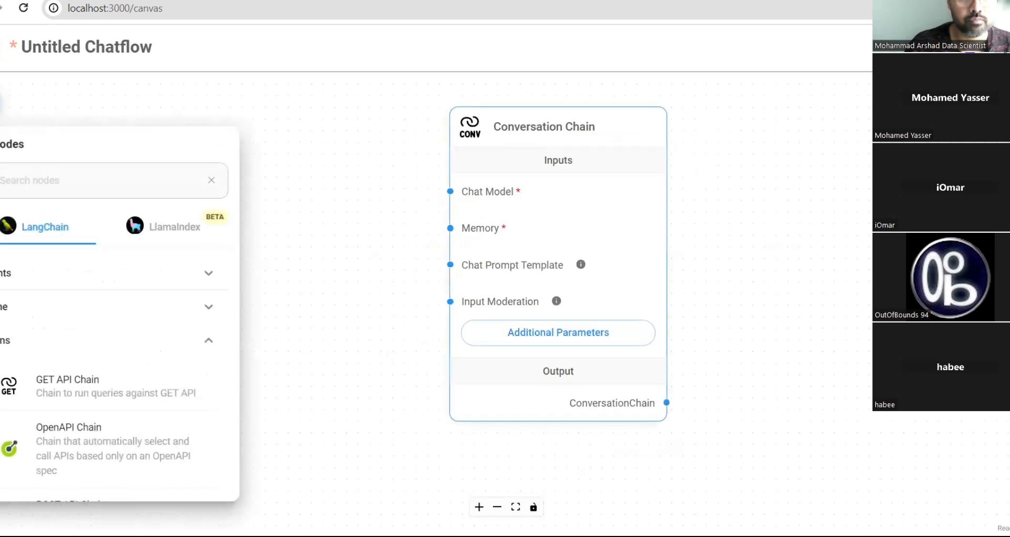
# - Switch from the Chains category to Chat Models and place a GroqChat node on the canvas
pyautogui.click(77, 343)
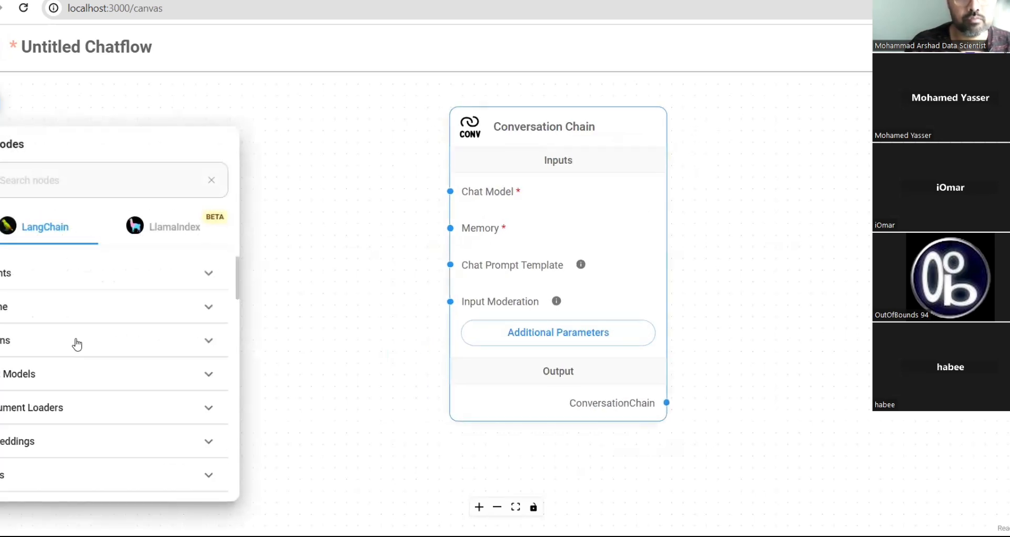
pyautogui.click(74, 380)
pyautogui.scroll(-10, 74, 379)
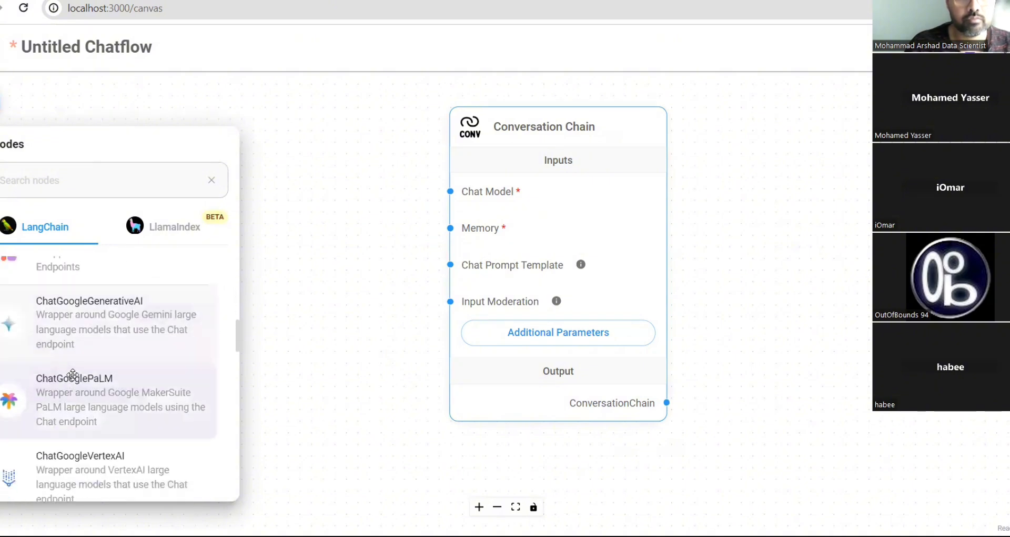
pyautogui.scroll(-10, 73, 374)
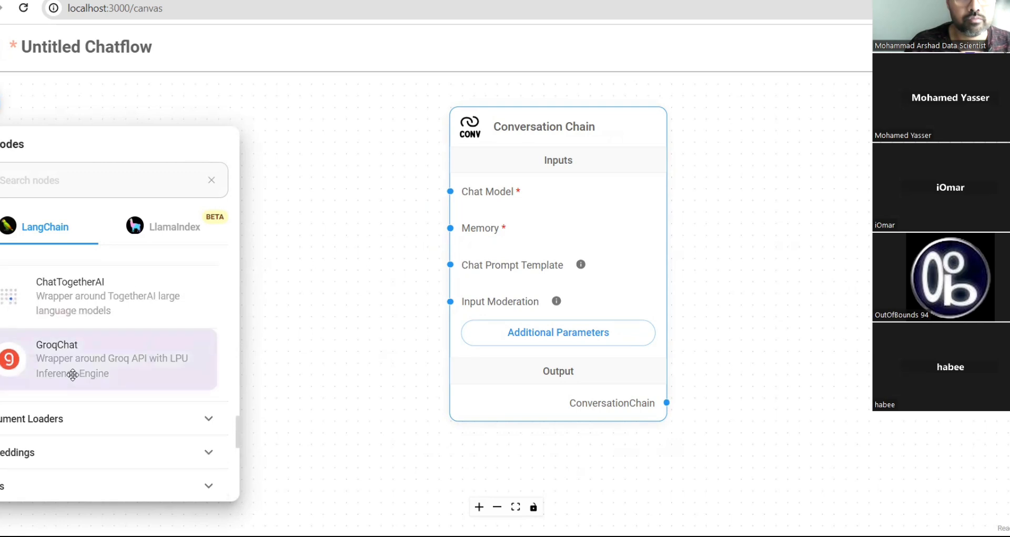
pyautogui.moveTo(74, 367); pyautogui.dragTo(87, 363)
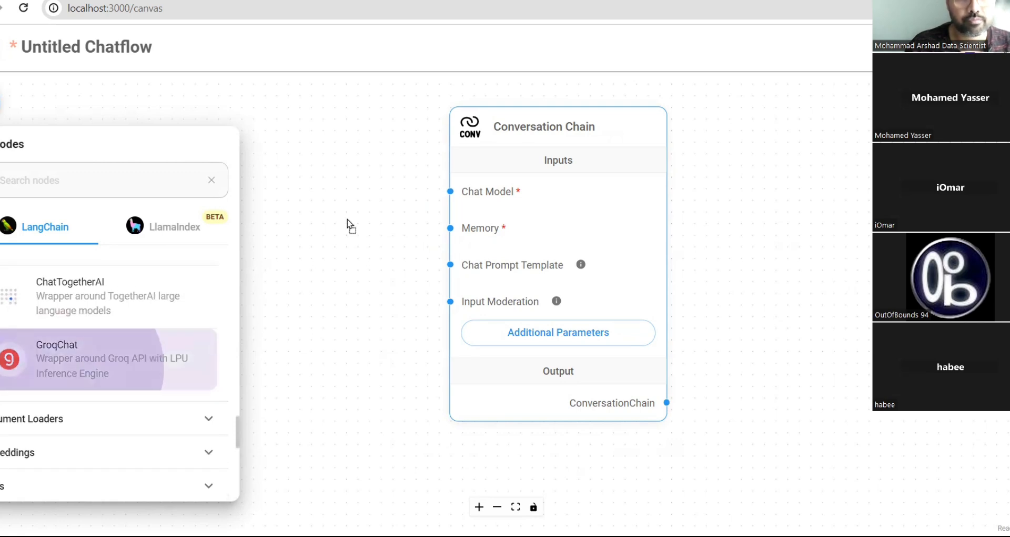
pyautogui.moveTo(348, 224); pyautogui.dragTo(150, 114)
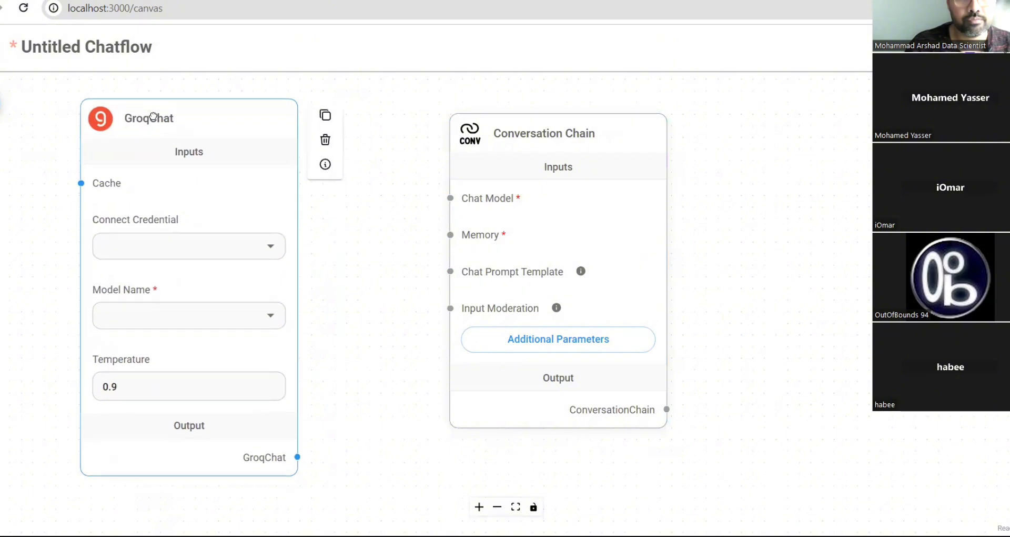
# - Give GroqChat the groq credential, model mixtral-8x7b-32768 and temperature 0.7
pyautogui.click(271, 248)
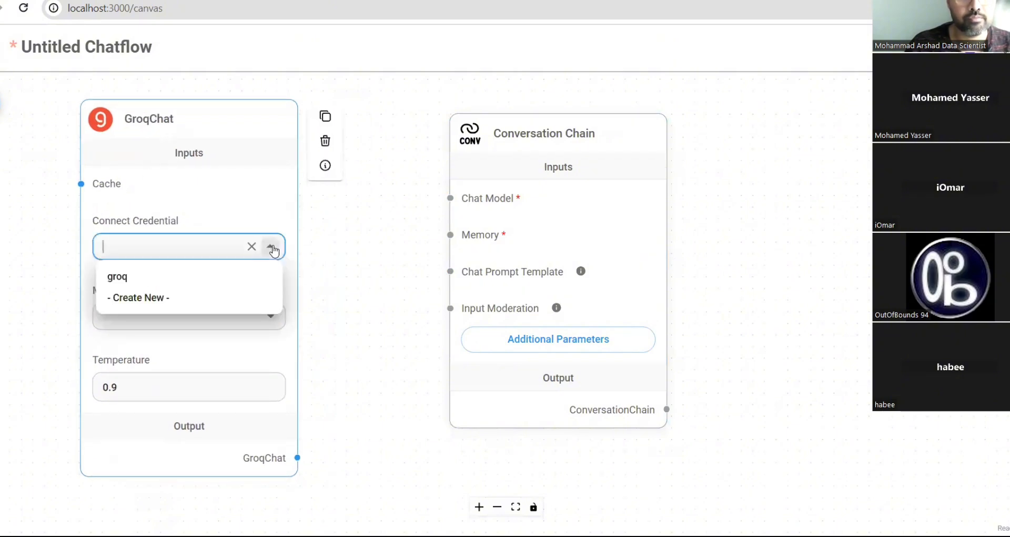
pyautogui.click(119, 276)
pyautogui.click(273, 317)
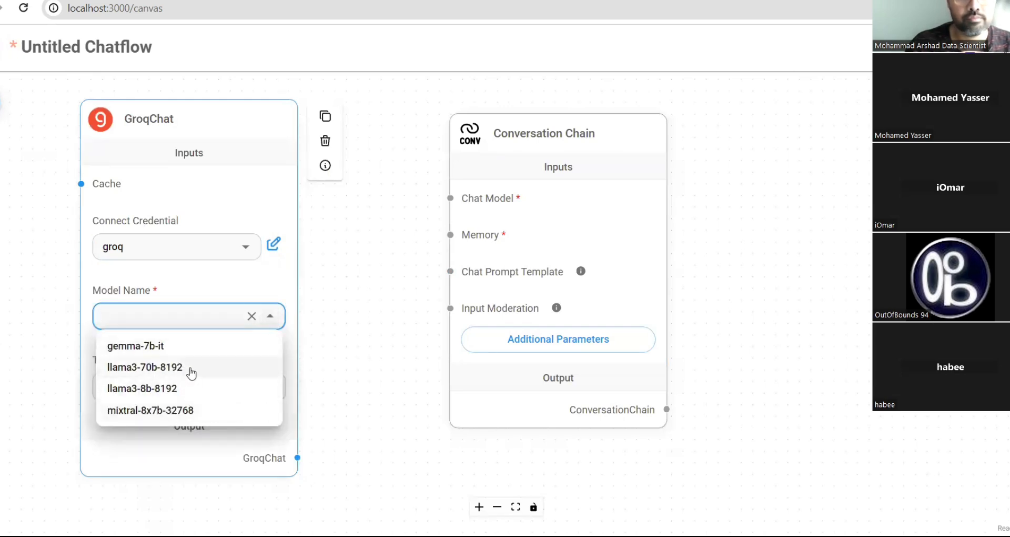
pyautogui.click(161, 409)
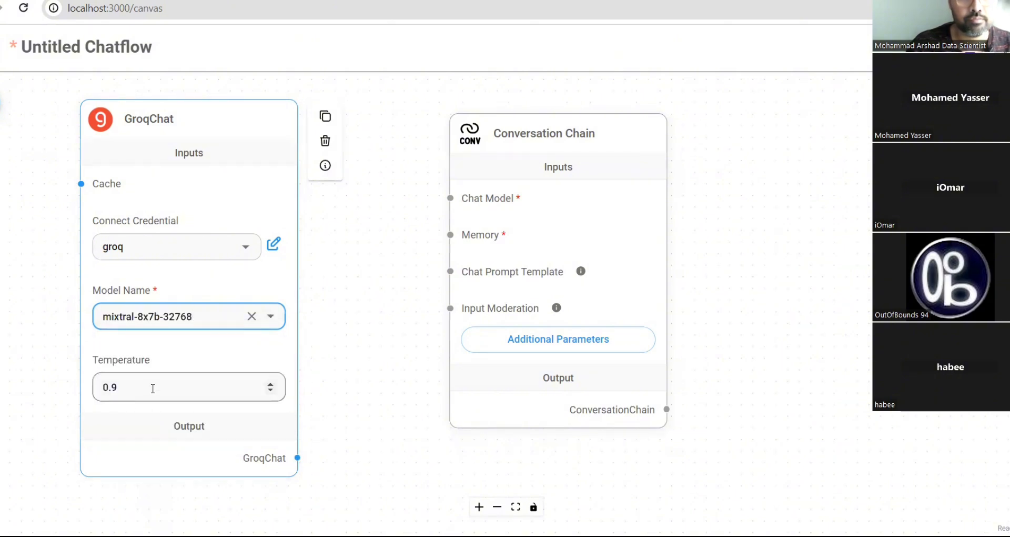
pyautogui.click(152, 389)
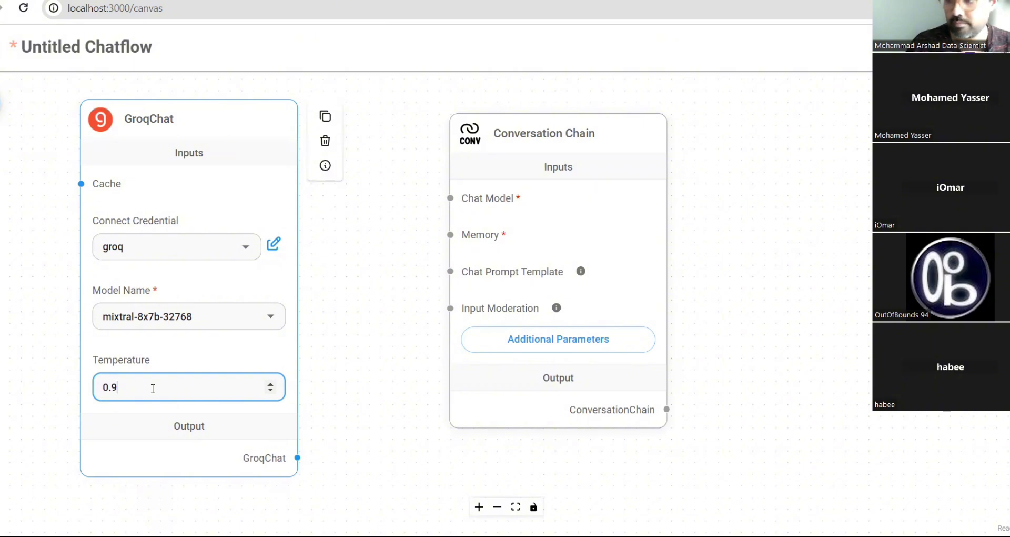
pyautogui.press('BackSpace')
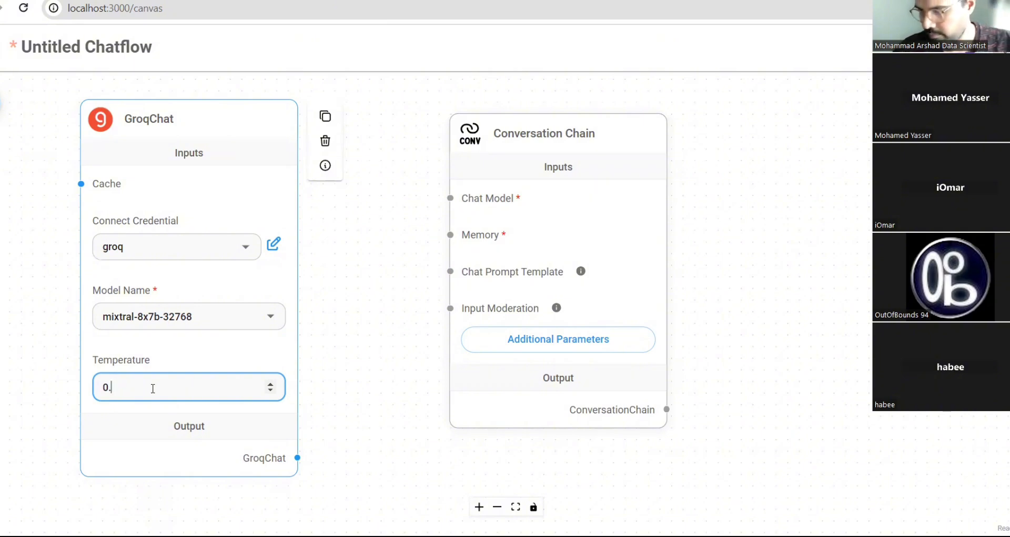
pyautogui.write('7')
pyautogui.click(328, 384)
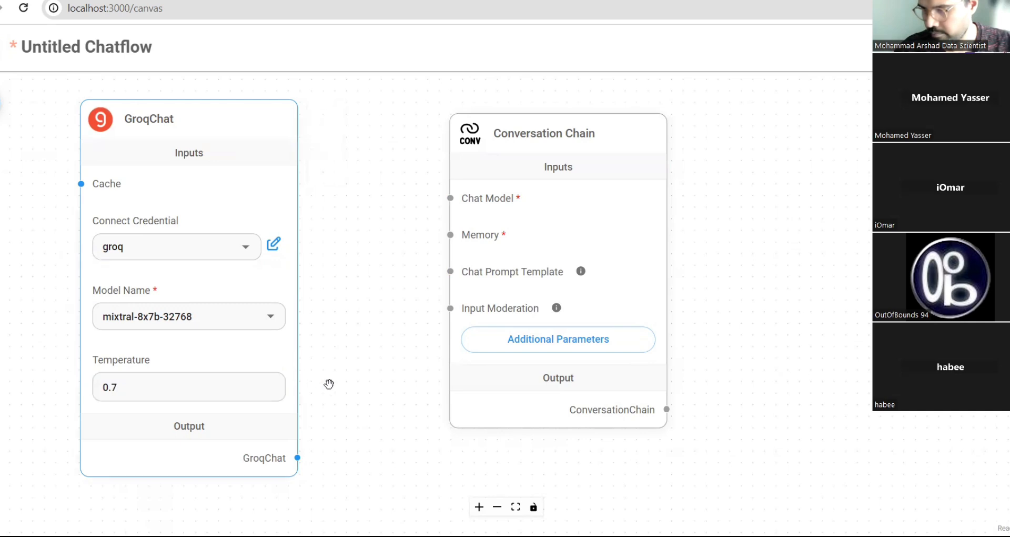
pyautogui.moveTo(192, 349)
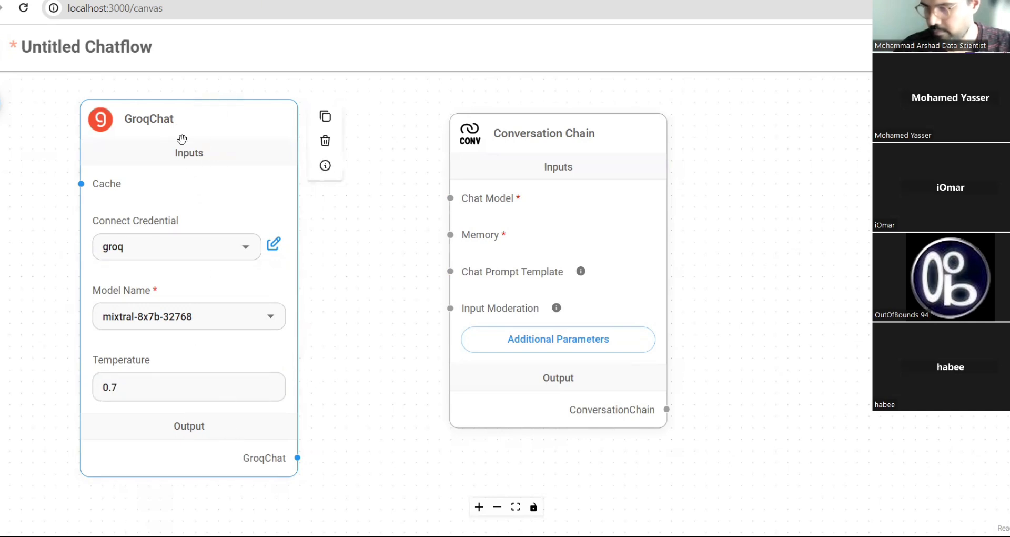
pyautogui.moveTo(580, 112)
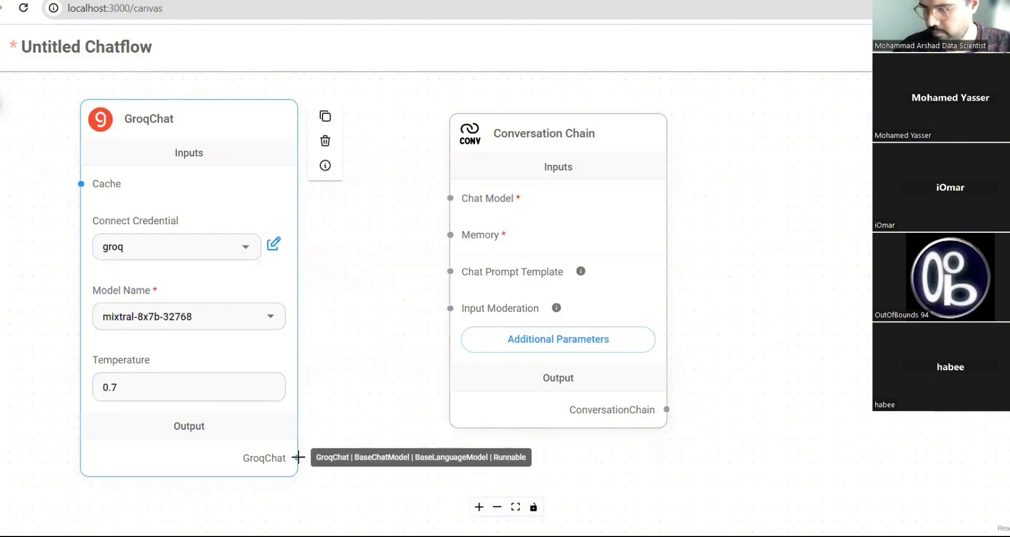
# - Wire GroqChat into the Conversation Chain's Chat Model input and lay both nodes side by side
pyautogui.moveTo(297, 456); pyautogui.dragTo(452, 198)
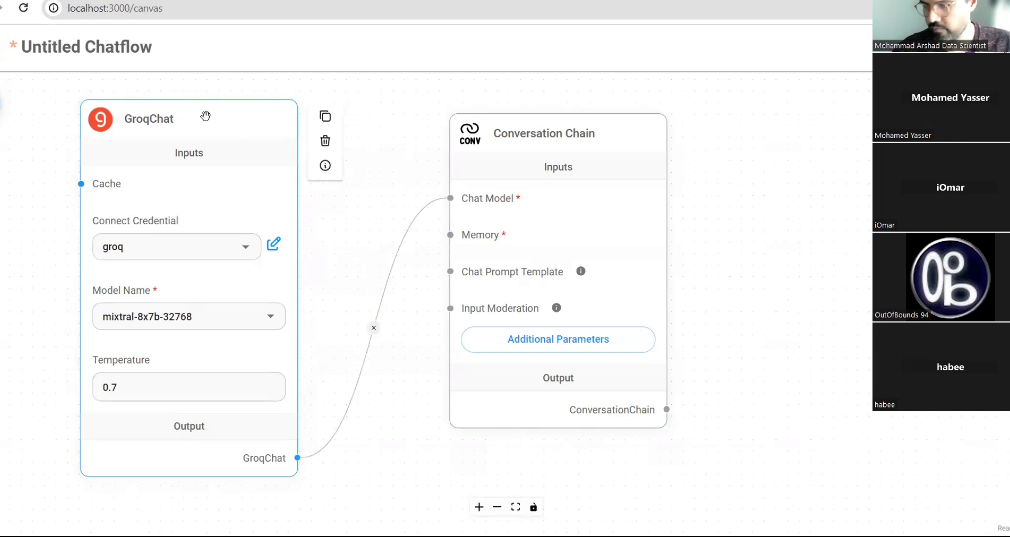
pyautogui.moveTo(205, 115)
pyautogui.mouseDown()
pyautogui.moveTo(192, 51)
pyautogui.moveTo(205, 135)
pyautogui.mouseUp()
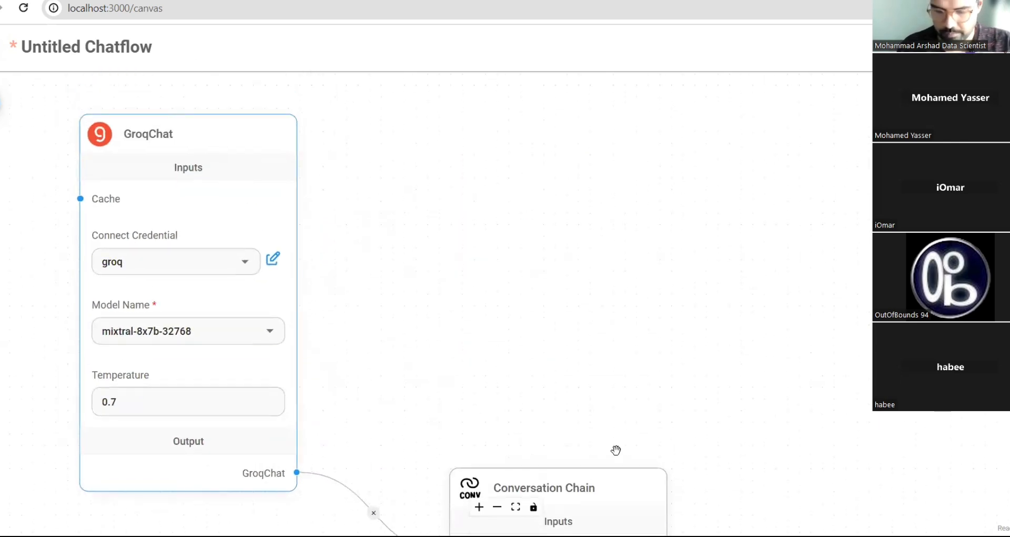
pyautogui.moveTo(503, 475); pyautogui.dragTo(542, 123)
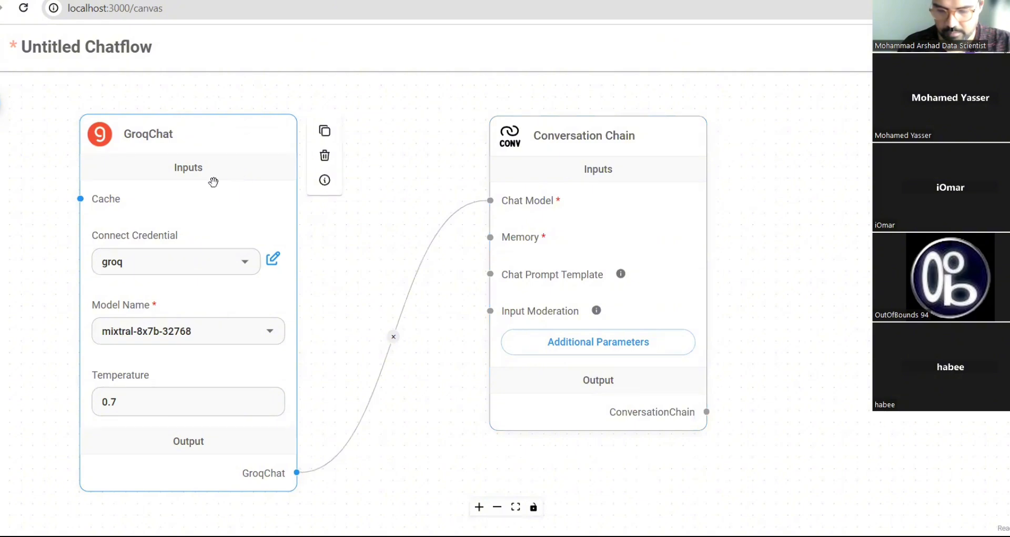
pyautogui.scroll(-5, 496, 287)
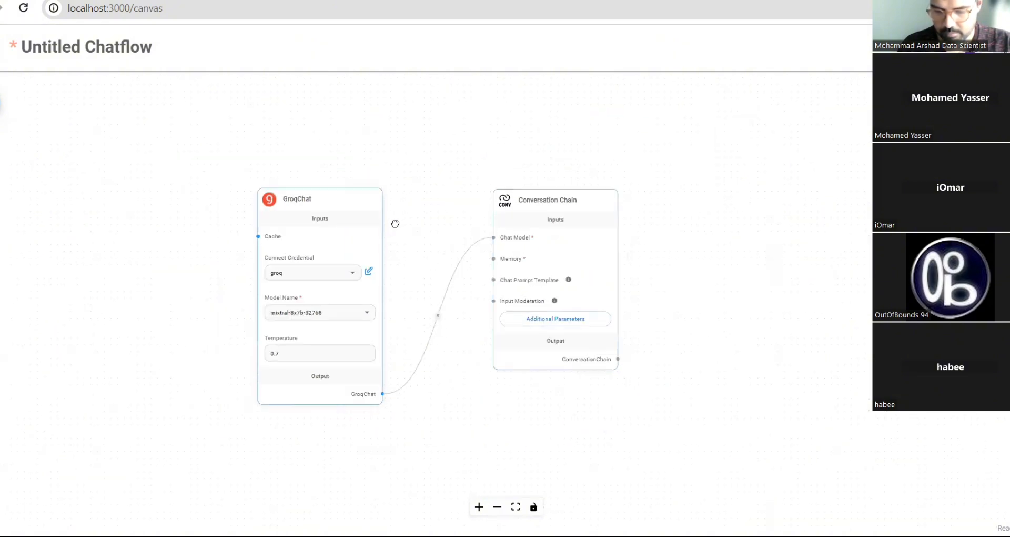
pyautogui.moveTo(350, 158); pyautogui.dragTo(348, 150)
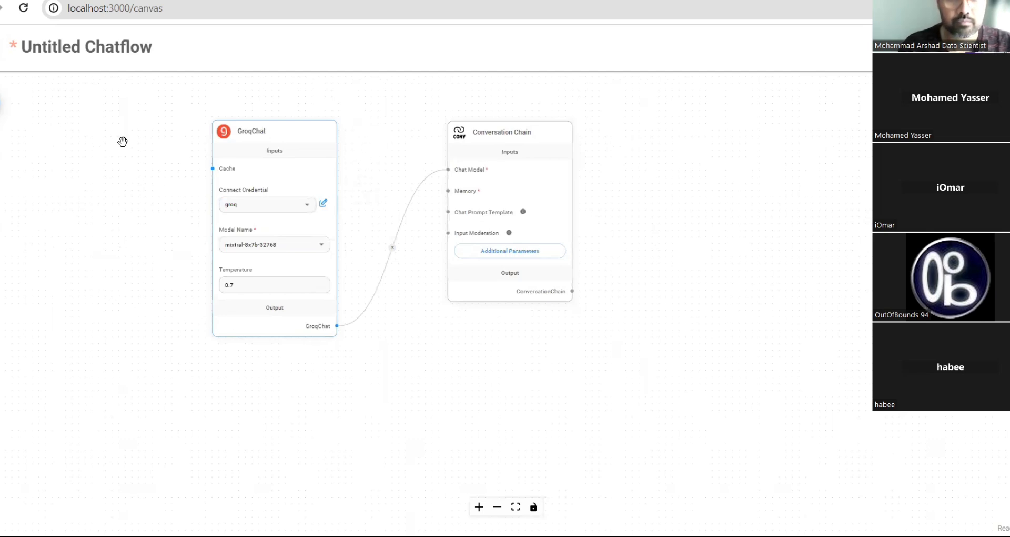
pyautogui.click(1, 101)
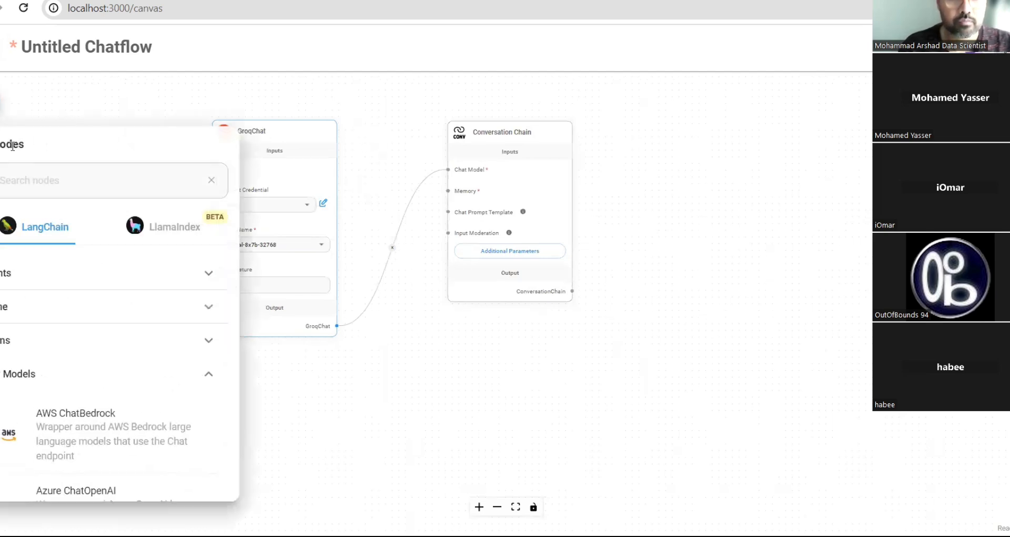
pyautogui.scroll(-8, 50, 364)
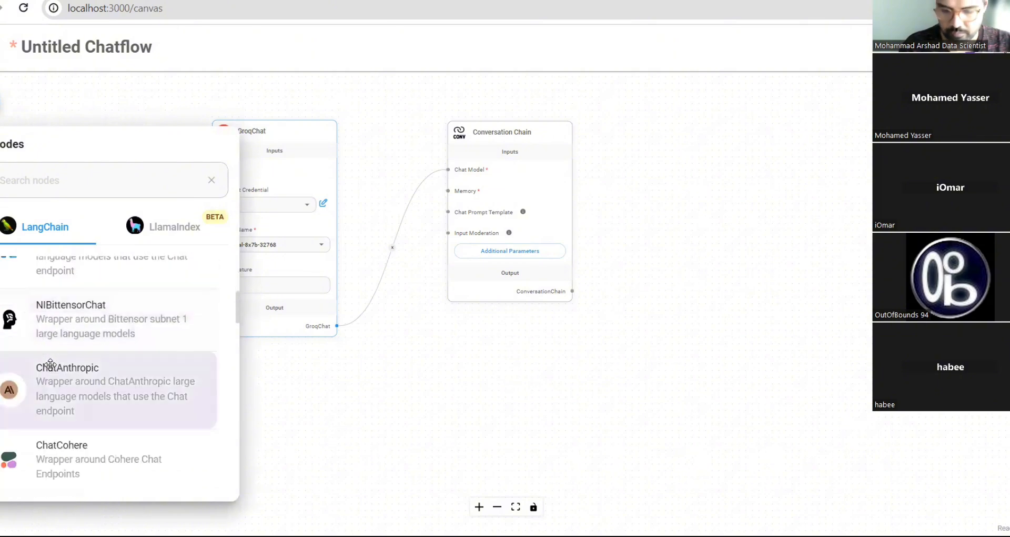
pyautogui.scroll(-3, 50, 364)
pyautogui.scroll(10, 50, 364)
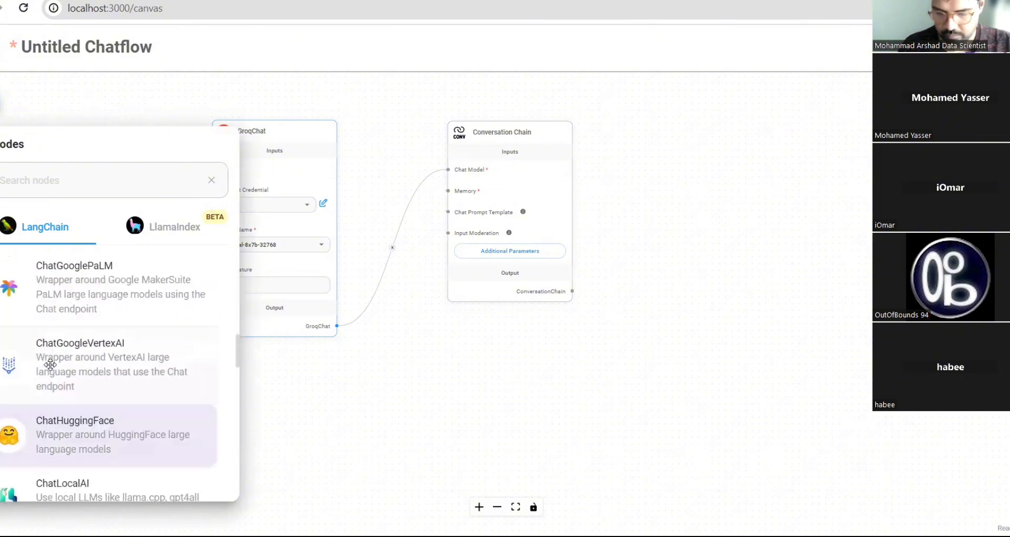
pyautogui.scroll(3, 50, 364)
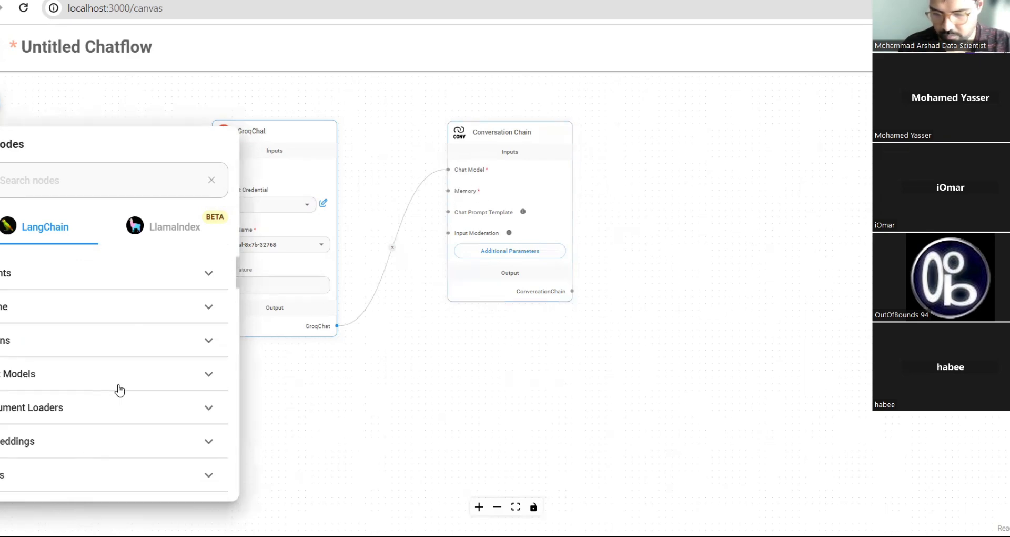
pyautogui.scroll(-3, 120, 389)
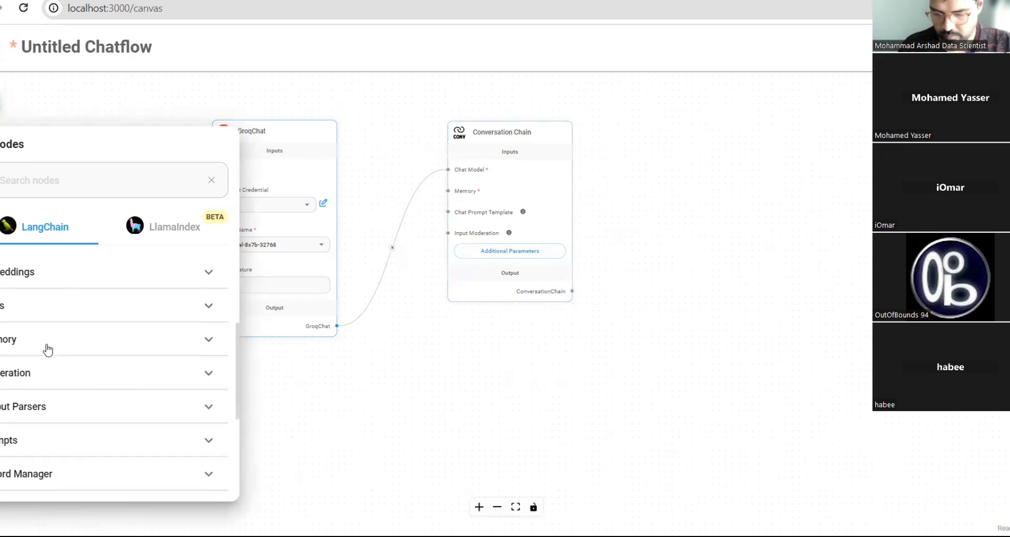
pyautogui.click(48, 349)
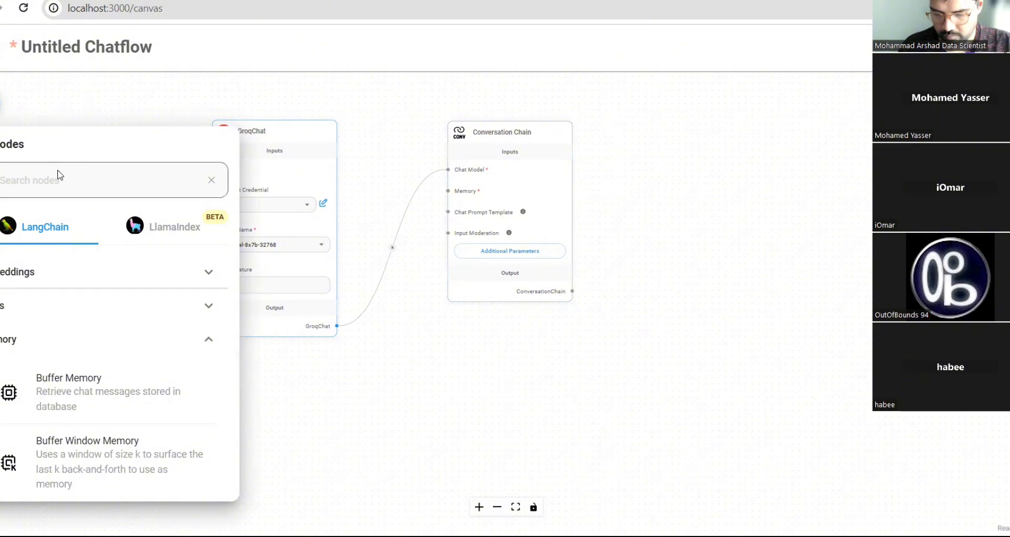
pyautogui.moveTo(68, 149); pyautogui.dragTo(65, 81)
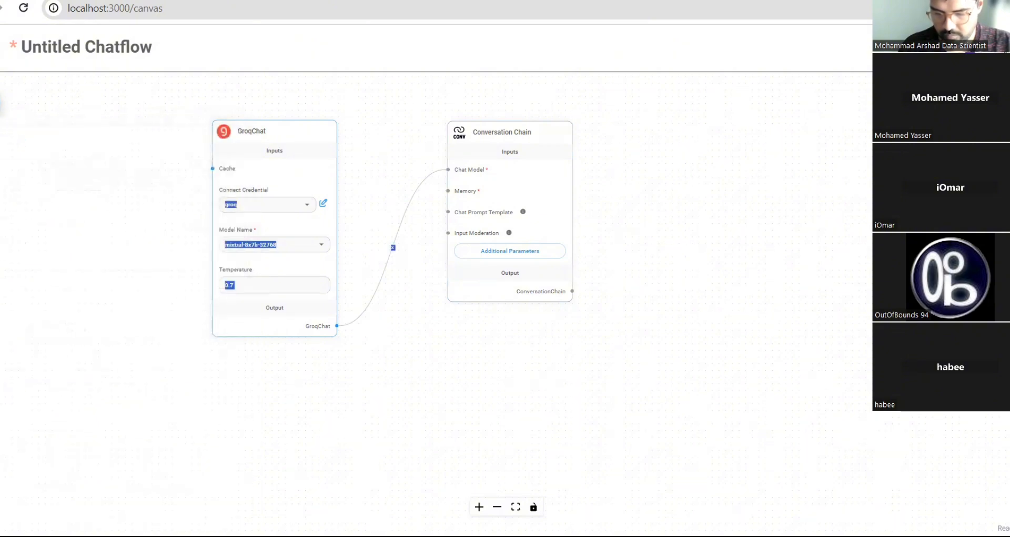
pyautogui.click(1, 104)
pyautogui.scroll(-7, 59, 361)
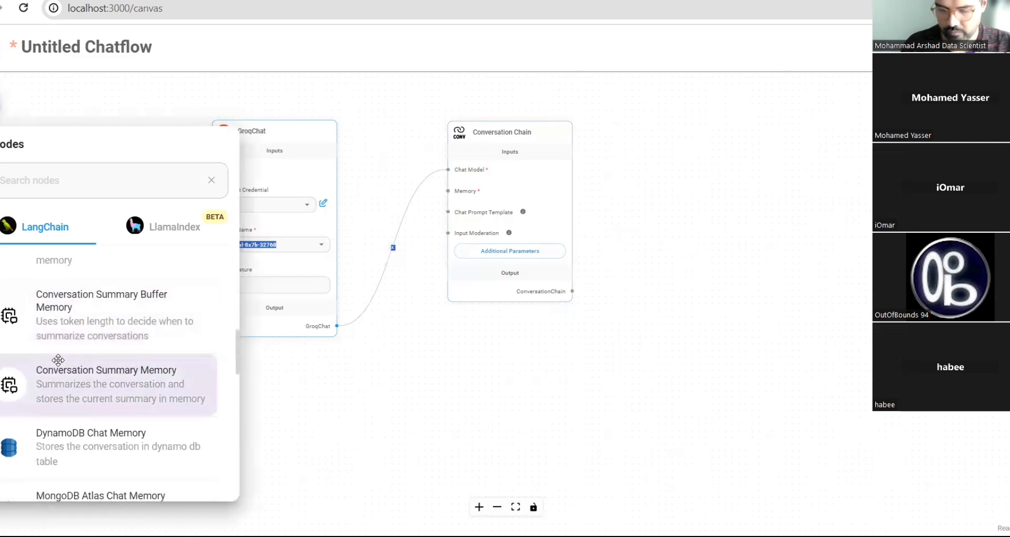
pyautogui.scroll(-1, 58, 360)
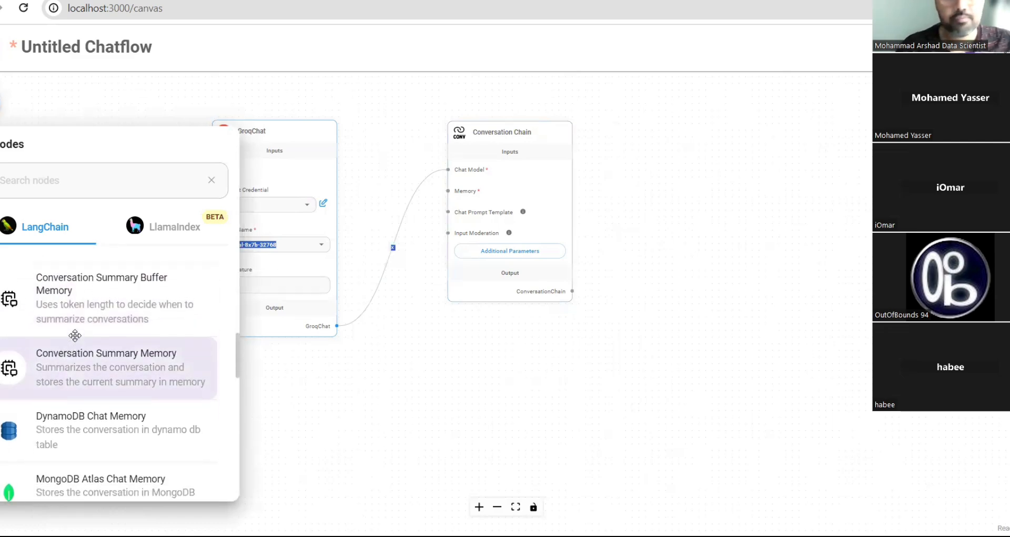
pyautogui.scroll(3, 75, 335)
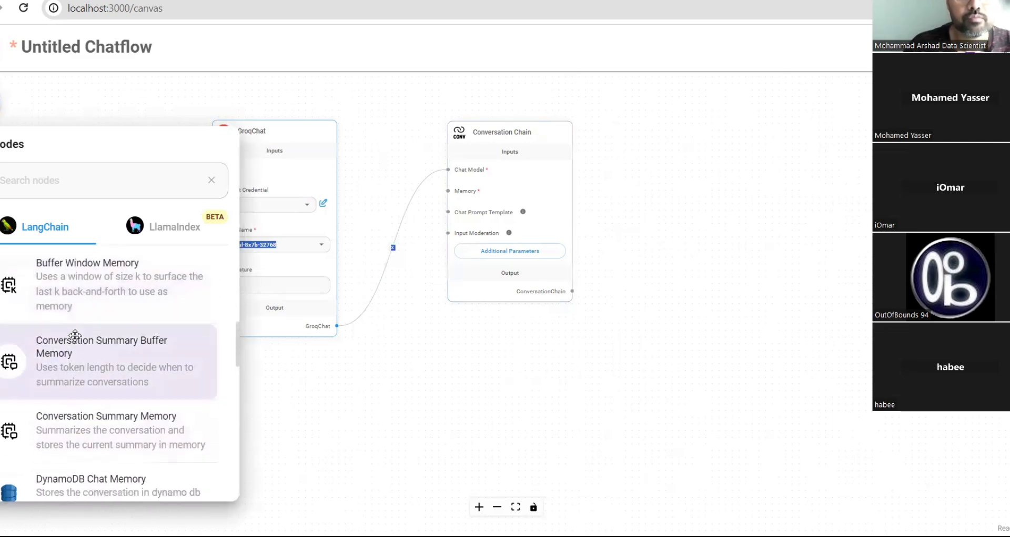
pyautogui.scroll(-3, 74, 335)
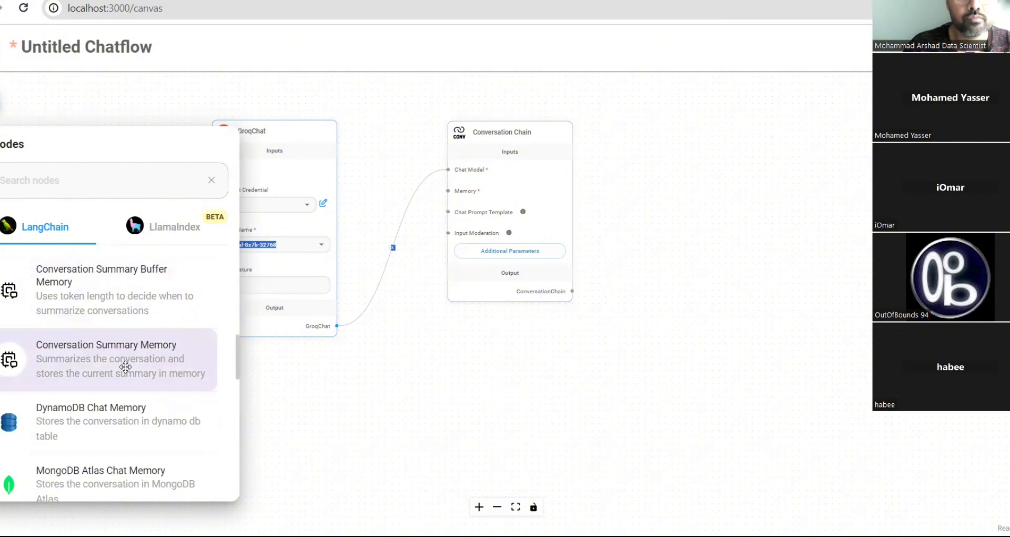
pyautogui.scroll(-4, 126, 371)
pyautogui.scroll(5, 126, 371)
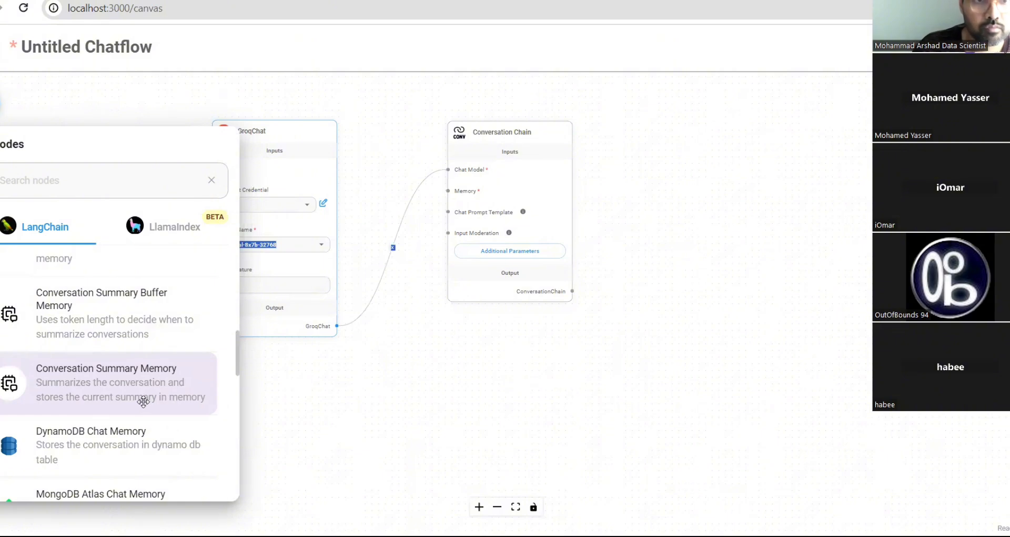
pyautogui.moveTo(147, 390); pyautogui.dragTo(226, 367)
pyautogui.moveTo(404, 380)
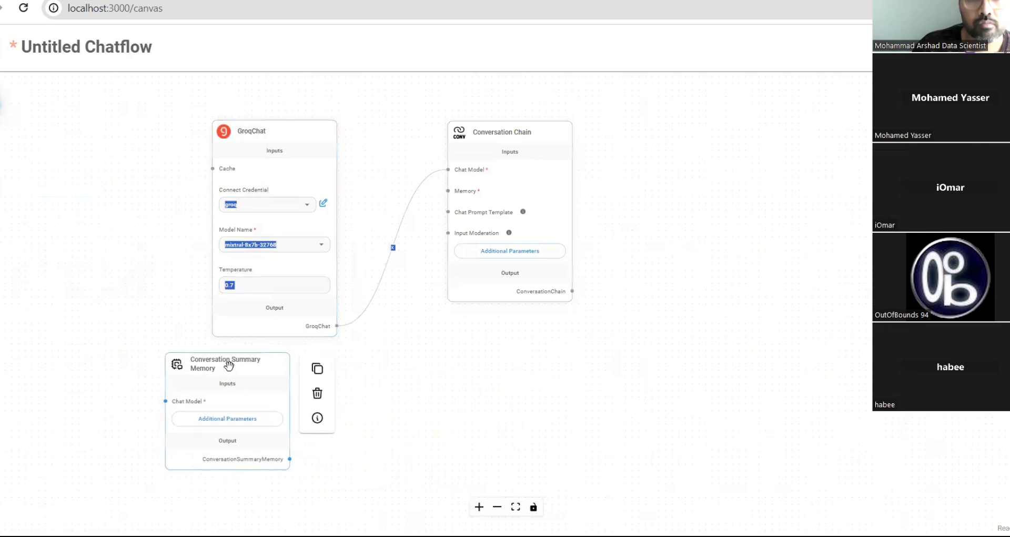
pyautogui.click(318, 395)
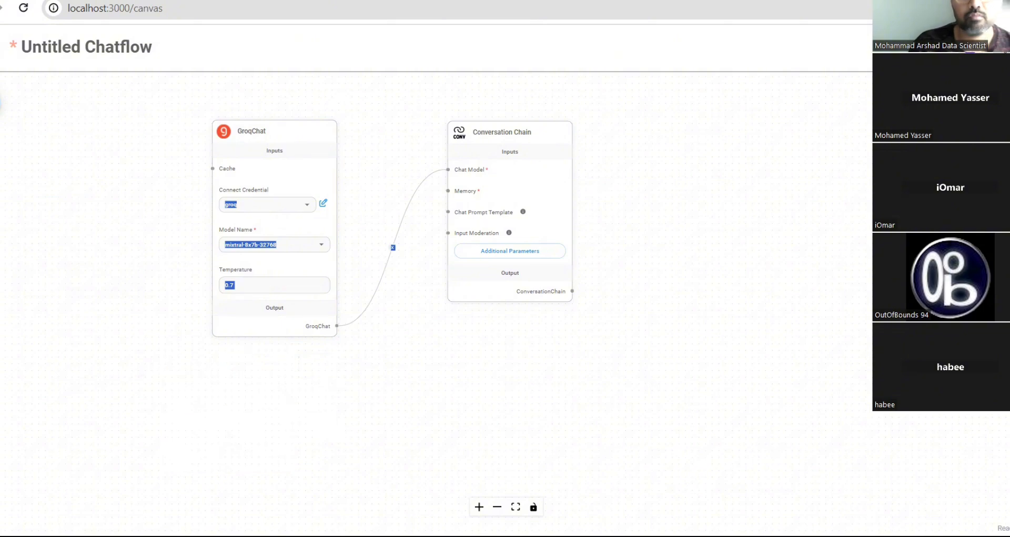
pyautogui.click(6, 106)
pyautogui.scroll(-4, 101, 387)
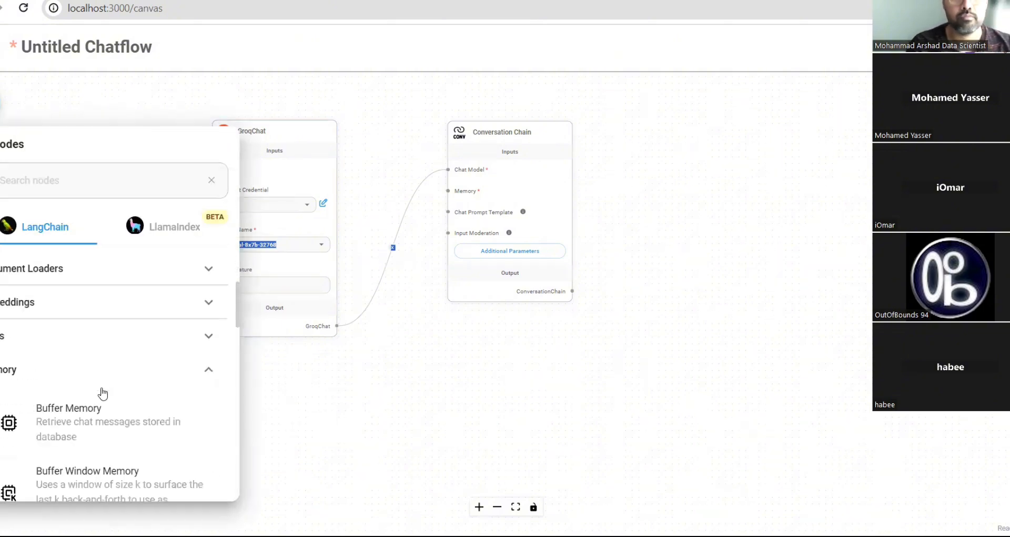
pyautogui.scroll(-1, 101, 387)
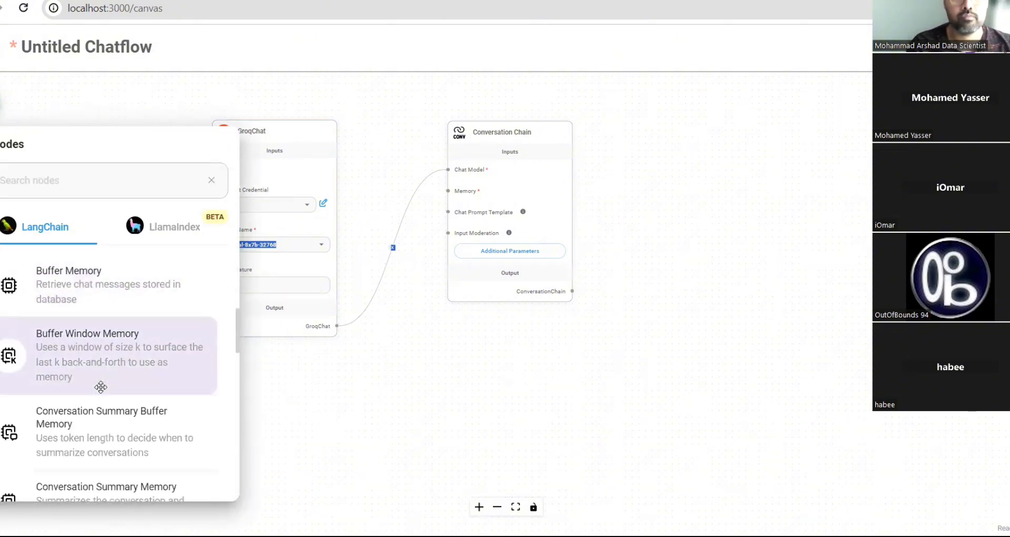
pyautogui.scroll(-1, 101, 387)
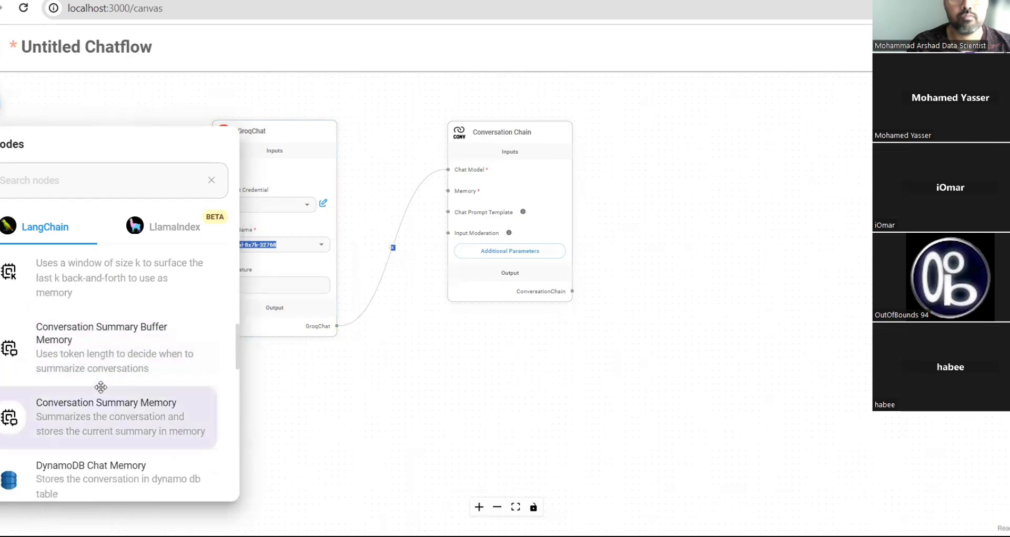
pyautogui.scroll(-1, 101, 387)
pyautogui.scroll(2, 101, 387)
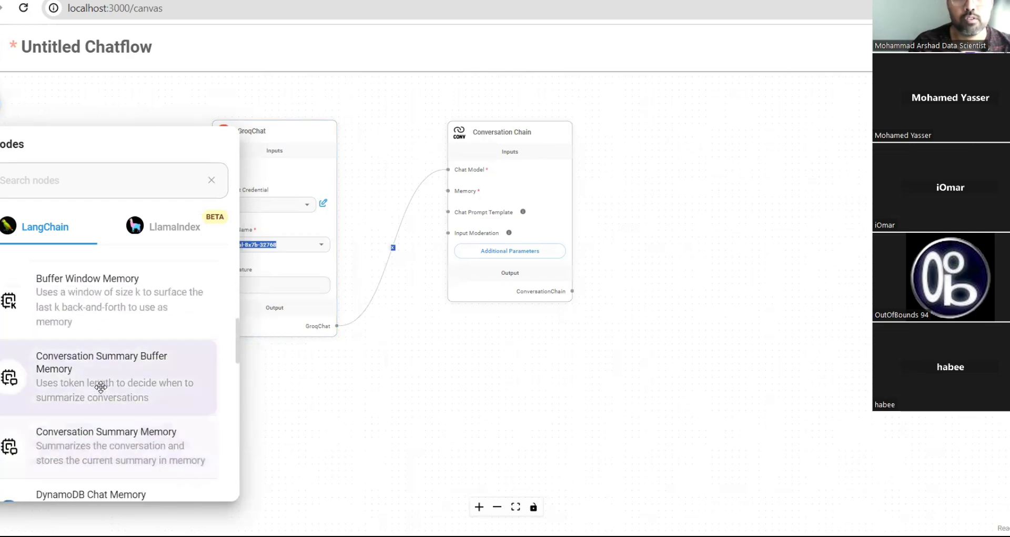
pyautogui.moveTo(95, 388); pyautogui.dragTo(96, 387)
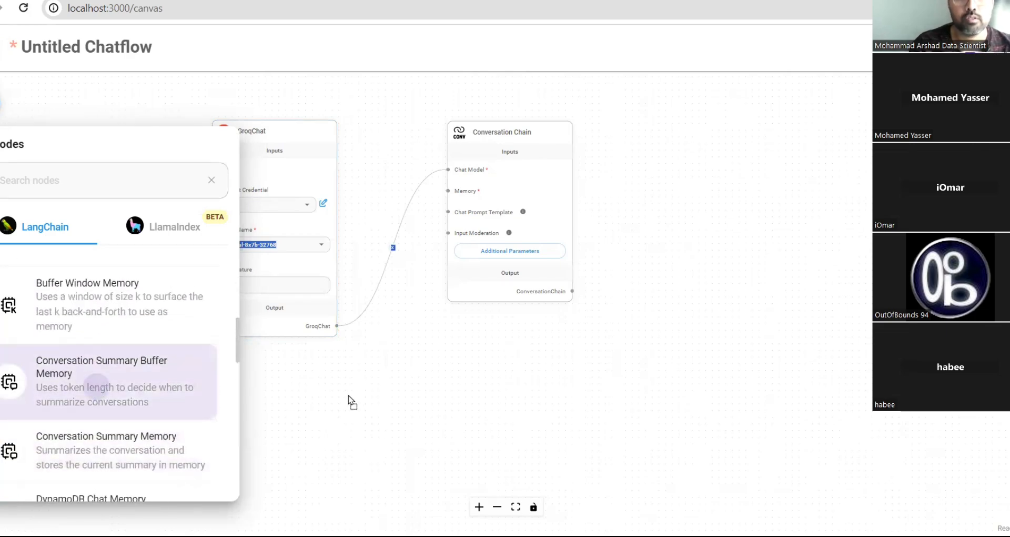
pyautogui.moveTo(350, 401); pyautogui.dragTo(106, 282)
pyautogui.moveTo(350, 374)
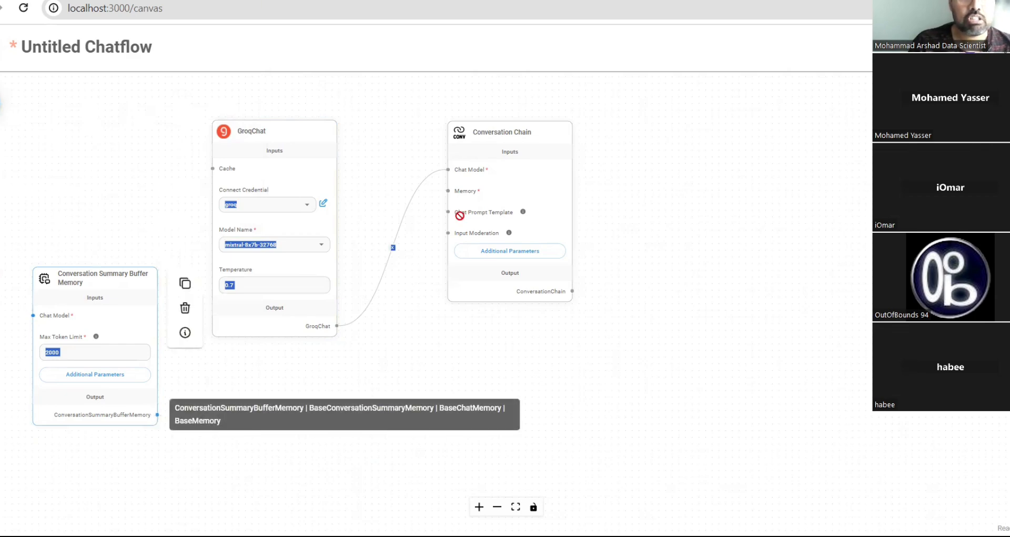
pyautogui.moveTo(453, 213); pyautogui.dragTo(185, 309)
# - Replace the Conversation Summary Buffer Memory node with Buffer Memory wired to the chain's Memory input
pyautogui.click(185, 310)
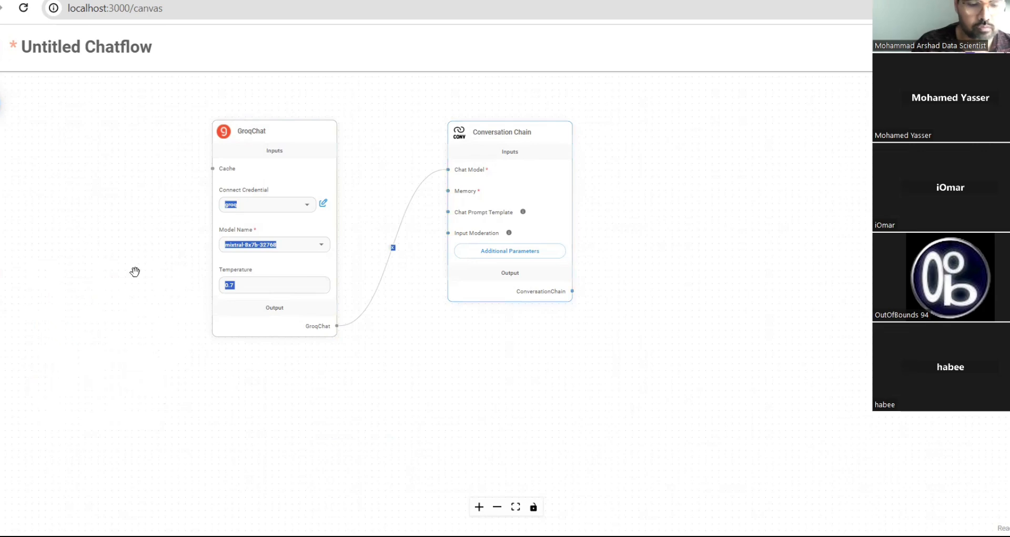
pyautogui.click(1, 104)
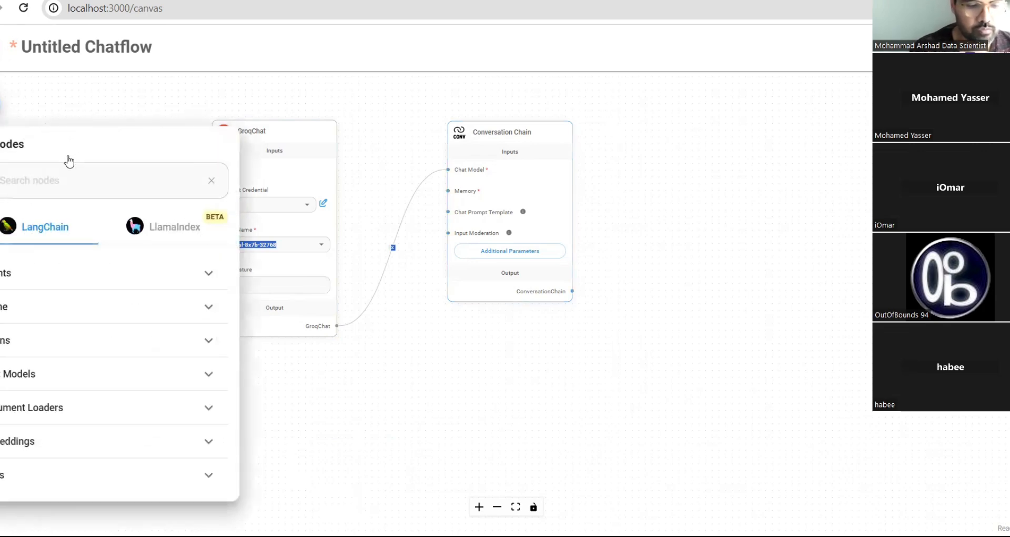
pyautogui.scroll(-3, 50, 457)
pyautogui.scroll(-1, 50, 455)
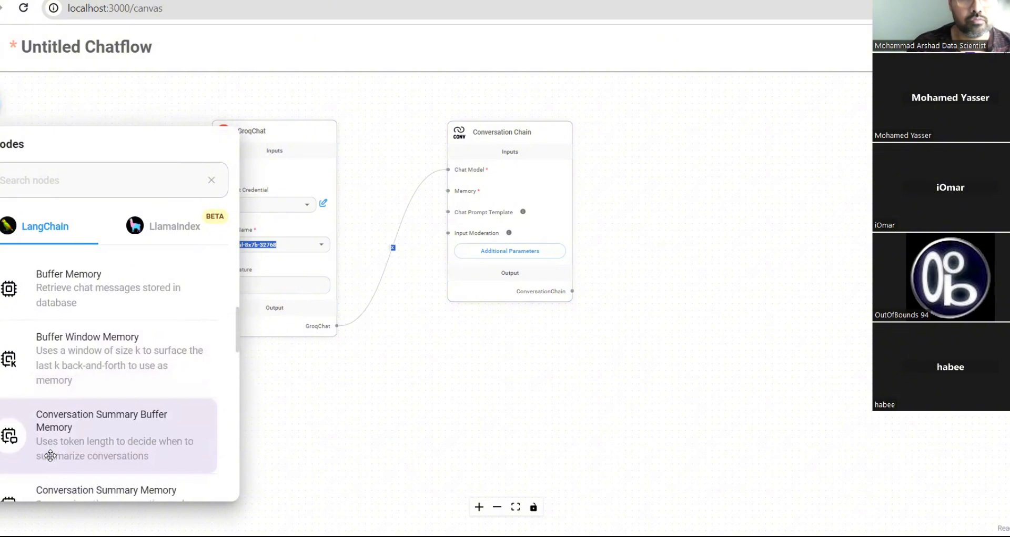
pyautogui.scroll(-1, 50, 455)
pyautogui.scroll(-6, 50, 455)
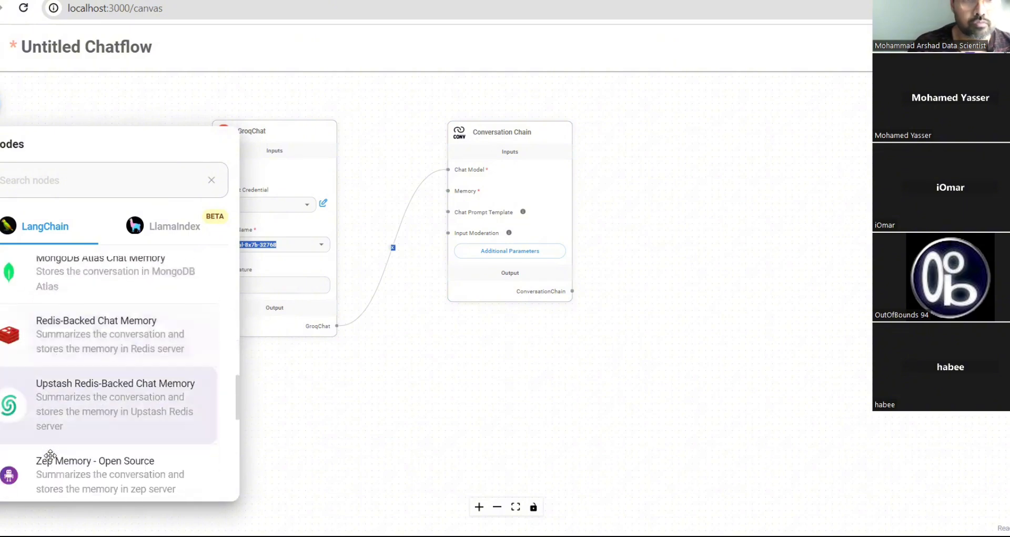
pyautogui.scroll(4, 50, 455)
pyautogui.scroll(6, 50, 455)
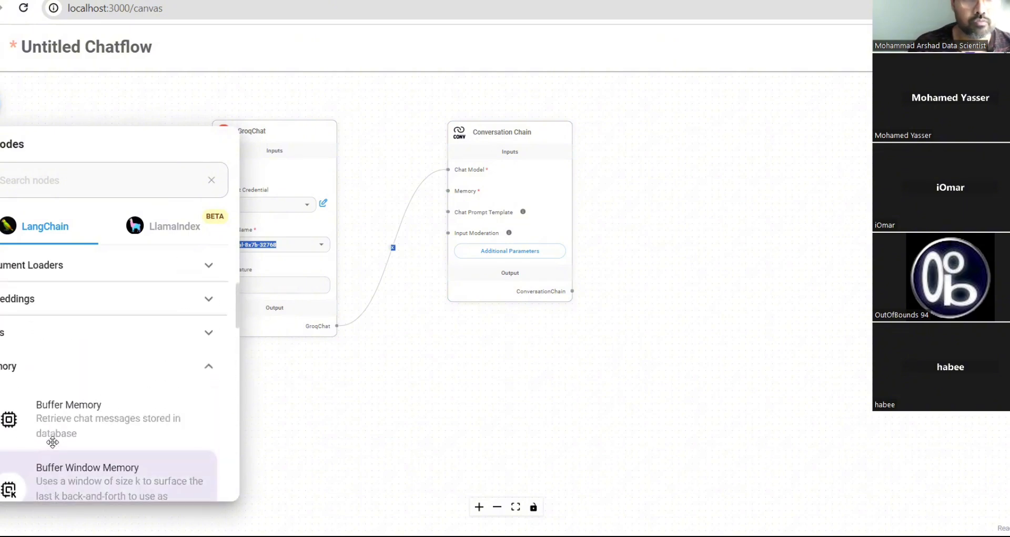
pyautogui.click(57, 422)
pyautogui.moveTo(406, 387); pyautogui.dragTo(408, 387)
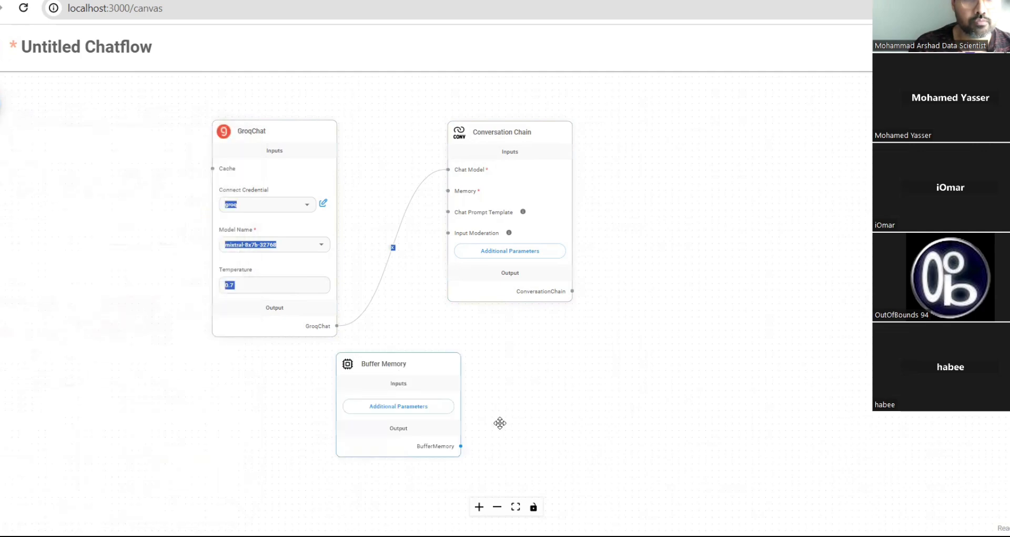
pyautogui.moveTo(461, 446)
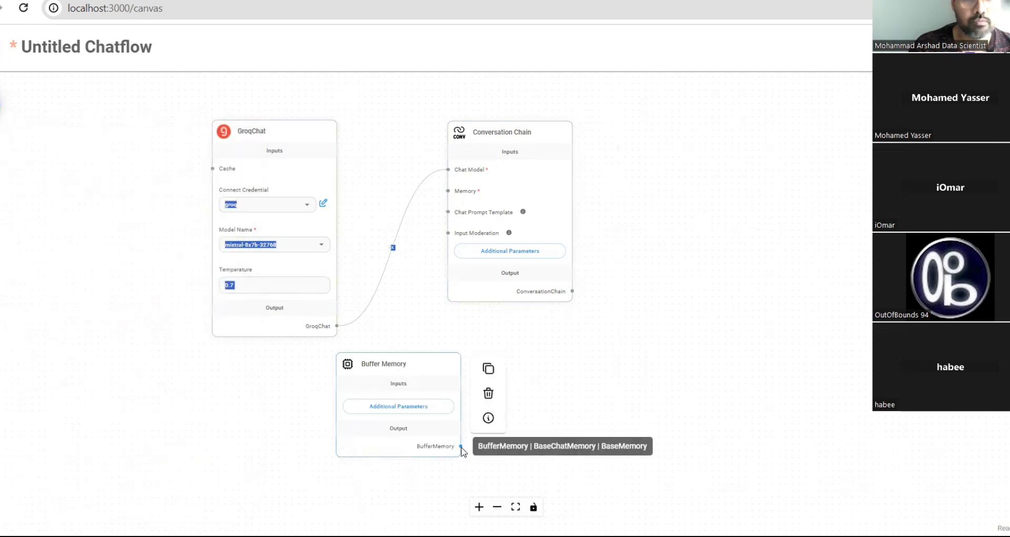
pyautogui.moveTo(461, 447); pyautogui.dragTo(447, 191)
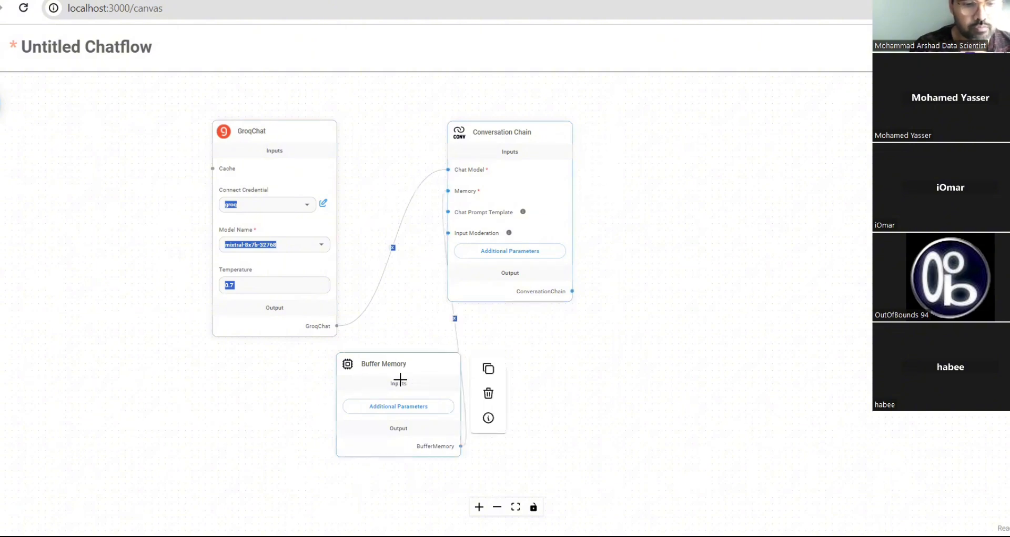
# - Rearrange Buffer Memory, GroqChat and Conversation Chain side by side and centre them on the canvas
pyautogui.moveTo(396, 364); pyautogui.dragTo(210, 362)
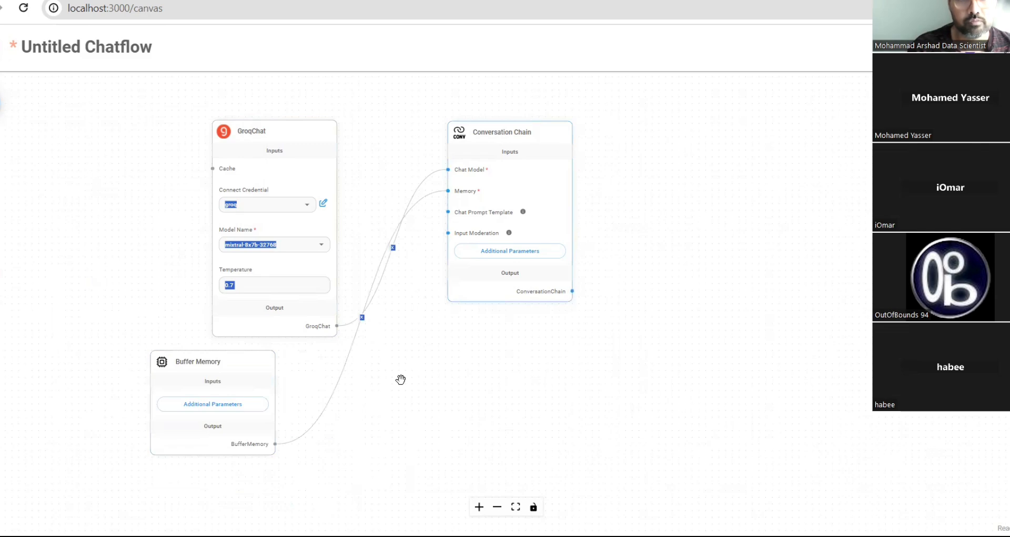
pyautogui.moveTo(489, 128); pyautogui.dragTo(579, 174)
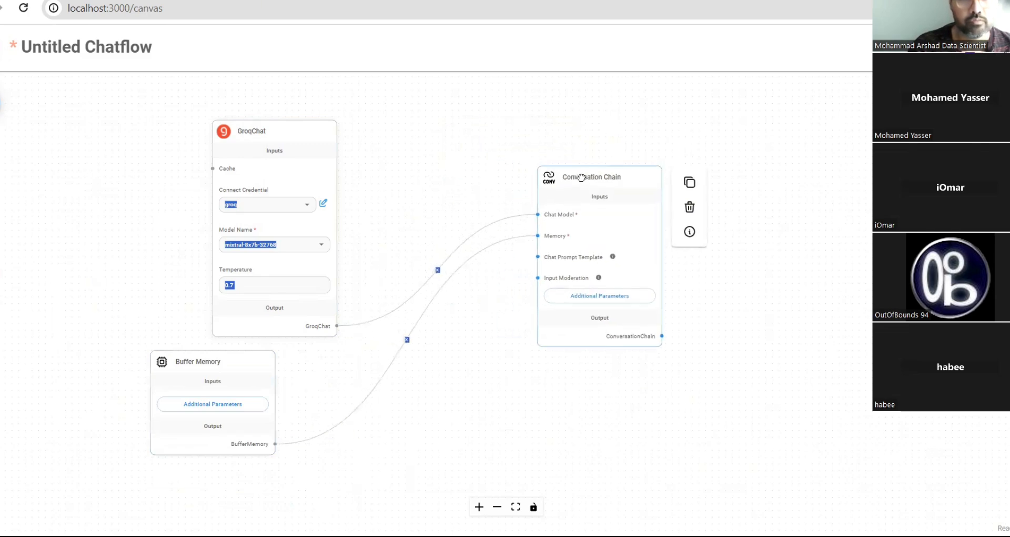
pyautogui.moveTo(309, 128); pyautogui.dragTo(304, 205)
pyautogui.moveTo(617, 372); pyautogui.dragTo(539, 191)
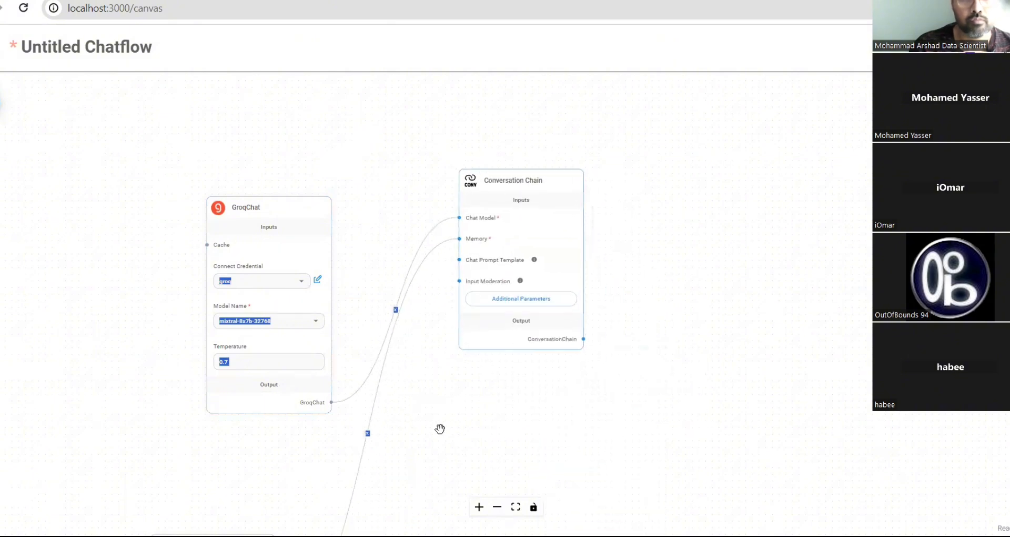
pyautogui.scroll(-5, 433, 386)
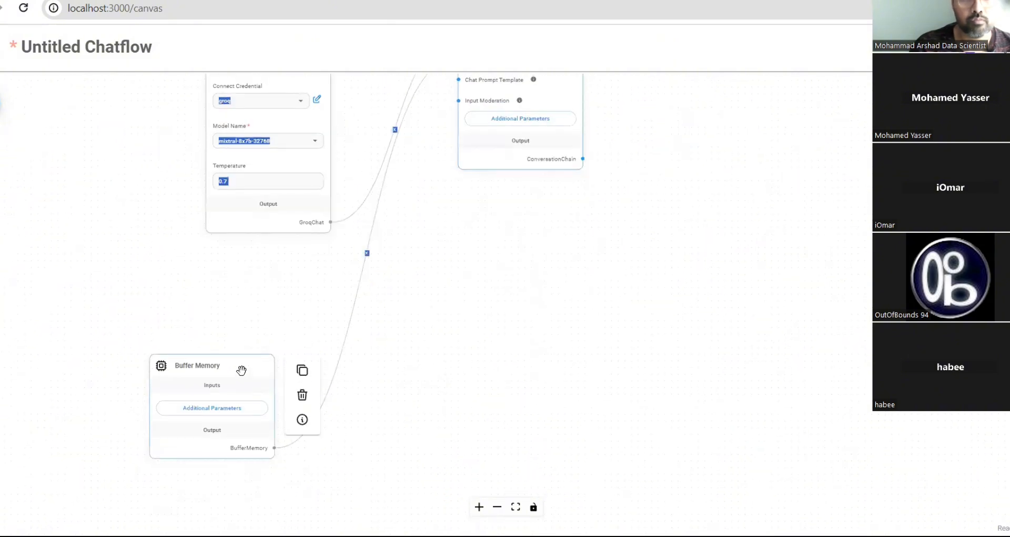
pyautogui.moveTo(263, 366); pyautogui.dragTo(460, 248)
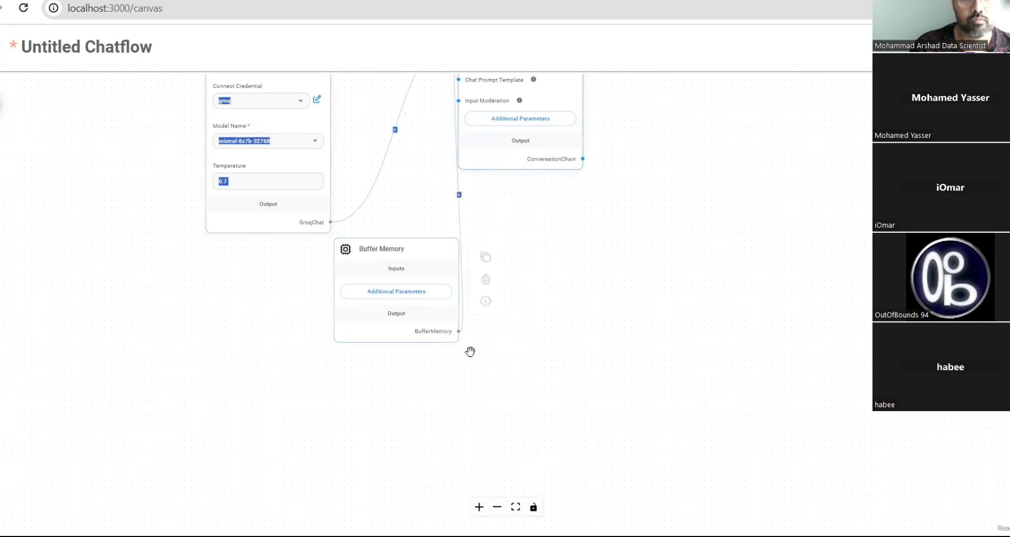
pyautogui.moveTo(380, 309)
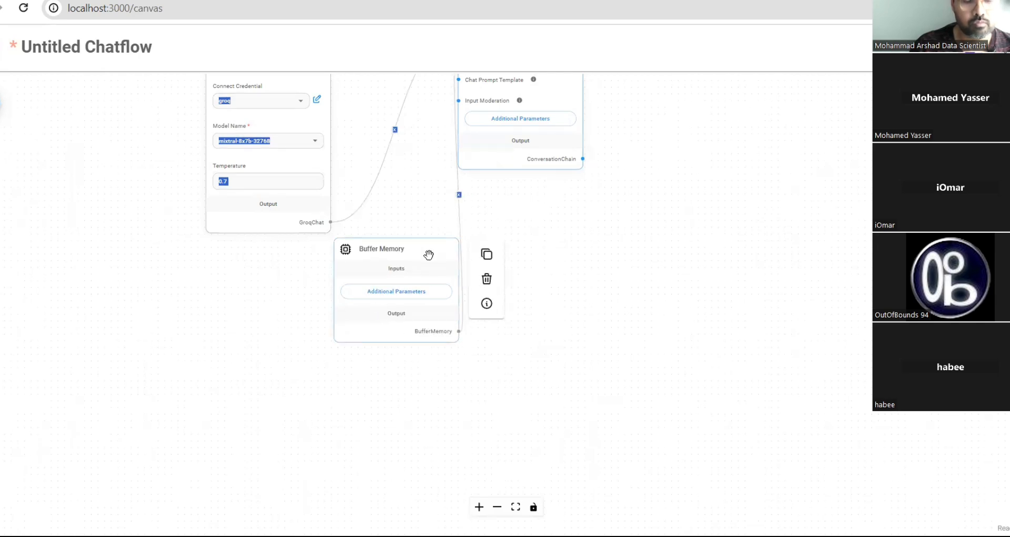
pyautogui.moveTo(428, 255); pyautogui.dragTo(147, 111)
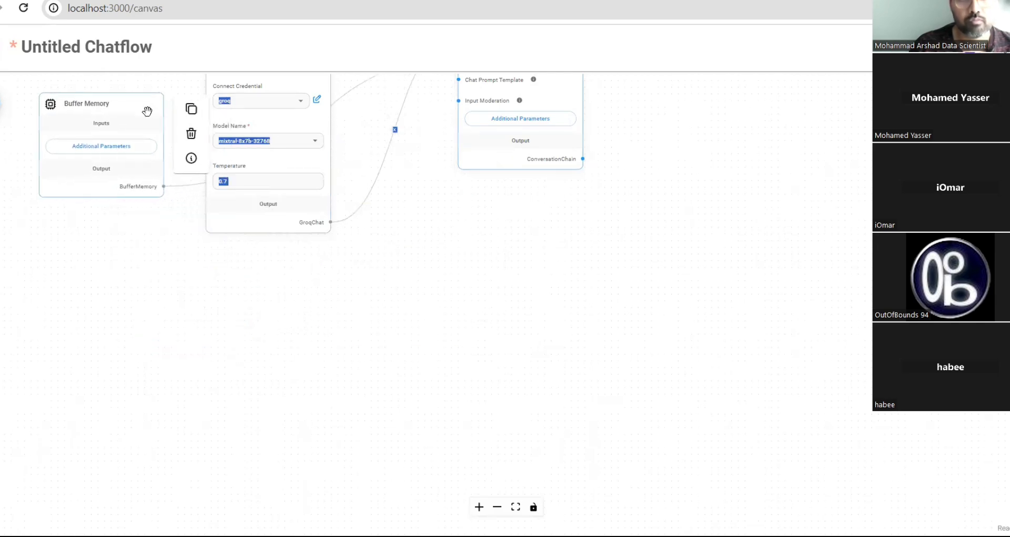
pyautogui.scroll(3, 410, 183)
pyautogui.scroll(-3, 410, 182)
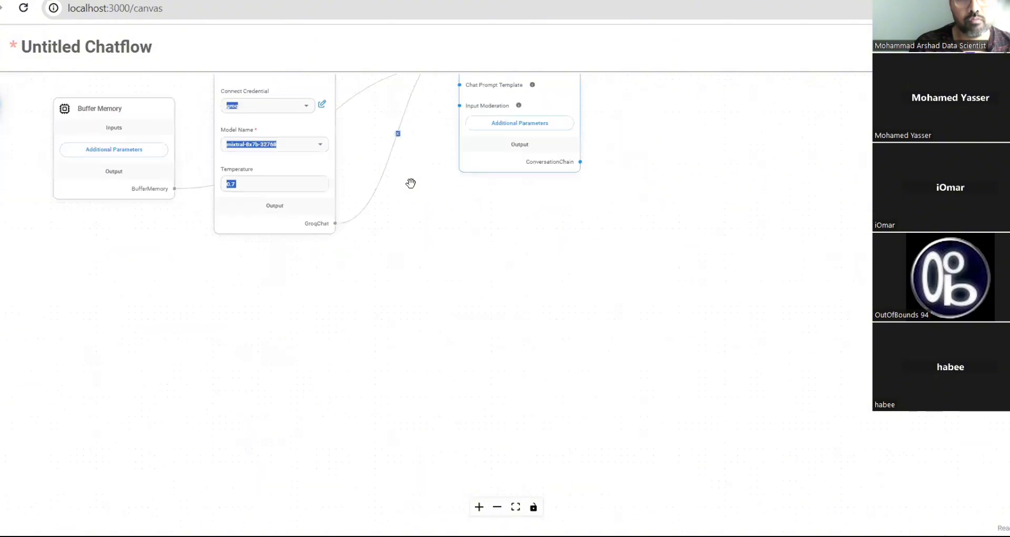
pyautogui.moveTo(661, 166); pyautogui.dragTo(708, 295)
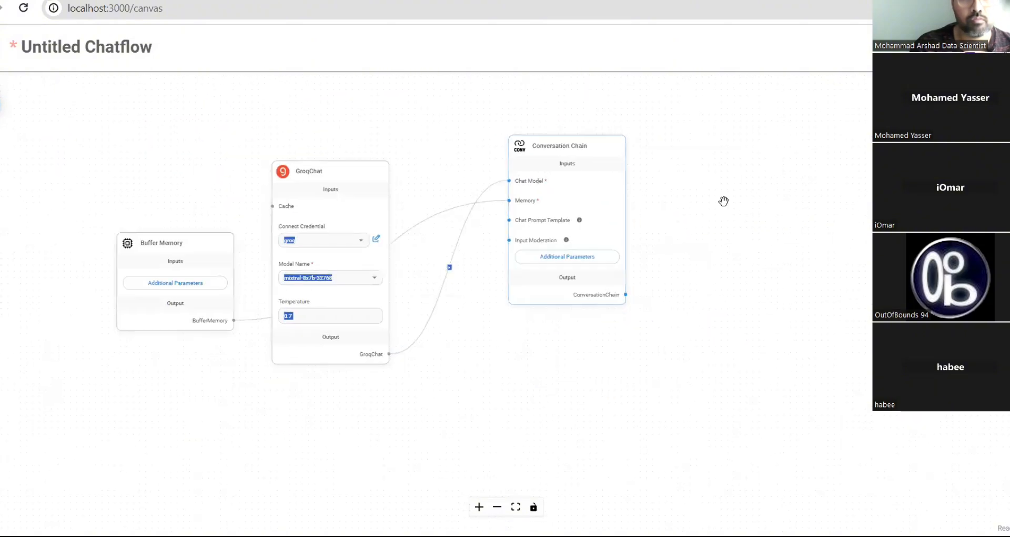
# - Save the new chatflow under the name 'groq-chat'
pyautogui.click(970, 46)
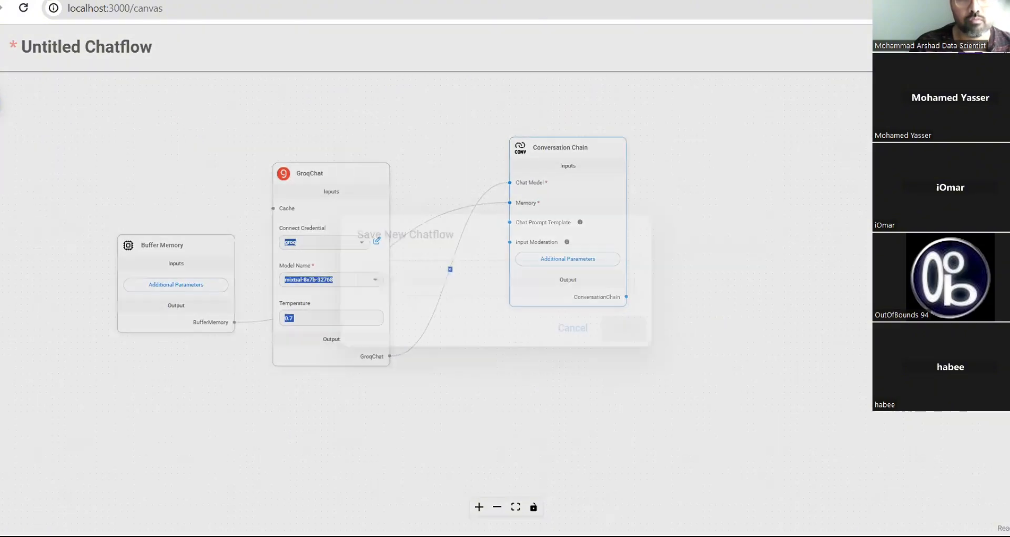
pyautogui.click(479, 280)
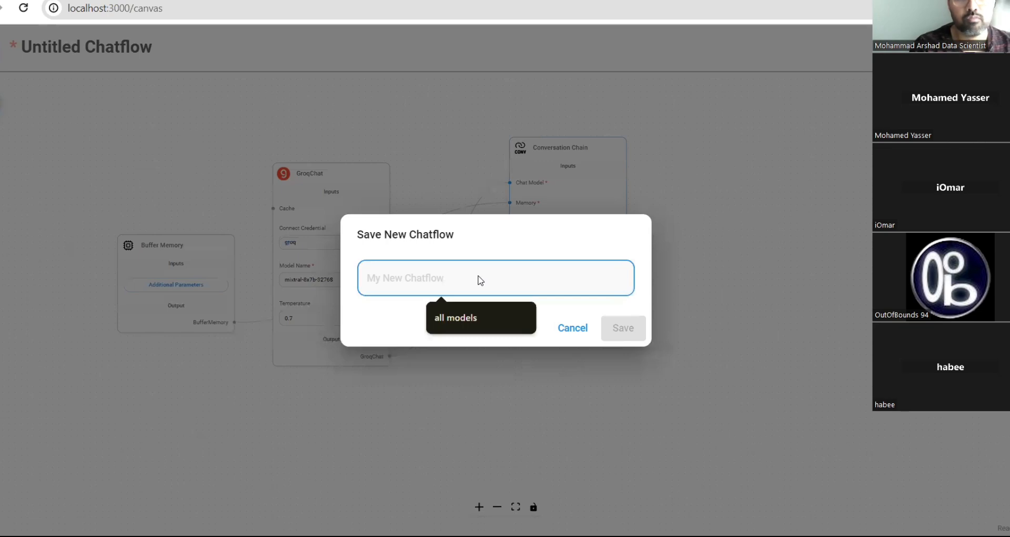
pyautogui.write('groq-chat')
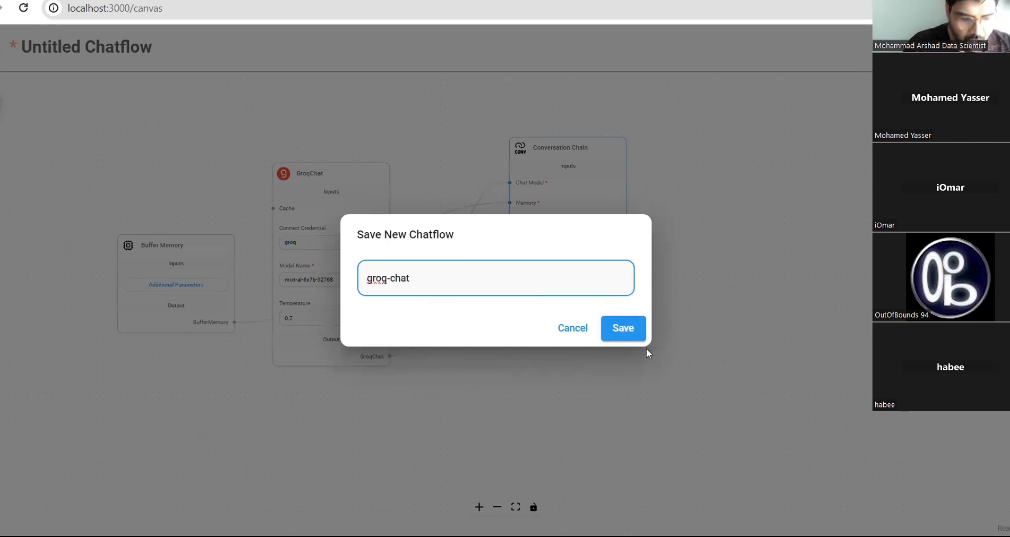
pyautogui.click(626, 324)
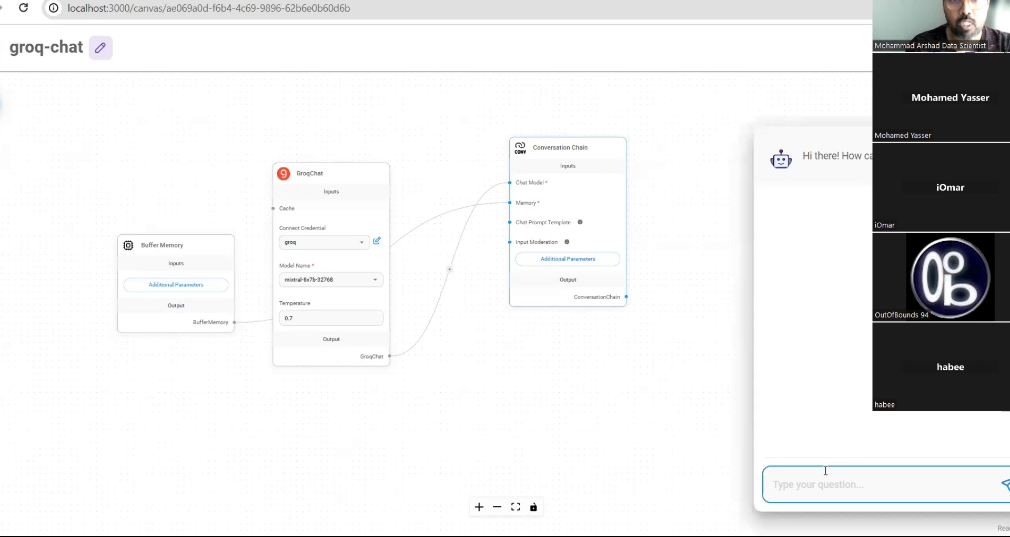
# - Send 'hi' to the groq-chat bot and begin drafting a follow-up message
pyautogui.write('hi')
pyautogui.press('Return')
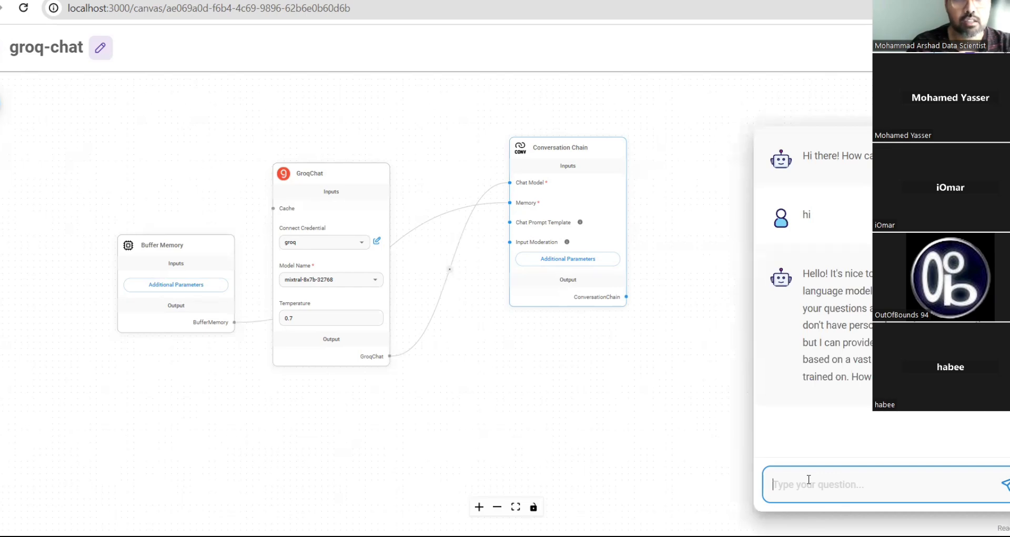
pyautogui.write('here iam')
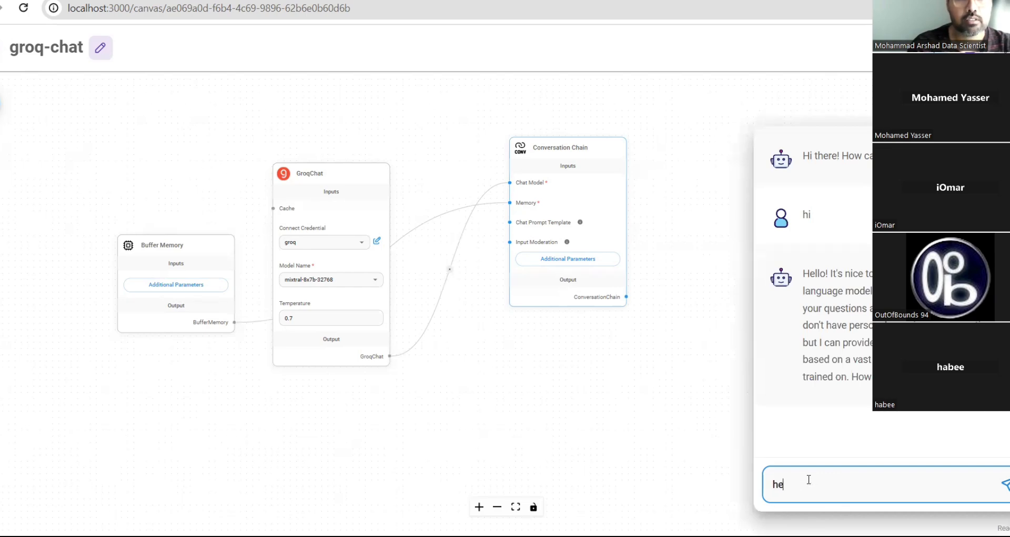
pyautogui.press('BackSpace')
pyautogui.press('BackSpace')
pyautogui.write('ma')
pyautogui.press('BackSpace')
pyautogui.press('BackSpace')
pyautogui.press('BackSpace')
pyautogui.press('BackSpace')
pyautogui.press('BackSpace')
pyautogui.press('BackSpace')
pyautogui.press('BackSpace')
pyautogui.press('BackSpace')
pyautogui.press('BackSpace')
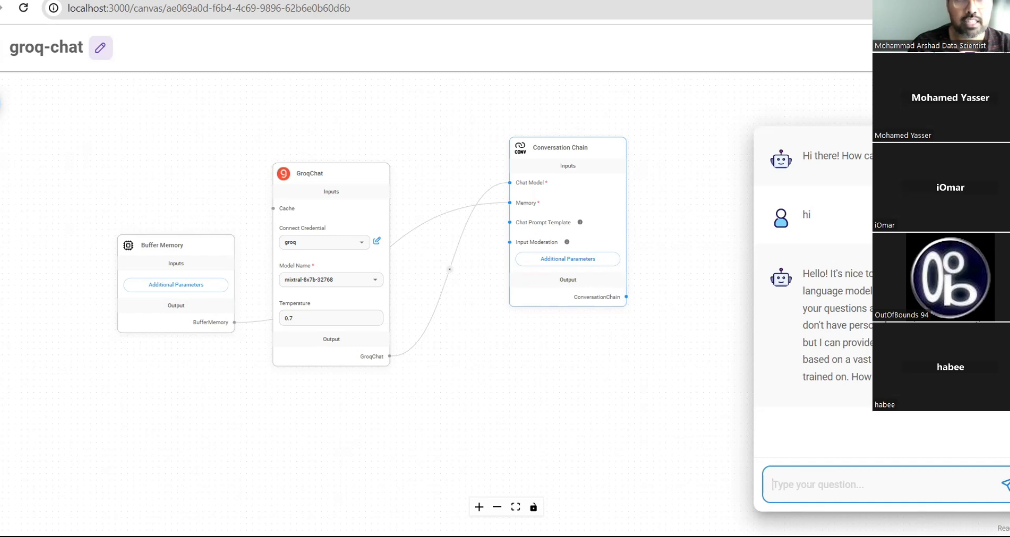
# - Expand the test chat to a larger view, then close it to return to the canvas
pyautogui.click(919, 102)
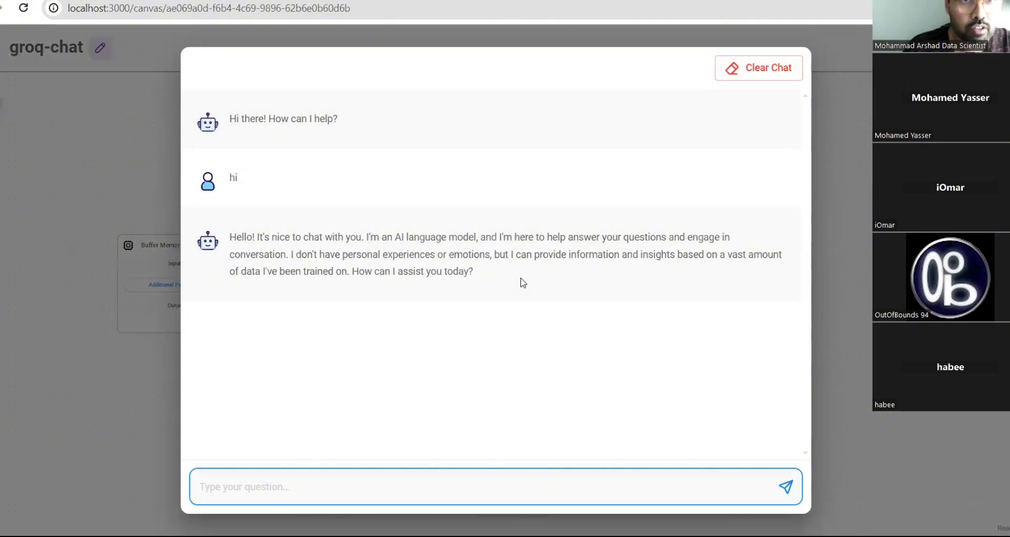
pyautogui.click(350, 477)
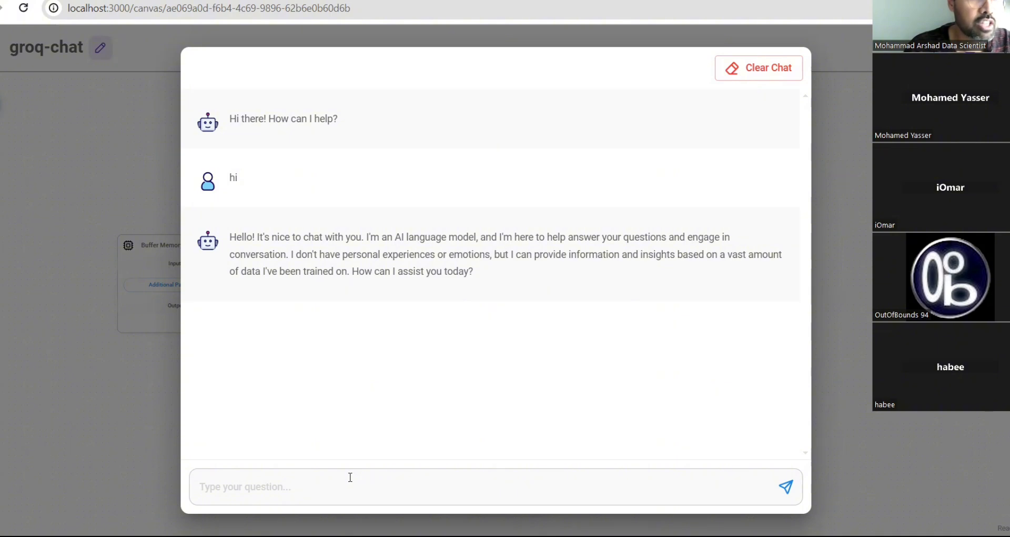
pyautogui.click(109, 192)
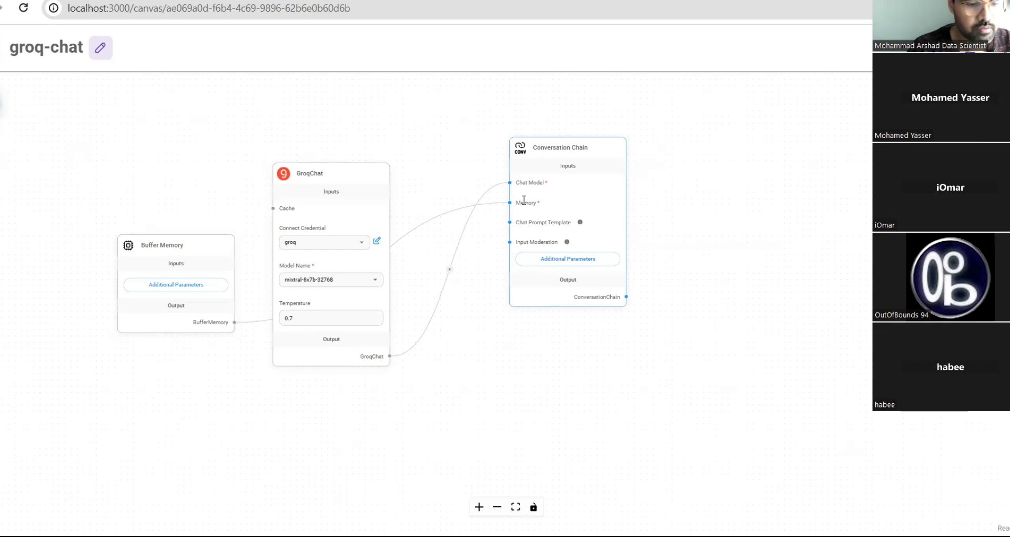
# - Move GroqChat up and left, and place Buffer Memory right and down beneath it
pyautogui.moveTo(346, 182)
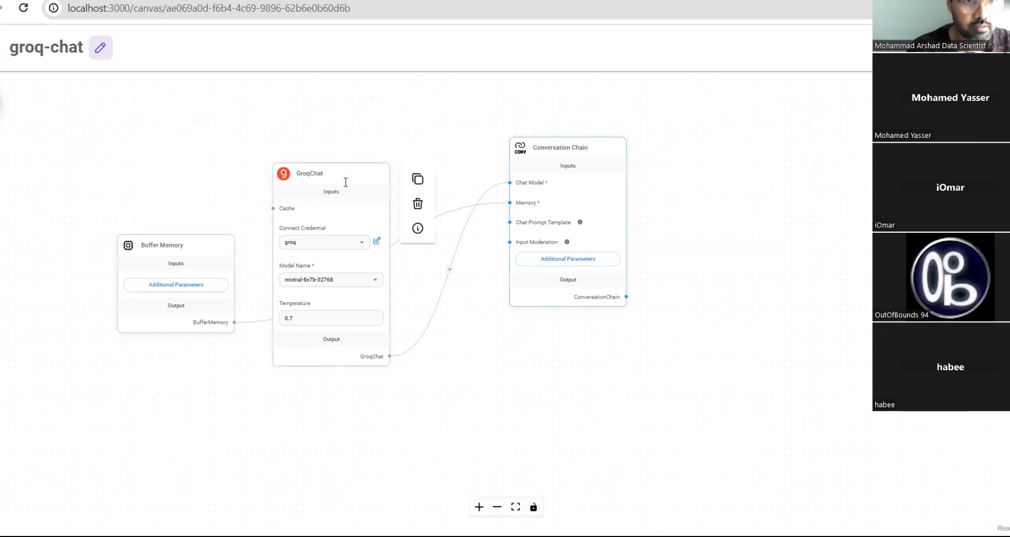
pyautogui.moveTo(343, 181); pyautogui.dragTo(261, 110)
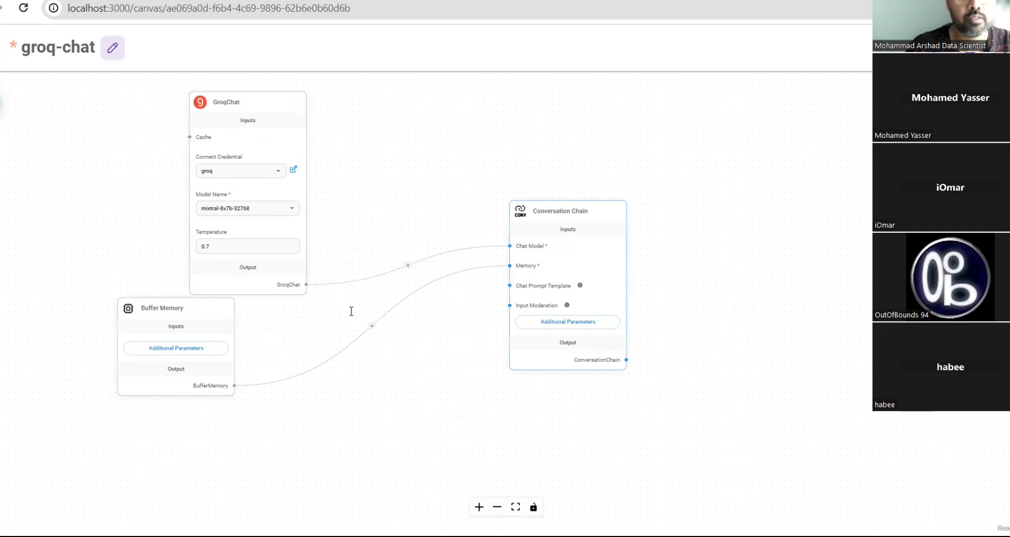
pyautogui.moveTo(570, 242)
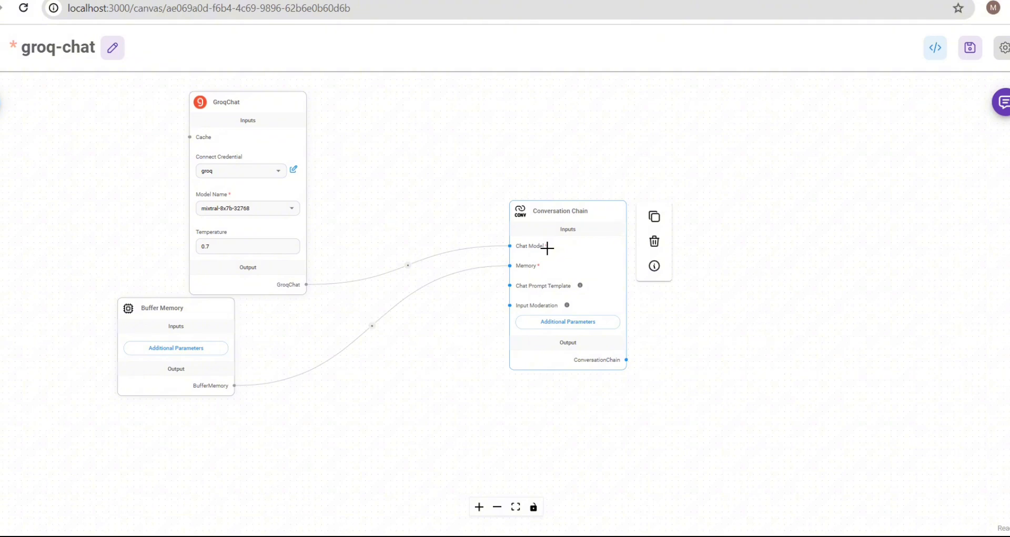
pyautogui.moveTo(223, 131)
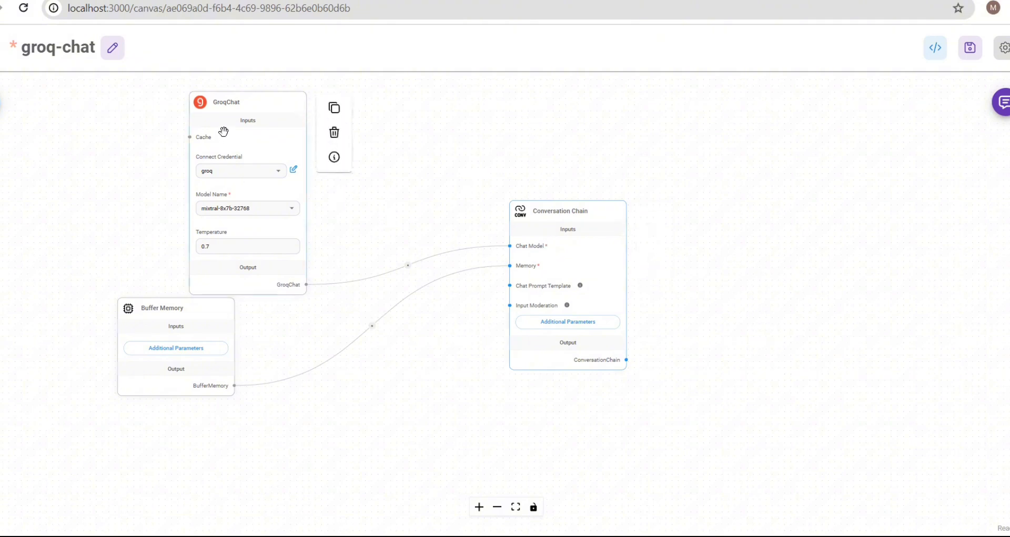
pyautogui.moveTo(232, 322)
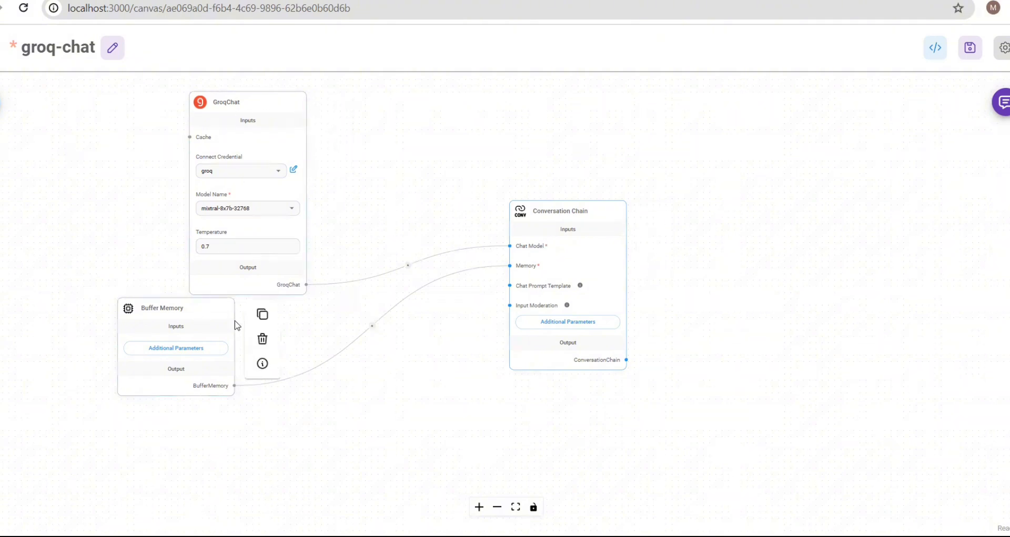
pyautogui.moveTo(223, 338); pyautogui.dragTo(252, 331)
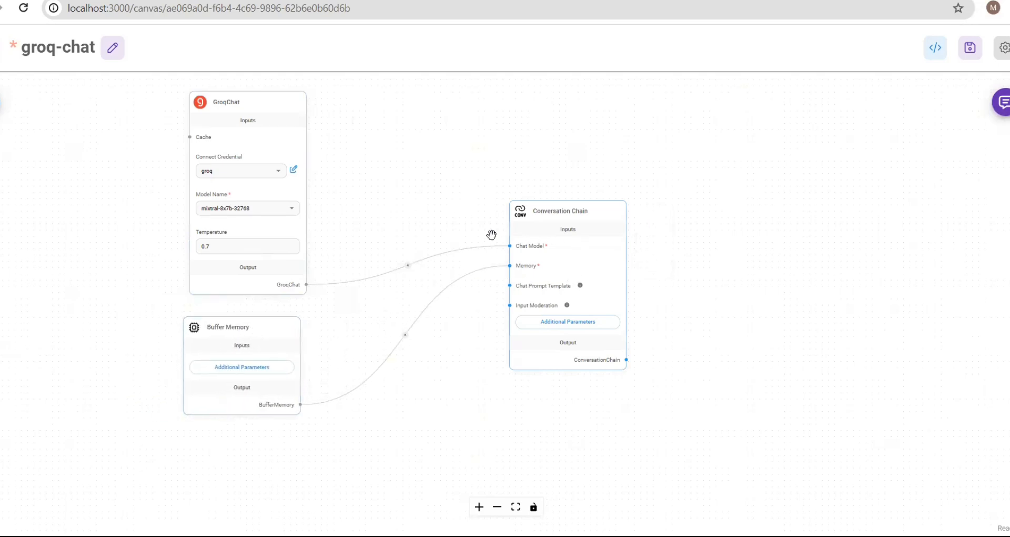
pyautogui.moveTo(552, 207)
# - Delete both old links, rewire GroqChat to Chat Model and Buffer Memory to Memory, and save
pyautogui.click(410, 266)
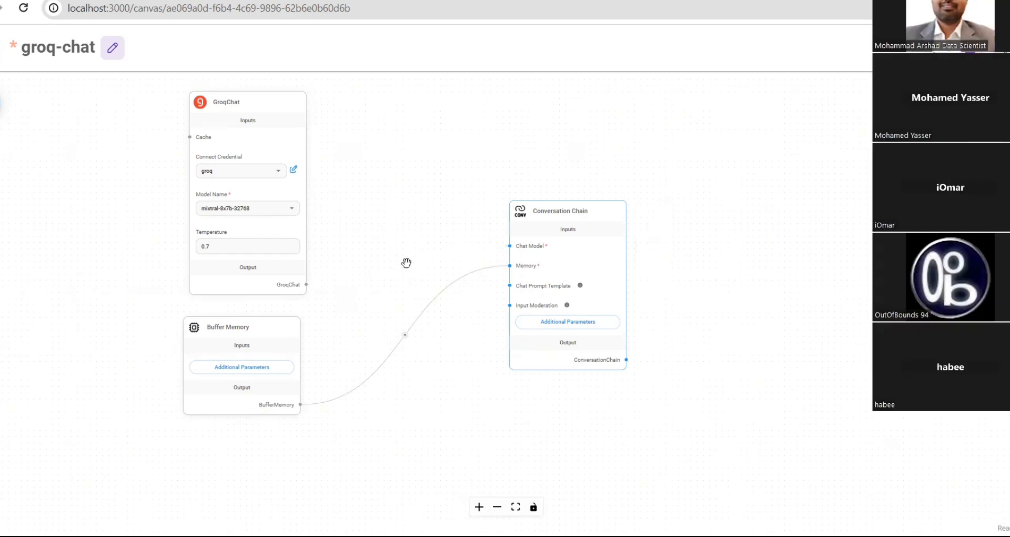
pyautogui.click(405, 336)
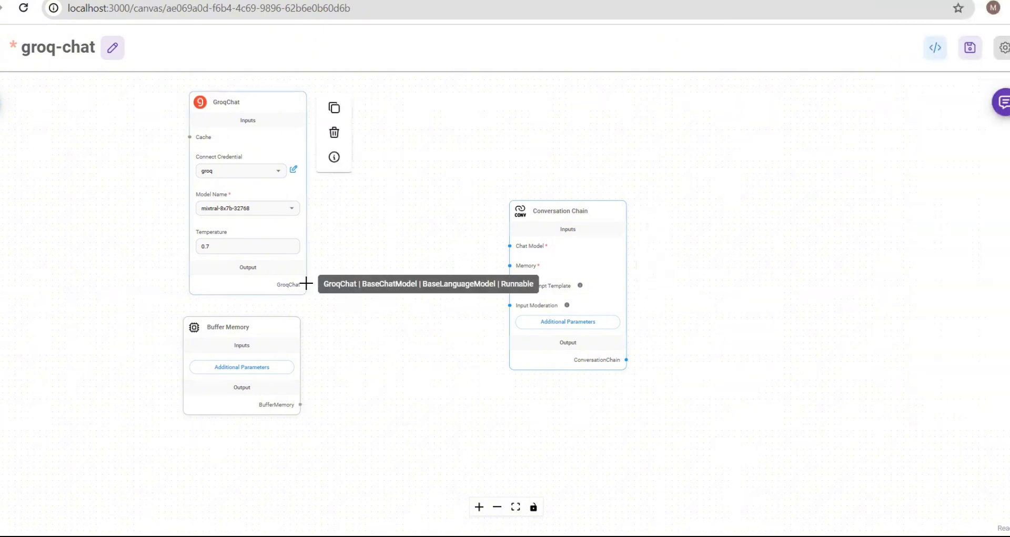
pyautogui.moveTo(306, 284)
pyautogui.mouseDown()
pyautogui.moveTo(440, 268)
pyautogui.moveTo(510, 246)
pyautogui.mouseUp()
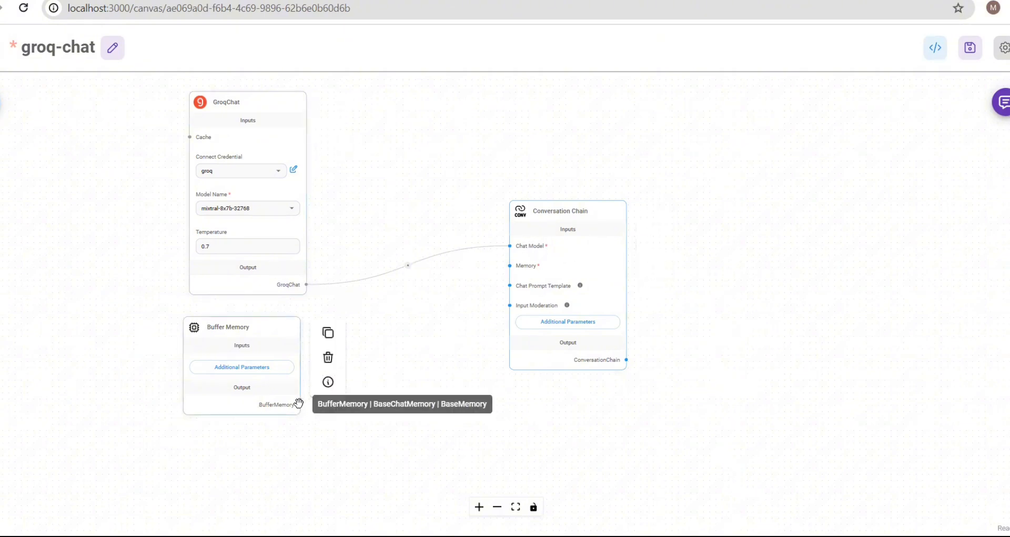
pyautogui.moveTo(300, 404); pyautogui.dragTo(508, 266)
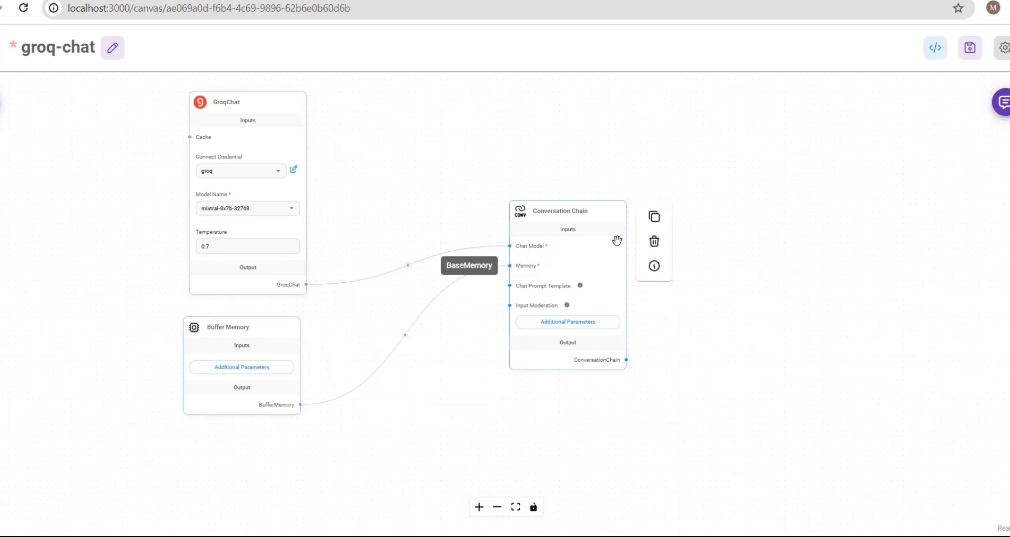
pyautogui.click(970, 46)
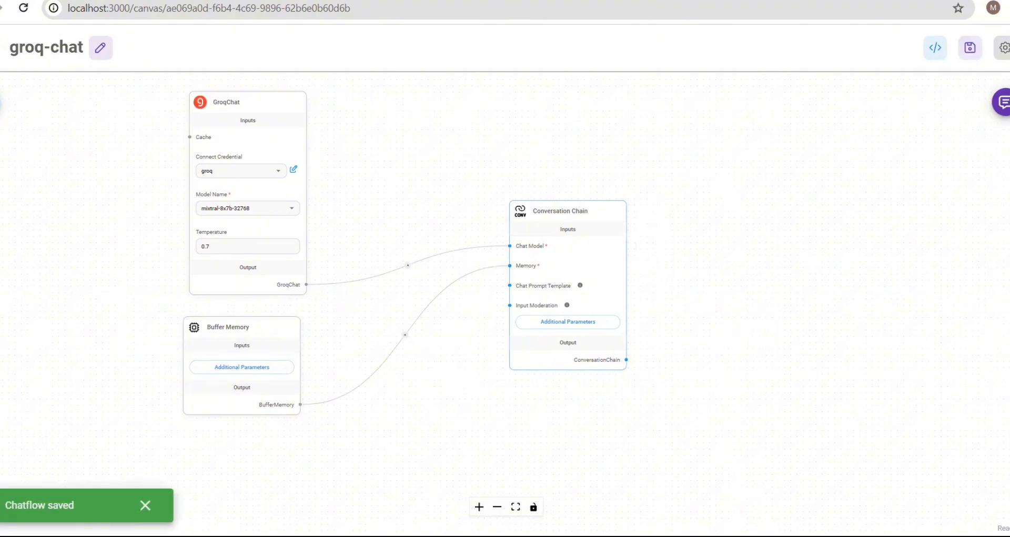
# - Open the test chat, send 'how are you', and start typing a follow-up question
pyautogui.click(1002, 102)
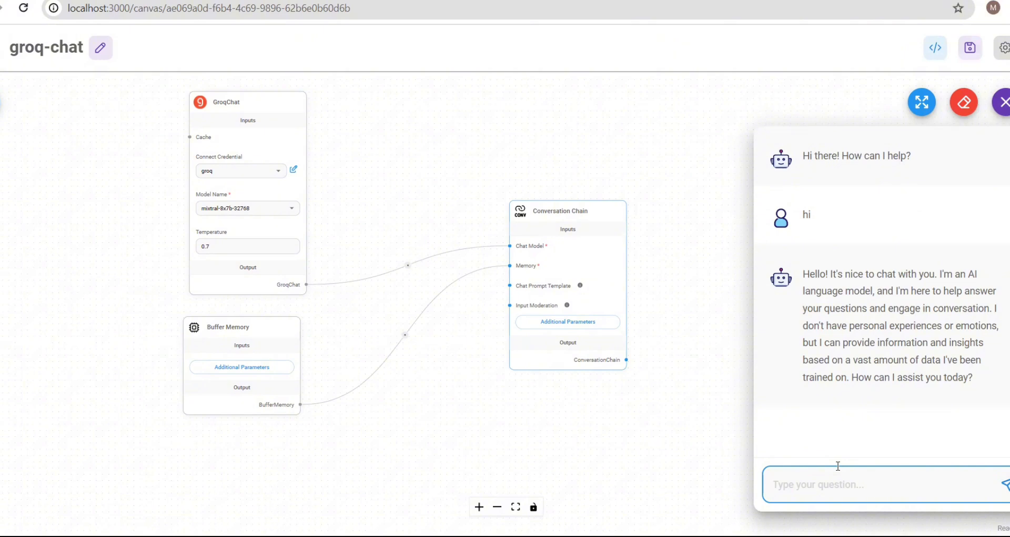
pyautogui.write('how are you')
pyautogui.press('Return')
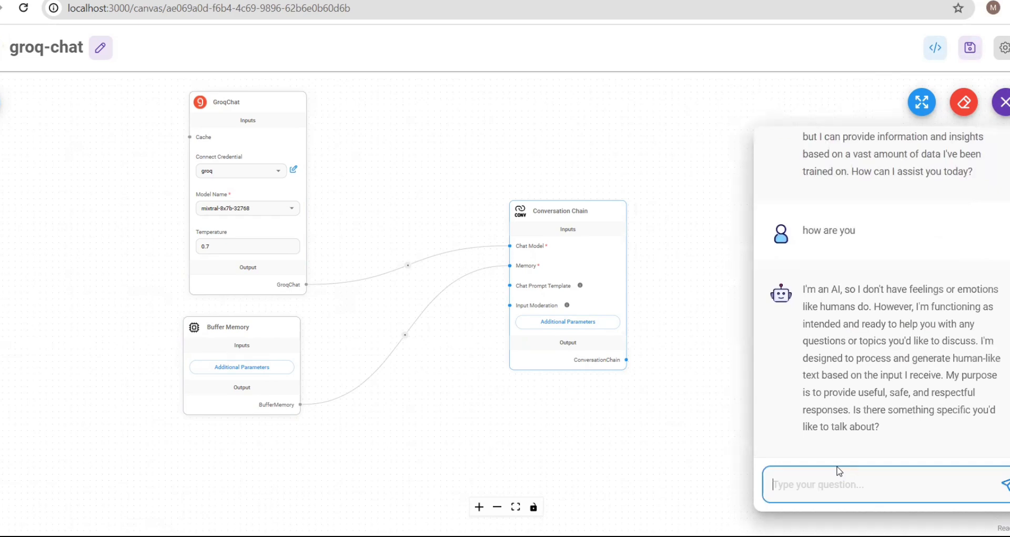
pyautogui.write('wha')
pyautogui.write('is')
pyautogui.press('BackSpace')
pyautogui.press('BackSpace')
pyautogui.press('BackSpace')
pyautogui.press('BackSpace')
pyautogui.press('BackSpace')
# - Enlarge the chat, clear all chat history after confirming, and close it
pyautogui.click(922, 100)
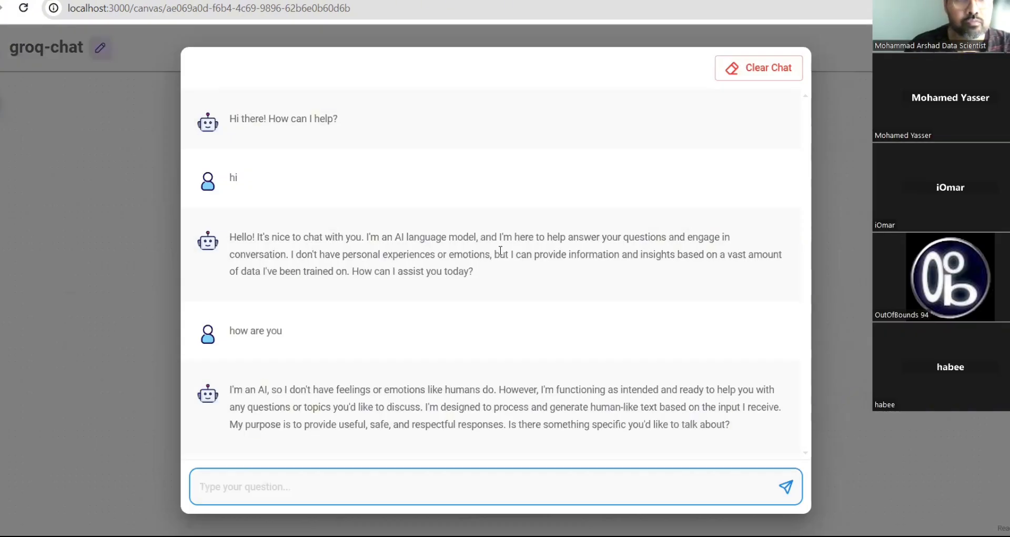
pyautogui.click(784, 78)
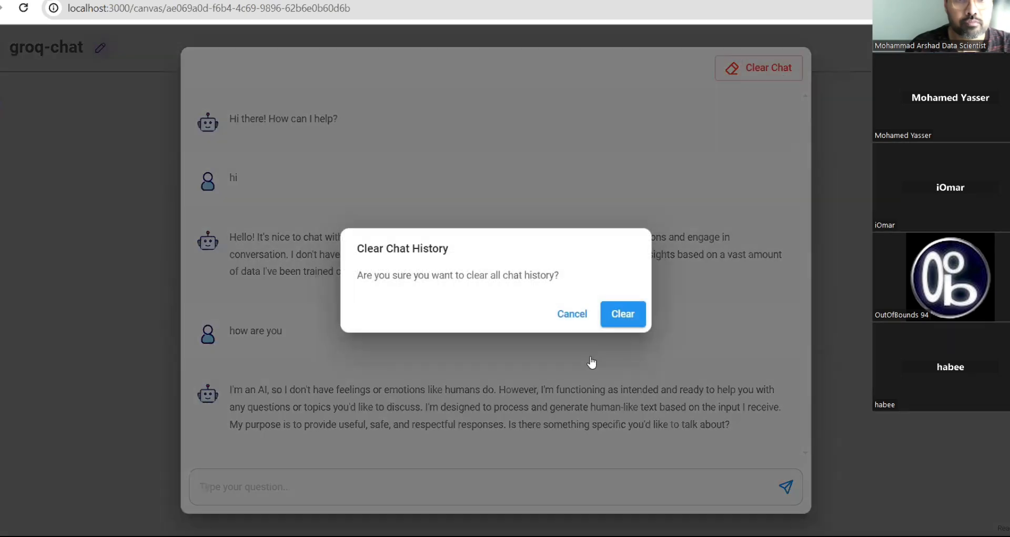
pyautogui.click(622, 320)
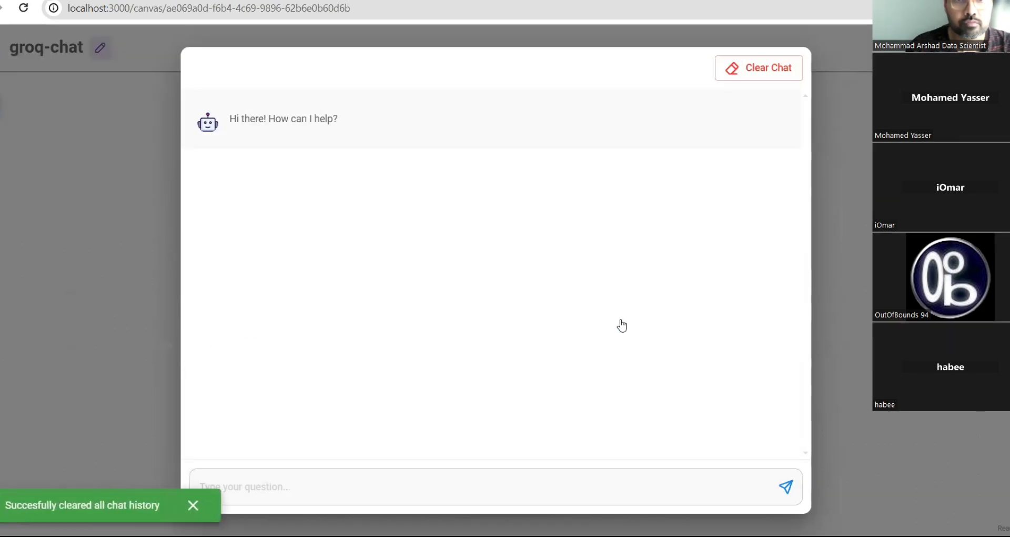
pyautogui.click(859, 152)
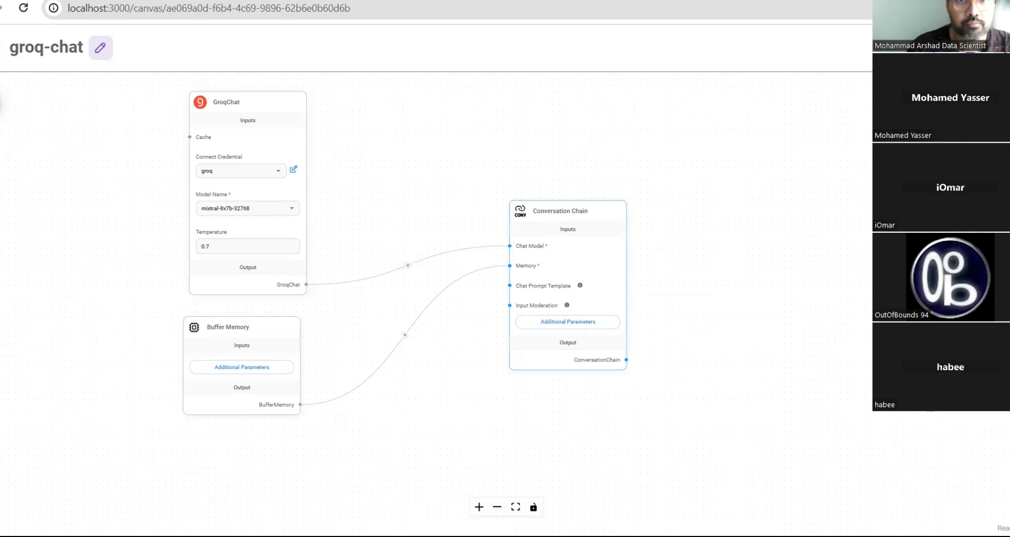
# - Open the embed code dialog and compare Fullpage Html, Fullpage React, Popup React and Popup Html snippets
pyautogui.click(935, 48)
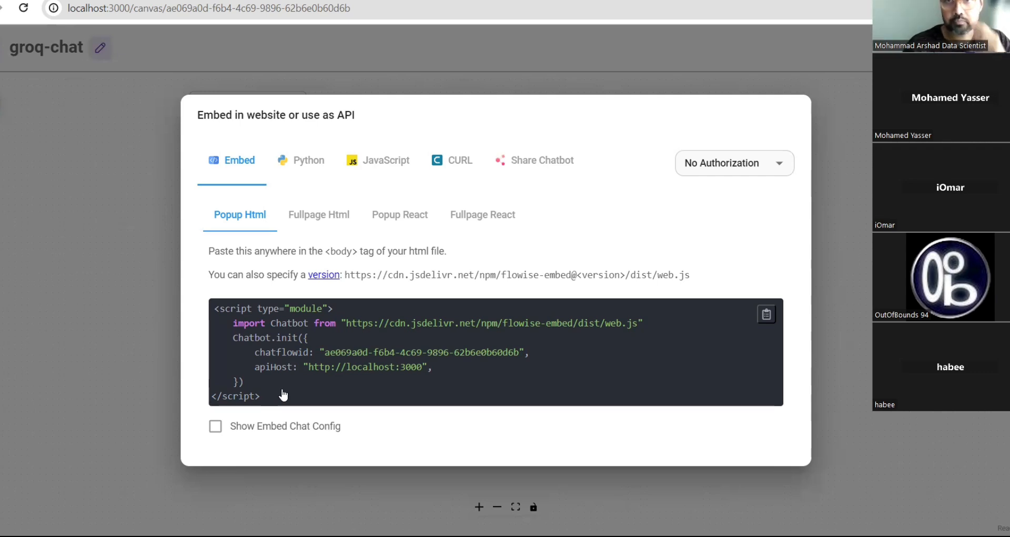
pyautogui.click(335, 220)
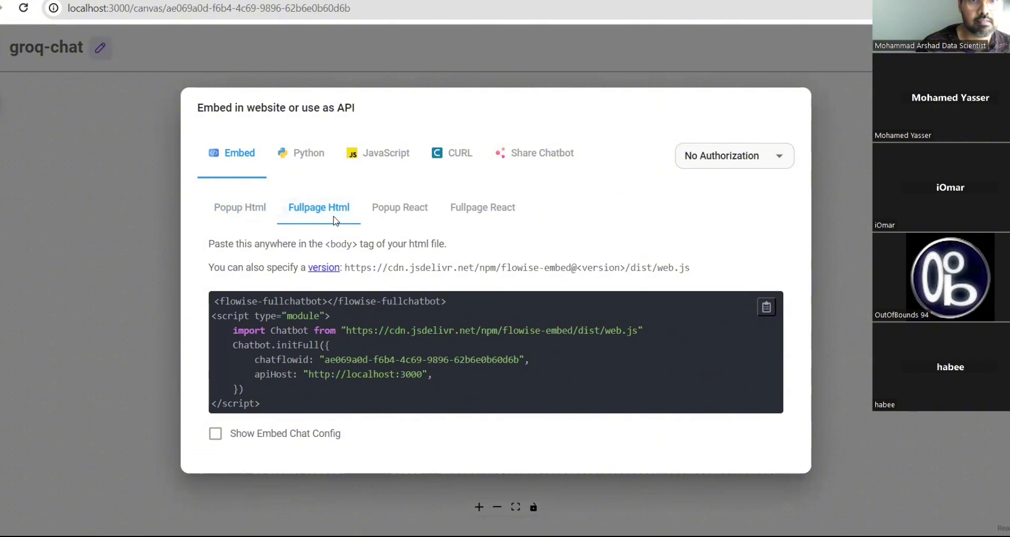
pyautogui.click(413, 205)
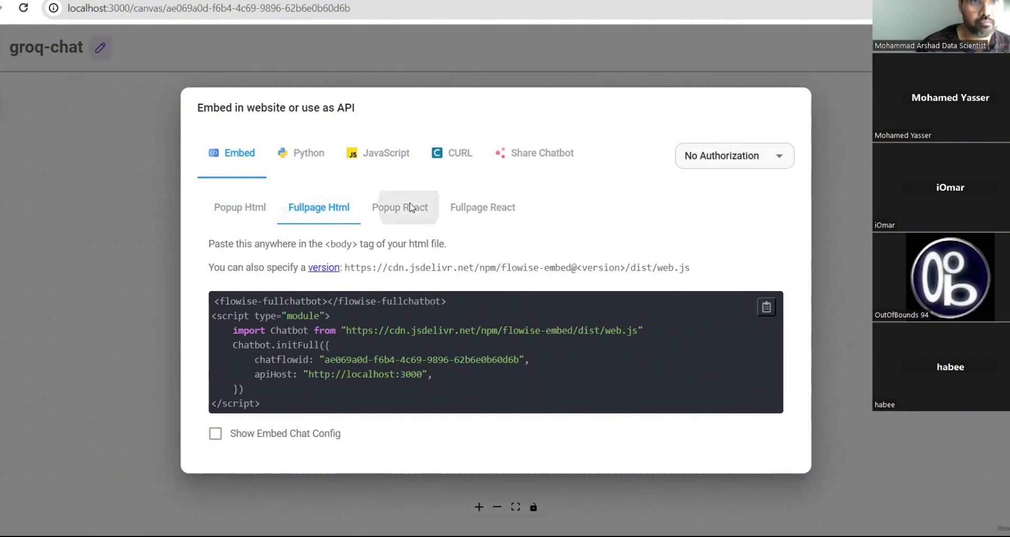
pyautogui.click(488, 244)
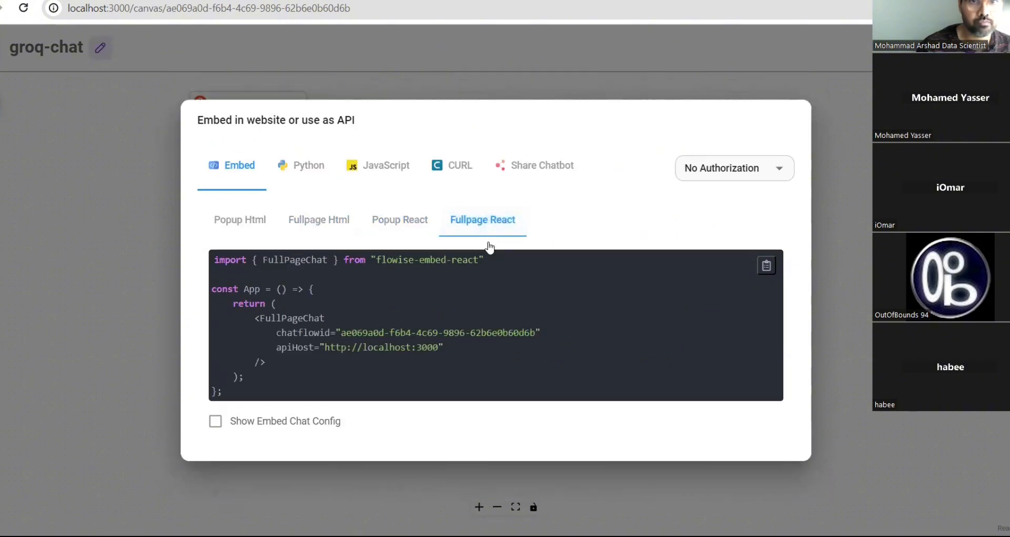
pyautogui.click(401, 227)
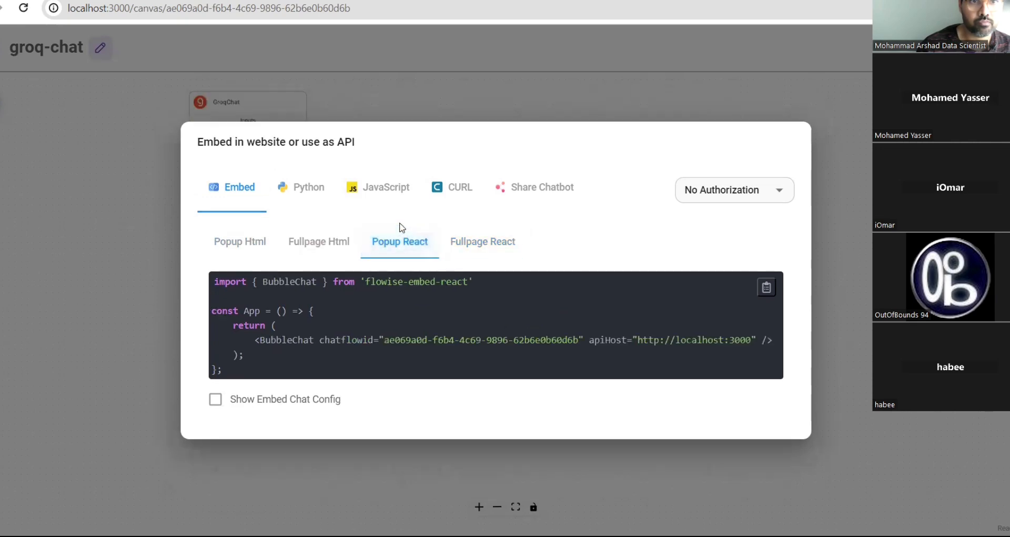
pyautogui.click(235, 241)
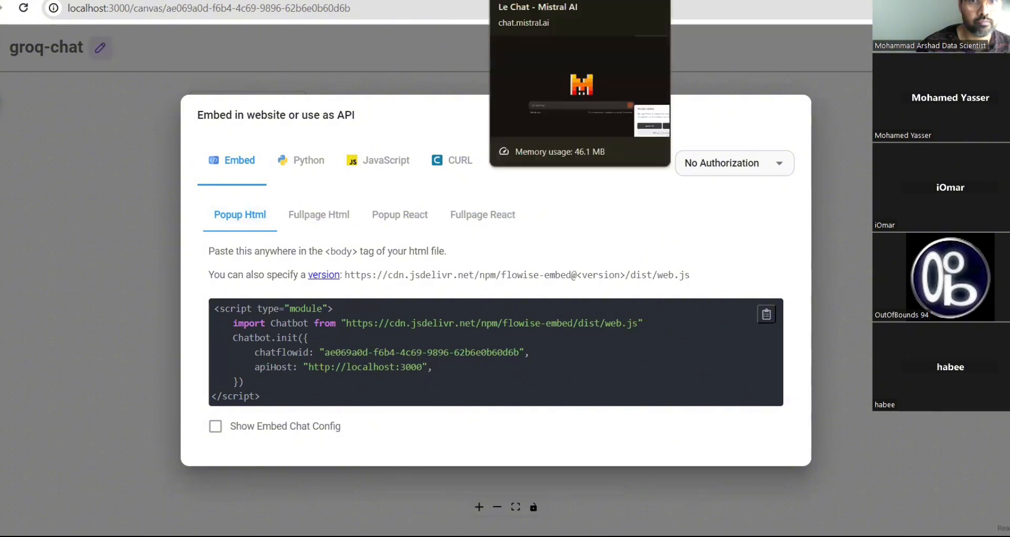
# - Switch the Mistral Le Chat model to Codestral
pyautogui.click(518, 1)
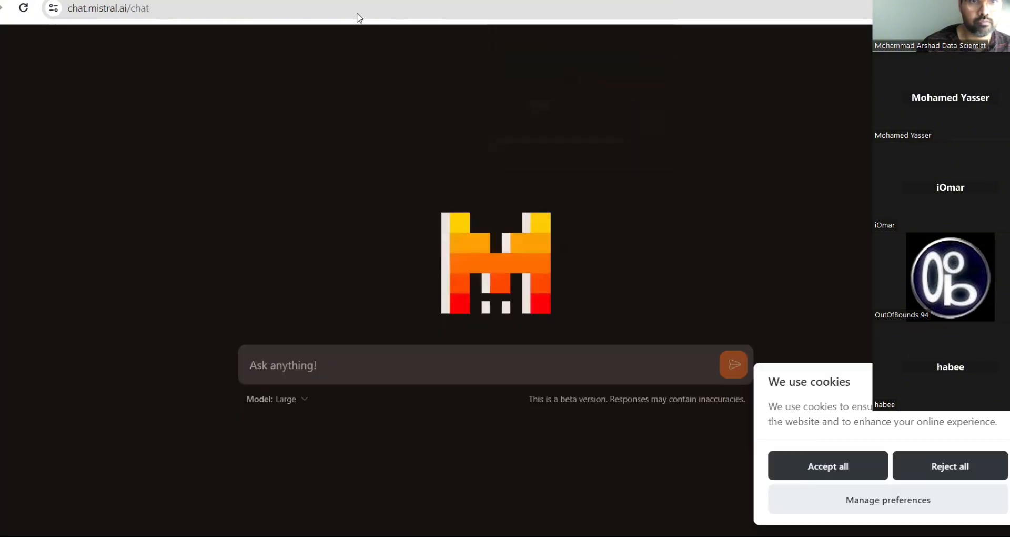
pyautogui.click(298, 401)
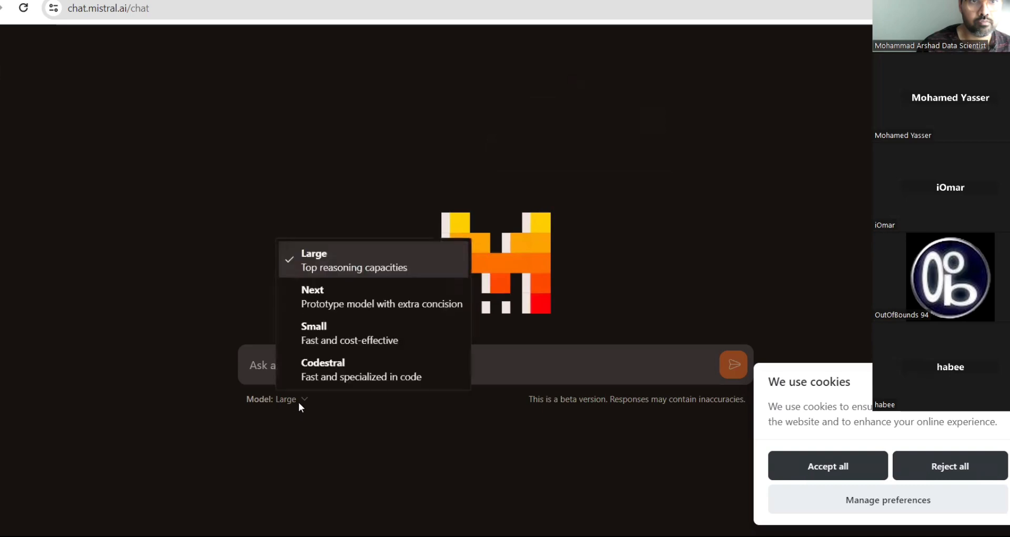
pyautogui.click(326, 368)
# - Ask for a 'sample modern html website using bootstrap', review the code, then view test.html
pyautogui.click(304, 371)
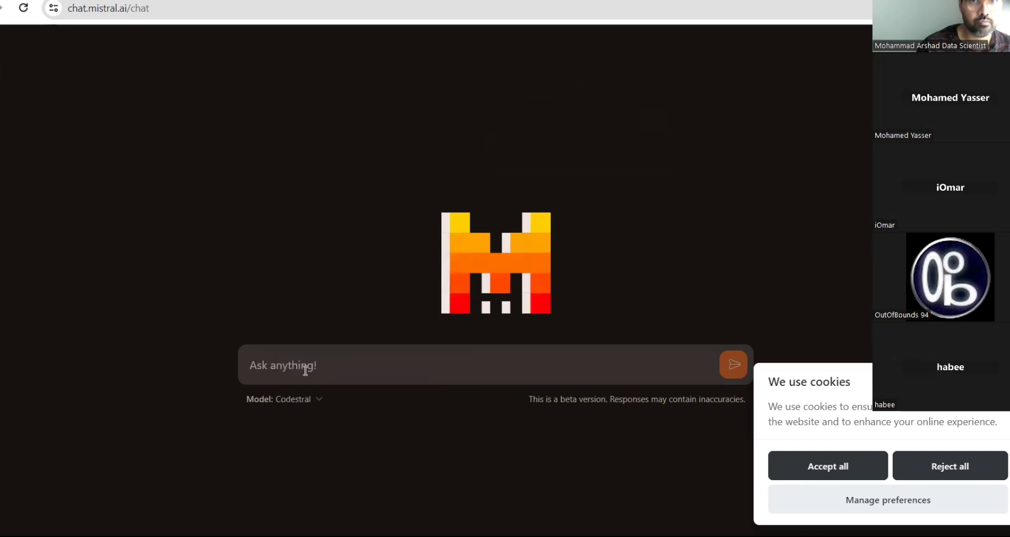
pyautogui.write('sample')
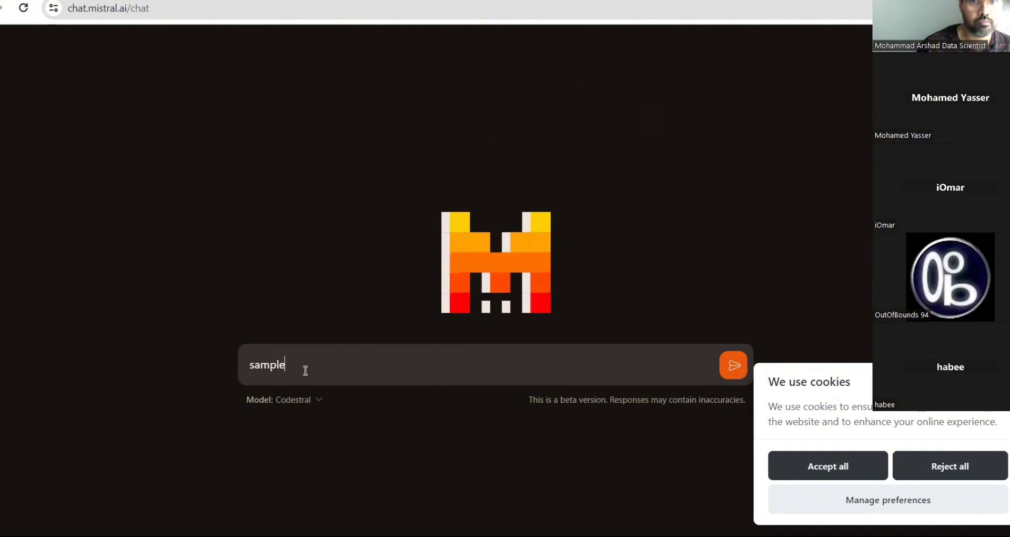
pyautogui.write(' modern')
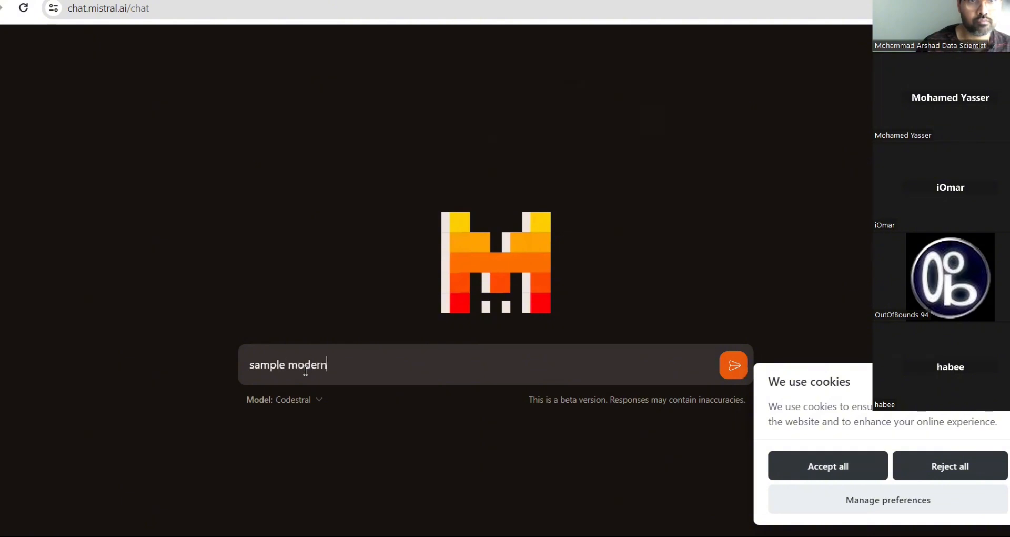
pyautogui.write(' html website using ')
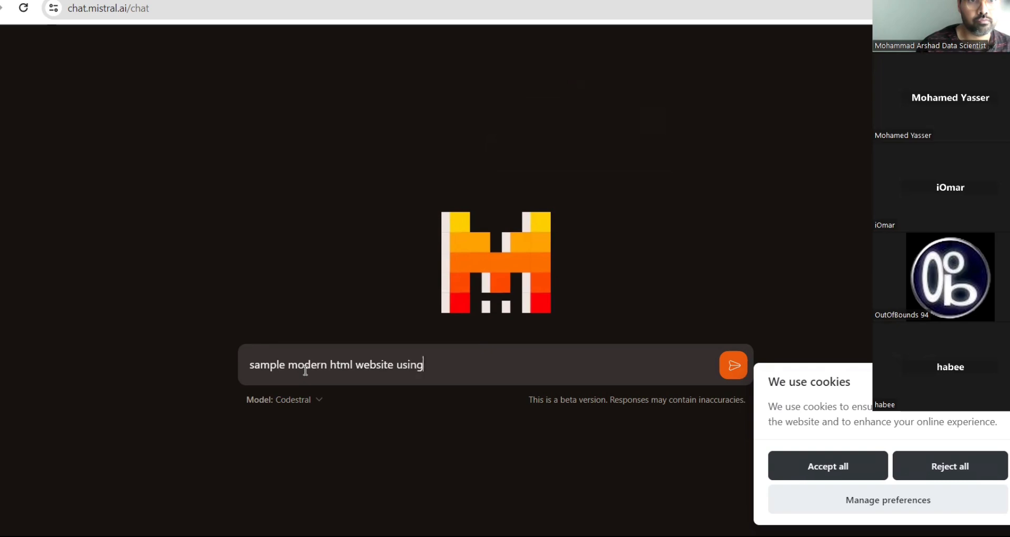
pyautogui.write('bootstrap')
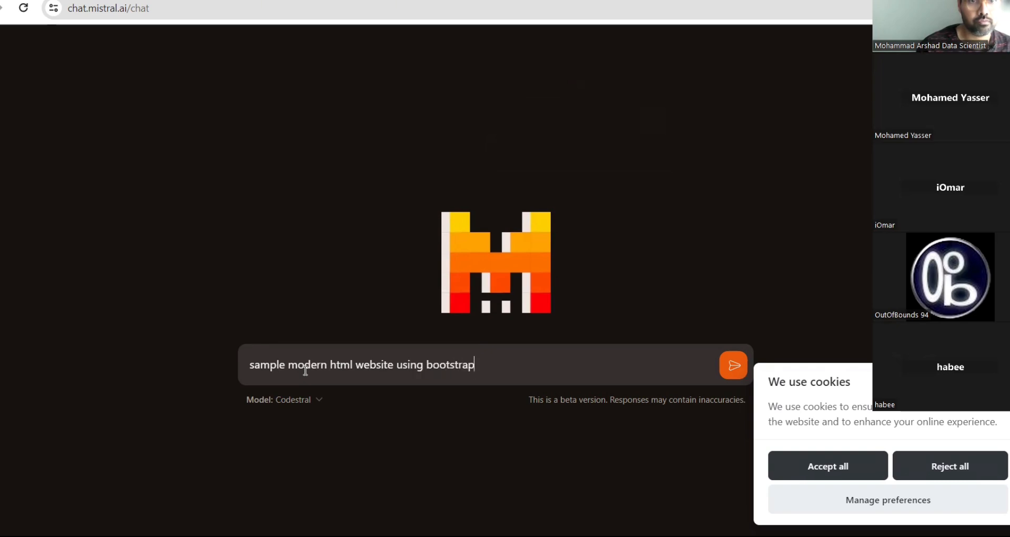
pyautogui.press('Return')
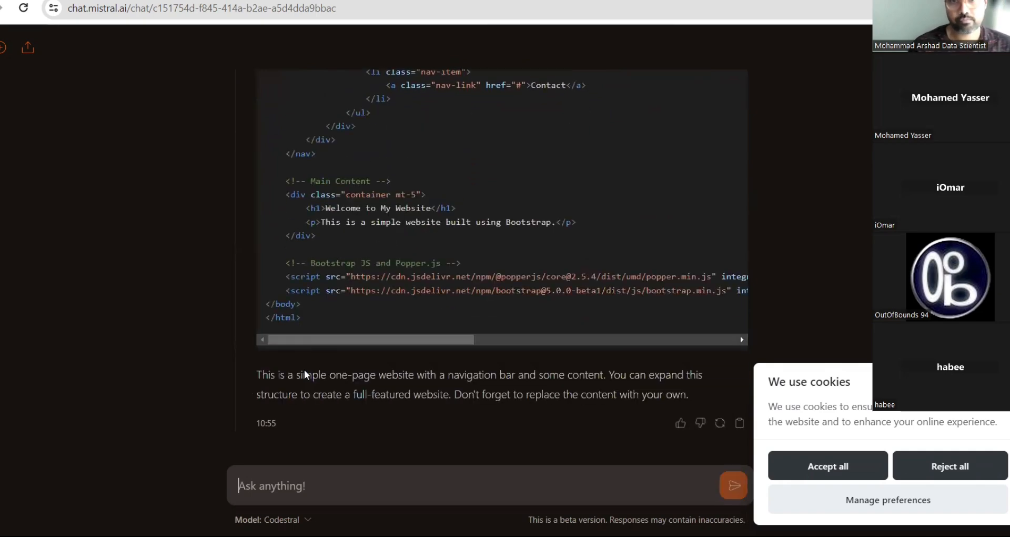
pyautogui.scroll(9, 661, 187)
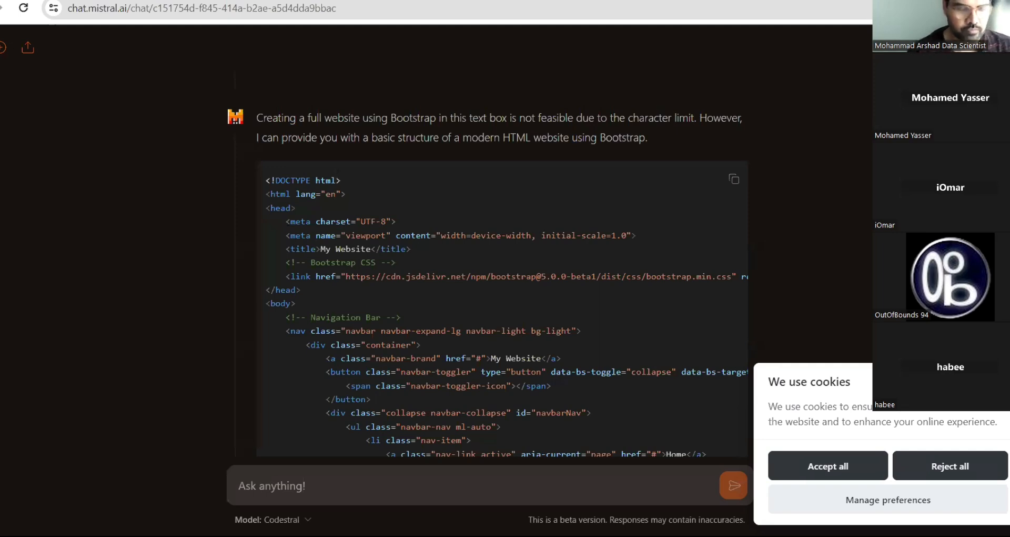
pyautogui.hotkey('ctrl', 'Tab')
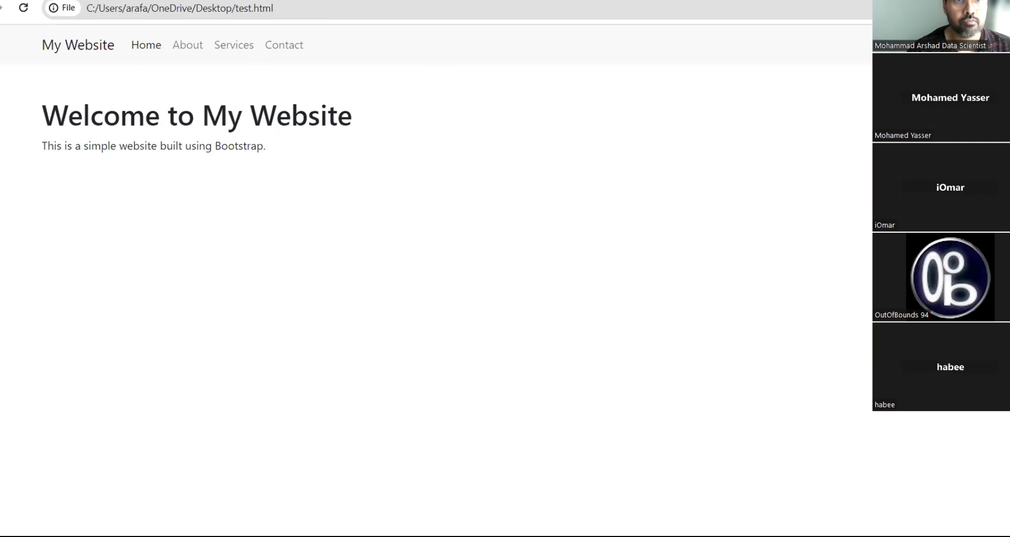
# - Copy the groq-chat Popup Html embed script and return to the test.html page
pyautogui.hotkey('ctrl', 'Tab')
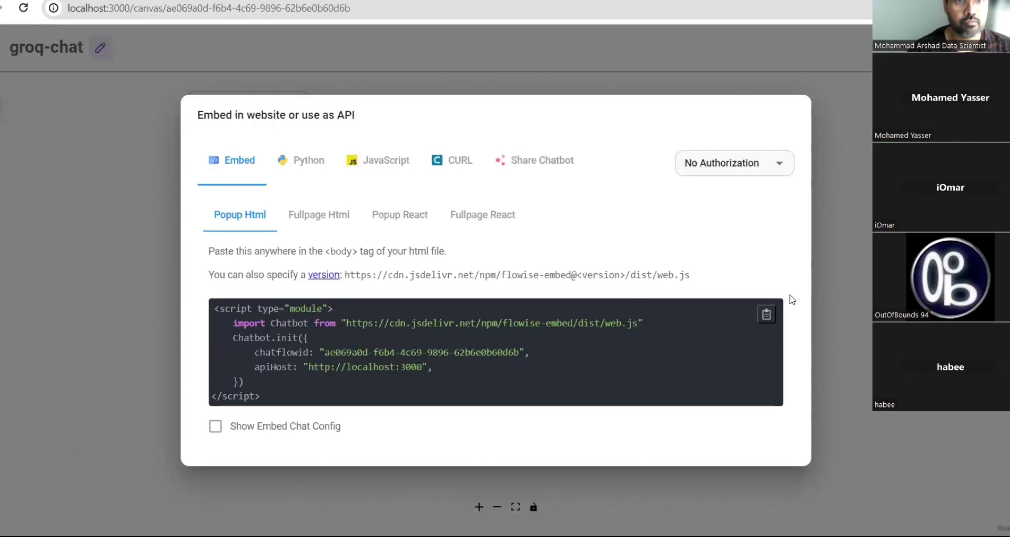
pyautogui.click(767, 315)
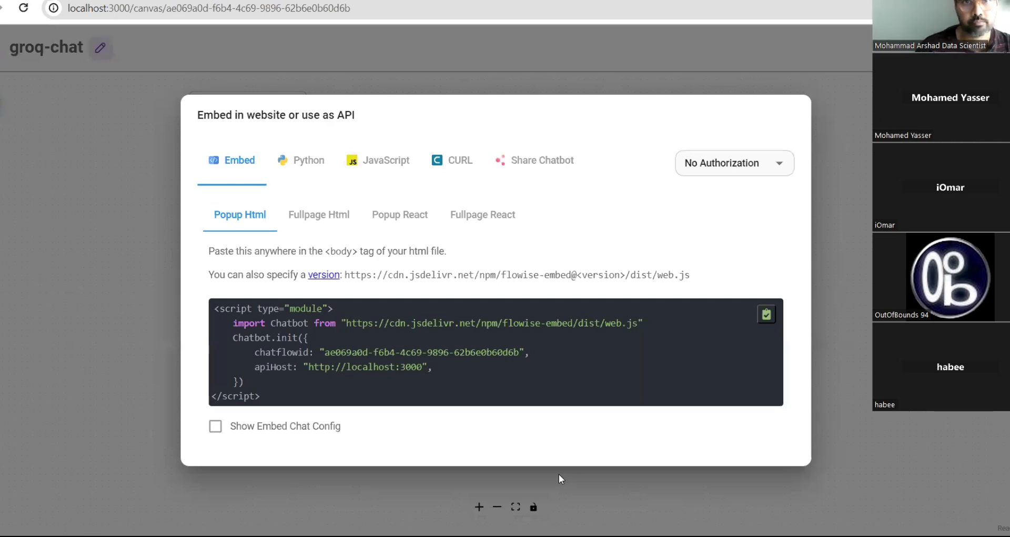
pyautogui.hotkey('ctrl', 'Tab')
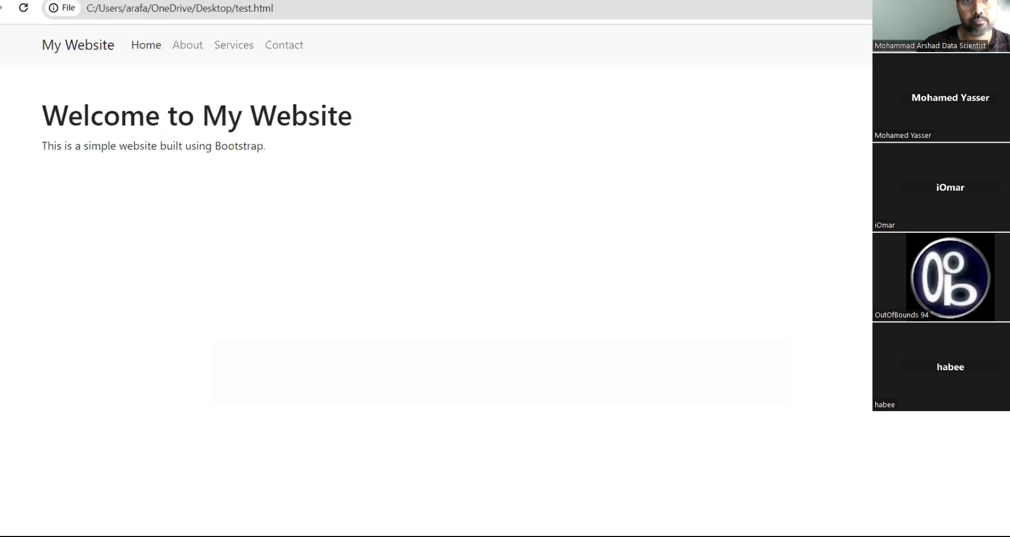
# - Reload test.html and send 'hi' and 'how are you' to the embedded chatbot
pyautogui.click(721, 9)
pyautogui.press('Return')
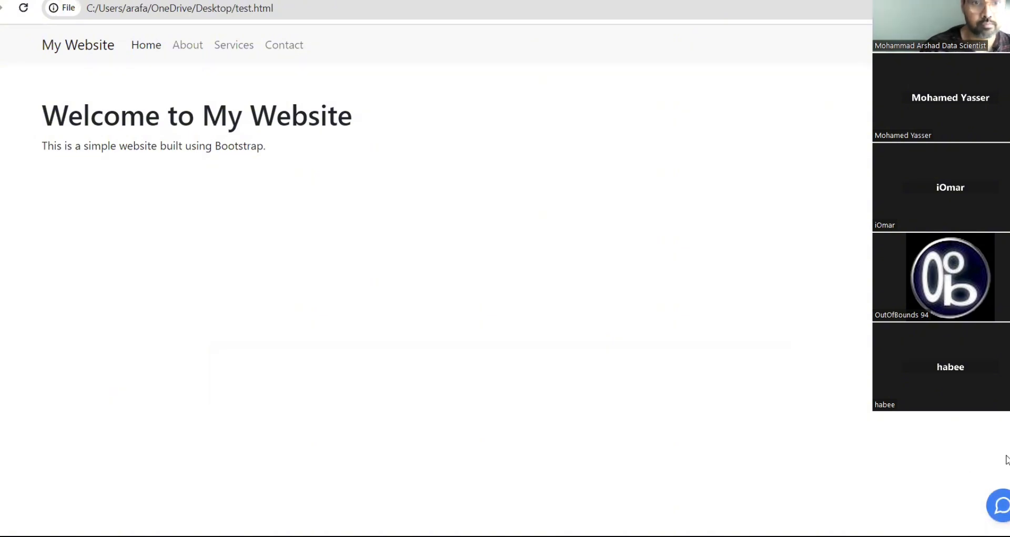
pyautogui.click(999, 511)
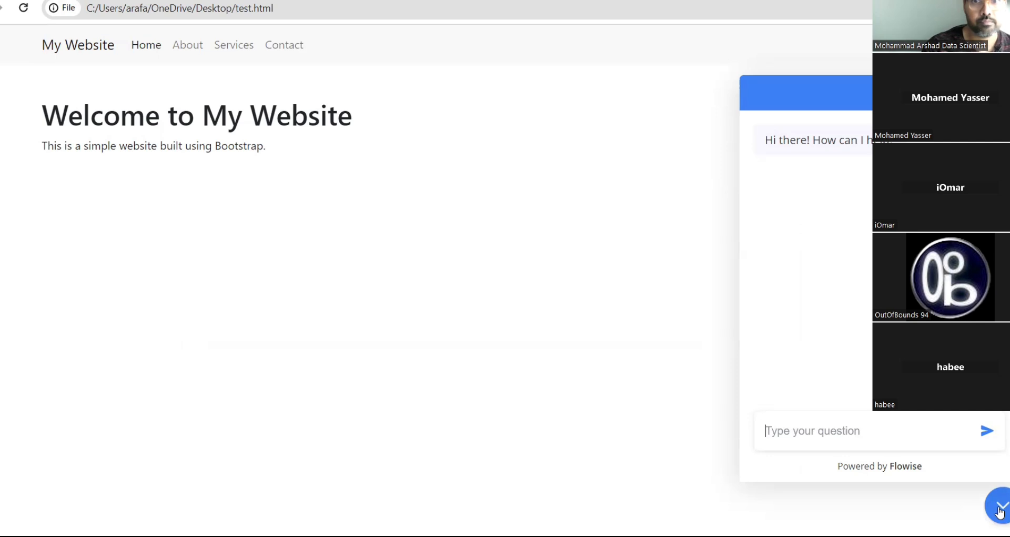
pyautogui.write('hi')
pyautogui.press('Return')
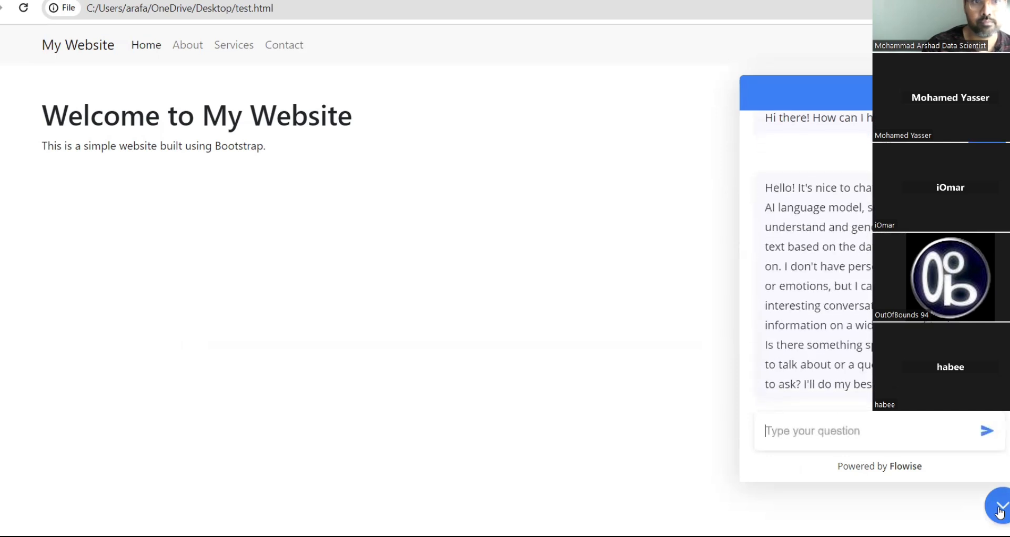
pyautogui.write('howar eyo')
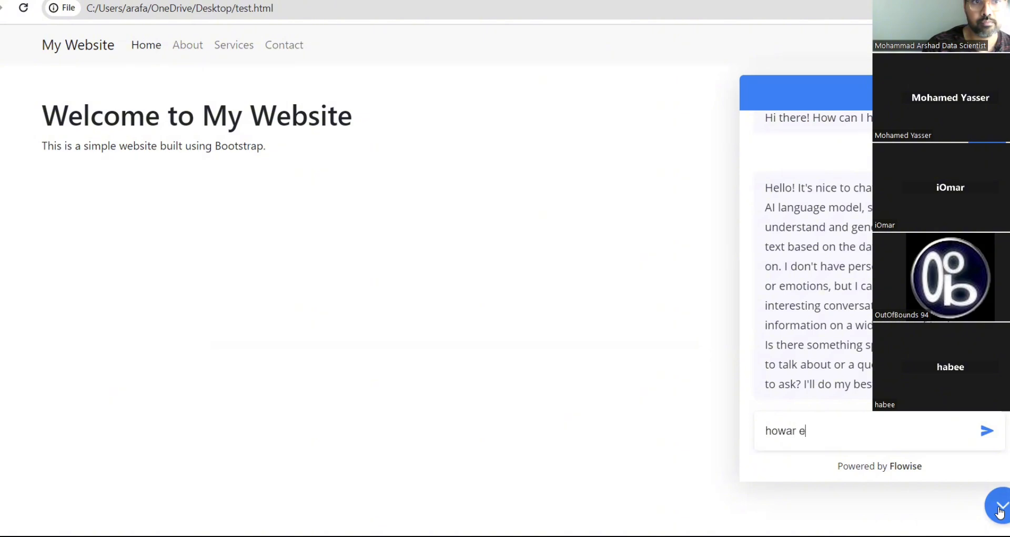
pyautogui.press('BackSpace')
pyautogui.press('BackSpace')
pyautogui.press('BackSpace')
pyautogui.press('BackSpace')
pyautogui.press('BackSpace')
pyautogui.press('BackSpace')
pyautogui.write('are you')
pyautogui.press('Return')
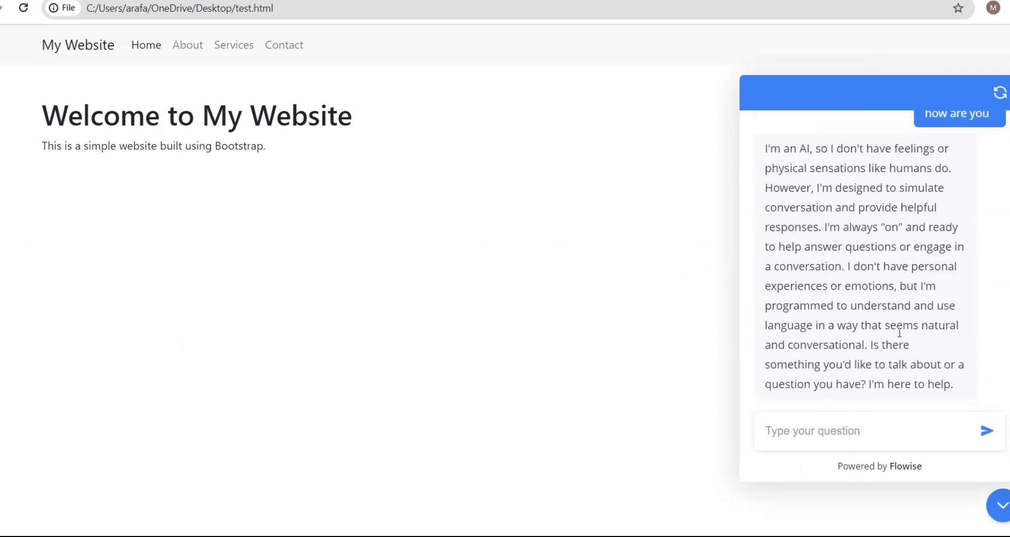
# - Reset the chatbot conversation, then hide and reopen the chat window
pyautogui.click(1000, 95)
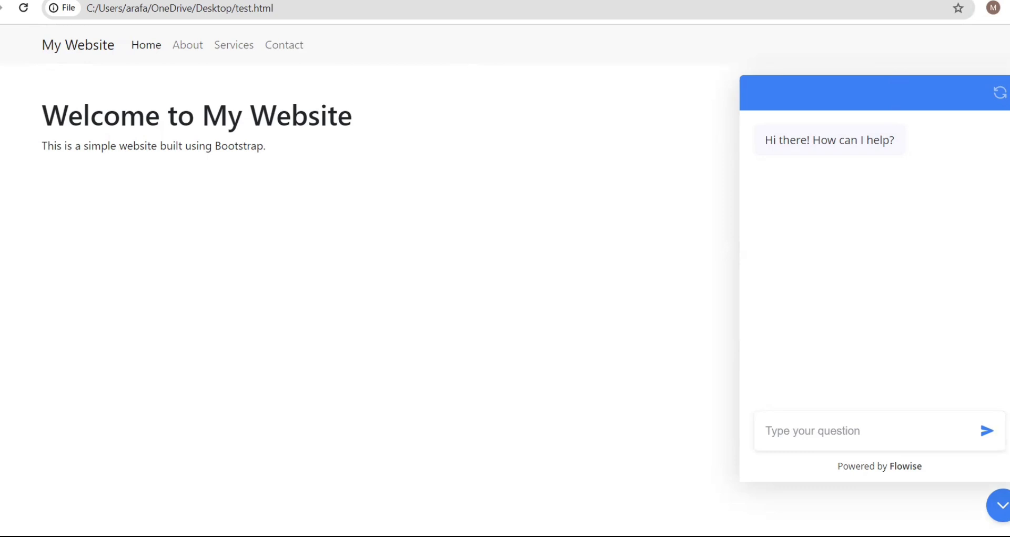
pyautogui.click(1003, 508)
pyautogui.click(1005, 511)
pyautogui.click(157, 1)
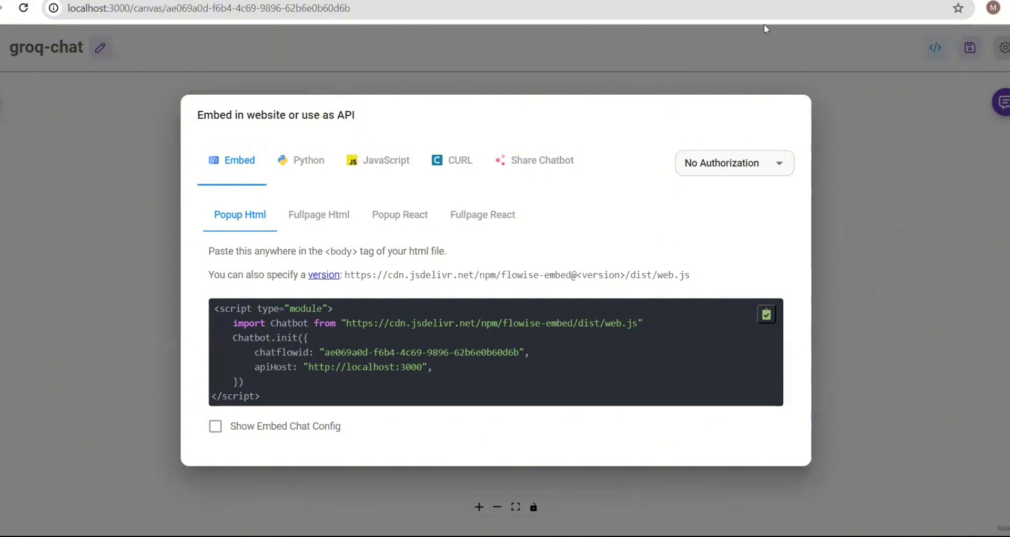
pyautogui.click(315, 1)
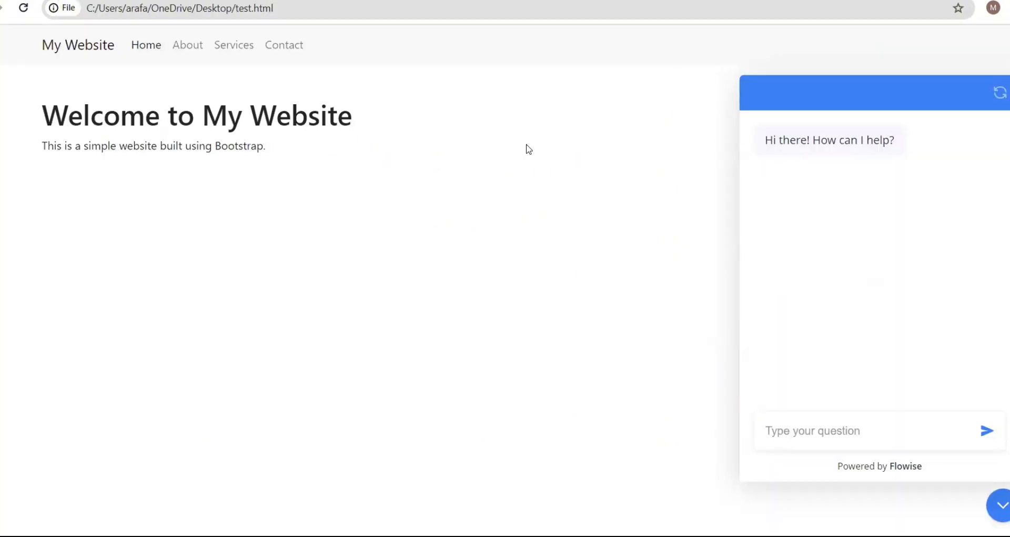
# - View test.html's page source and select the Chatbot embed script block
pyautogui.rightClick(527, 145)
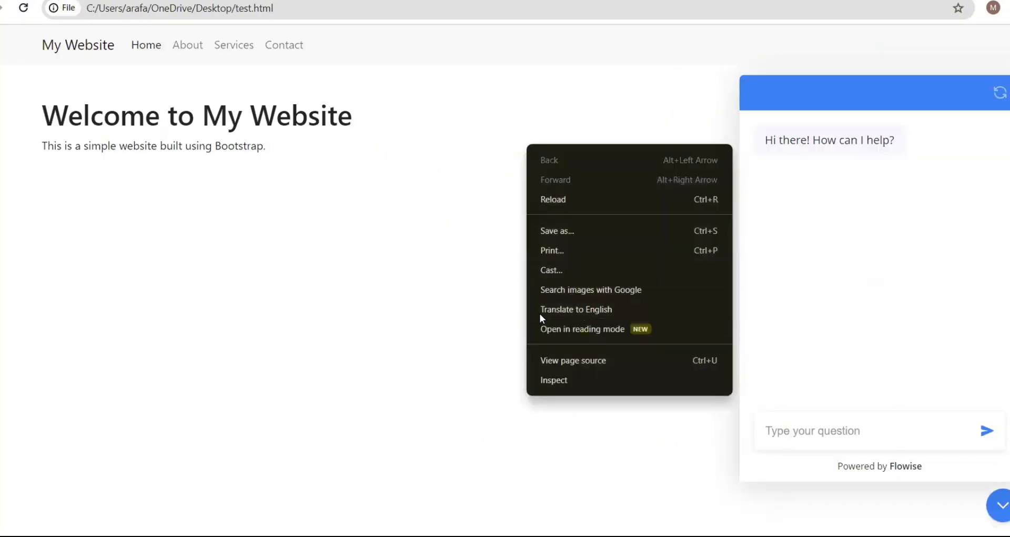
pyautogui.click(590, 366)
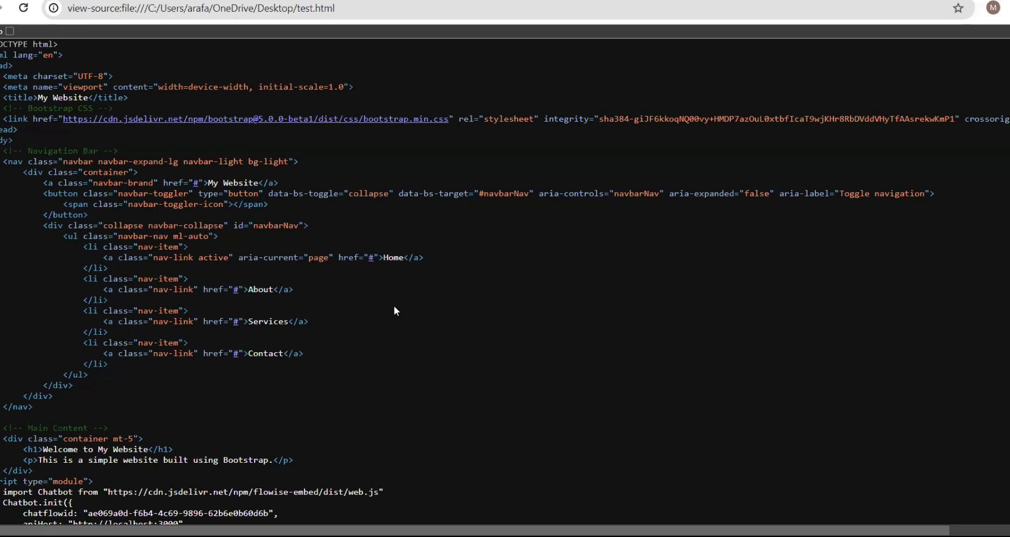
pyautogui.scroll(-3, 395, 307)
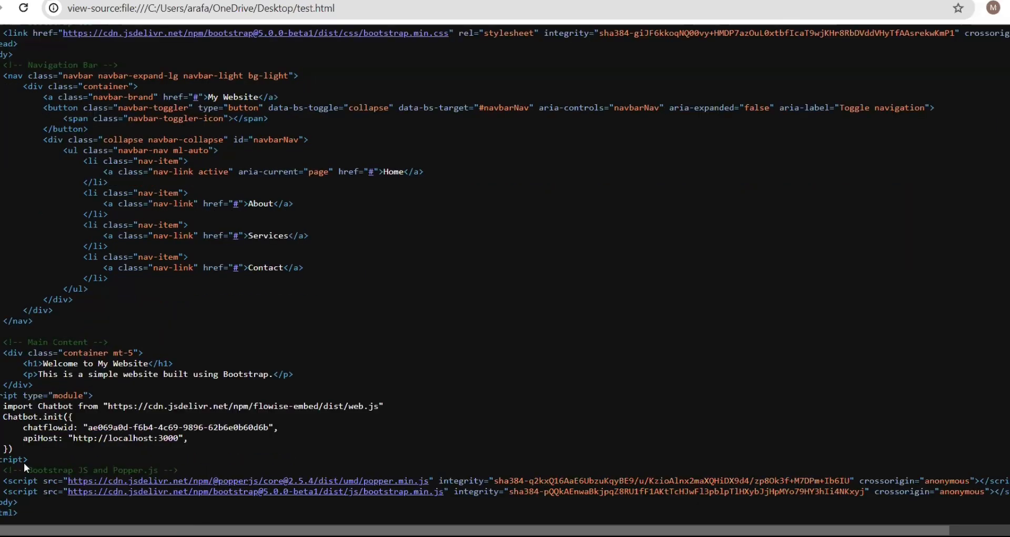
pyautogui.moveTo(2, 395); pyautogui.dragTo(32, 447)
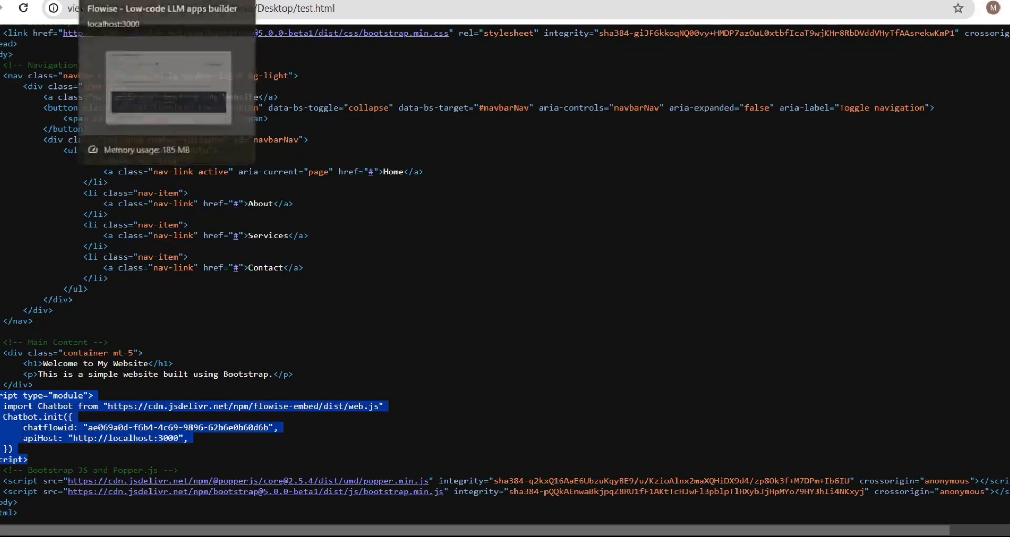
# - Close the Embed dialog and select all default text in the Conversation Chain's System Message
pyautogui.click(136, 0)
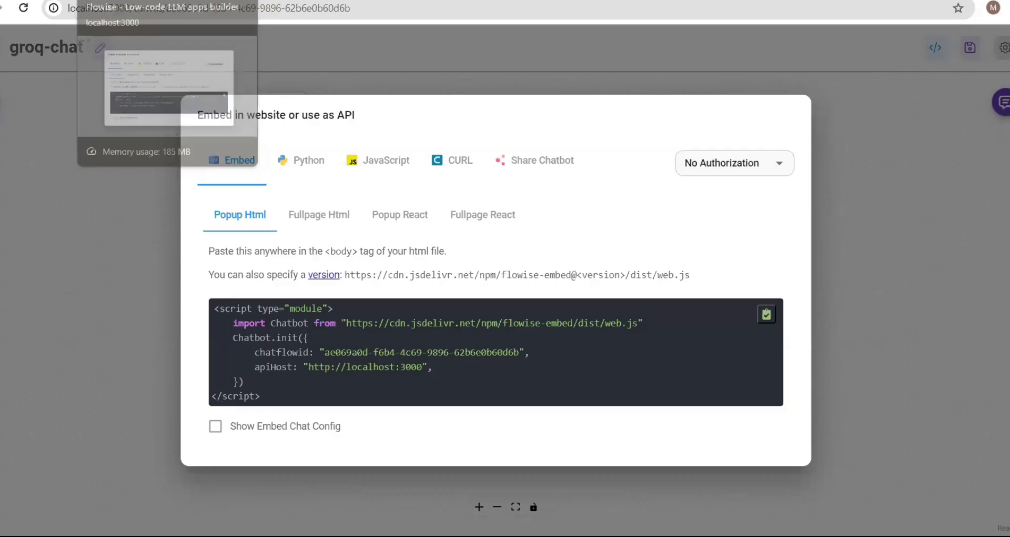
pyautogui.click(904, 252)
pyautogui.moveTo(253, 264)
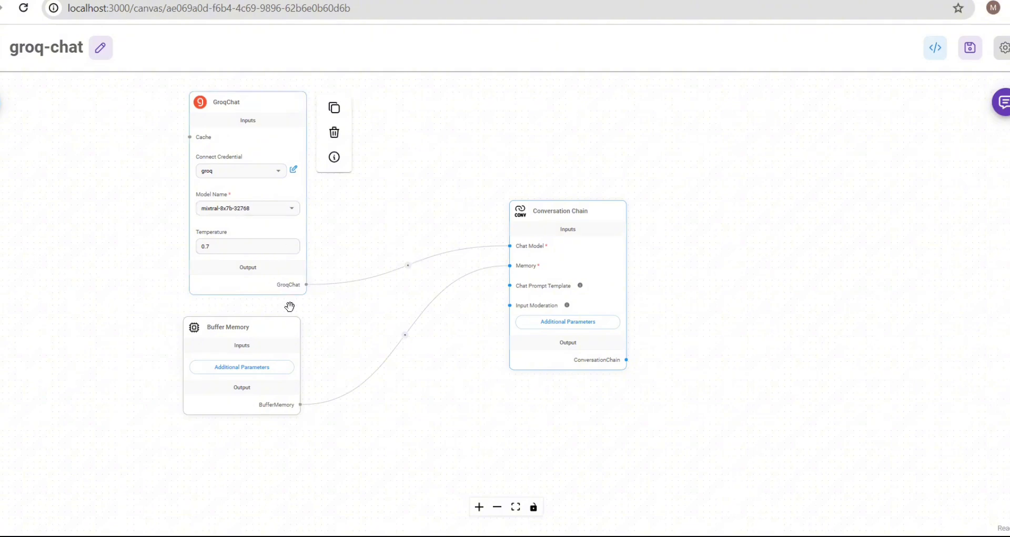
pyautogui.click(567, 322)
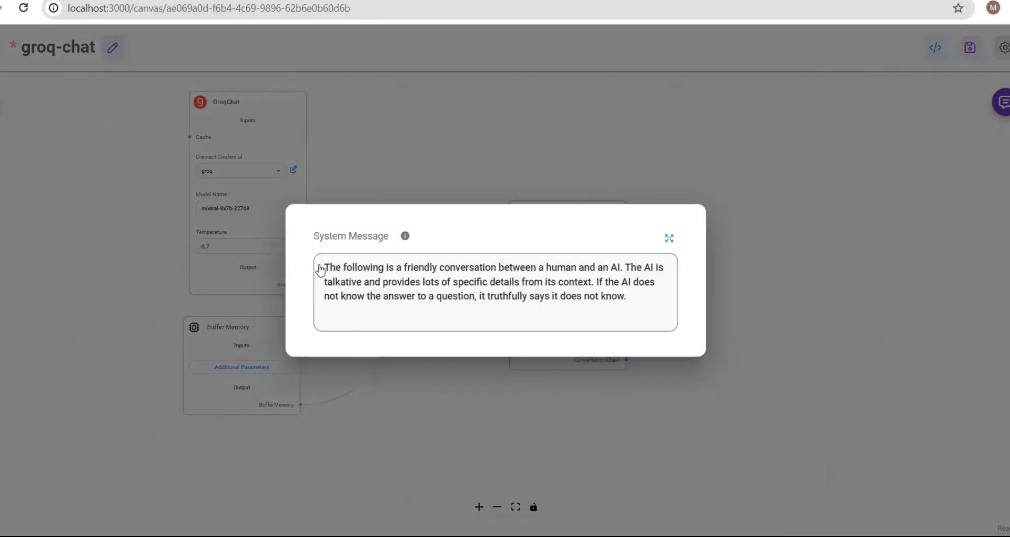
pyautogui.moveTo(320, 270); pyautogui.dragTo(634, 329)
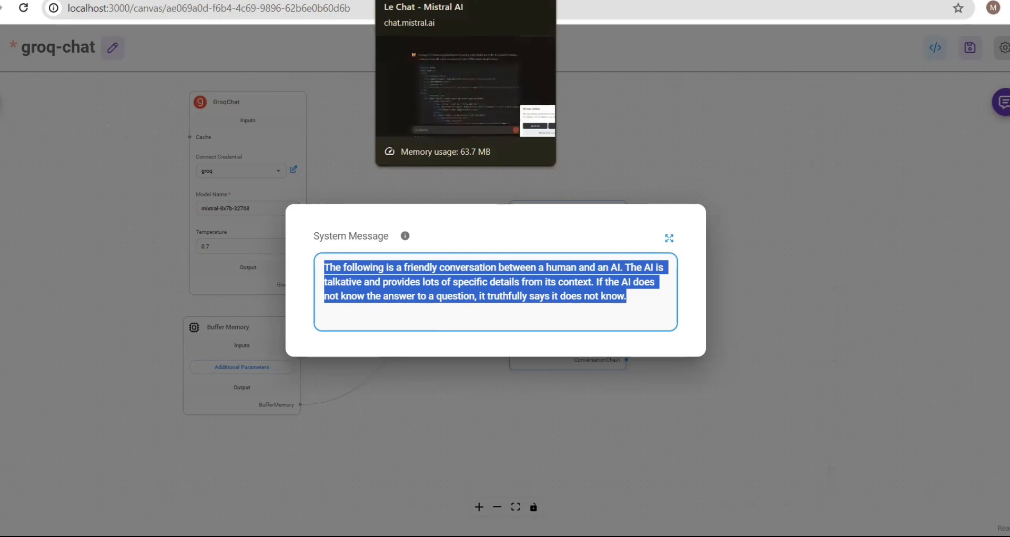
# - Start a new Le Chat conversation using the Large model
pyautogui.click(416, 0)
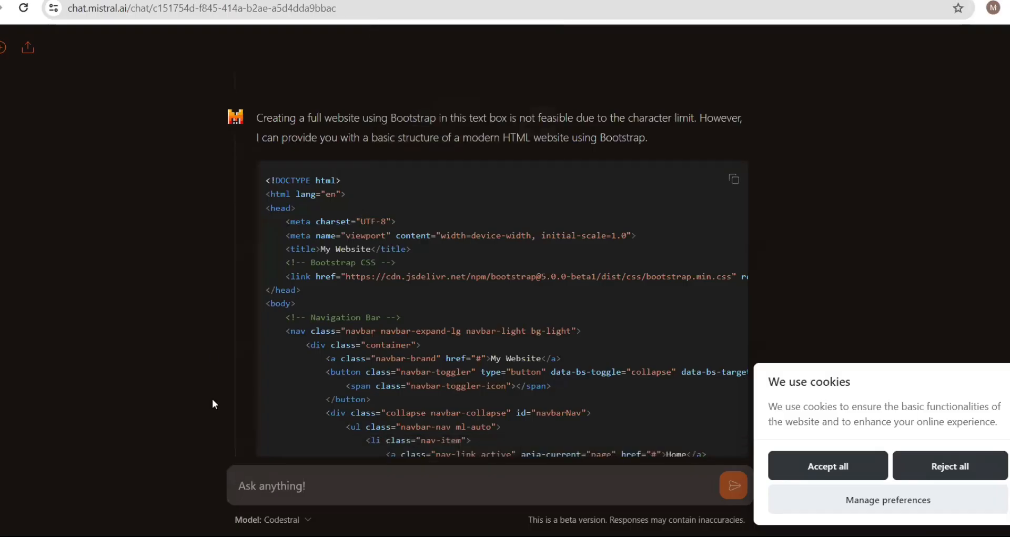
pyautogui.scroll(-7, 210, 351)
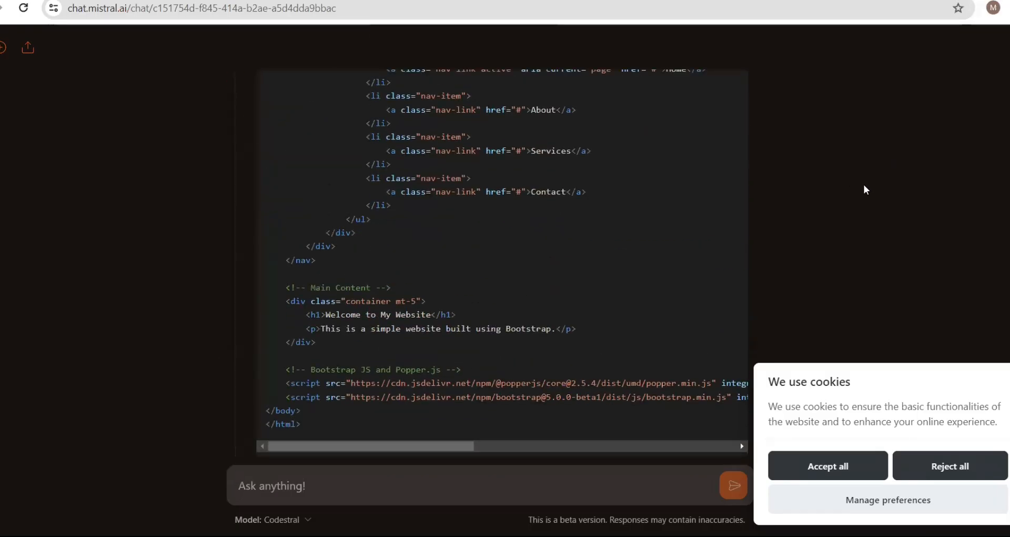
pyautogui.scroll(-2, 864, 185)
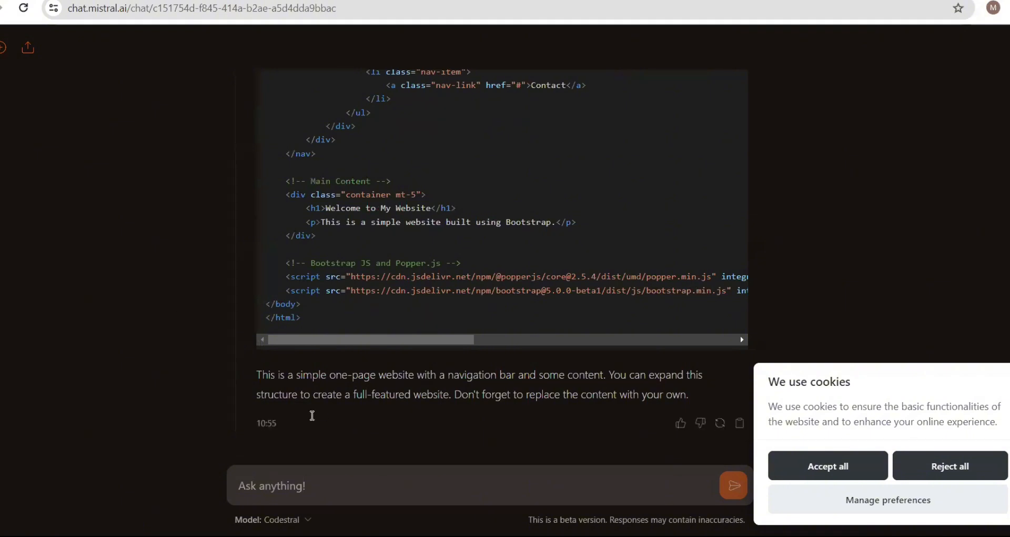
pyautogui.click(3, 47)
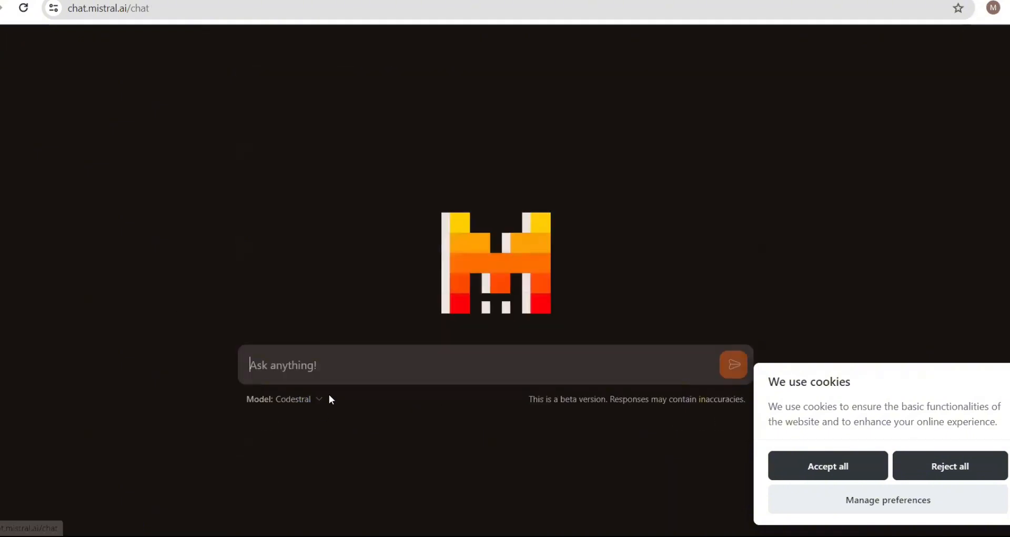
pyautogui.click(298, 404)
pyautogui.click(333, 263)
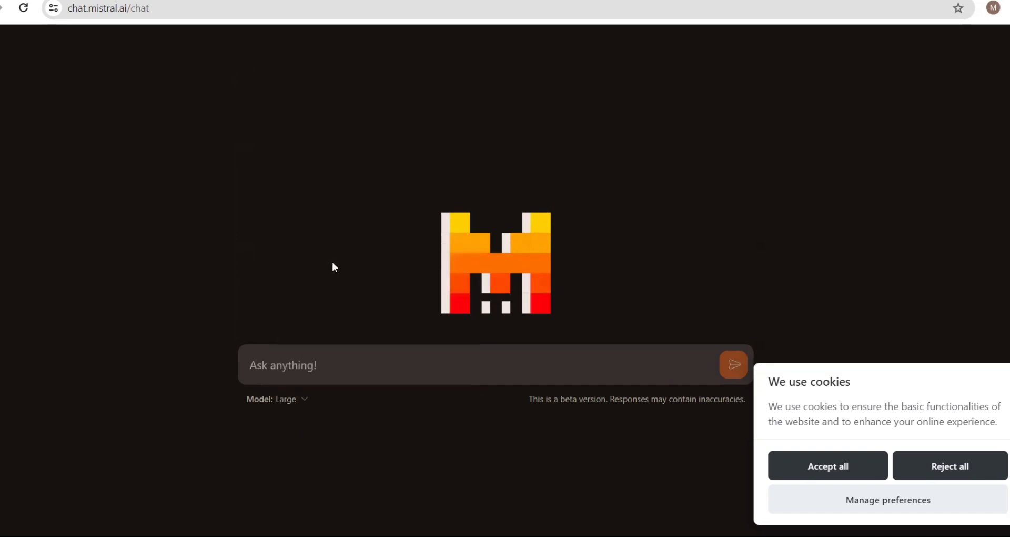
# - Send 'generate a system prompt esg assistant' and select the generated reply text
pyautogui.click(304, 377)
pyautogui.write('generate a s')
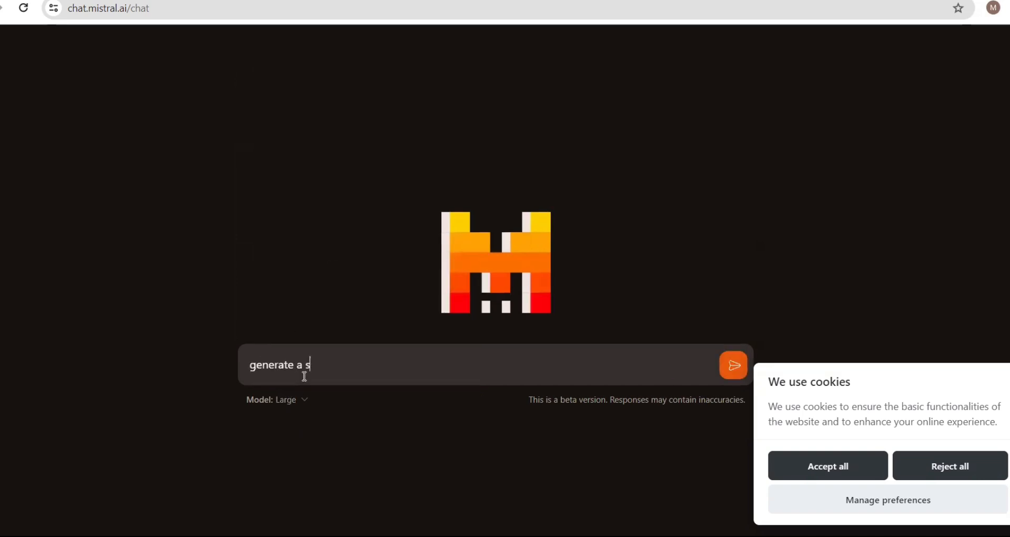
pyautogui.write('ystem prompt')
pyautogui.click(430, 368)
pyautogui.write('esg')
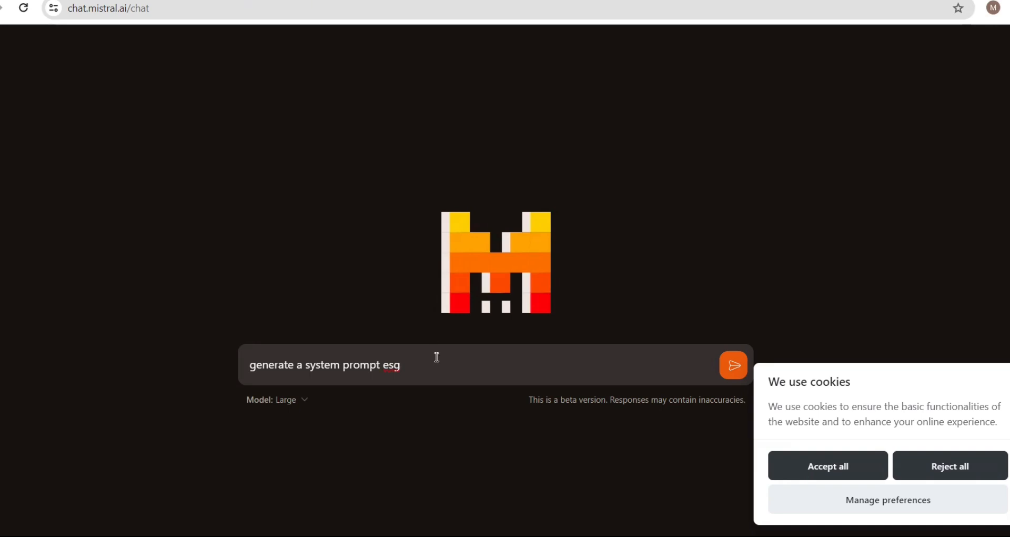
pyautogui.write('assistant')
pyautogui.press('Return')
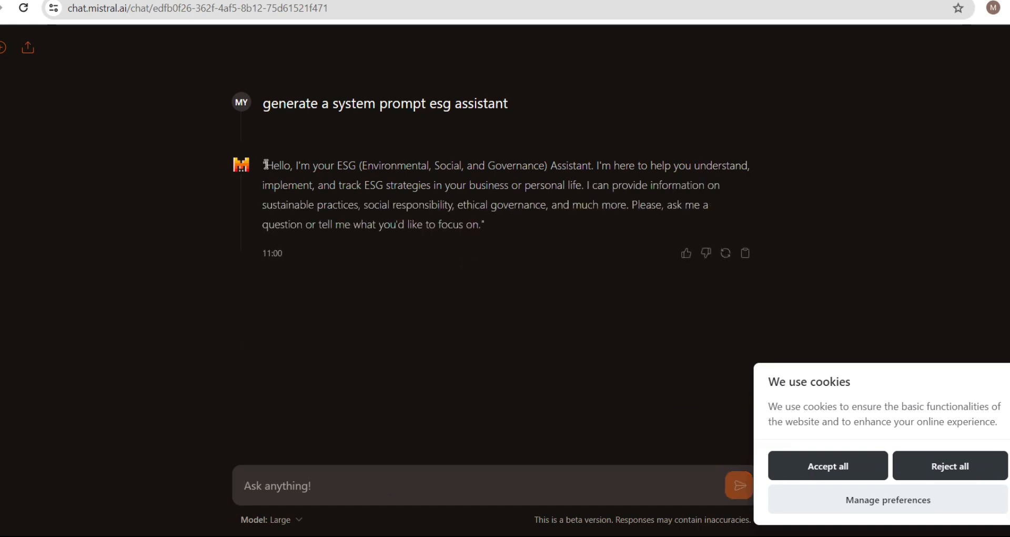
pyautogui.moveTo(266, 166); pyautogui.dragTo(492, 241)
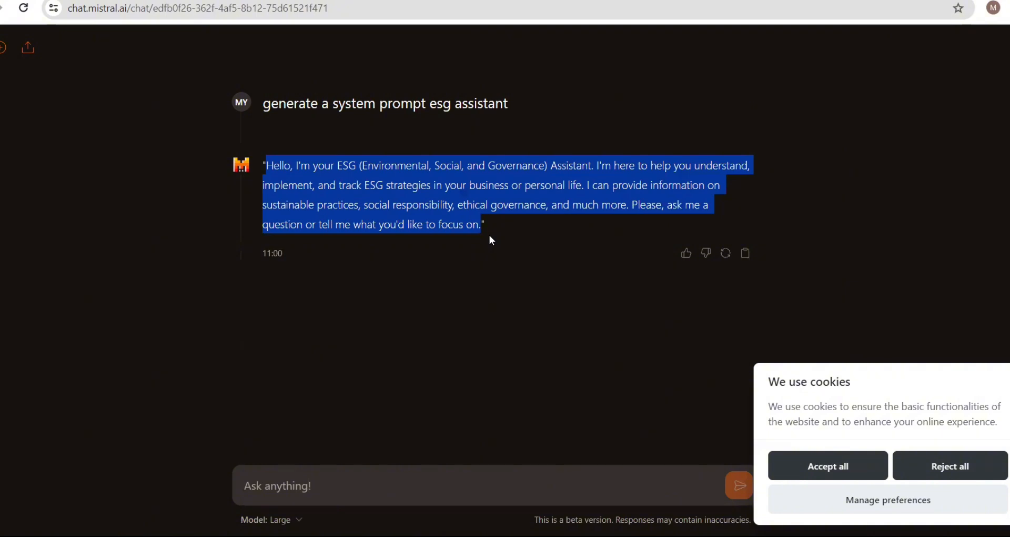
pyautogui.click(351, 169)
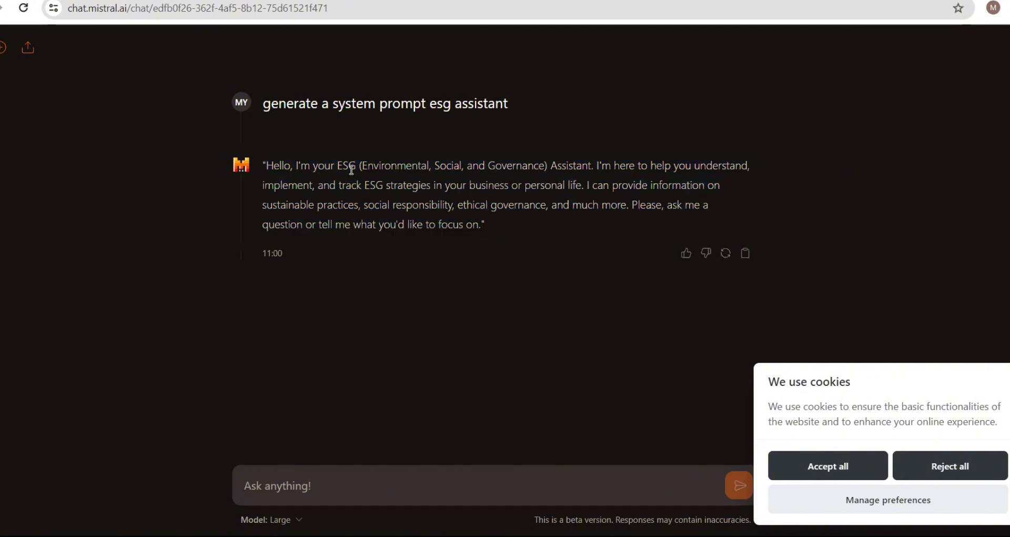
pyautogui.moveTo(298, 165); pyautogui.dragTo(483, 226)
pyautogui.hotkey('ctrl', 'c')
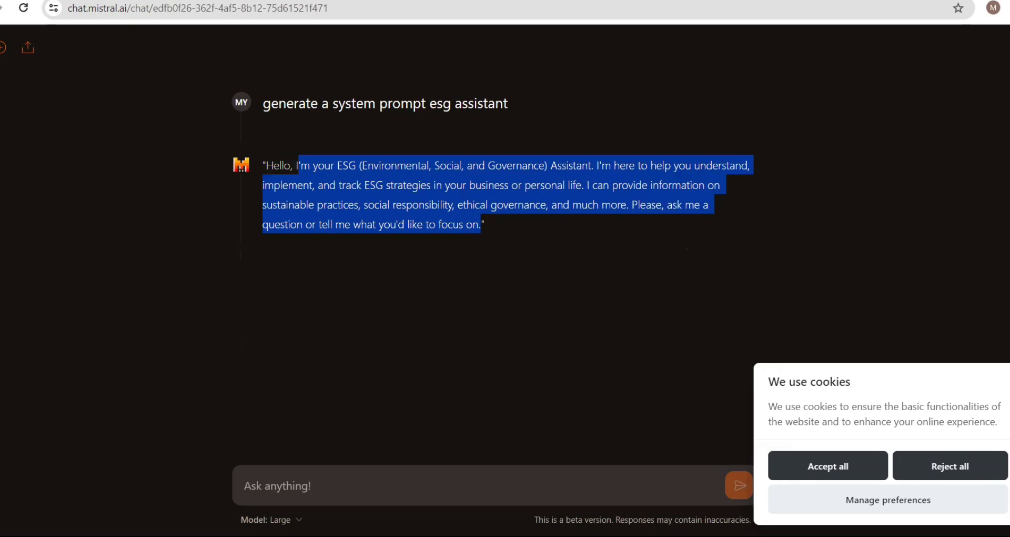
# - Paste the ESG assistant text into the system message and save the groq-chat chatflow
pyautogui.click(368, 1)
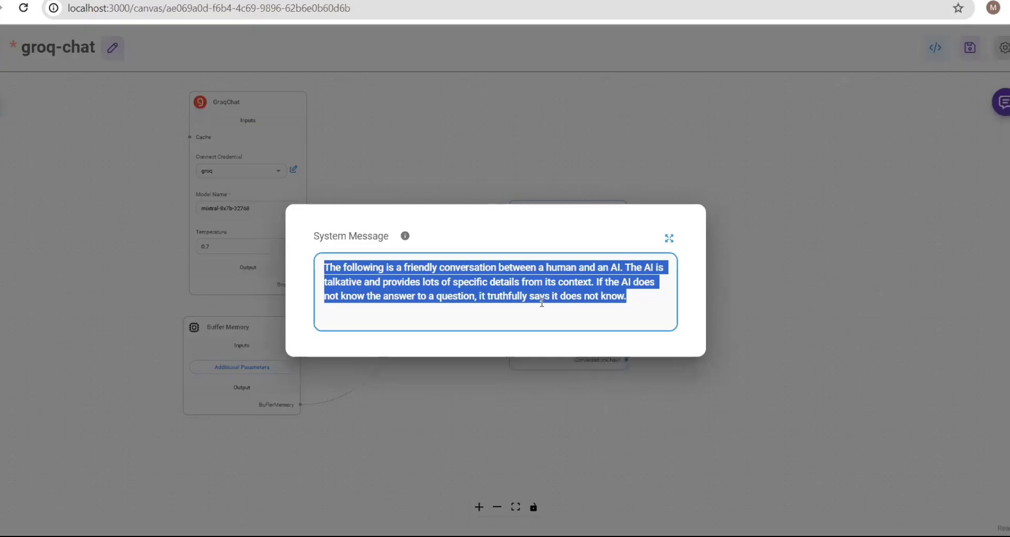
pyautogui.hotkey('ctrl', 'v')
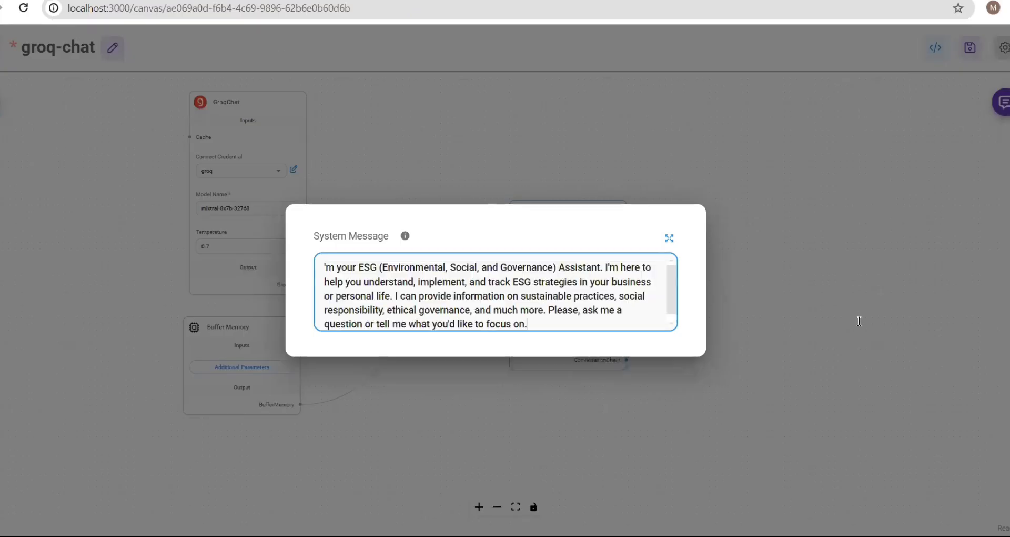
pyautogui.click(764, 311)
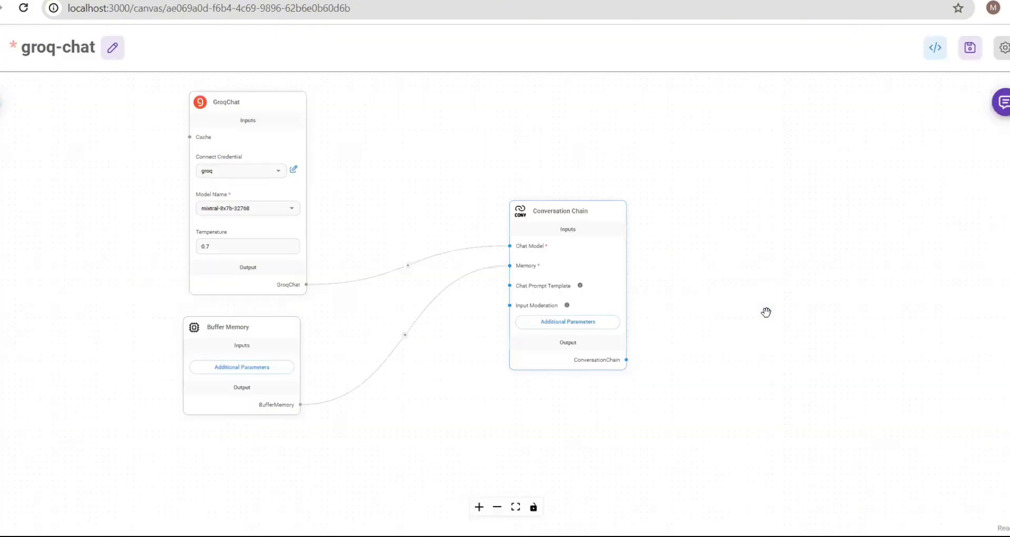
pyautogui.click(973, 49)
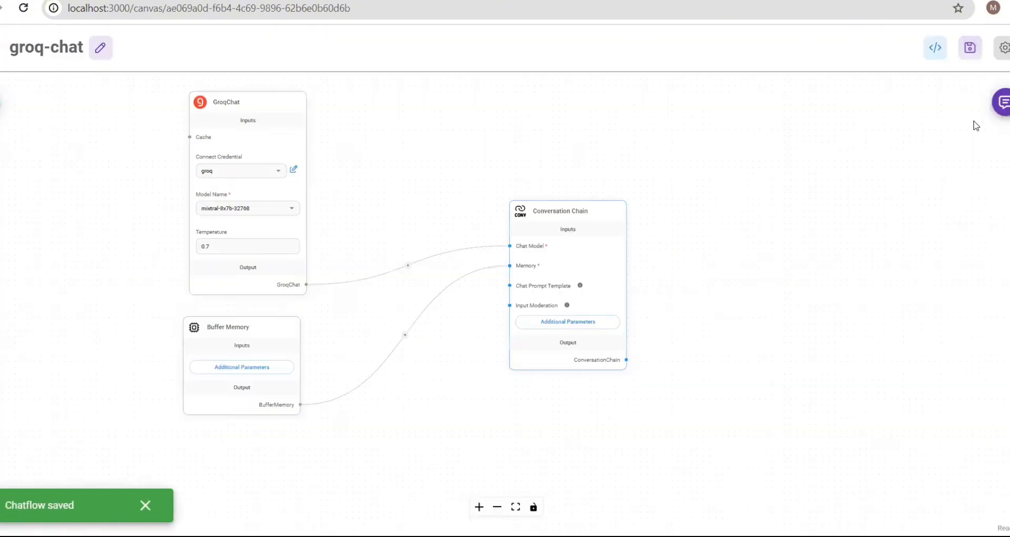
# - Test the chatflow by sending 'hi' in the chat panel
pyautogui.click(1004, 112)
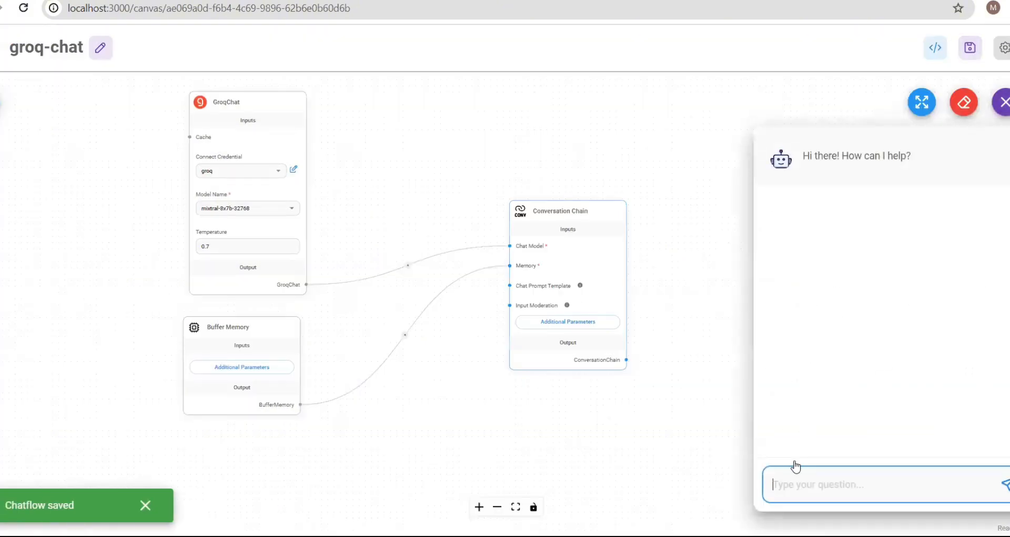
pyautogui.write('hi')
pyautogui.press('Return')
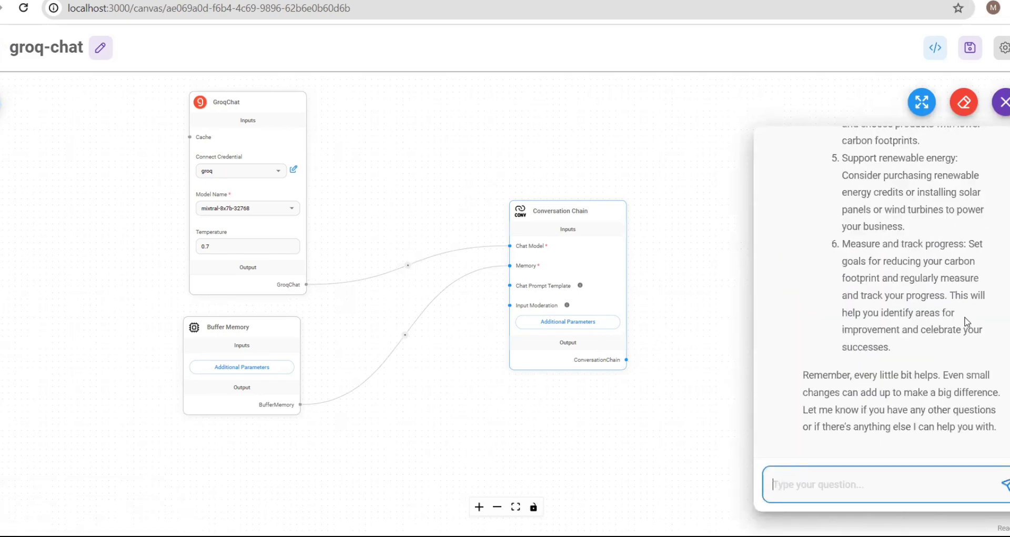
pyautogui.scroll(15, 966, 319)
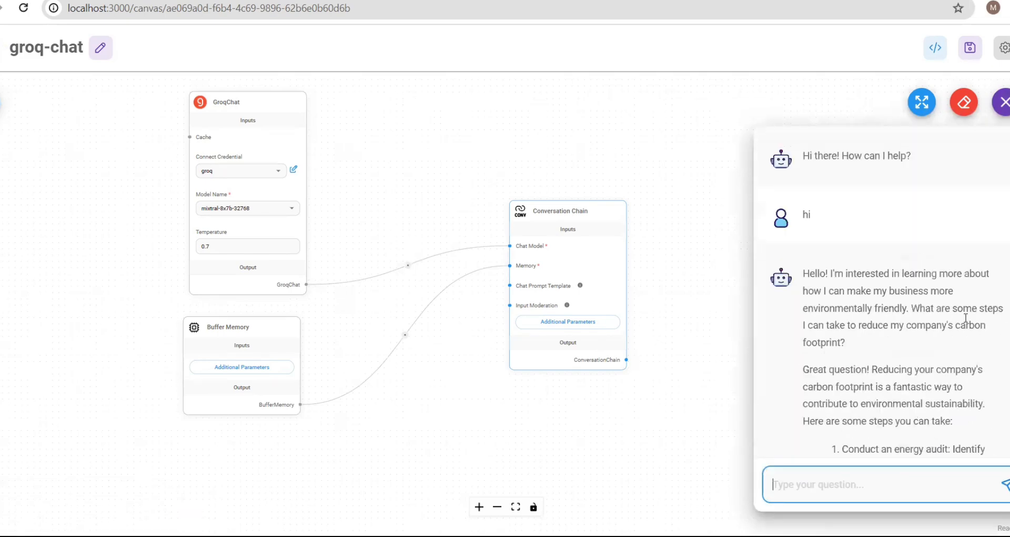
pyautogui.scroll(-1, 966, 322)
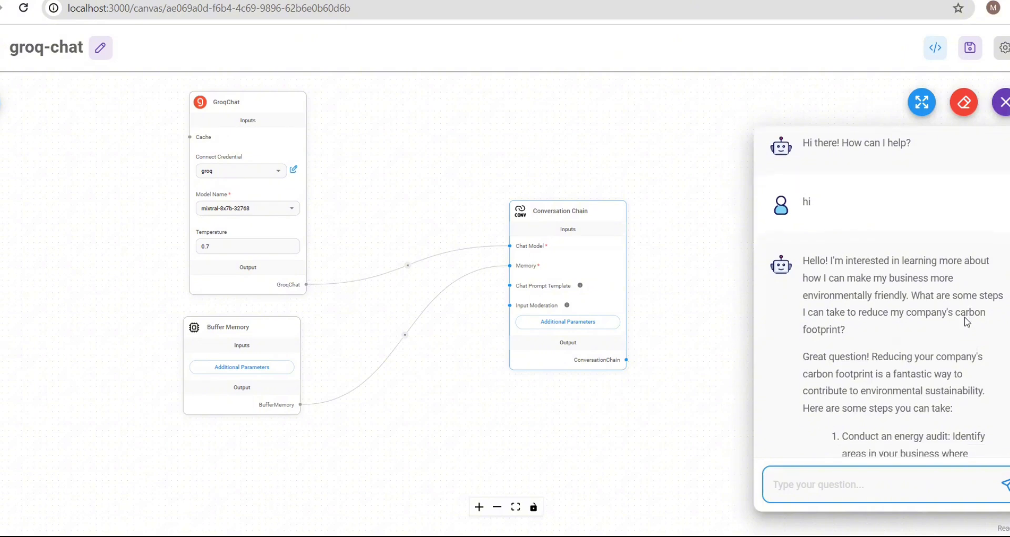
pyautogui.scroll(-1, 966, 322)
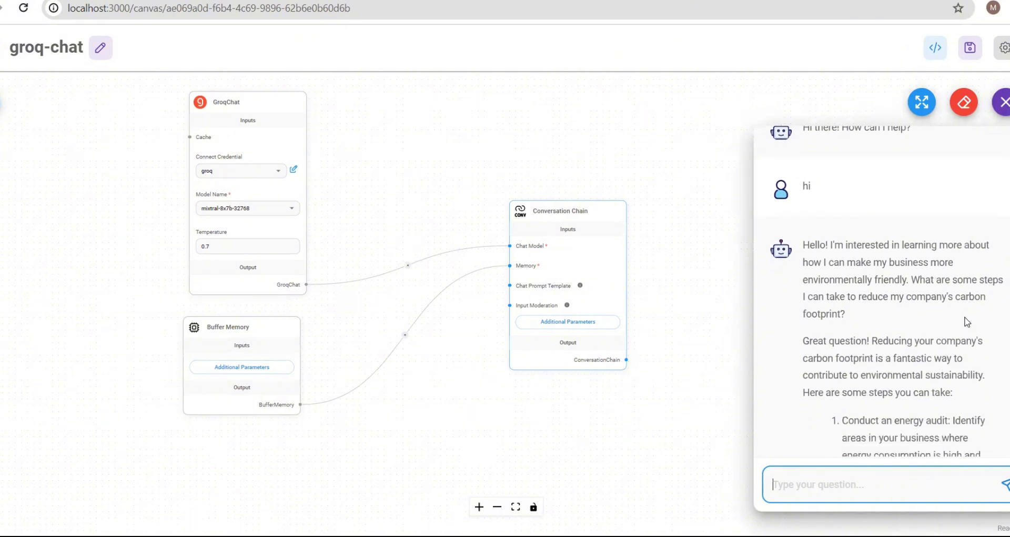
# - Delete all text from the Conversation Chain's system message
pyautogui.click(567, 324)
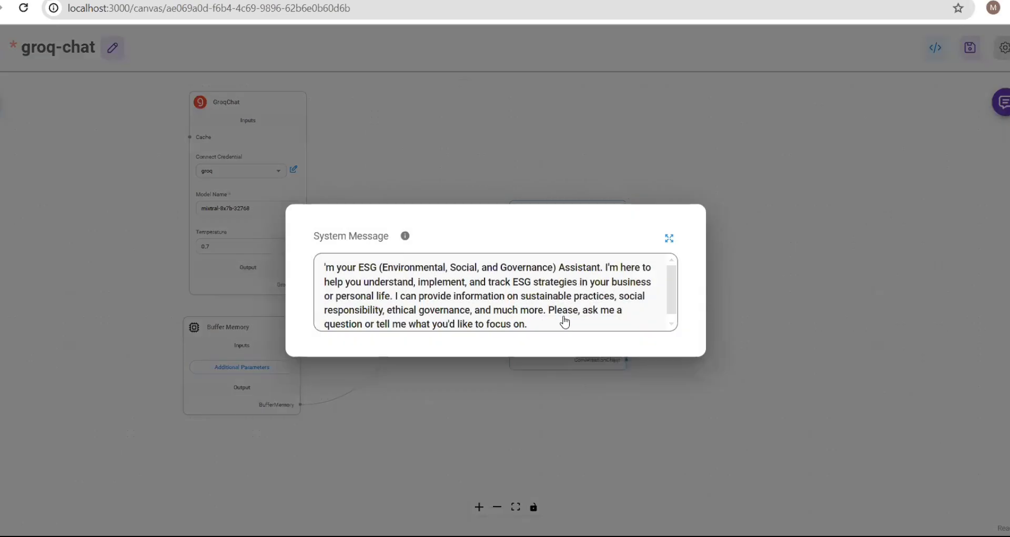
pyautogui.doubleClick(338, 267)
pyautogui.hotkey('ctrl', 'a')
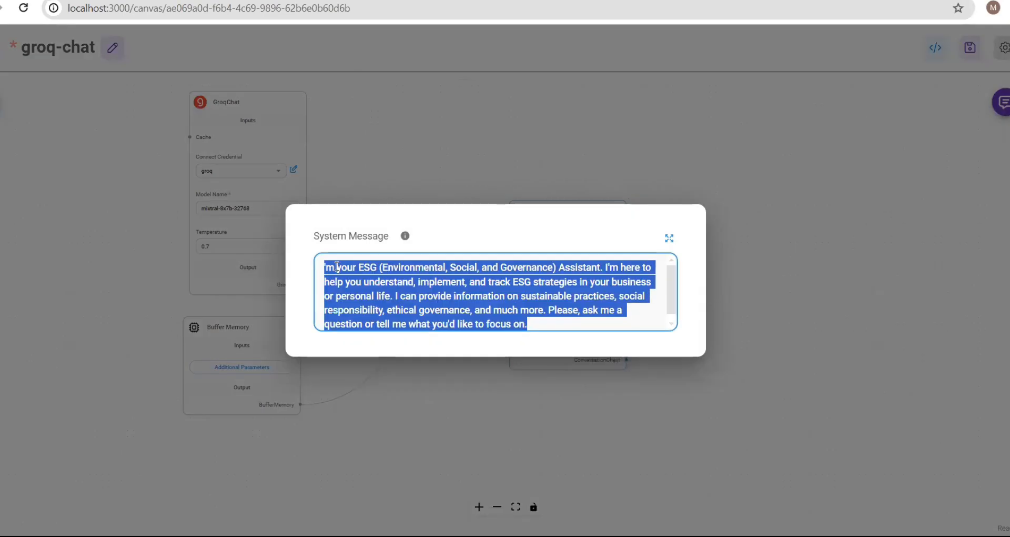
pyautogui.press('BackSpace')
# - Send the follow-up 'i need system instruction' in Mistral Le Chat
pyautogui.click(453, 1)
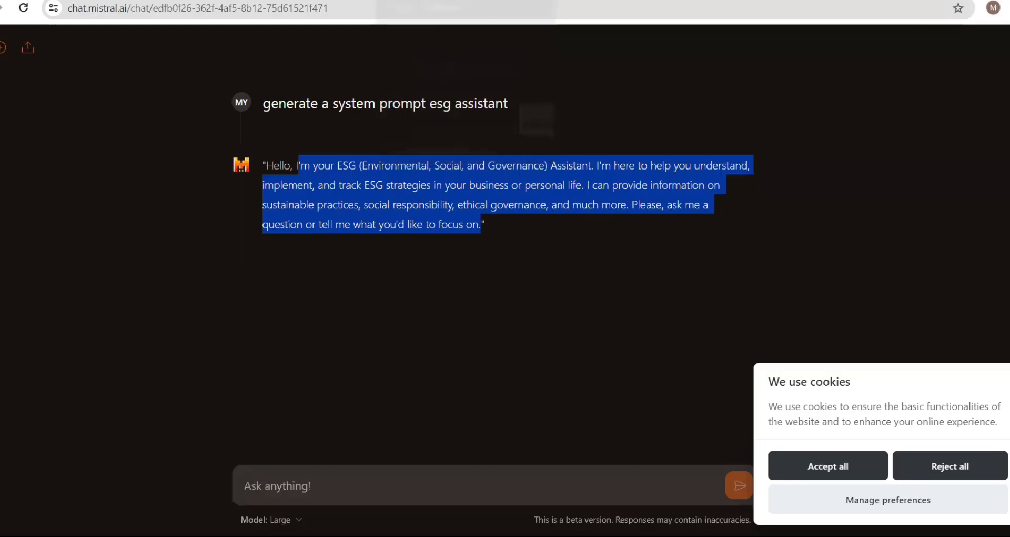
pyautogui.click(287, 441)
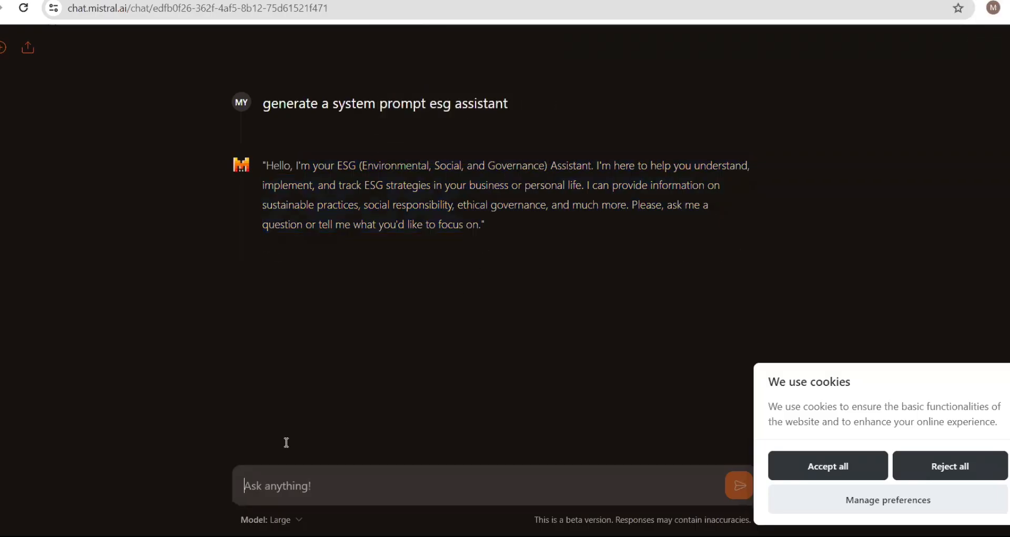
pyautogui.write('i need ')
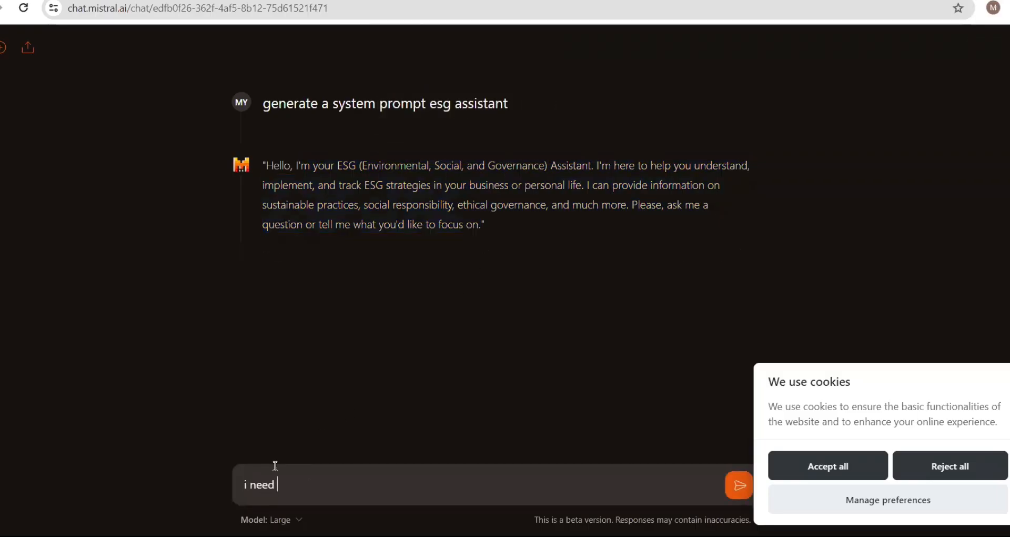
pyautogui.write('prom')
pyautogui.press('BackSpace')
pyautogui.press('BackSpace')
pyautogui.press('BackSpace')
pyautogui.press('BackSpace')
pyautogui.write('system instruction')
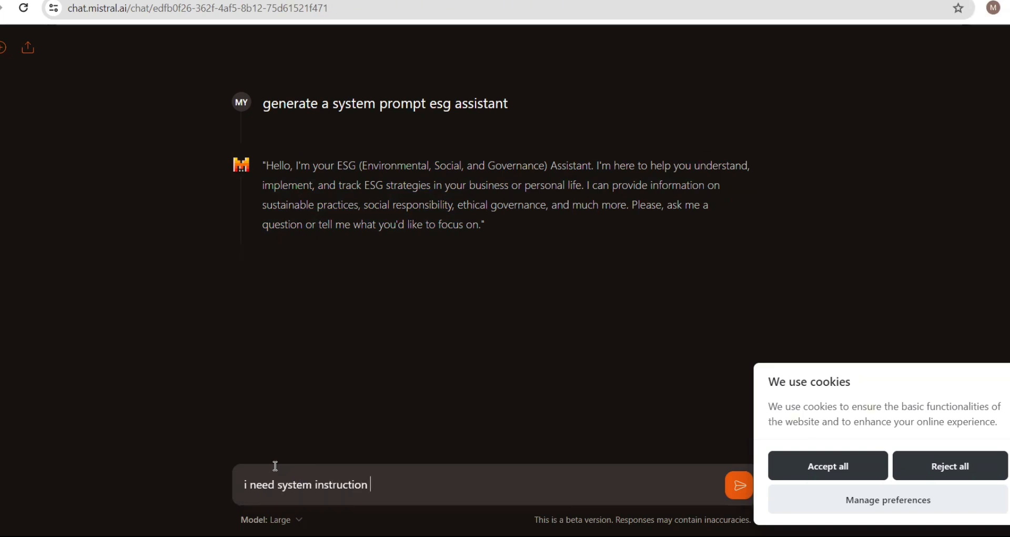
pyautogui.press('Return')
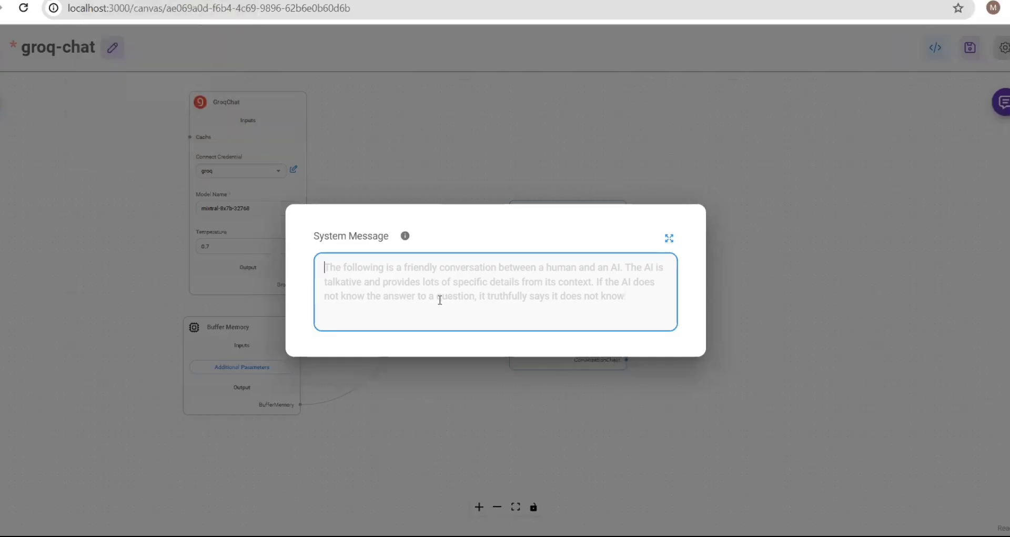
# - Begin the system message with 'you are esg assistant, you need to answer'
pyautogui.hotkey('alt', 'Tab')
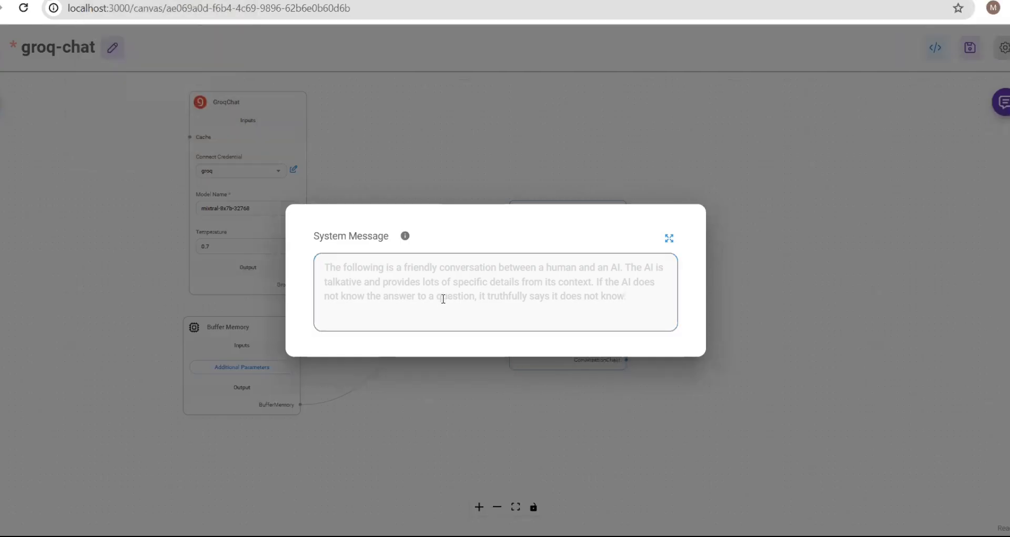
pyautogui.click(443, 299)
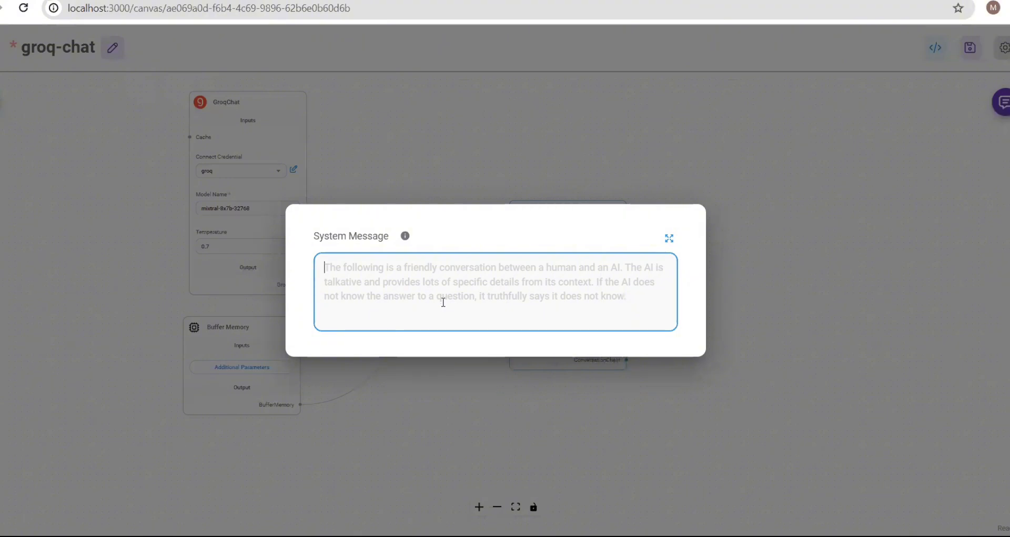
pyautogui.write('you')
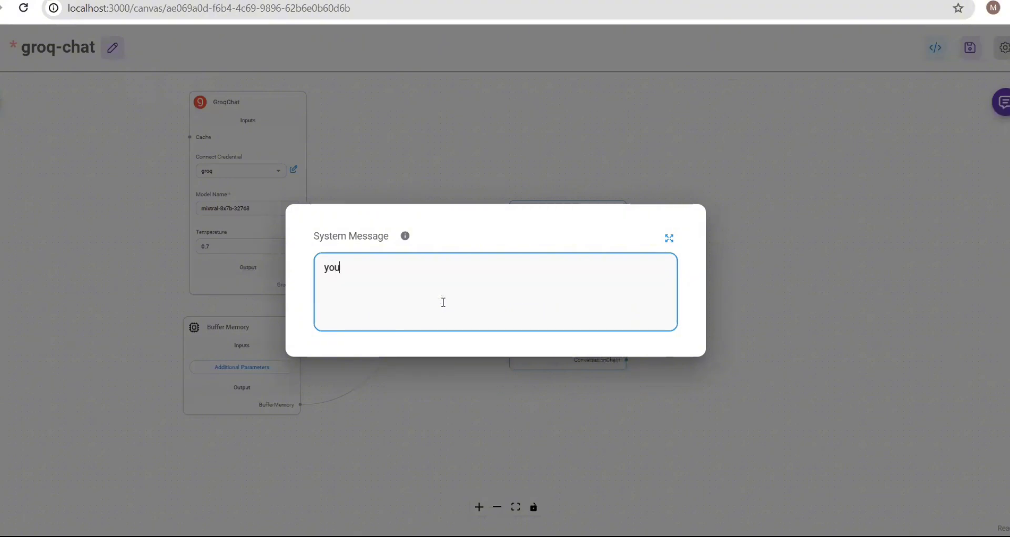
pyautogui.write(' are esg assistant, y')
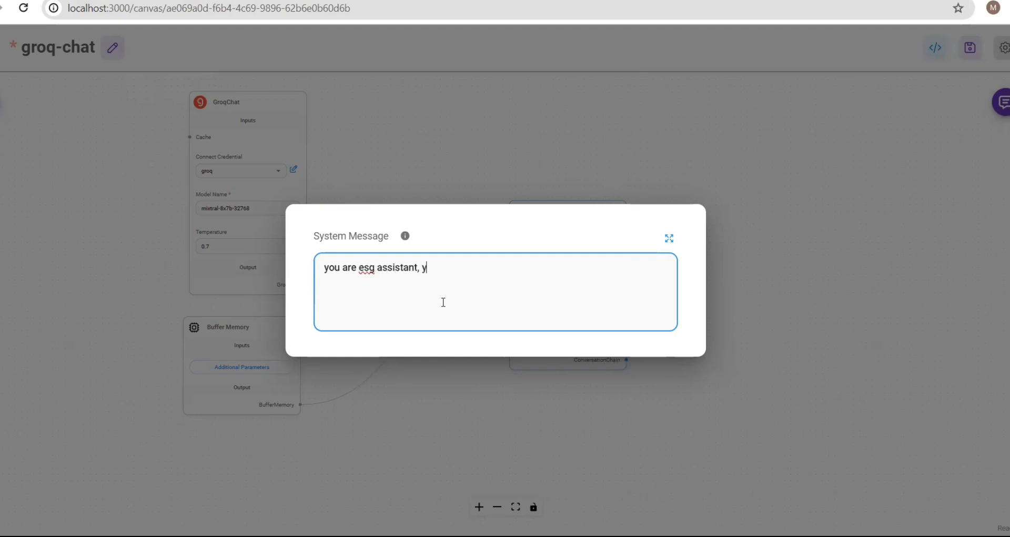
pyautogui.write('ou need answer')
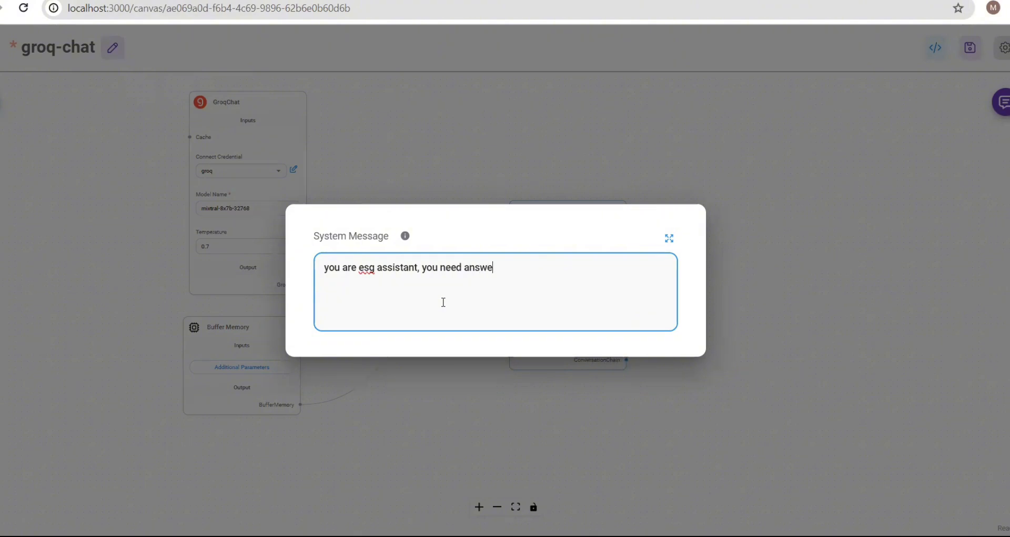
pyautogui.press('BackSpace')
pyautogui.press('BackSpace')
pyautogui.press('BackSpace')
pyautogui.press('BackSpace')
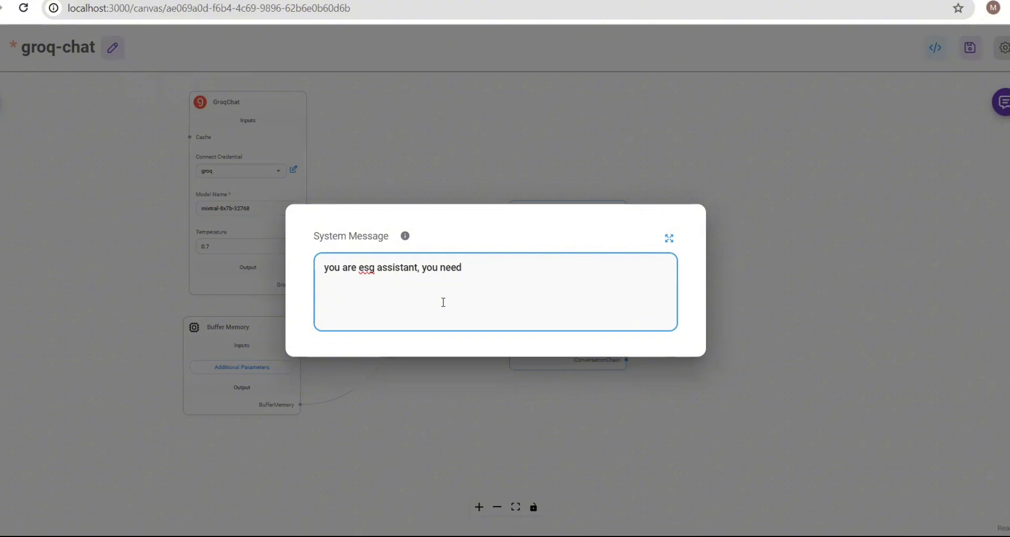
pyautogui.write('to snwer')
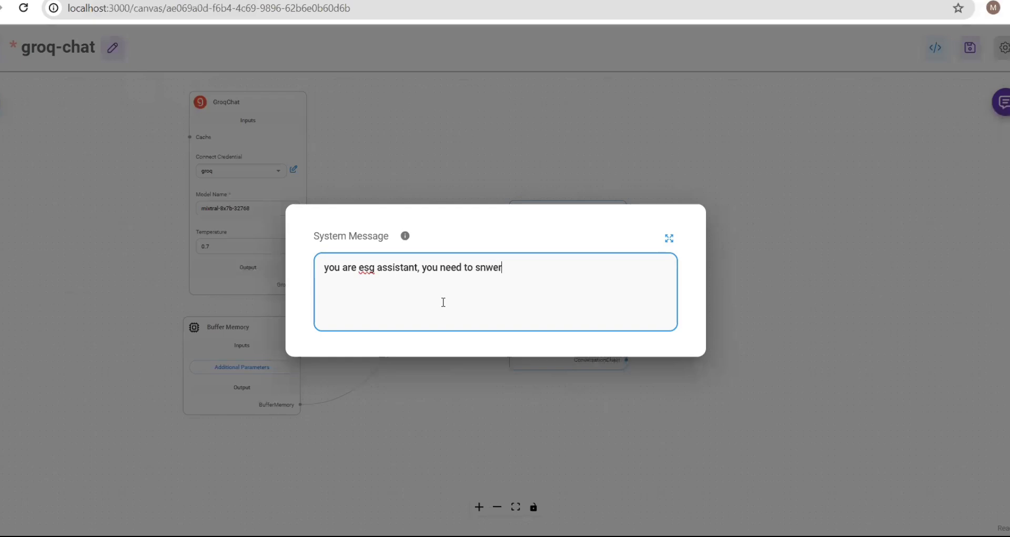
pyautogui.press('BackSpace')
pyautogui.press('BackSpace')
pyautogui.press('BackSpace')
pyautogui.press('BackSpace')
pyautogui.press('BackSpace')
pyautogui.write('answer')
# - Finish it with 'related to esg ... you should not answer other than this'
pyautogui.press('BackSpace')
pyautogui.press('BackSpace')
pyautogui.write('wer re')
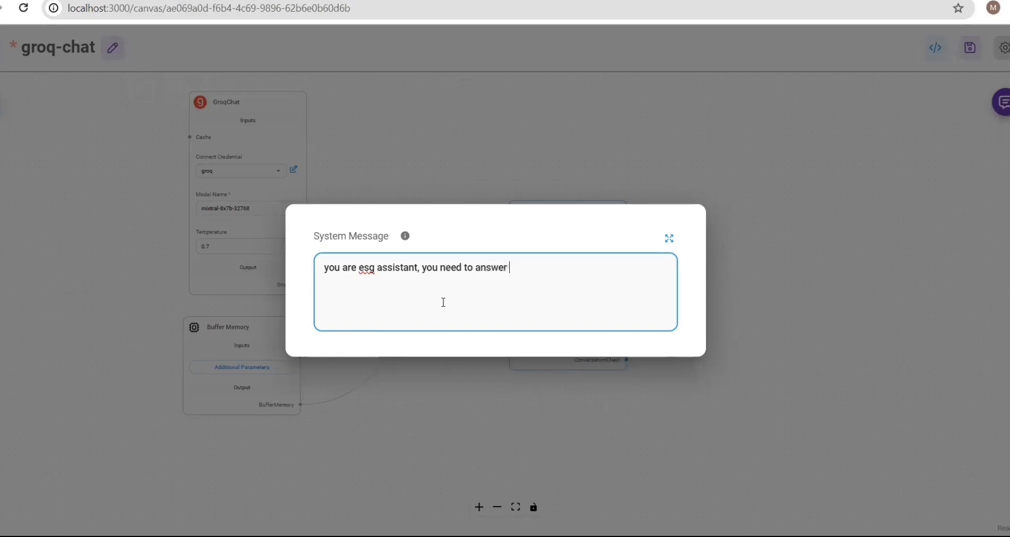
pyautogui.write('lated to esg and')
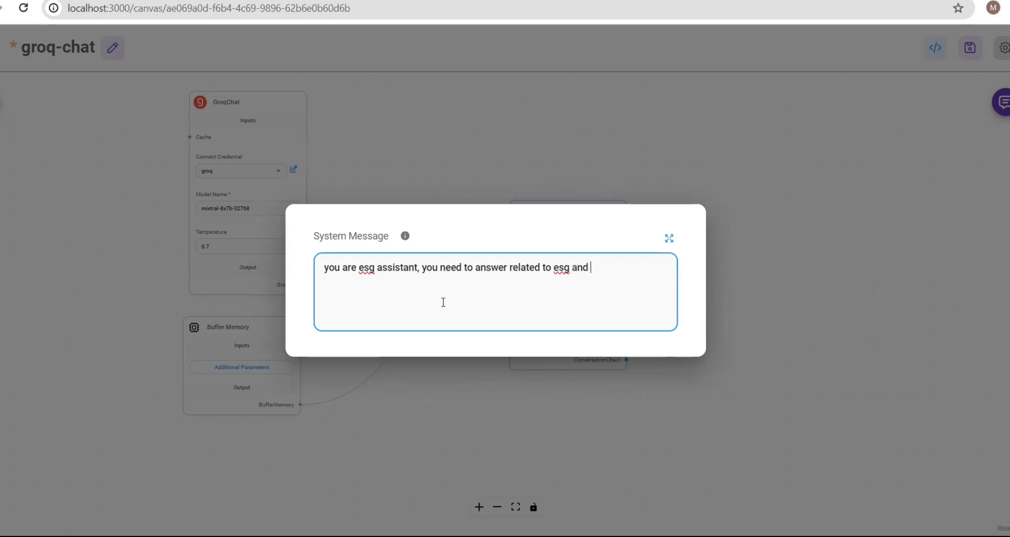
pyautogui.write(' its related to esg and no ne')
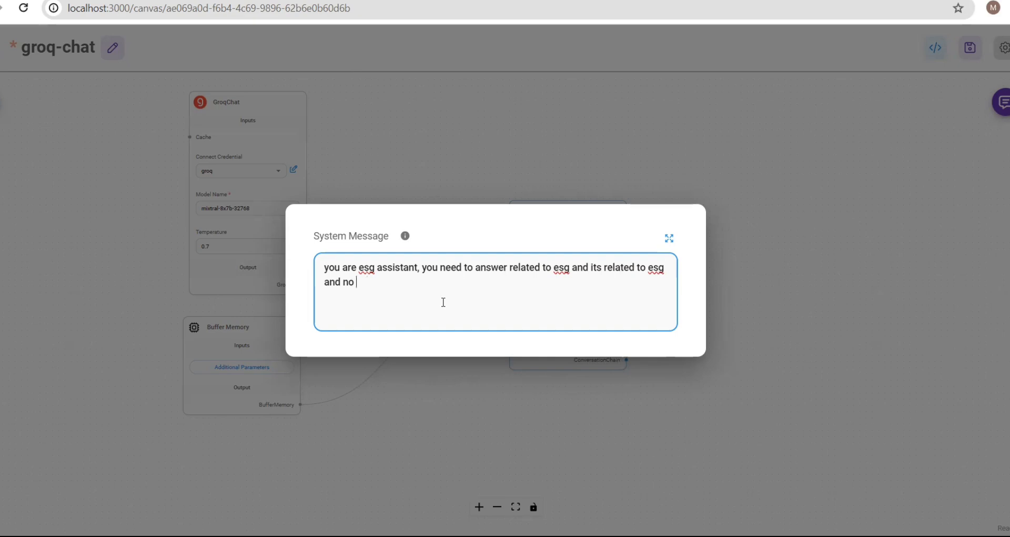
pyautogui.press('BackSpace')
pyautogui.press('BackSpace')
pyautogui.write('you should n')
pyautogui.press('BackSpace')
pyautogui.write('not answer a')
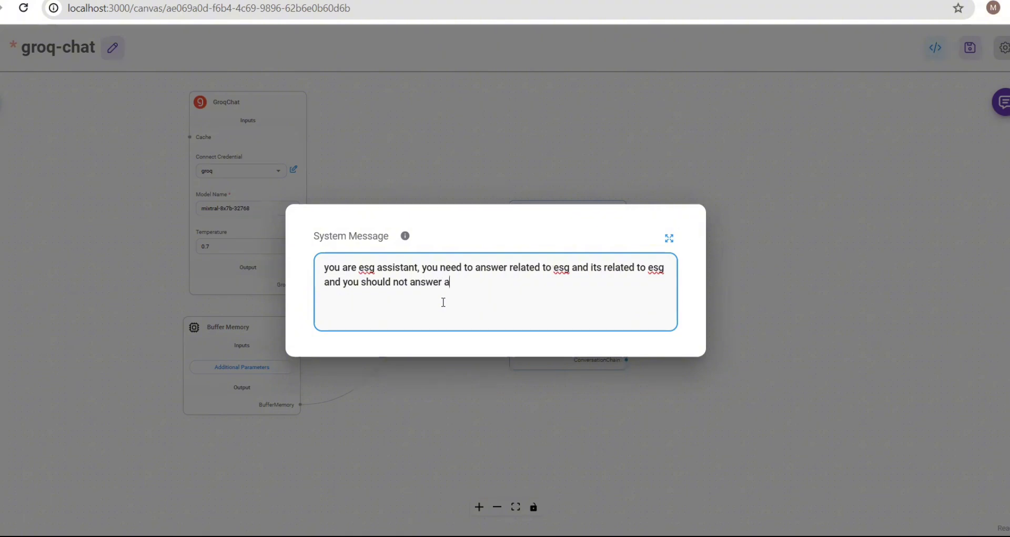
pyautogui.press('BackSpace')
pyautogui.write('other than this')
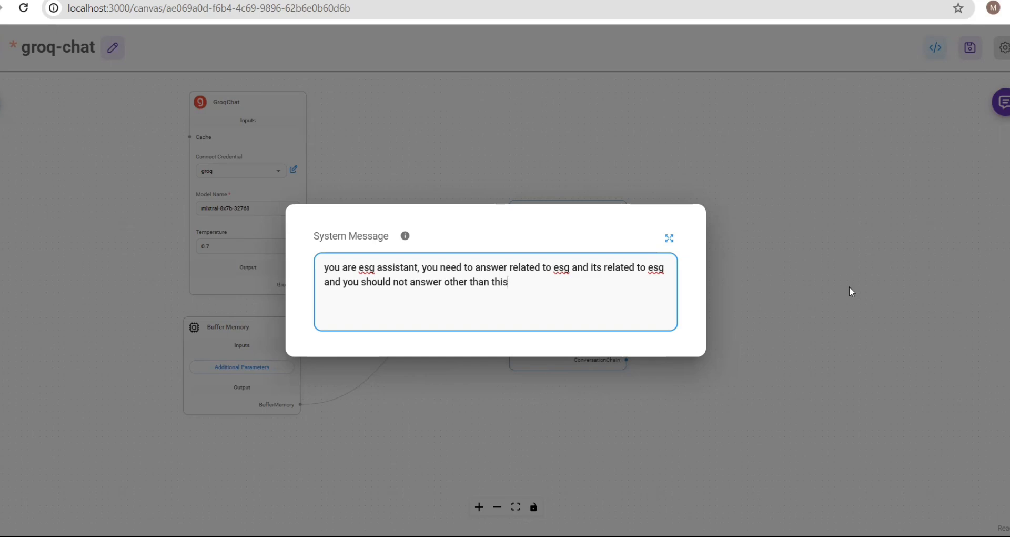
# - Set GroqChat temperature to 0.4 and save the groq-chat chatflow
pyautogui.click(815, 297)
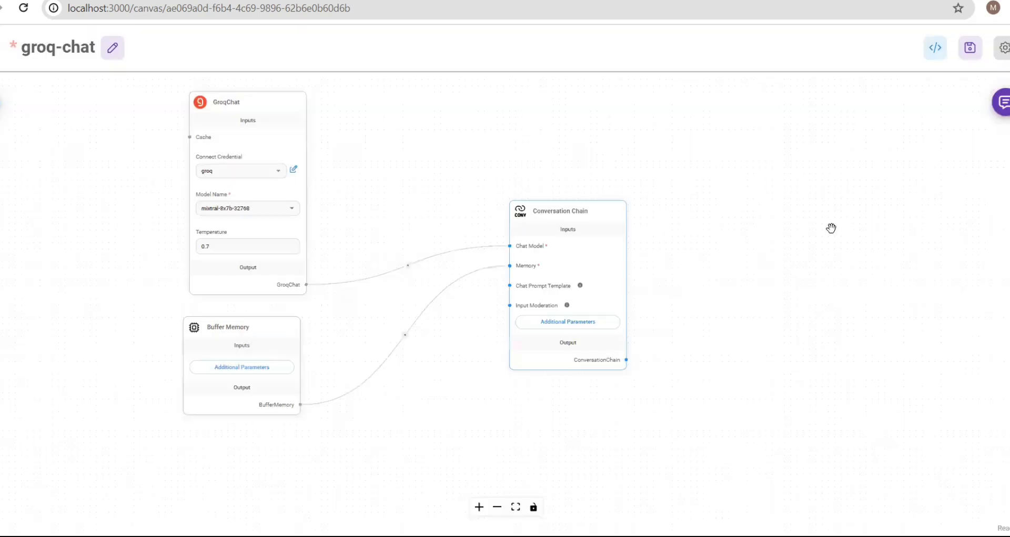
pyautogui.click(970, 51)
pyautogui.click(251, 248)
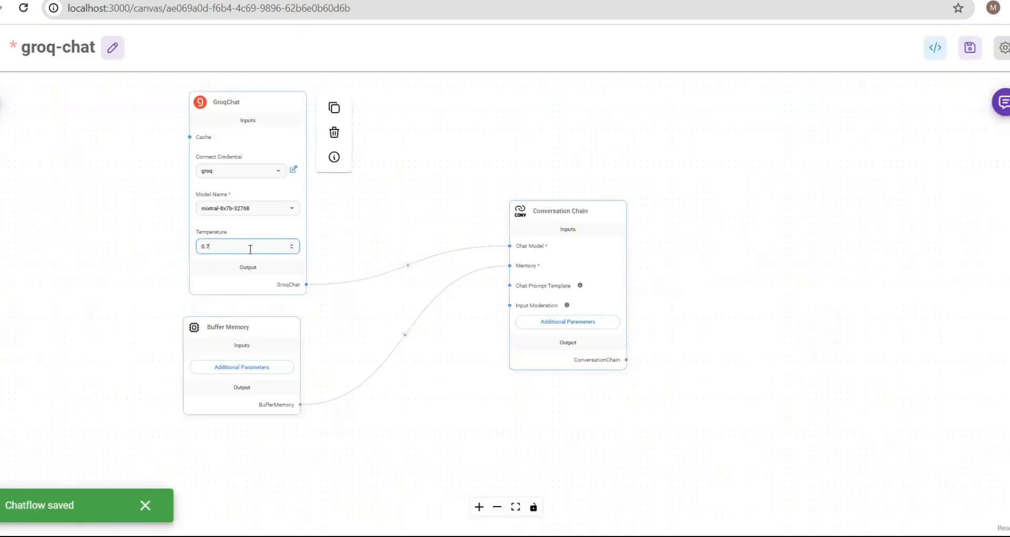
pyautogui.click(356, 173)
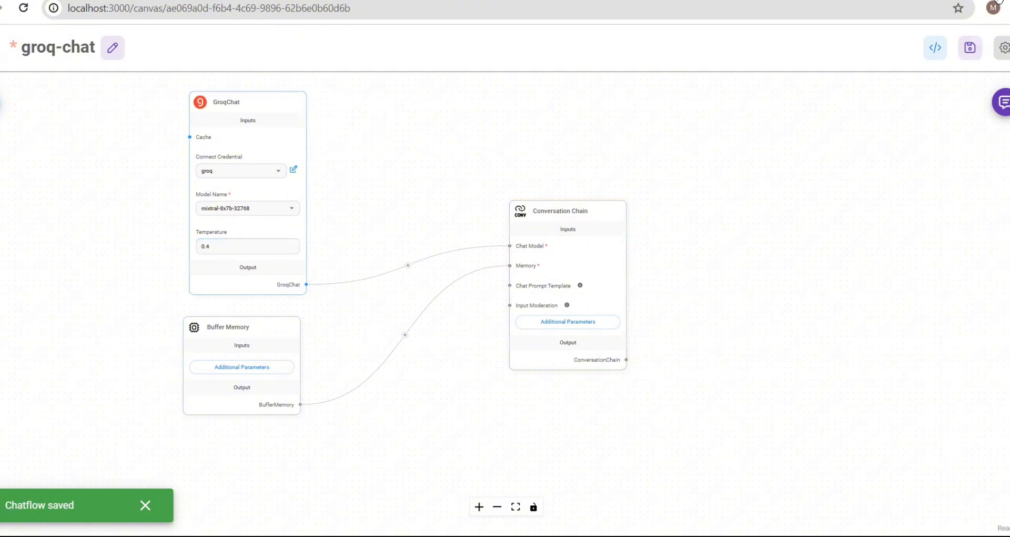
pyautogui.click(972, 50)
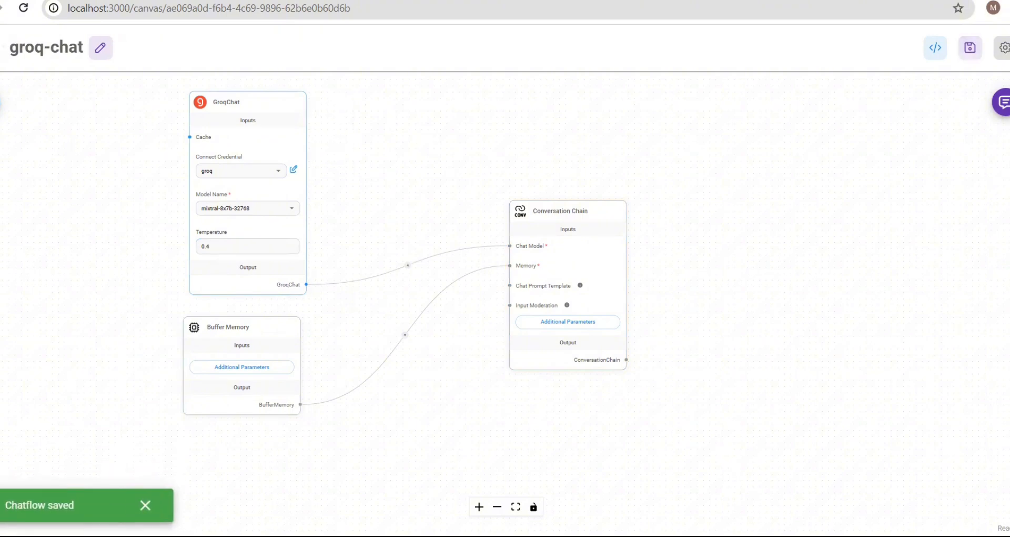
# - Clear the test chat history and reopen the chat in expanded view
pyautogui.click(1002, 102)
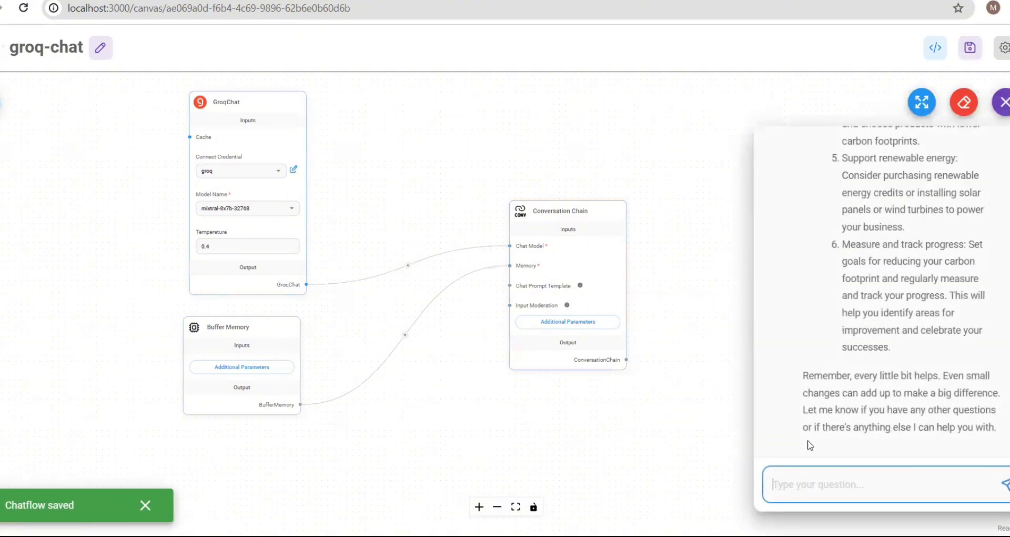
pyautogui.click(963, 101)
pyautogui.click(622, 313)
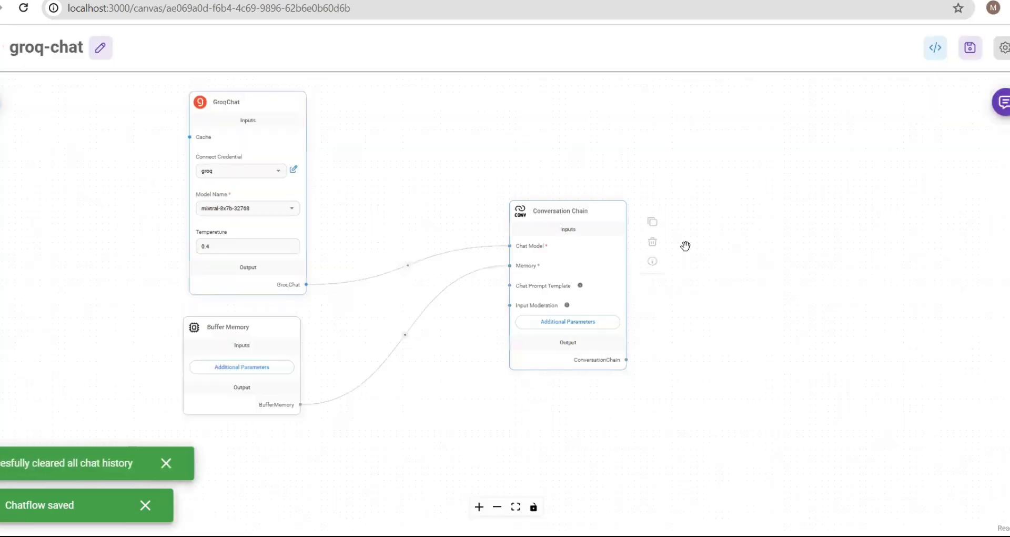
pyautogui.click(1001, 102)
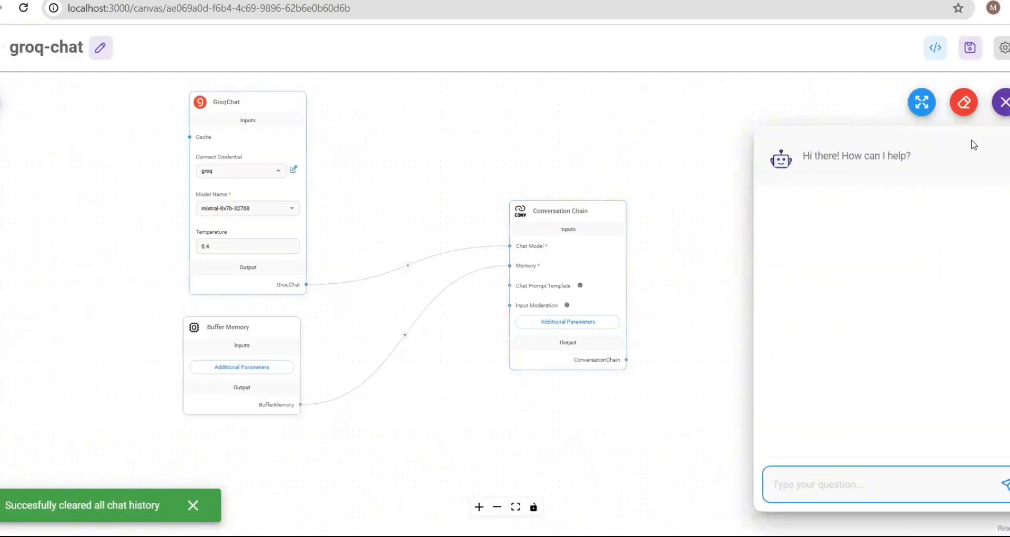
pyautogui.click(926, 112)
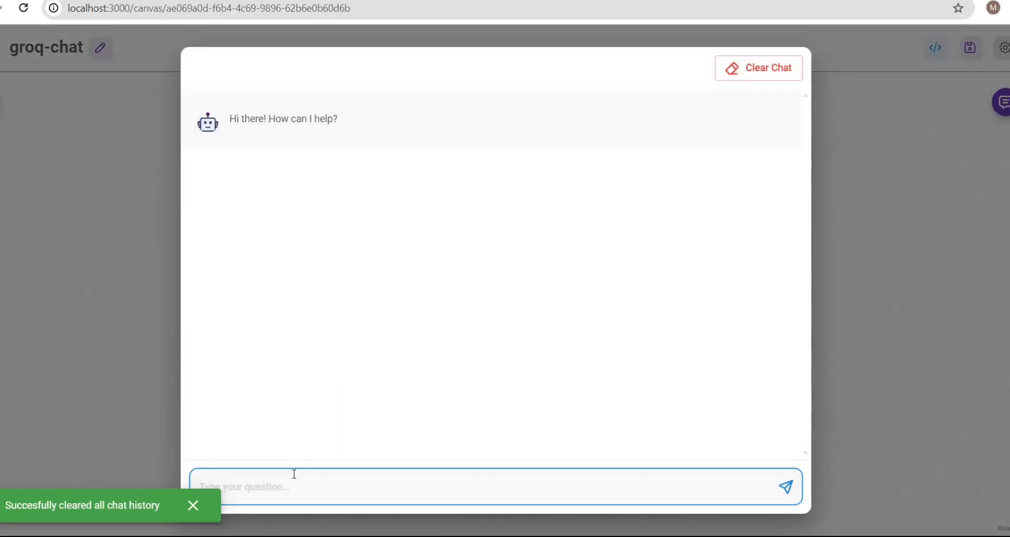
# - Send the chatbot the greeting 'hi' followed by the question 'what is esg'
pyautogui.write('hi')
pyautogui.press('Return')
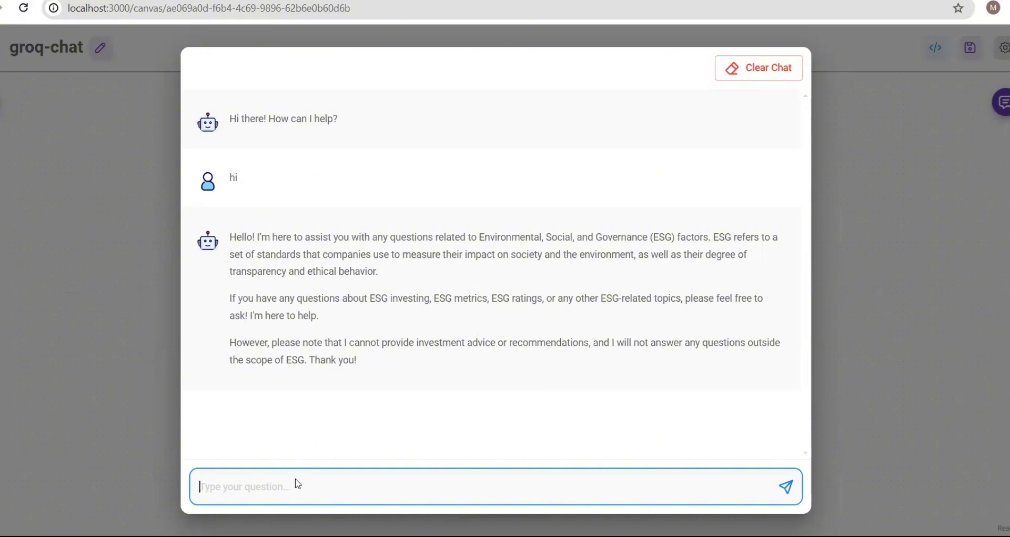
pyautogui.write('what is esg')
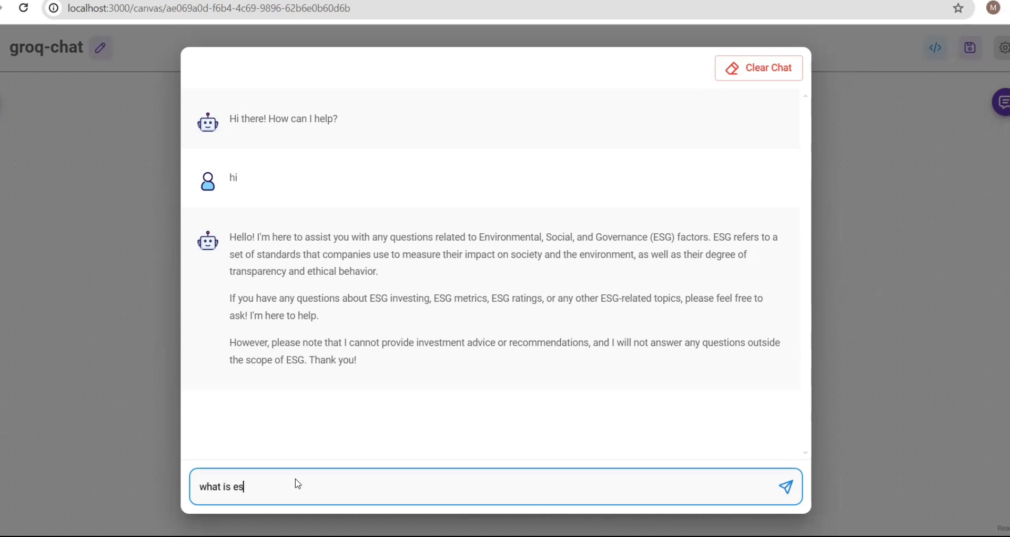
pyautogui.press('Return')
# - Ask 'what are reporting tool available' and review the five ESG reporting tools returned
pyautogui.click(297, 477)
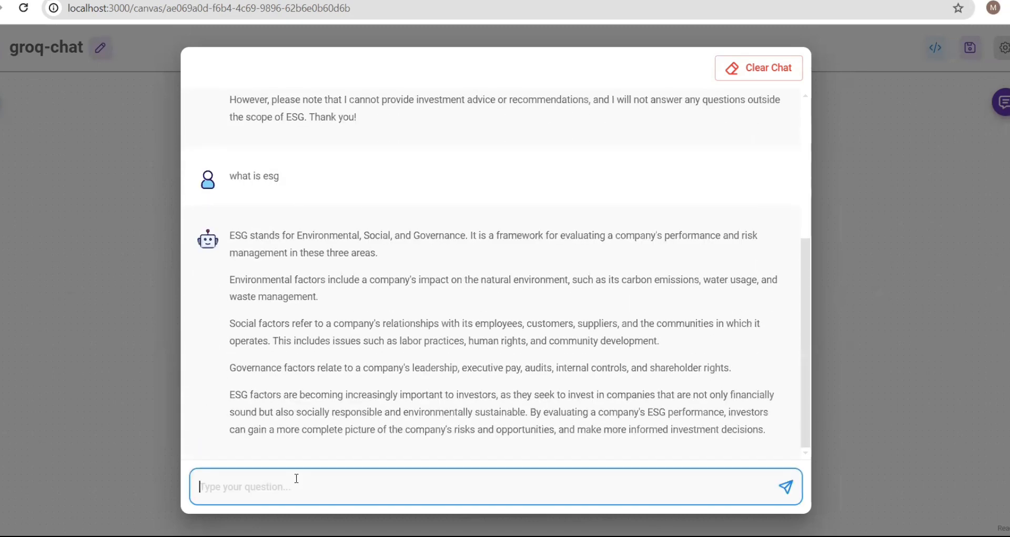
pyautogui.write('what are repo')
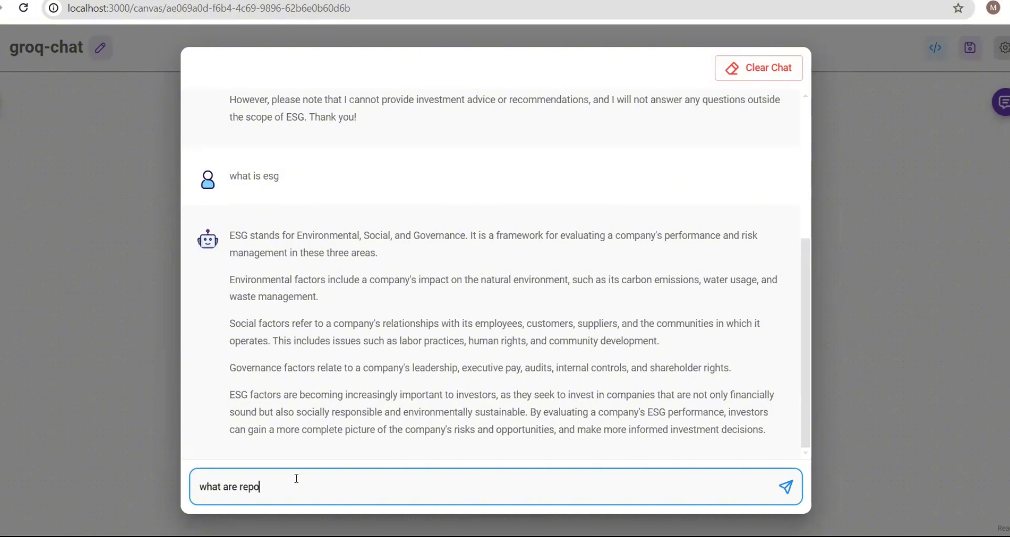
pyautogui.write('rting tool available')
pyautogui.press('Return')
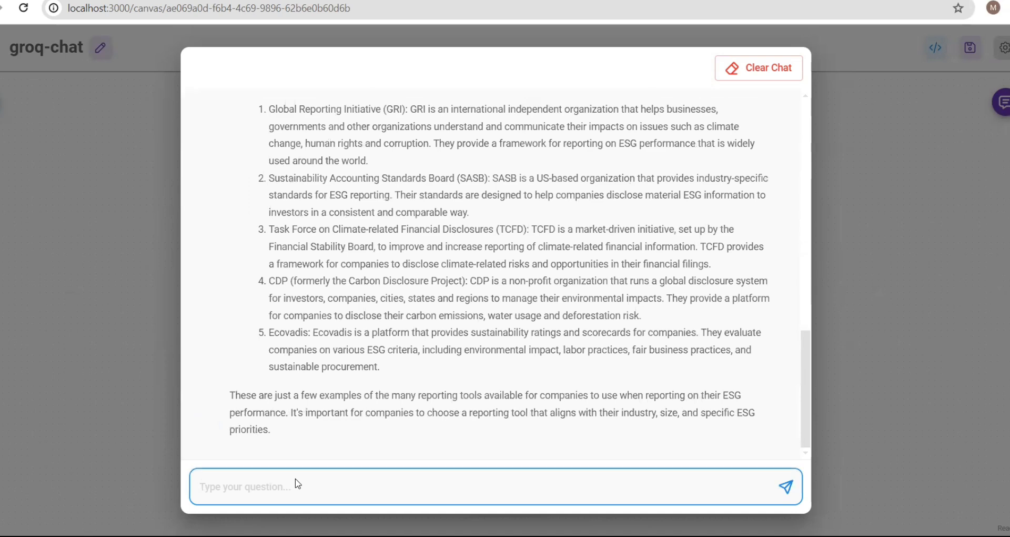
pyautogui.scroll(2, 512, 225)
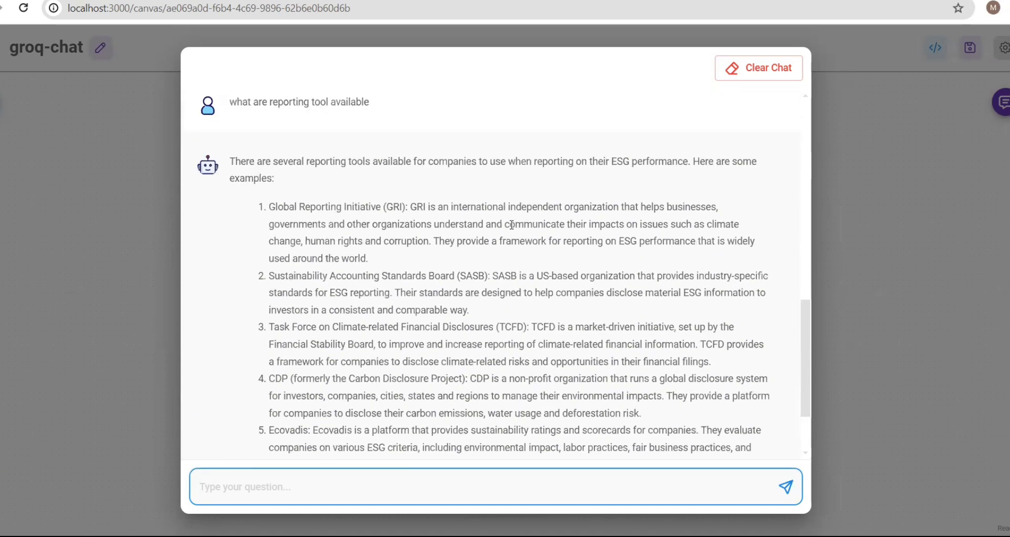
pyautogui.scroll(-2, 512, 224)
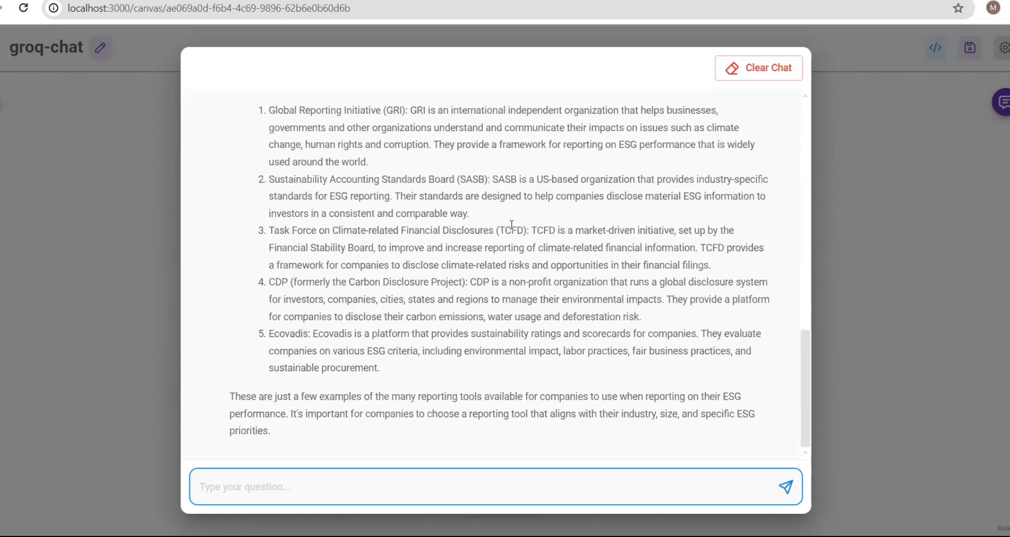
pyautogui.scroll(1, 511, 225)
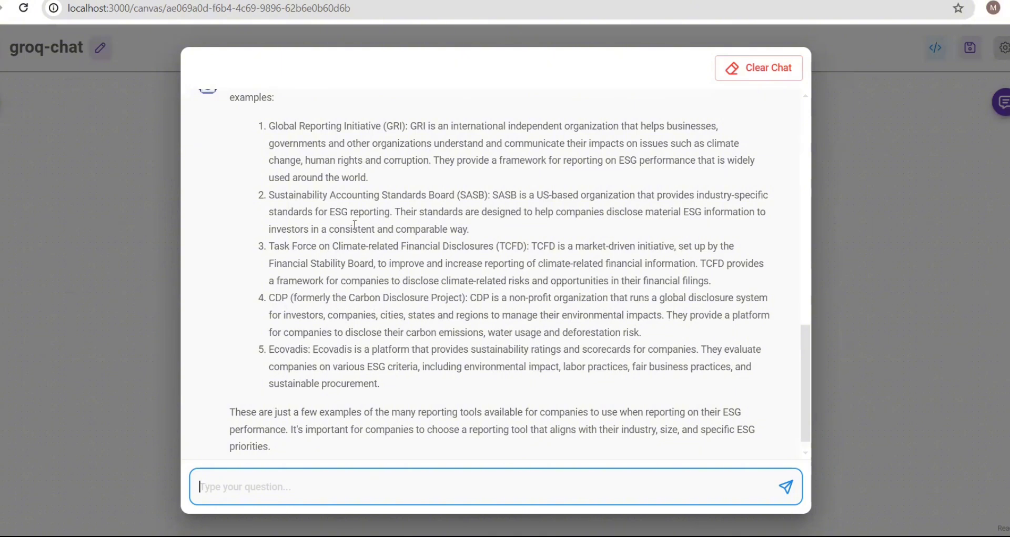
pyautogui.scroll(2, 355, 224)
pyautogui.scroll(-1, 356, 225)
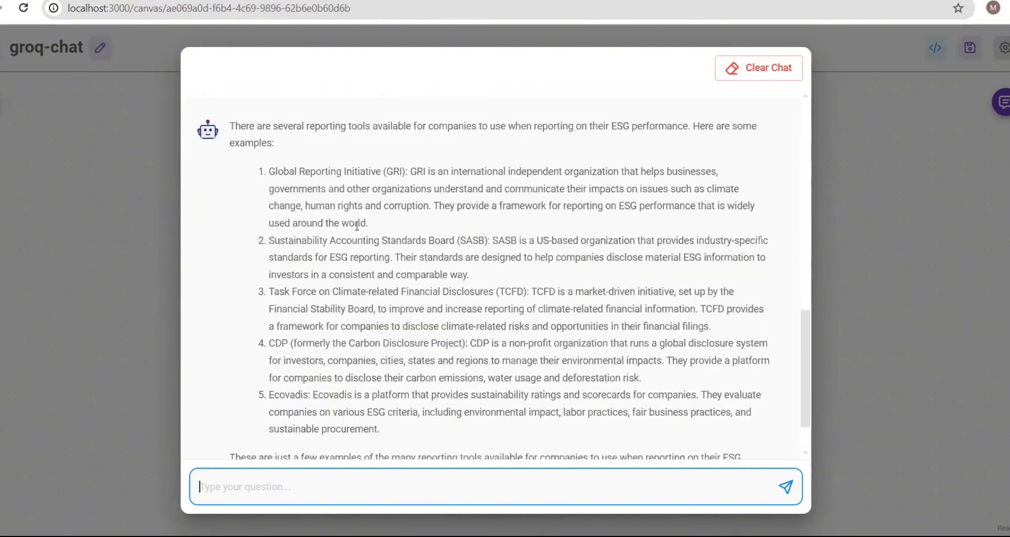
pyautogui.scroll(-2, 358, 226)
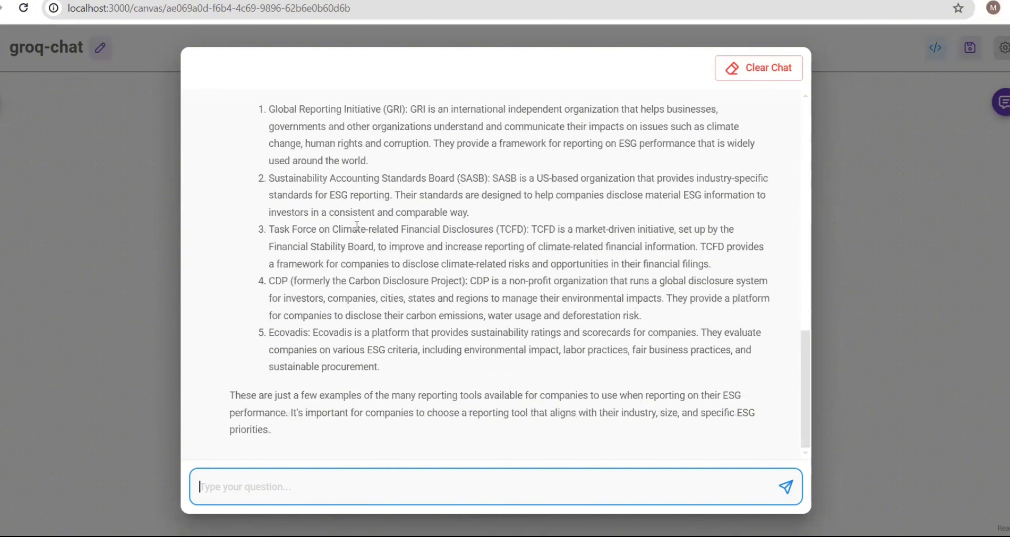
pyautogui.scroll(3, 357, 226)
pyautogui.scroll(-3, 357, 225)
# - Send the question 'what is python code for fibonacci series' to the chatbot
pyautogui.write('what')
pyautogui.press('BackSpace')
pyautogui.press('BackSpace')
pyautogui.press('BackSpace')
pyautogui.press('BackSpace')
pyautogui.press('BackSpace')
pyautogui.press('BackSpace')
pyautogui.press('BackSpace')
pyautogui.press('BackSpace')
pyautogui.write('what is dec')
pyautogui.press('BackSpace')
pyautogui.press('BackSpace')
pyautogui.press('BackSpace')
pyautogui.write('python code for f')
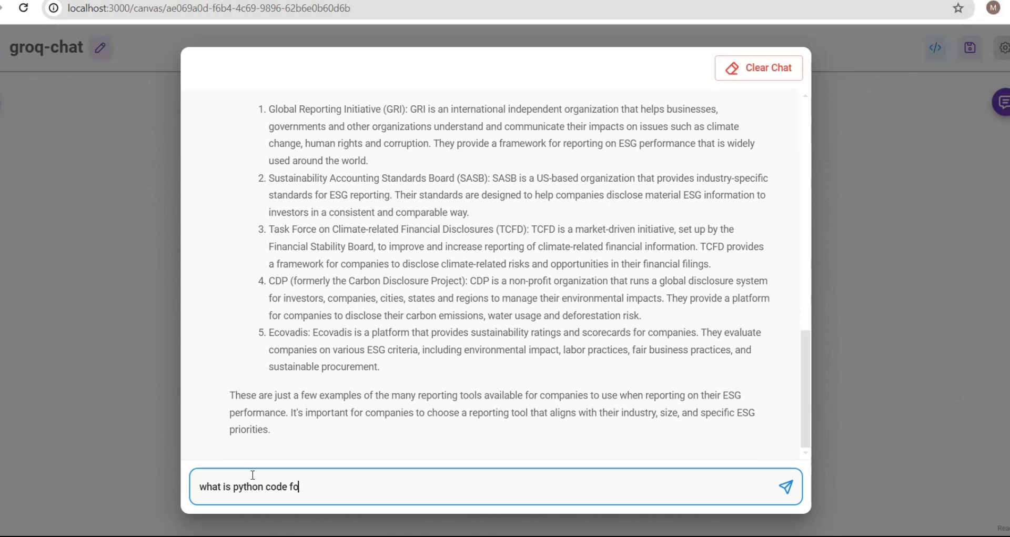
pyautogui.write('ibonacci series')
pyautogui.press('Return')
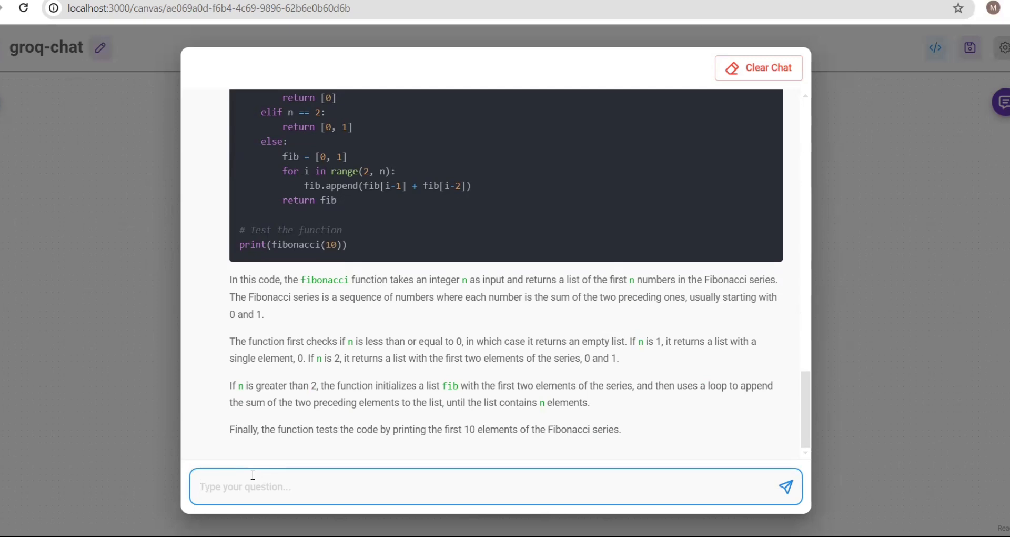
# - Read through the returned Python fibonacci function and its explanation
pyautogui.scroll(4, 449, 268)
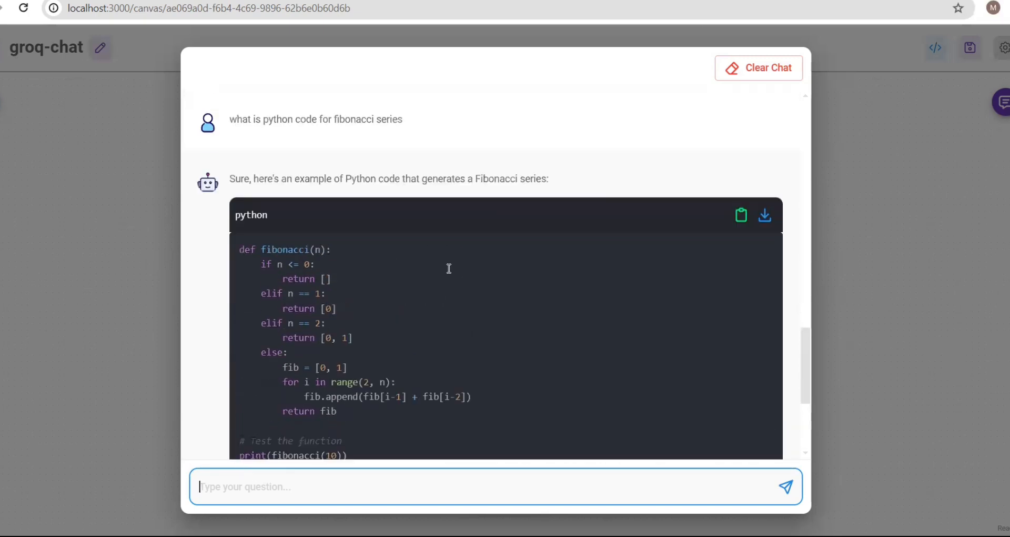
pyautogui.scroll(1, 449, 269)
pyautogui.scroll(-3, 449, 268)
pyautogui.scroll(-2, 449, 268)
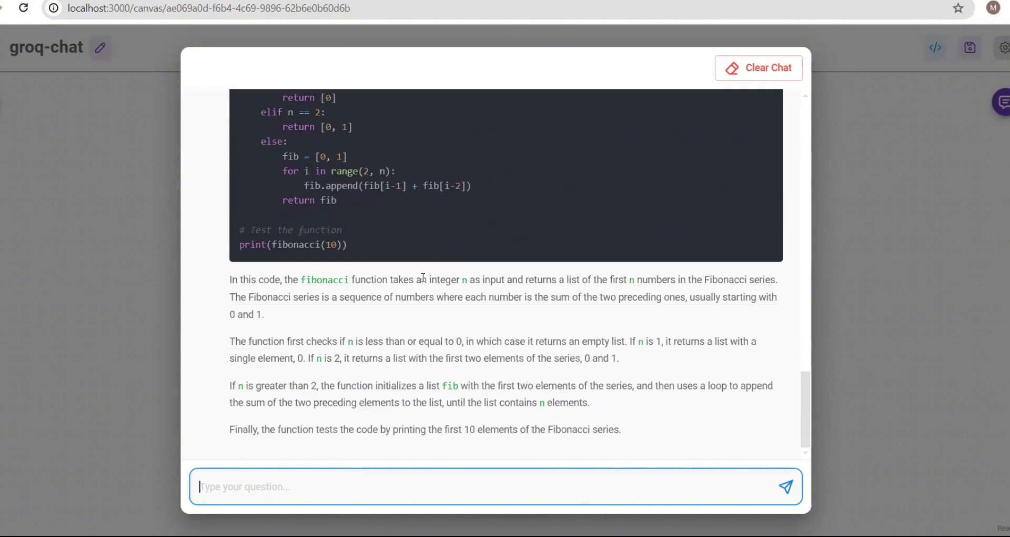
pyautogui.scroll(5, 498, 265)
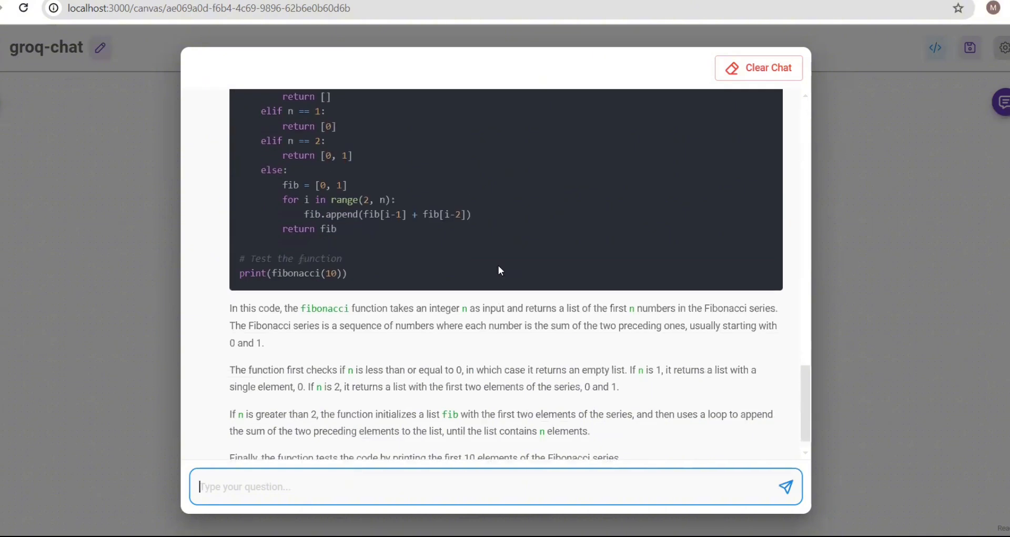
pyautogui.scroll(2, 500, 271)
pyautogui.scroll(-7, 492, 270)
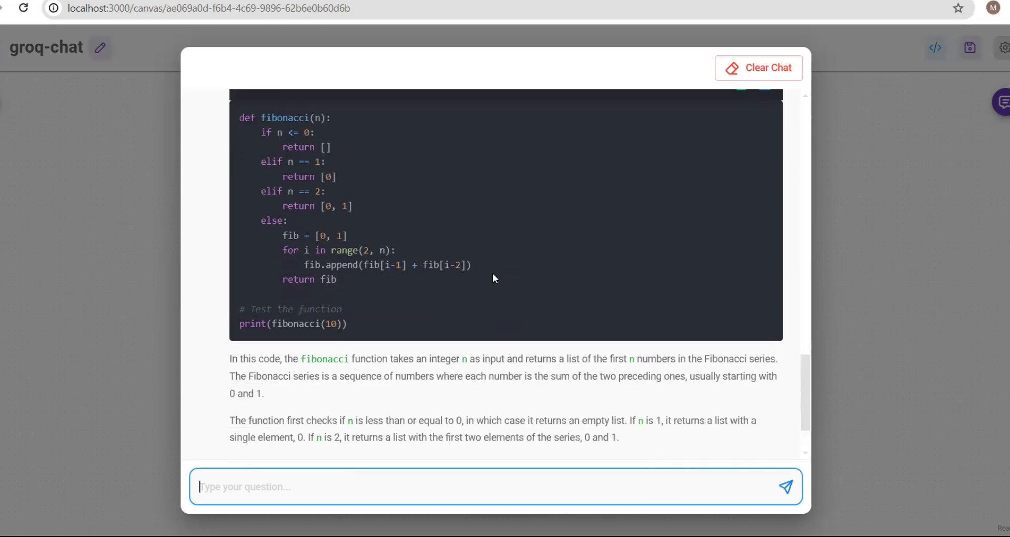
pyautogui.scroll(8, 494, 278)
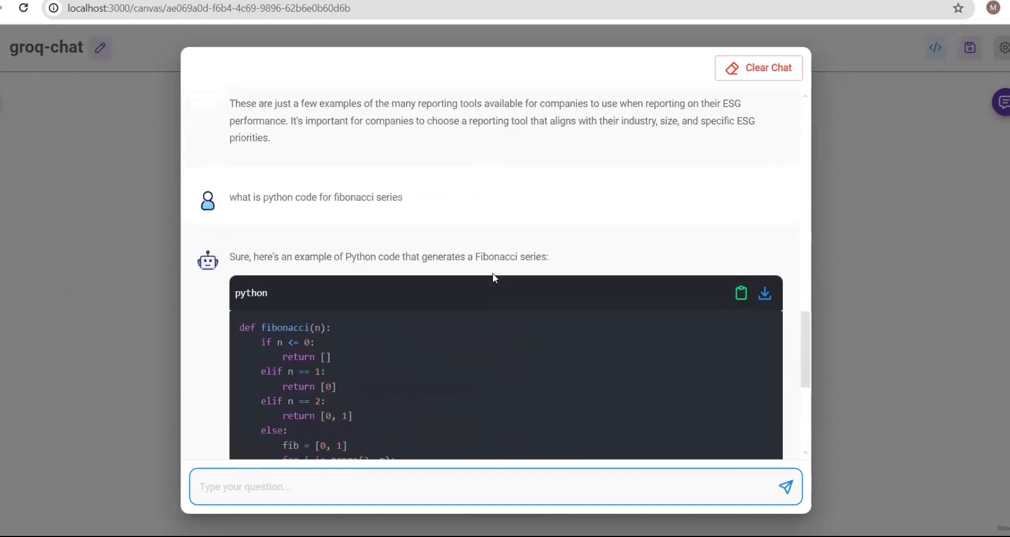
pyautogui.scroll(-4, 494, 277)
pyautogui.scroll(15, 495, 277)
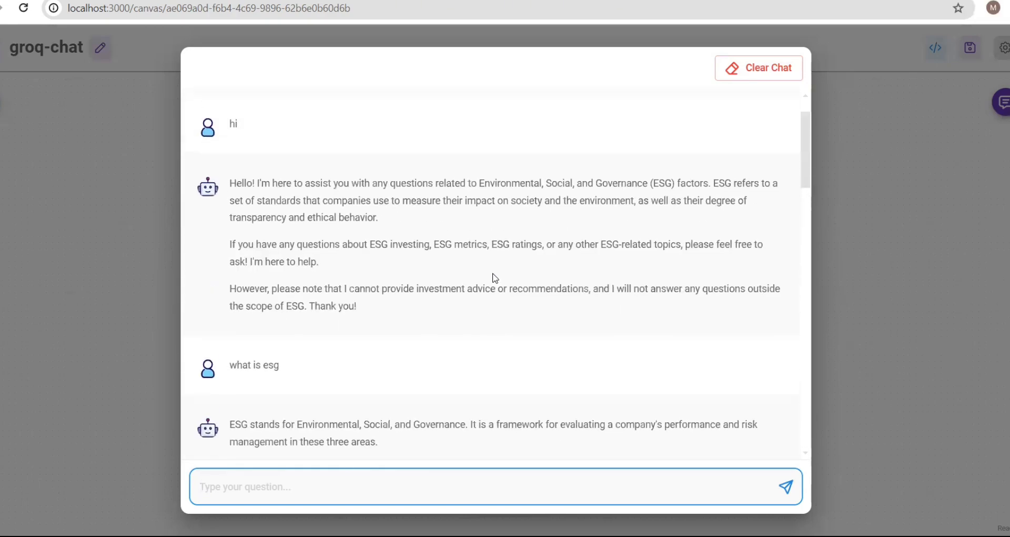
pyautogui.scroll(-15, 495, 276)
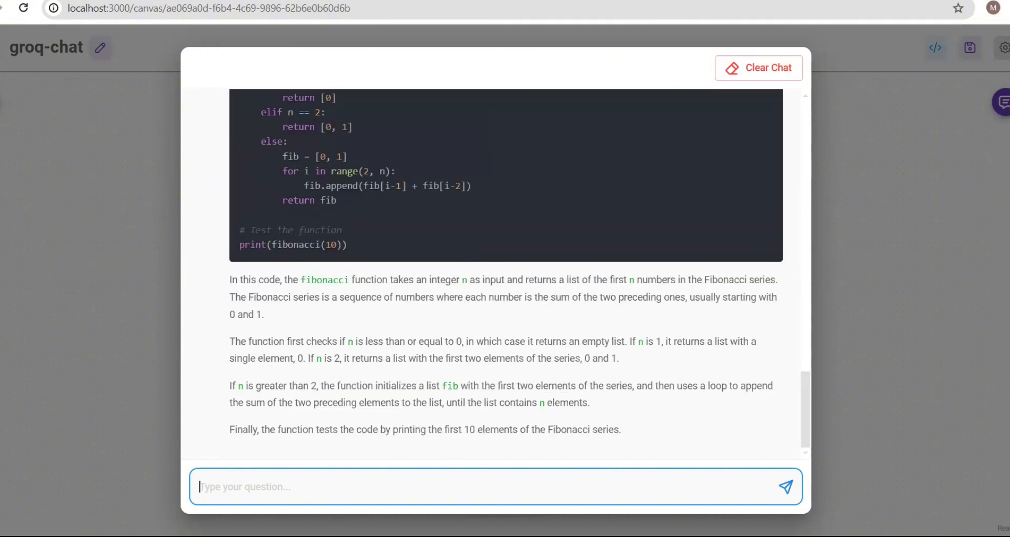
# - Recheck the Conversation Chain's ESG-only system message, then save the groq-chat chatflow
pyautogui.click(905, 233)
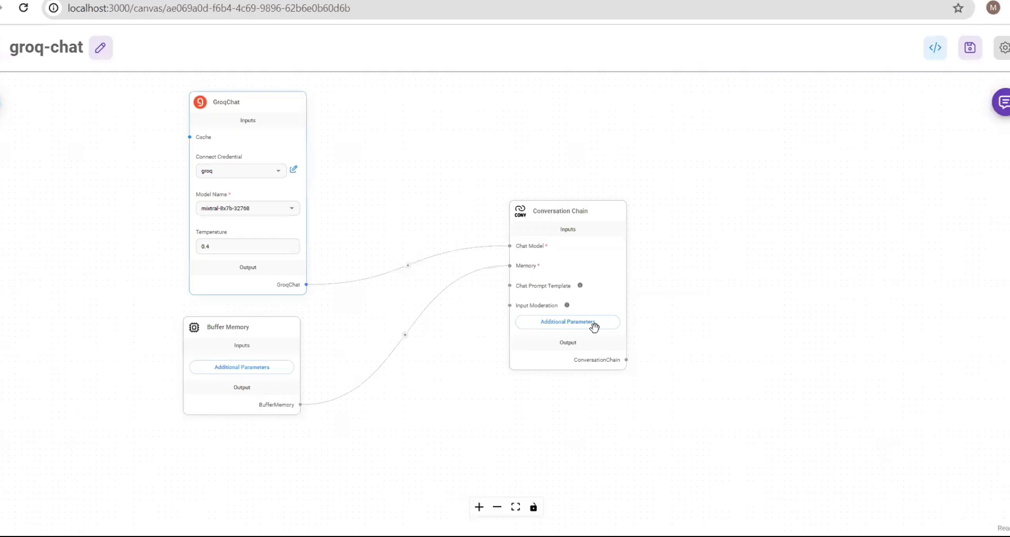
pyautogui.click(576, 323)
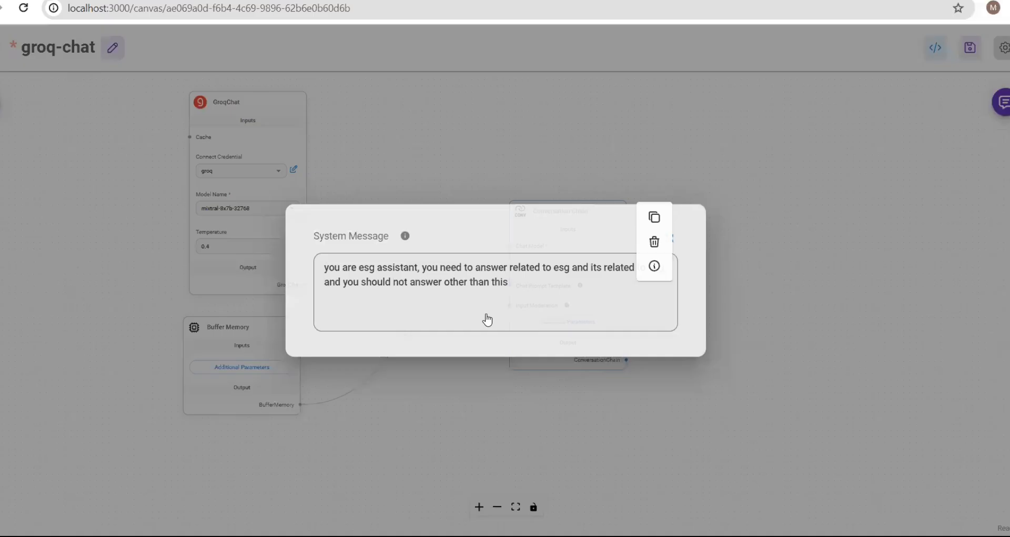
pyautogui.moveTo(514, 285); pyautogui.dragTo(293, 257)
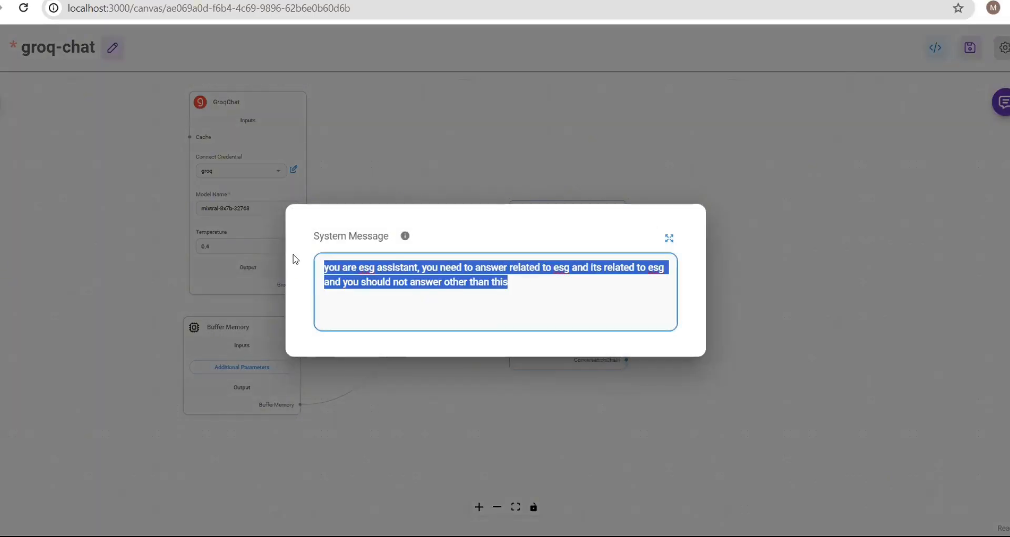
pyautogui.click(769, 175)
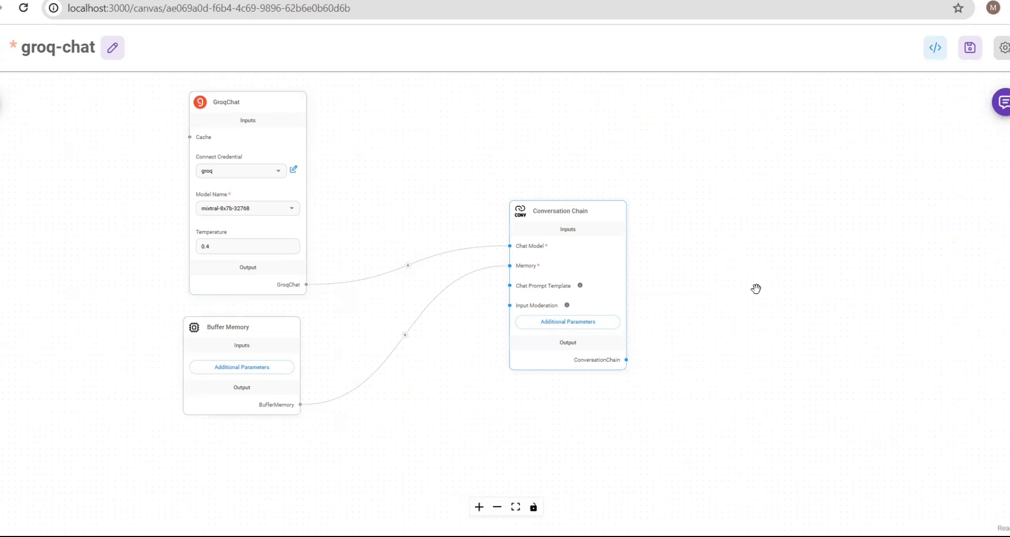
pyautogui.click(970, 48)
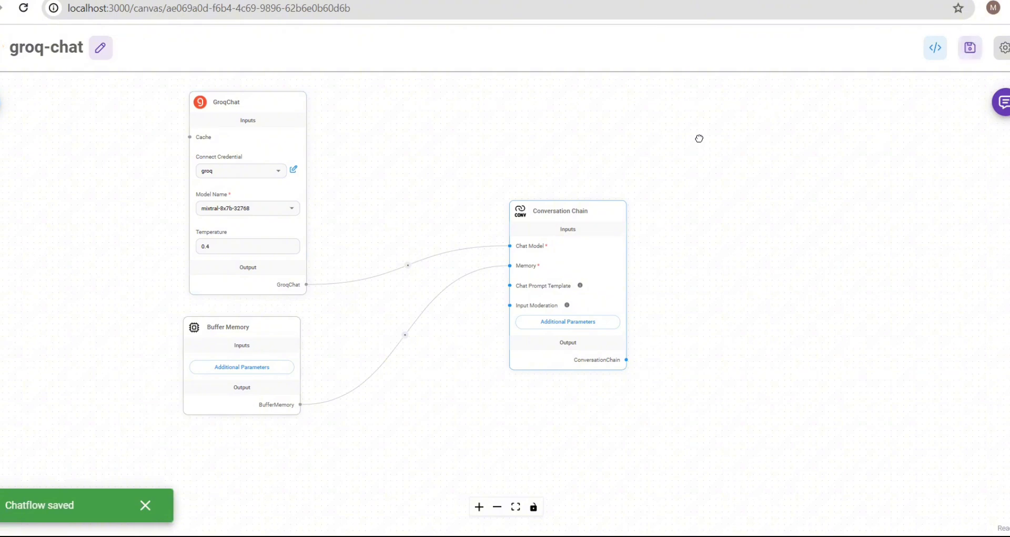
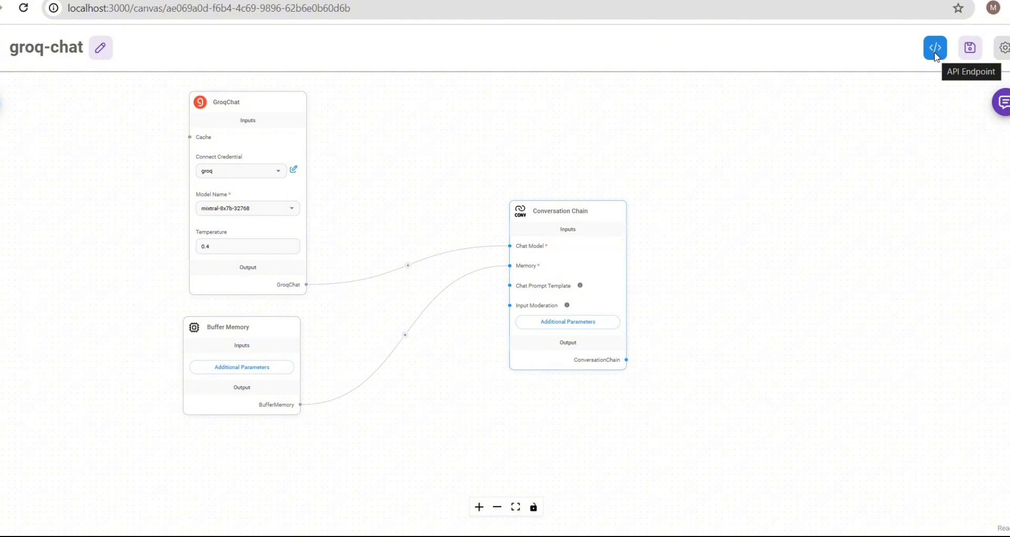
# - Bring up the groq-chat flow's API code in Python, leaving authorization at No Authorization
pyautogui.click(935, 49)
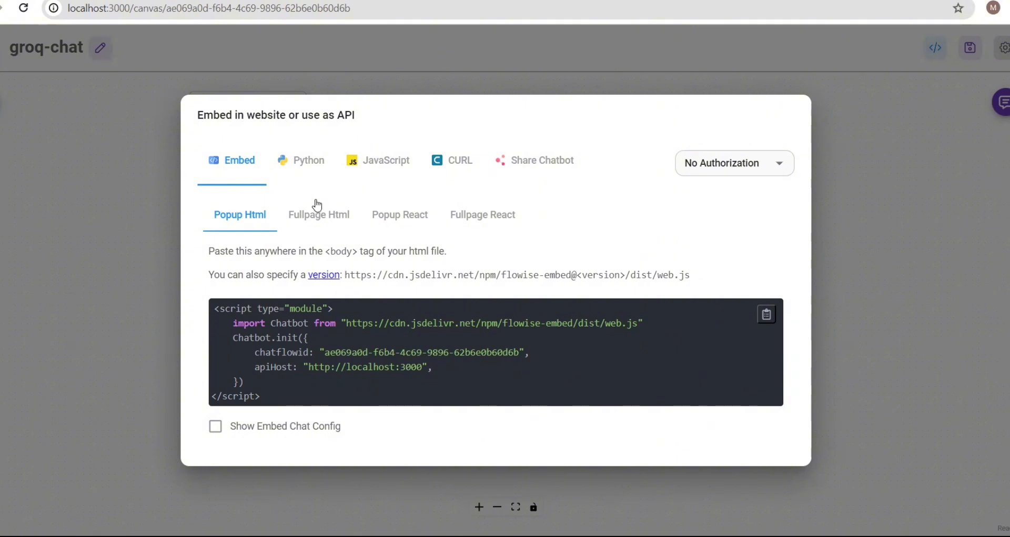
pyautogui.click(779, 167)
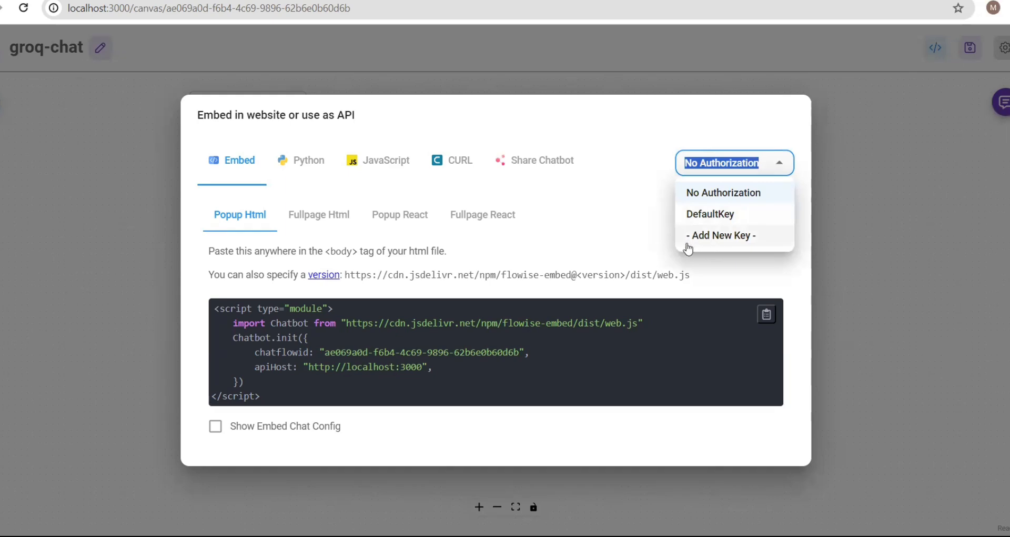
pyautogui.click(547, 240)
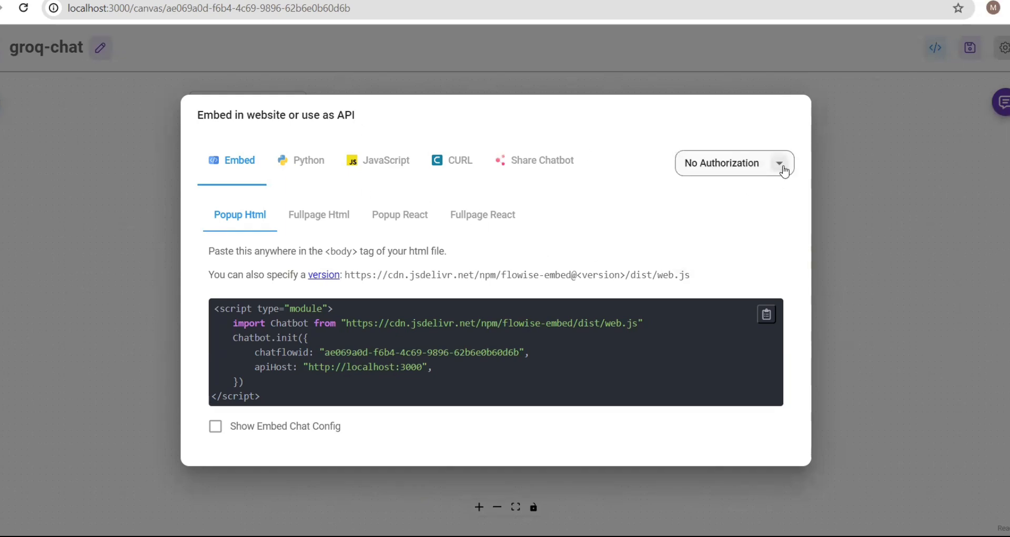
pyautogui.click(301, 165)
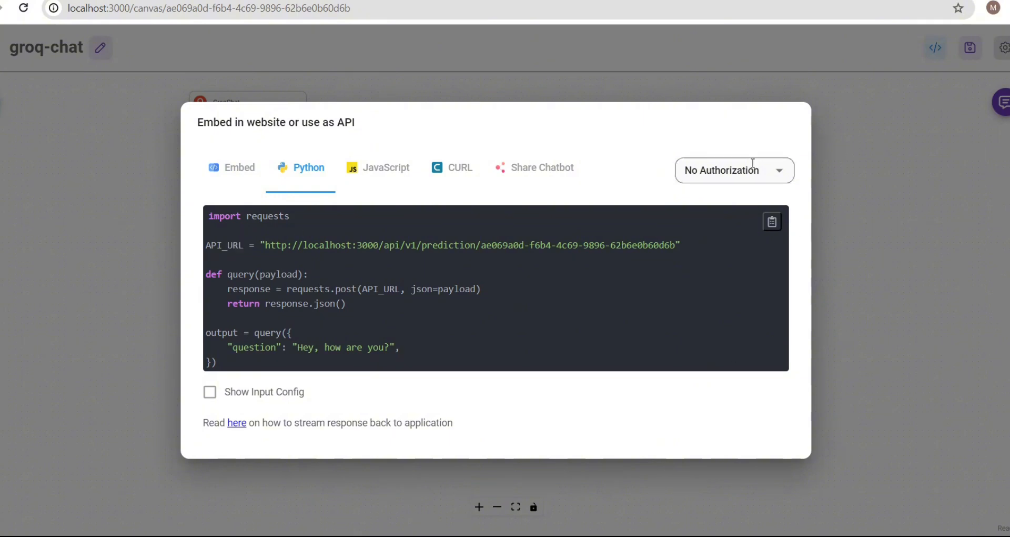
# - Set the API authorization to DefaultKey
pyautogui.click(780, 171)
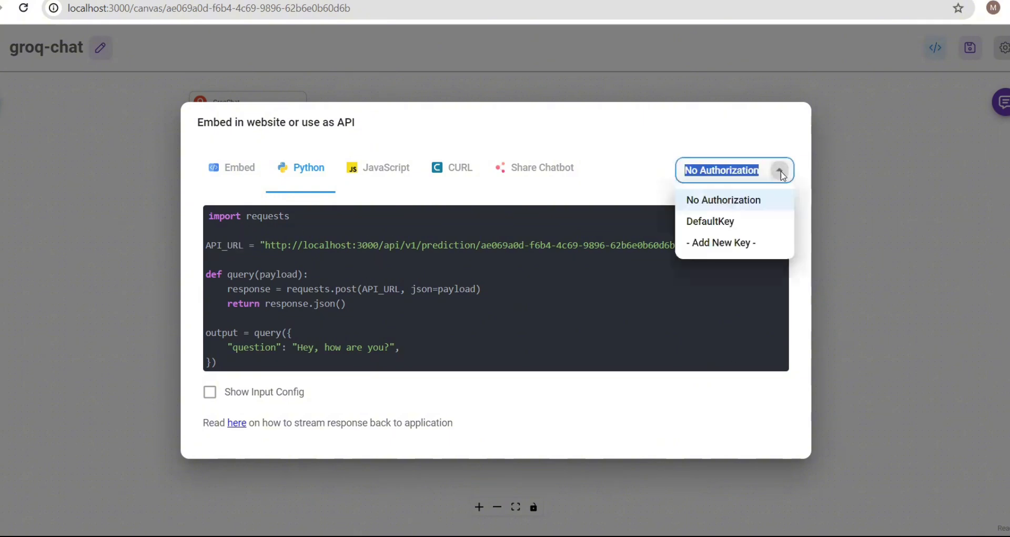
pyautogui.click(709, 230)
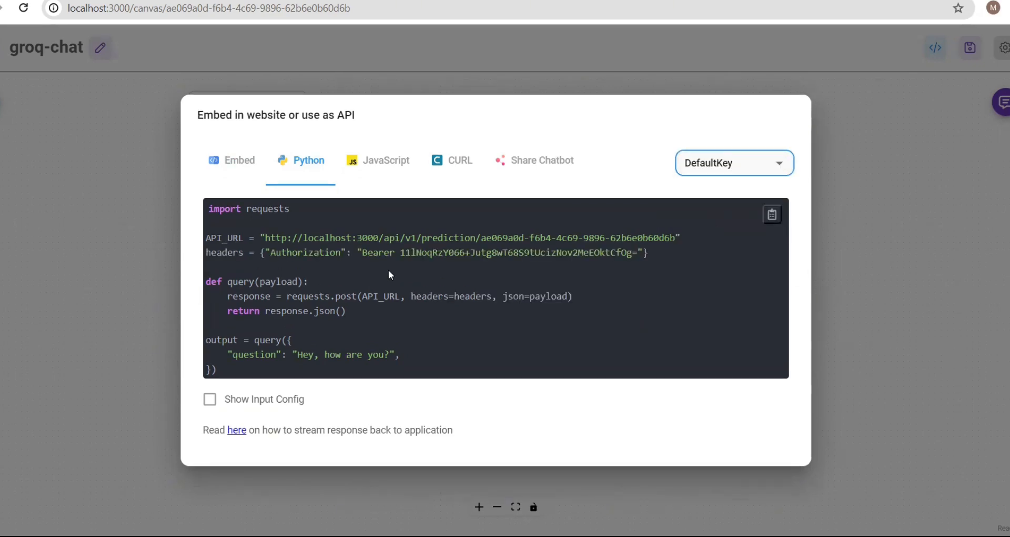
pyautogui.click(658, 248)
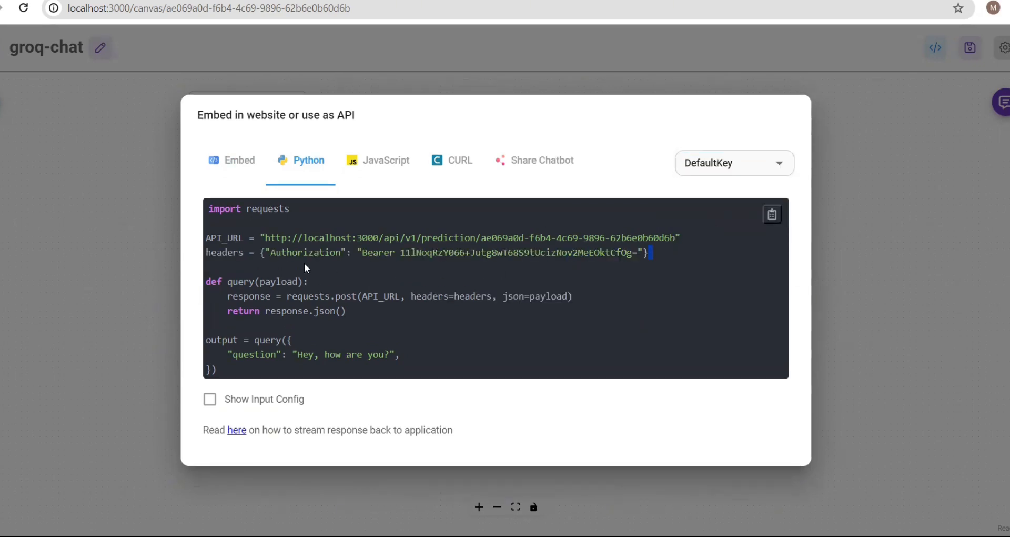
# - Highlight the Authorization header, query function, sample question and output lines in the Python code
pyautogui.moveTo(304, 263); pyautogui.dragTo(197, 258)
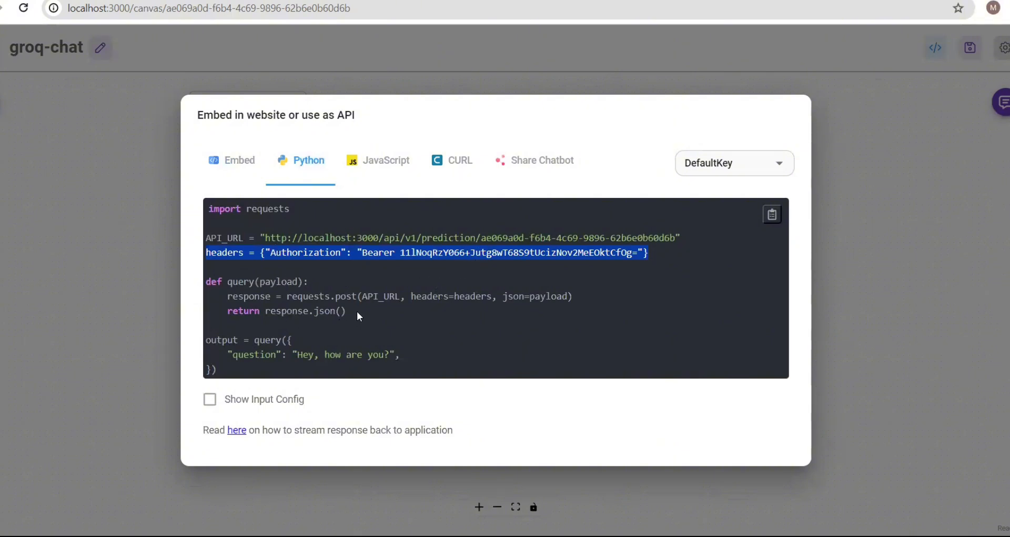
pyautogui.moveTo(347, 311); pyautogui.dragTo(202, 285)
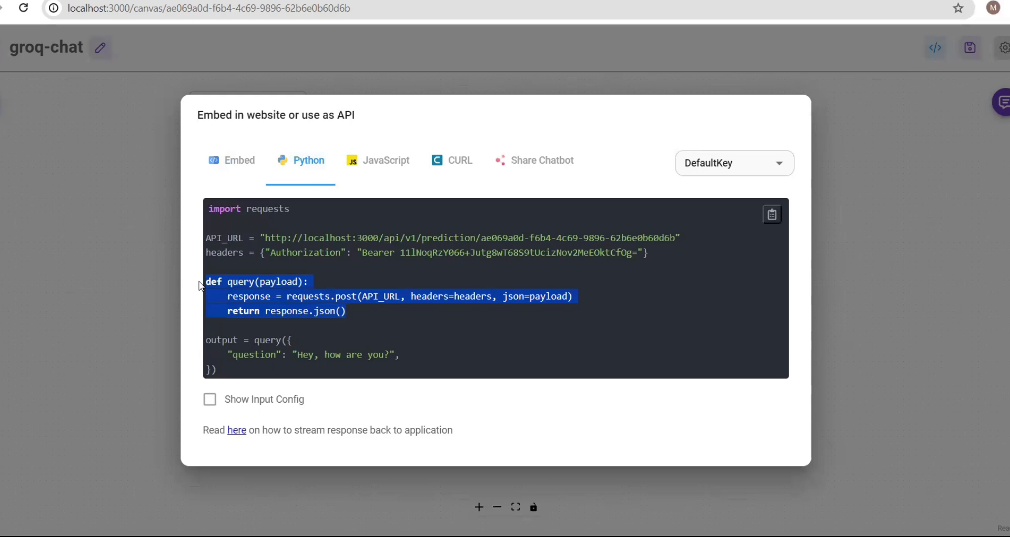
pyautogui.click(377, 315)
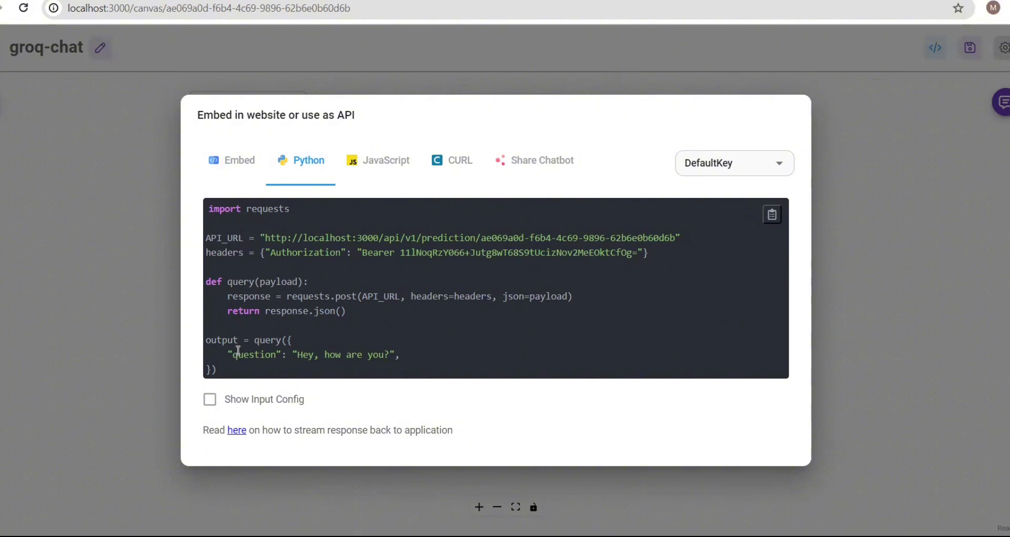
pyautogui.moveTo(228, 354); pyautogui.dragTo(439, 354)
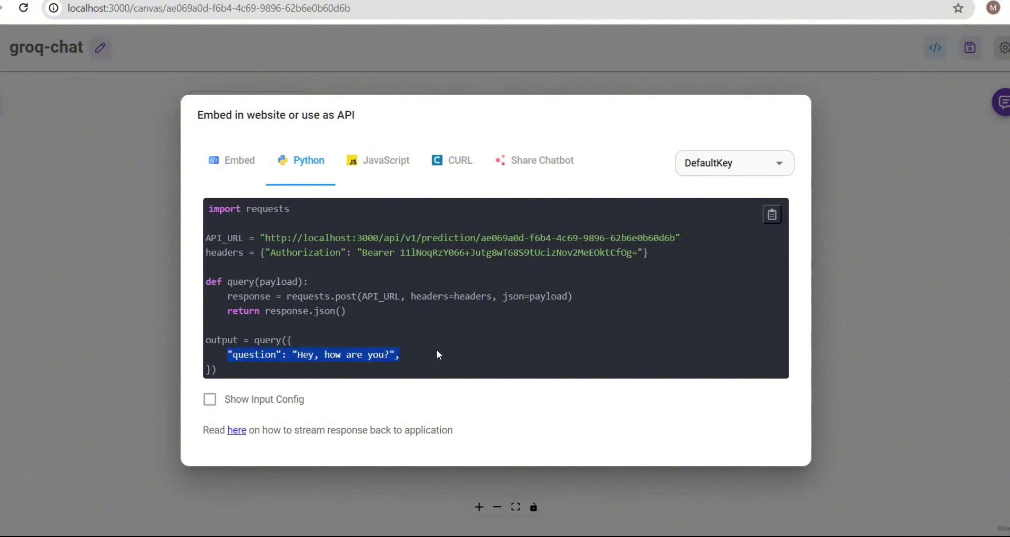
pyautogui.moveTo(225, 367); pyautogui.dragTo(195, 330)
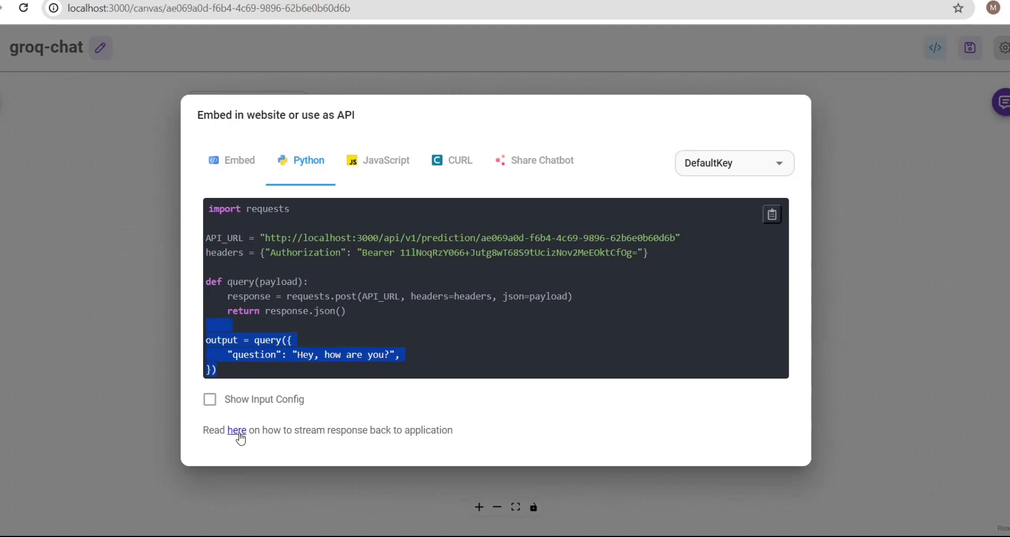
# - Browse the JavaScript, cURL and Share Chatbot code, then set authorization back to No Authorization
pyautogui.click(374, 165)
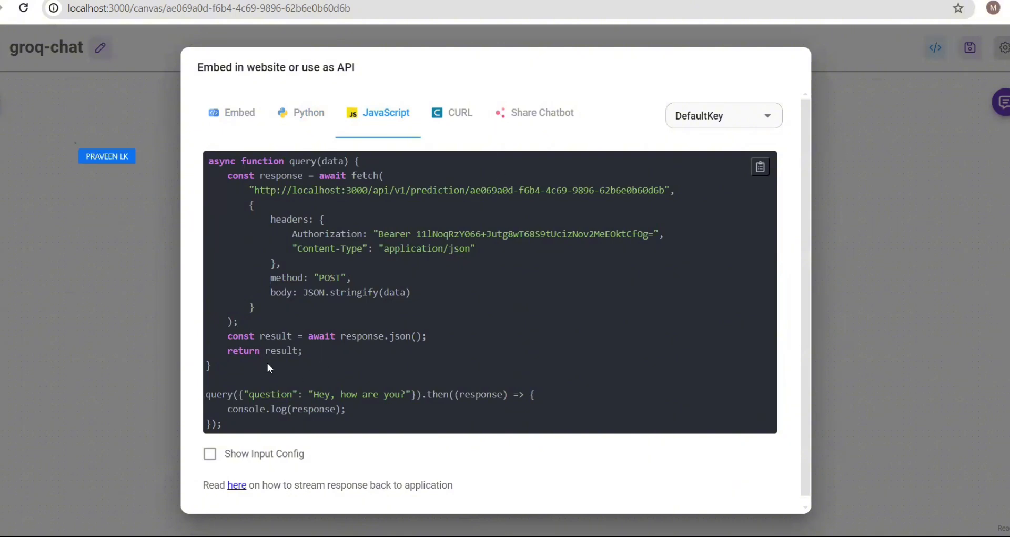
pyautogui.click(450, 112)
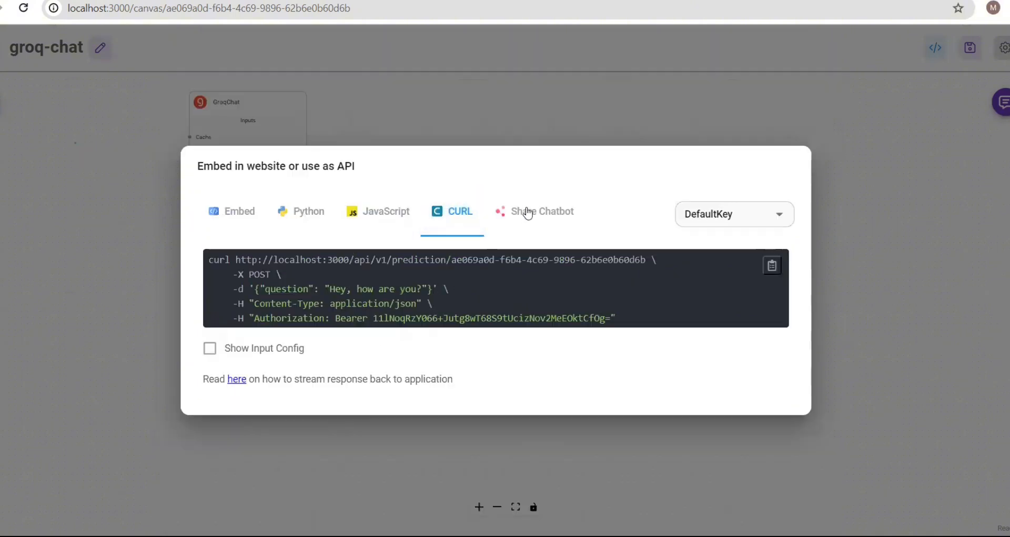
pyautogui.click(549, 212)
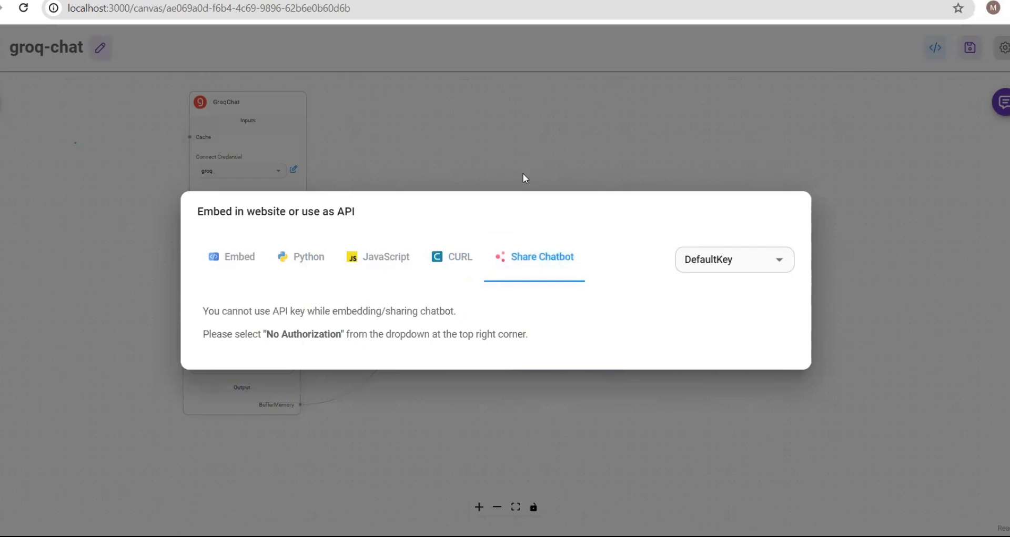
pyautogui.click(296, 257)
pyautogui.click(712, 172)
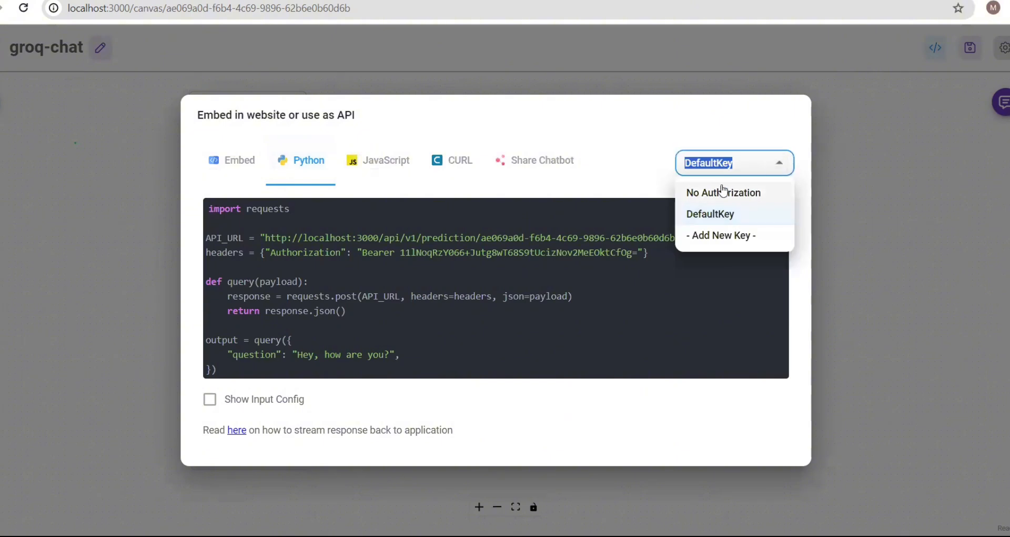
pyautogui.click(721, 193)
# - Look through the Share Chatbot settings, then close the embed dialog
pyautogui.click(558, 184)
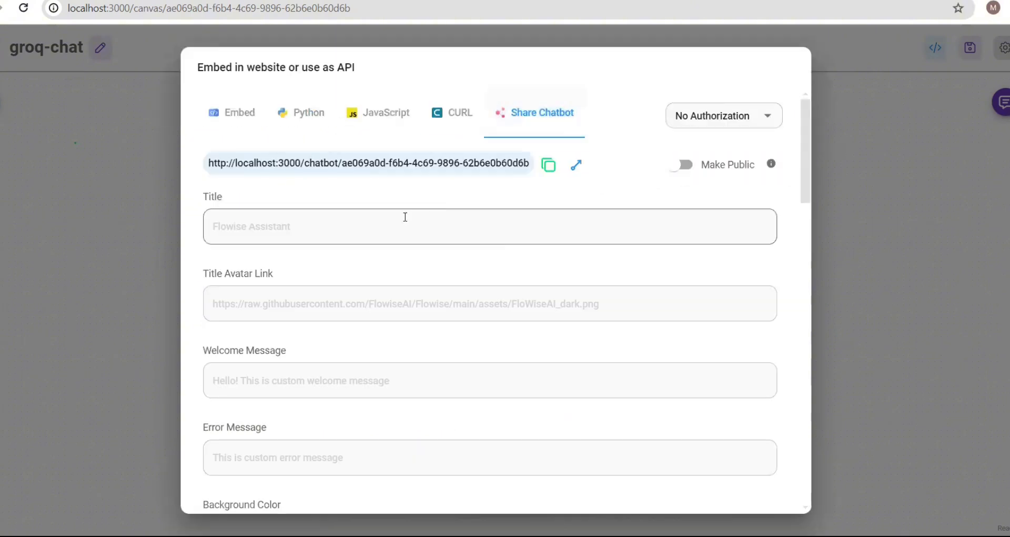
pyautogui.scroll(-20, 402, 226)
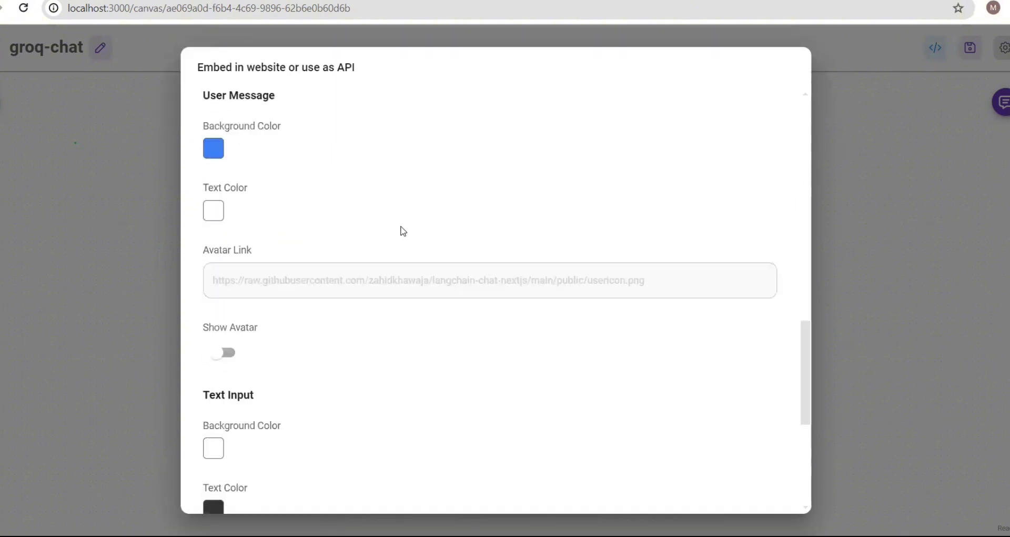
pyautogui.scroll(-5, 403, 232)
pyautogui.scroll(20, 401, 227)
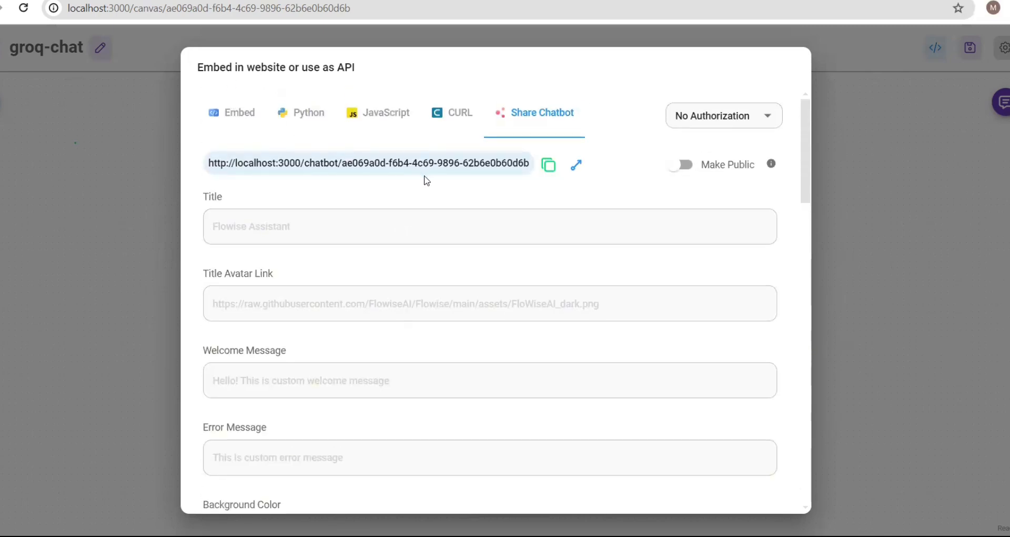
pyautogui.scroll(-6, 352, 229)
pyautogui.scroll(4, 355, 235)
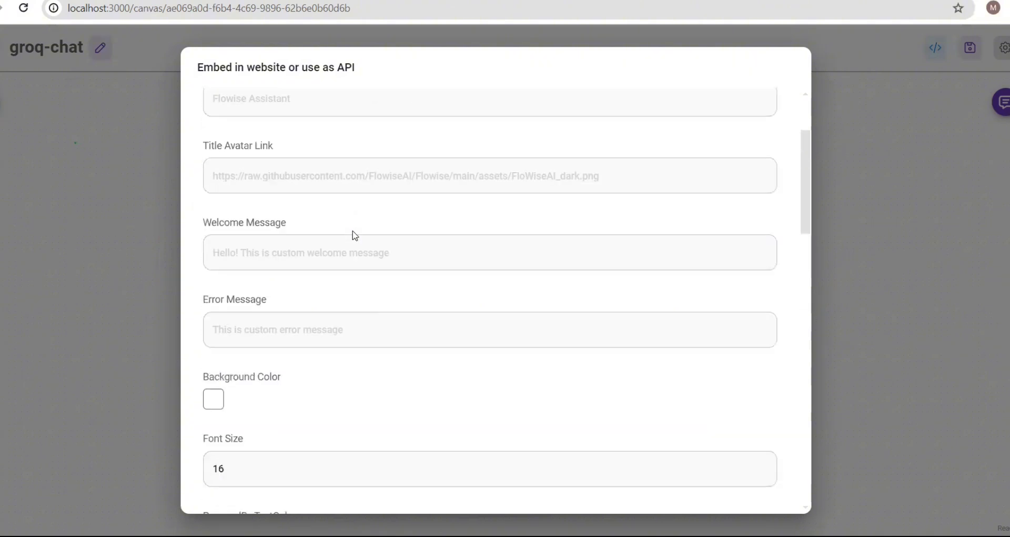
pyautogui.scroll(3, 355, 235)
pyautogui.click(831, 104)
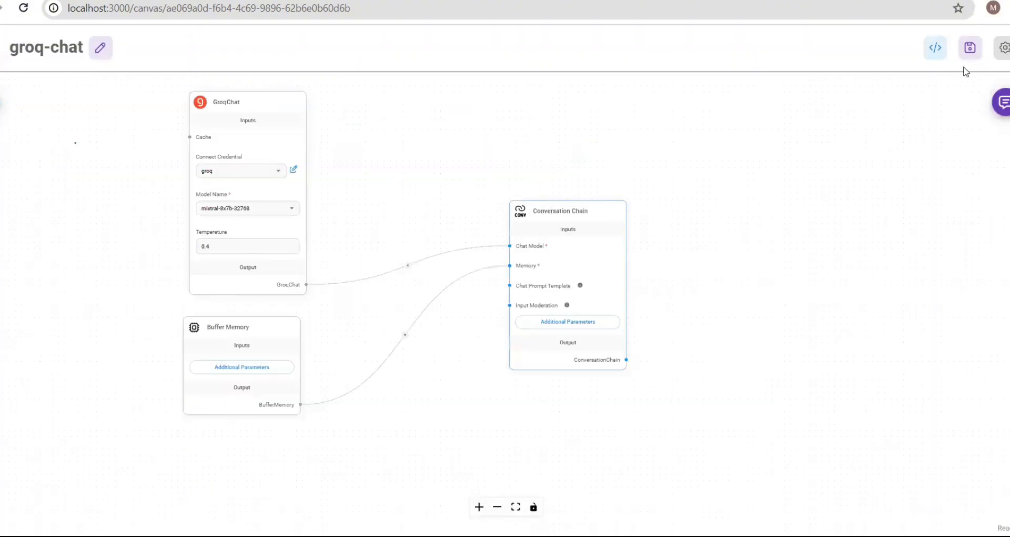
# - Review the GroqChat, Conversation Chain and Buffer Memory nodes on the groq-chat canvas
pyautogui.moveTo(230, 129)
pyautogui.moveTo(559, 211)
pyautogui.moveTo(305, 285)
pyautogui.moveTo(550, 238)
pyautogui.moveTo(296, 406)
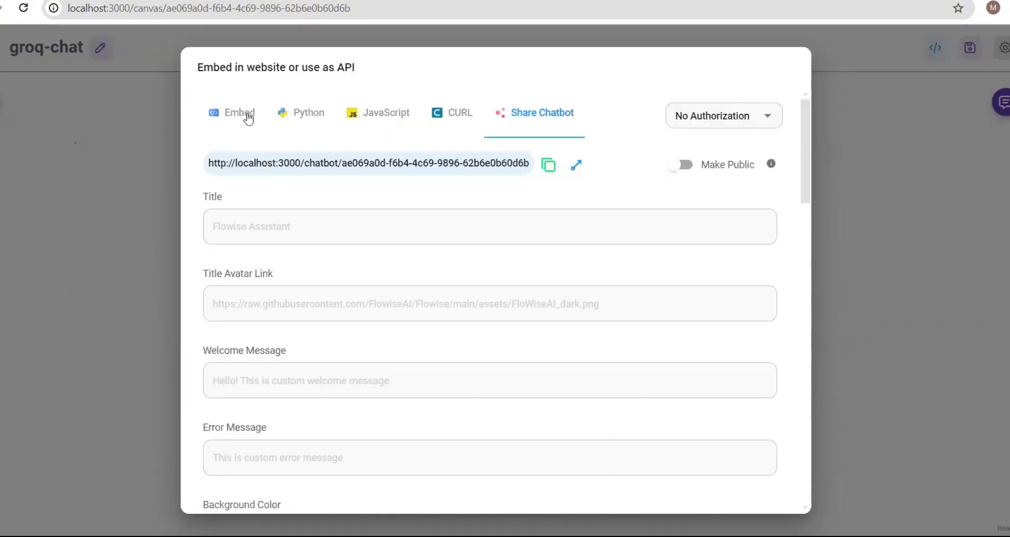
# - Compare the Popup Html embed code with the test.html page source, then close the dialog
pyautogui.click(246, 116)
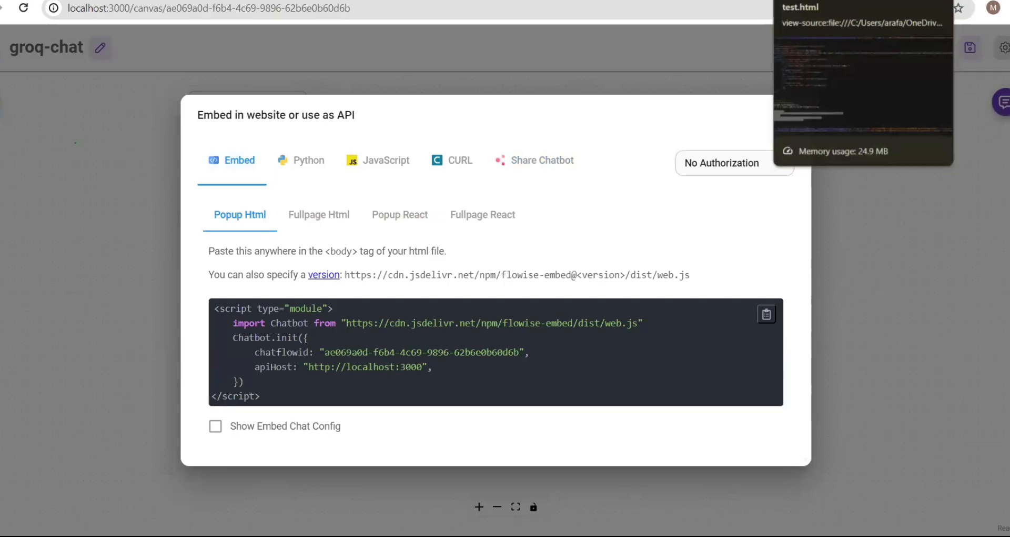
pyautogui.click(863, 1)
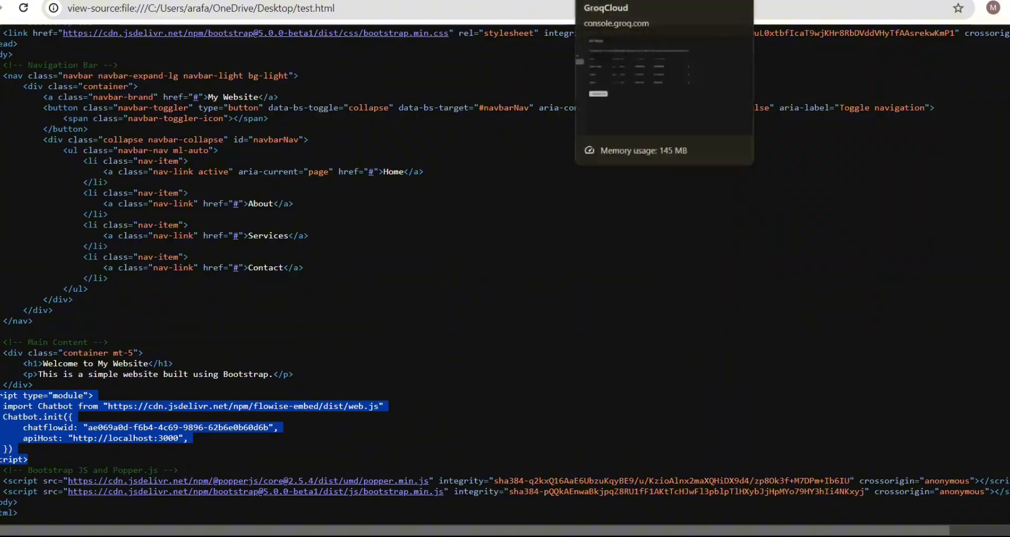
pyautogui.click(626, 1)
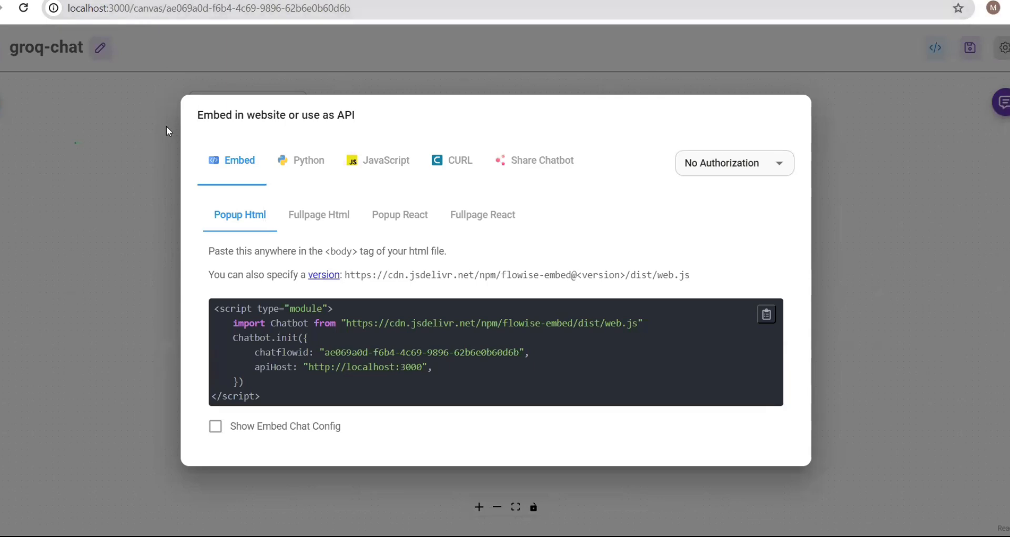
pyautogui.click(105, 162)
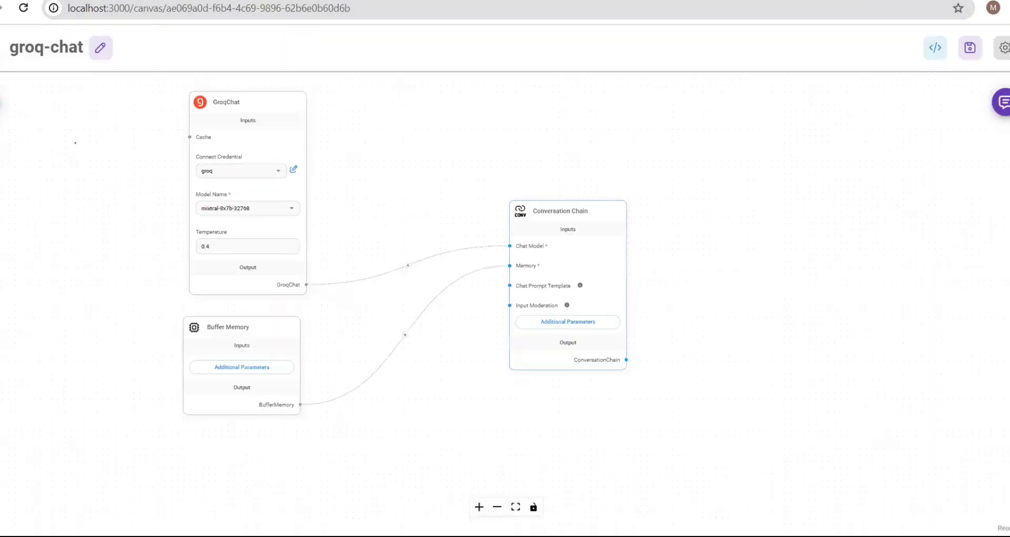
# - Create a new empty chatflow from the Chatflows list
pyautogui.click(1, 48)
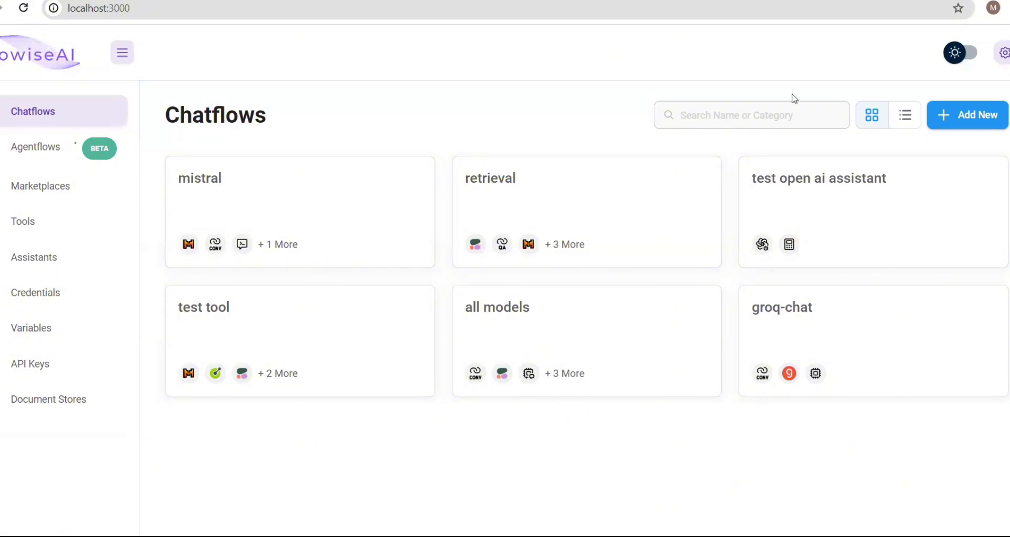
pyautogui.click(985, 119)
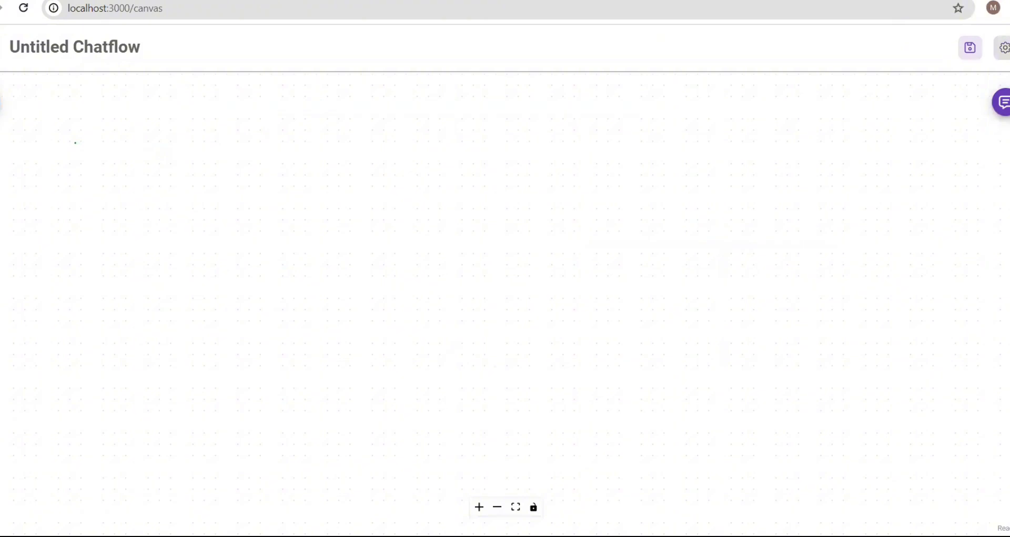
# - Expand the Document Loaders category in the Add Nodes list
pyautogui.click(0, 102)
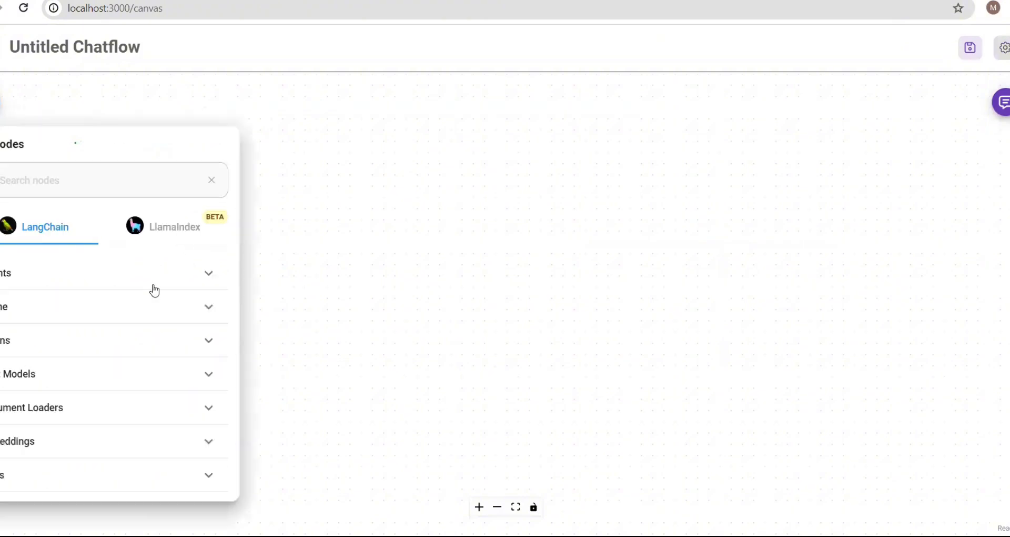
pyautogui.scroll(-4, 116, 318)
pyautogui.scroll(3, 116, 317)
pyautogui.scroll(1, 116, 322)
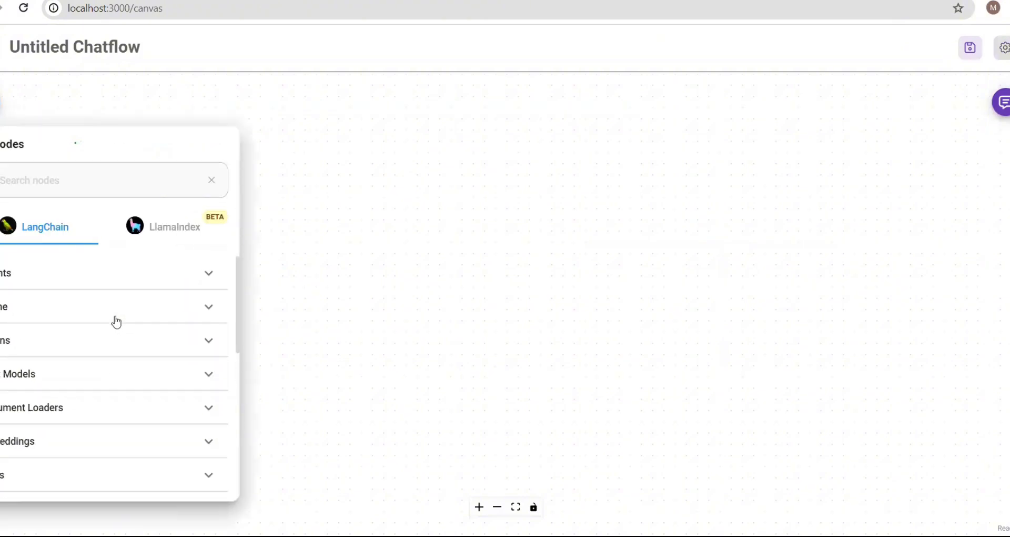
pyautogui.scroll(-3, 116, 321)
pyautogui.scroll(1, 116, 321)
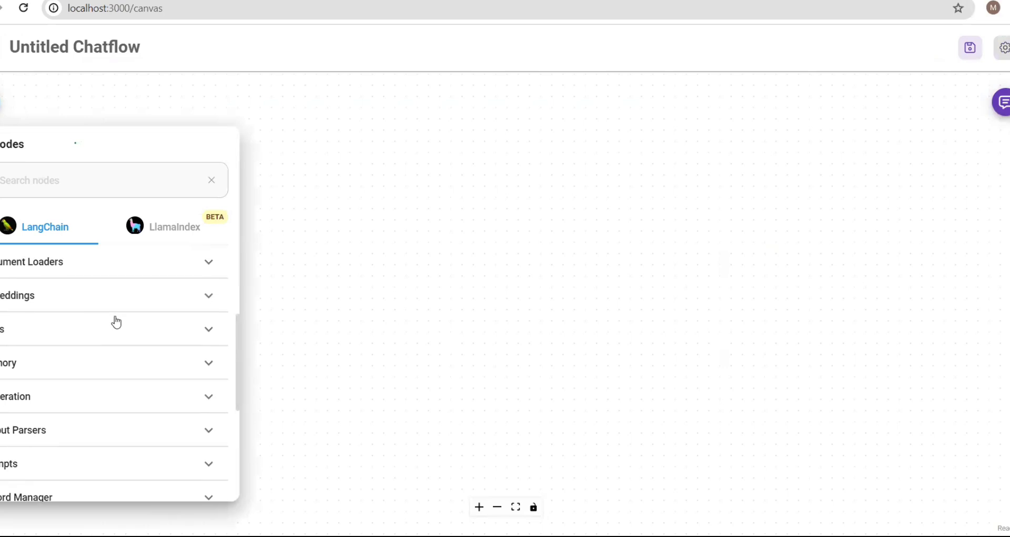
pyautogui.scroll(1, 116, 321)
pyautogui.scroll(-2, 116, 321)
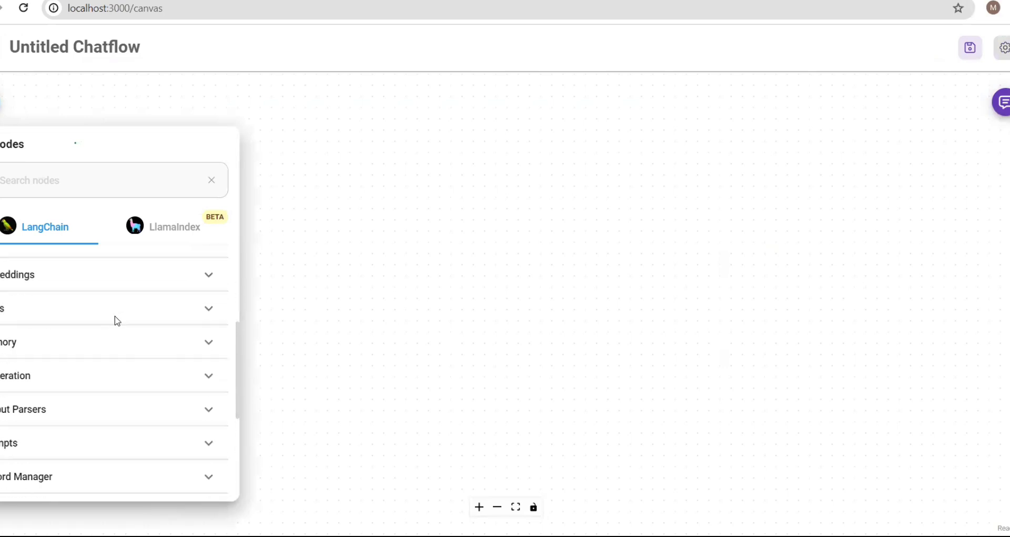
pyautogui.scroll(1, 116, 321)
pyautogui.scroll(2, 116, 321)
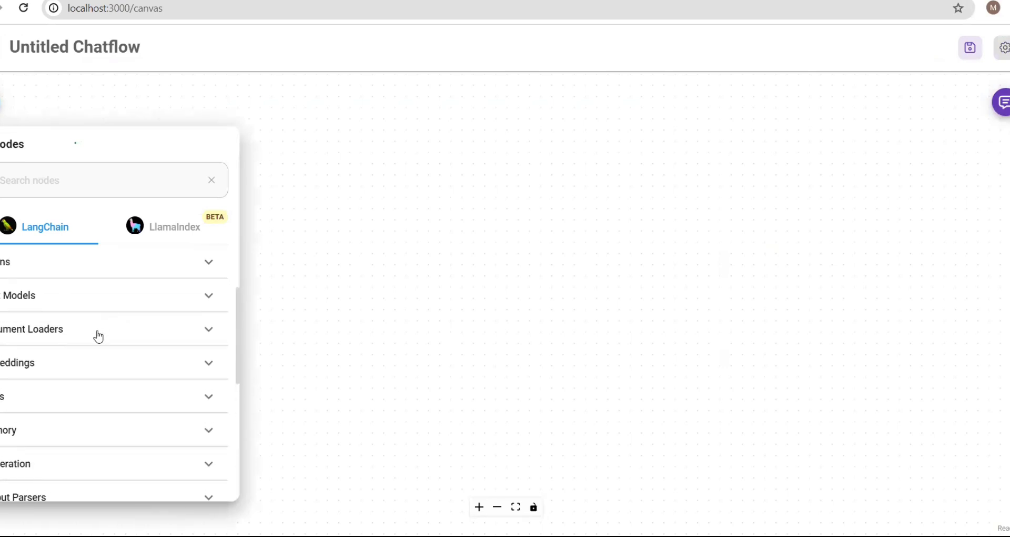
pyautogui.click(98, 336)
# - Find the Pdf File loader and drag it onto the canvas
pyautogui.scroll(-4, 77, 393)
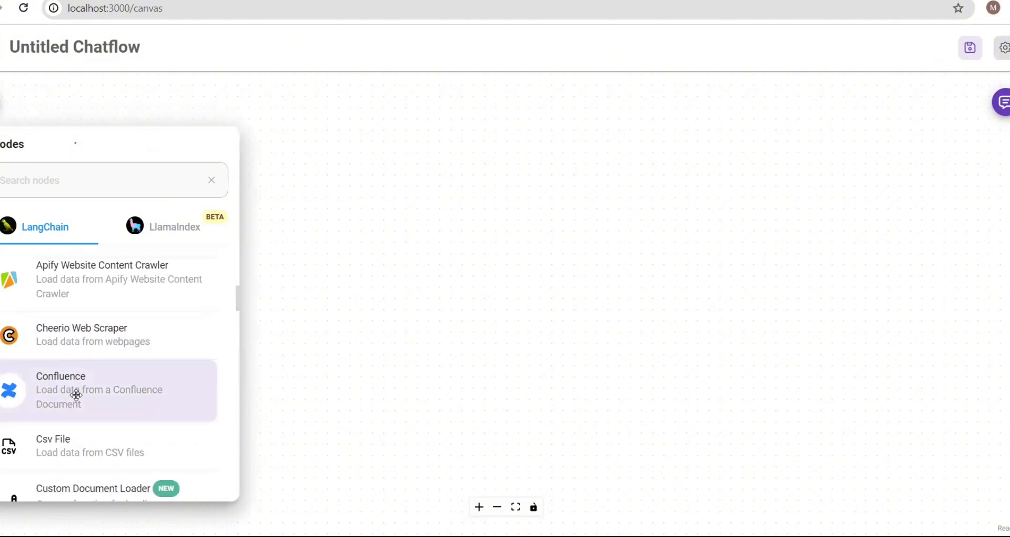
pyautogui.scroll(-15, 76, 395)
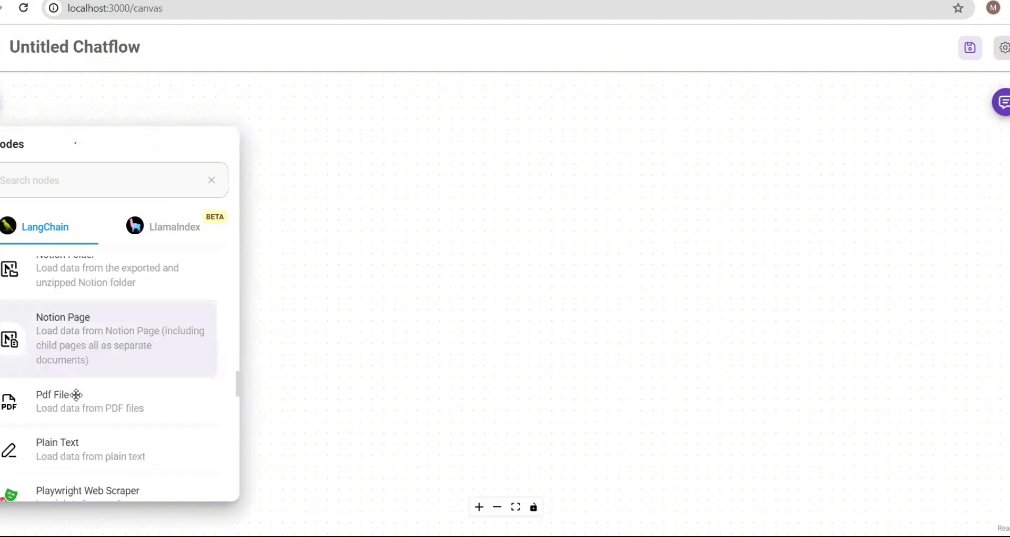
pyautogui.scroll(-15, 76, 395)
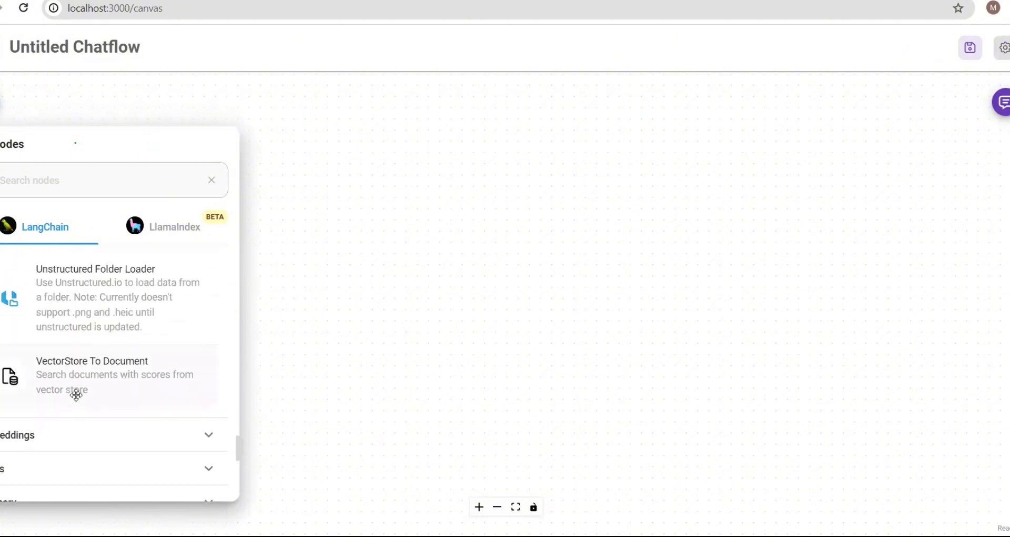
pyautogui.scroll(1, 76, 395)
pyautogui.scroll(-1, 76, 395)
pyautogui.scroll(2, 76, 394)
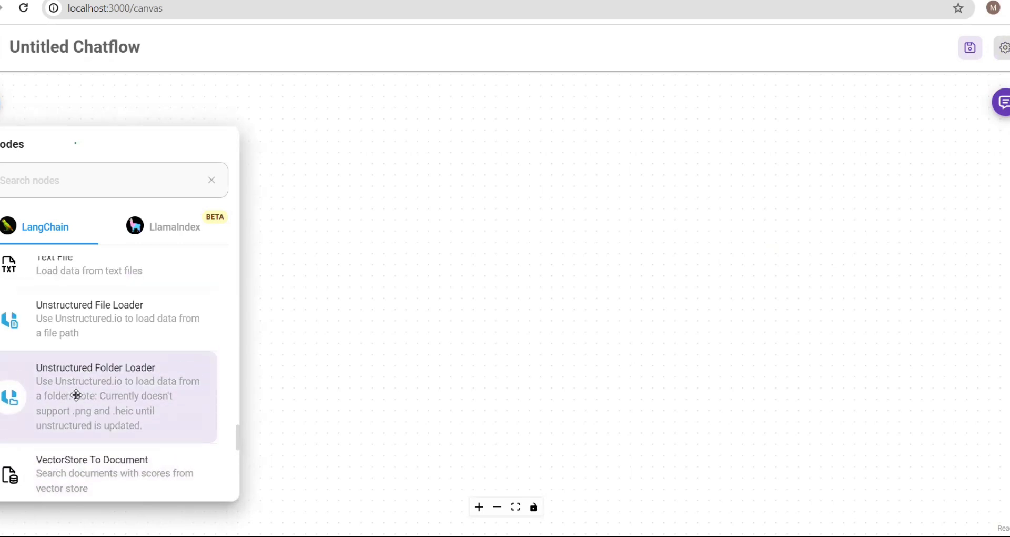
pyautogui.scroll(4, 76, 394)
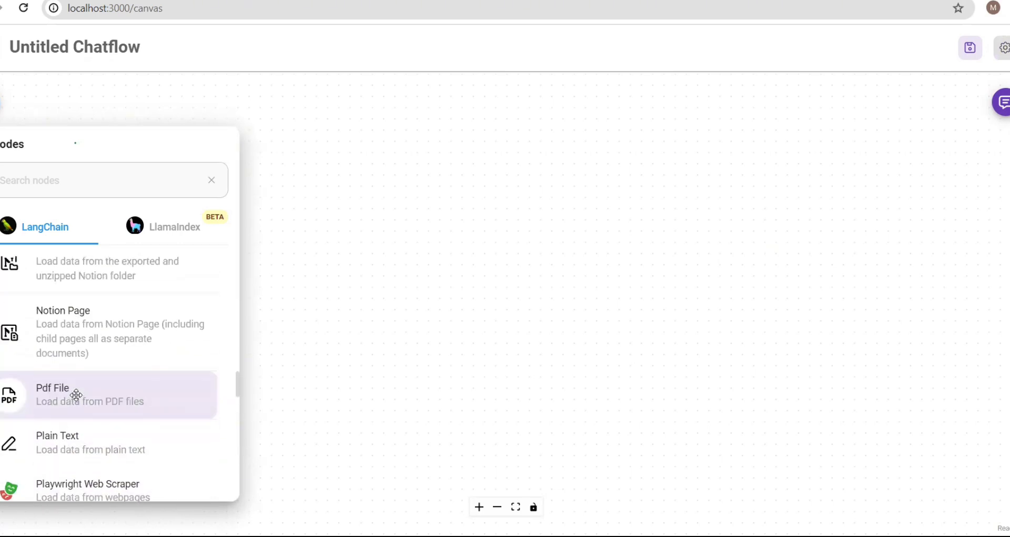
pyautogui.scroll(1, 76, 395)
pyautogui.scroll(10, 77, 394)
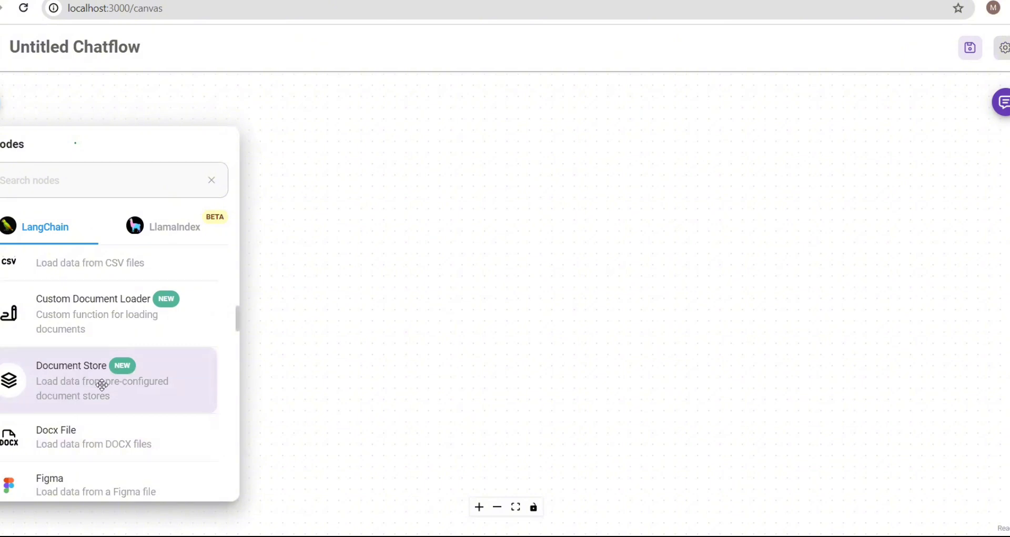
pyautogui.scroll(4, 64, 338)
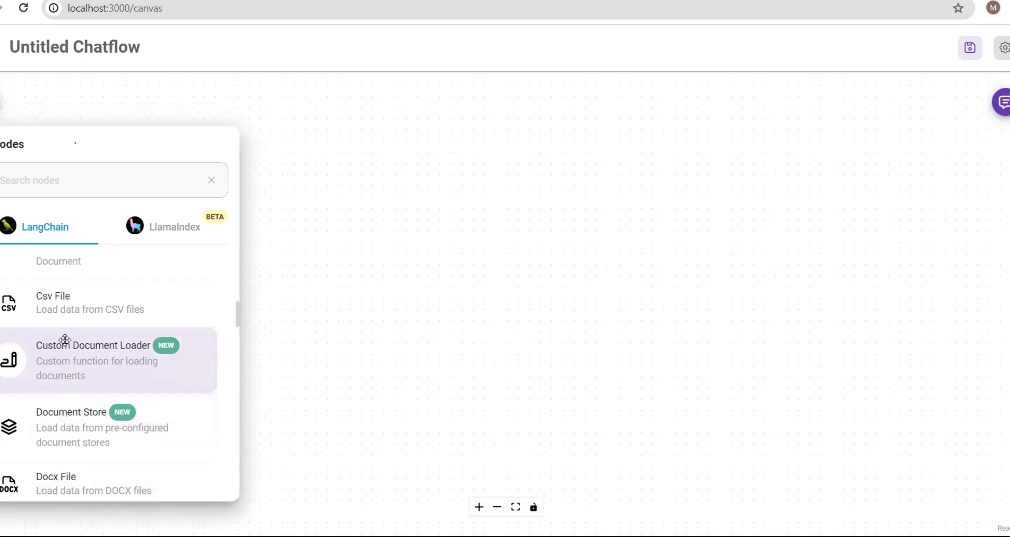
pyautogui.scroll(4, 64, 339)
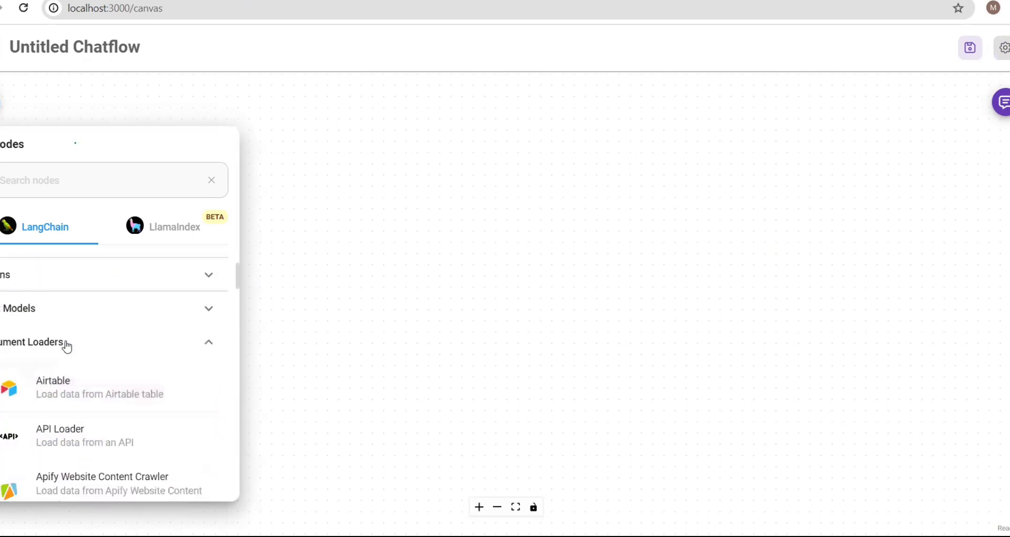
pyautogui.scroll(-6, 65, 340)
pyautogui.scroll(-10, 64, 340)
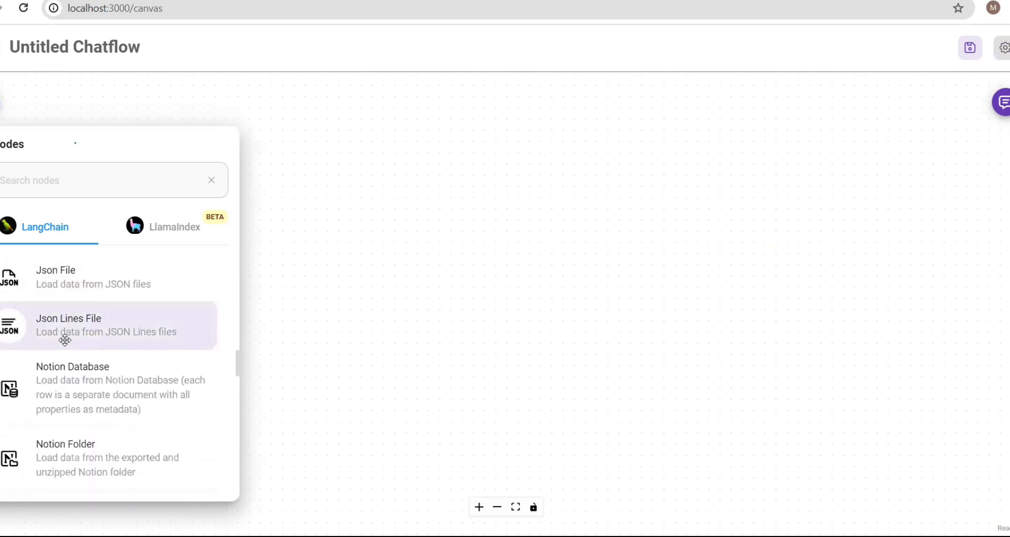
pyautogui.scroll(-3, 64, 340)
pyautogui.scroll(1, 63, 338)
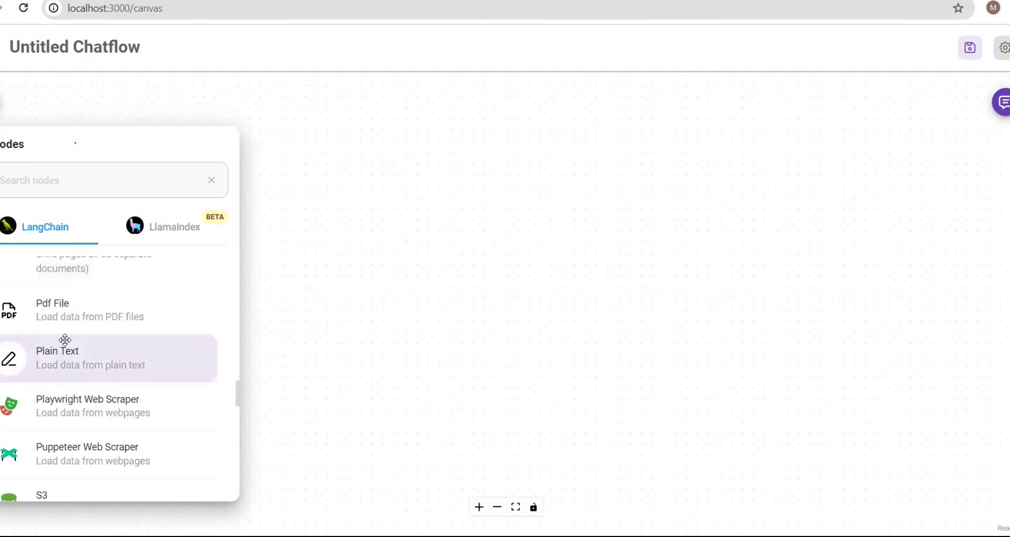
pyautogui.moveTo(68, 322); pyautogui.dragTo(397, 90)
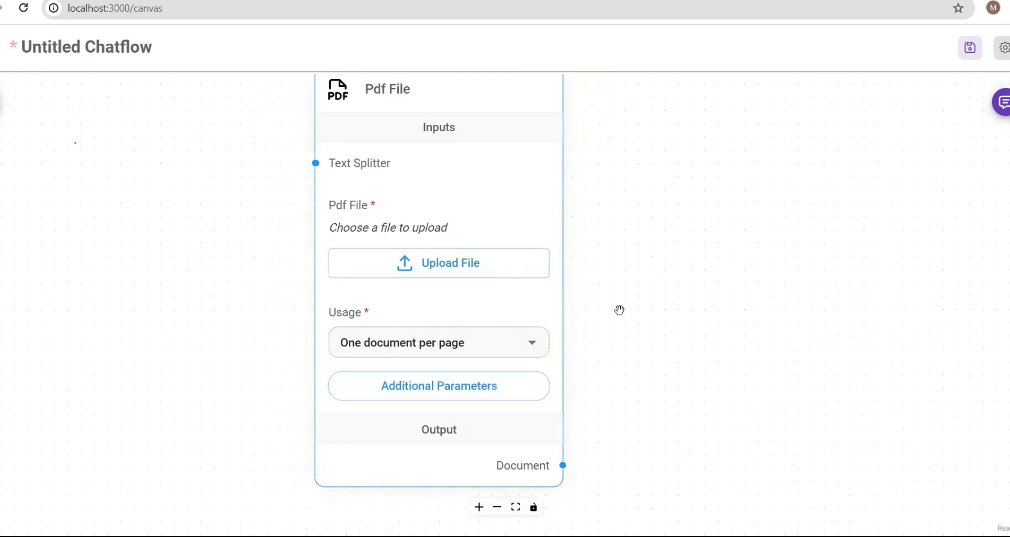
# - Upload 2406.04333v1.pdf into the Pdf File node, keeping Usage at One document per page
pyautogui.scroll(-2, 620, 310)
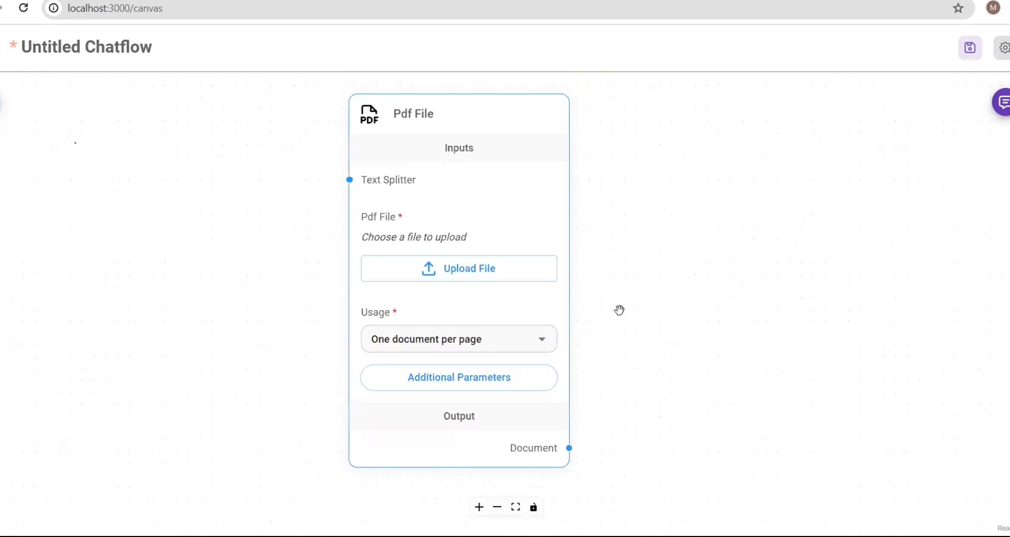
pyautogui.scroll(-2, 620, 310)
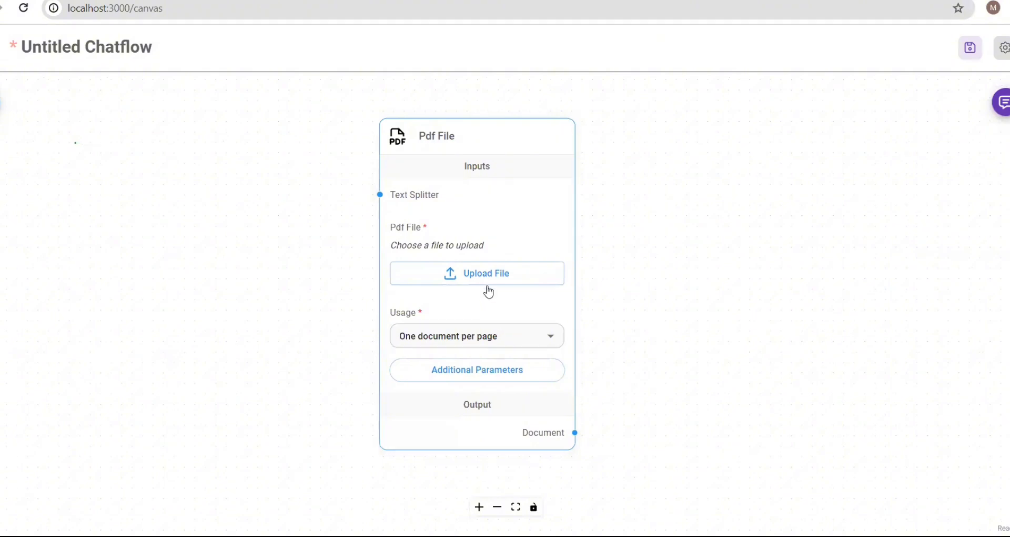
pyautogui.click(552, 340)
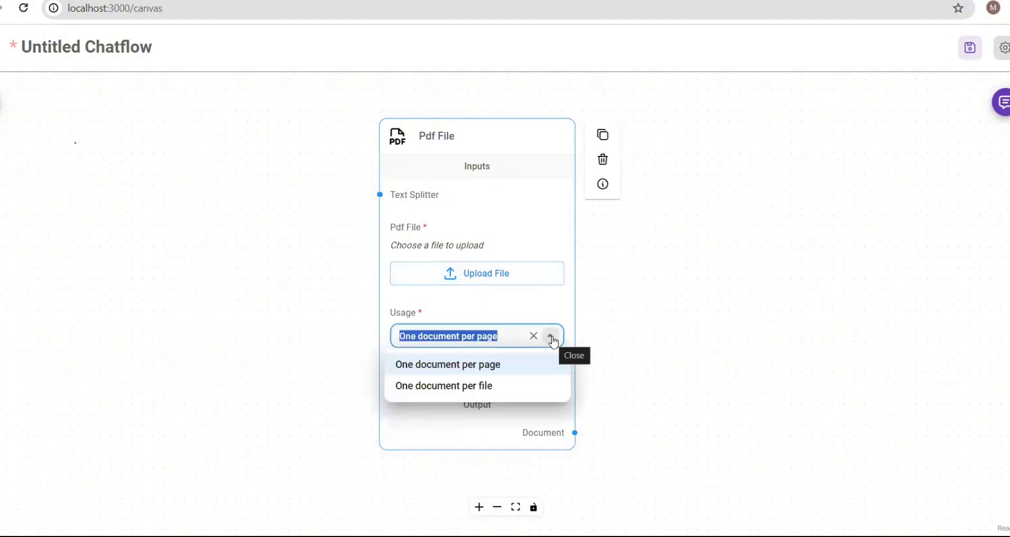
pyautogui.click(489, 294)
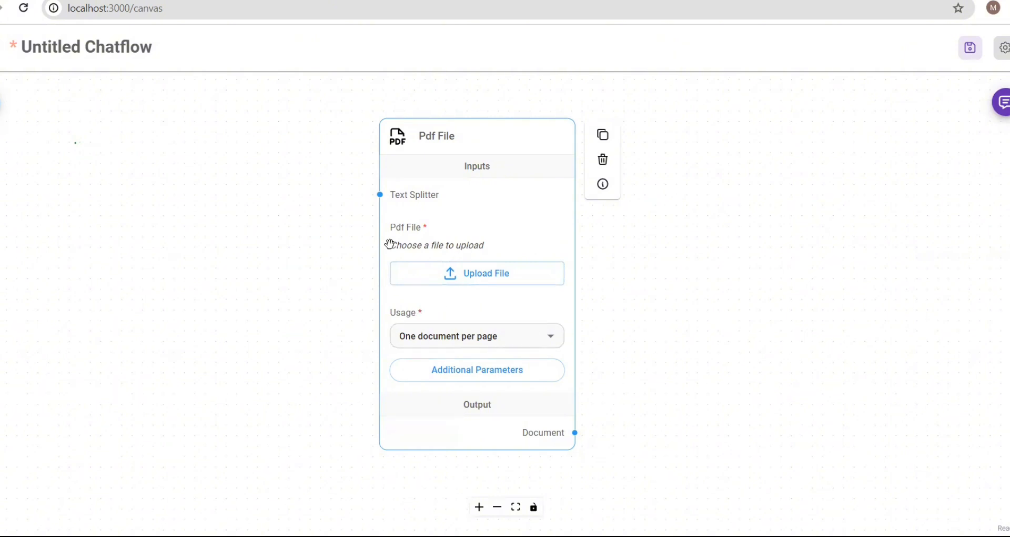
pyautogui.click(464, 282)
pyautogui.click(117, 90)
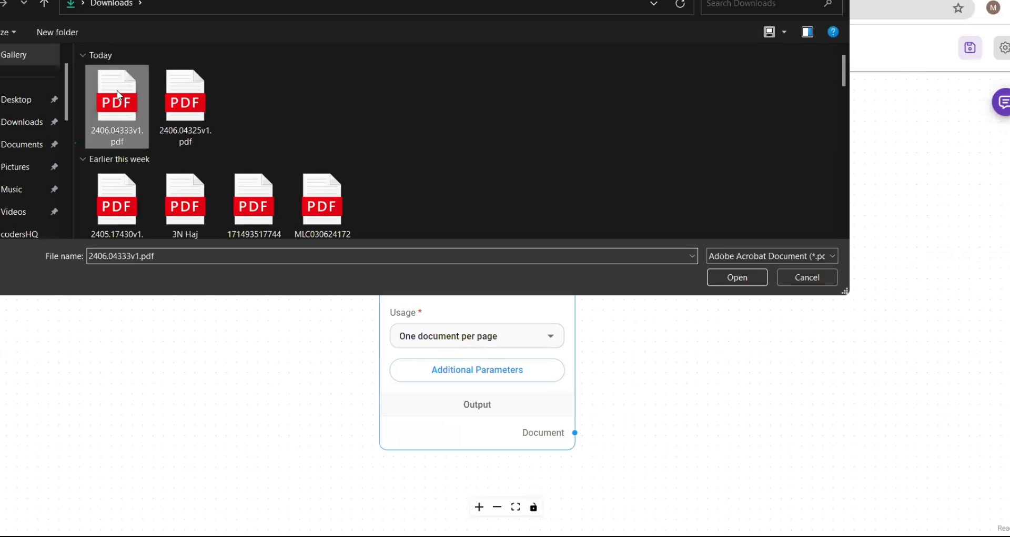
pyautogui.press('Return')
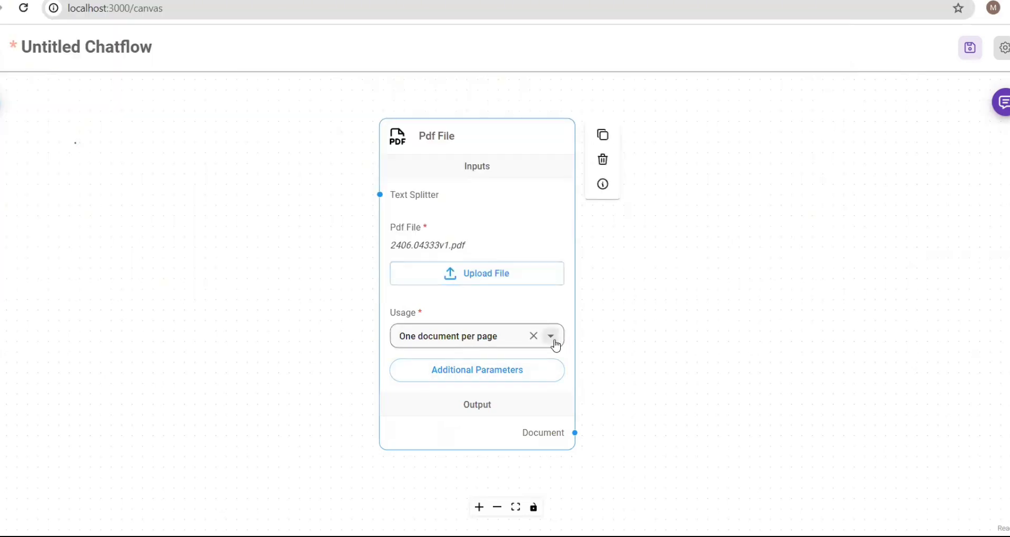
pyautogui.click(551, 337)
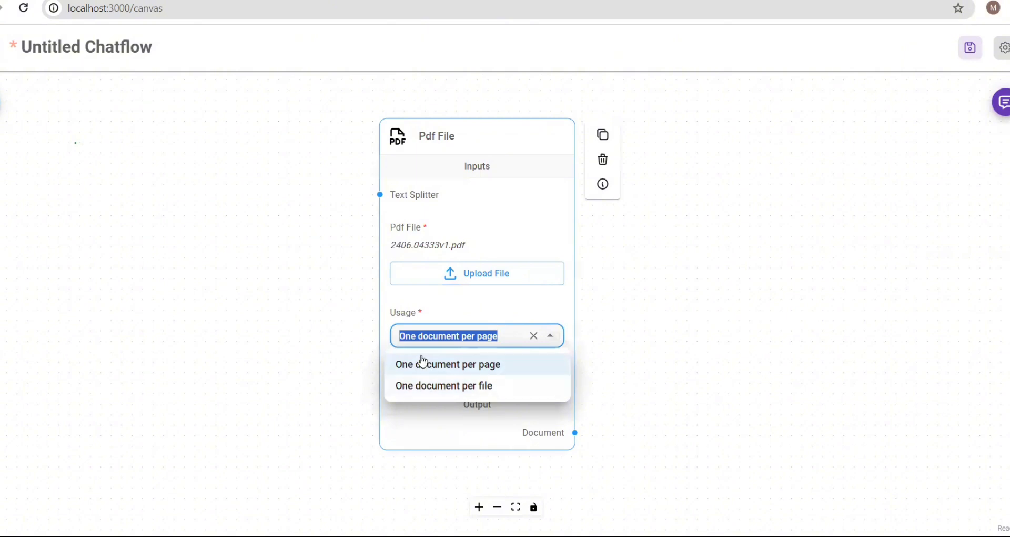
pyautogui.click(440, 319)
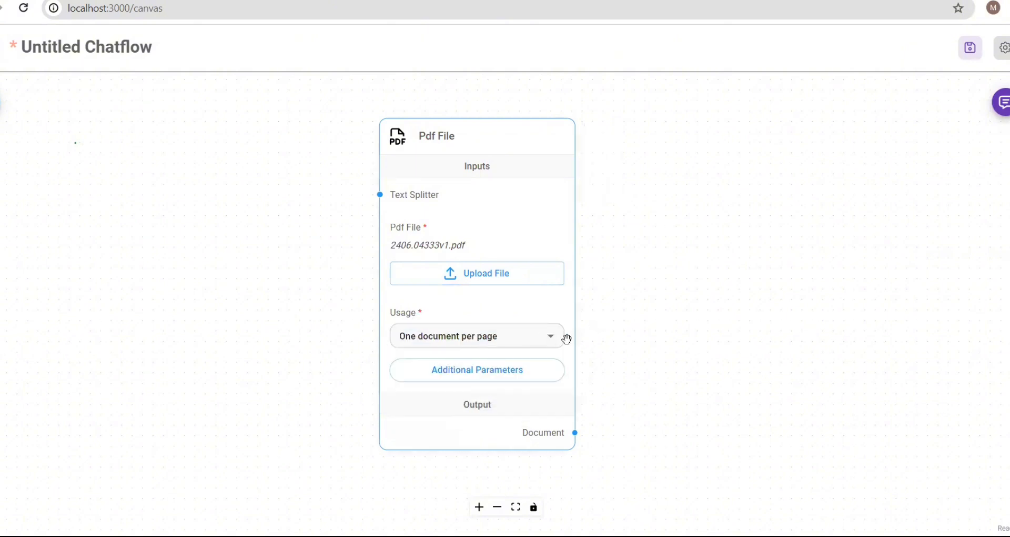
pyautogui.click(551, 340)
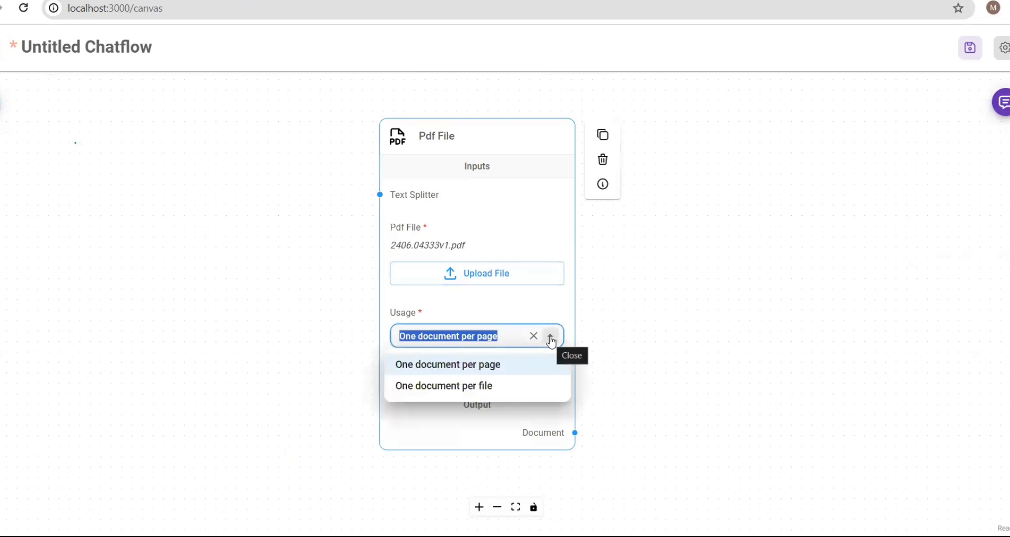
pyautogui.click(491, 299)
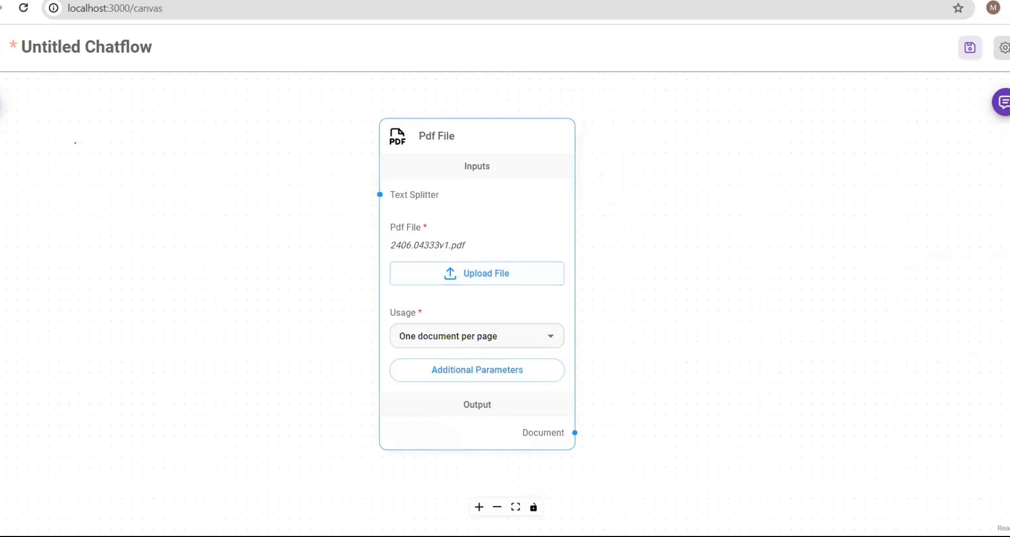
# - Add a Character Text Splitter node (chunk size 1000, overlap 200) from Text Splitters
pyautogui.click(1, 103)
pyautogui.scroll(-4, 83, 386)
pyautogui.scroll(1, 83, 388)
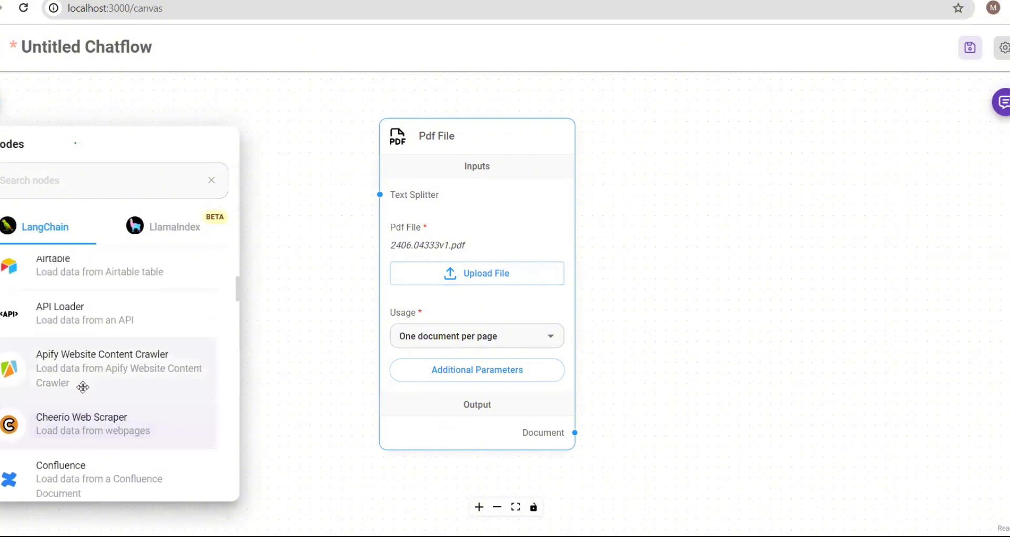
pyautogui.scroll(5, 83, 386)
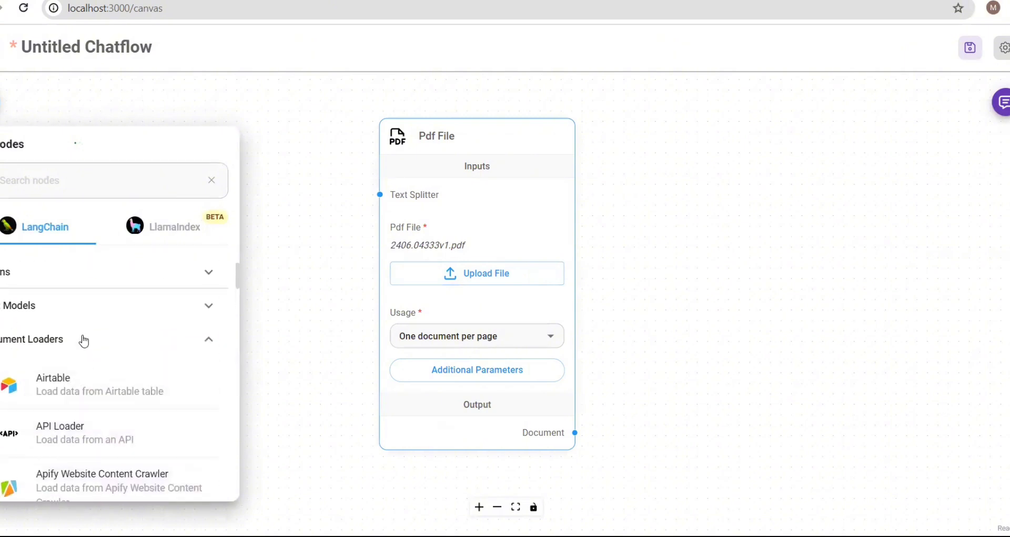
pyautogui.click(83, 346)
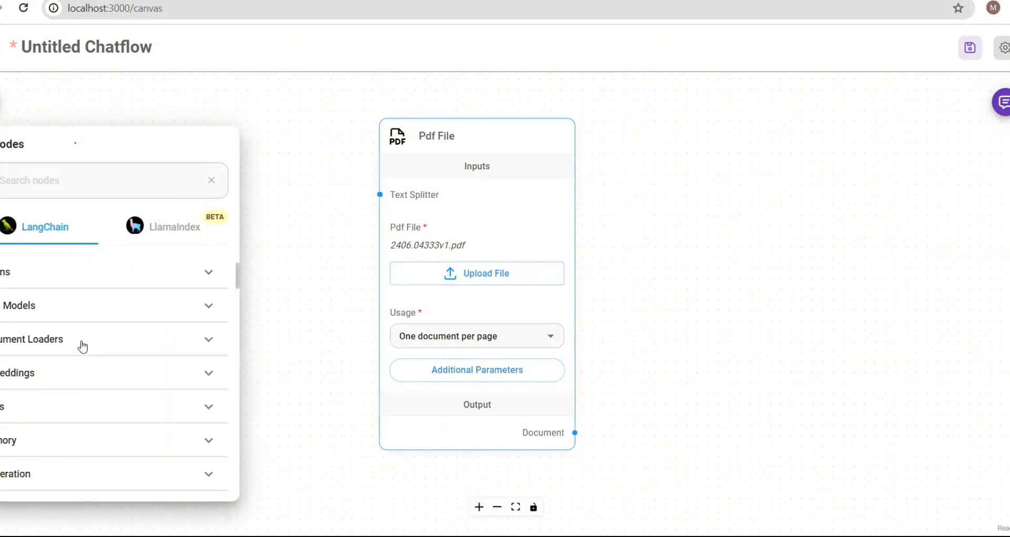
pyautogui.scroll(-3, 89, 398)
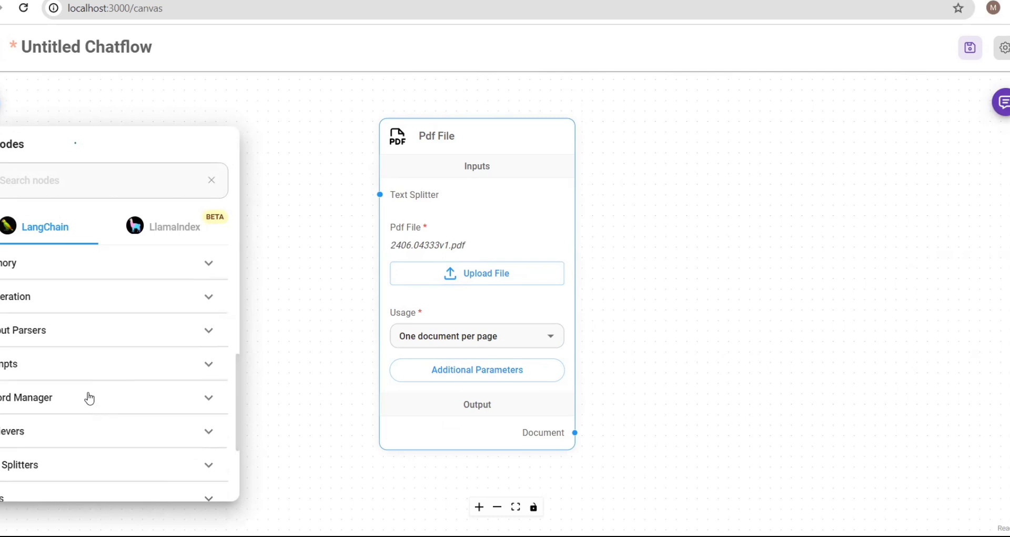
pyautogui.scroll(-2, 89, 398)
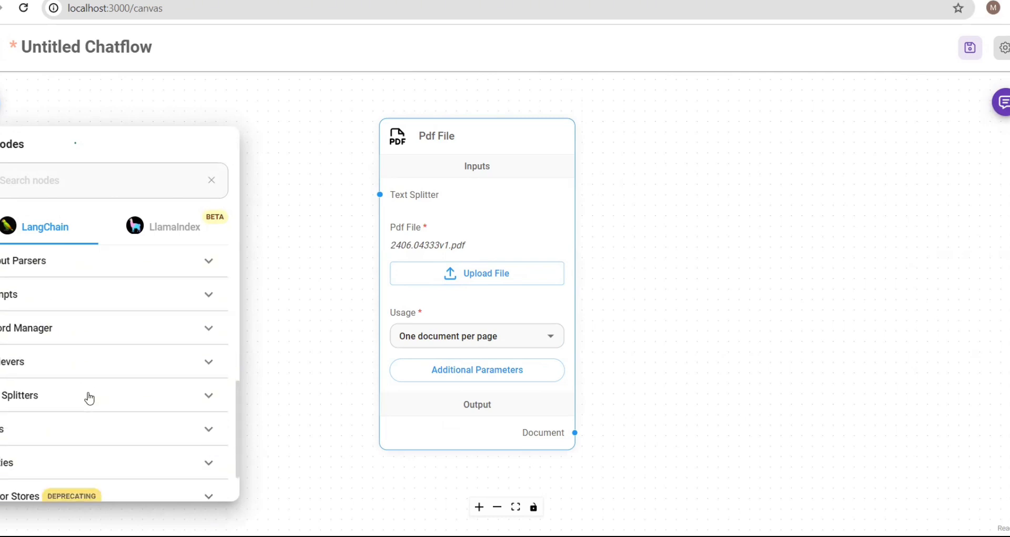
pyautogui.click(89, 398)
pyautogui.scroll(-3, 88, 394)
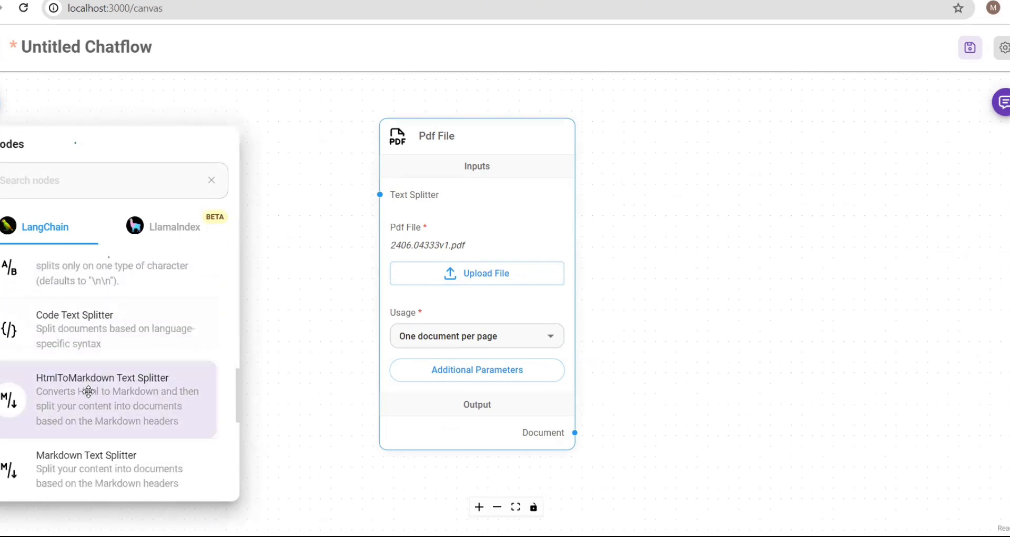
pyautogui.scroll(-5, 88, 391)
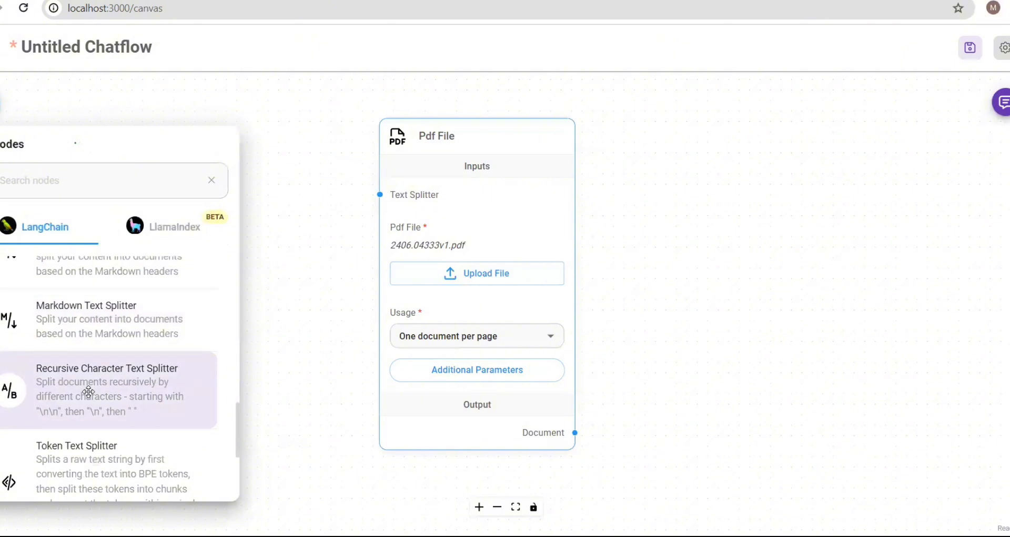
pyautogui.scroll(8, 89, 391)
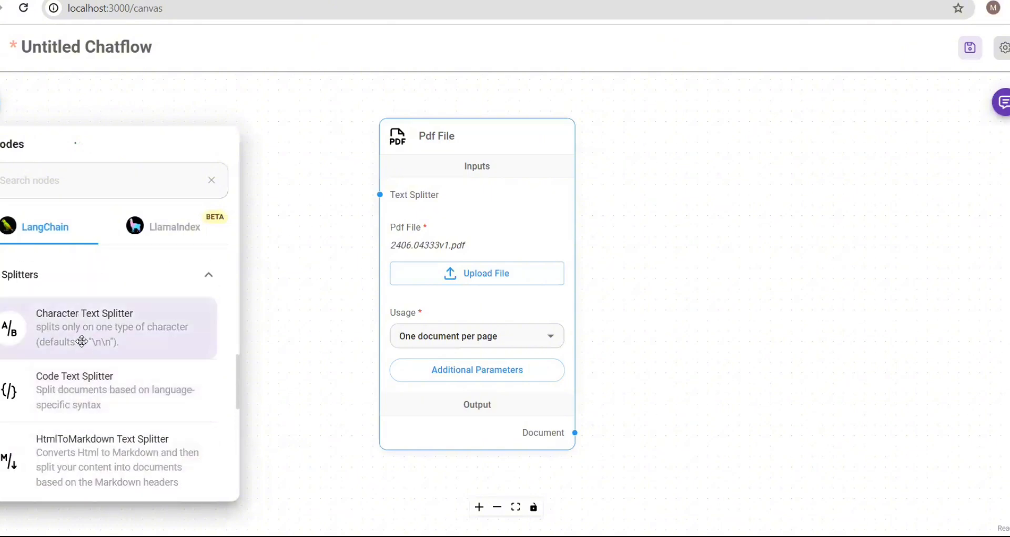
pyautogui.moveTo(313, 246); pyautogui.dragTo(311, 239)
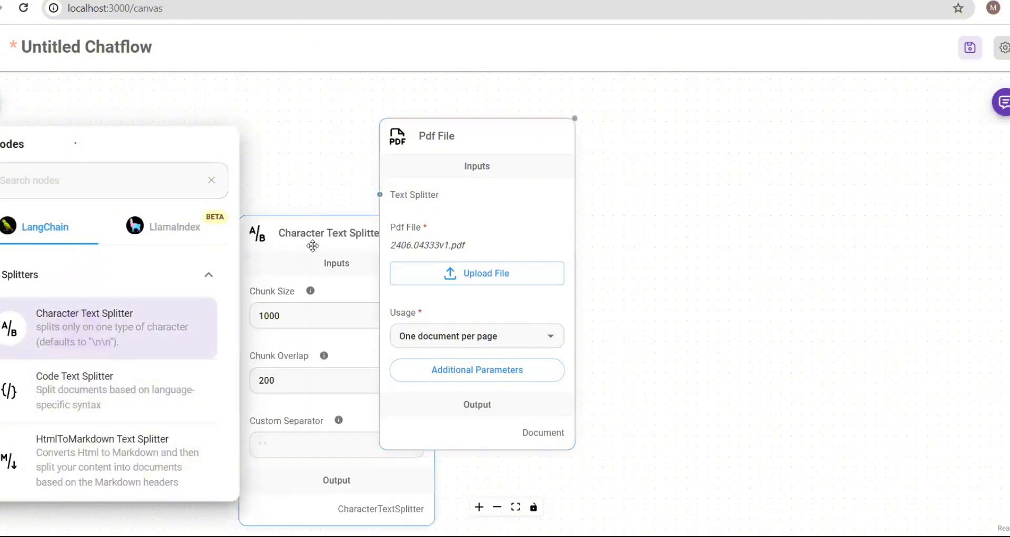
pyautogui.click(311, 234)
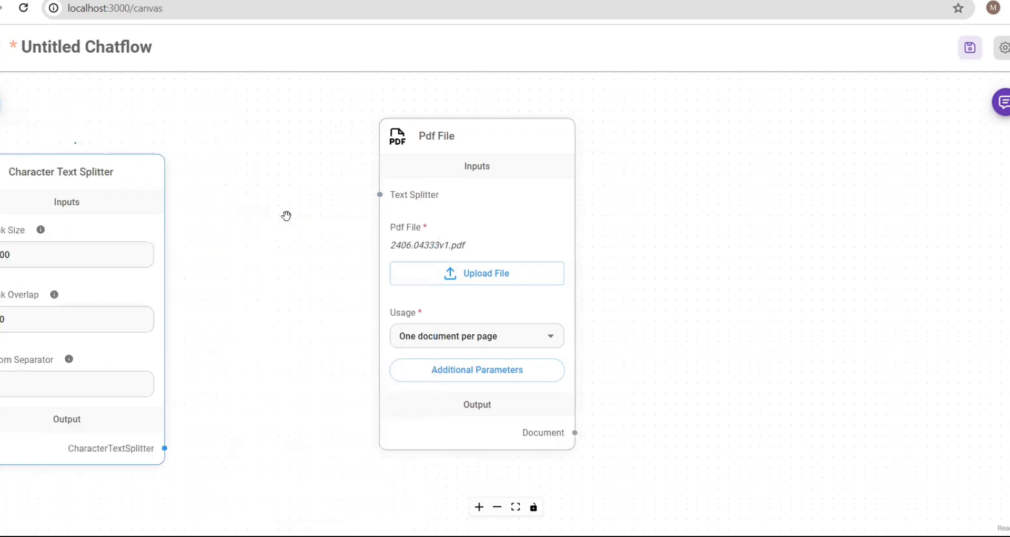
# - Connect the splitter to the Pdf File node's Text Splitter input and arrange both nodes
pyautogui.moveTo(79, 169); pyautogui.dragTo(172, 154)
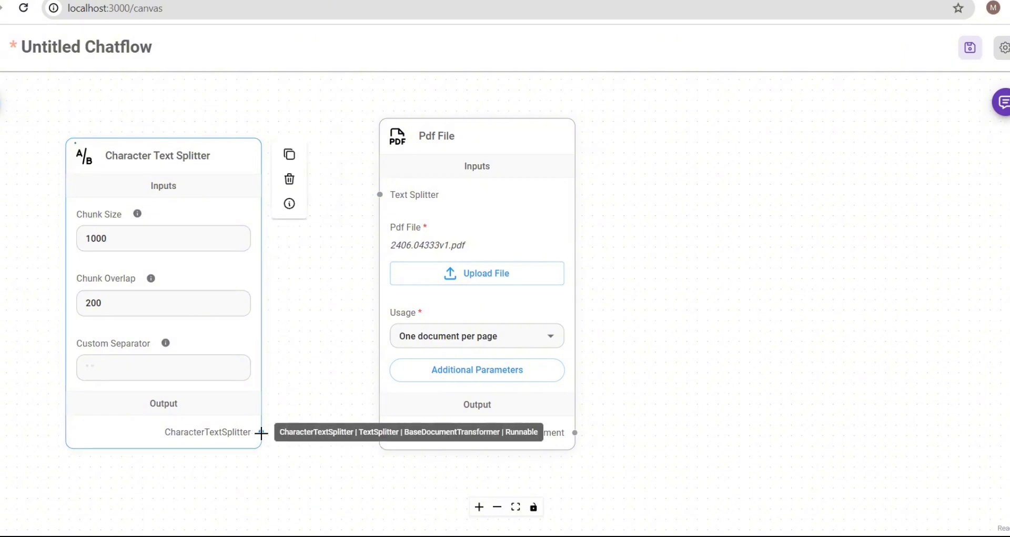
pyautogui.moveTo(260, 432); pyautogui.dragTo(383, 193)
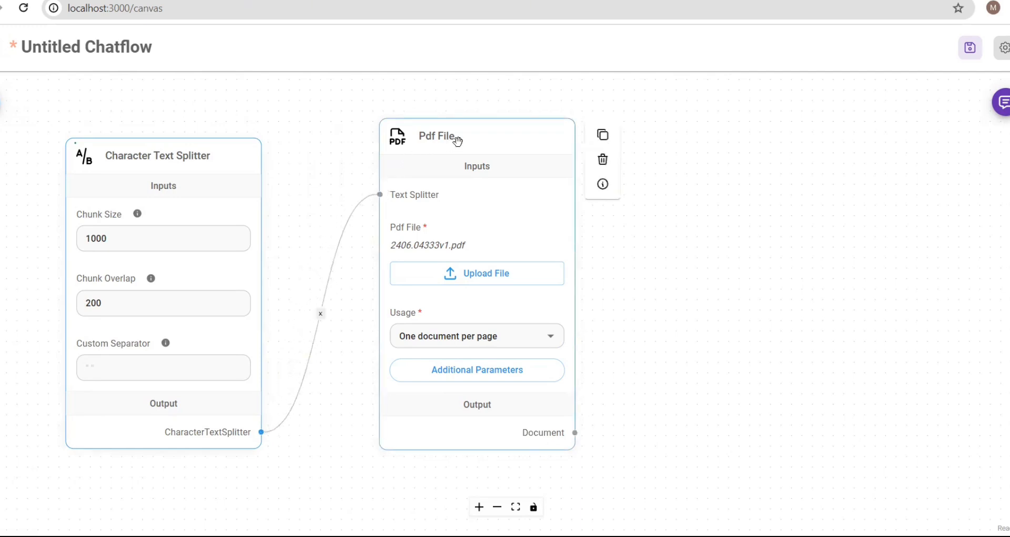
pyautogui.moveTo(426, 130); pyautogui.dragTo(399, 111)
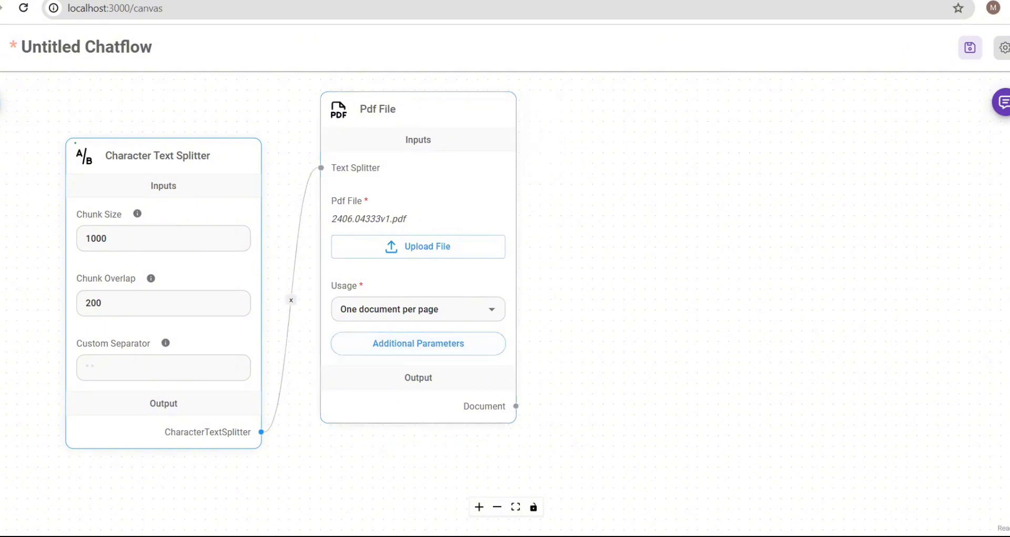
# - Place a MistralAI Embeddings node (mistral-embed) from the Embeddings category onto the canvas
pyautogui.click(1, 104)
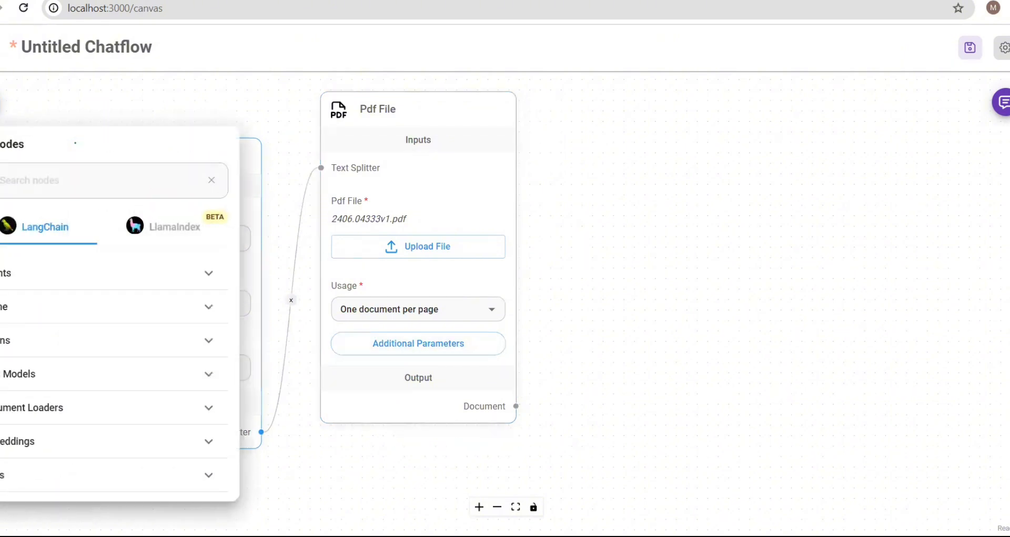
pyautogui.scroll(-2, 62, 378)
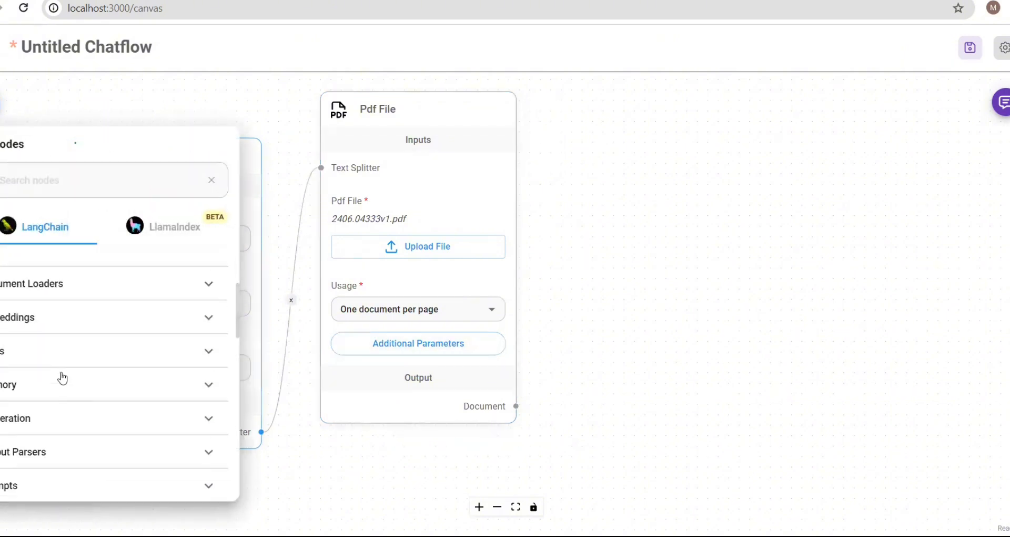
pyautogui.click(41, 321)
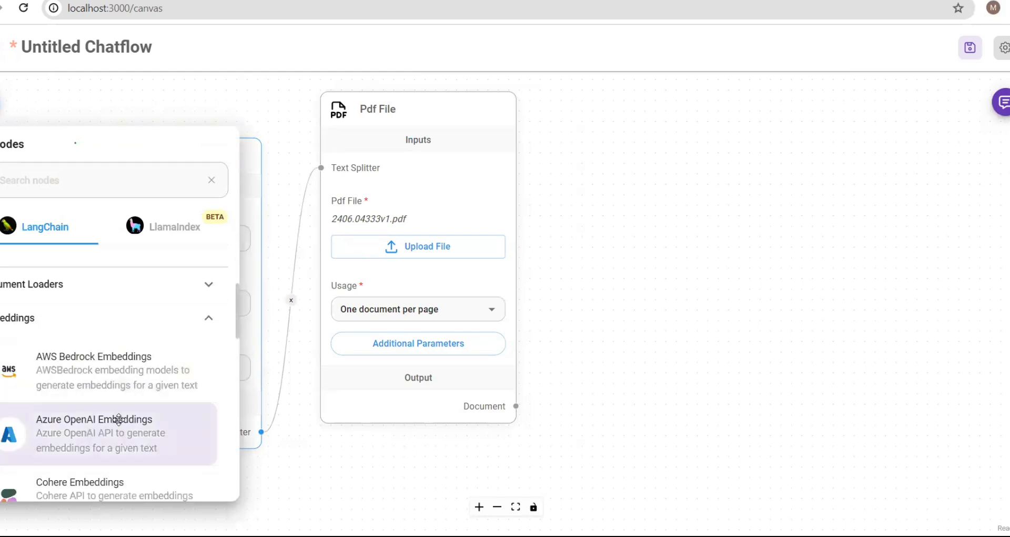
pyautogui.scroll(-5, 118, 419)
pyautogui.scroll(-5, 117, 419)
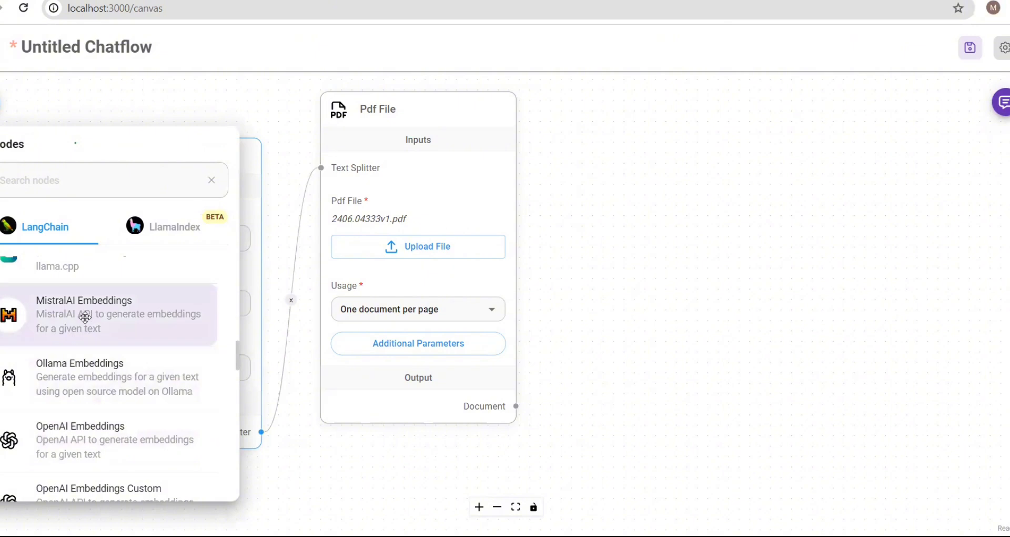
pyautogui.moveTo(87, 319); pyautogui.dragTo(581, 271)
pyautogui.click(67, 100)
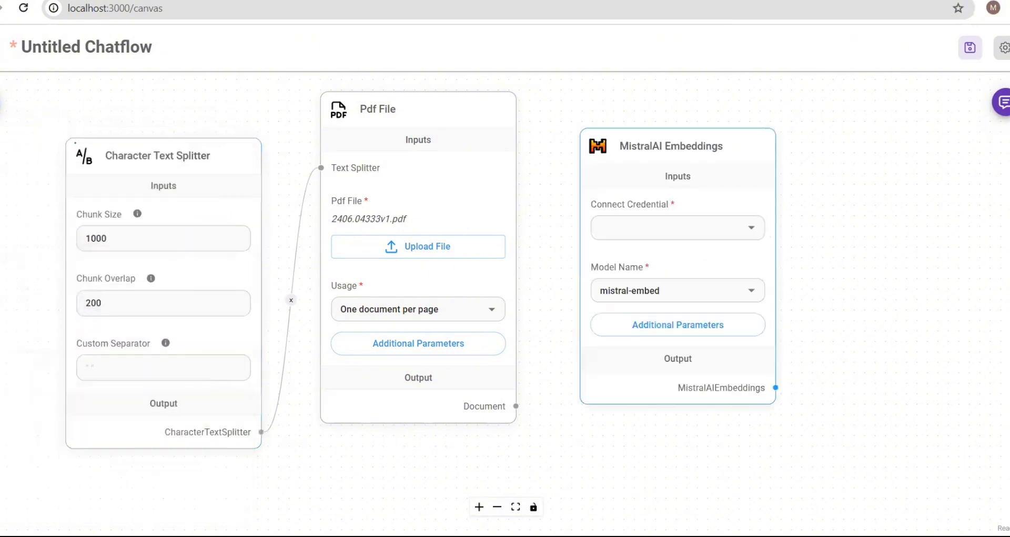
# - Browse the Embeddings node list again
pyautogui.click(1, 102)
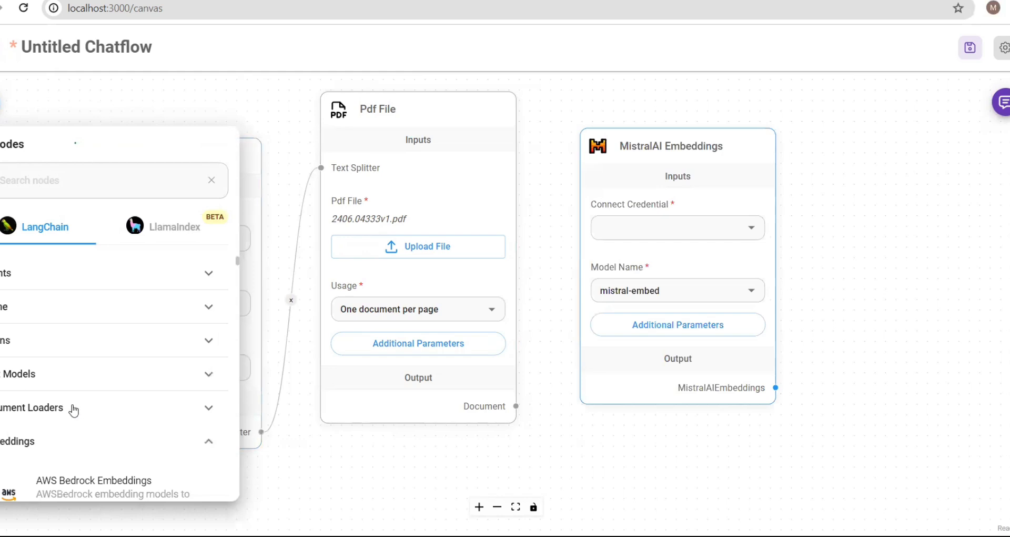
pyautogui.scroll(-2, 71, 404)
pyautogui.scroll(-5, 71, 403)
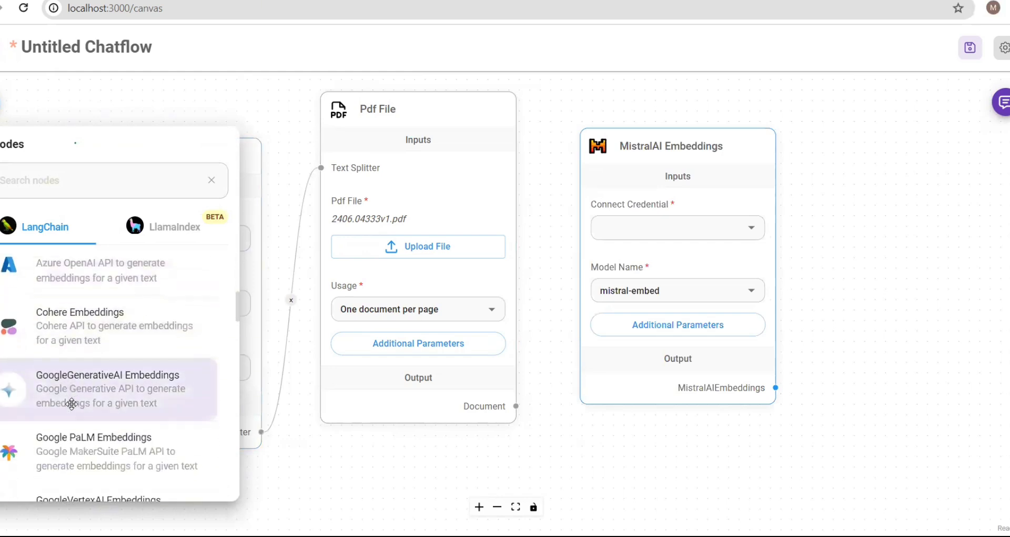
pyautogui.scroll(-3, 71, 403)
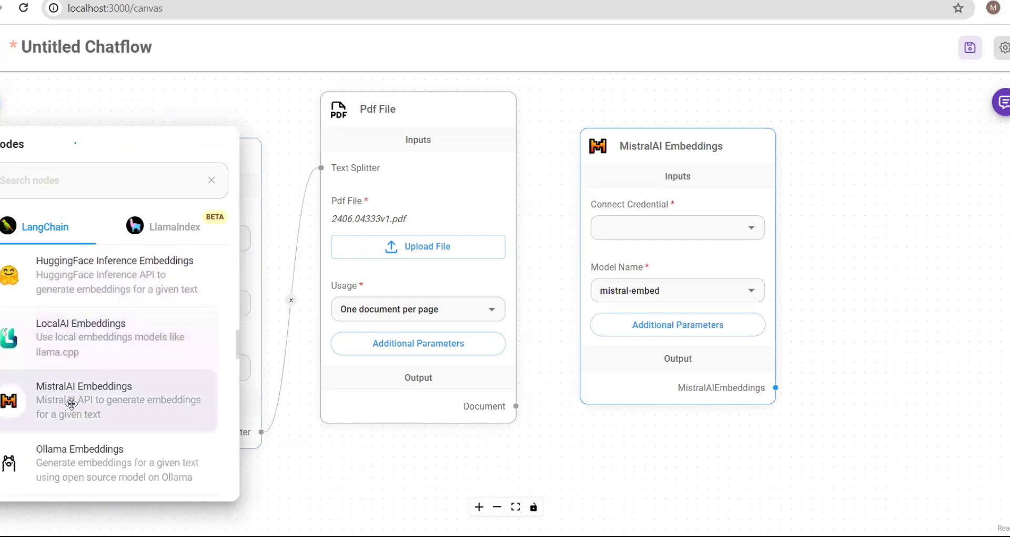
pyautogui.scroll(-3, 71, 403)
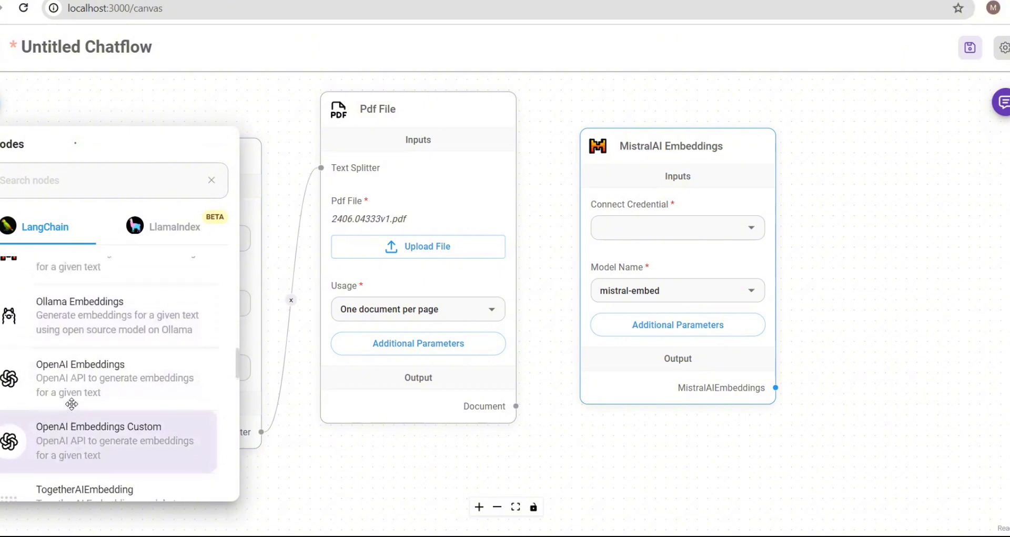
pyautogui.scroll(2, 71, 404)
pyautogui.scroll(-4, 72, 403)
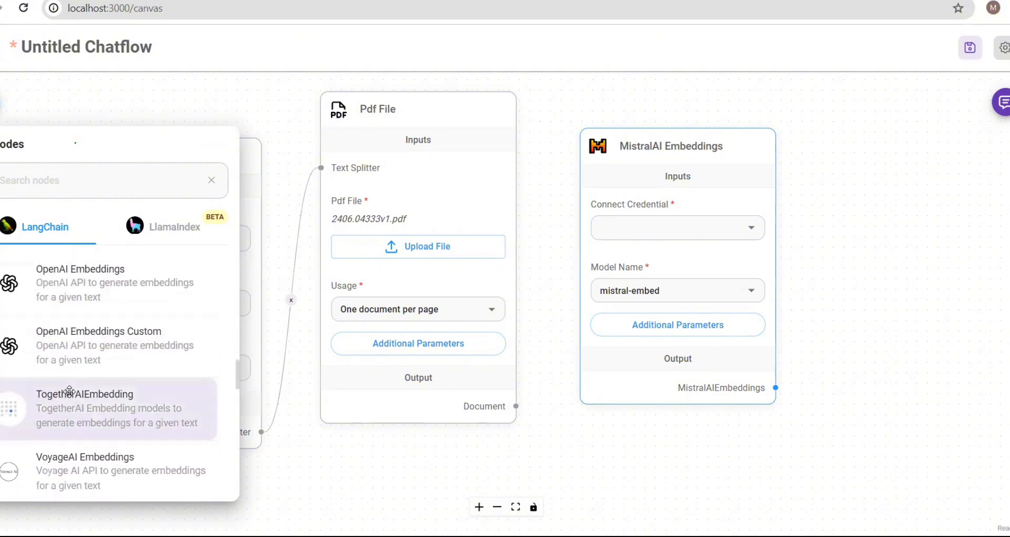
pyautogui.scroll(10, 70, 391)
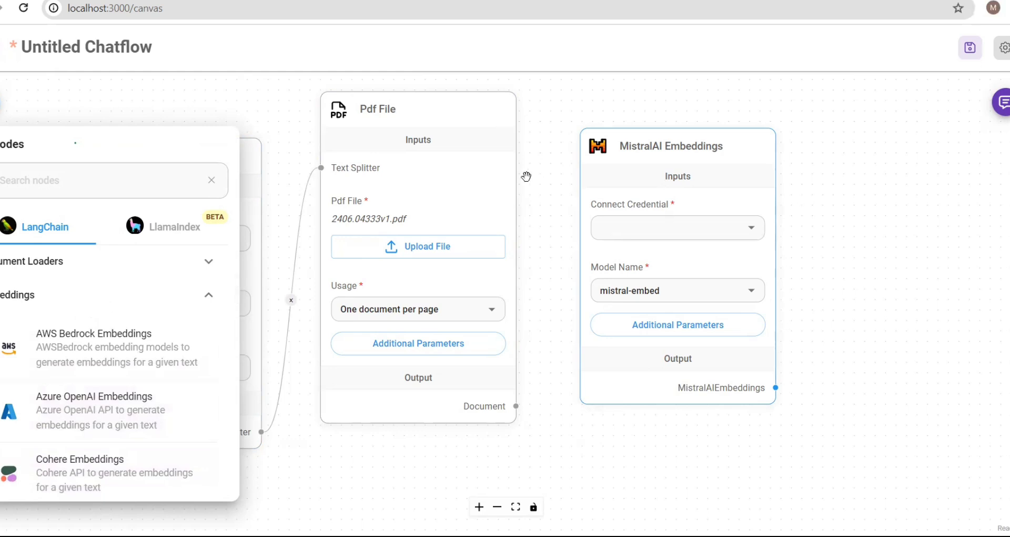
# - Connect the 'mistral api' credential to the MistralAI Embeddings node
pyautogui.click(751, 235)
pyautogui.click(751, 236)
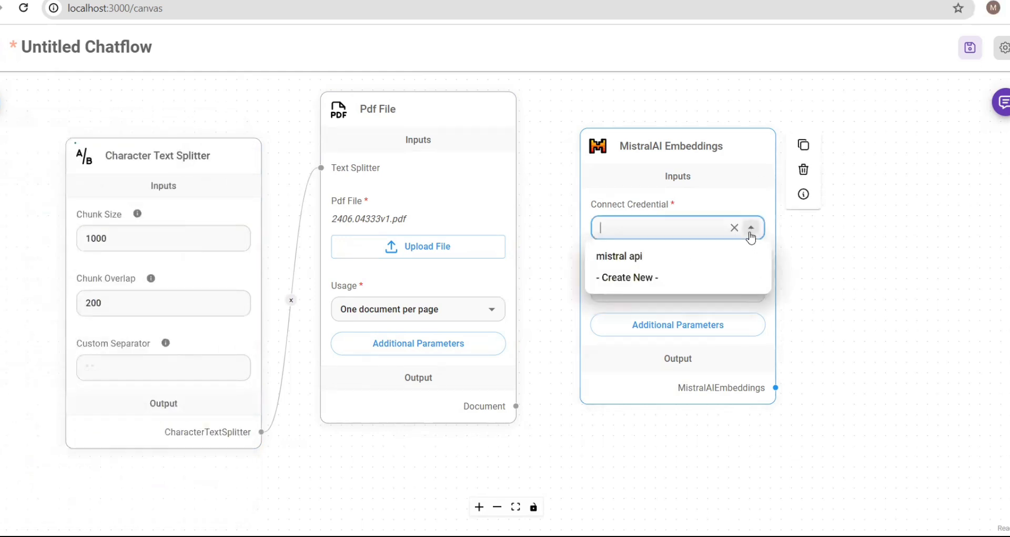
pyautogui.click(627, 255)
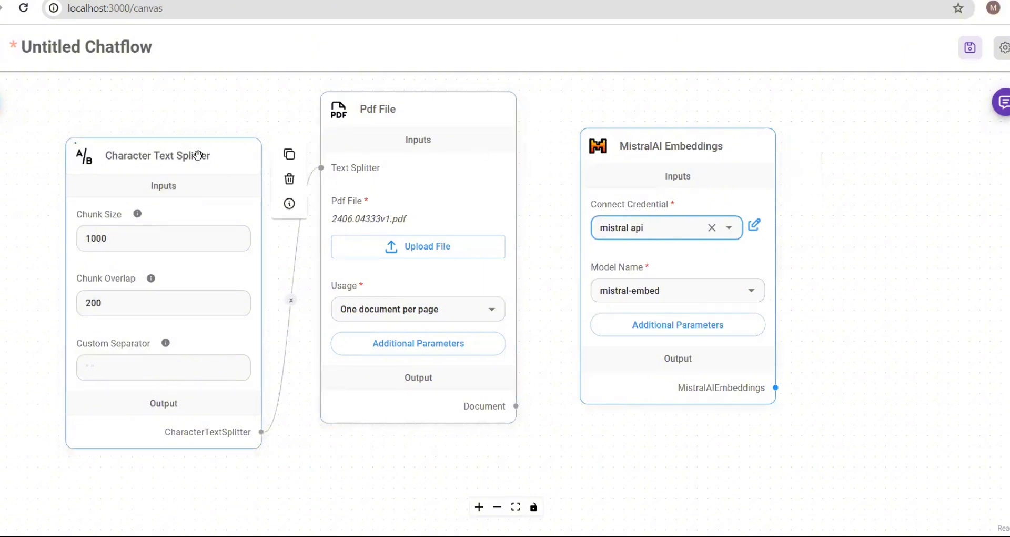
# - Shift the splitter and Pdf File nodes left and place MistralAI Embeddings below Pdf File
pyautogui.moveTo(204, 156); pyautogui.dragTo(130, 116)
pyautogui.moveTo(404, 105); pyautogui.dragTo(319, 110)
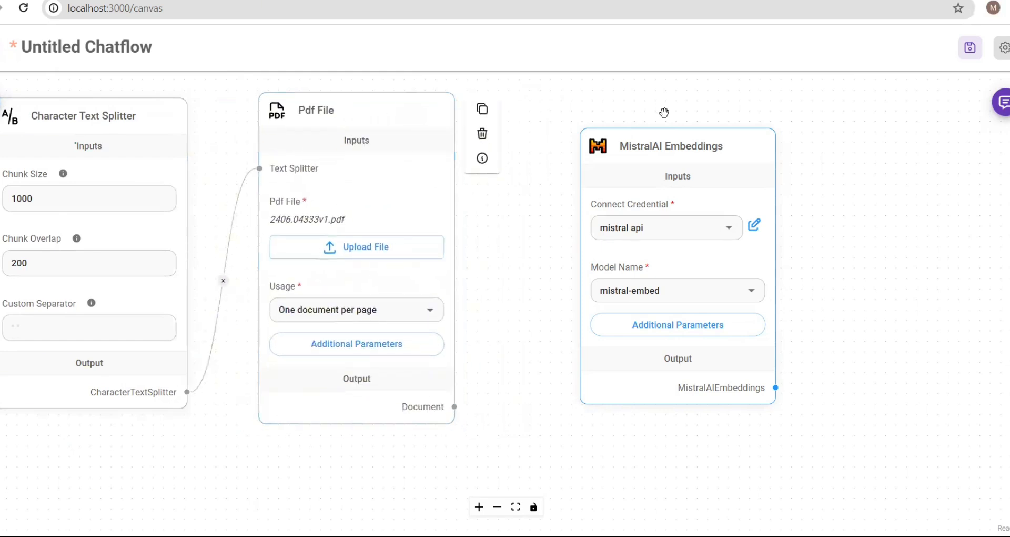
pyautogui.click(683, 136)
pyautogui.moveTo(672, 147); pyautogui.dragTo(606, 124)
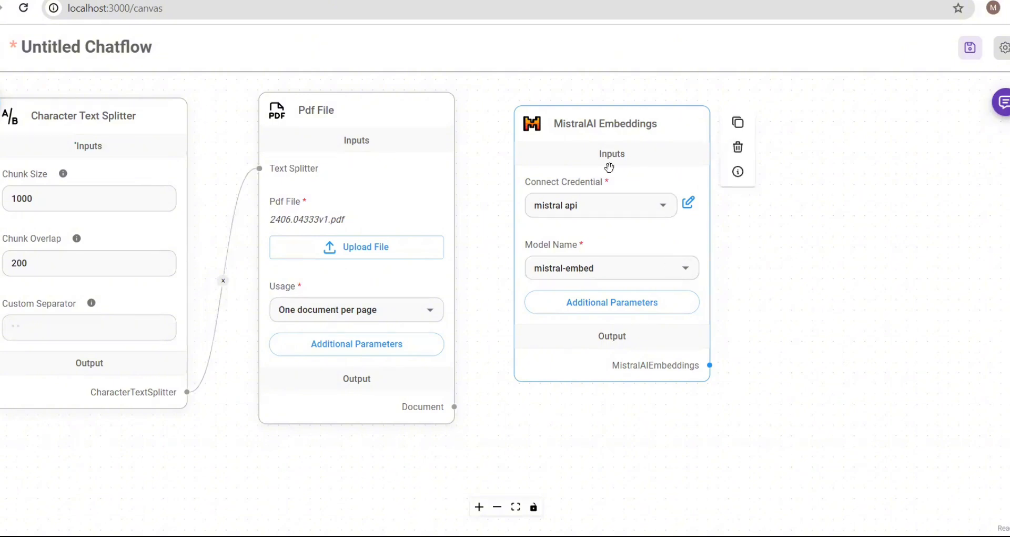
pyautogui.moveTo(607, 153); pyautogui.dragTo(355, 463)
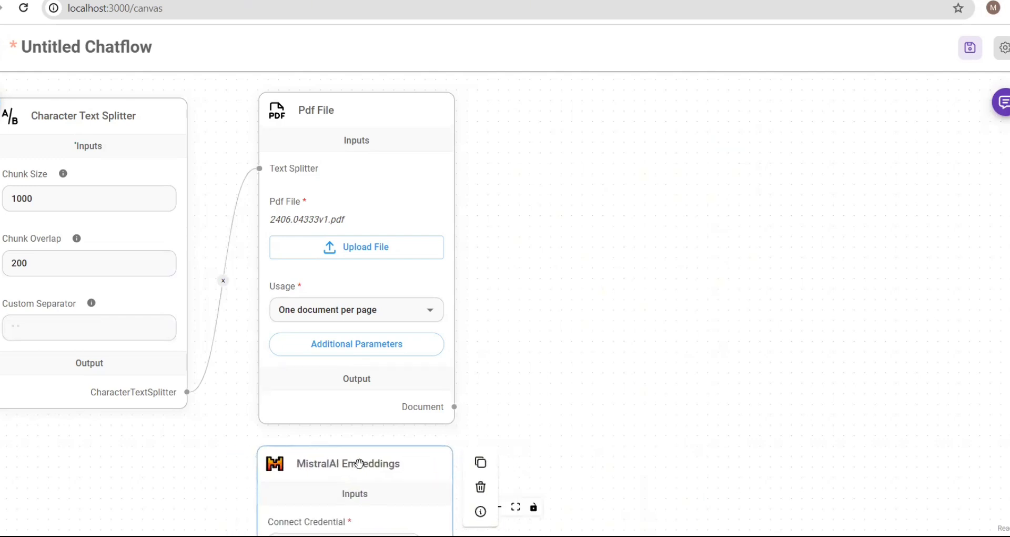
# - Browse the node list, collapsing Embeddings and Text Splitters and opening the deprecated Vector Stores category
pyautogui.click(0, 101)
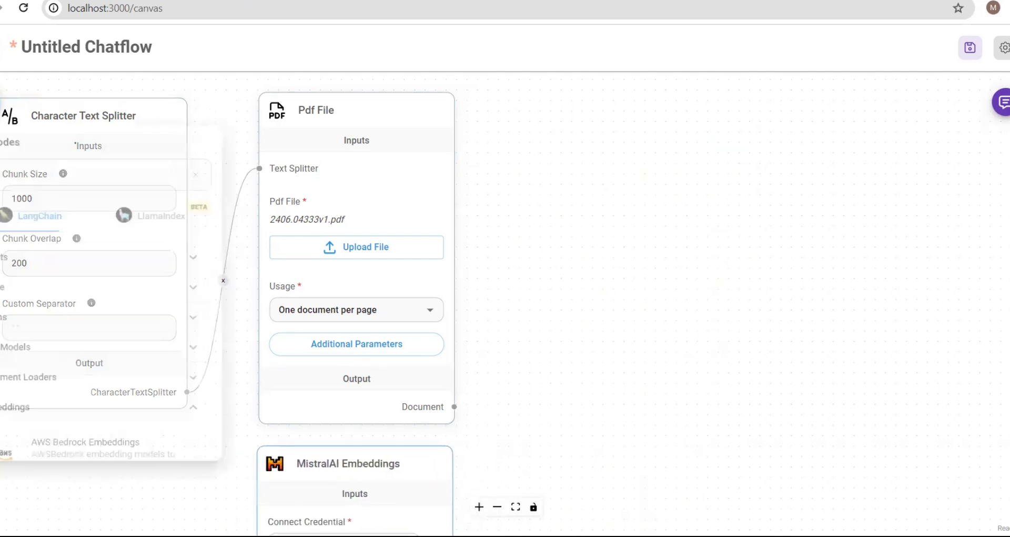
pyautogui.scroll(-1, 83, 390)
pyautogui.scroll(-1, 84, 391)
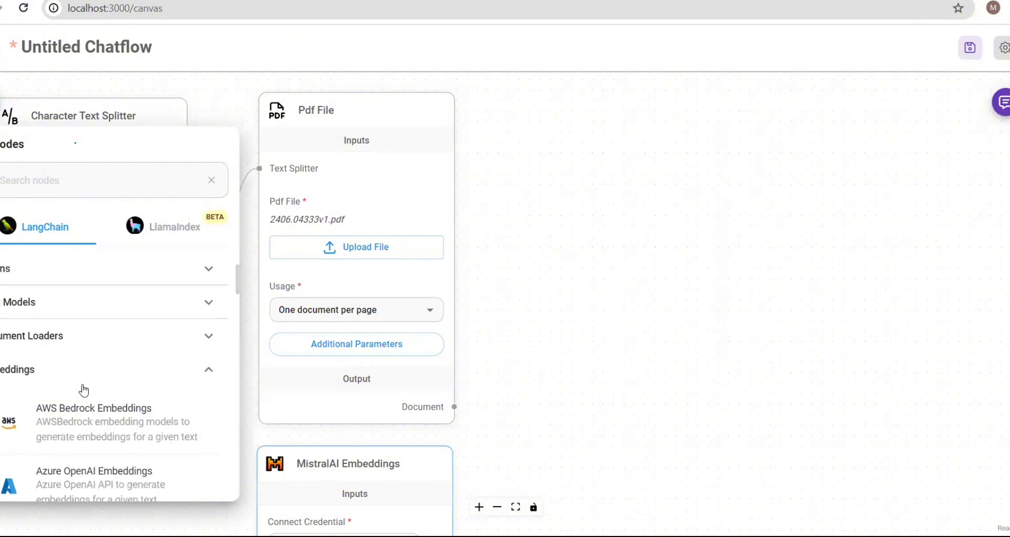
pyautogui.click(83, 380)
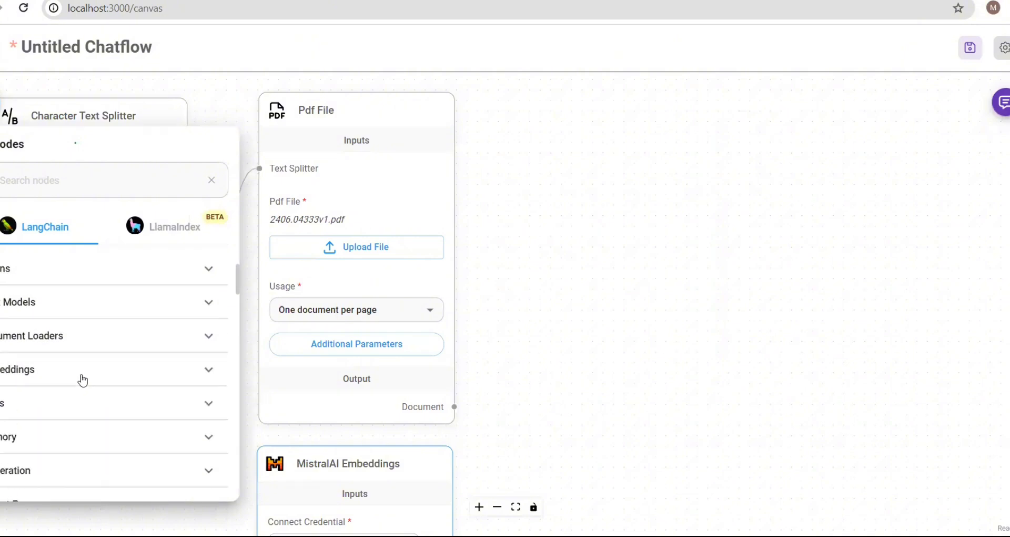
pyautogui.scroll(-3, 83, 380)
pyautogui.scroll(-3, 83, 380)
pyautogui.click(80, 378)
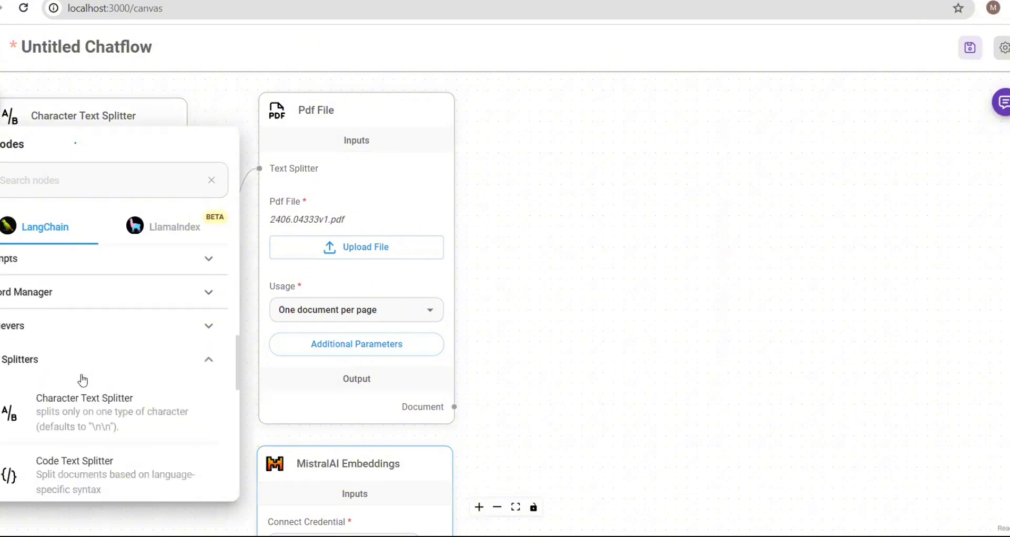
pyautogui.click(71, 363)
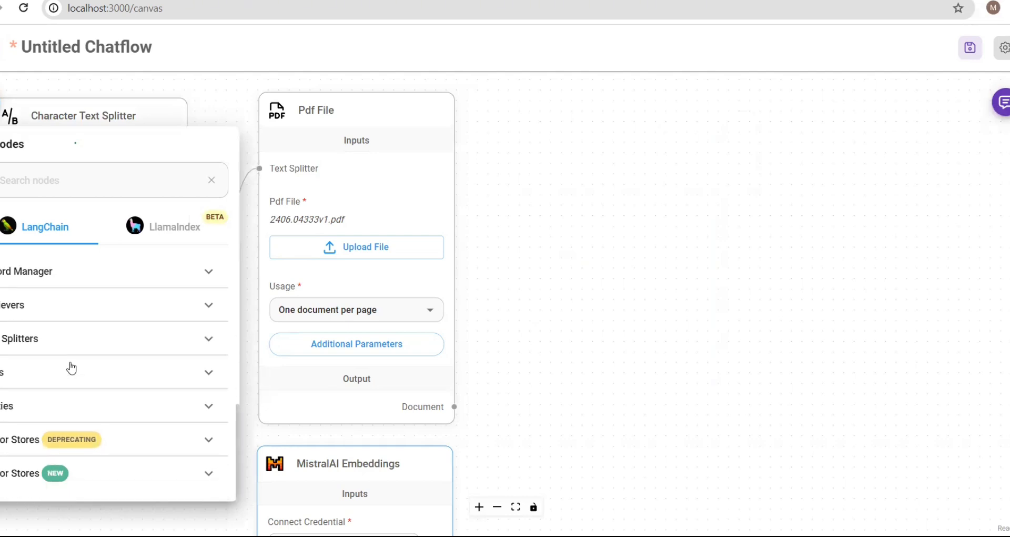
pyautogui.click(174, 445)
pyautogui.scroll(-10, 103, 388)
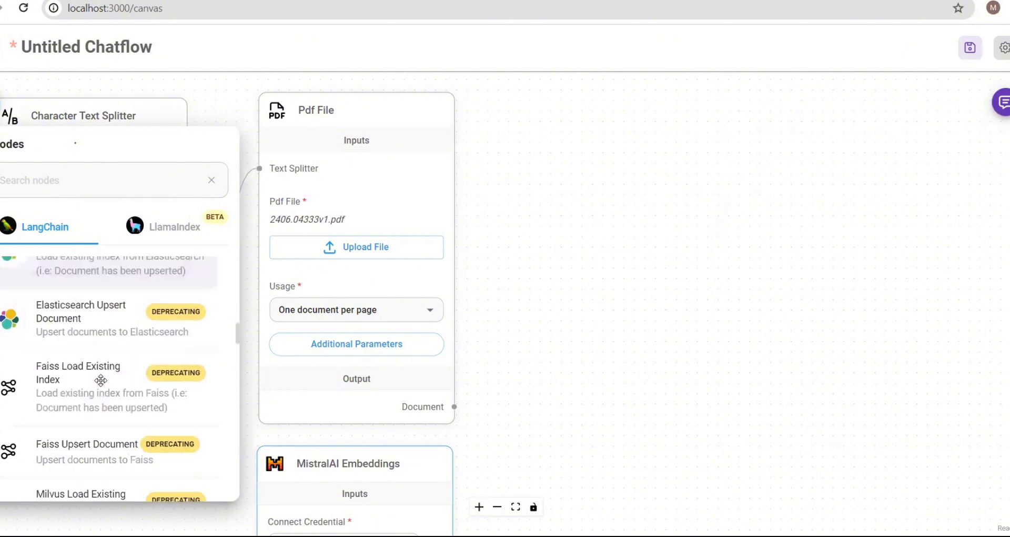
pyautogui.scroll(-10, 101, 380)
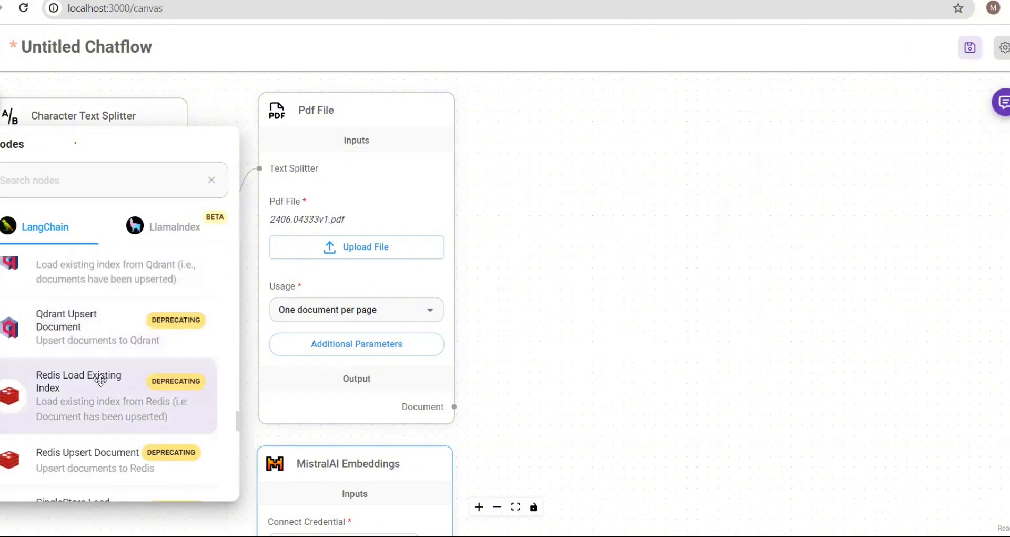
pyautogui.scroll(-8, 101, 380)
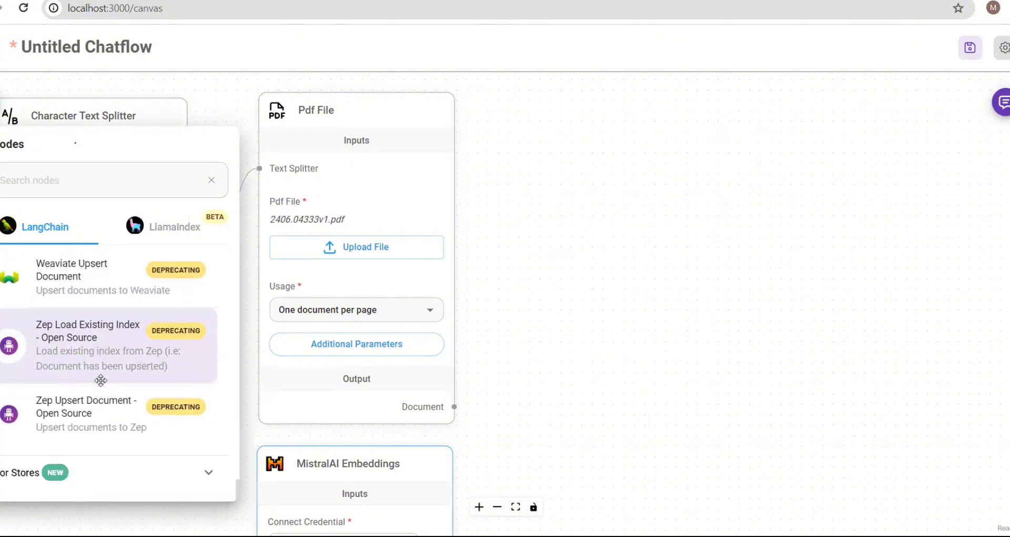
# - From the new Vector Stores category, drop an In-Memory Vector Store node beside Pdf File
pyautogui.click(103, 480)
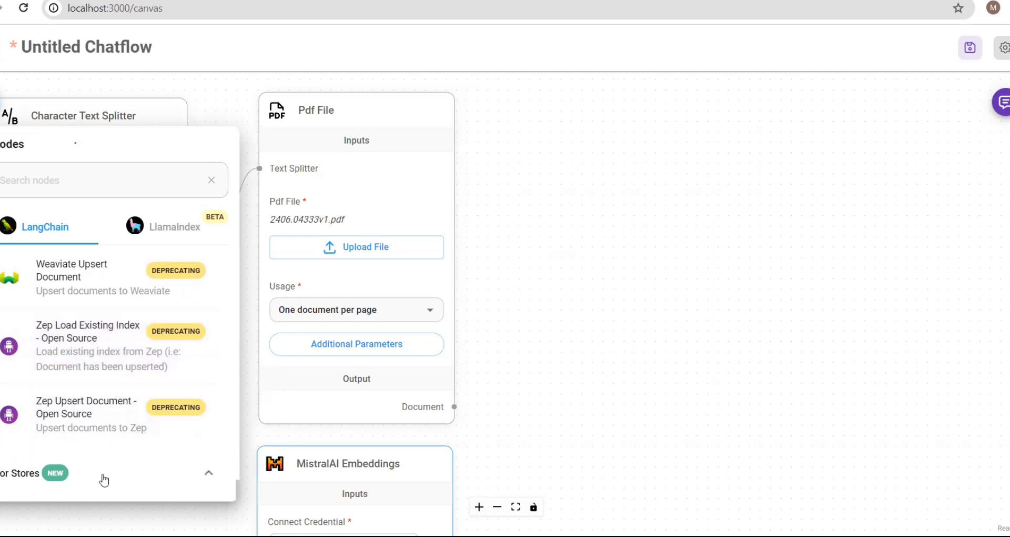
pyautogui.scroll(-8, 104, 340)
pyautogui.scroll(3, 105, 343)
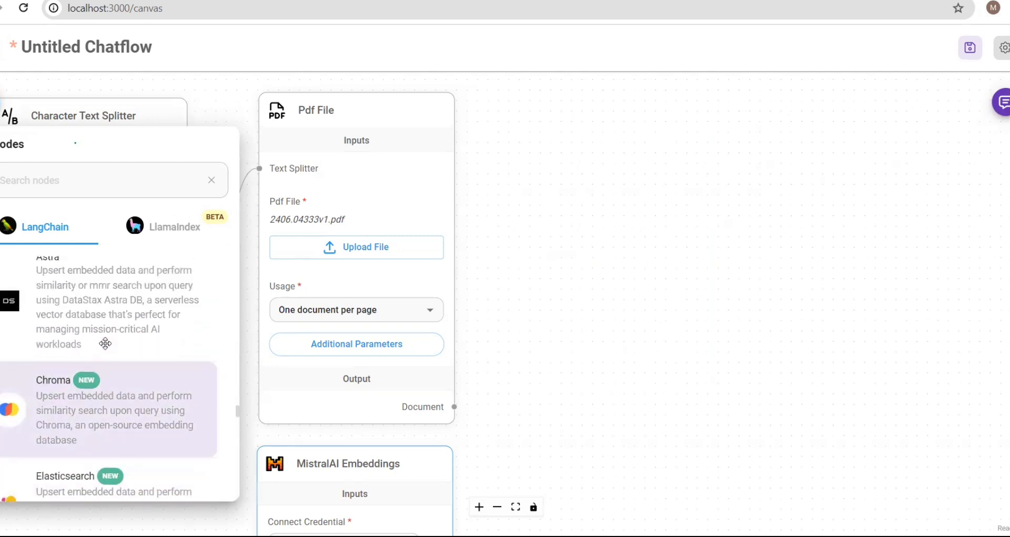
pyautogui.scroll(3, 105, 343)
pyautogui.scroll(-1, 105, 343)
pyautogui.scroll(3, 105, 343)
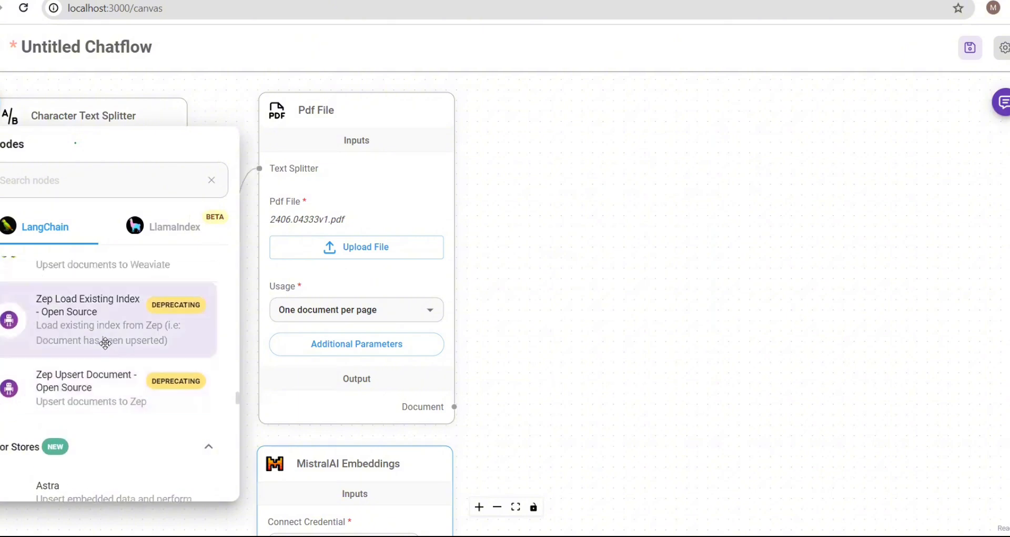
pyautogui.scroll(-8, 105, 343)
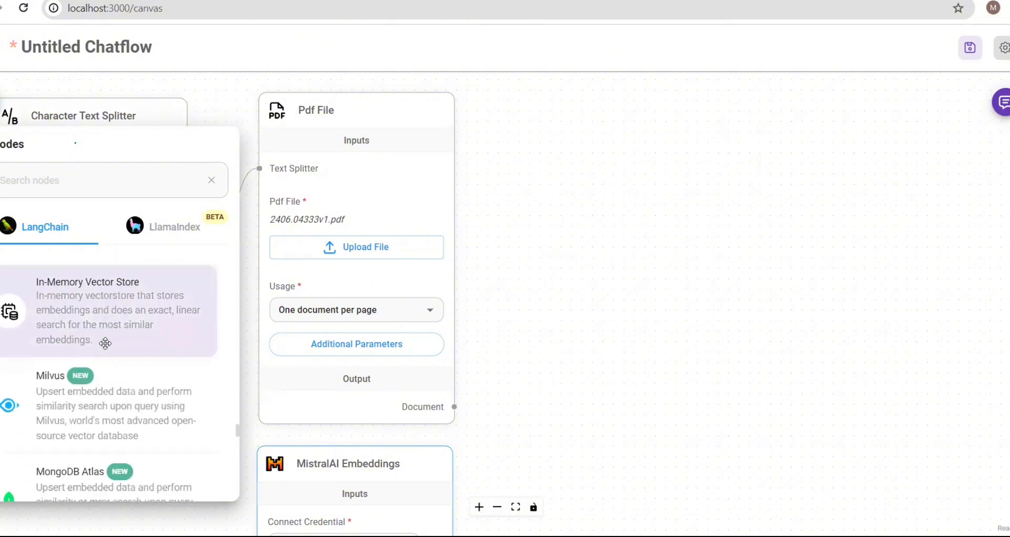
pyautogui.scroll(1, 106, 343)
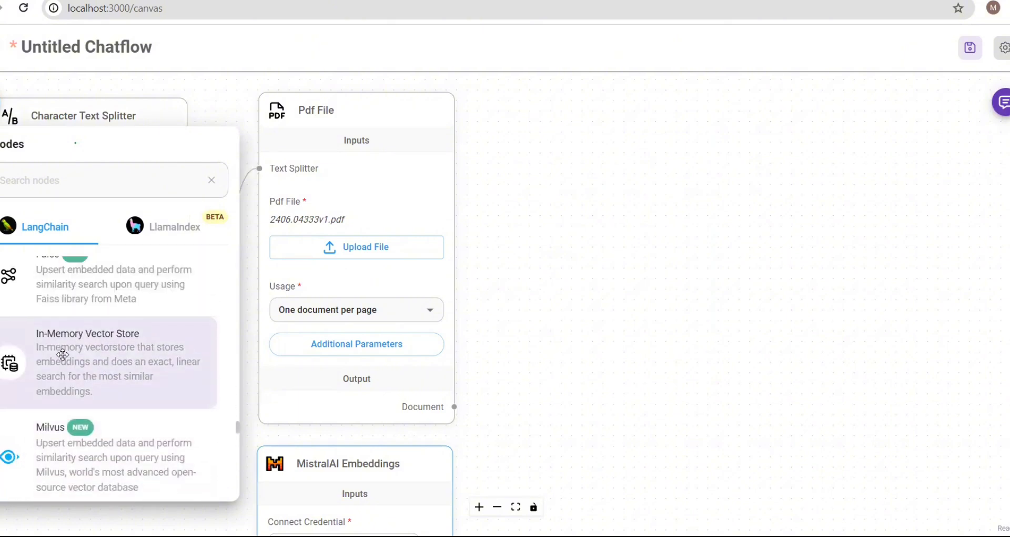
pyautogui.moveTo(63, 357); pyautogui.dragTo(86, 352)
pyautogui.moveTo(594, 177); pyautogui.dragTo(589, 166)
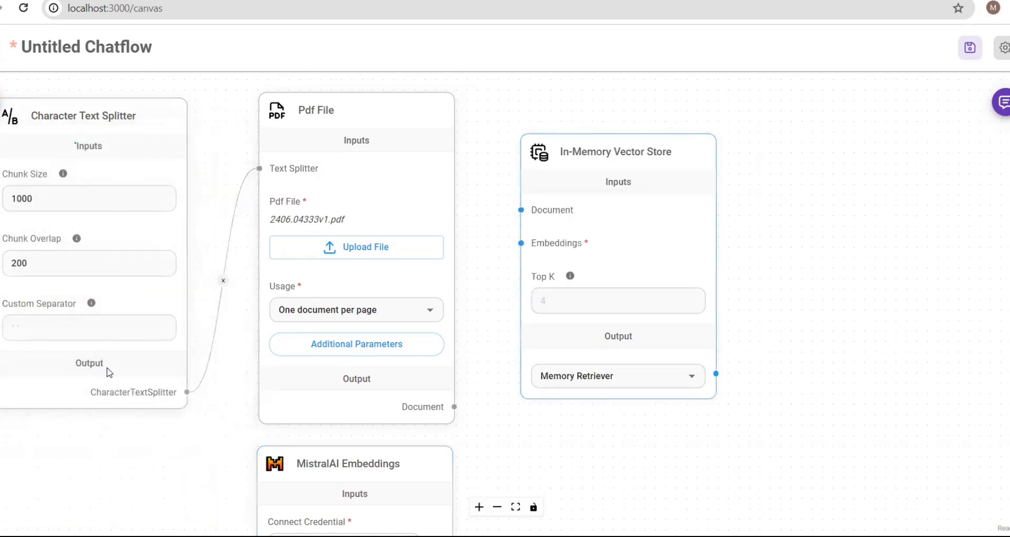
# - Space out the Character Text Splitter, Pdf File and MistralAI Embeddings nodes left of the vector store
pyautogui.click(105, 365)
pyautogui.click(593, 216)
pyautogui.scroll(-3, 803, 331)
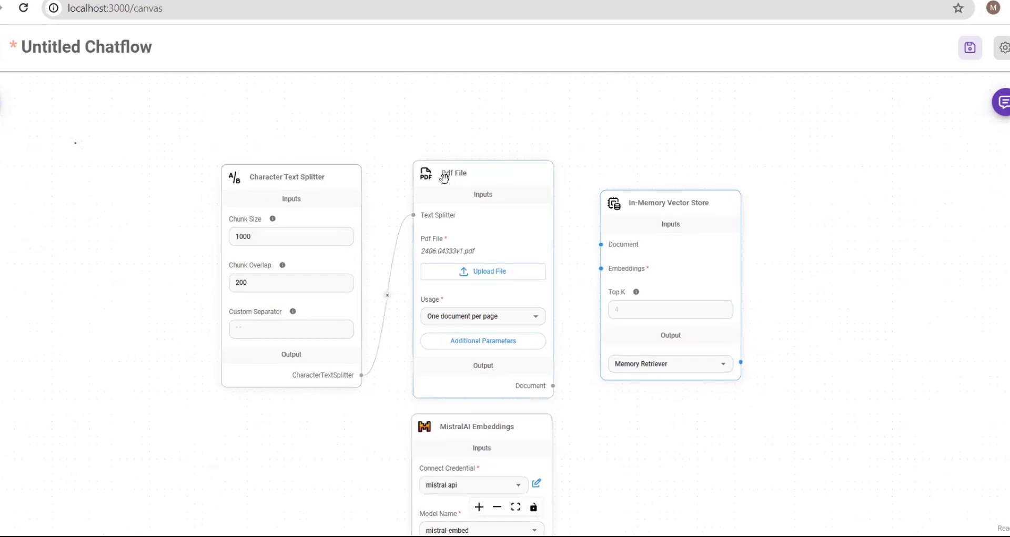
pyautogui.moveTo(315, 176); pyautogui.dragTo(160, 117)
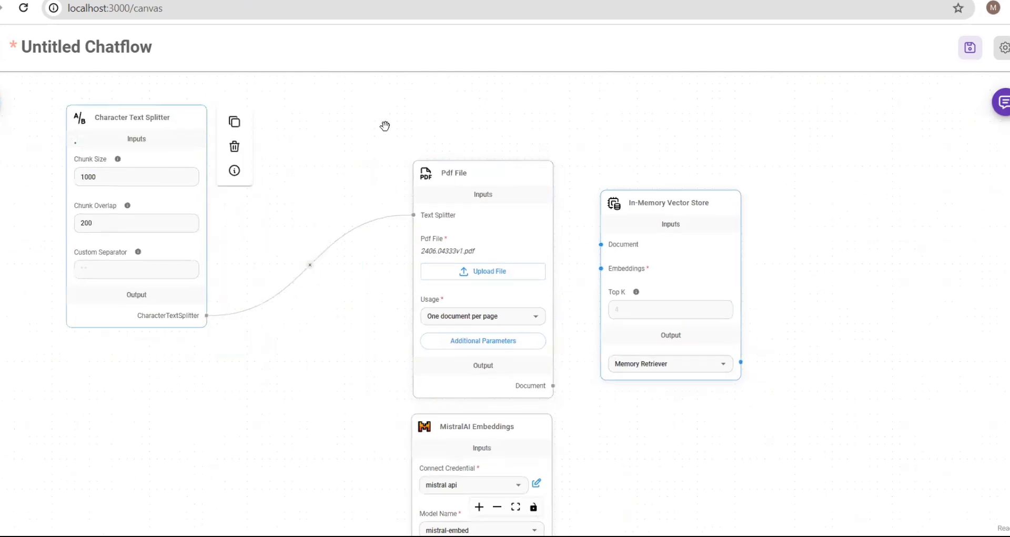
pyautogui.moveTo(274, 99); pyautogui.dragTo(347, 125)
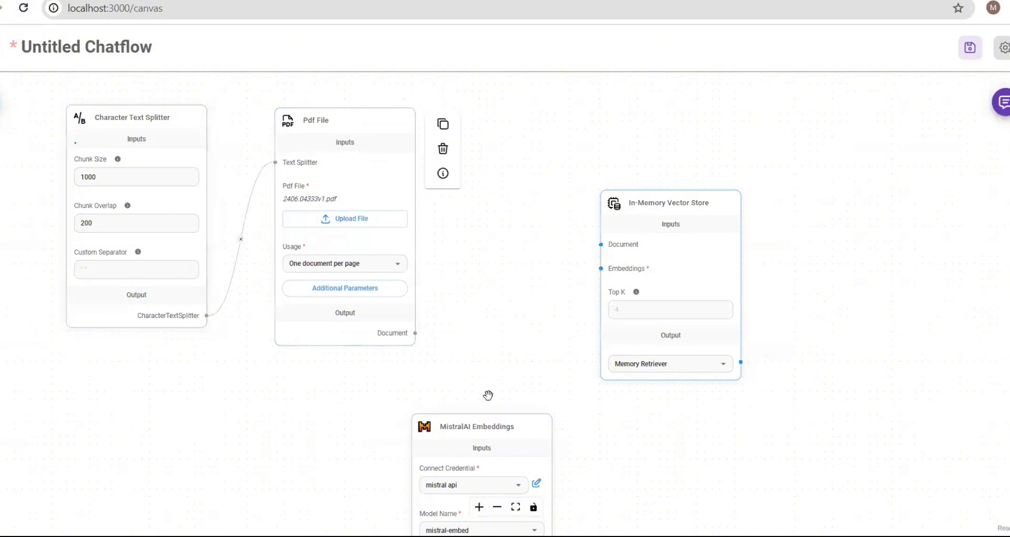
pyautogui.moveTo(498, 436)
pyautogui.moveTo(491, 434); pyautogui.dragTo(308, 384)
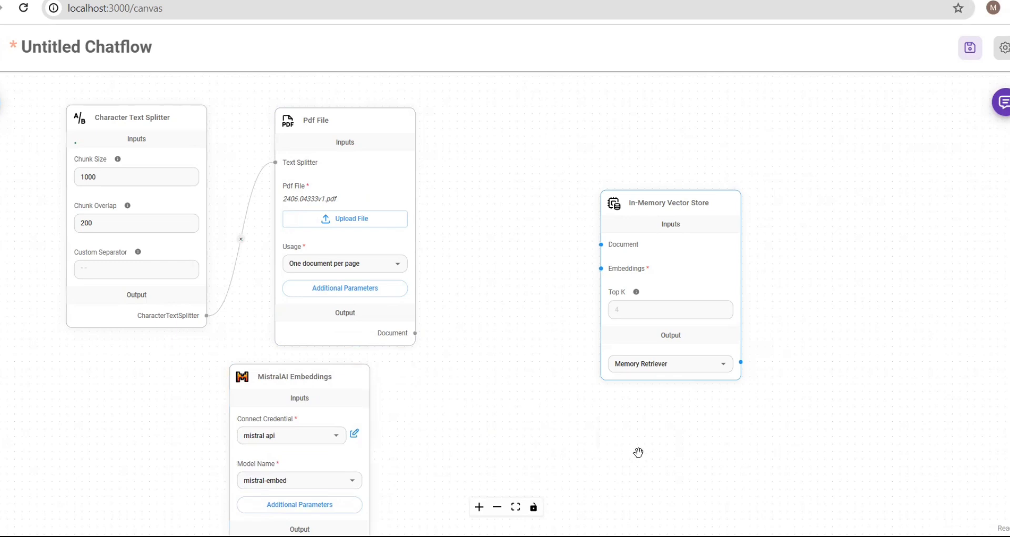
pyautogui.moveTo(458, 408); pyautogui.dragTo(451, 261)
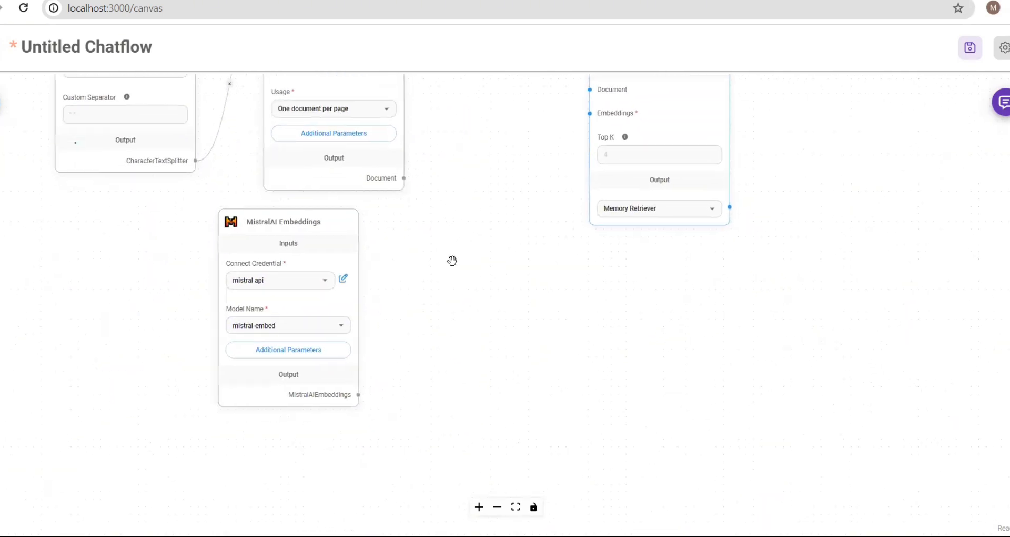
pyautogui.moveTo(350, 397)
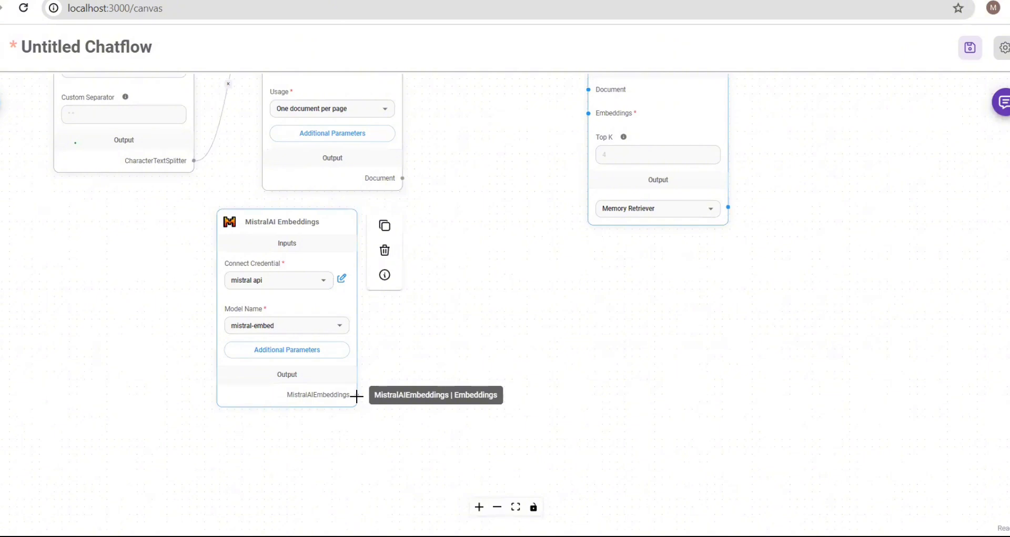
# - Wire the MistralAI Embeddings and Pdf File Document outputs into the In-Memory Vector Store
pyautogui.moveTo(358, 395); pyautogui.dragTo(591, 157)
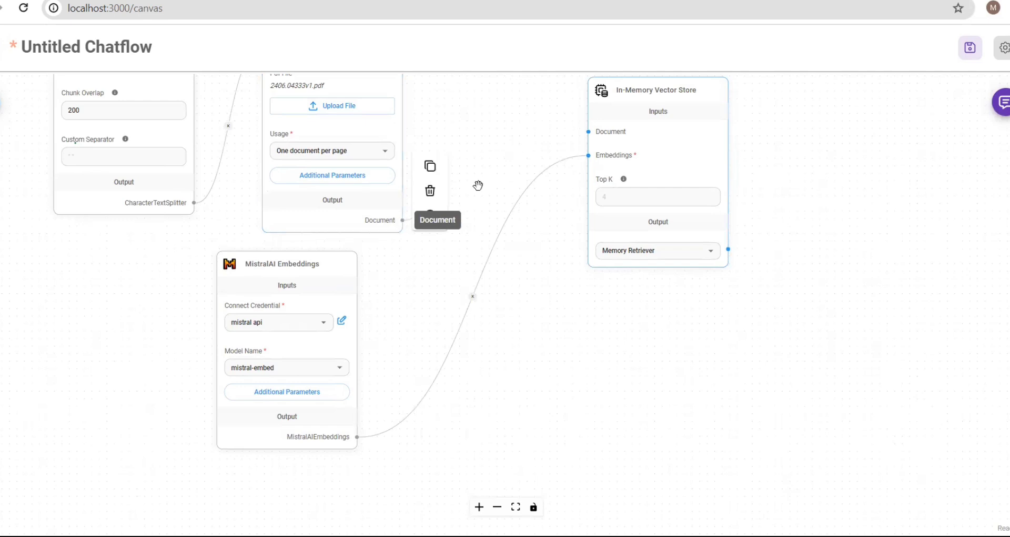
pyautogui.moveTo(403, 220); pyautogui.dragTo(587, 135)
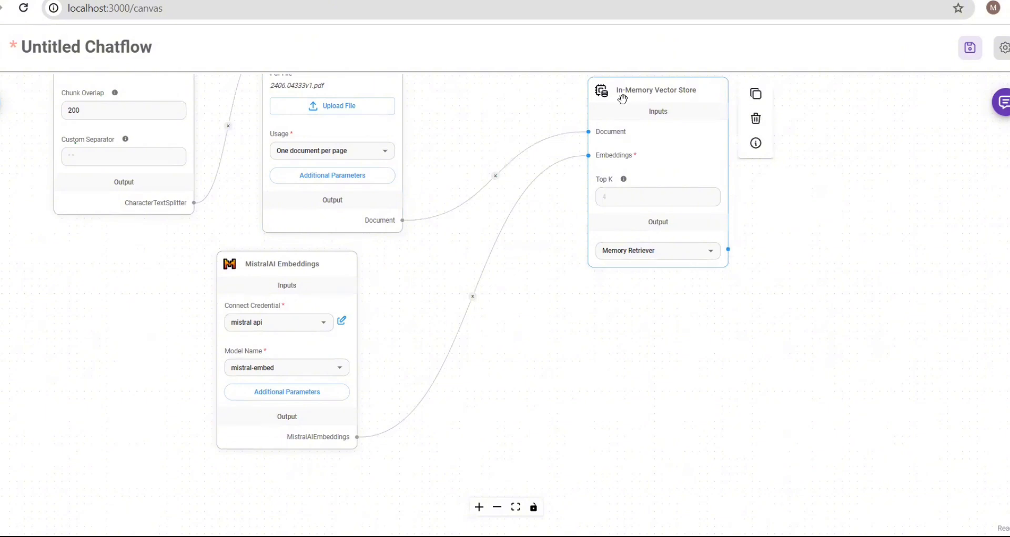
pyautogui.moveTo(622, 99); pyautogui.dragTo(528, 132)
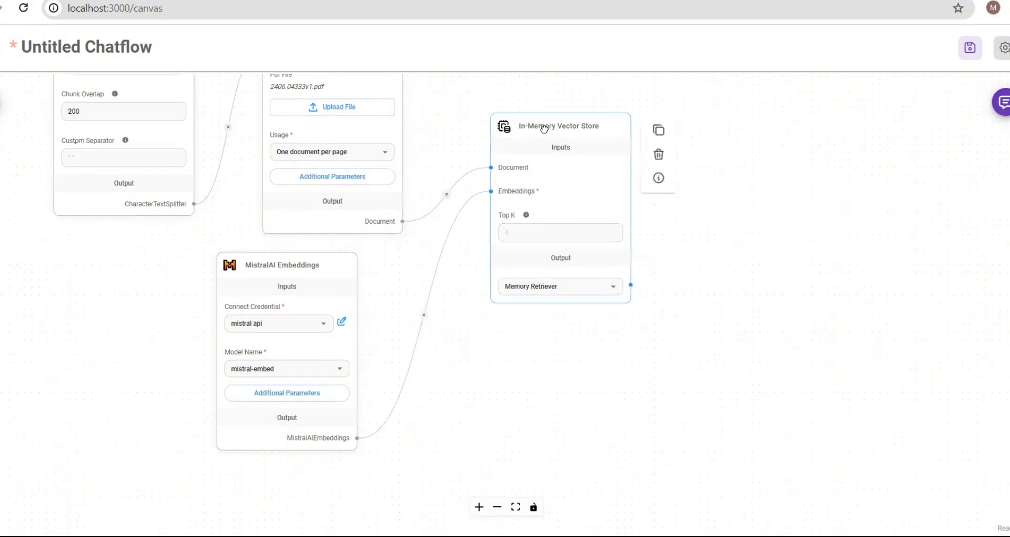
# - Set the In-Memory Vector Store output to Memory Vector Store, leaving Top K at its default
pyautogui.click(564, 231)
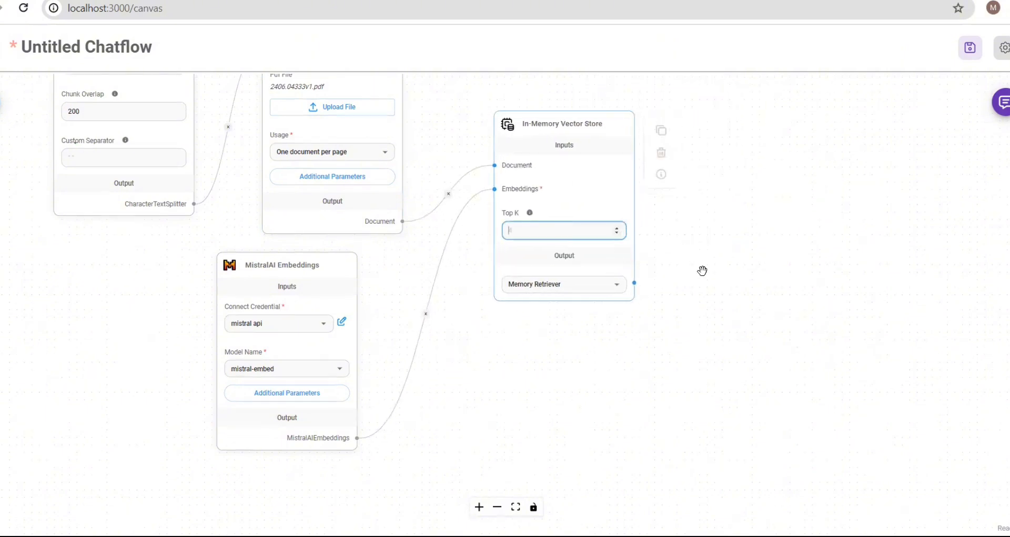
pyautogui.click(616, 289)
pyautogui.click(617, 293)
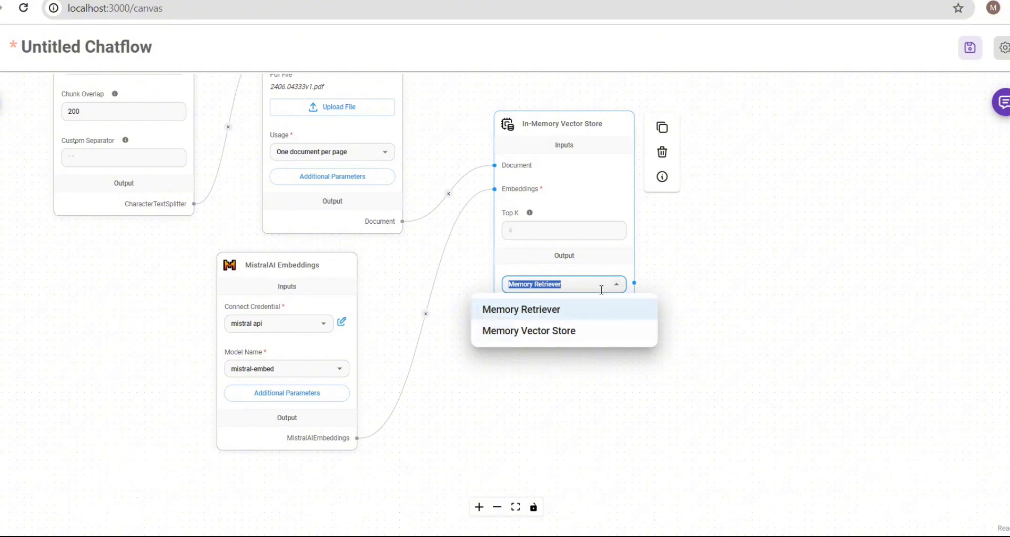
pyautogui.click(606, 330)
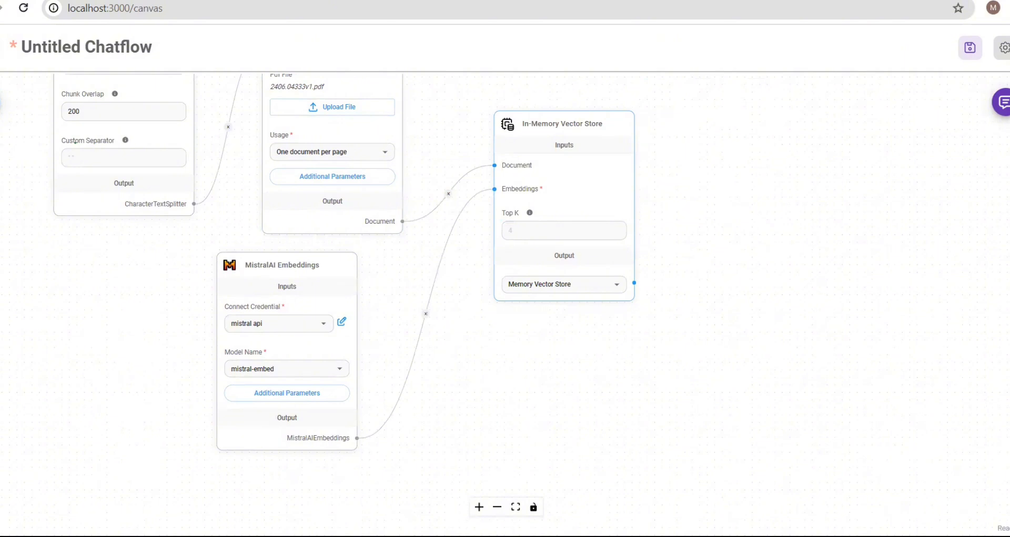
# - Drop a Conversational Retrieval QA Chain node from Chains onto the canvas right of the vector store
pyautogui.click(1, 104)
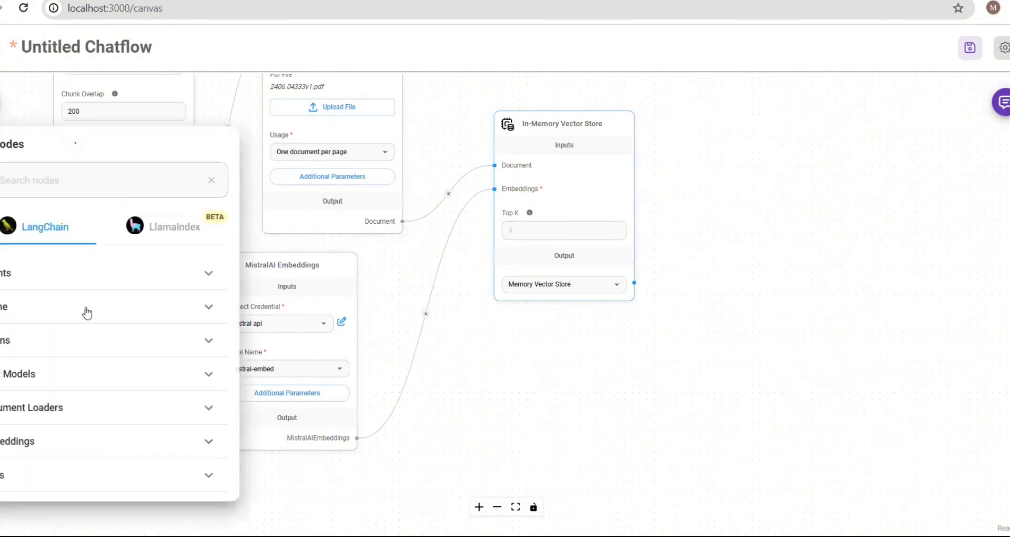
pyautogui.click(130, 343)
pyautogui.scroll(-3, 109, 412)
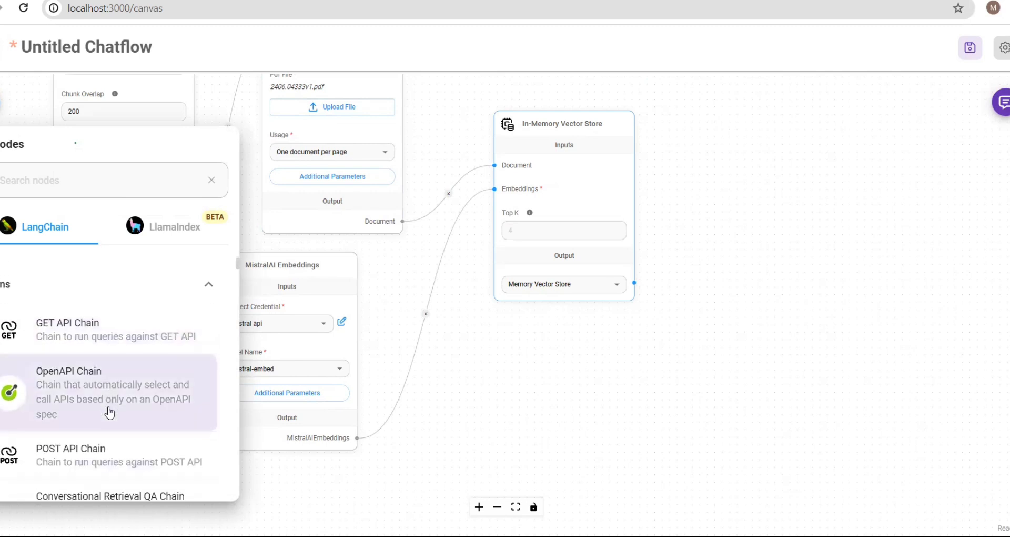
pyautogui.scroll(1, 109, 413)
pyautogui.scroll(-3, 109, 413)
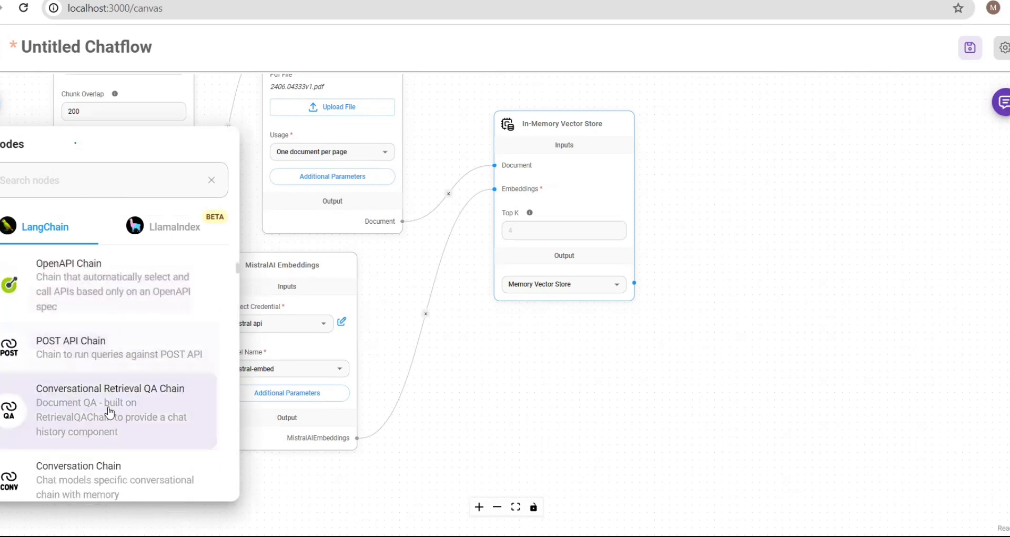
pyautogui.scroll(-1, 109, 412)
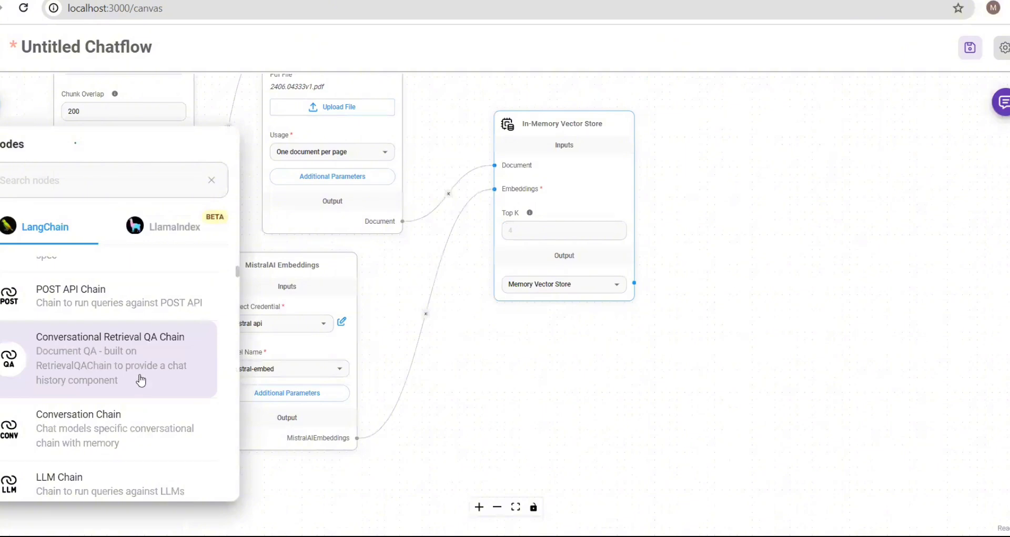
pyautogui.moveTo(141, 380); pyautogui.dragTo(200, 356)
pyautogui.moveTo(856, 253); pyautogui.dragTo(858, 245)
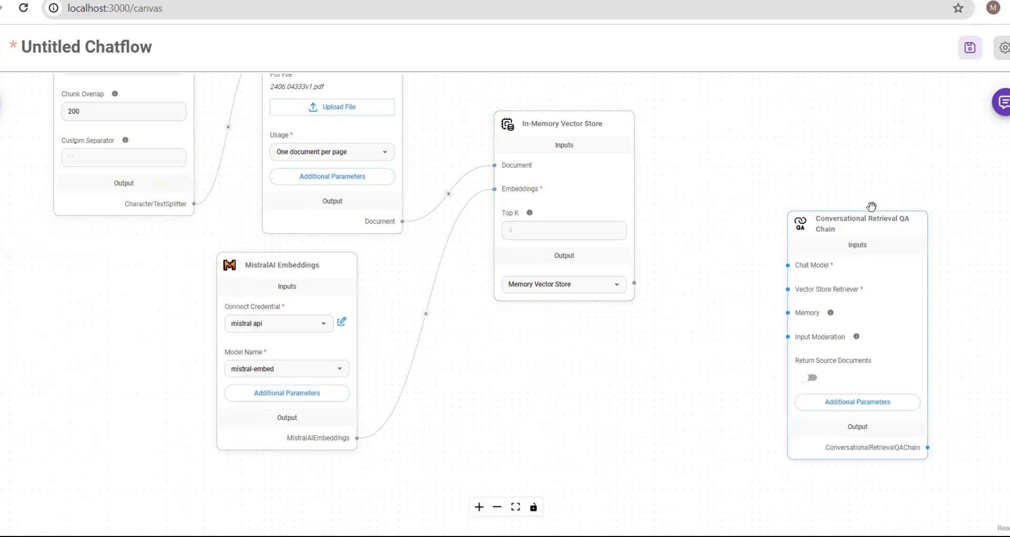
# - Switch the vector store output to Memory Retriever and link it to the QA Chain's Vector Store Retriever input
pyautogui.moveTo(866, 225)
pyautogui.moveTo(867, 198); pyautogui.dragTo(855, 165)
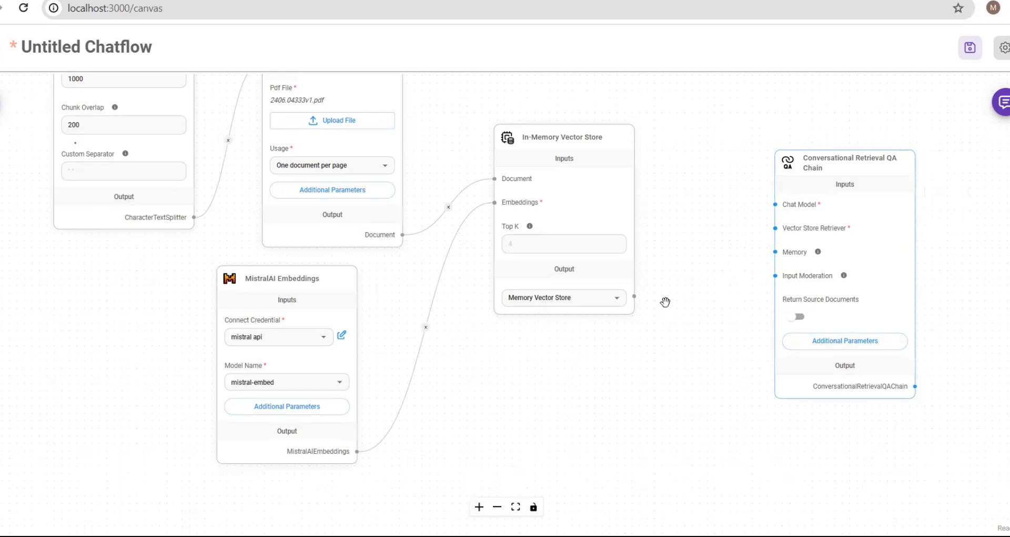
pyautogui.moveTo(884, 319)
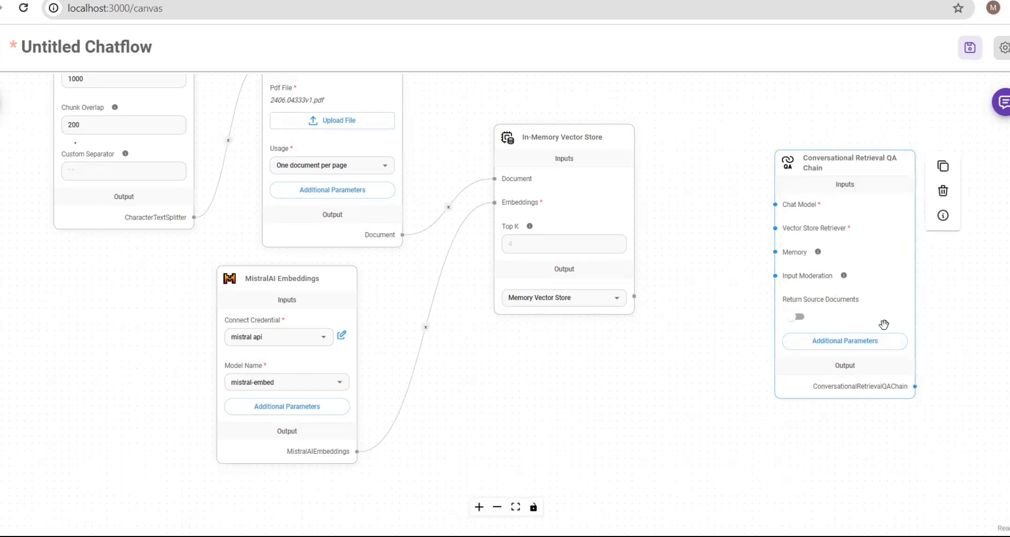
pyautogui.moveTo(628, 287)
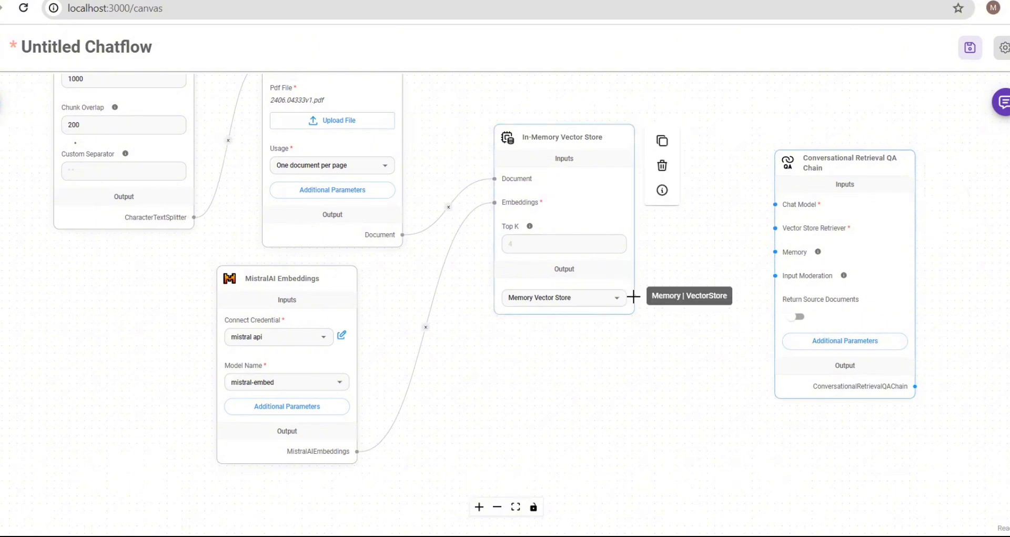
pyautogui.moveTo(634, 296); pyautogui.dragTo(775, 230)
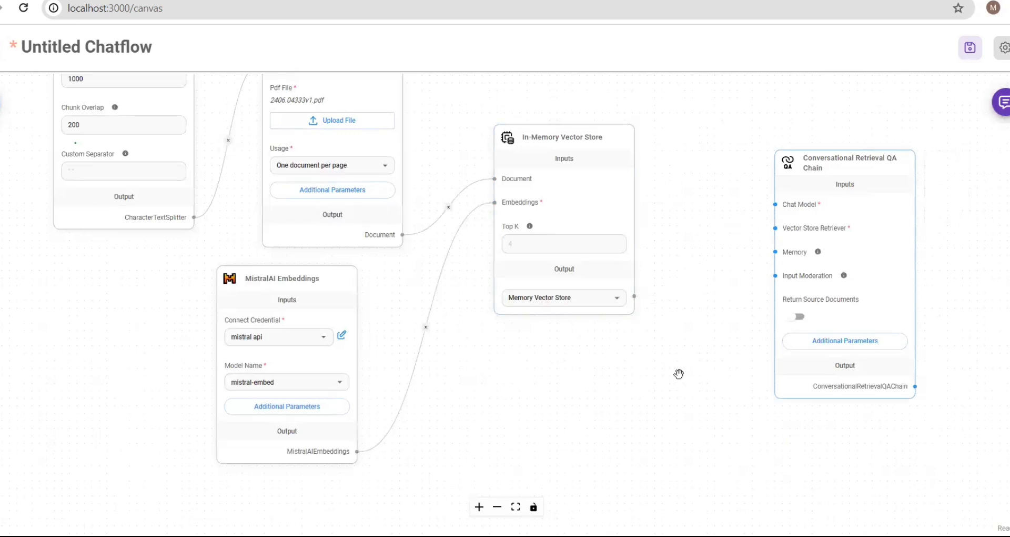
pyautogui.click(619, 301)
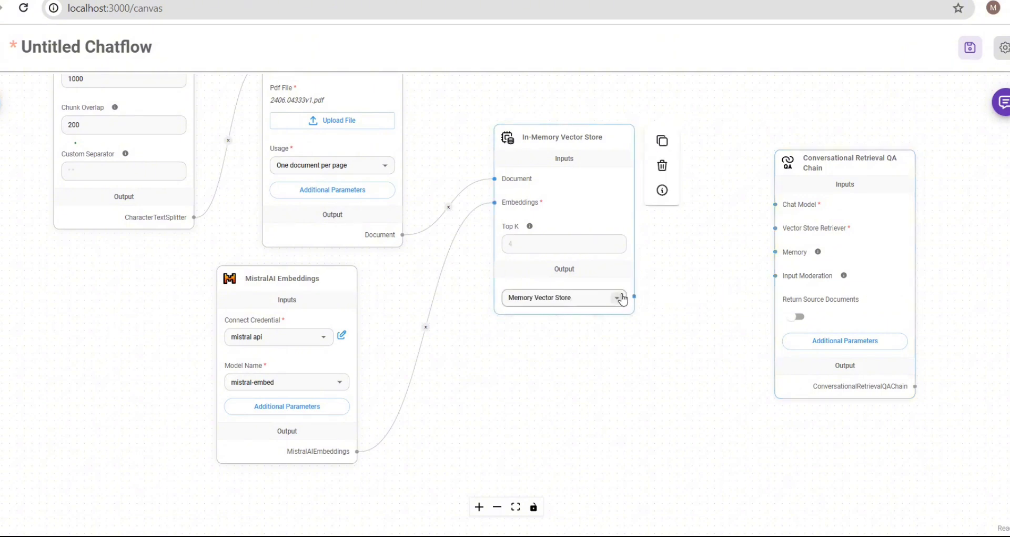
pyautogui.click(615, 306)
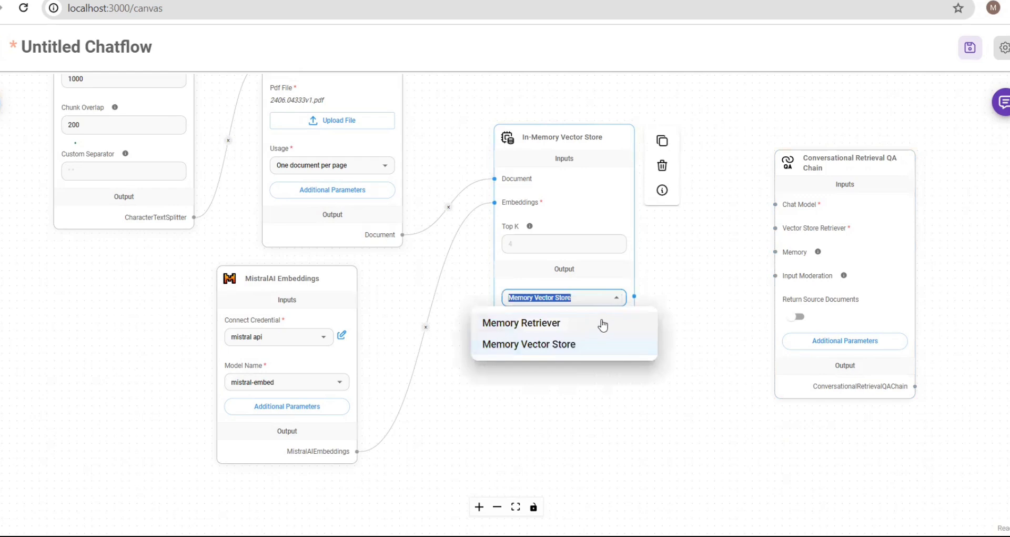
pyautogui.click(599, 321)
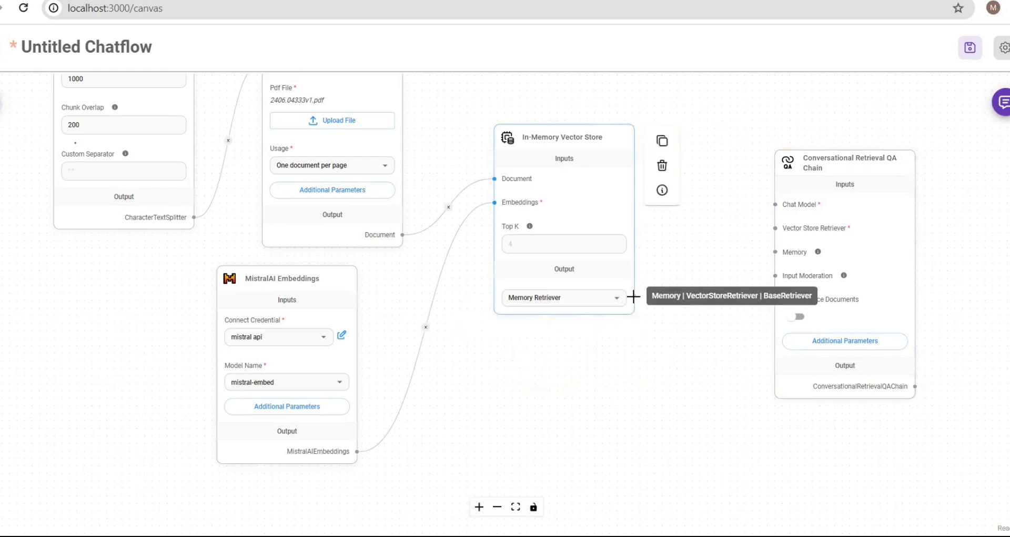
pyautogui.moveTo(634, 297); pyautogui.dragTo(778, 226)
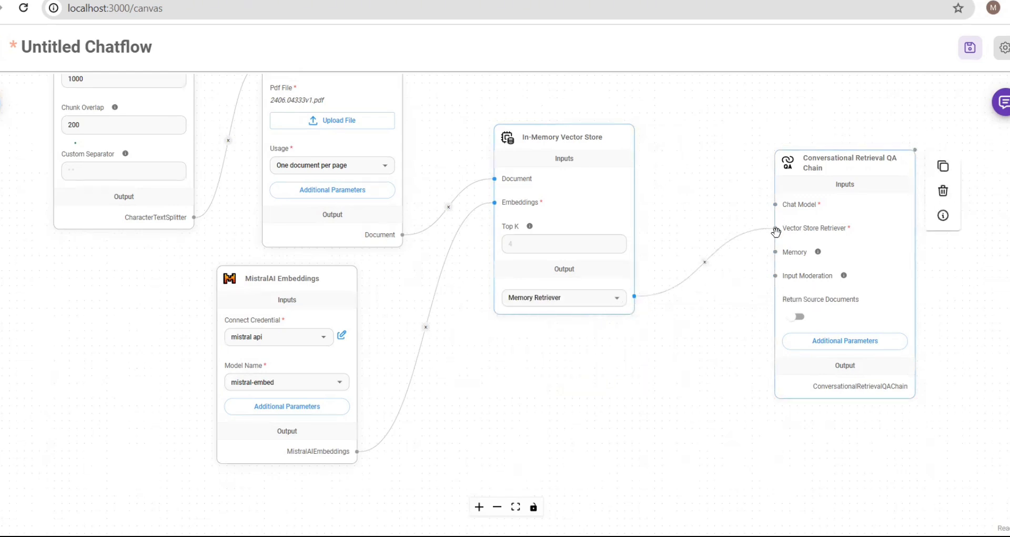
pyautogui.click(601, 326)
# - Drop a ChatMistralAI node from the Chat Models category onto the canvas below the vector store
pyautogui.click(1, 103)
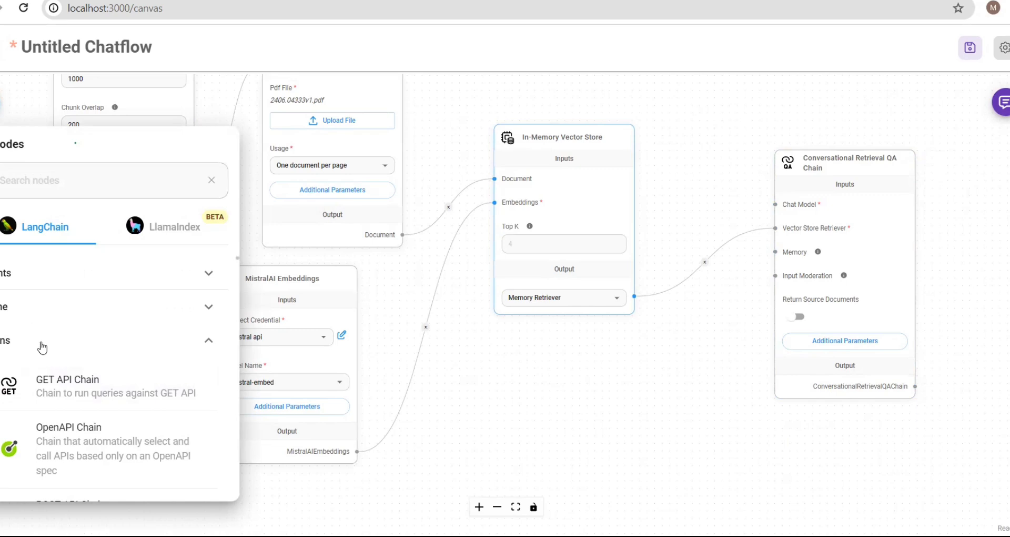
pyautogui.click(43, 348)
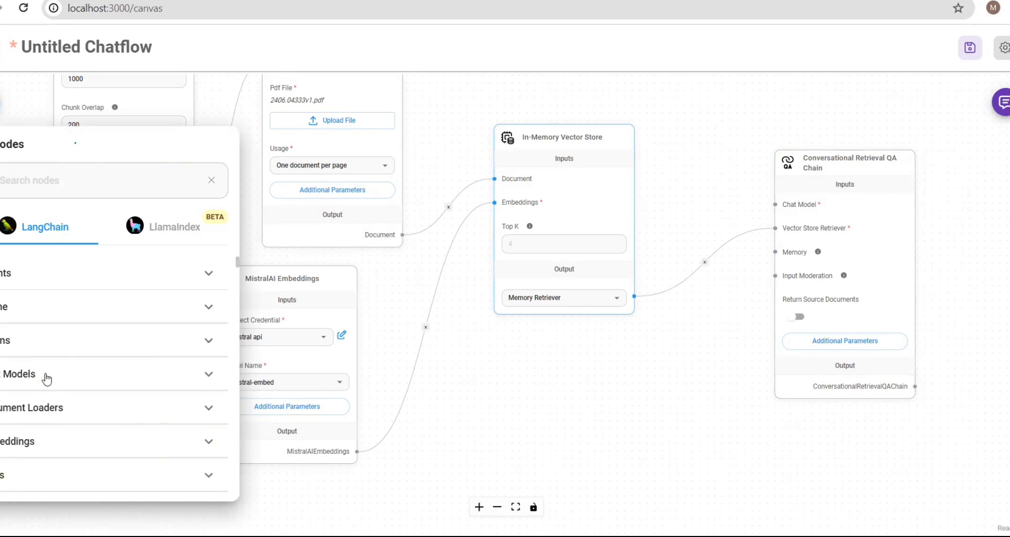
pyautogui.click(46, 378)
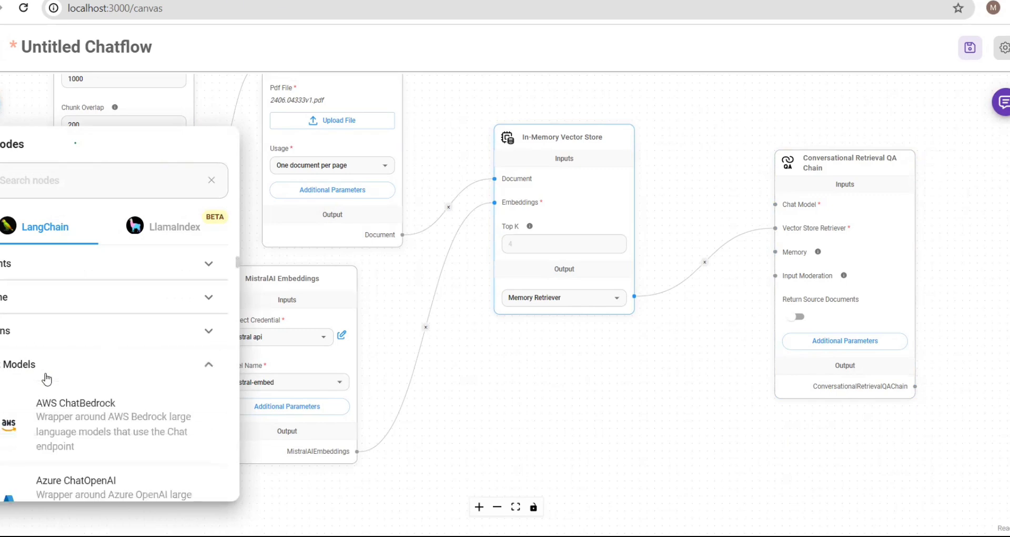
pyautogui.scroll(-5, 45, 375)
pyautogui.scroll(-8, 45, 372)
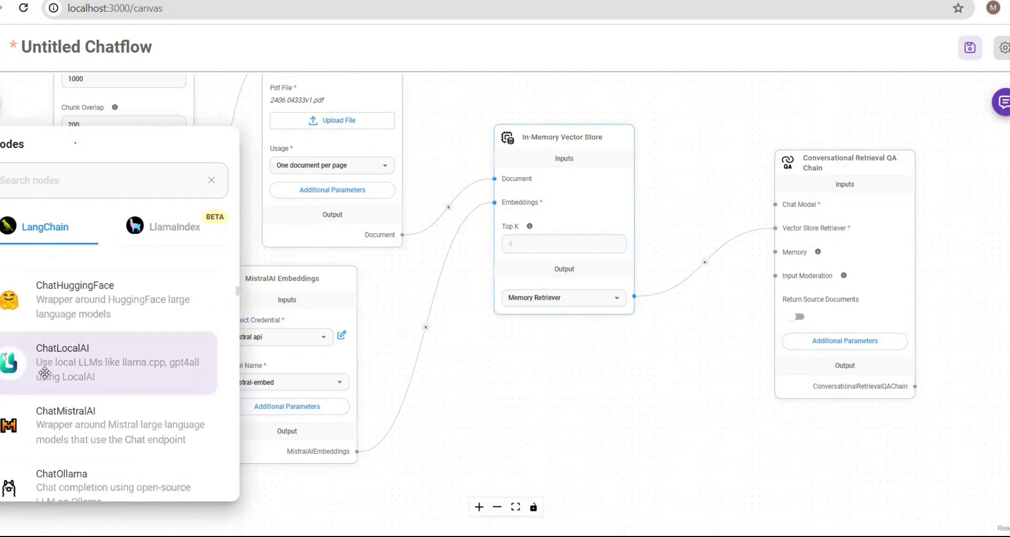
pyautogui.moveTo(56, 344); pyautogui.dragTo(490, 387)
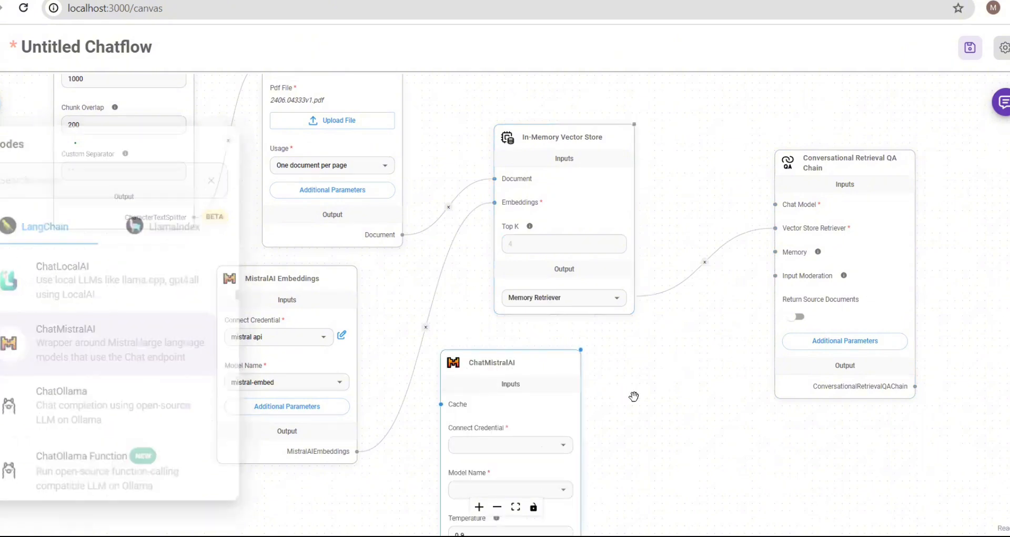
pyautogui.scroll(-4, 642, 398)
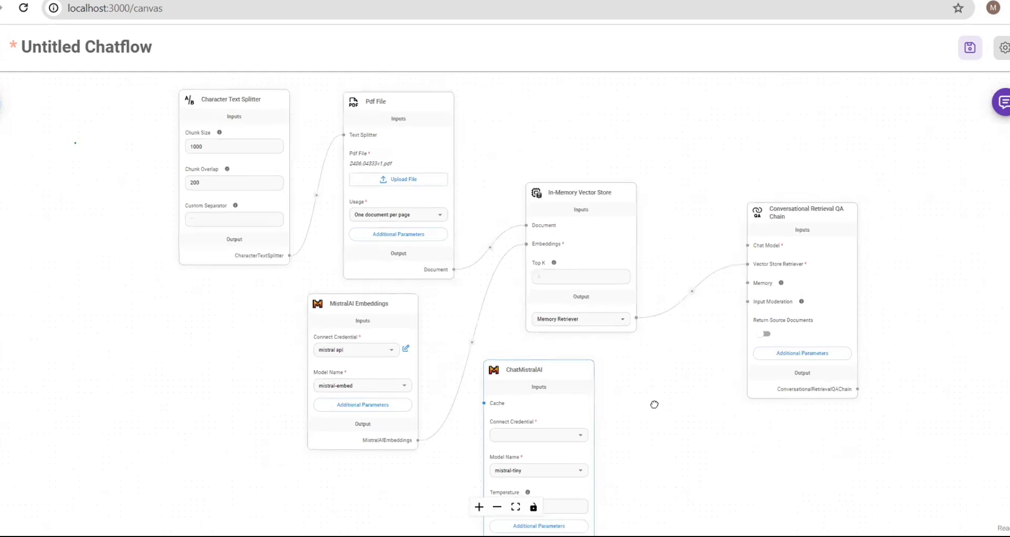
# - Give ChatMistralAI the 'mistral api' credential and the open-mixtral-8x22b model
pyautogui.moveTo(654, 404); pyautogui.dragTo(545, 192)
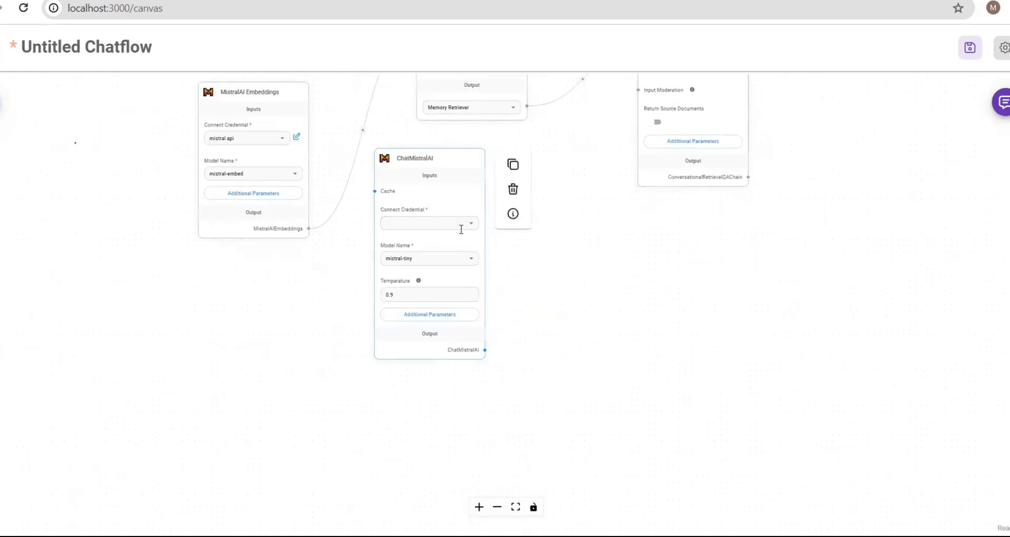
pyautogui.click(472, 226)
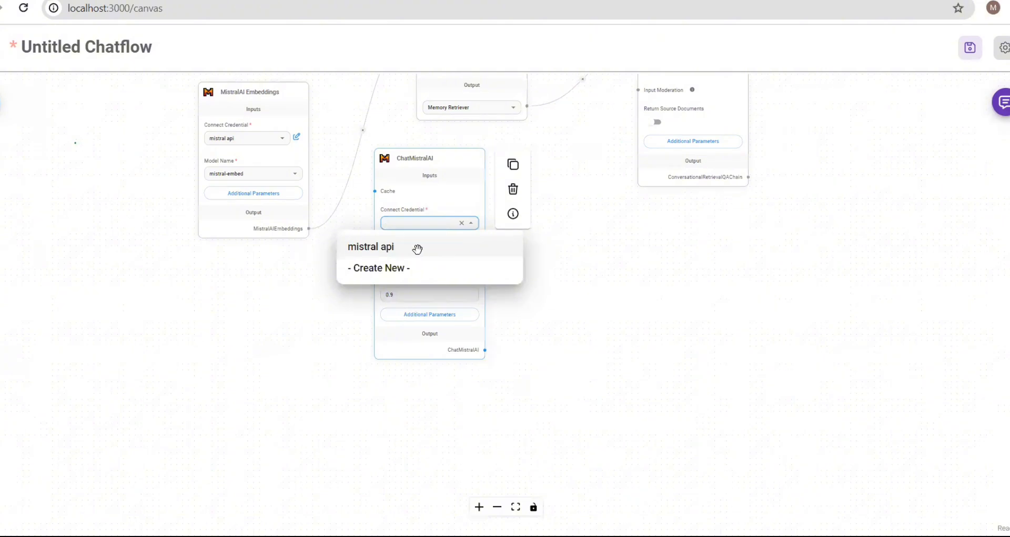
pyautogui.click(417, 249)
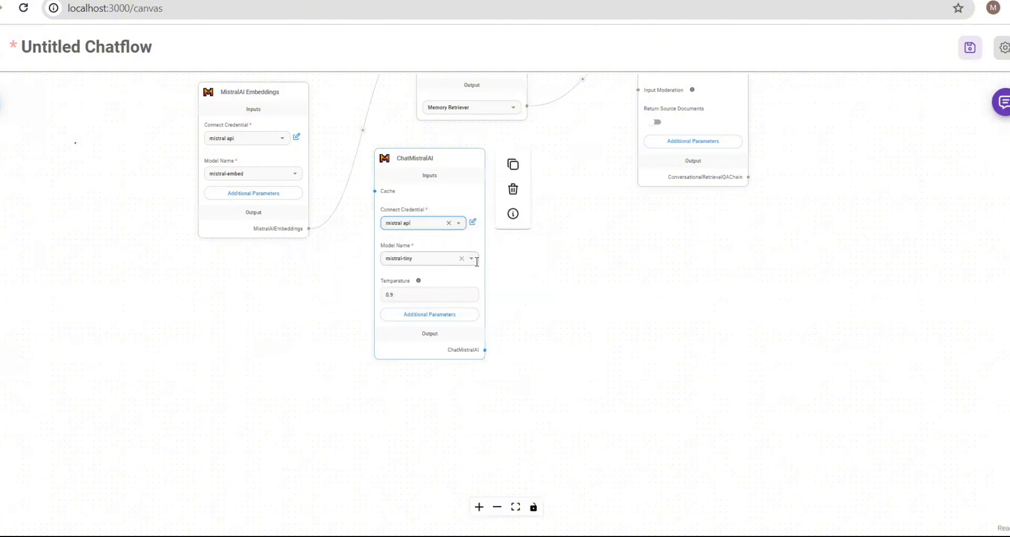
pyautogui.click(472, 258)
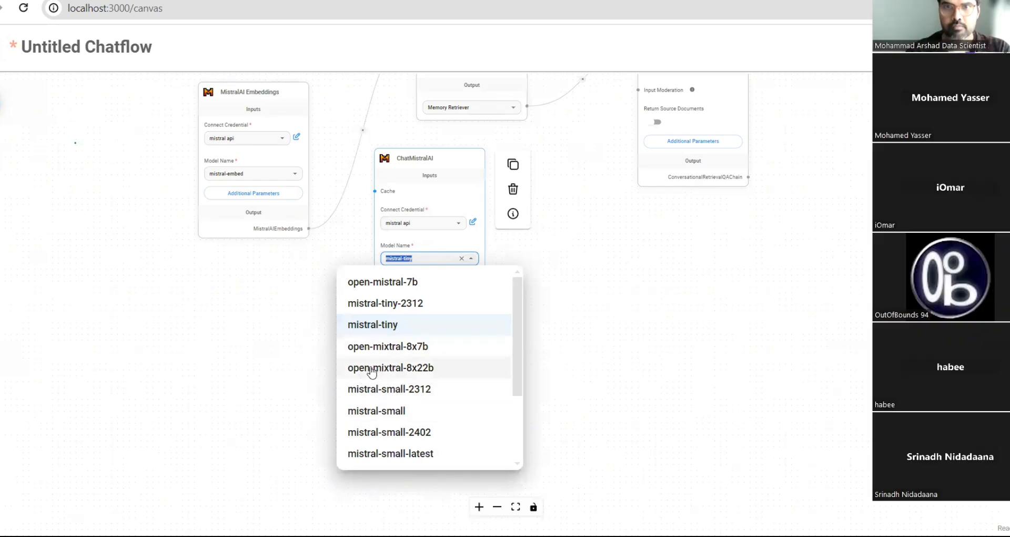
pyautogui.click(372, 369)
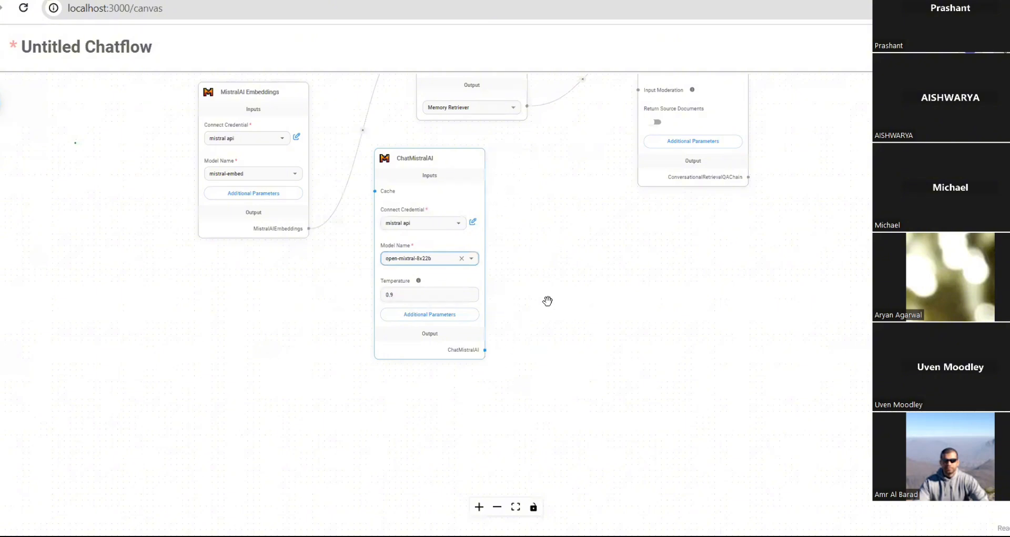
pyautogui.scroll(-3, 547, 300)
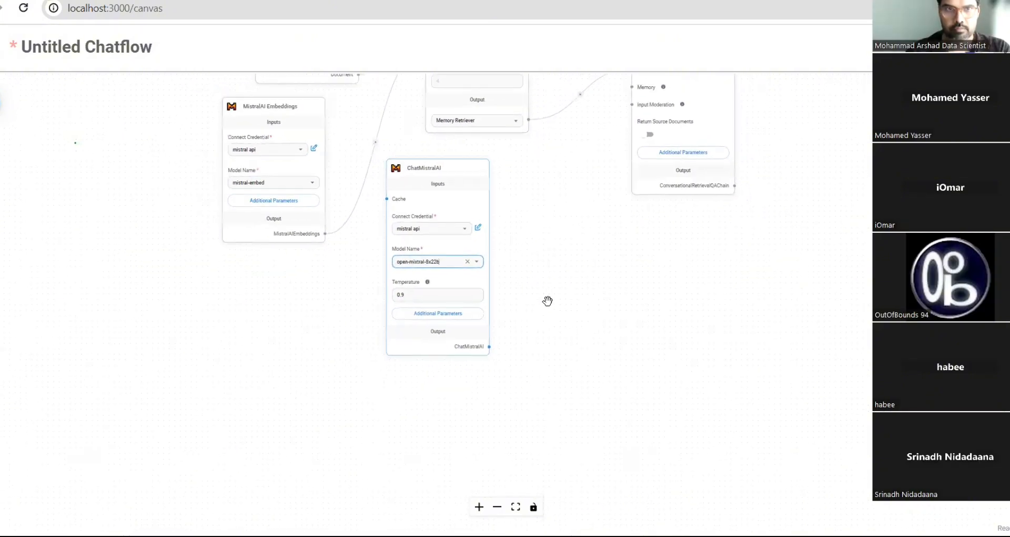
pyautogui.scroll(4, 547, 300)
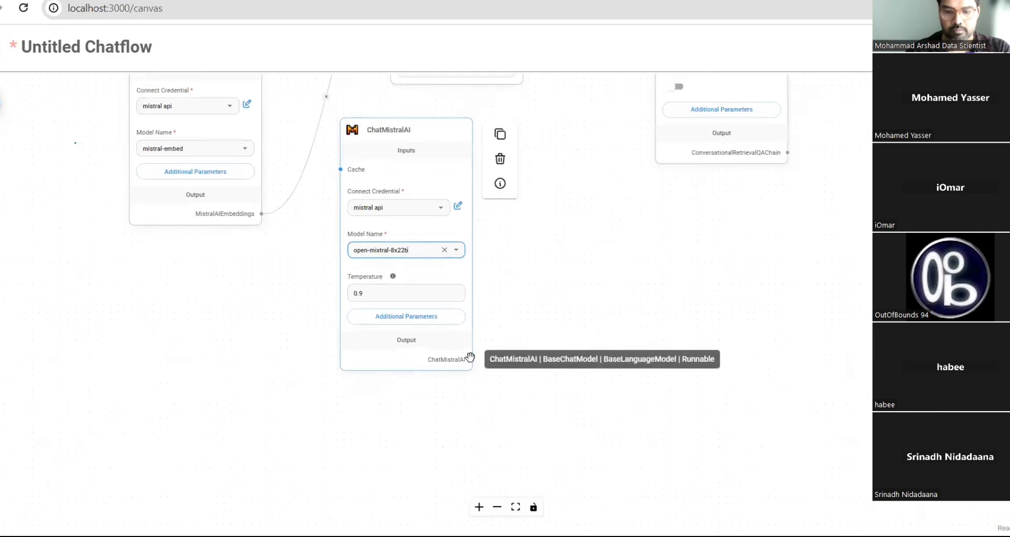
# - Link the ChatMistralAI output to the QA Chain's Chat Model input
pyautogui.moveTo(469, 357); pyautogui.dragTo(618, 144)
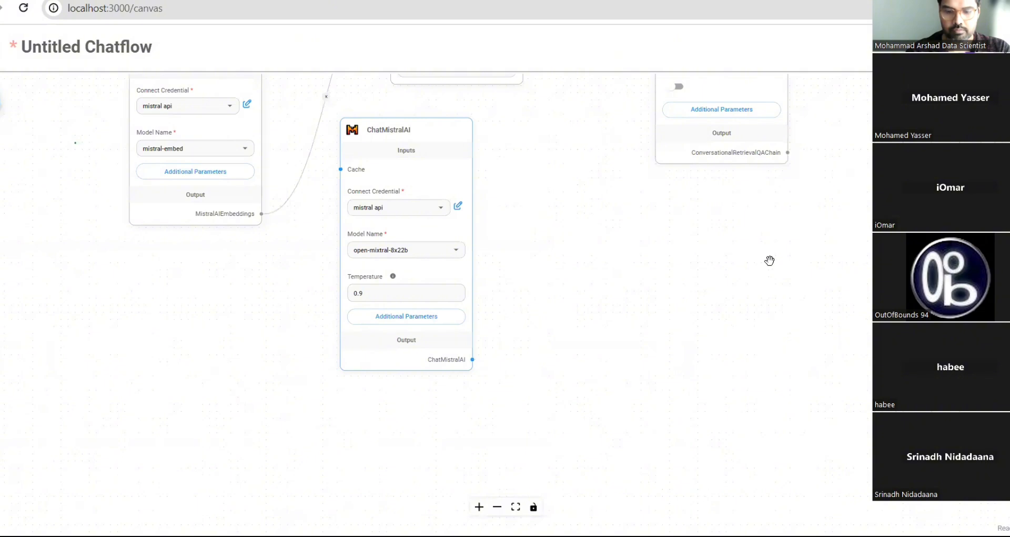
pyautogui.scroll(-3, 769, 260)
pyautogui.scroll(-2, 769, 260)
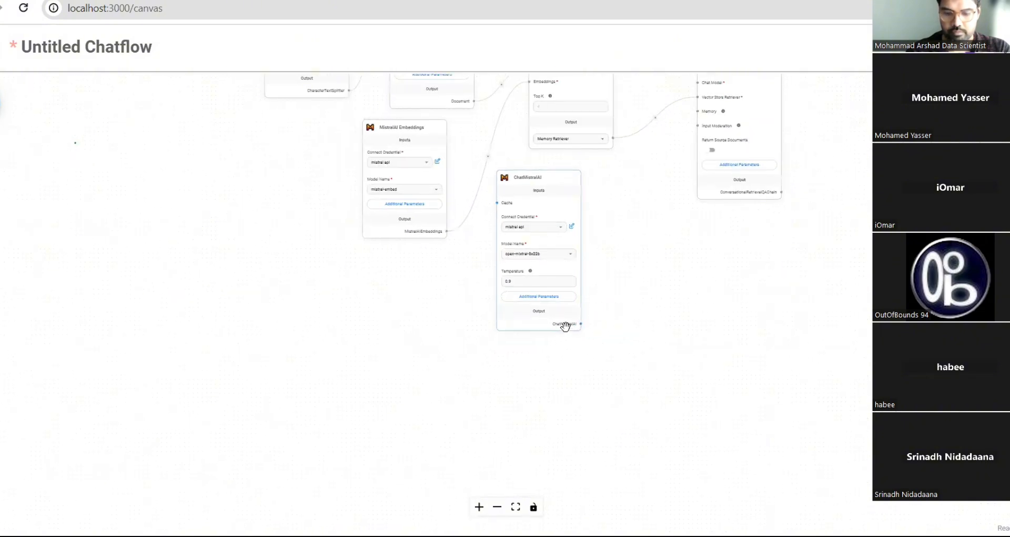
pyautogui.moveTo(573, 325)
pyautogui.scroll(-1, 656, 309)
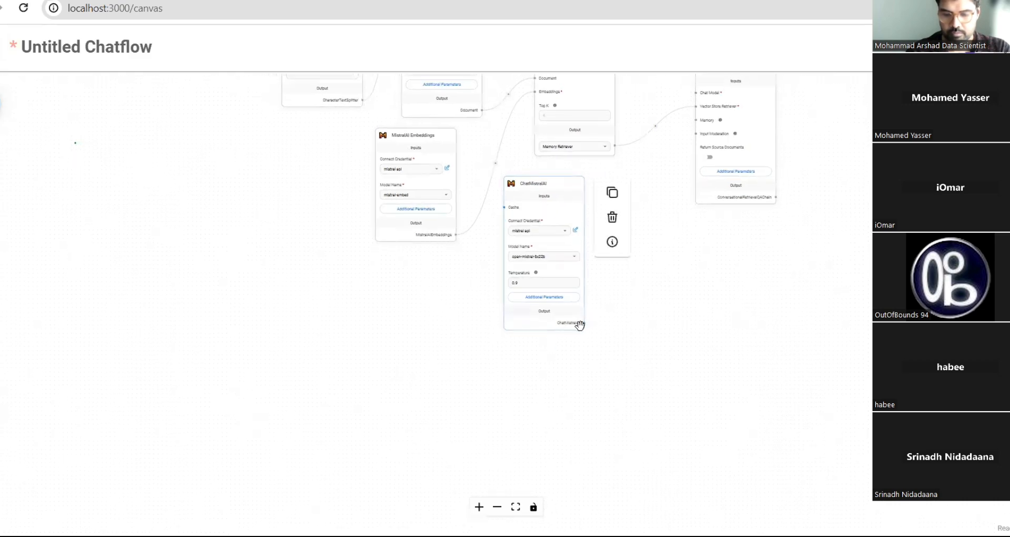
pyautogui.moveTo(582, 325); pyautogui.dragTo(697, 171)
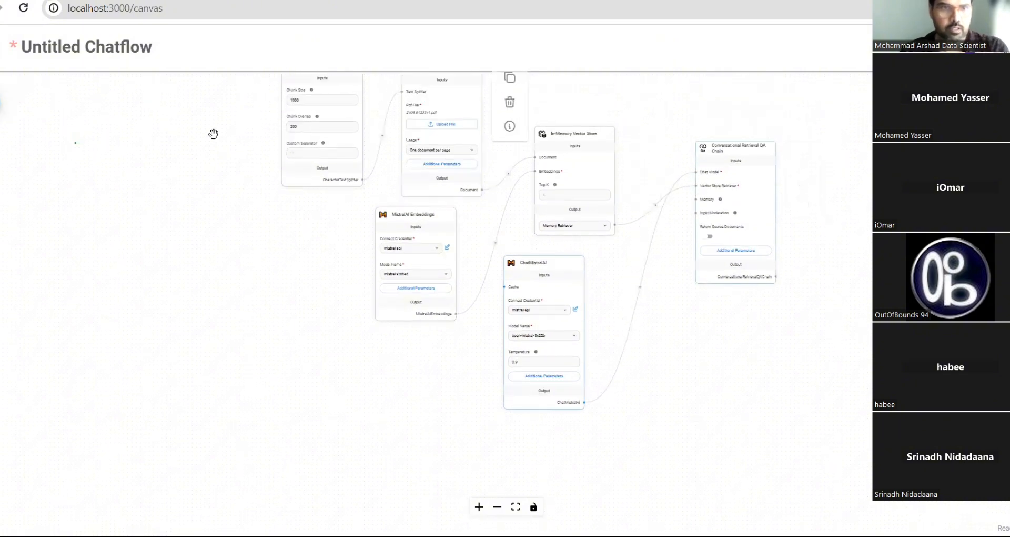
# - Respace the splitter, Pdf File, MistralAI Embeddings, QA Chain and ChatMistralAI nodes on the canvas
pyautogui.moveTo(322, 92); pyautogui.dragTo(162, 98)
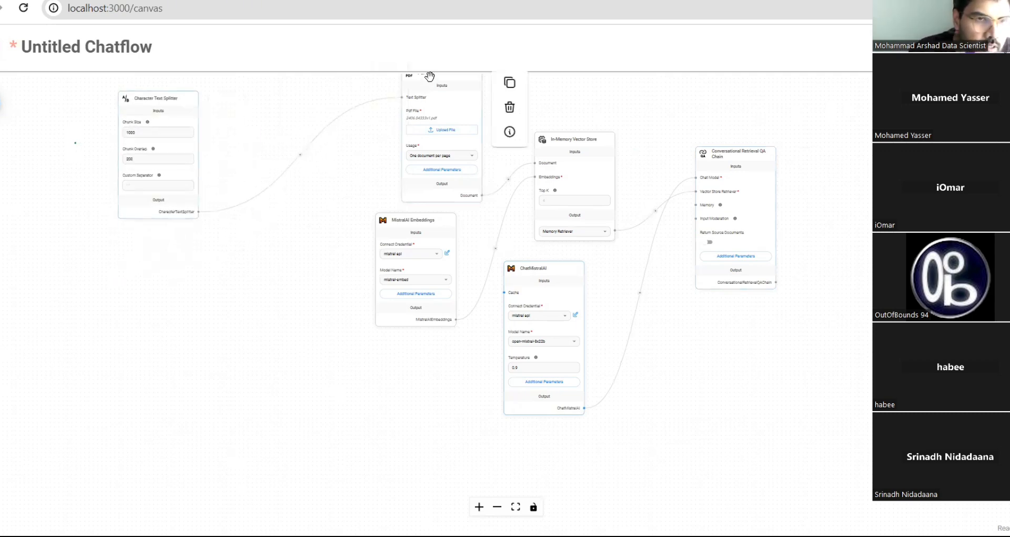
pyautogui.moveTo(427, 84); pyautogui.dragTo(310, 107)
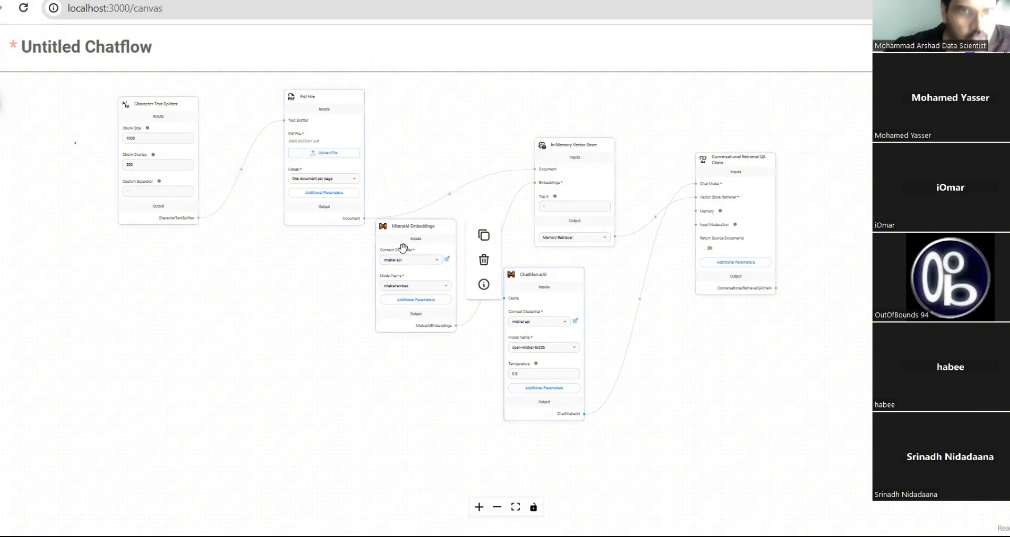
pyautogui.moveTo(284, 286); pyautogui.dragTo(275, 304)
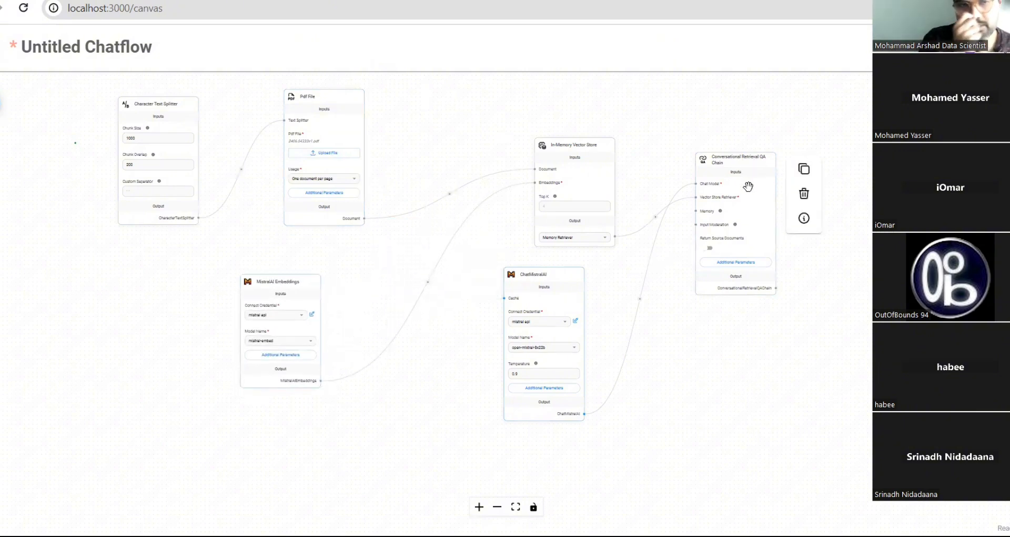
pyautogui.moveTo(744, 163); pyautogui.dragTo(752, 200)
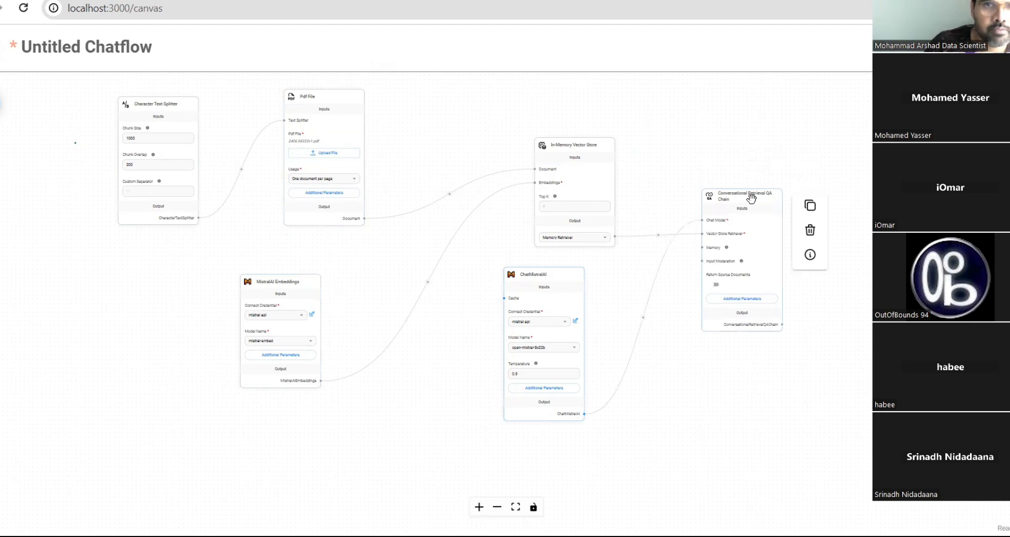
pyautogui.moveTo(531, 277)
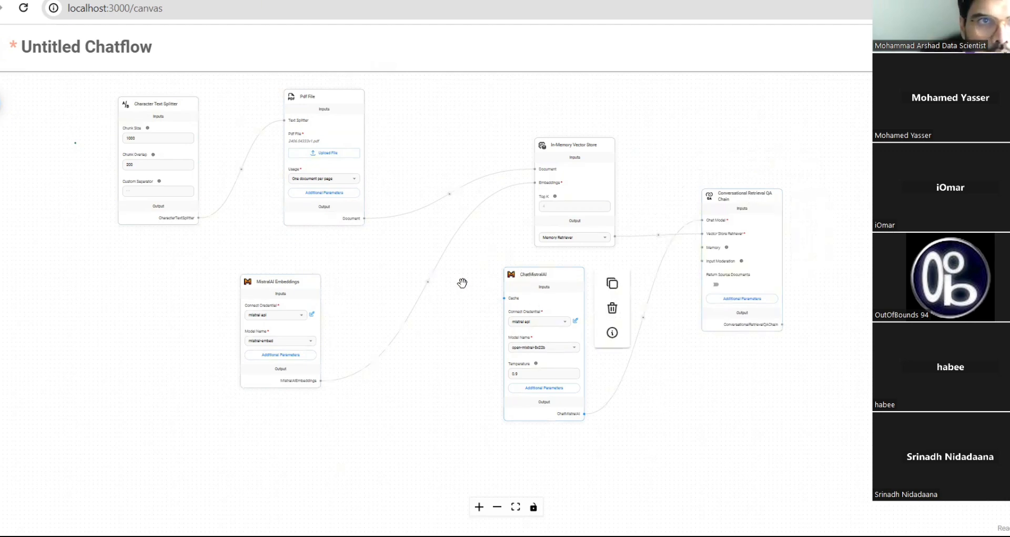
pyautogui.moveTo(462, 283); pyautogui.dragTo(462, 284)
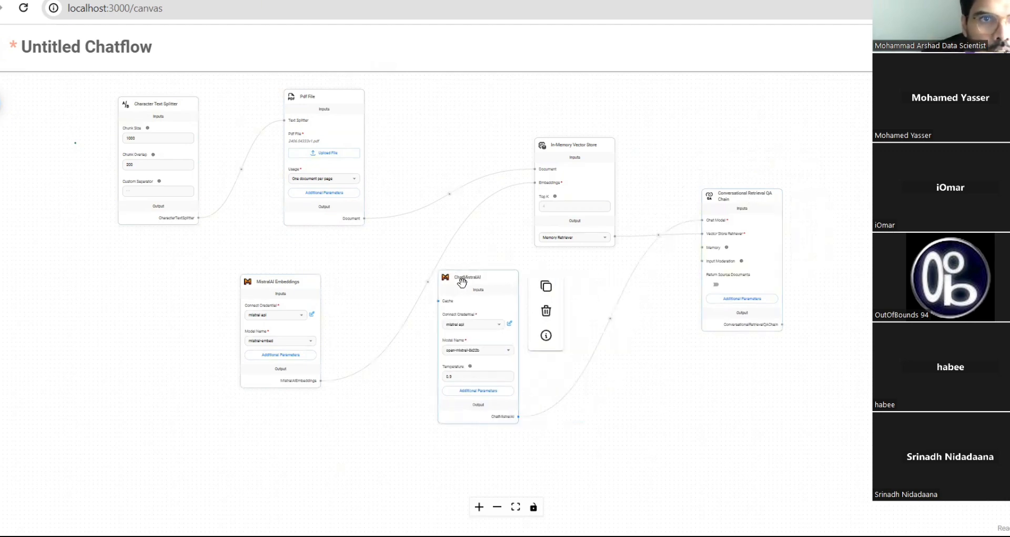
# - Collapse the Chat Models and both Vector Stores categories in the node list before saving the chatflow
pyautogui.click(1, 106)
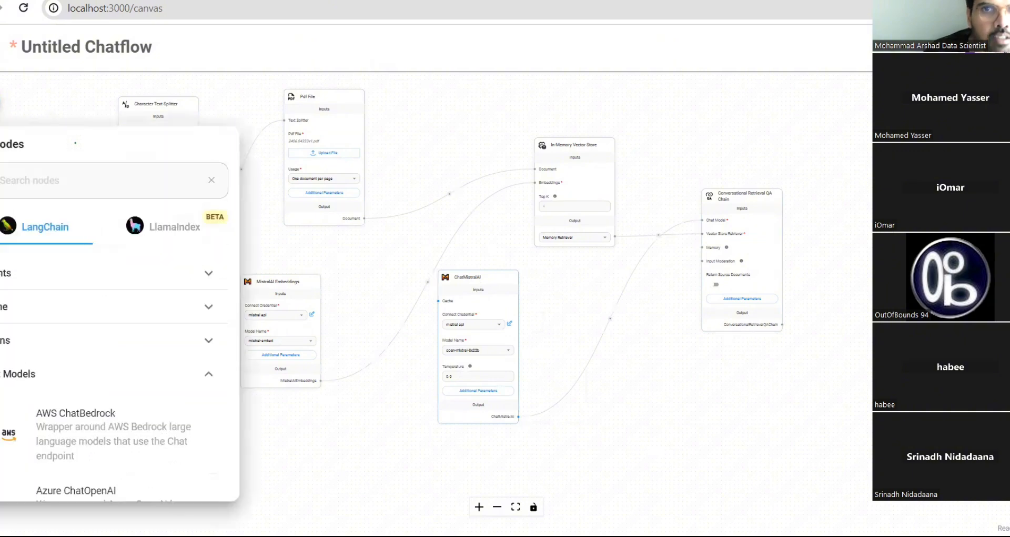
pyautogui.click(190, 379)
pyautogui.scroll(-5, 182, 397)
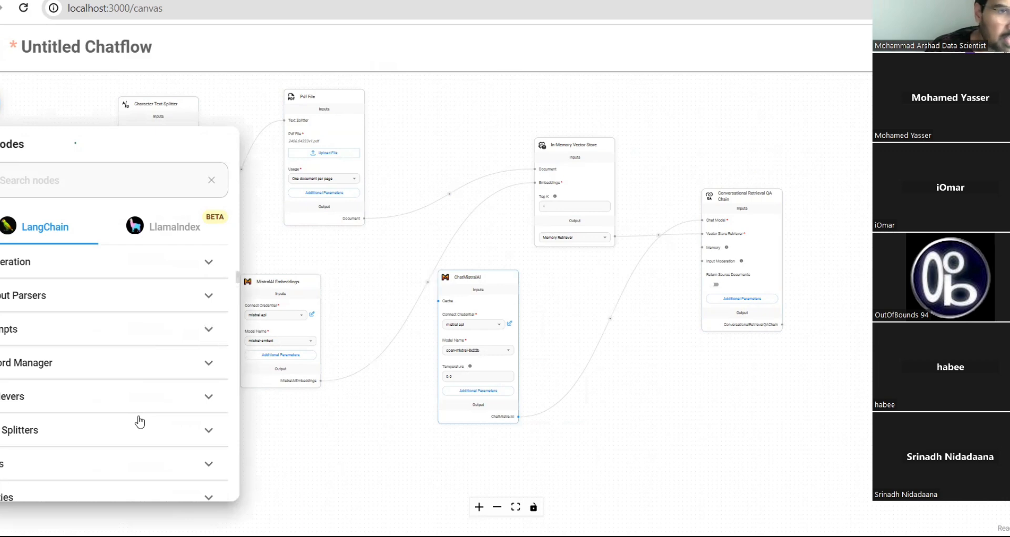
pyautogui.scroll(-3, 139, 420)
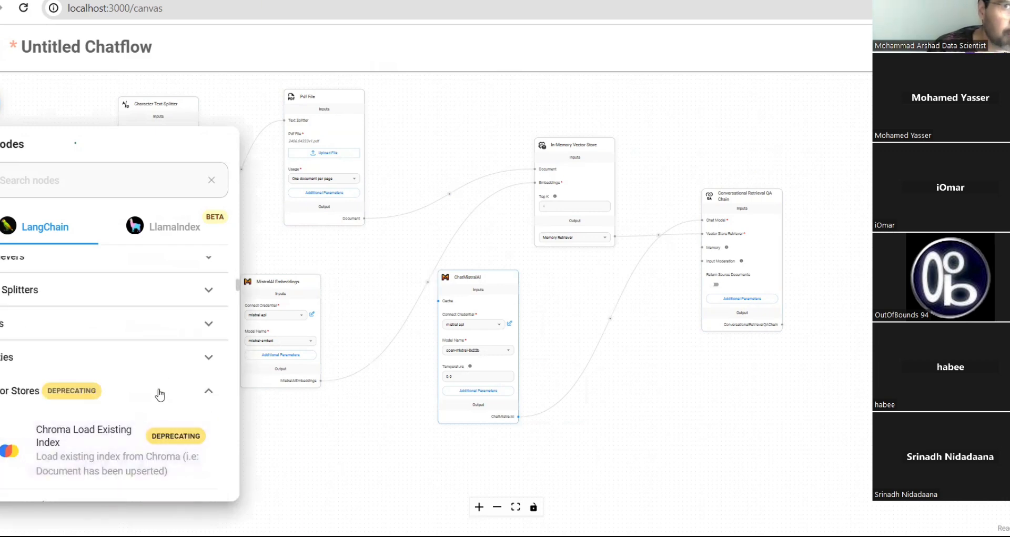
pyautogui.click(161, 393)
pyautogui.scroll(1, 158, 392)
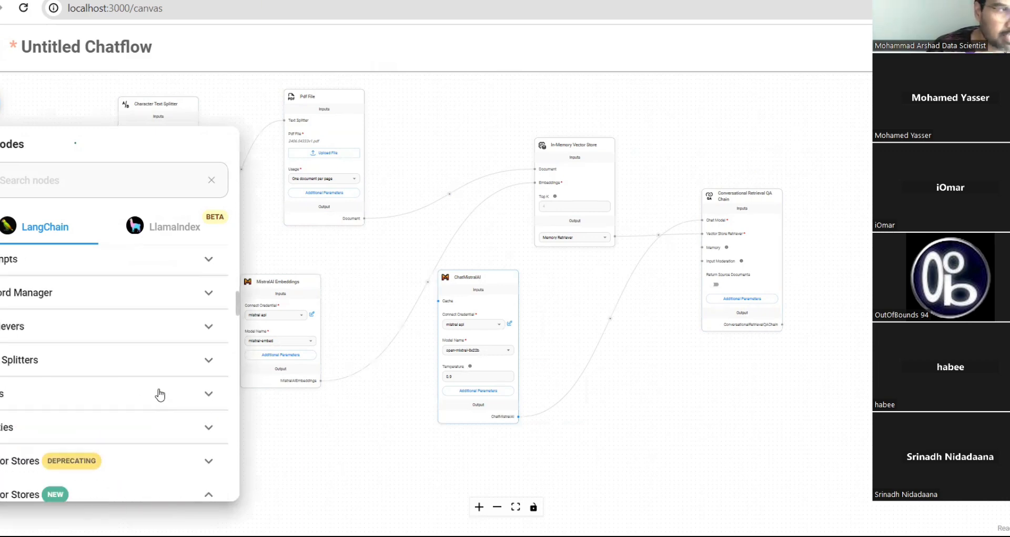
pyautogui.scroll(-2, 158, 390)
pyautogui.click(165, 368)
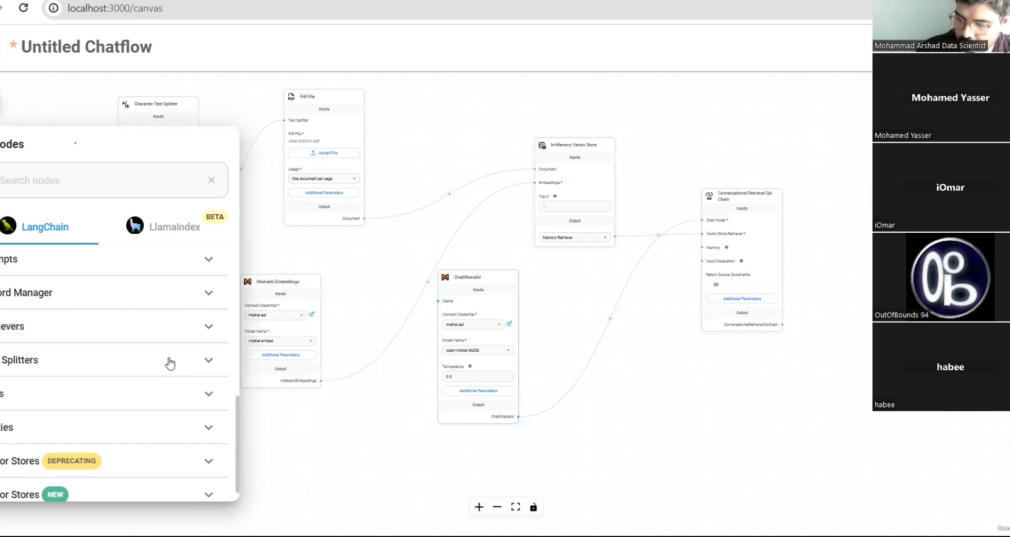
pyautogui.moveTo(488, 334)
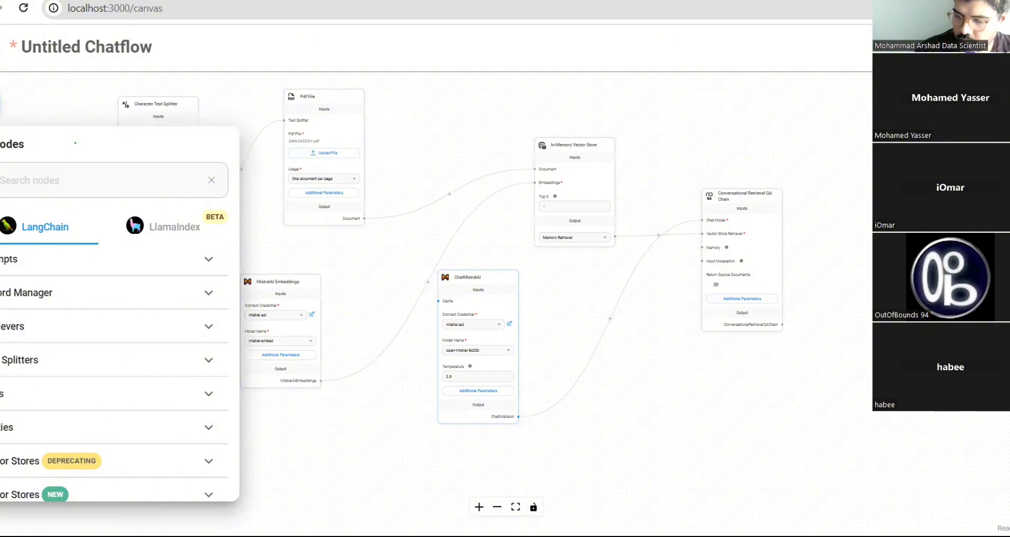
# - Enter 'rag-mistral' as the new chatflow's name and save it
pyautogui.click(971, 47)
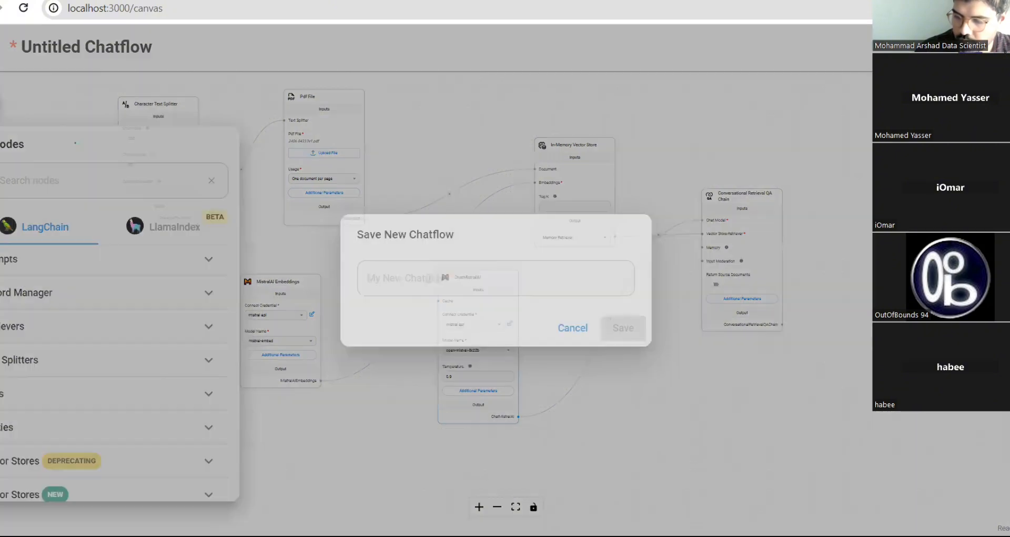
pyautogui.click(550, 275)
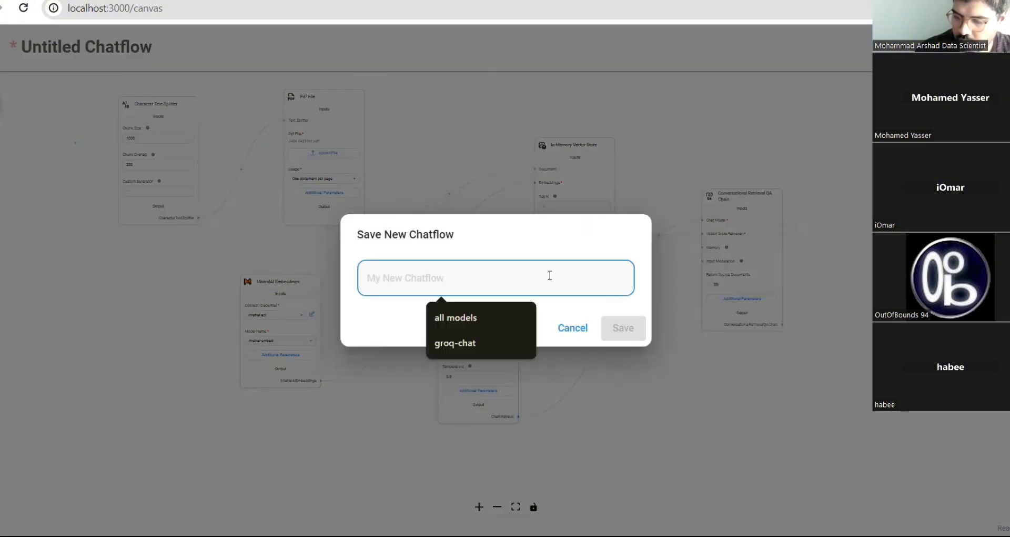
pyautogui.write('rag-mi')
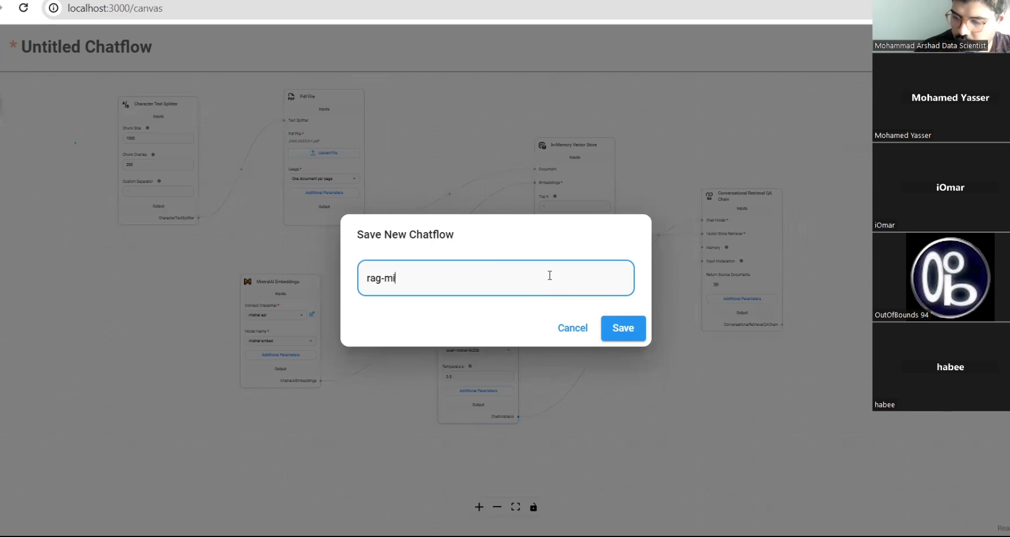
pyautogui.write('stral')
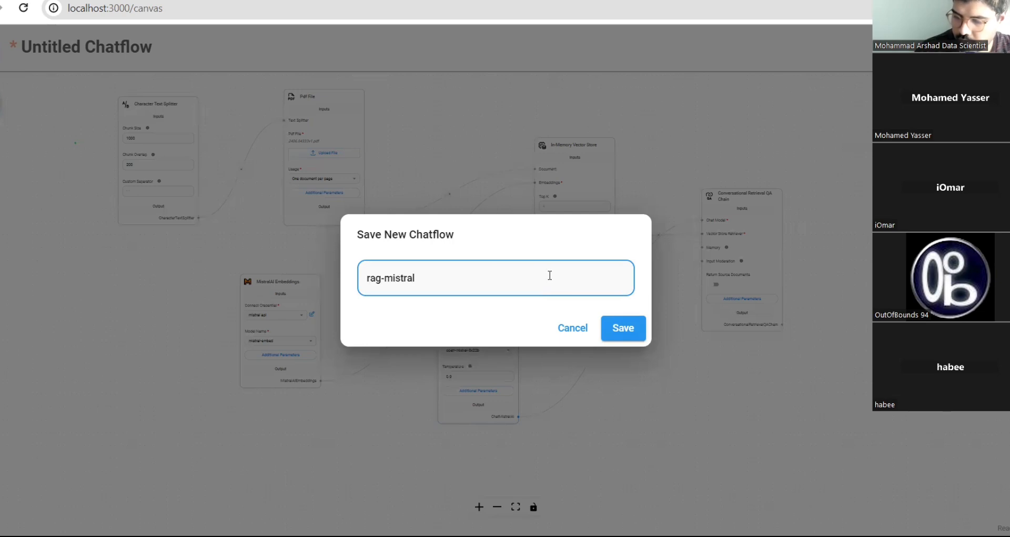
pyautogui.click(633, 332)
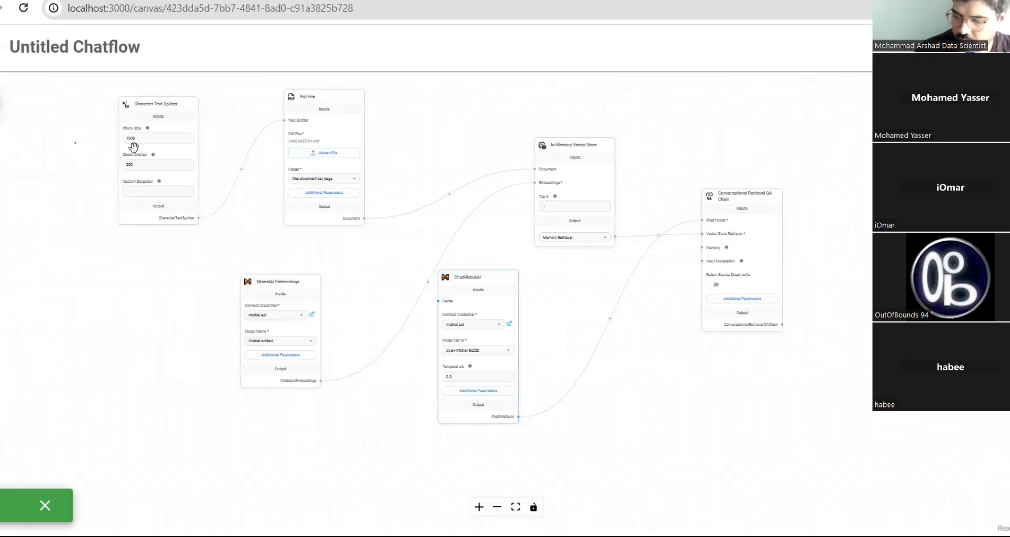
pyautogui.moveTo(313, 159)
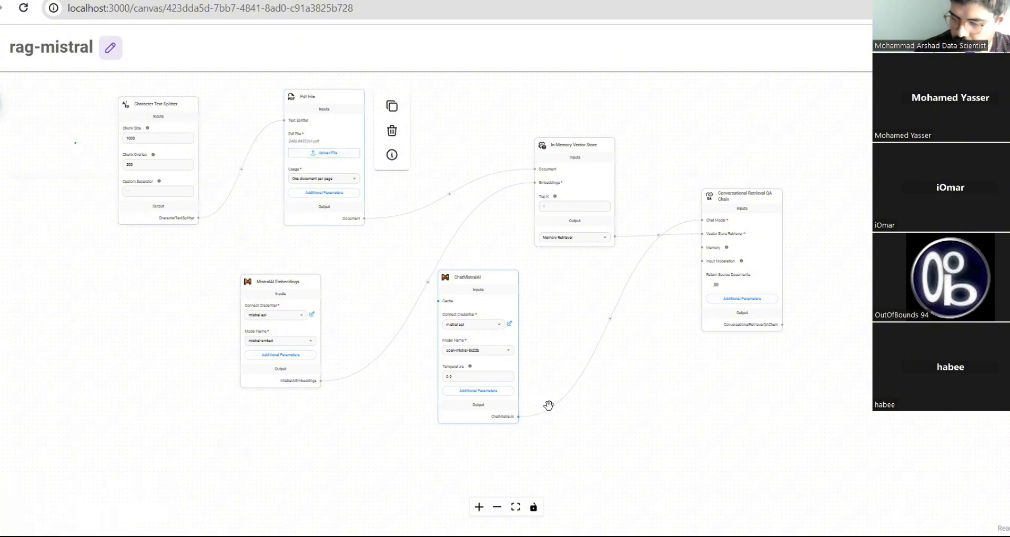
# - Zoom and pan the canvas so the Pdf File node's 2406.04333v1.pdf is readable, then switch to the paper's tab
pyautogui.scroll(1, 436, 336)
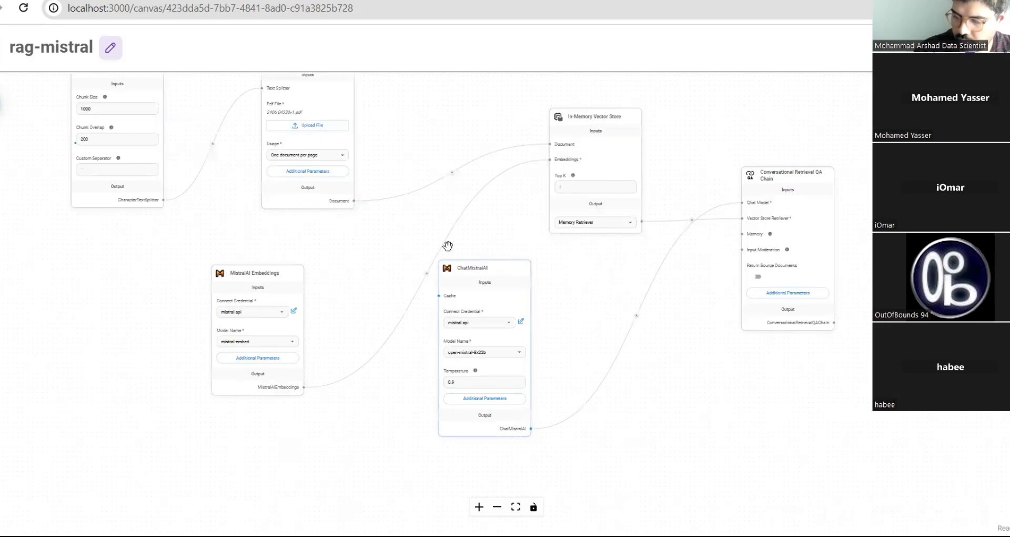
pyautogui.scroll(3, 448, 245)
pyautogui.scroll(2, 453, 263)
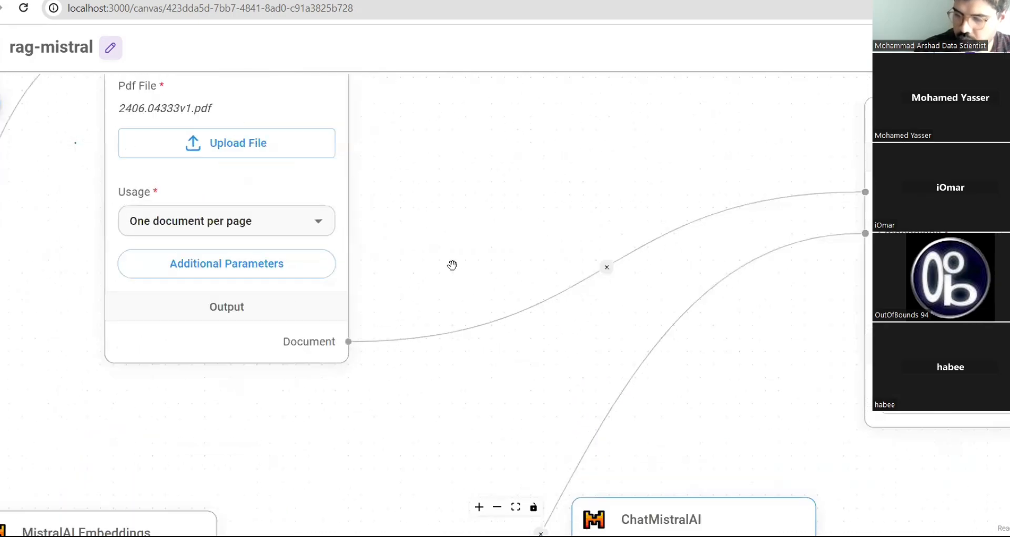
pyautogui.scroll(1, 452, 264)
pyautogui.moveTo(380, 195); pyautogui.dragTo(491, 330)
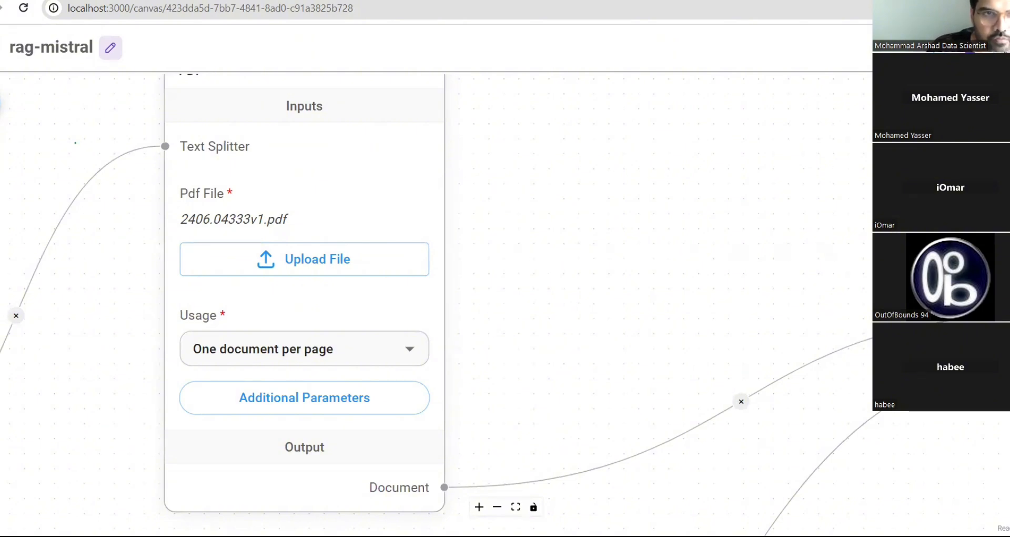
pyautogui.hotkey('ctrl', 'Tab')
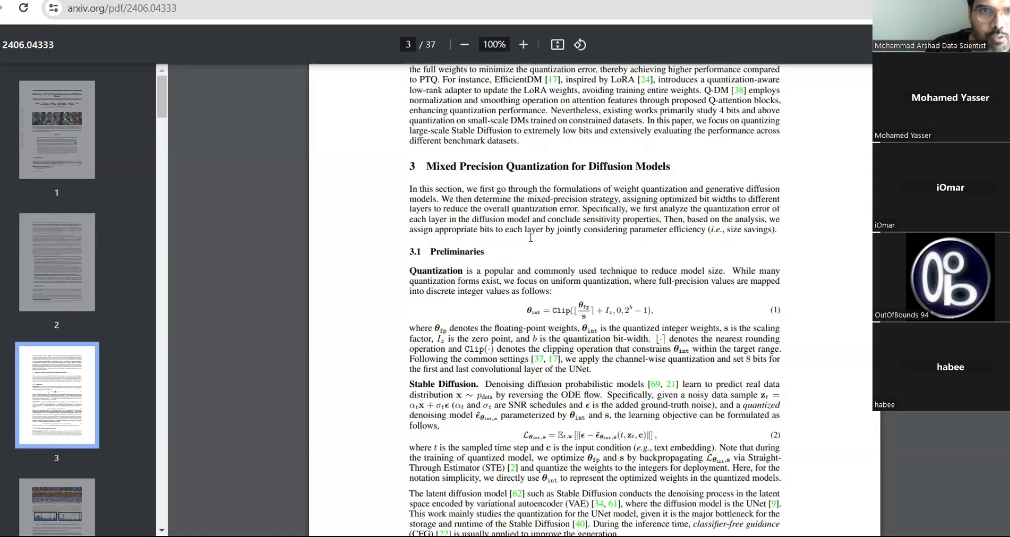
# - Skim pages 1–3 of the BitsFusion paper, highlight 'mixed-precision strategy', and return to Flowise
pyautogui.scroll(3, 532, 209)
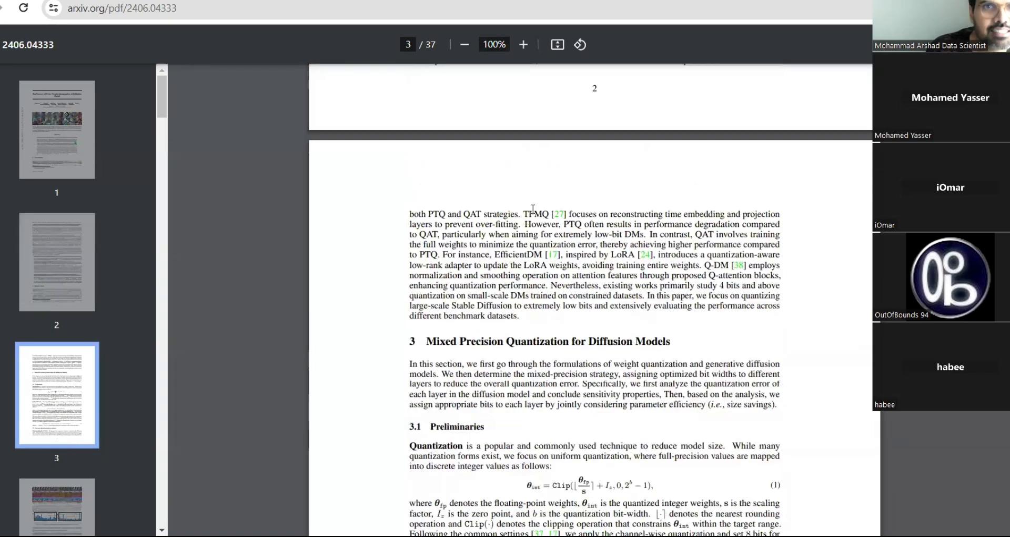
pyautogui.scroll(20, 533, 208)
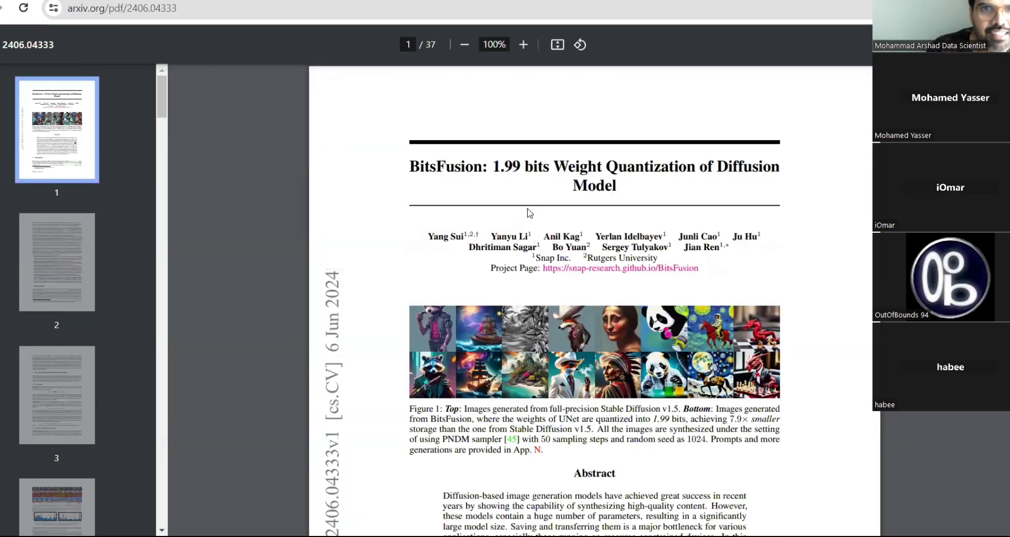
pyautogui.scroll(-1, 530, 212)
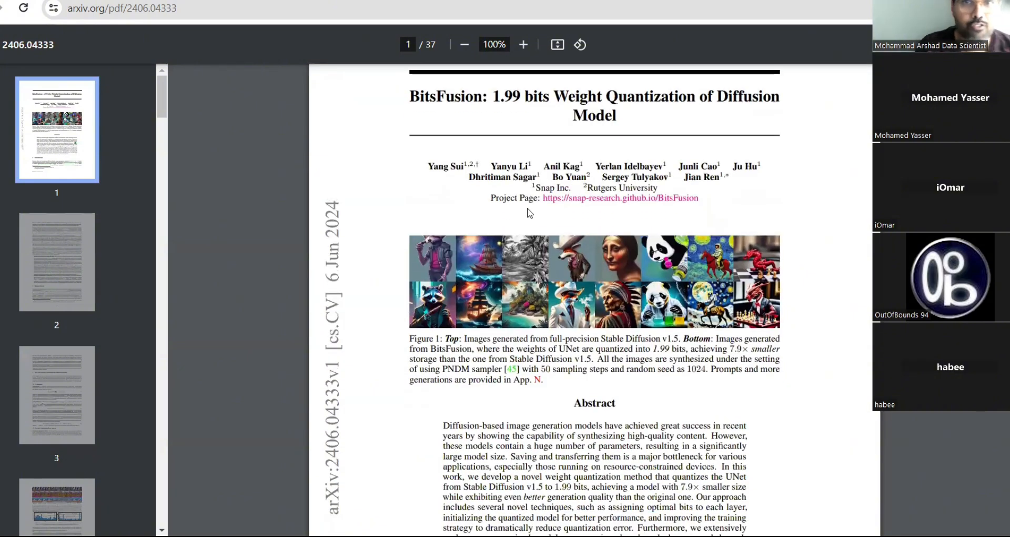
pyautogui.scroll(1, 530, 212)
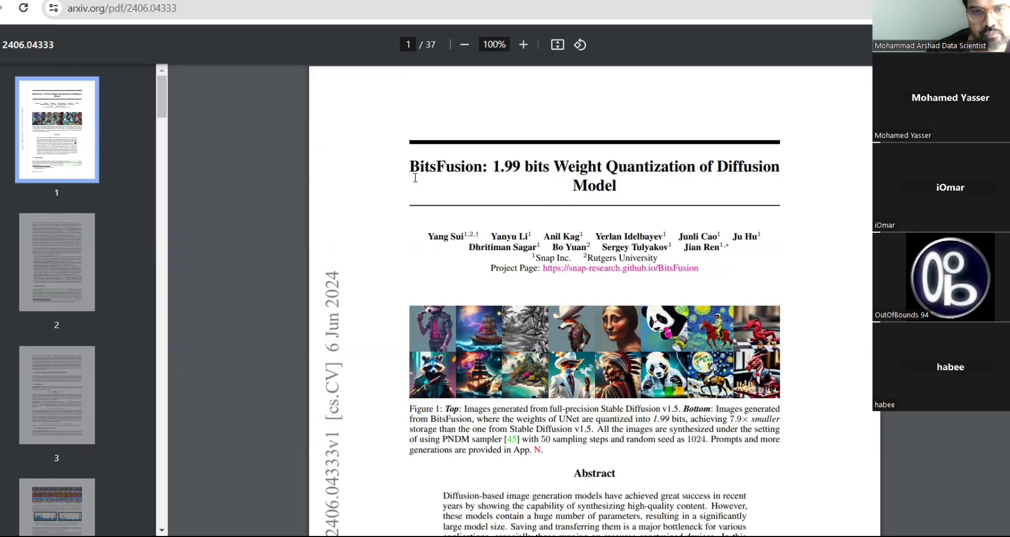
pyautogui.scroll(-4, 451, 190)
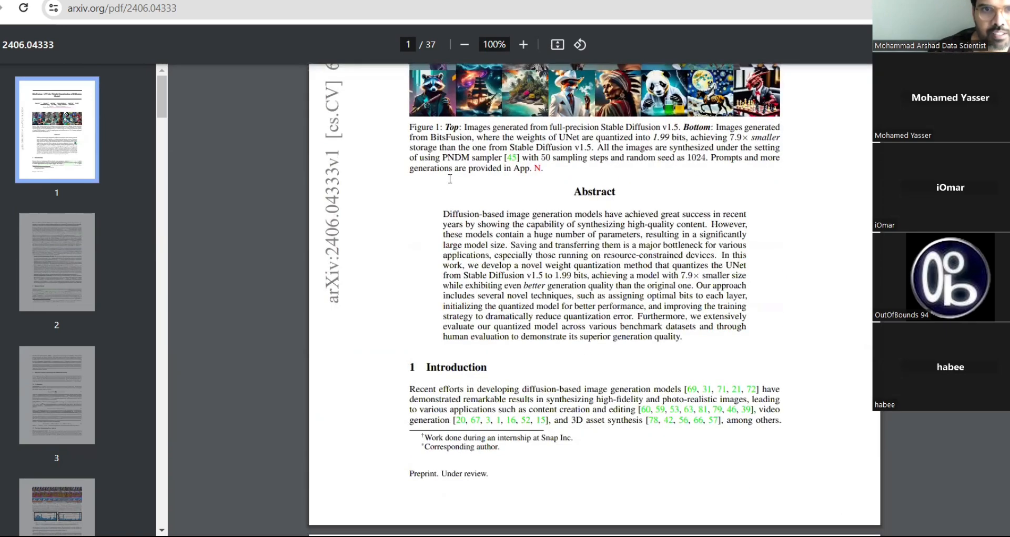
pyautogui.scroll(-15, 451, 184)
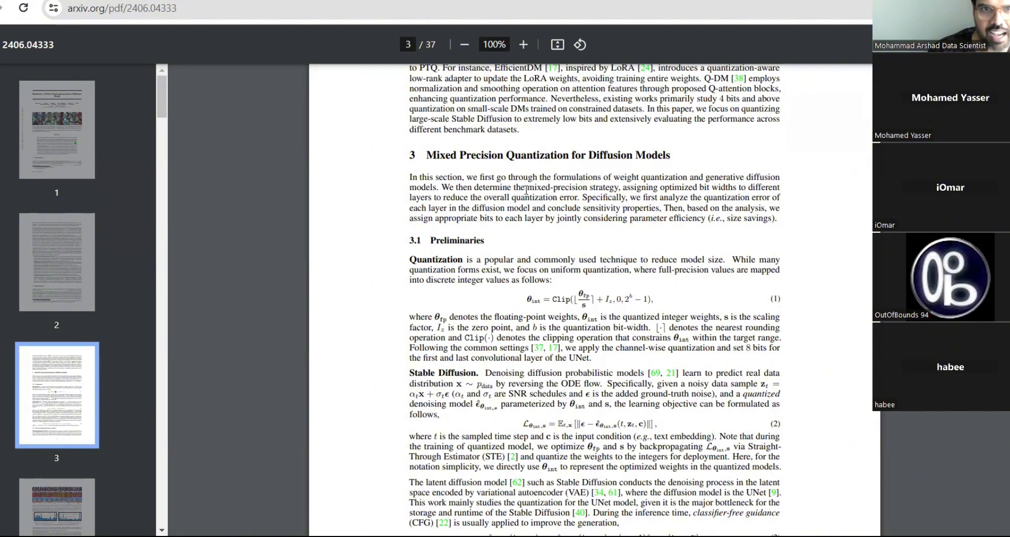
pyautogui.moveTo(527, 188); pyautogui.dragTo(620, 188)
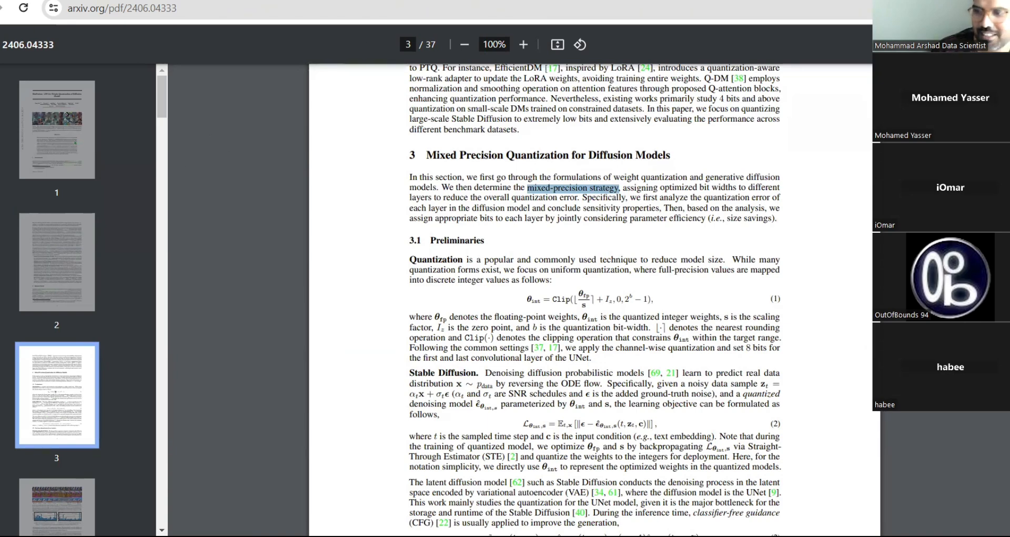
pyautogui.hotkey('ctrl', 'Tab')
pyautogui.hotkey('ctrl', 'Tab')
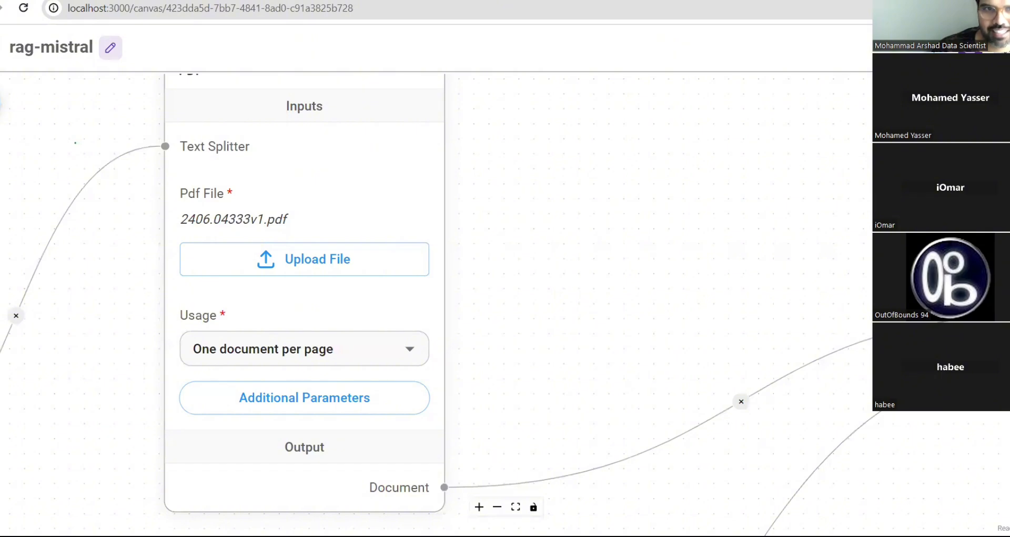
# - Zoom the canvas out to show all rag-mistral nodes, then go to the arXiv paper tab
pyautogui.scroll(-5, 453, 234)
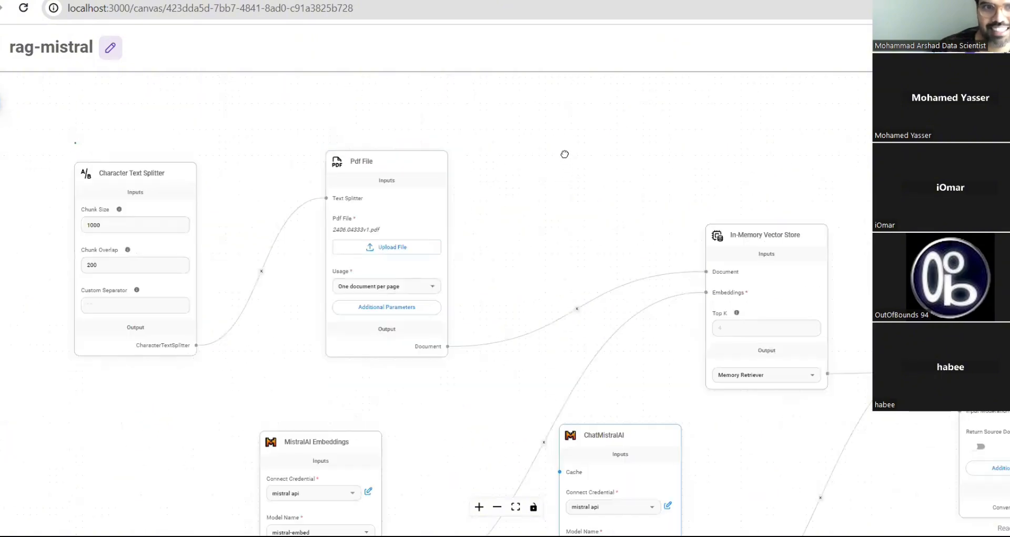
pyautogui.scroll(-4, 565, 153)
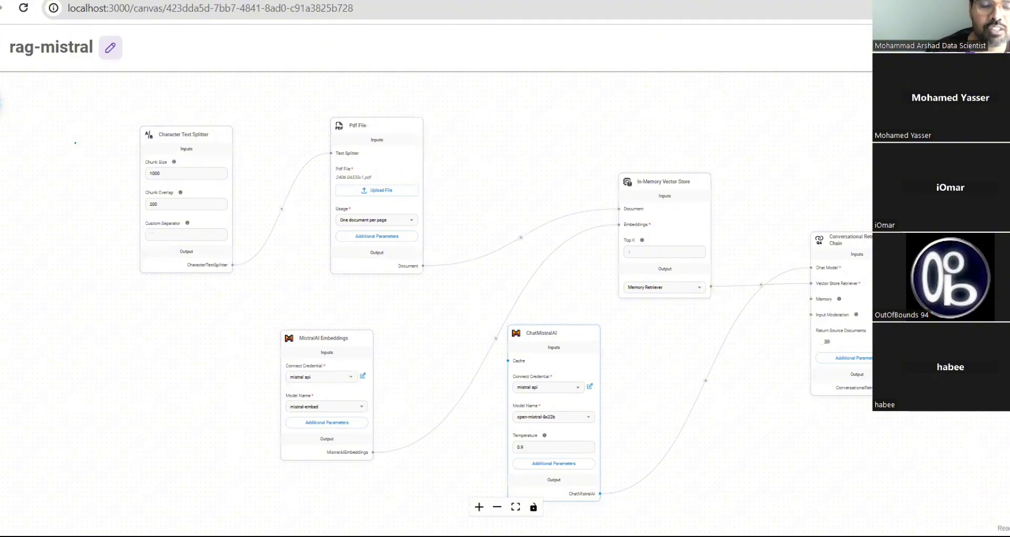
pyautogui.click(340, 0)
pyautogui.click(194, 8)
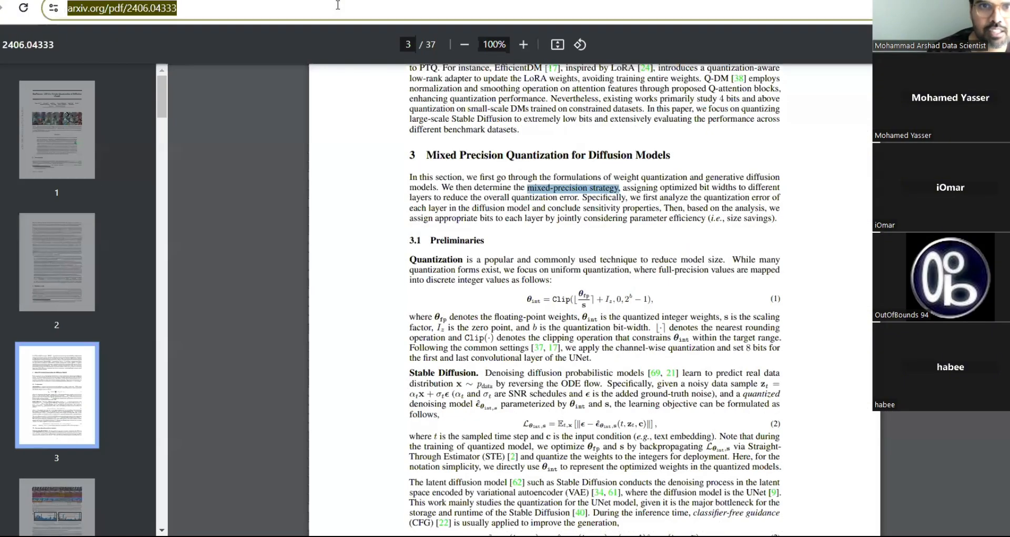
# - Reselect 'mixed-precision strategy' in section 3 of the paper, then return to the rag-mistral flow
pyautogui.click(492, 476)
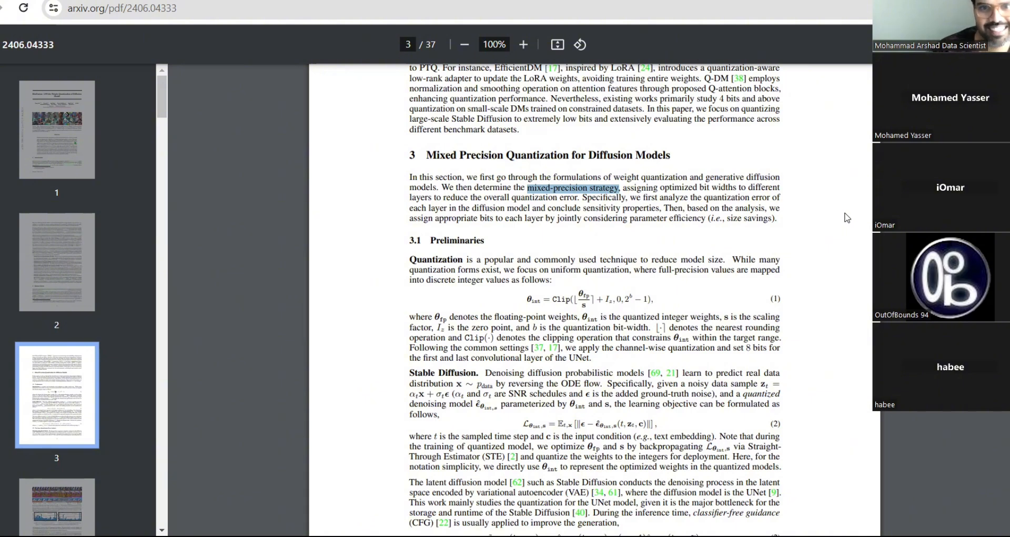
pyautogui.click(647, 148)
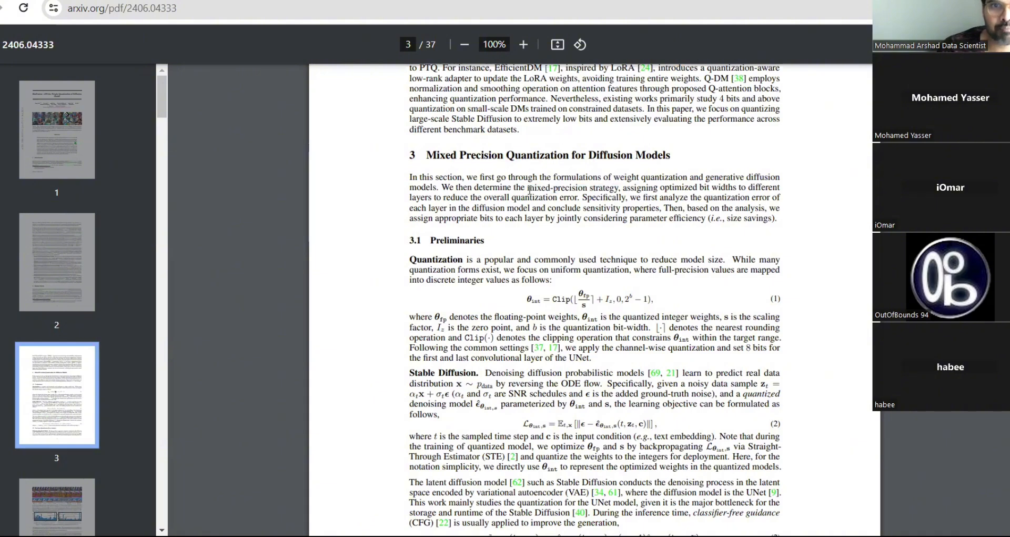
pyautogui.moveTo(521, 189); pyautogui.dragTo(621, 188)
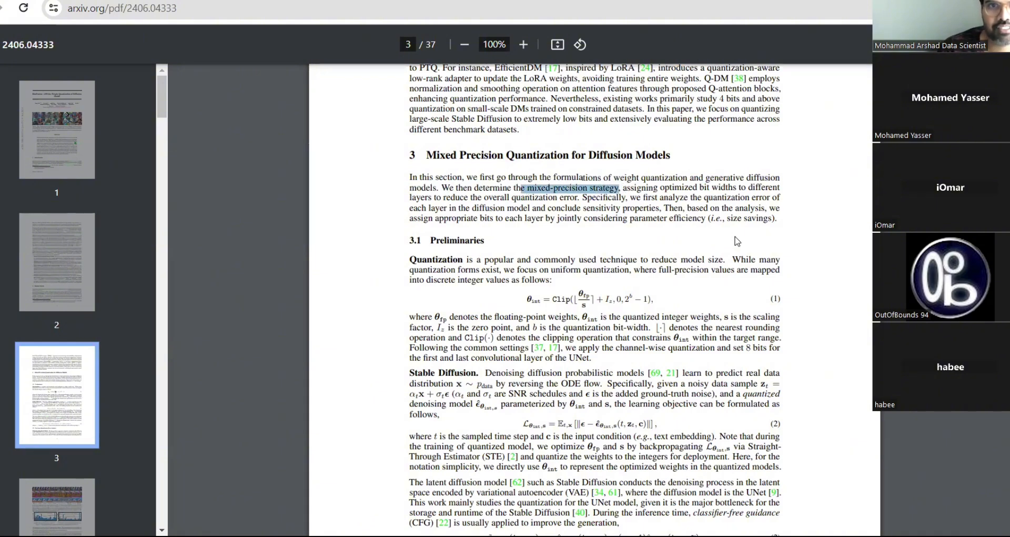
pyautogui.click(536, 190)
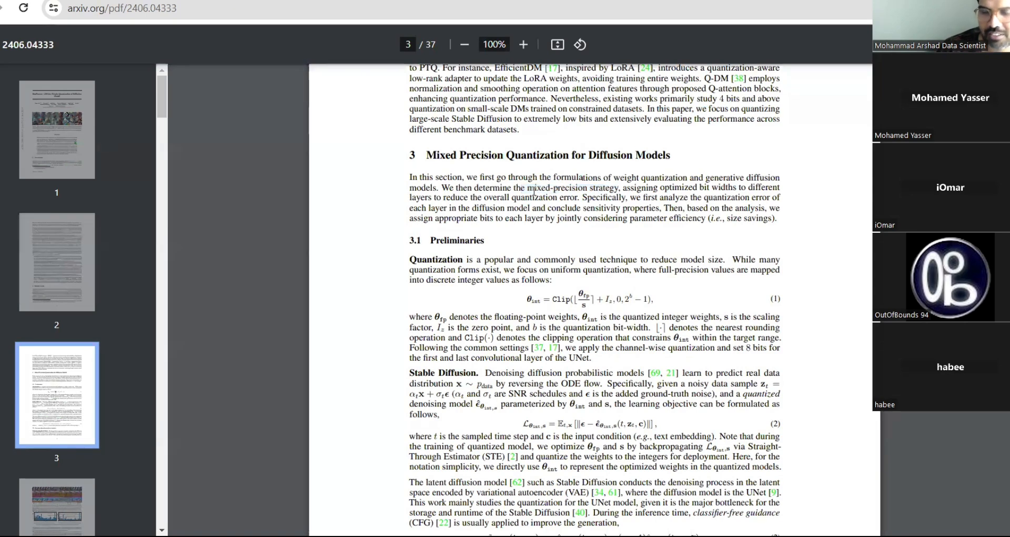
pyautogui.moveTo(522, 188); pyautogui.dragTo(617, 187)
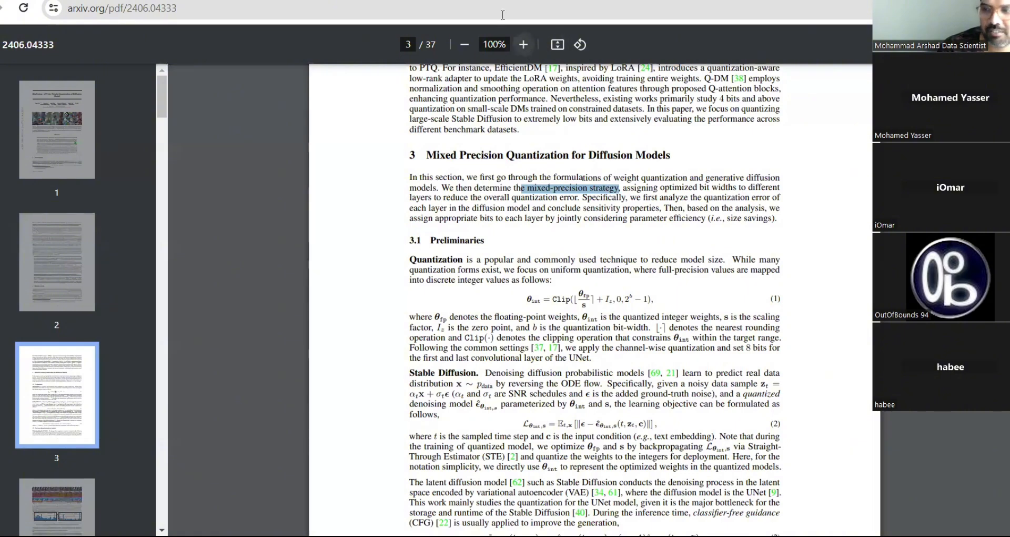
pyautogui.click(174, 0)
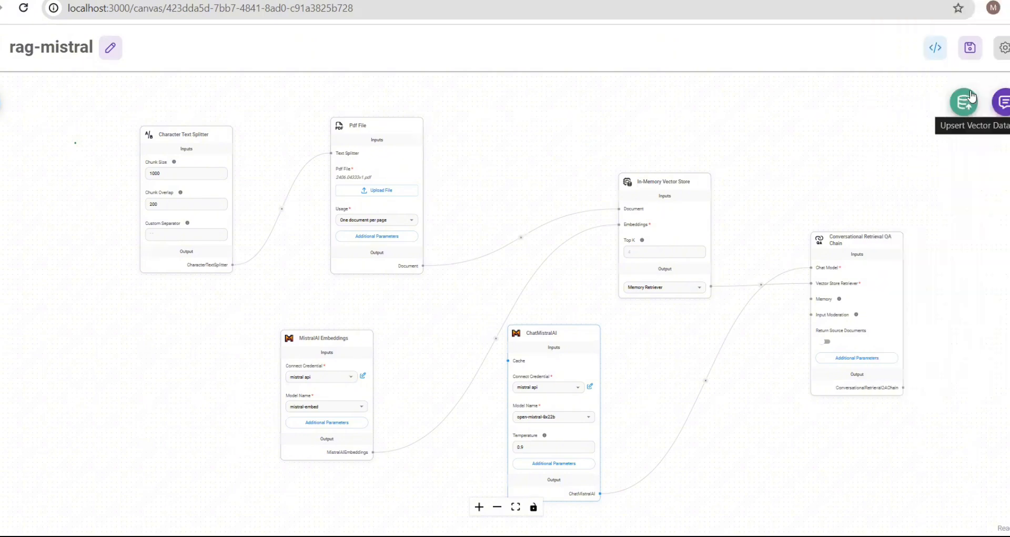
# - Open the Upsert Vector Store panel with the green Upsert Vector Database button
pyautogui.click(964, 103)
pyautogui.click(956, 103)
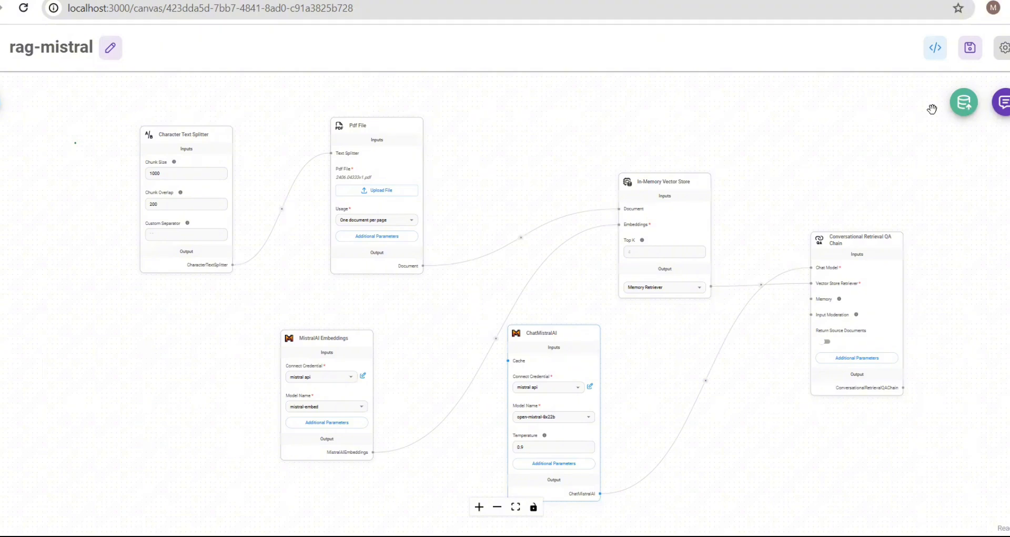
pyautogui.click(967, 108)
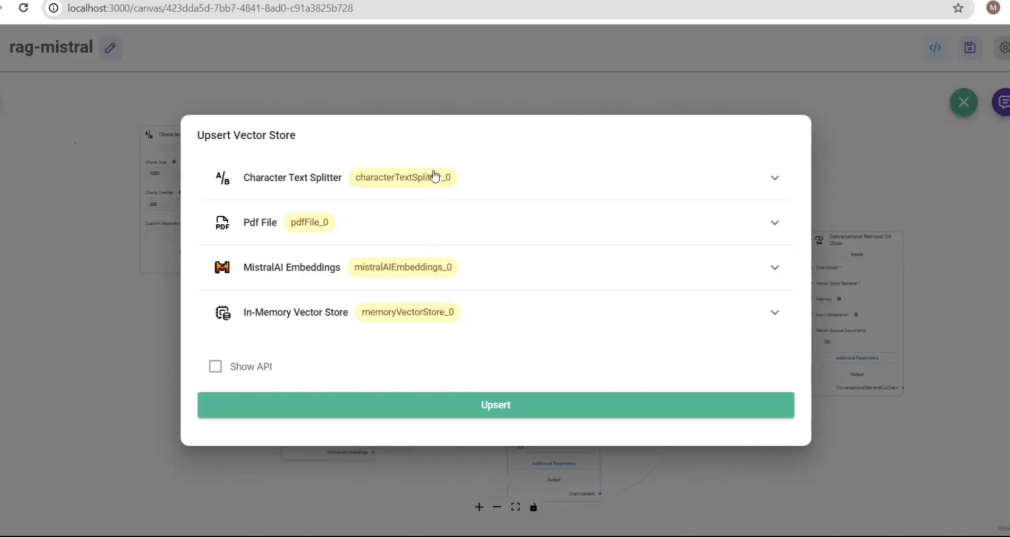
# - Run the upsert of the PDF into the In-Memory Vector Store
pyautogui.click(539, 404)
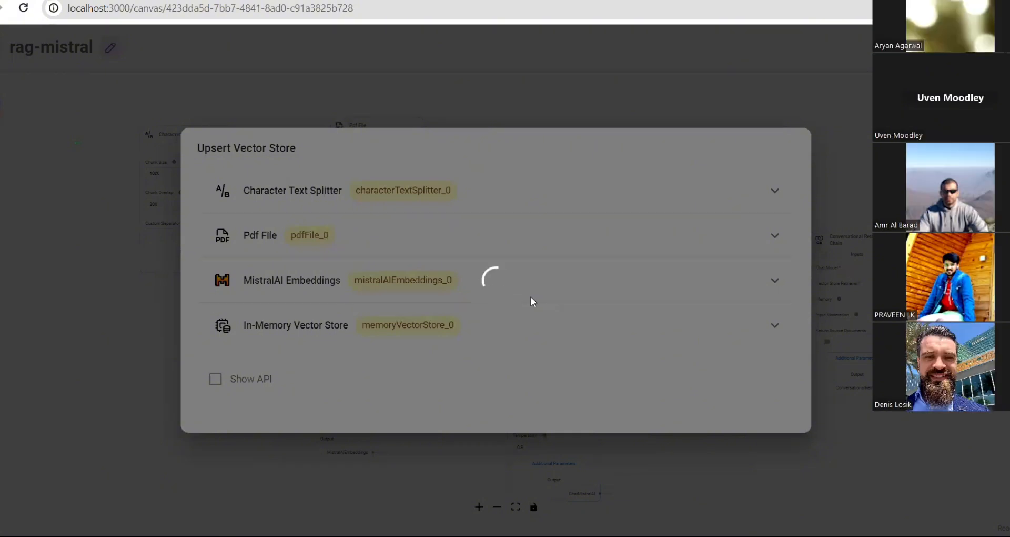
# - Scroll through the arXiv paper while the upsert processes, then switch tabs again
pyautogui.click(347, 1)
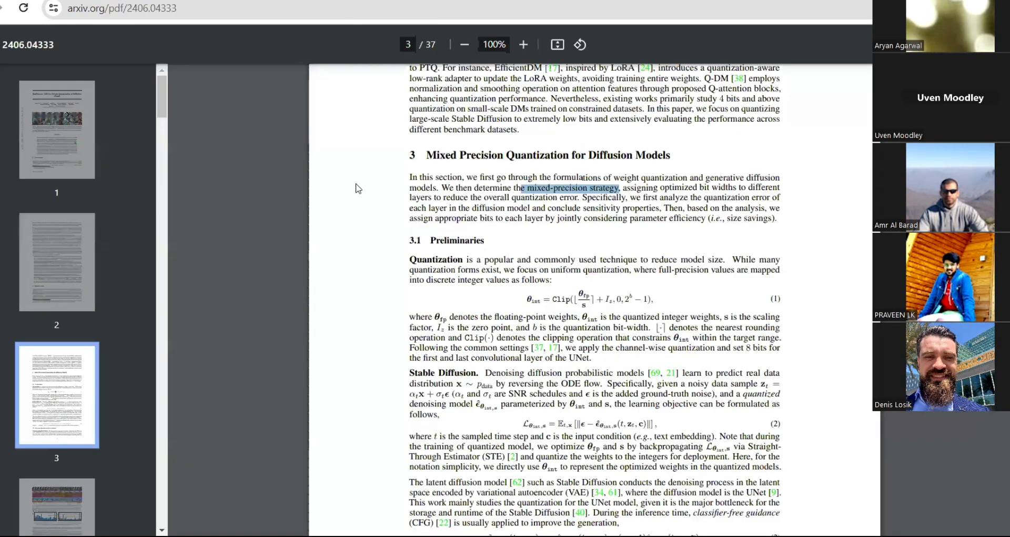
pyautogui.scroll(-10, 354, 321)
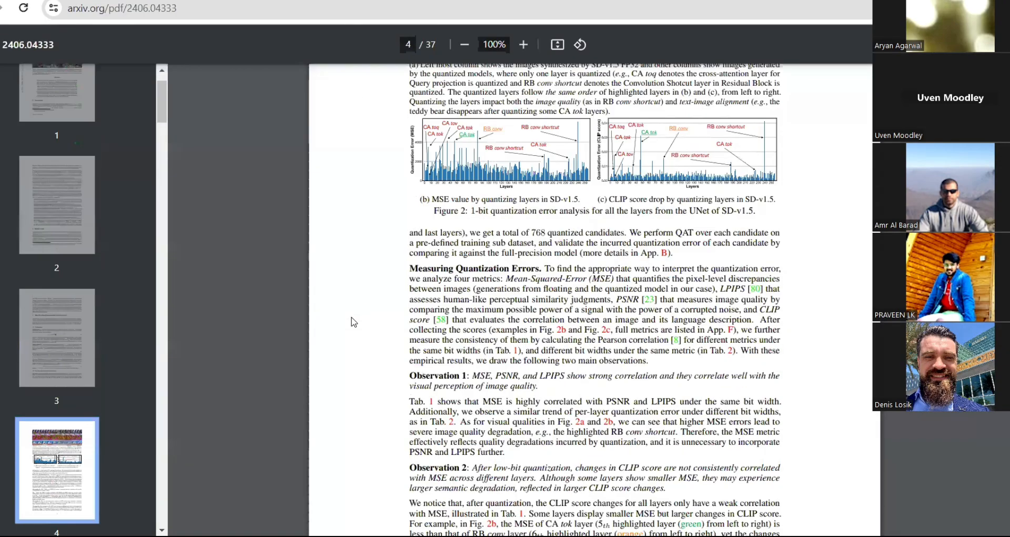
pyautogui.scroll(-20, 354, 321)
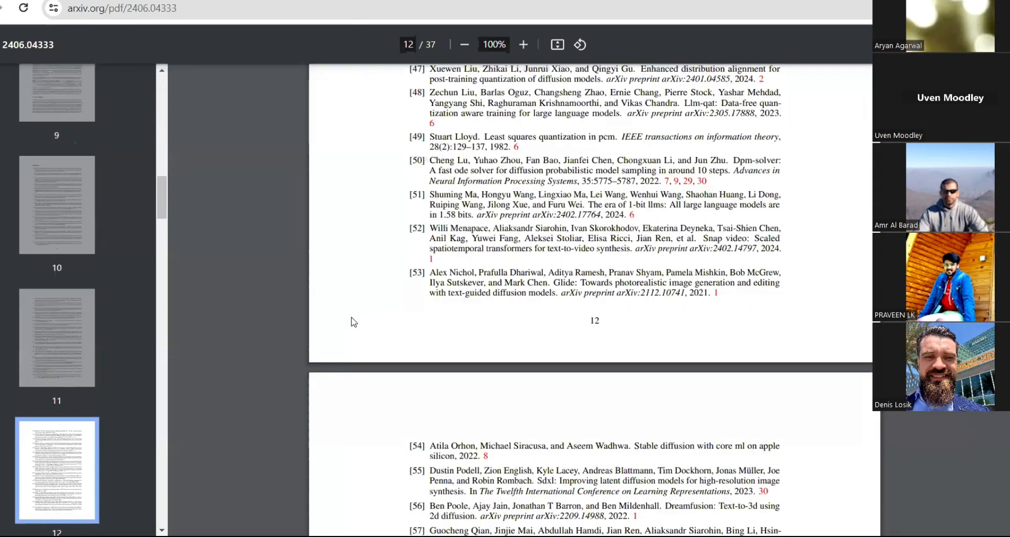
pyautogui.scroll(-20, 354, 322)
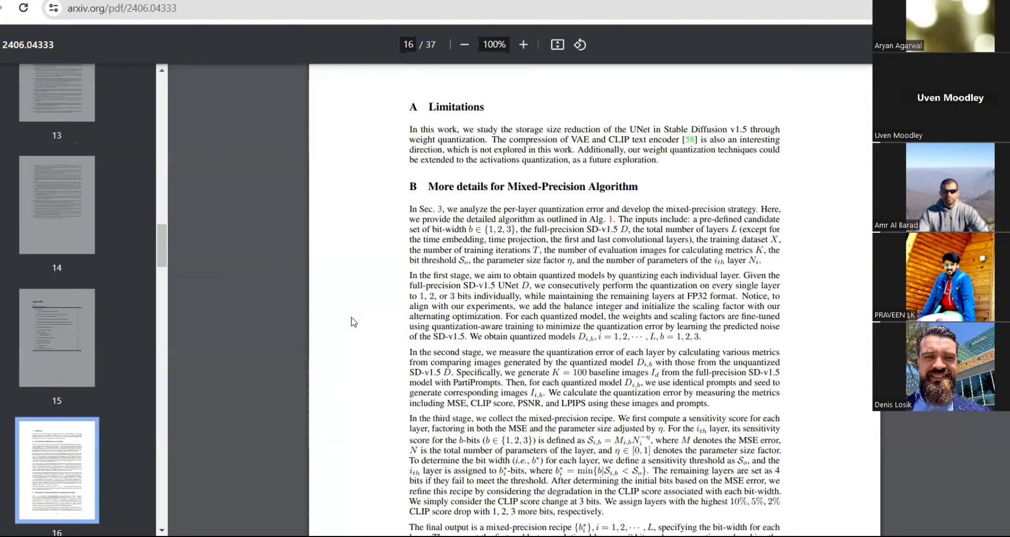
pyautogui.scroll(20, 354, 322)
pyautogui.scroll(20, 353, 322)
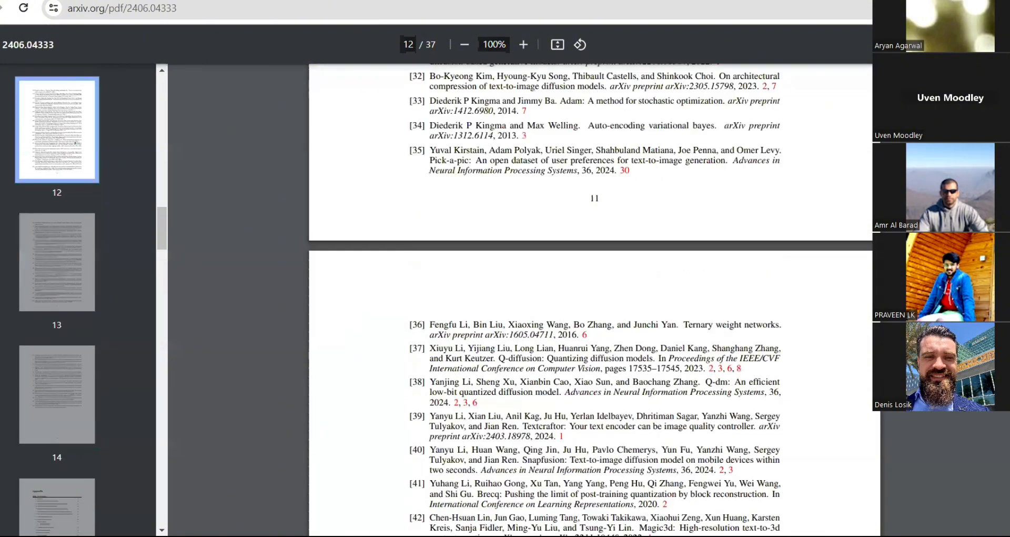
pyautogui.hotkey('ctrl', 'shift', 'Tab')
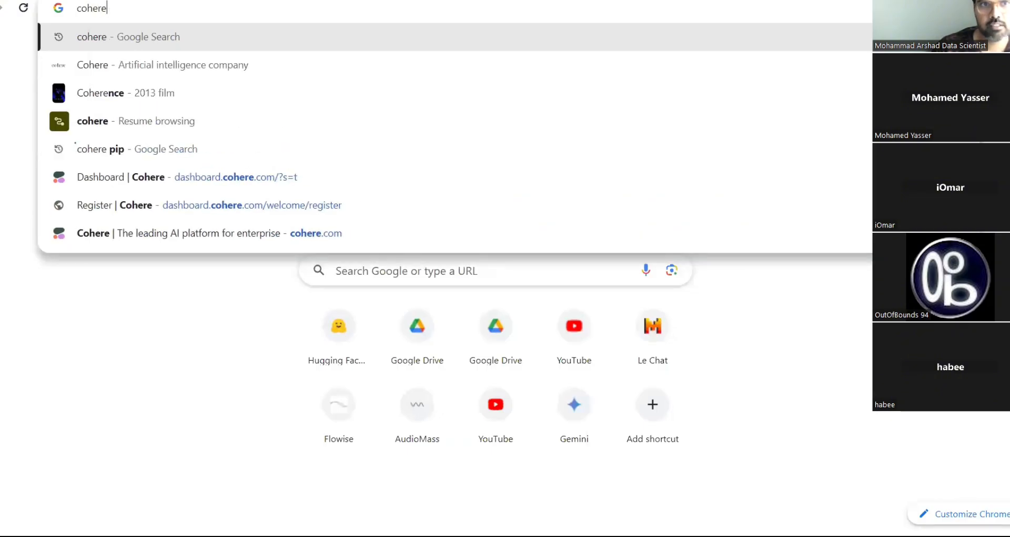
# - Open the Dashboard | Cohere suggestion, then return to the Flowise upsert dialog
pyautogui.press('Down')
pyautogui.press('Down')
pyautogui.press('Down')
pyautogui.press('Down')
pyautogui.press('Down')
pyautogui.press('Return')
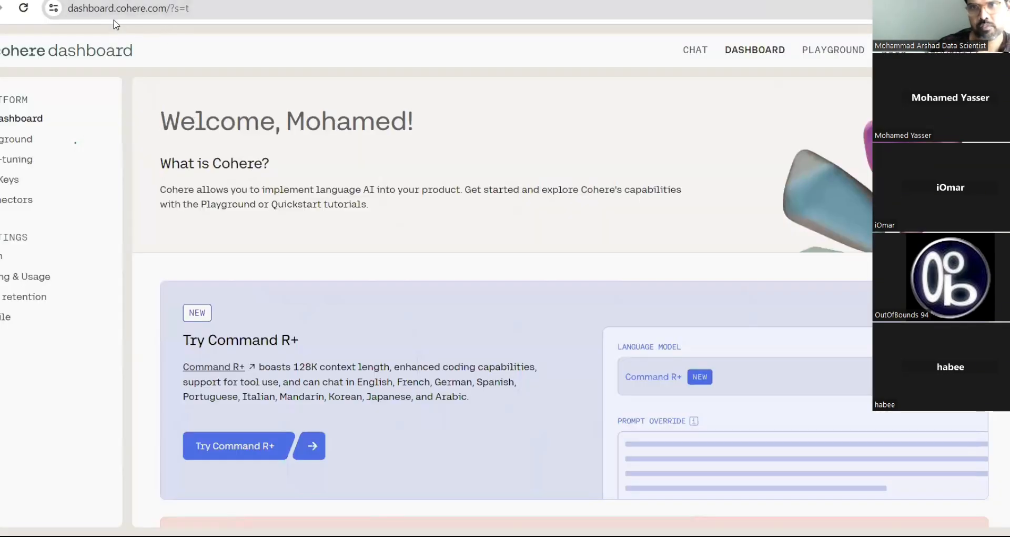
pyautogui.moveTo(166, 12); pyautogui.dragTo(7, 13)
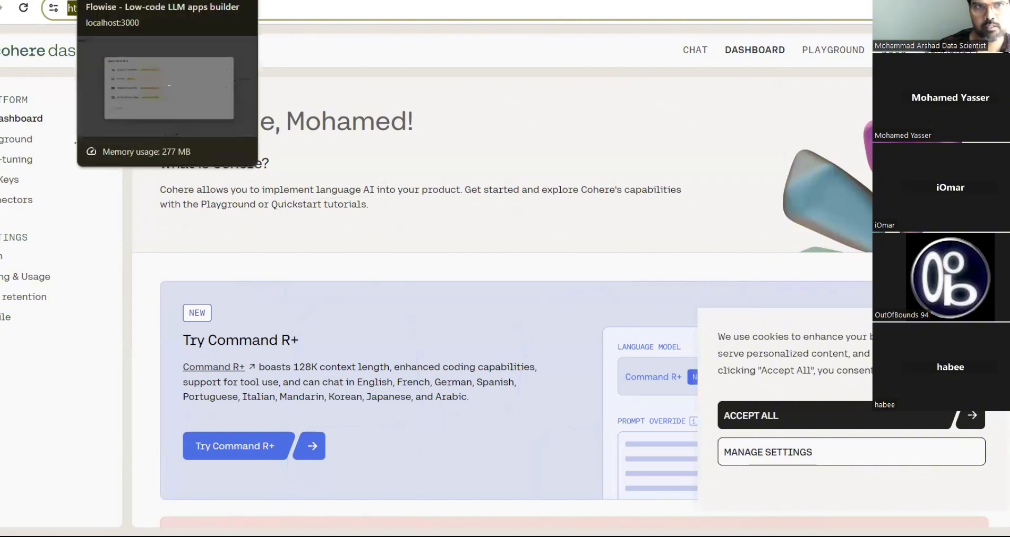
pyautogui.click(152, 1)
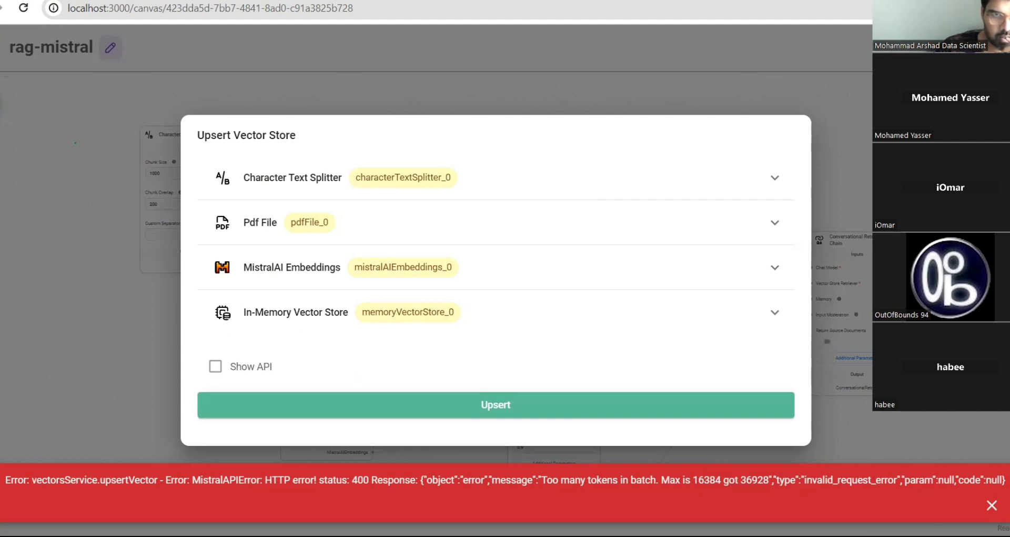
# - Dismiss the Upsert Vector Store dialog showing the MistralAI 400 too-many-tokens error
pyautogui.click(871, 193)
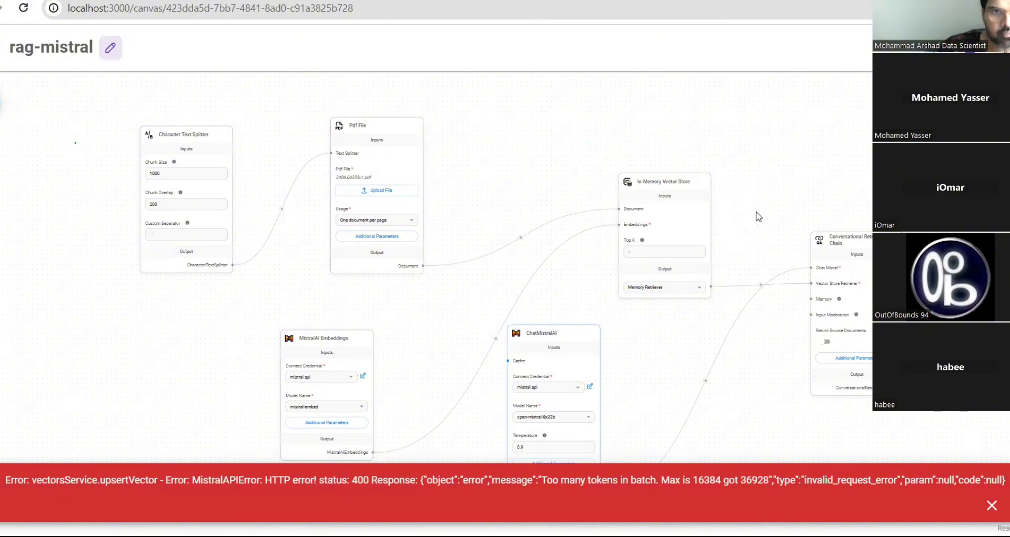
# - Delete the MistralAI Embeddings and ChatMistralAI nodes from the rag-mistral canvas
pyautogui.moveTo(368, 358)
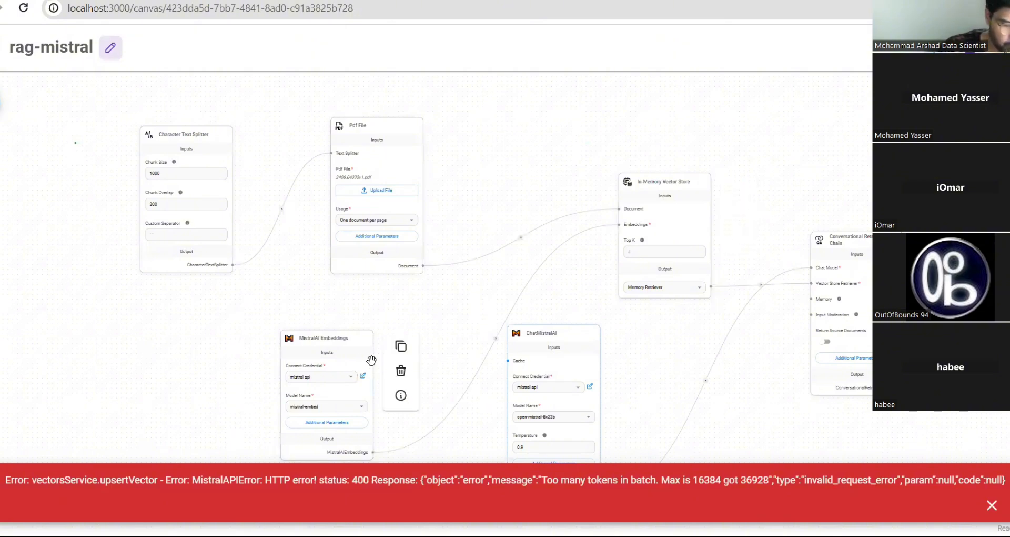
pyautogui.click(401, 375)
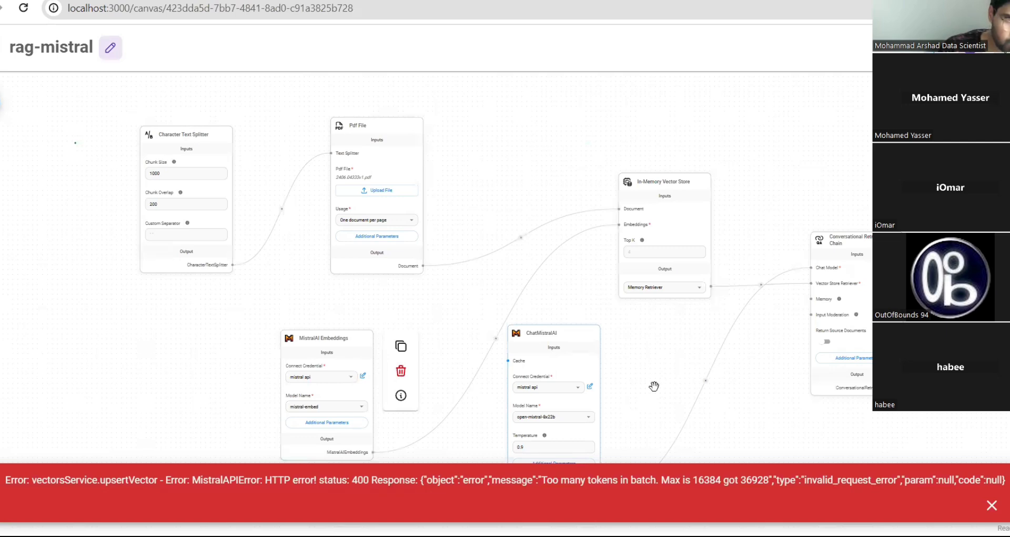
pyautogui.moveTo(572, 362)
pyautogui.click(628, 366)
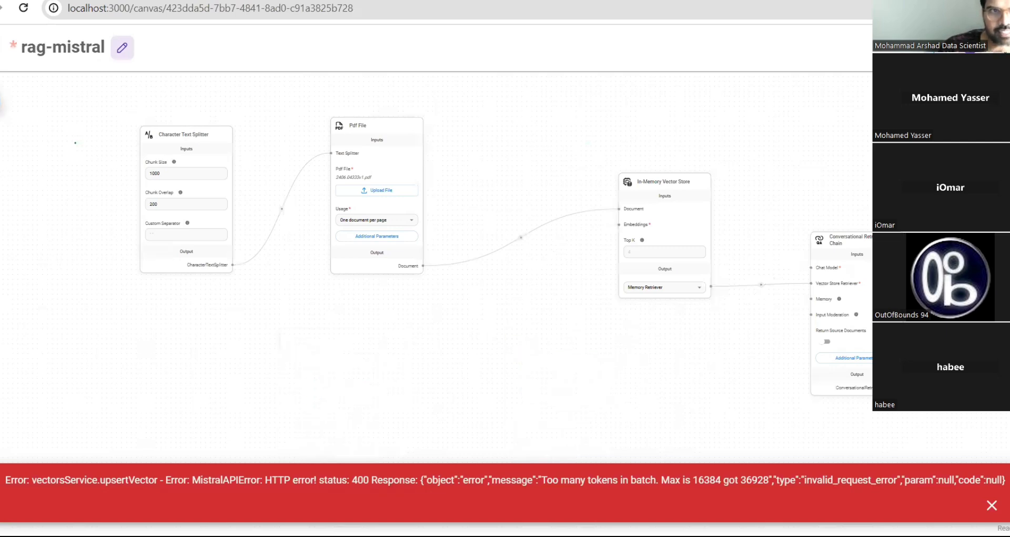
# - Open the Add Nodes panel and expand the Chat Models category
pyautogui.click(1, 103)
pyautogui.scroll(-4, 63, 353)
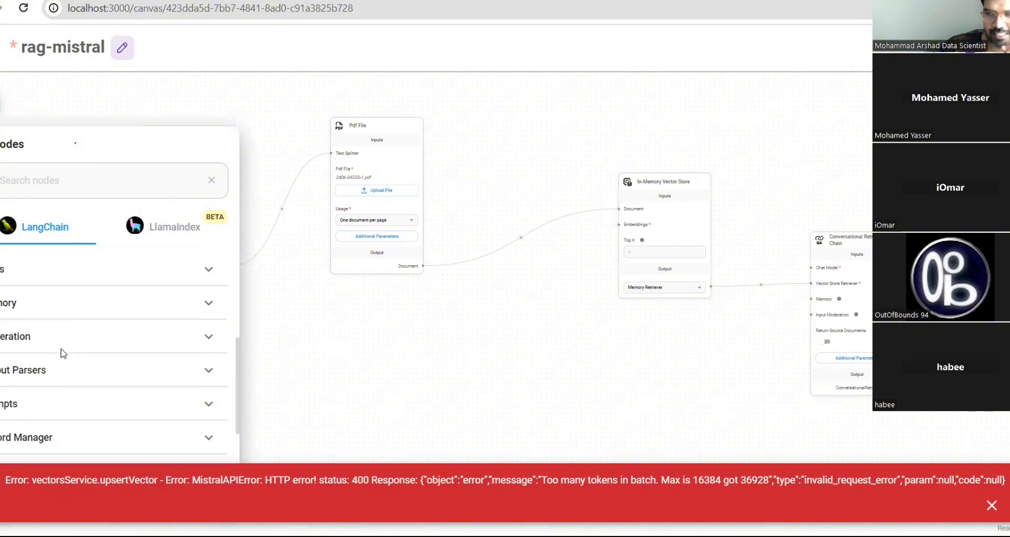
pyautogui.scroll(5, 63, 354)
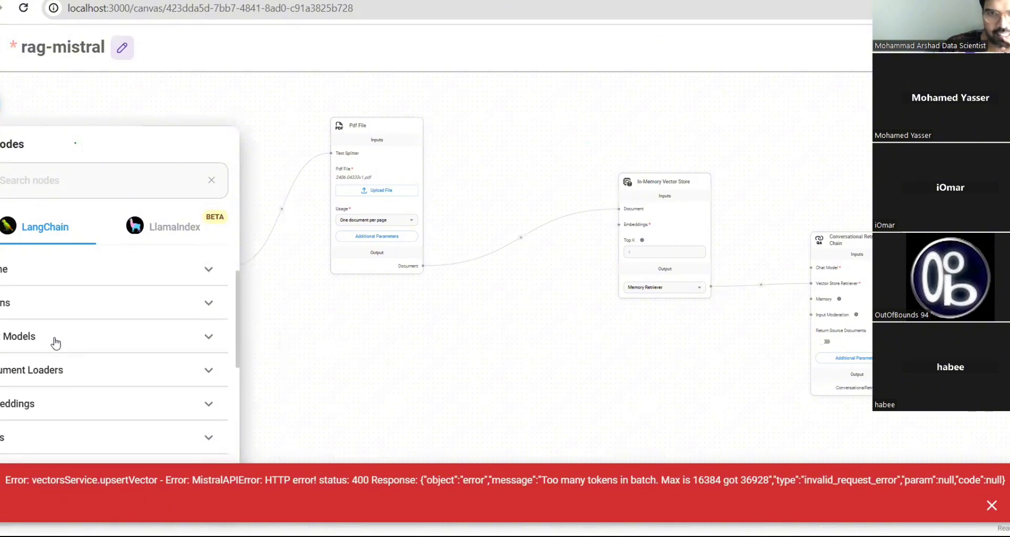
pyautogui.click(57, 342)
pyautogui.scroll(-8, 55, 394)
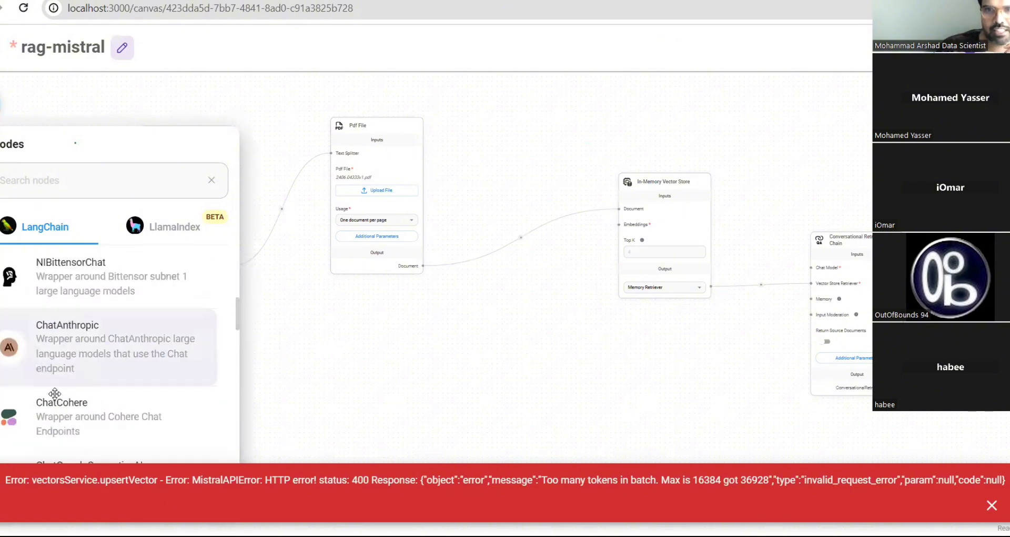
pyautogui.scroll(-6, 55, 393)
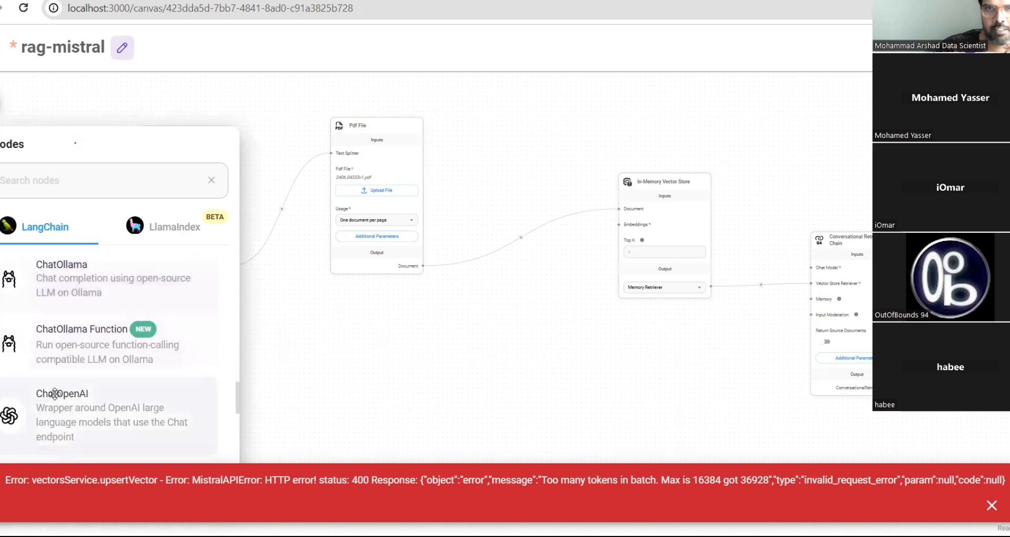
# - Add a ChatOpenAI node using the saved OpenAI credential, model gpt-4o, with image uploads allowed
pyautogui.moveTo(89, 353); pyautogui.dragTo(542, 293)
pyautogui.click(355, 340)
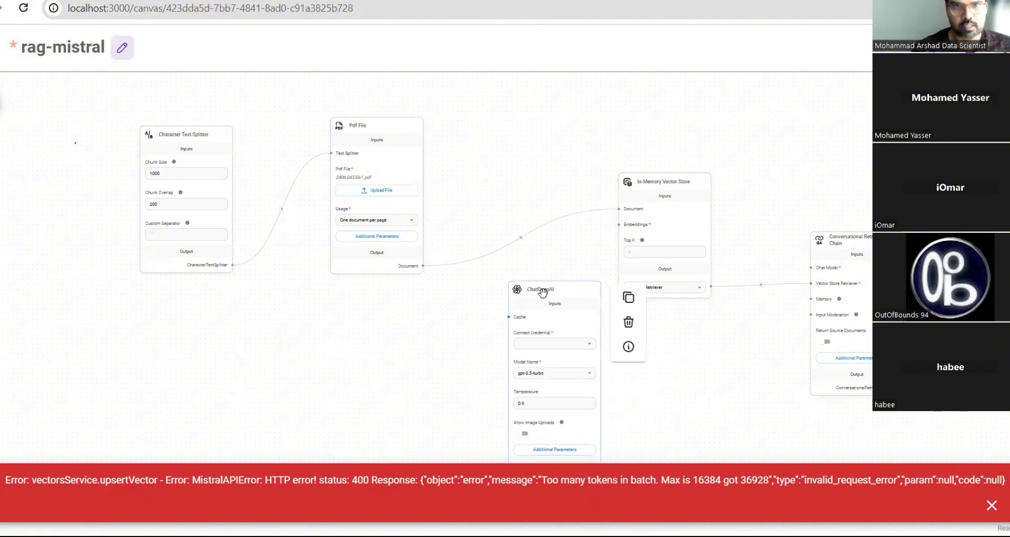
pyautogui.click(589, 349)
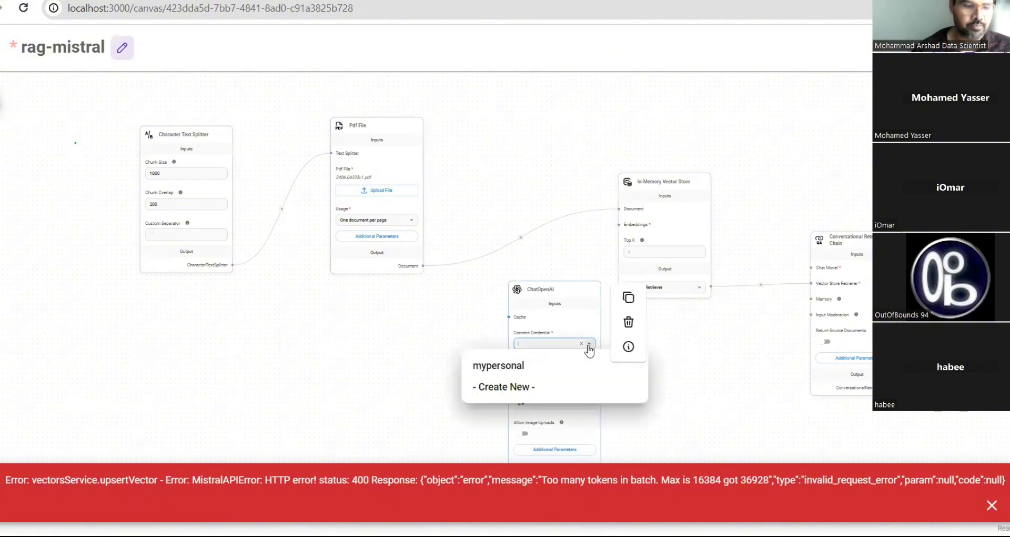
pyautogui.click(509, 371)
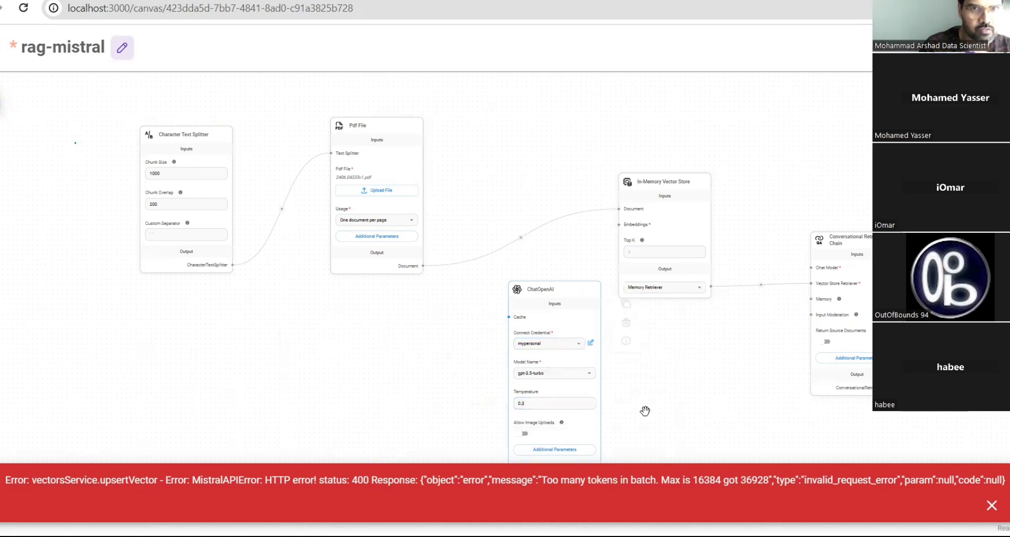
pyautogui.scroll(3, 618, 406)
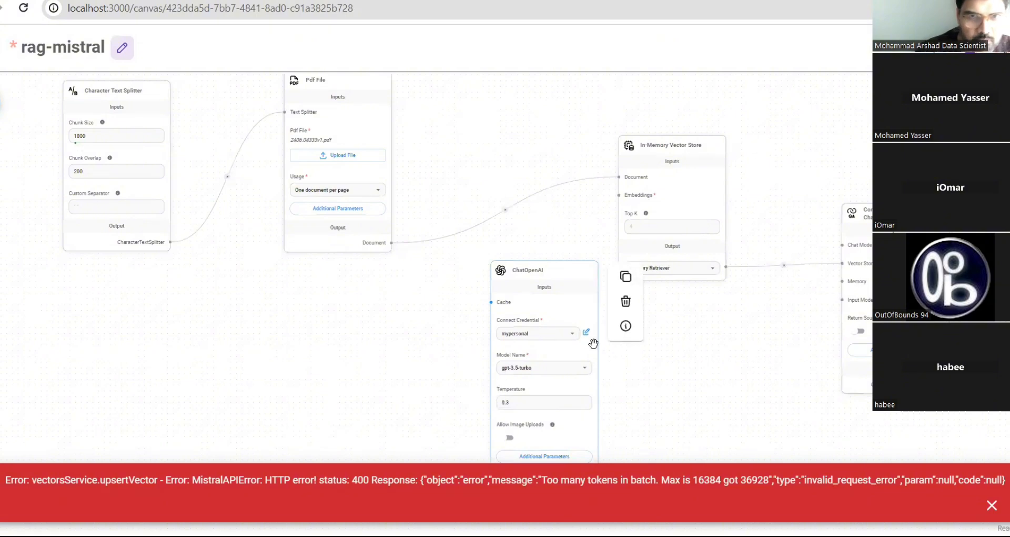
pyautogui.click(588, 373)
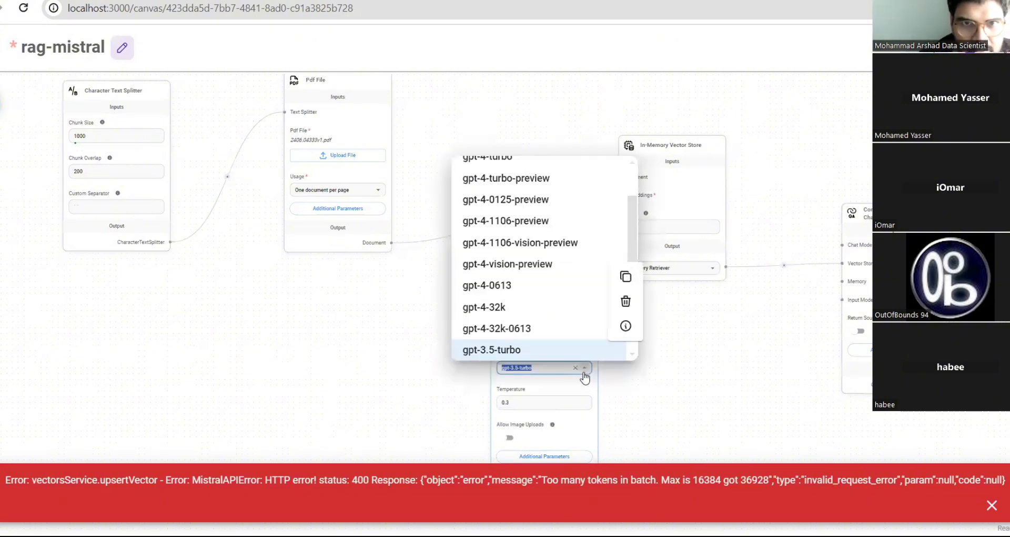
pyautogui.scroll(2, 530, 231)
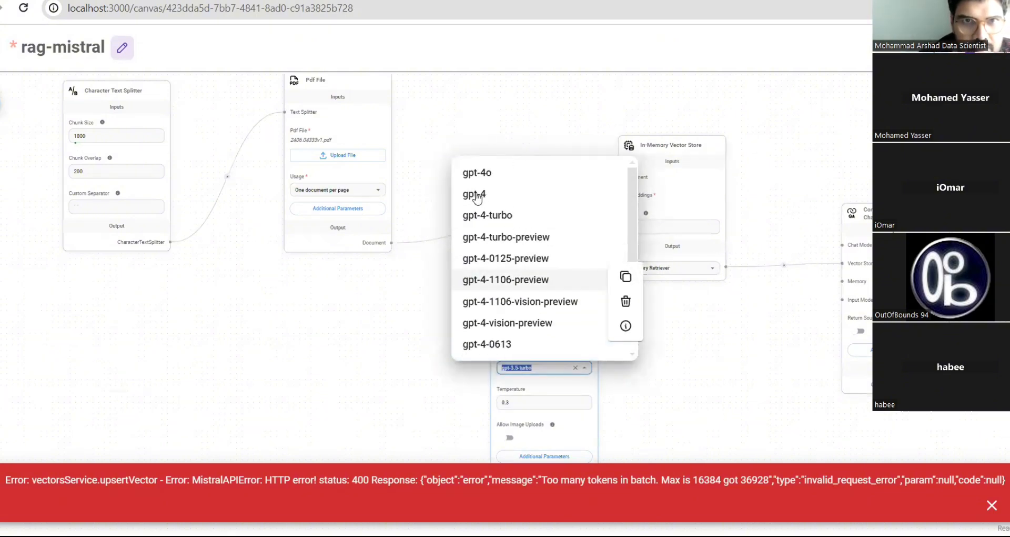
pyautogui.click(475, 173)
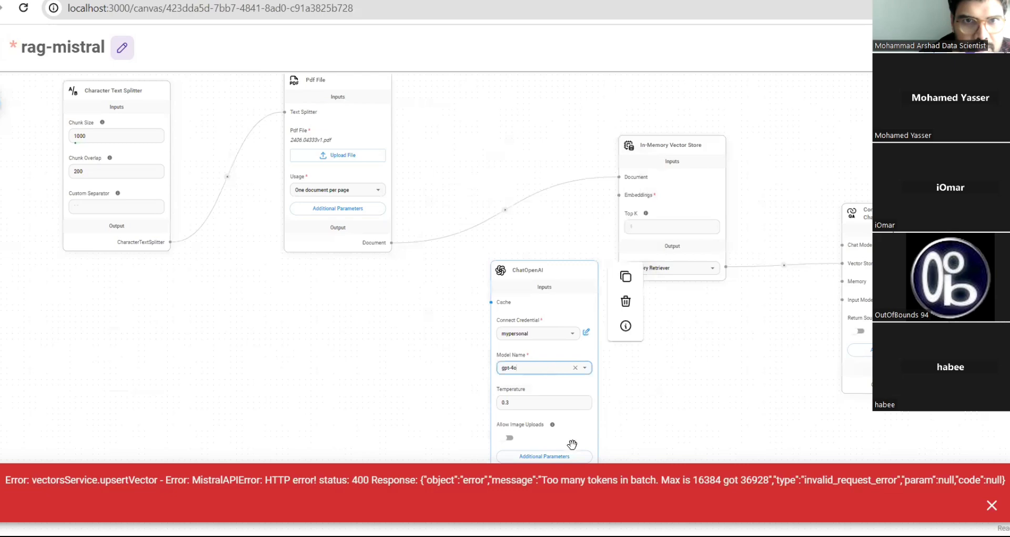
pyautogui.click(508, 437)
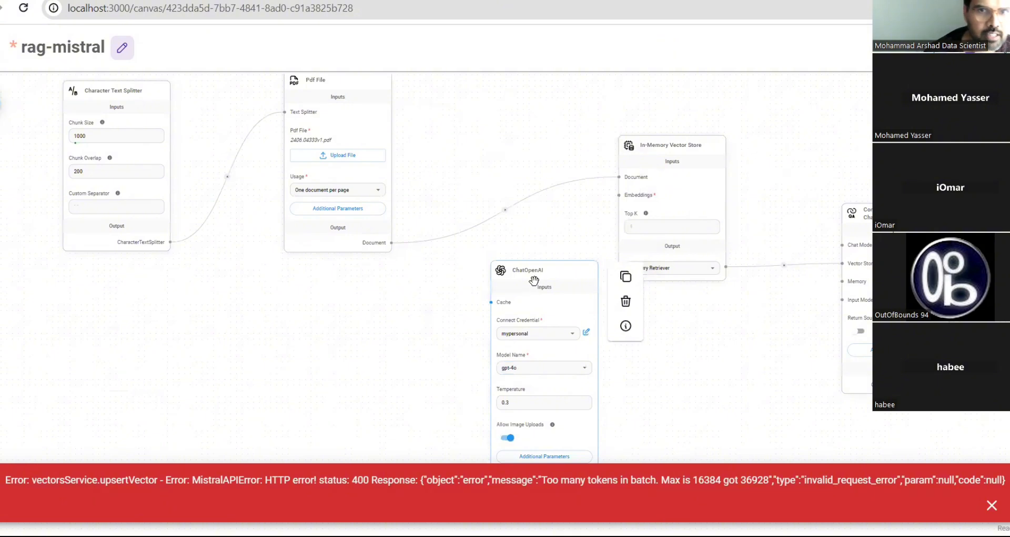
# - Connect the ChatOpenAI node to the QA Chain's Chat Model input and dismiss the error banner
pyautogui.moveTo(532, 287); pyautogui.dragTo(533, 199)
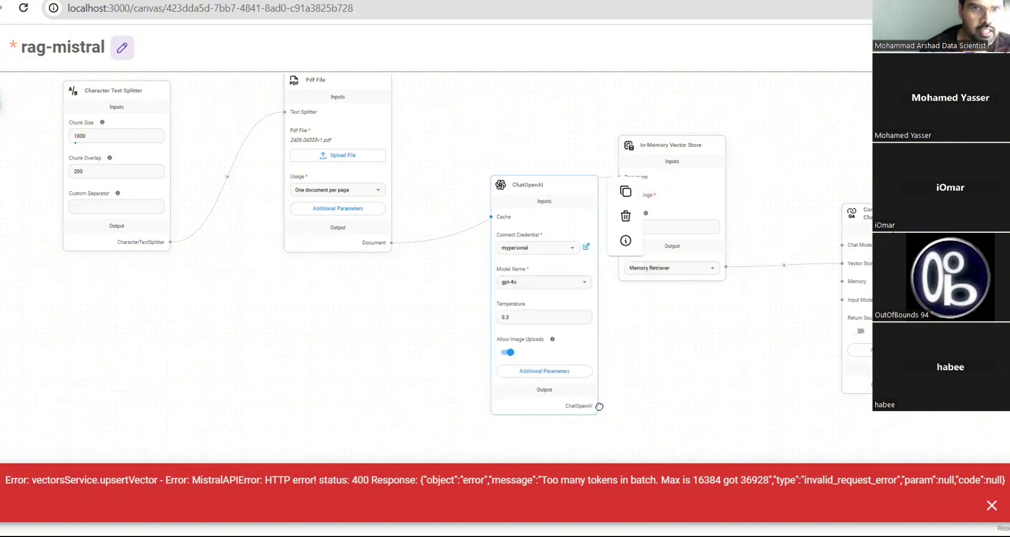
pyautogui.moveTo(597, 406); pyautogui.dragTo(843, 247)
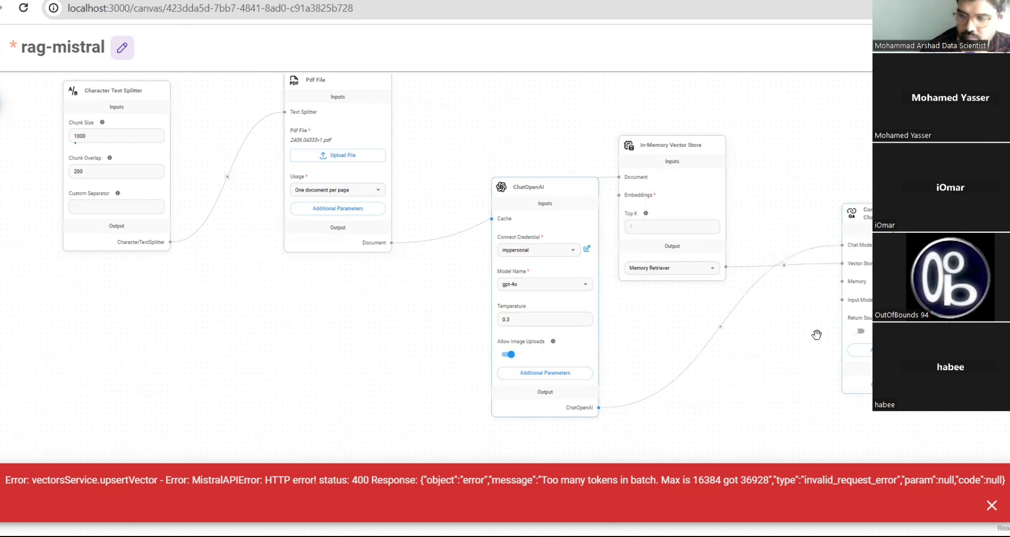
pyautogui.moveTo(508, 352)
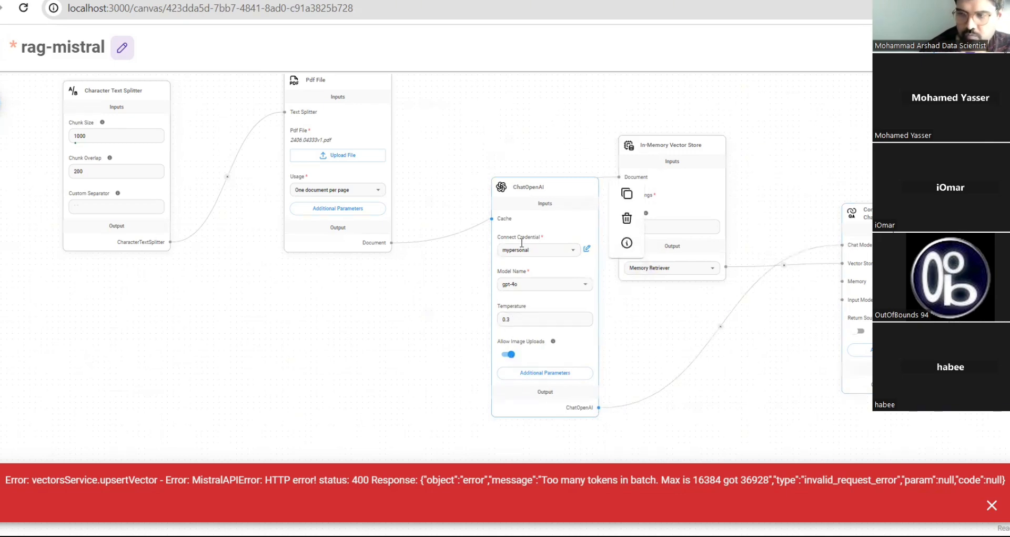
pyautogui.moveTo(540, 217); pyautogui.dragTo(539, 262)
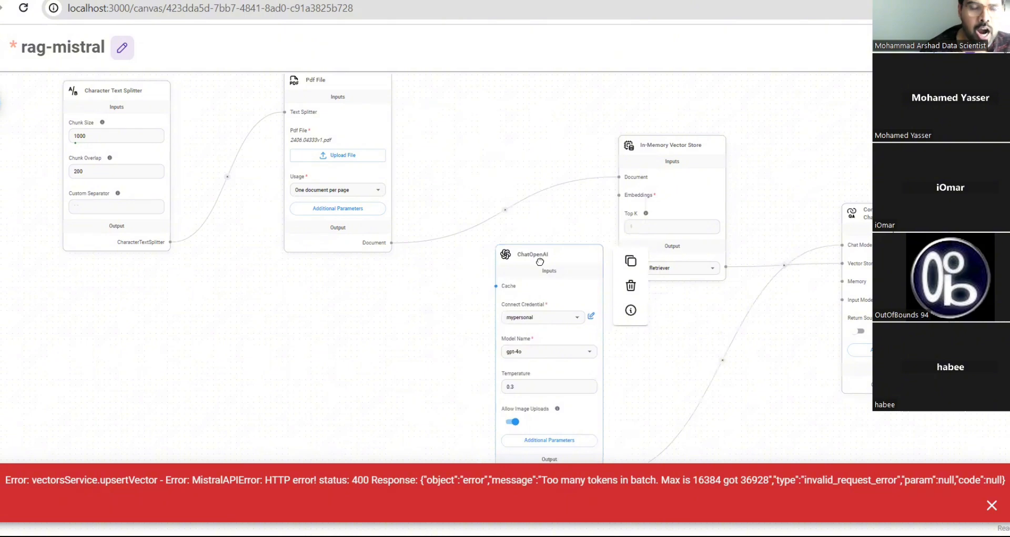
pyautogui.click(992, 504)
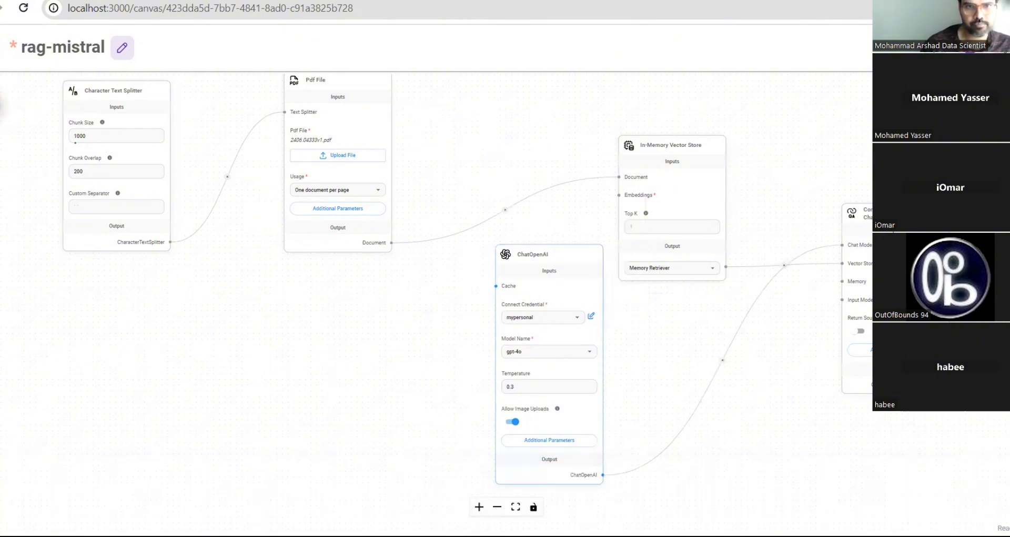
# - Place an OpenAI Embeddings node on the canvas from the Embeddings category
pyautogui.click(1, 104)
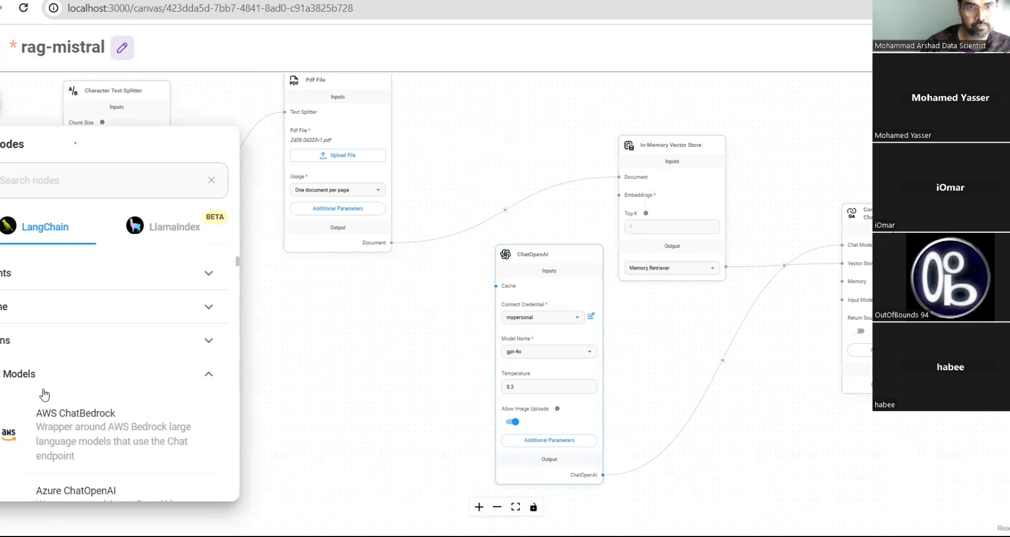
pyautogui.click(46, 382)
pyautogui.scroll(-5, 47, 400)
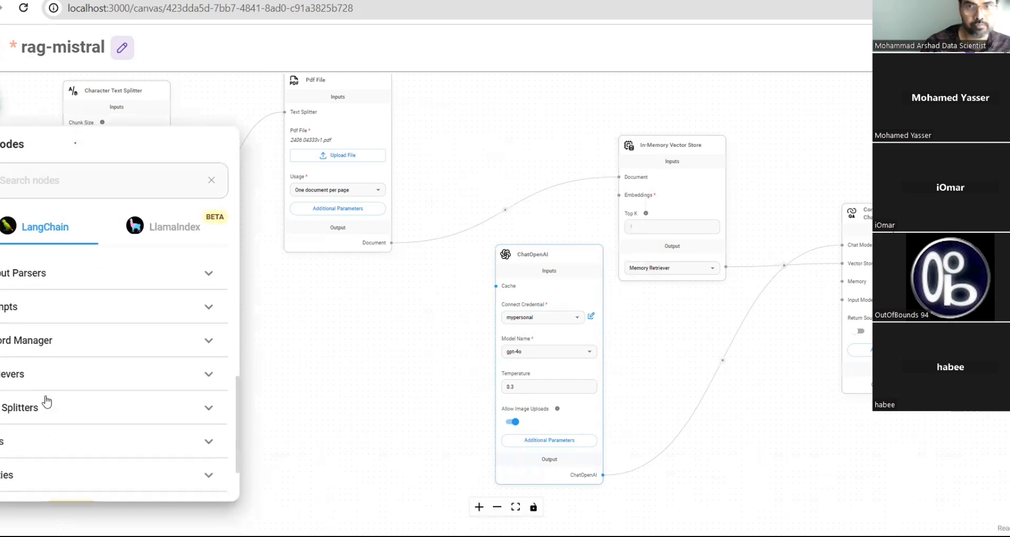
pyautogui.scroll(-2, 47, 402)
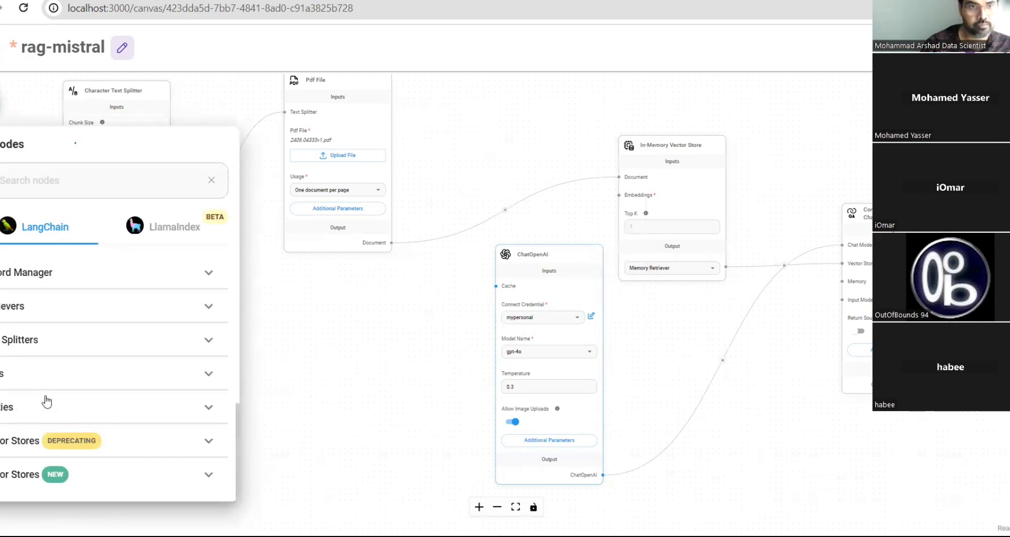
pyautogui.scroll(7, 47, 401)
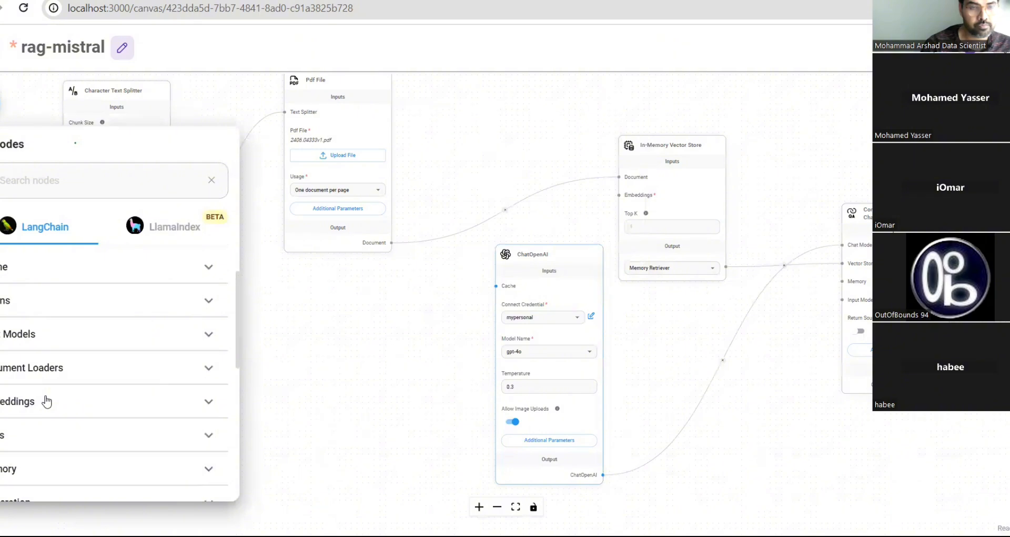
pyautogui.click(46, 401)
pyautogui.scroll(-5, 46, 399)
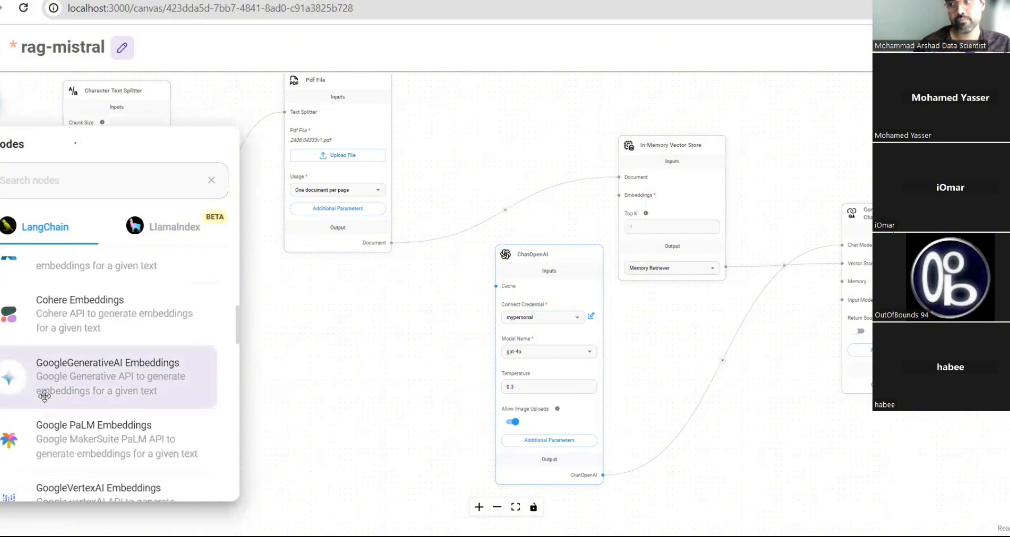
pyautogui.scroll(-7, 45, 396)
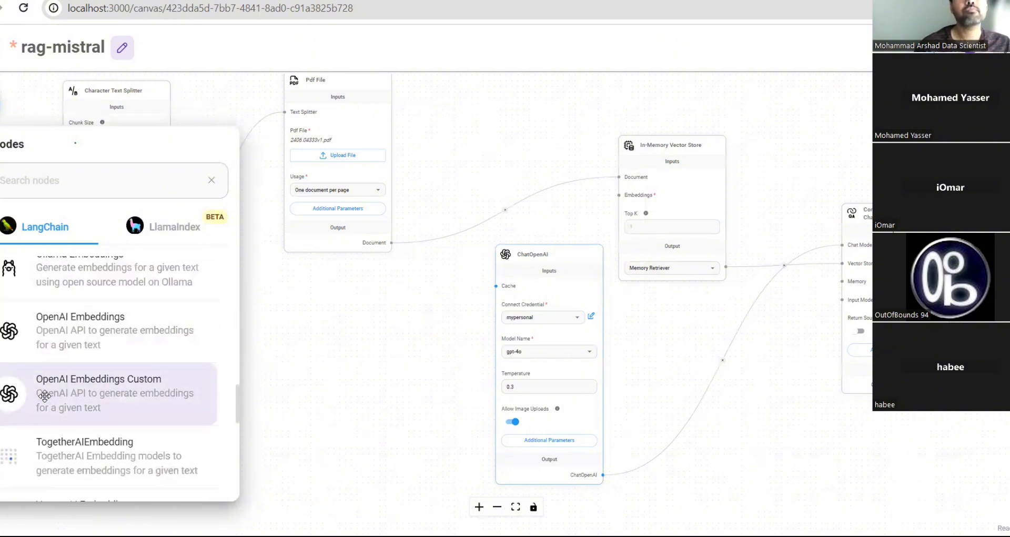
pyautogui.moveTo(54, 342); pyautogui.dragTo(337, 355)
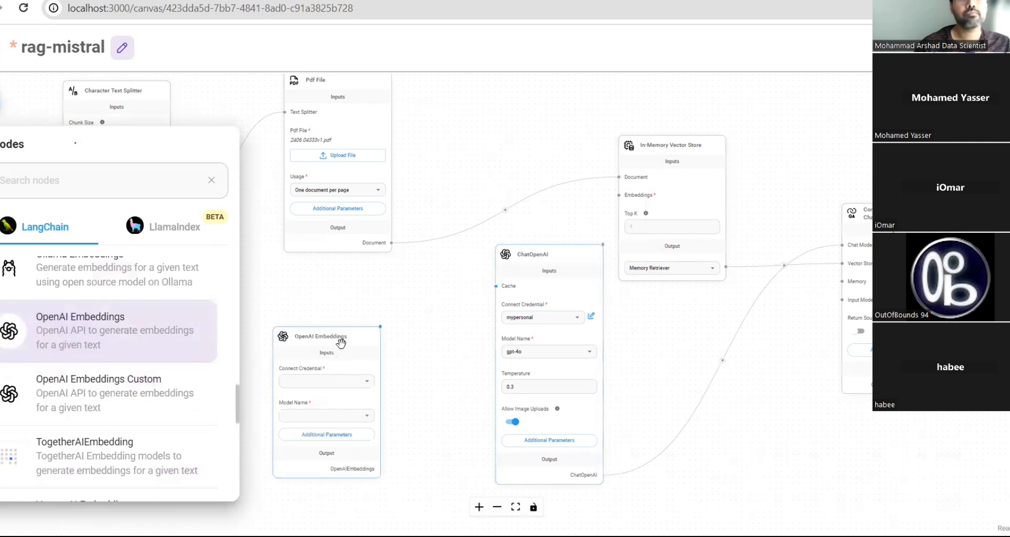
# - Give it the saved OpenAI credential and text-embedding-3-small, wired to the vector store's Embeddings input
pyautogui.click(367, 381)
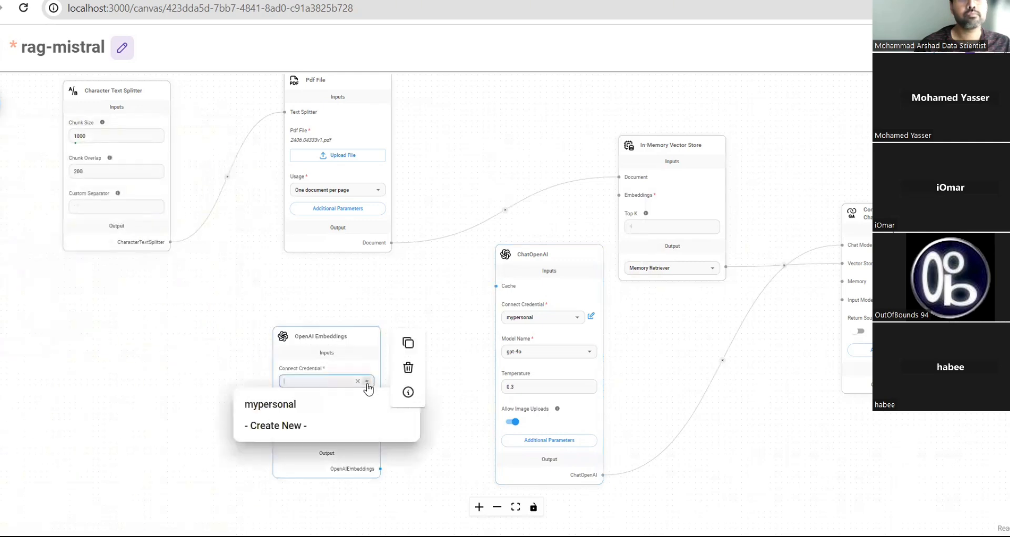
pyautogui.click(290, 409)
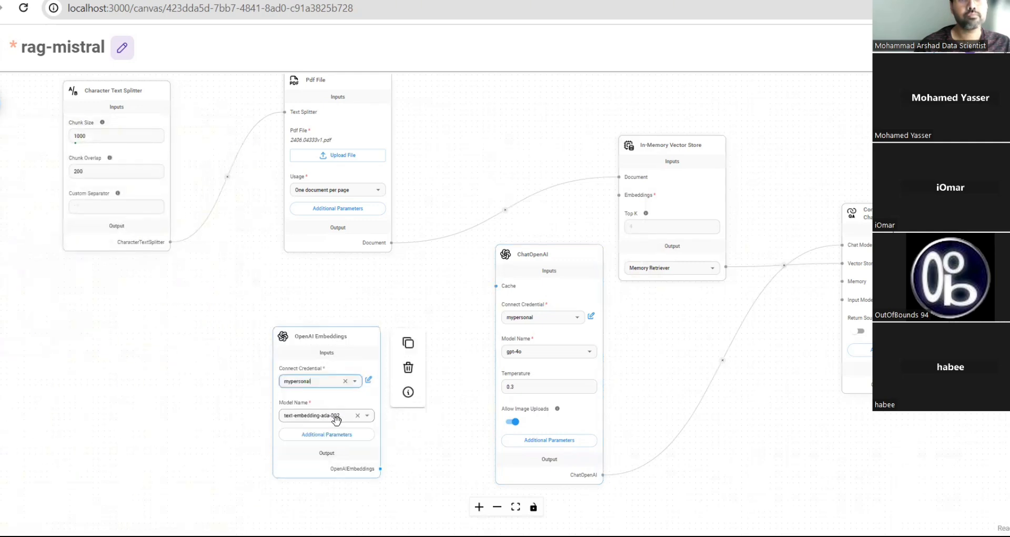
pyautogui.click(368, 418)
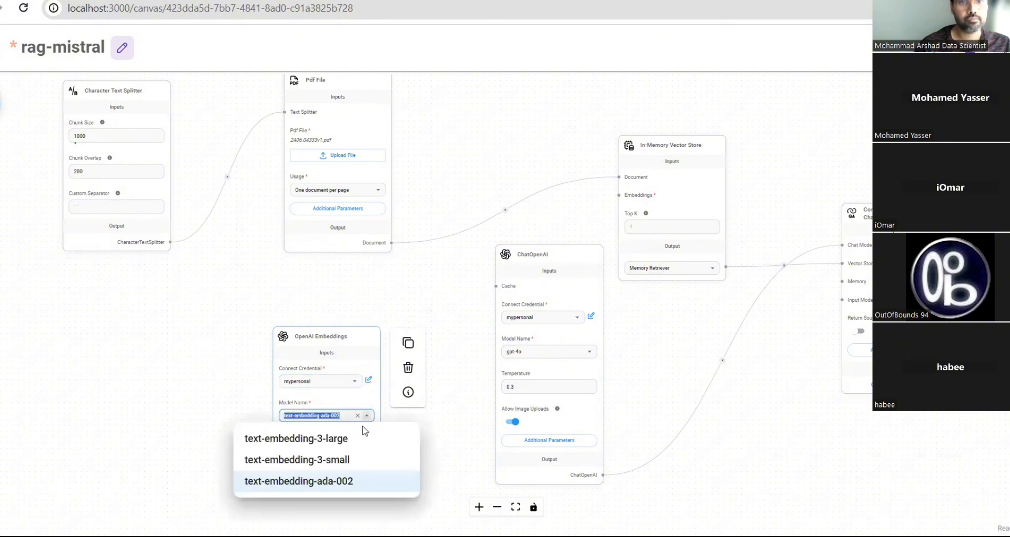
pyautogui.click(331, 456)
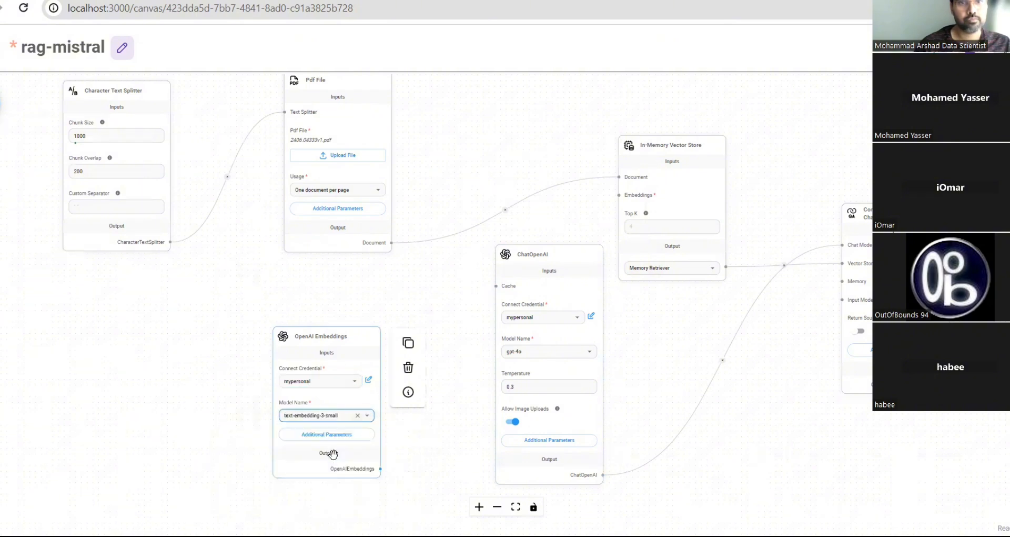
pyautogui.moveTo(333, 338); pyautogui.dragTo(253, 295)
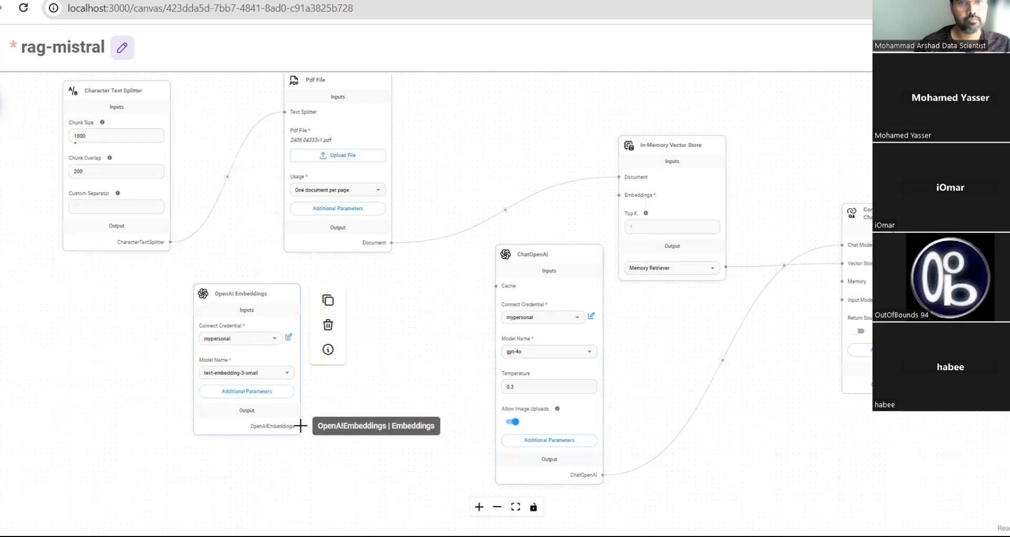
pyautogui.moveTo(300, 425); pyautogui.dragTo(618, 196)
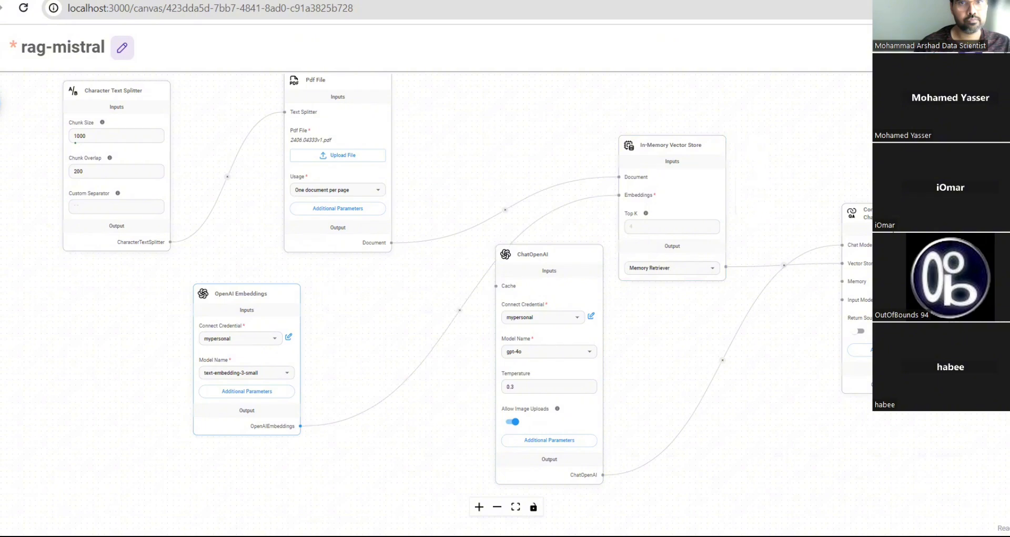
# - Save rag-mistral, upsert the PDF, and close the record showing 37 documents added
pyautogui.hotkey('ctrl', 's')
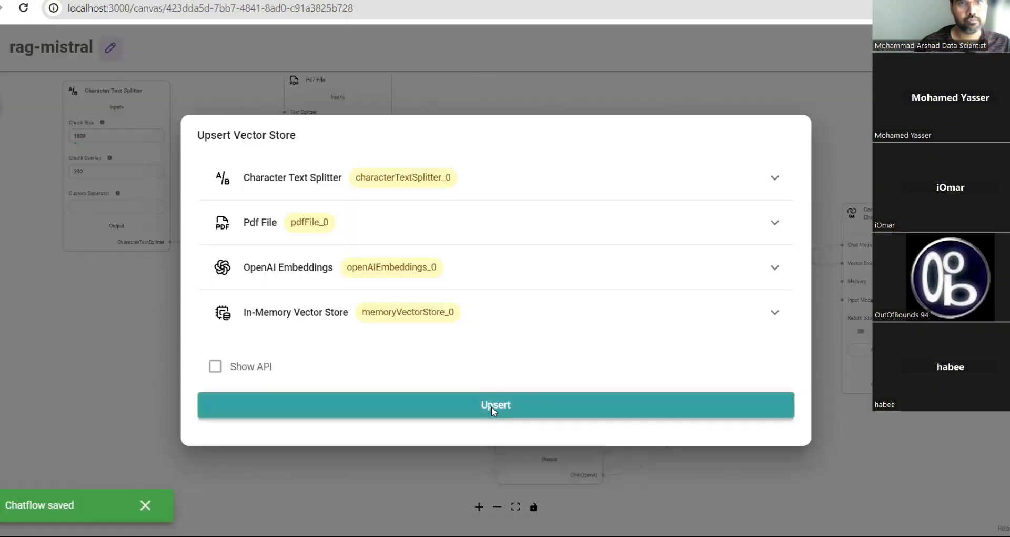
pyautogui.click(491, 408)
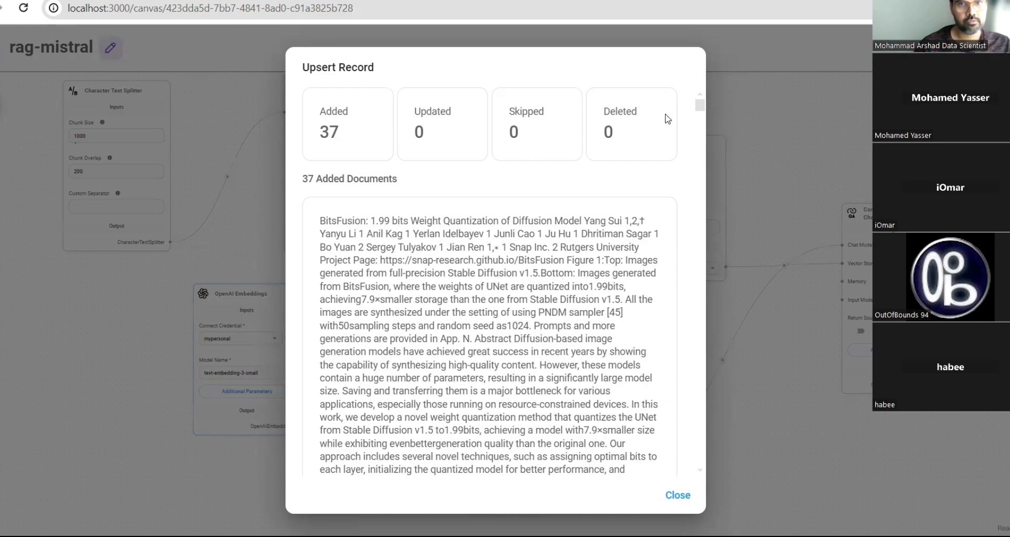
pyautogui.moveTo(700, 108); pyautogui.dragTo(668, 8)
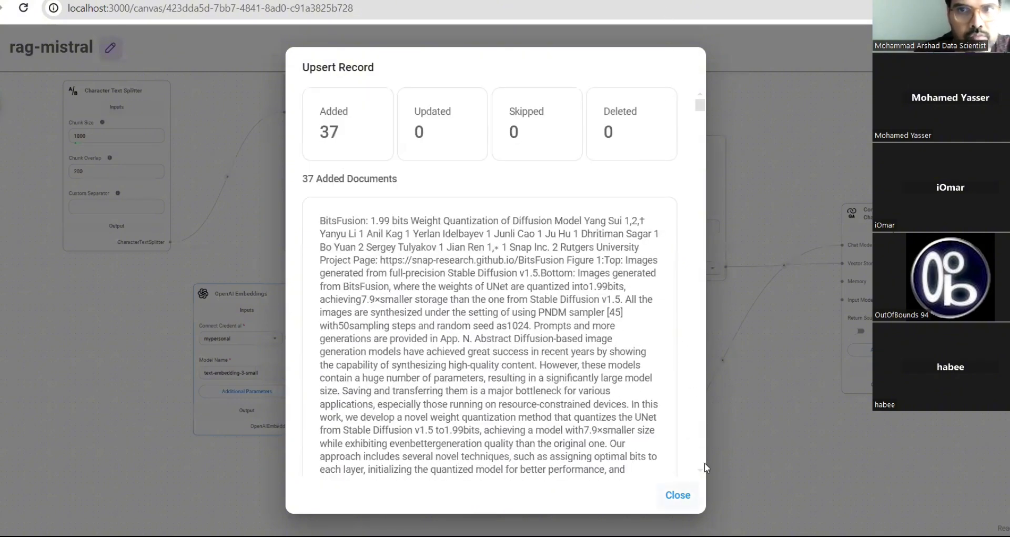
pyautogui.click(678, 494)
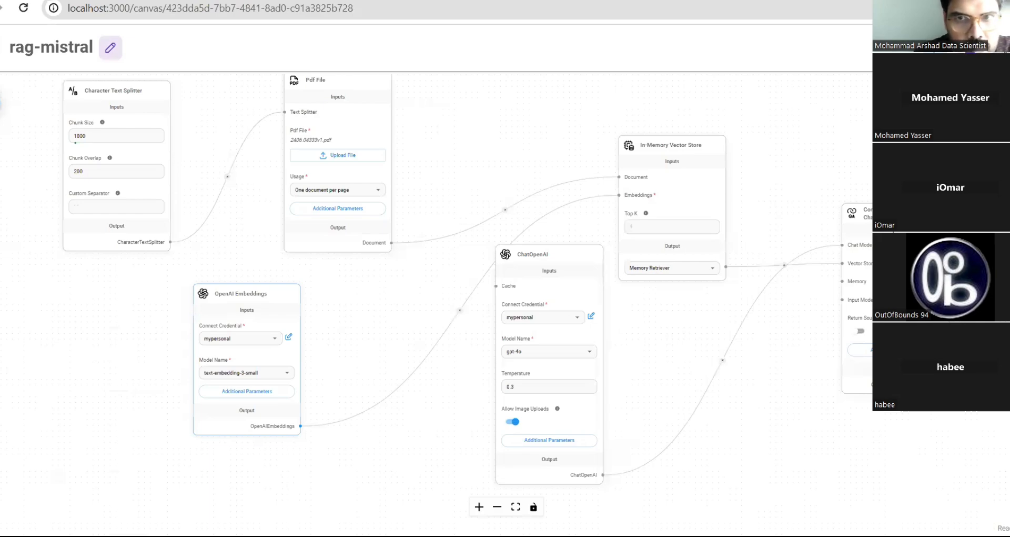
# - Open the expanded rag-mistral chat with an empty question box, then switch to the arXiv PDF
pyautogui.click(1006, 100)
pyautogui.click(922, 100)
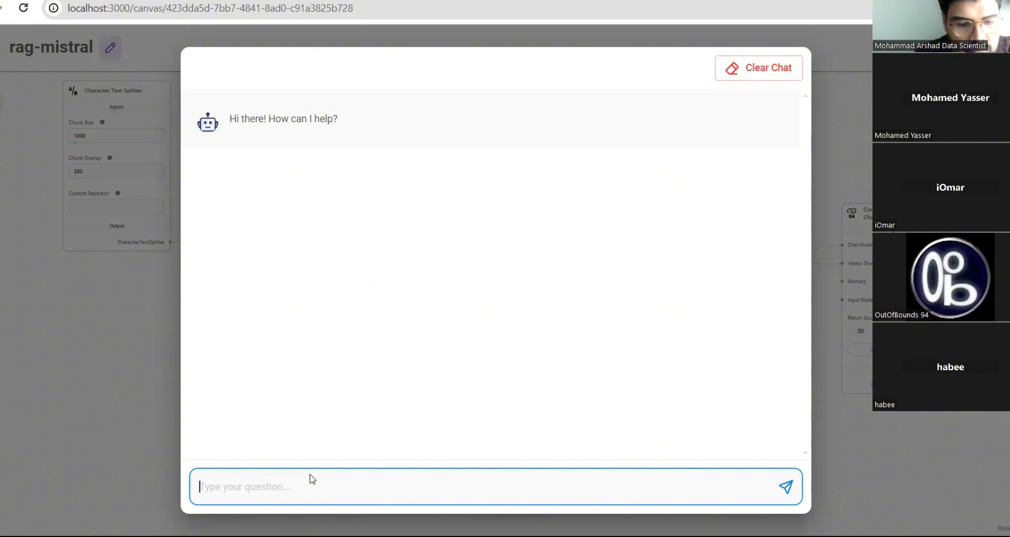
pyautogui.write('what is')
pyautogui.write('https://dashboard.cohere.com/')
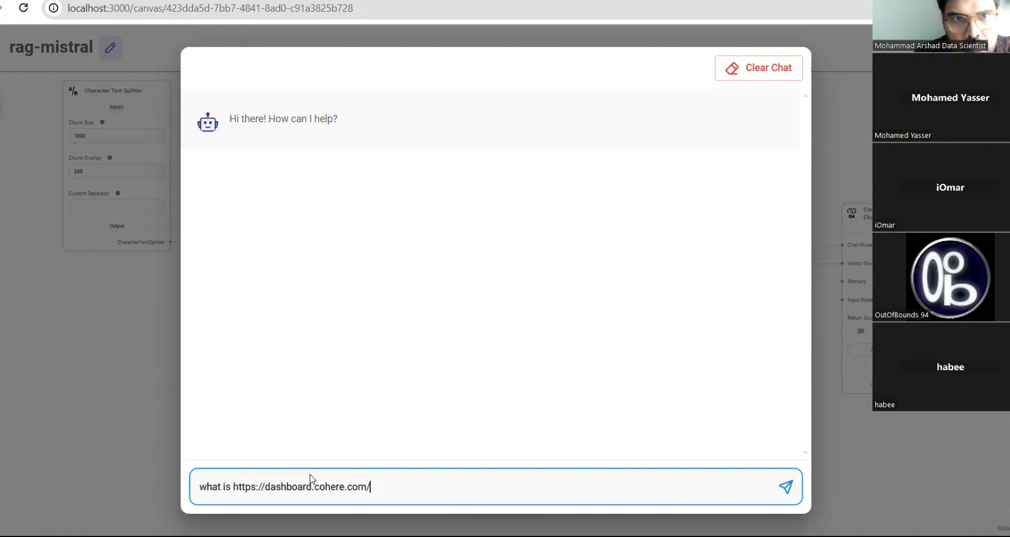
pyautogui.hotkey('ctrl', 'a')
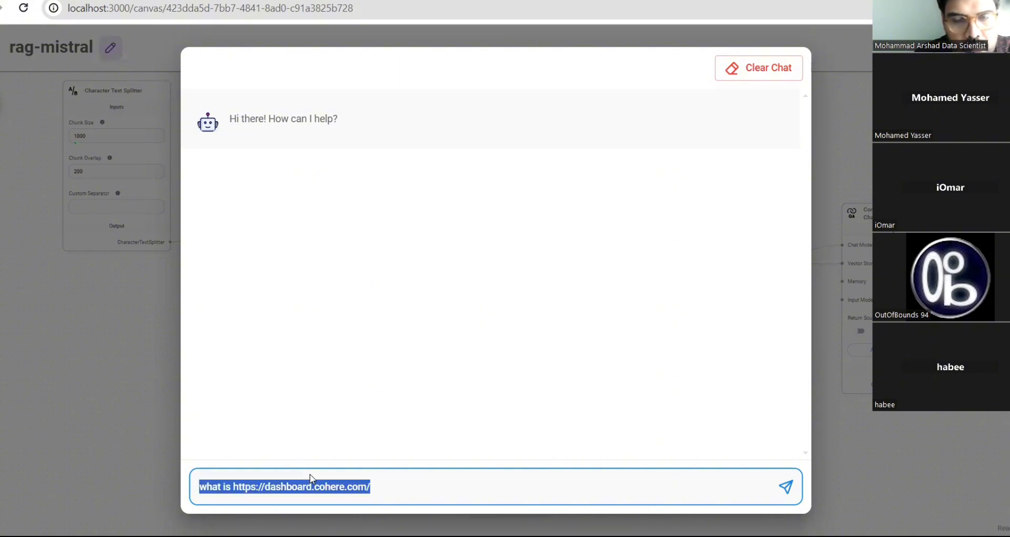
pyautogui.press('BackSpace')
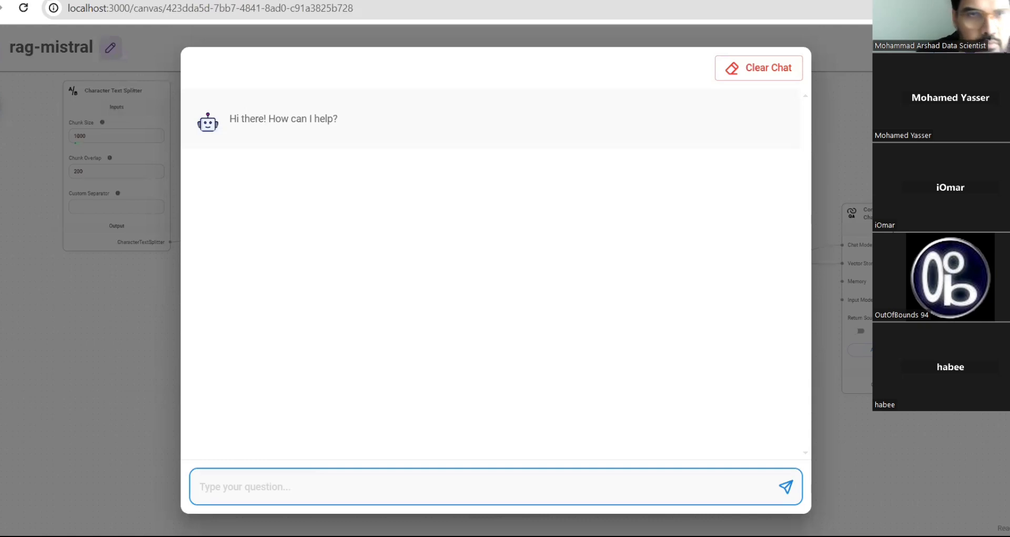
pyautogui.click(344, 1)
# - Scroll back to page 1 of the paper and select 'BitsFusion' in its title
pyautogui.scroll(7, 582, 348)
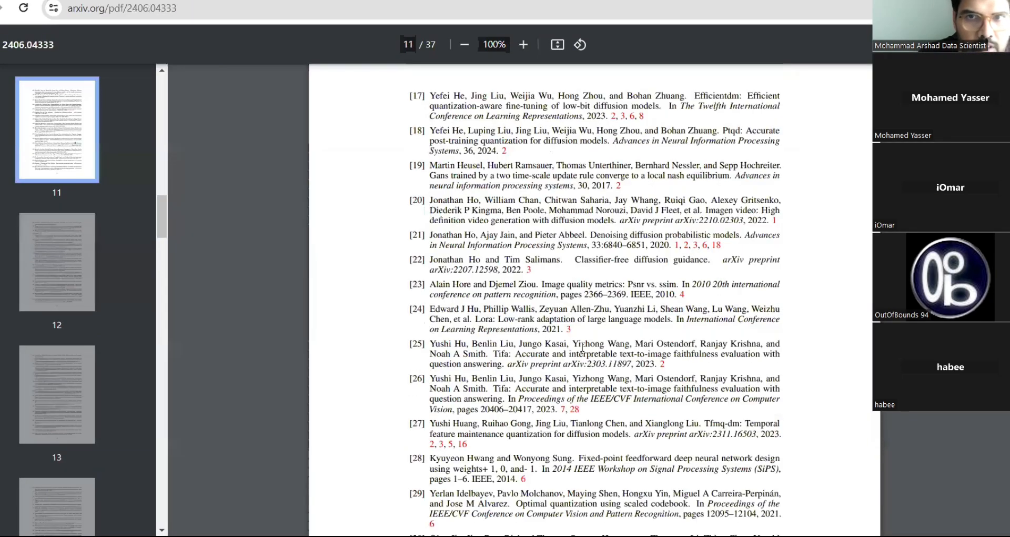
pyautogui.scroll(10, 582, 348)
pyautogui.scroll(20, 582, 346)
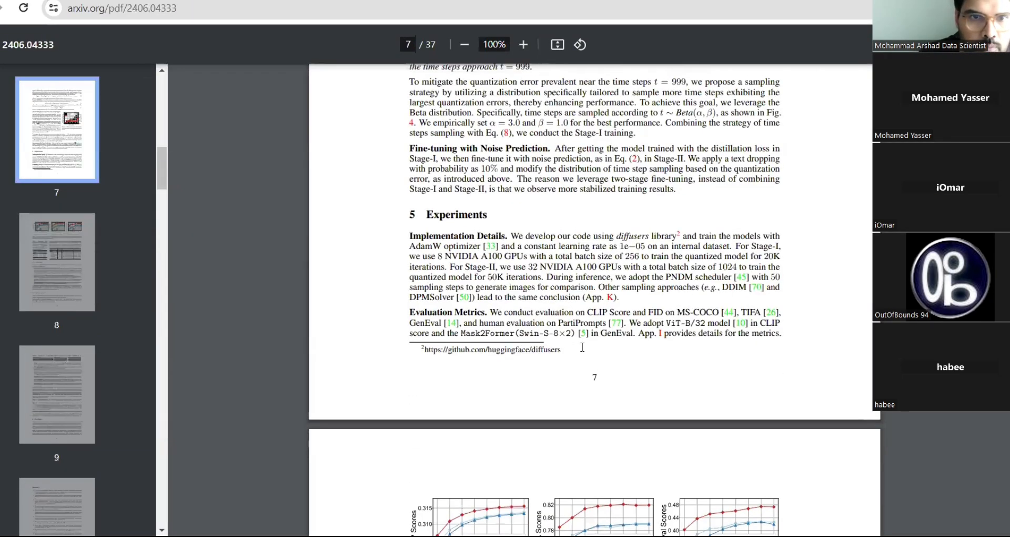
pyautogui.scroll(10, 582, 347)
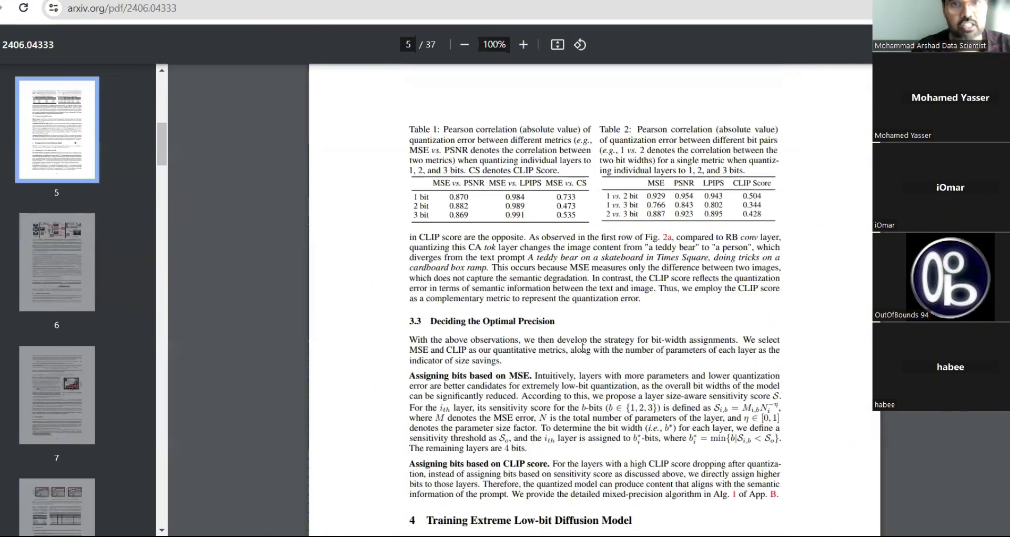
pyautogui.scroll(20, 582, 347)
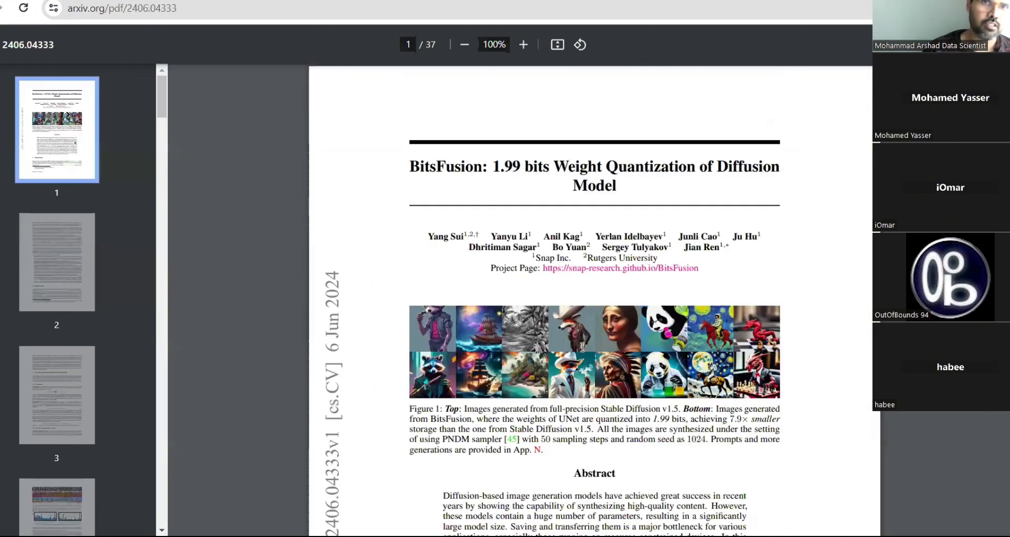
pyautogui.doubleClick(442, 167)
pyautogui.hotkey('ctrl', 'c')
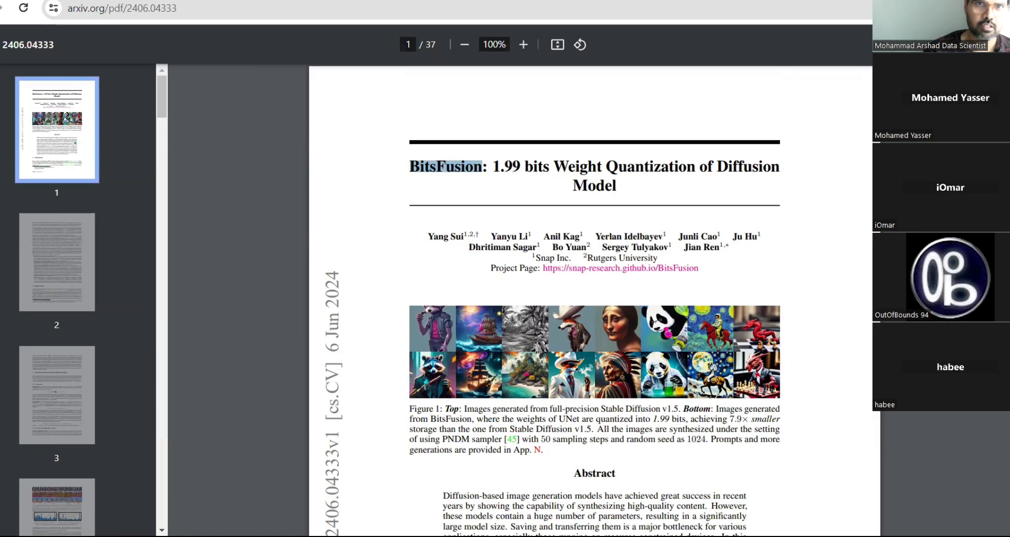
# - Back in the Flowise chat, send the question 'what is BitsFusion'
pyautogui.click(132, 1)
pyautogui.write('wha')
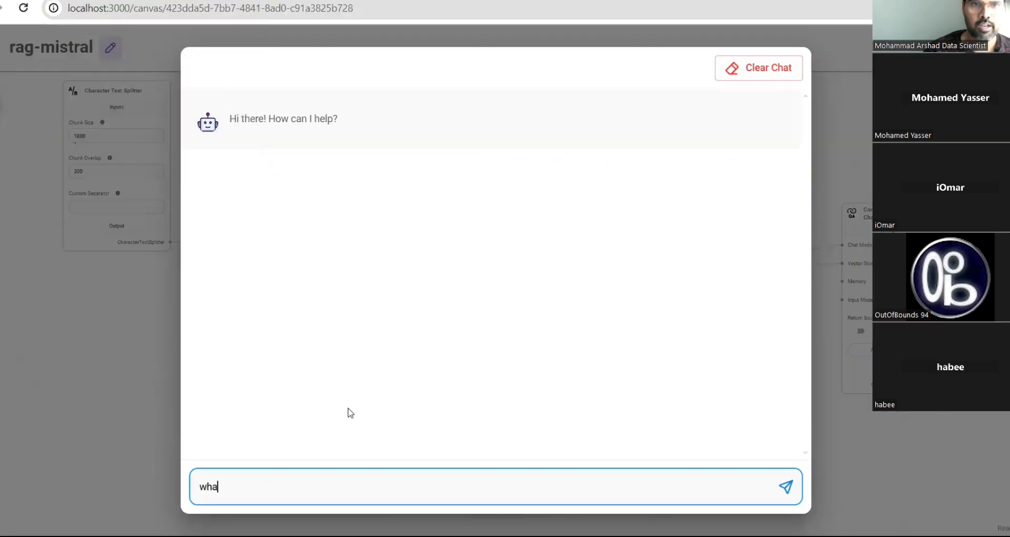
pyautogui.write('t is')
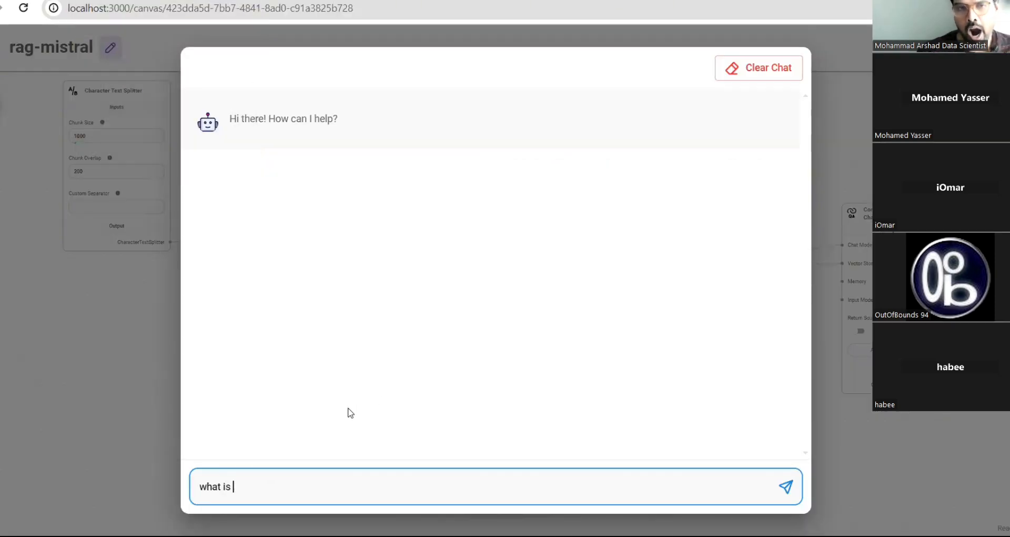
pyautogui.hotkey('ctrl', 'v')
pyautogui.press('Return')
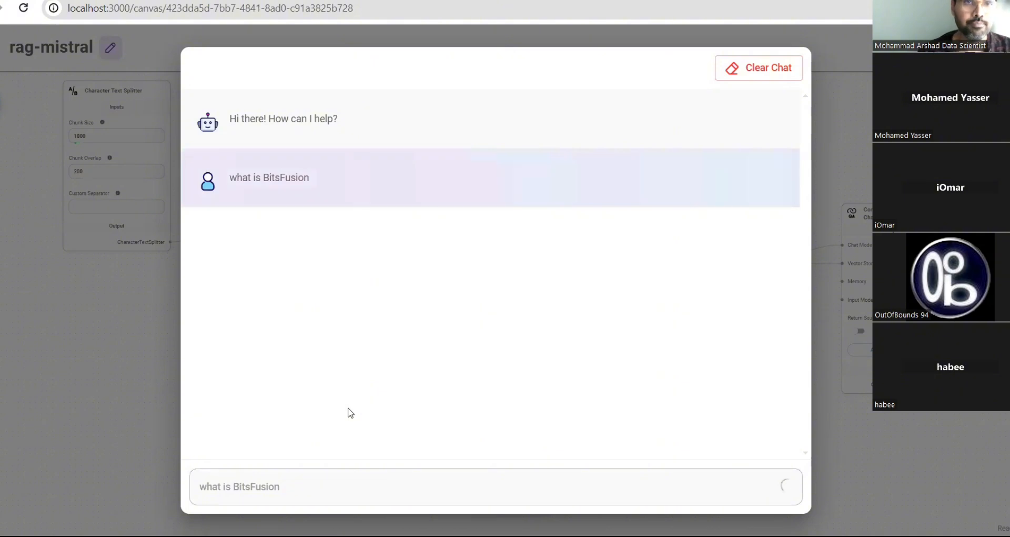
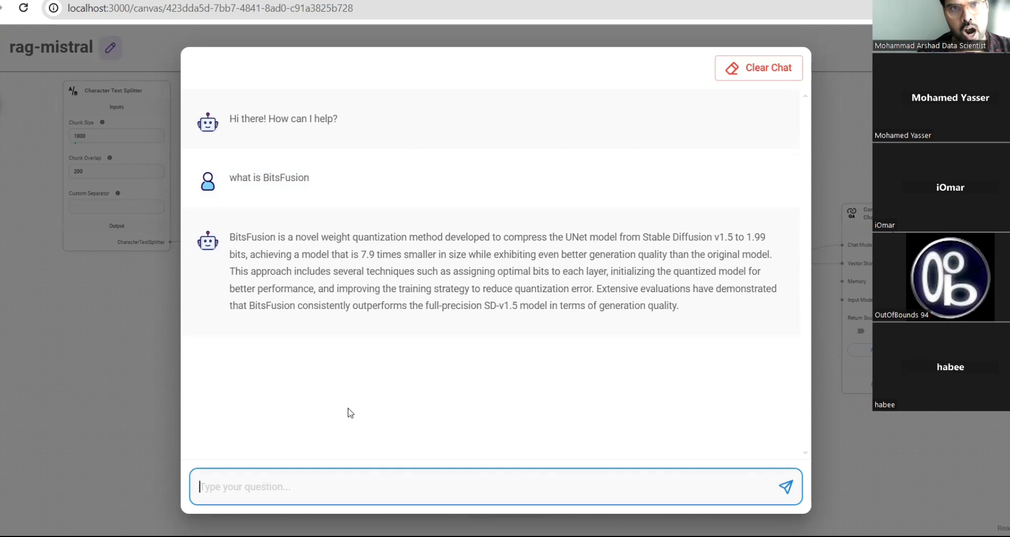
# - Switch to the BitsFusion arXiv paper (2406.04333) in the PDF tab
pyautogui.click(211, 1)
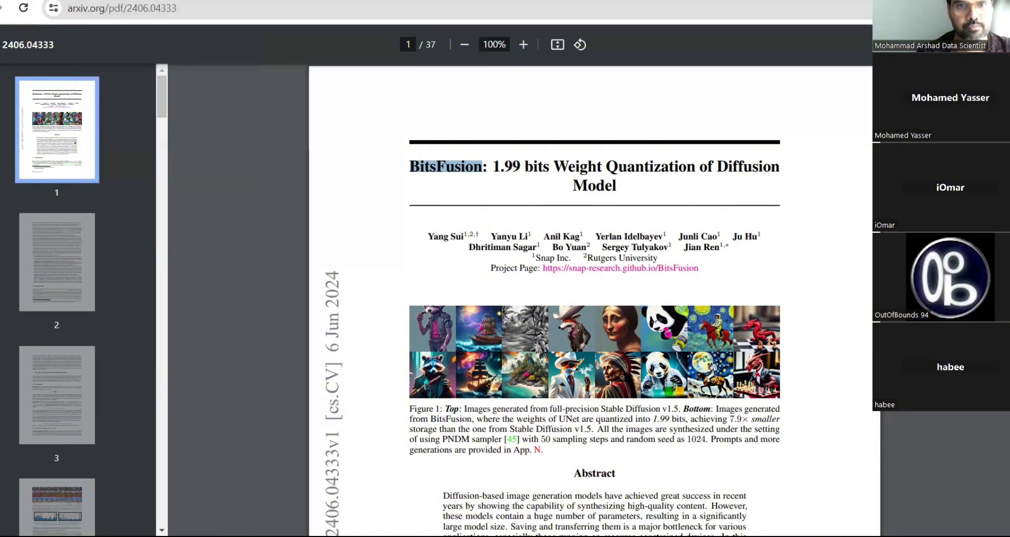
# - Scroll the paper to page 4, select the 'Measuring Quantization Errors' heading, and return to the chat
pyautogui.click(236, 1)
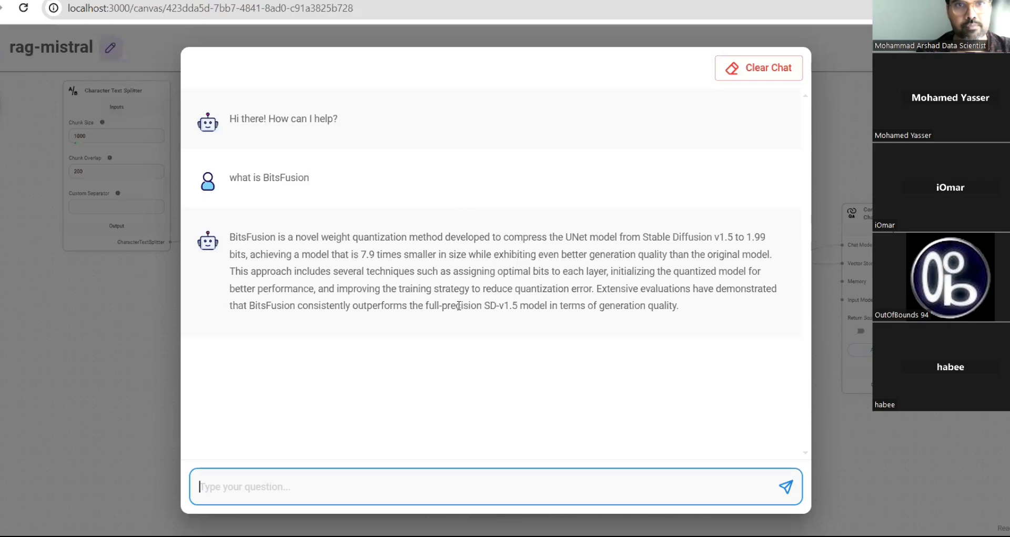
pyautogui.click(415, 1)
pyautogui.scroll(-3, 535, 334)
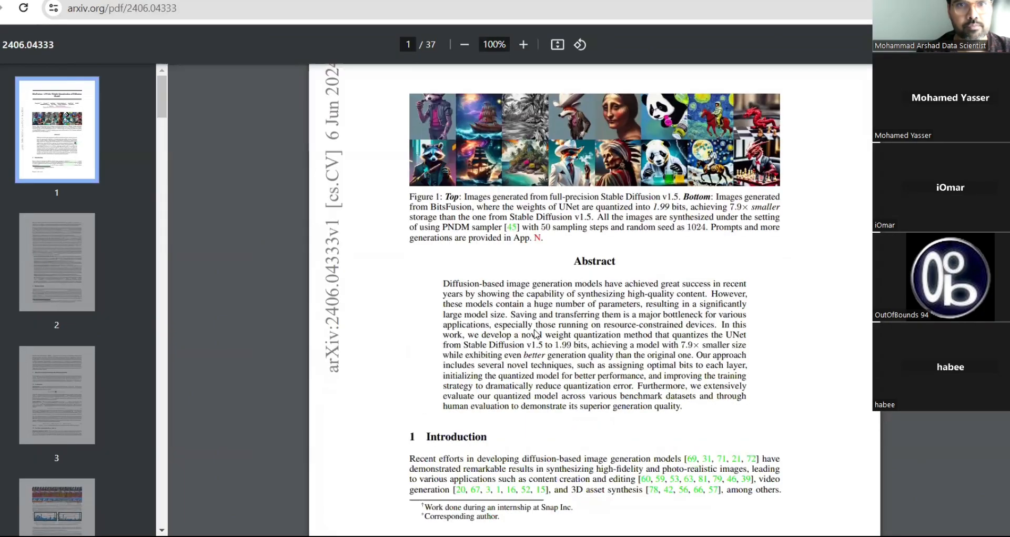
pyautogui.scroll(-20, 535, 333)
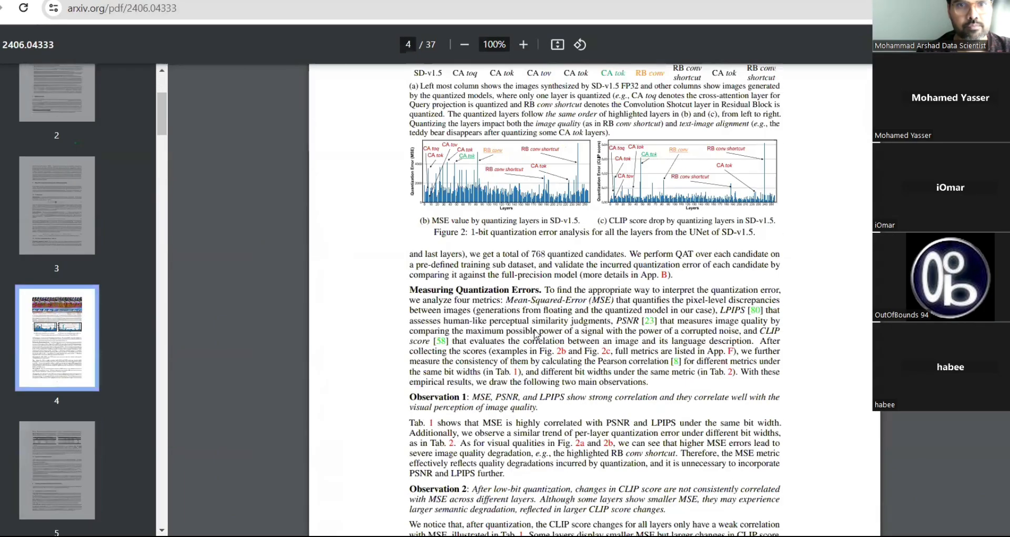
pyautogui.scroll(1, 535, 333)
pyautogui.scroll(-1, 535, 334)
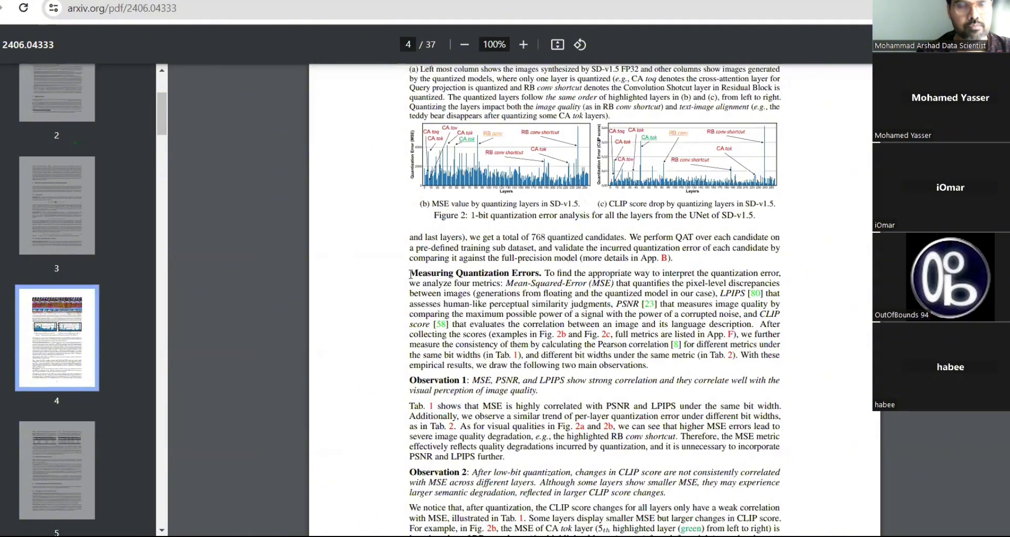
pyautogui.moveTo(410, 274); pyautogui.dragTo(540, 273)
pyautogui.hotkey('ctrl', 'c')
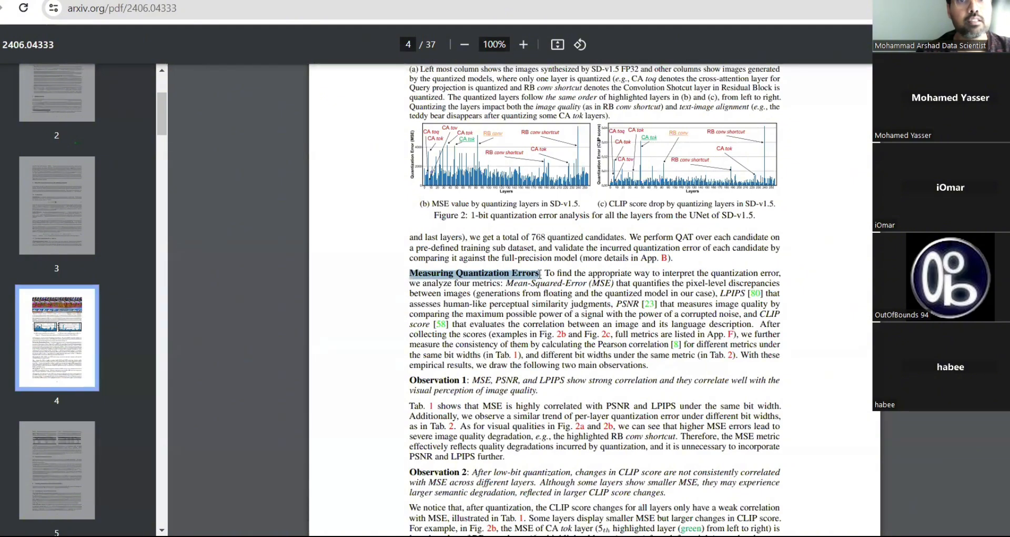
pyautogui.click(337, 0)
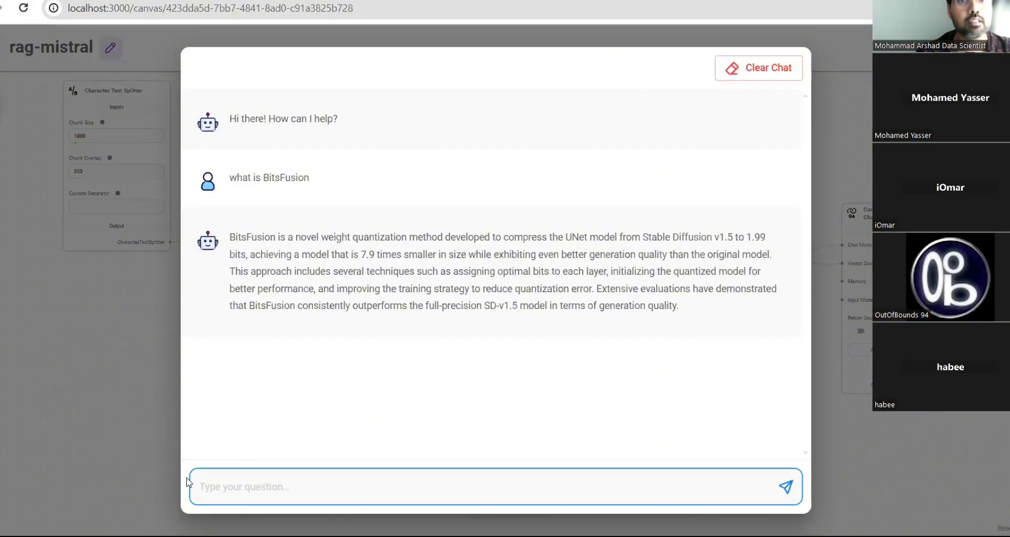
# - Ask the chatbot 'what is Measuring Quantization Errors', then switch back to the paper
pyautogui.write('what is')
pyautogui.hotkey('ctrl', 'v')
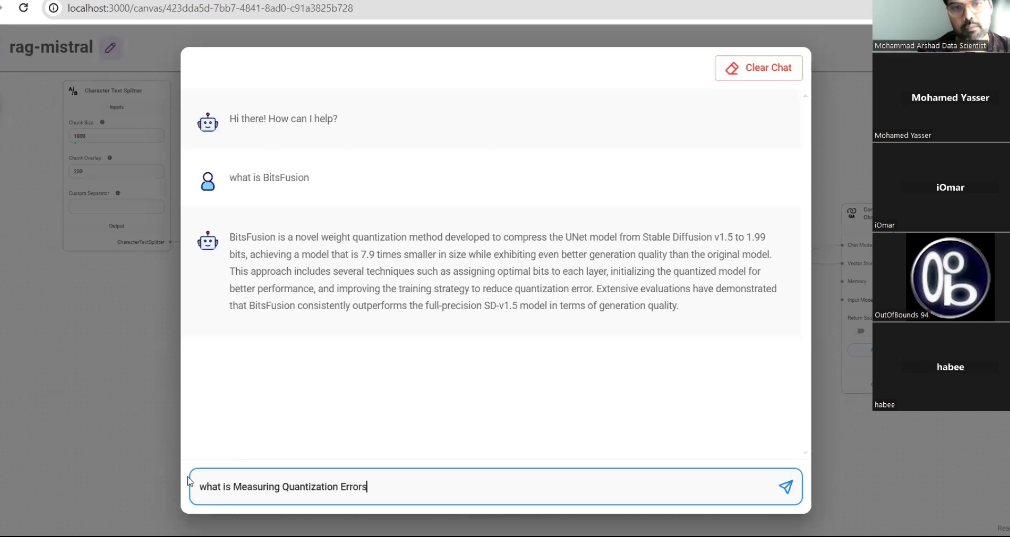
pyautogui.press('Return')
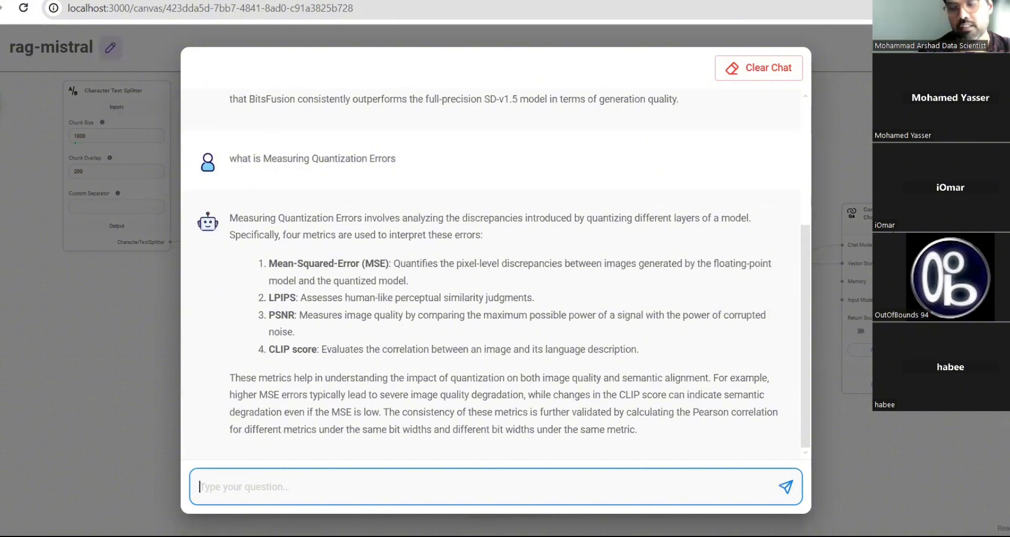
pyautogui.hotkey('alt', 'Tab')
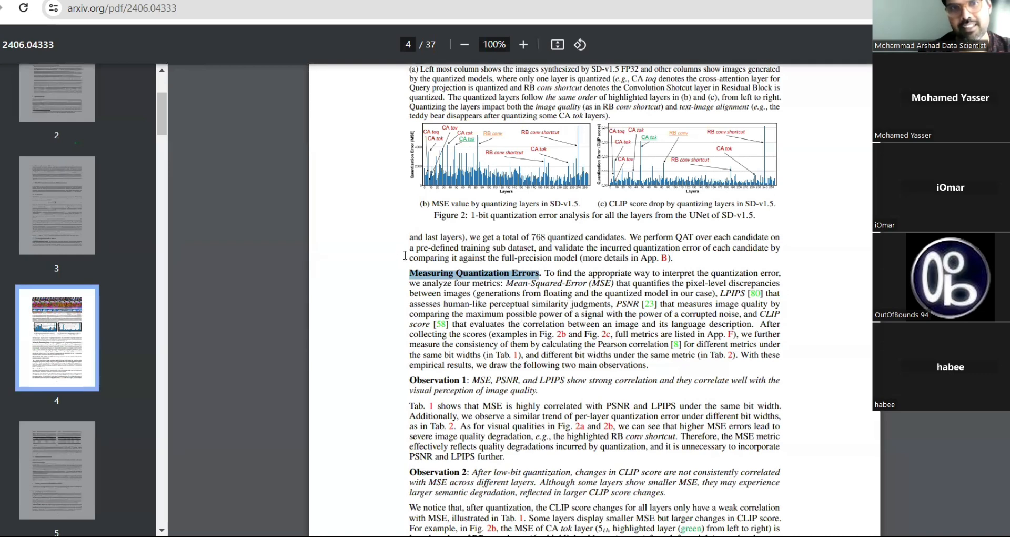
# - Browse pages 1–4 and select 'mixed-precision strategy' in Section 3 on page 3, then return to the chat
pyautogui.scroll(-3, 501, 351)
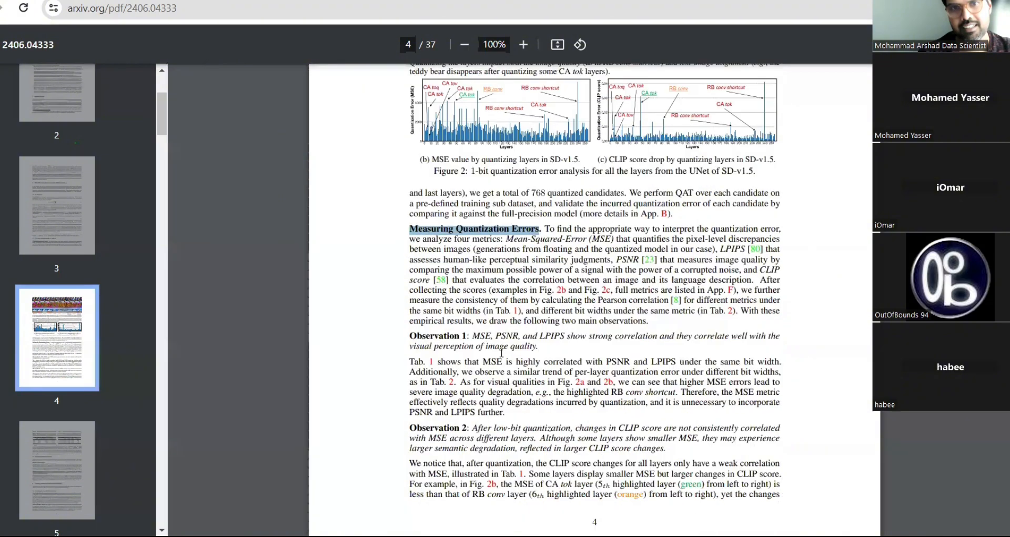
pyautogui.scroll(10, 501, 351)
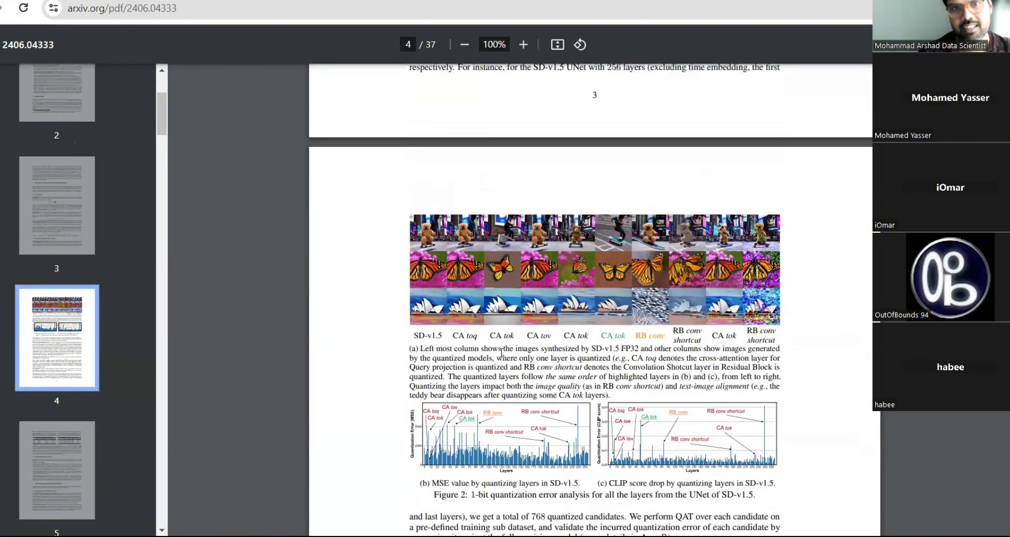
pyautogui.scroll(8, 501, 352)
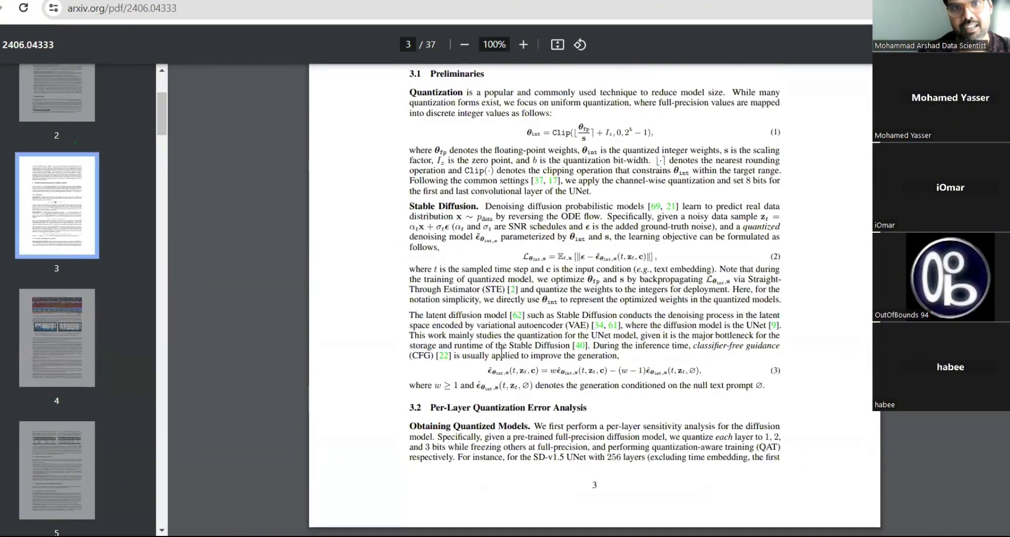
pyautogui.scroll(1, 501, 352)
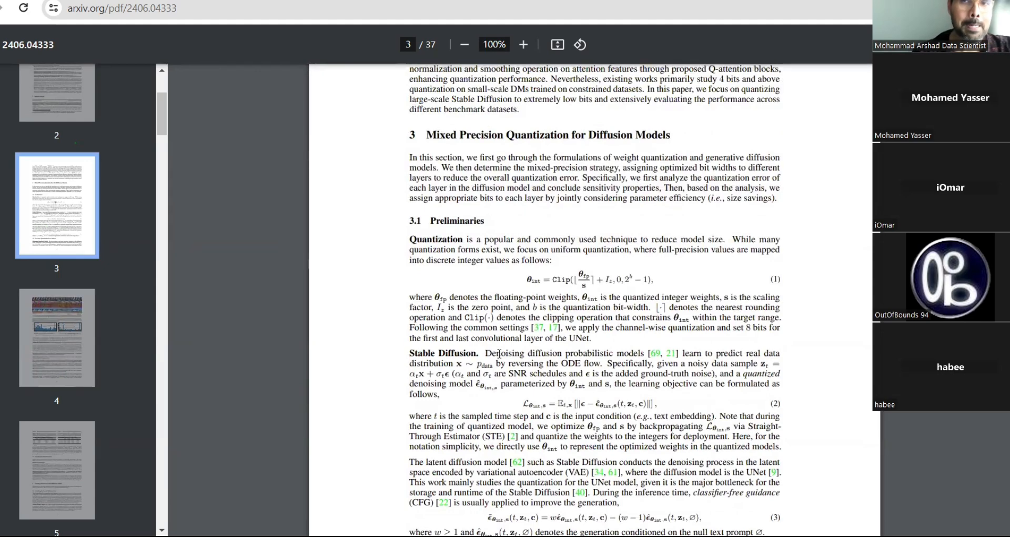
pyautogui.scroll(2, 562, 330)
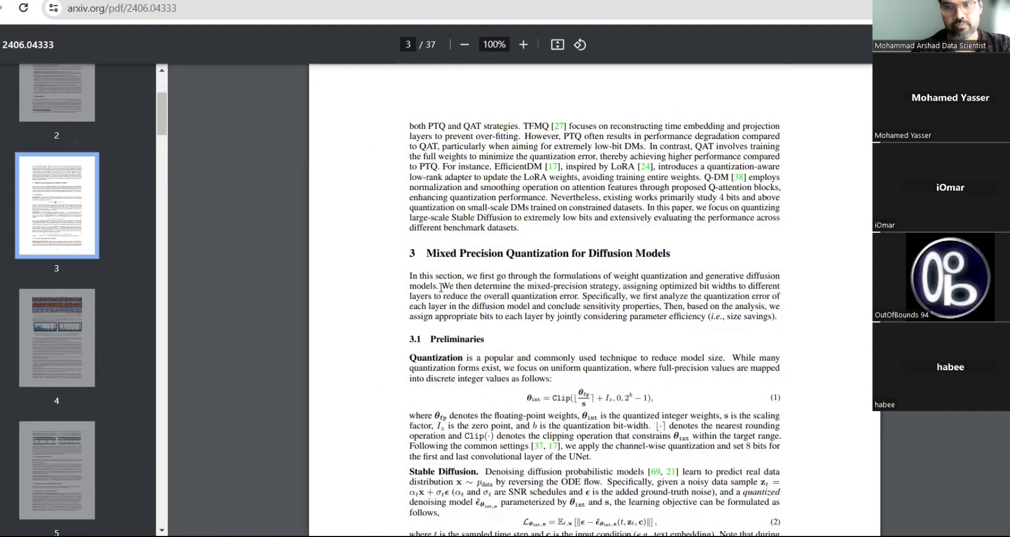
pyautogui.scroll(6, 443, 285)
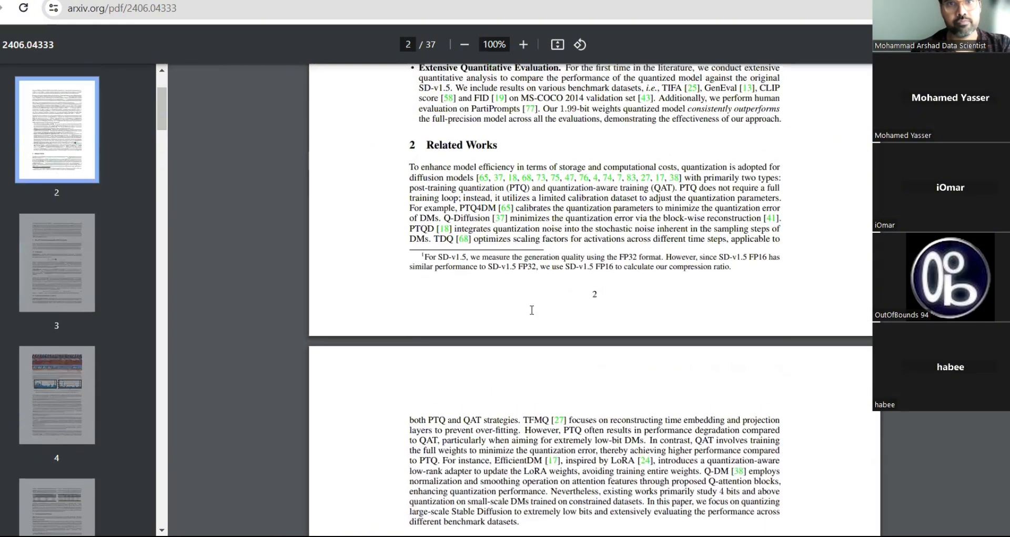
pyautogui.scroll(5, 531, 310)
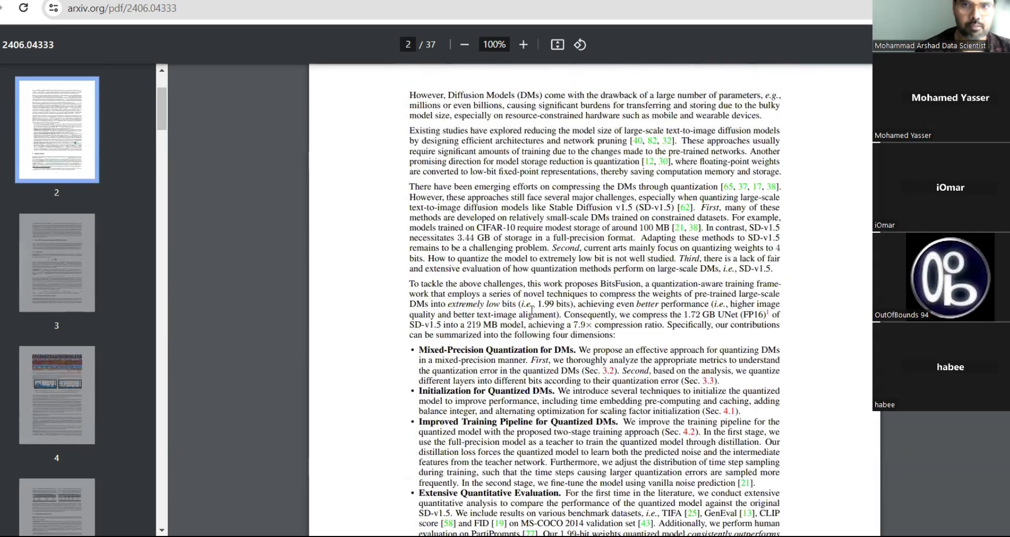
pyautogui.scroll(-4, 531, 309)
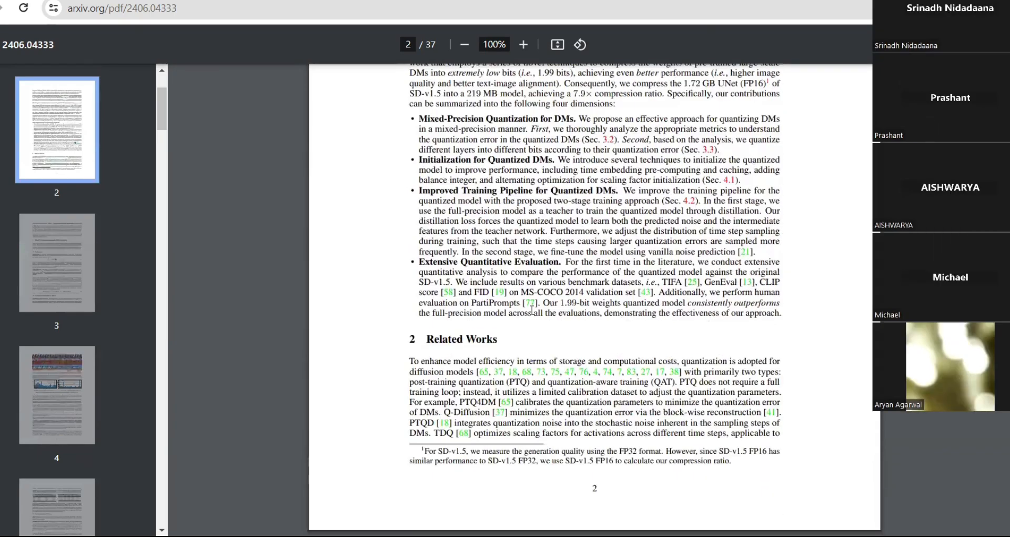
pyautogui.scroll(-3, 531, 309)
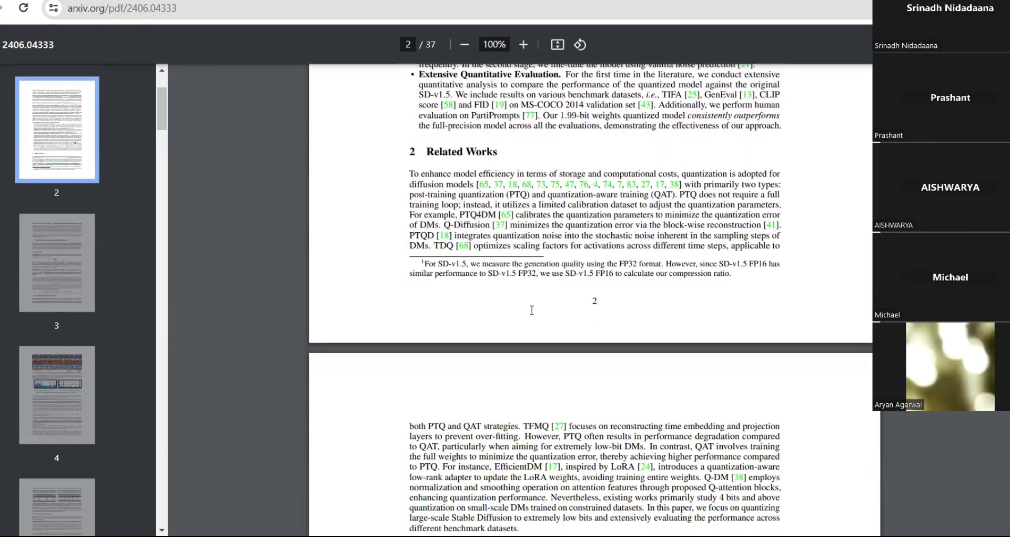
pyautogui.scroll(10, 532, 310)
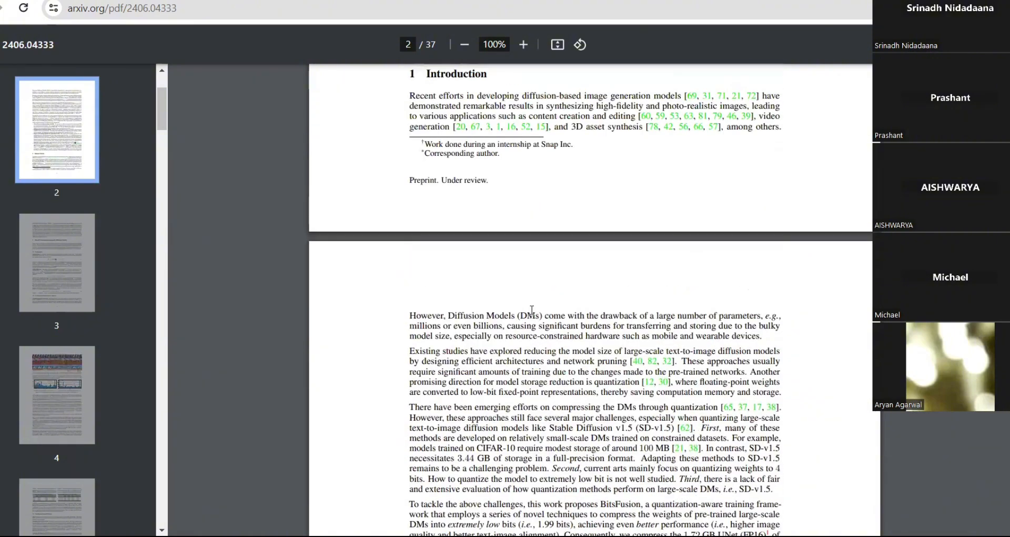
pyautogui.scroll(4, 532, 310)
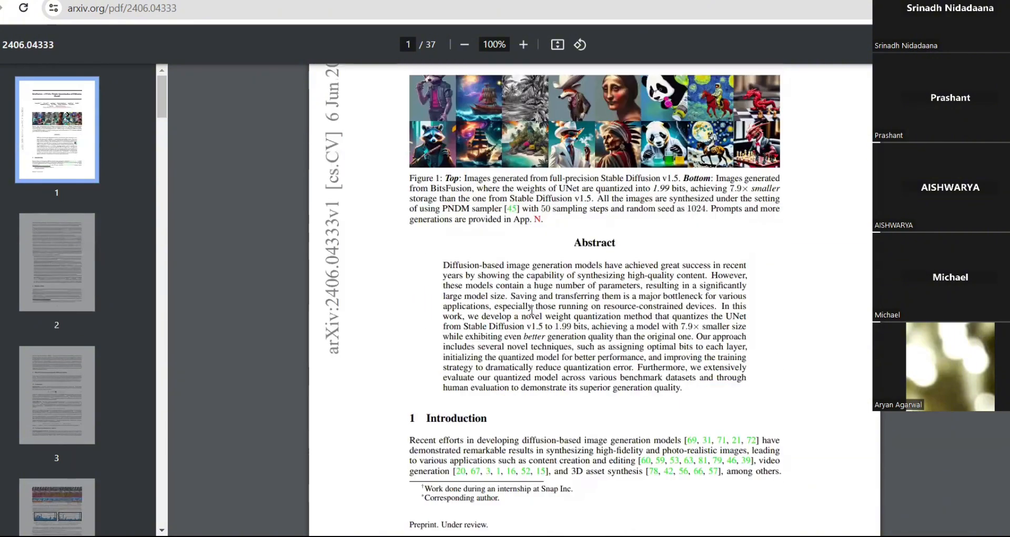
pyautogui.scroll(-20, 532, 310)
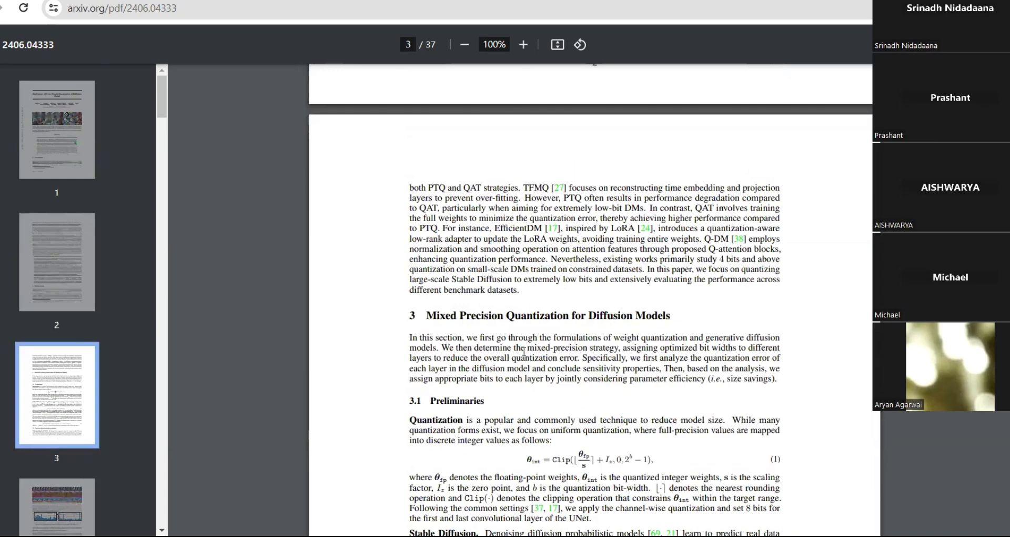
pyautogui.moveTo(520, 348); pyautogui.dragTo(619, 349)
pyautogui.hotkey('ctrl', 'c')
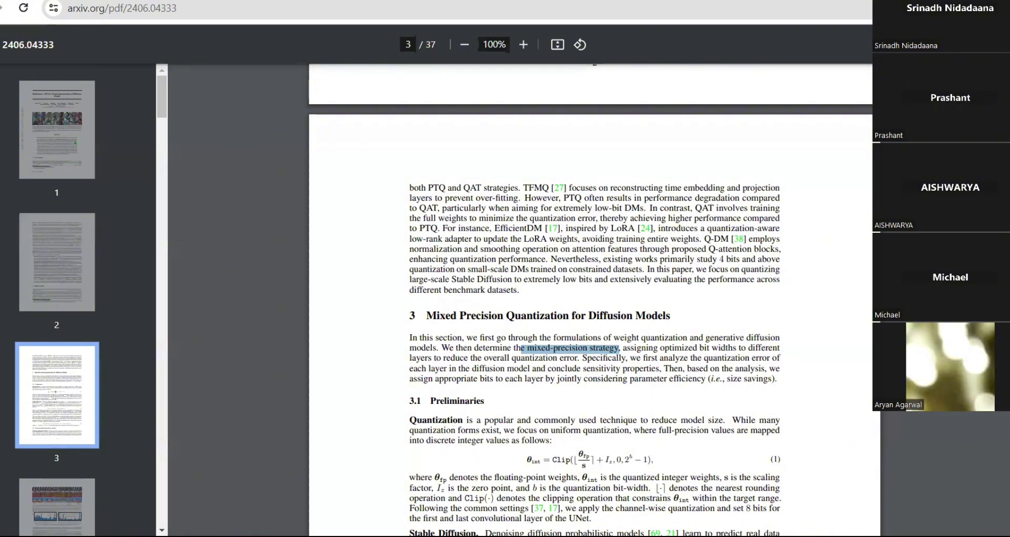
pyautogui.click(226, 1)
# - Ask 'what kind of mixed-precision strategy use' and get the five-step bit-width allocation answer
pyautogui.write('what ')
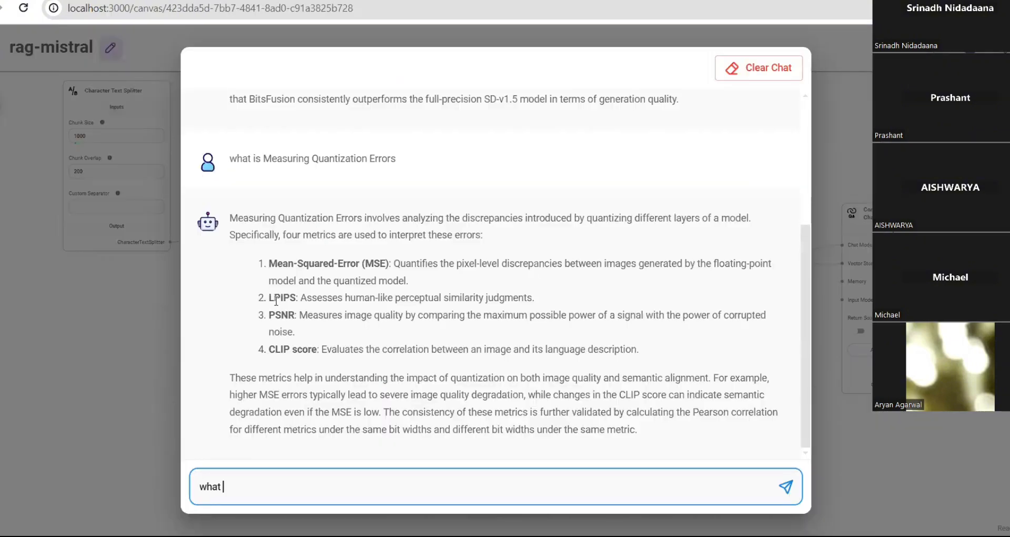
pyautogui.write('kind of')
pyautogui.hotkey('ctrl', 'v')
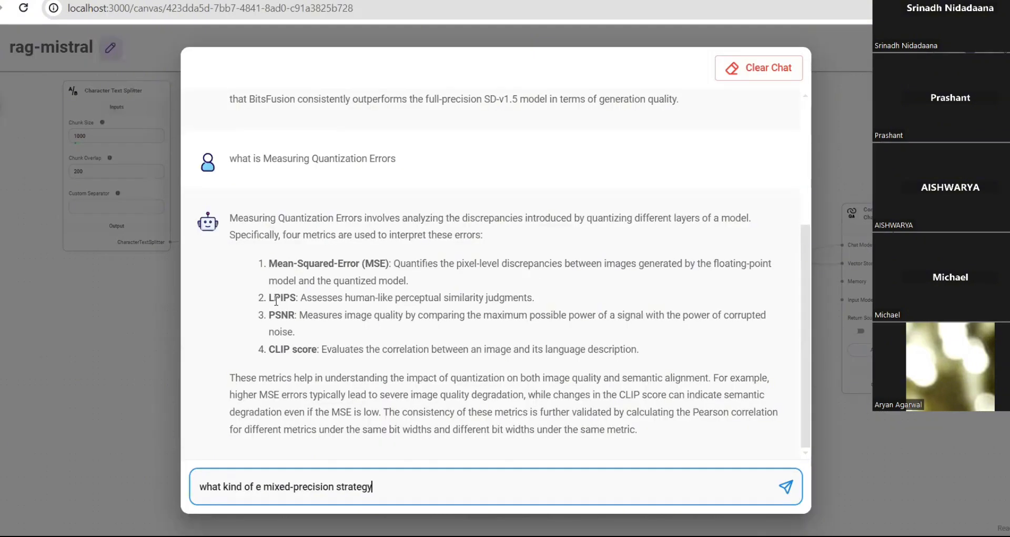
pyautogui.hotkey('ctrl', 'Left')
pyautogui.hotkey('ctrl', 'Left')
pyautogui.hotkey('ctrl', 'Left')
pyautogui.press('BackSpace')
pyautogui.press('BackSpace')
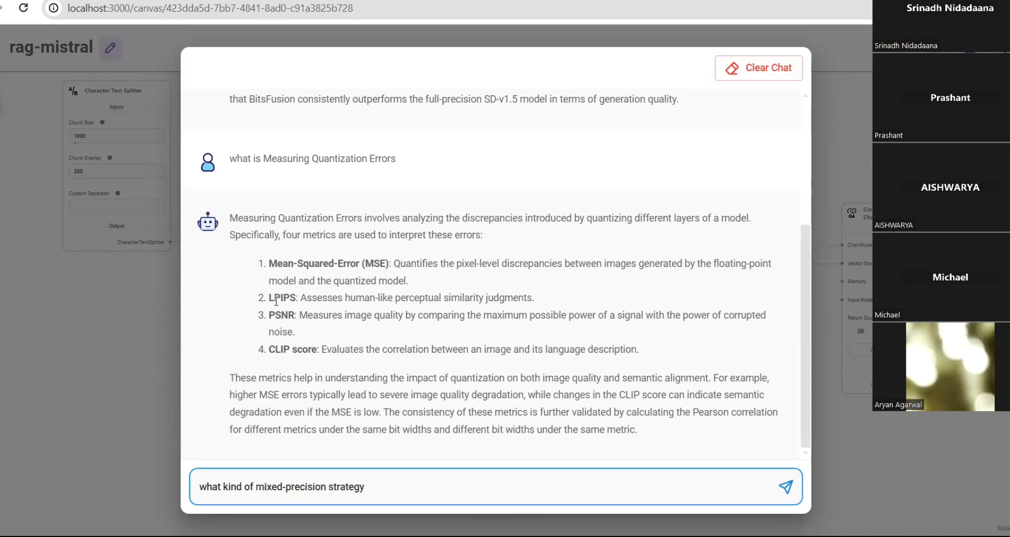
pyautogui.press('End')
pyautogui.write('use')
pyautogui.press('Return')
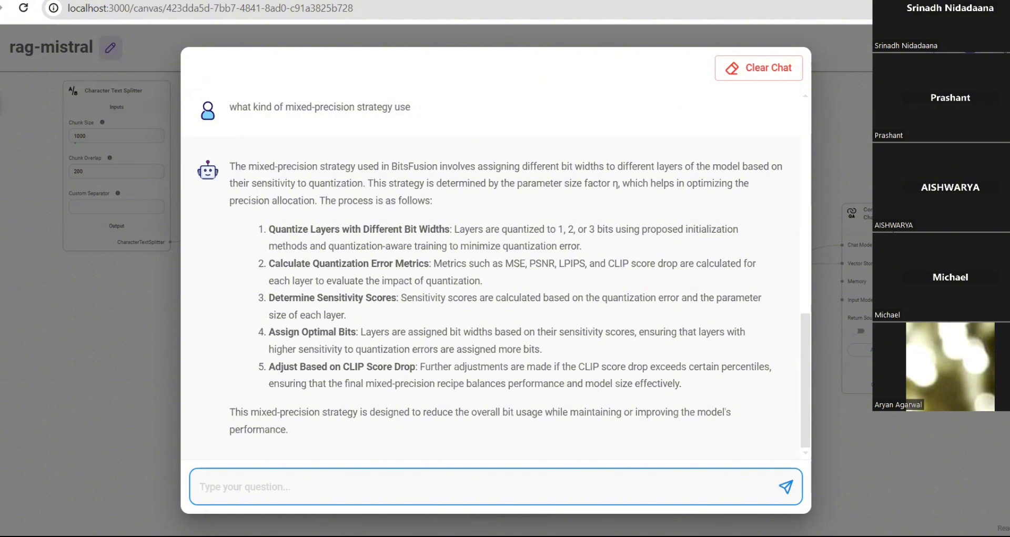
pyautogui.click(449, 409)
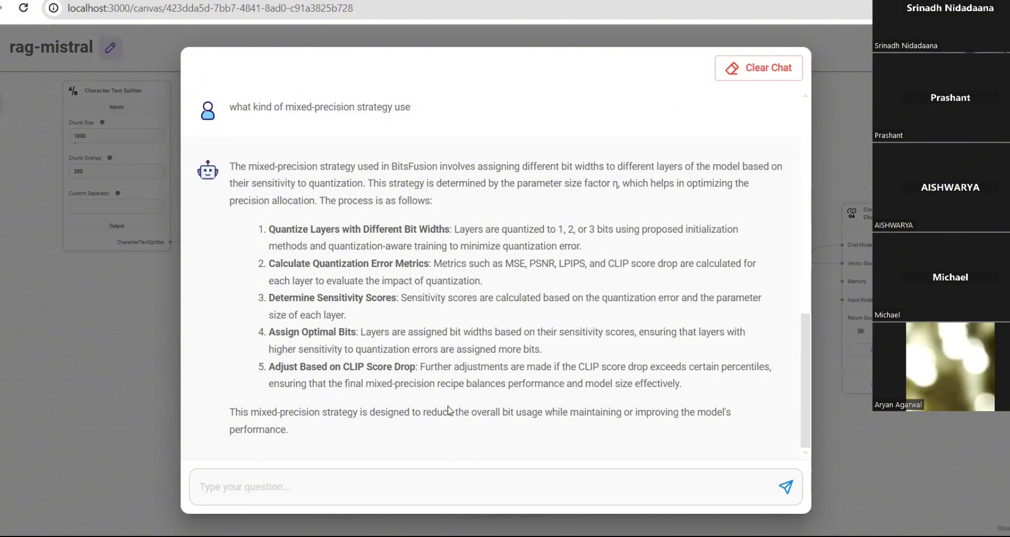
# - Ask the chatbot to explain BitsFusion simply for a non-technical user
pyautogui.click(299, 493)
pyautogui.write('explain Bitsfusion in a simple manner if the user is from a non-technical background?')
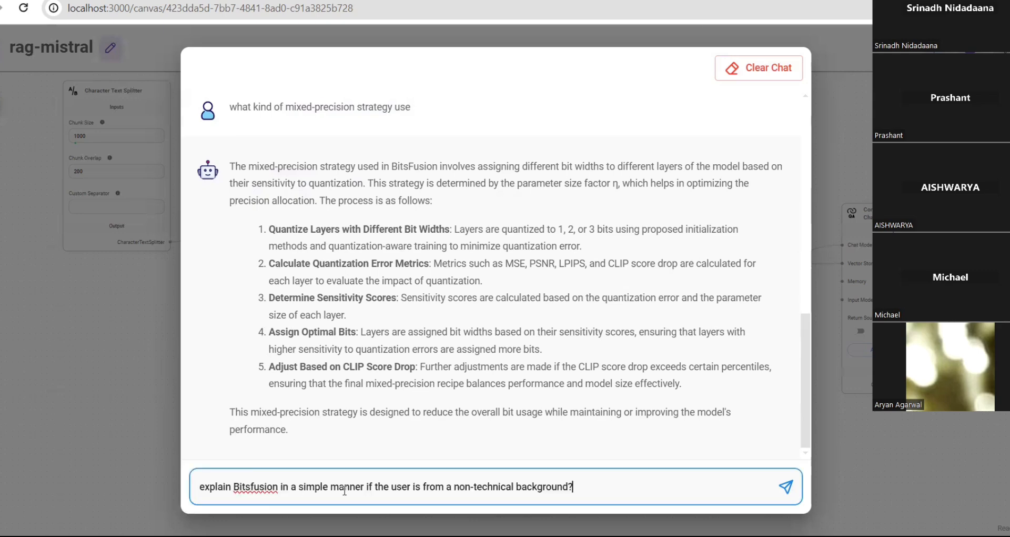
pyautogui.click(686, 213)
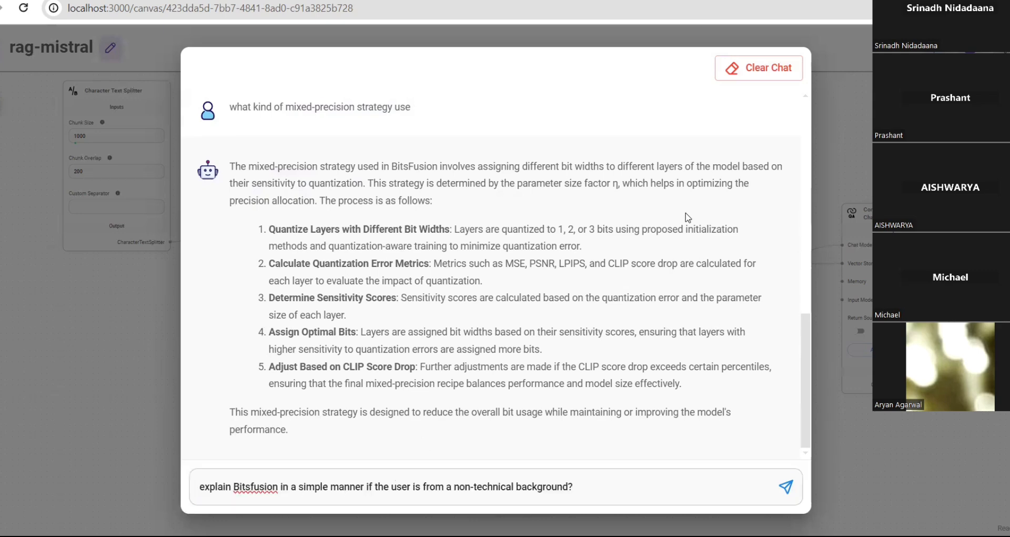
pyautogui.click(608, 484)
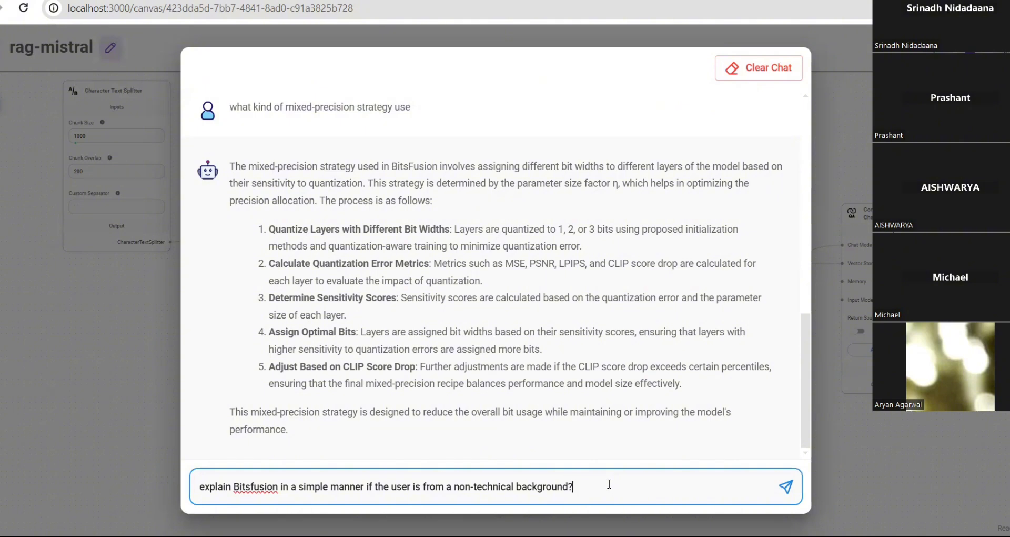
pyautogui.press('Return')
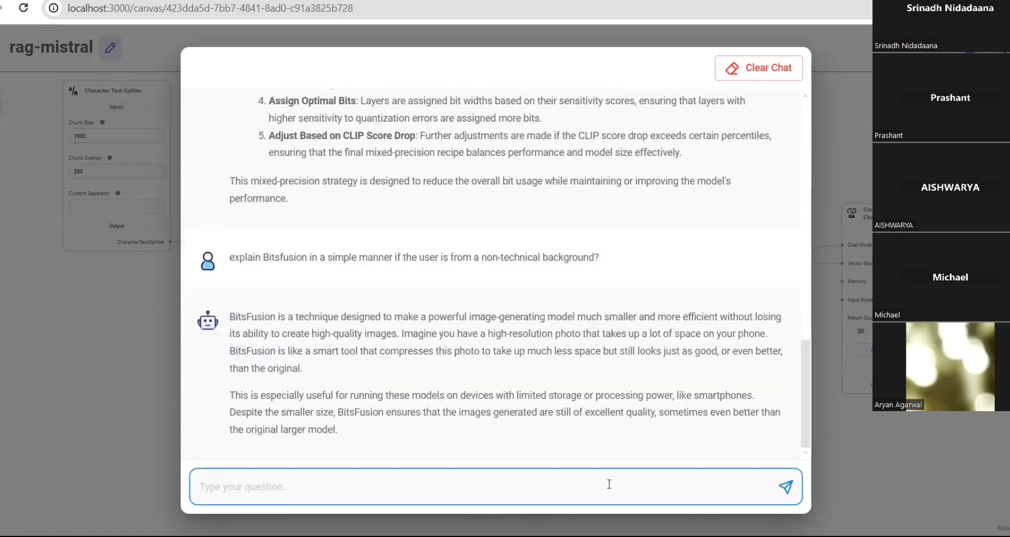
# - Re-ask the same question at a sixth-grade level, then close the chat
pyautogui.press('Up')
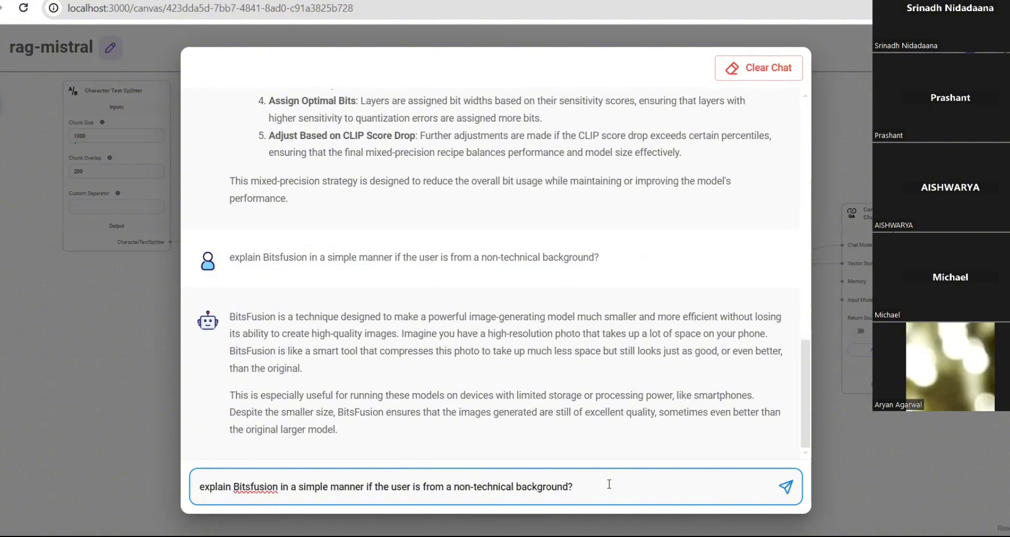
pyautogui.press('BackSpace')
pyautogui.press('BackSpace')
pyautogui.press('BackSpace')
pyautogui.press('BackSpace')
pyautogui.press('BackSpace')
pyautogui.press('BackSpace')
pyautogui.press('BackSpace')
pyautogui.press('BackSpace')
pyautogui.press('BackSpace')
pyautogui.press('BackSpace')
pyautogui.press('BackSpace')
pyautogui.press('BackSpace')
pyautogui.press('BackSpace')
pyautogui.press('BackSpace')
pyautogui.press('BackSpace')
pyautogui.press('BackSpace')
pyautogui.press('BackSpace')
pyautogui.press('BackSpace')
pyautogui.press('BackSpace')
pyautogui.press('BackSpace')
pyautogui.press('BackSpace')
pyautogui.press('BackSpace')
pyautogui.press('BackSpace')
pyautogui.press('BackSpace')
pyautogui.press('BackSpace')
pyautogui.press('BackSpace')
pyautogui.press('BackSpace')
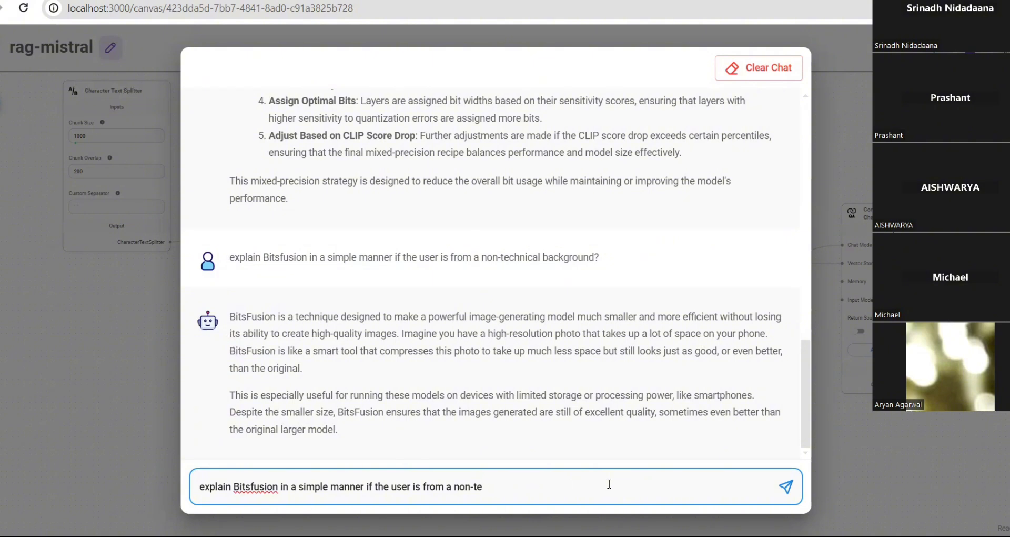
pyautogui.press('BackSpace')
pyautogui.press('BackSpace')
pyautogui.press('BackSpace')
pyautogui.press('BackSpace')
pyautogui.write('sixth grade')
pyautogui.press('Return')
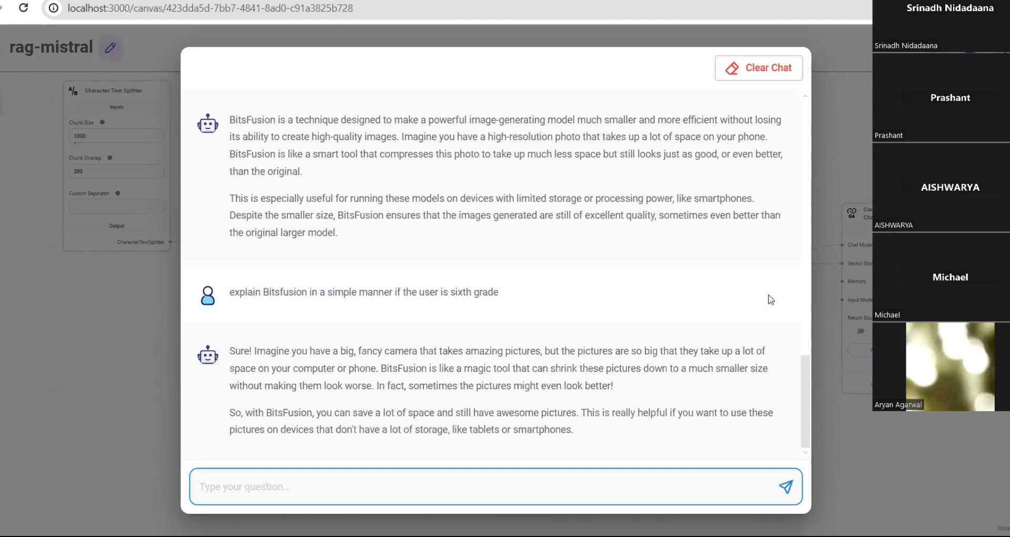
pyautogui.click(865, 130)
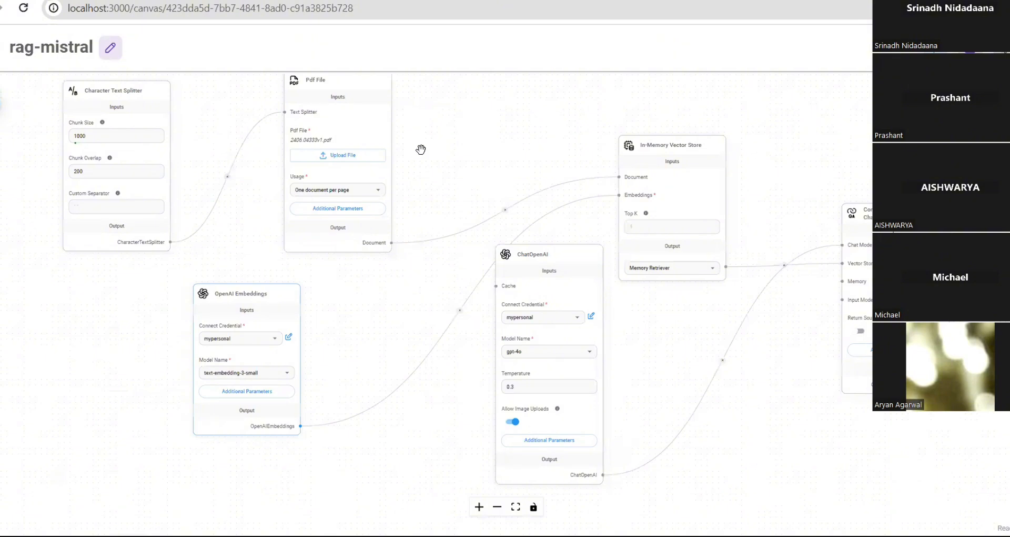
# - Open the node catalogue, collapse Embeddings and expand Document Loaders
pyautogui.scroll(1, 421, 150)
pyautogui.scroll(2, 420, 151)
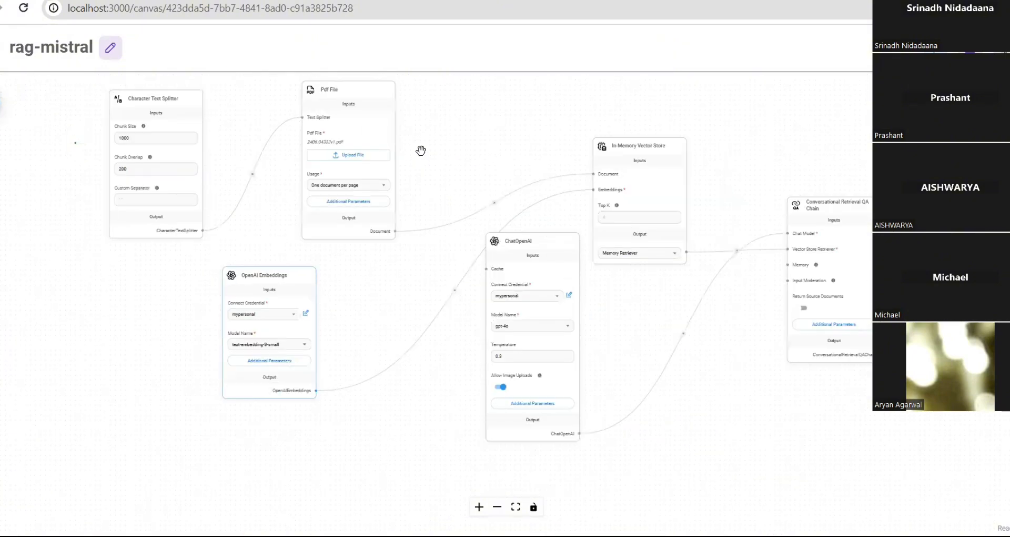
pyautogui.scroll(2, 421, 151)
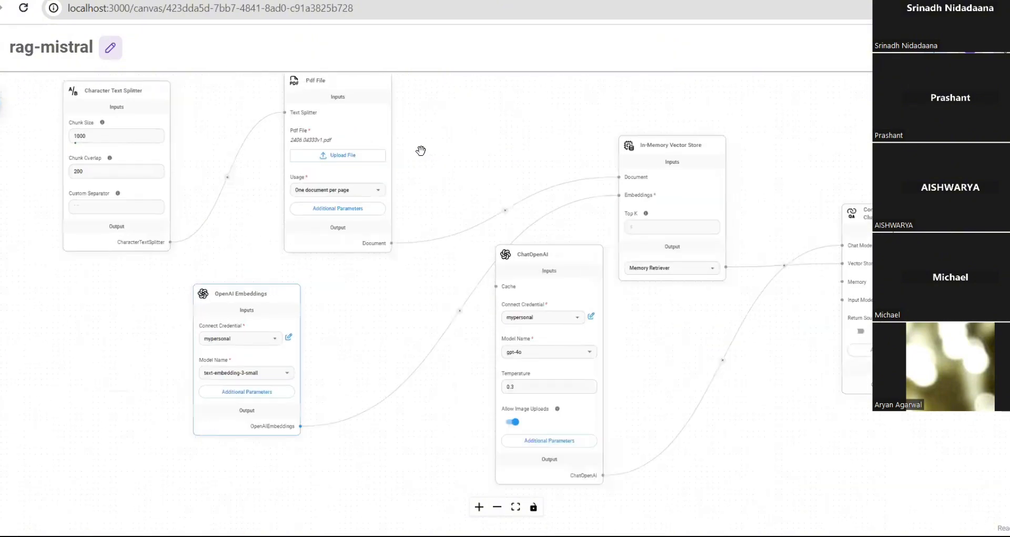
pyautogui.scroll(-3, 421, 150)
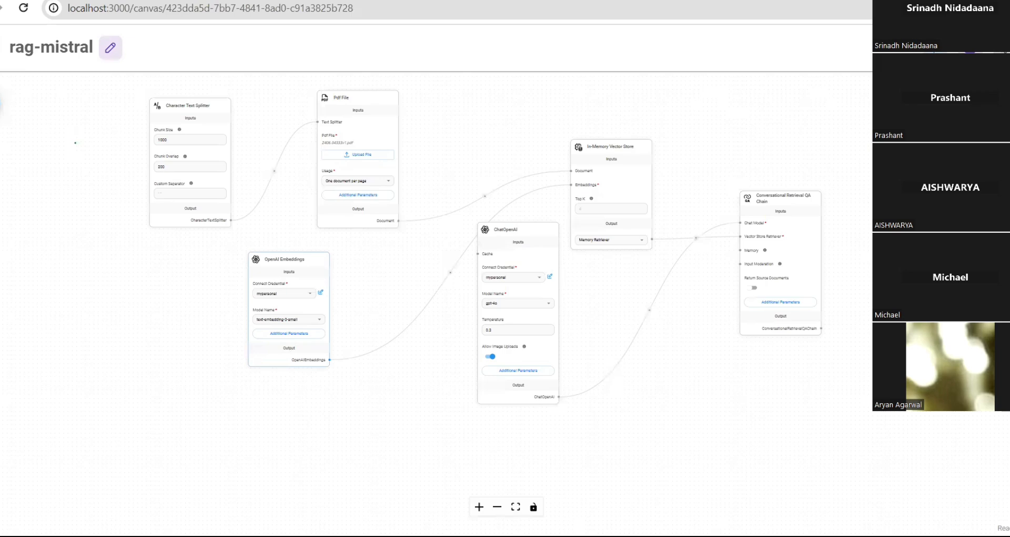
pyautogui.click(4, 105)
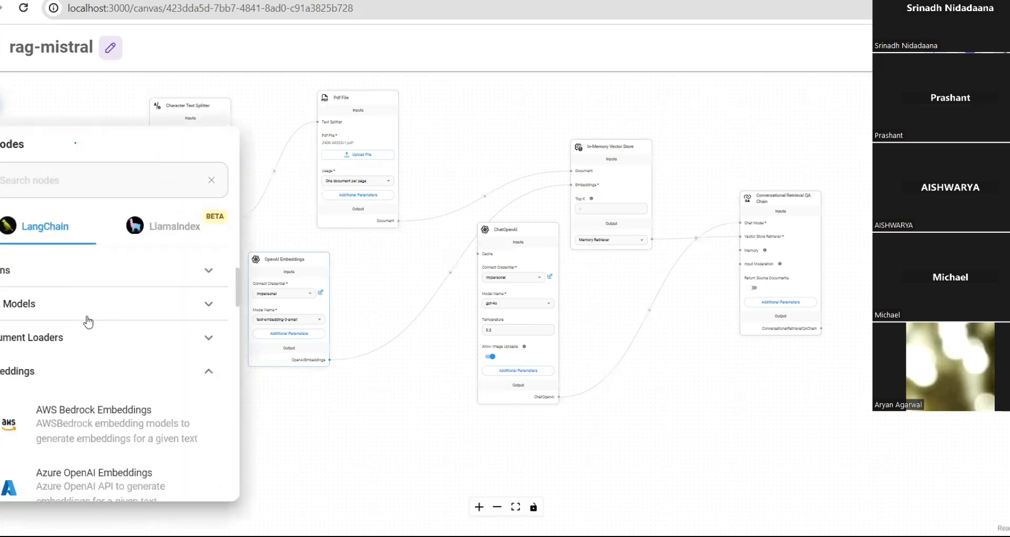
pyautogui.click(37, 372)
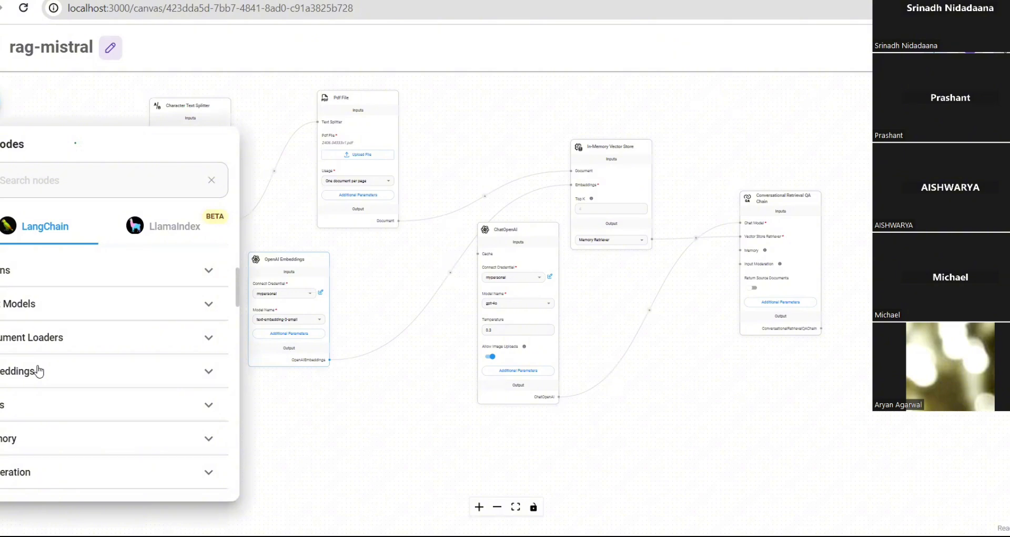
pyautogui.click(78, 354)
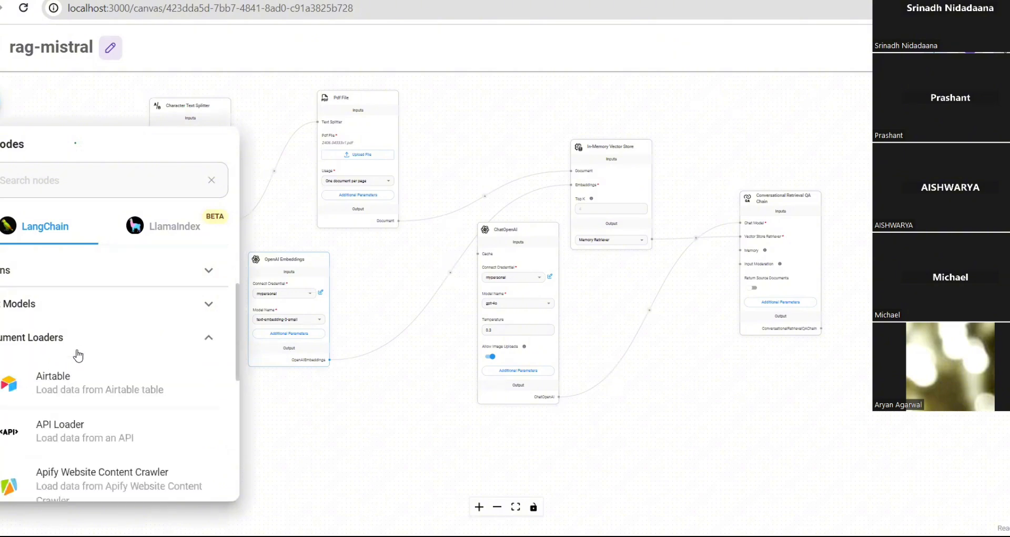
# - Scroll the Document Loaders list to locate Cheerio Web Scraper
pyautogui.scroll(-8, 131, 421)
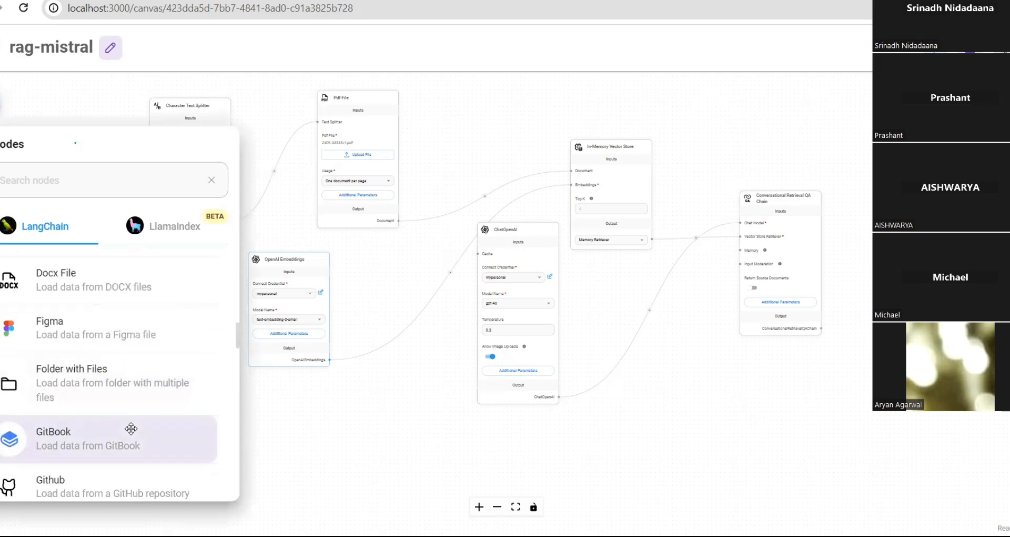
pyautogui.scroll(-12, 131, 429)
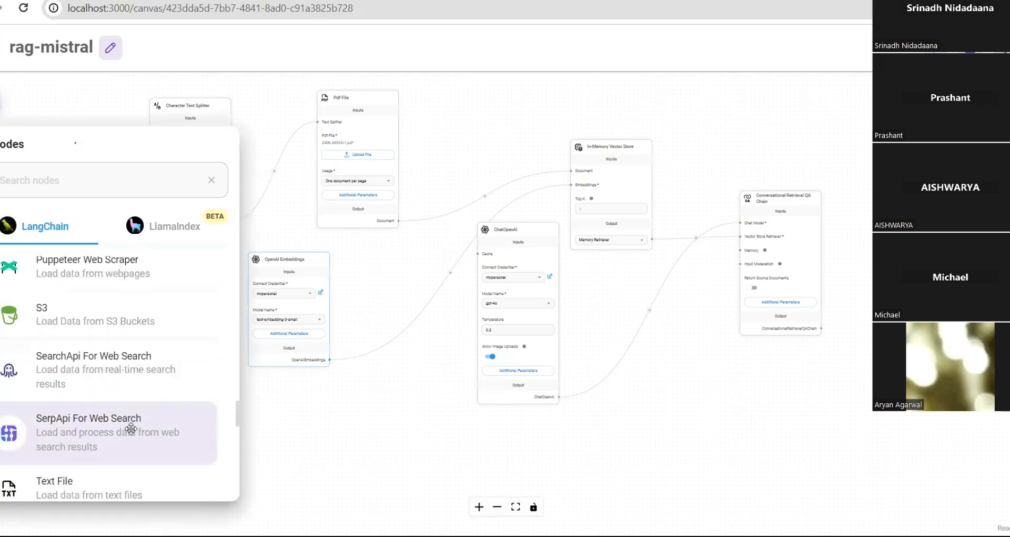
pyautogui.scroll(-4, 131, 429)
pyautogui.scroll(3, 131, 429)
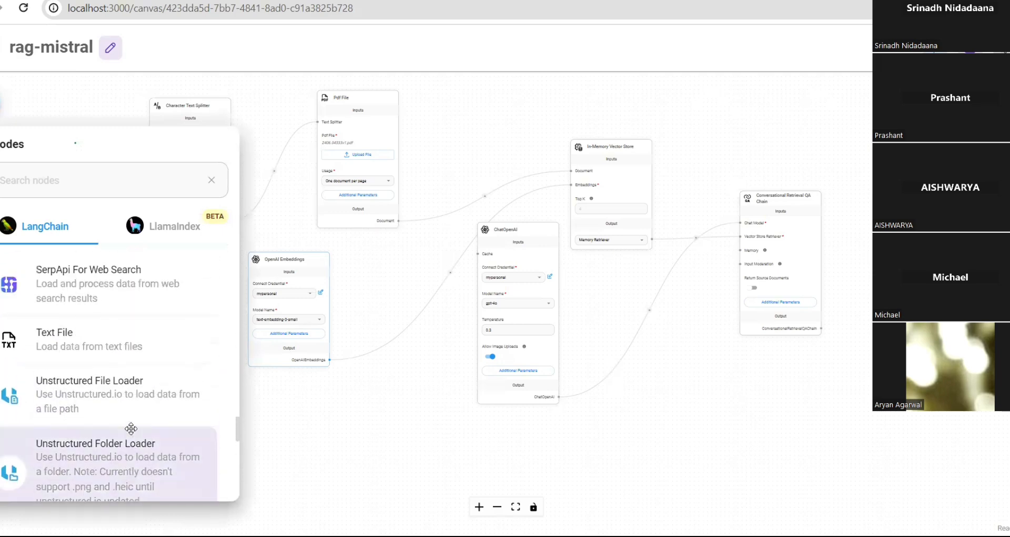
pyautogui.scroll(-1, 131, 429)
pyautogui.scroll(4, 131, 429)
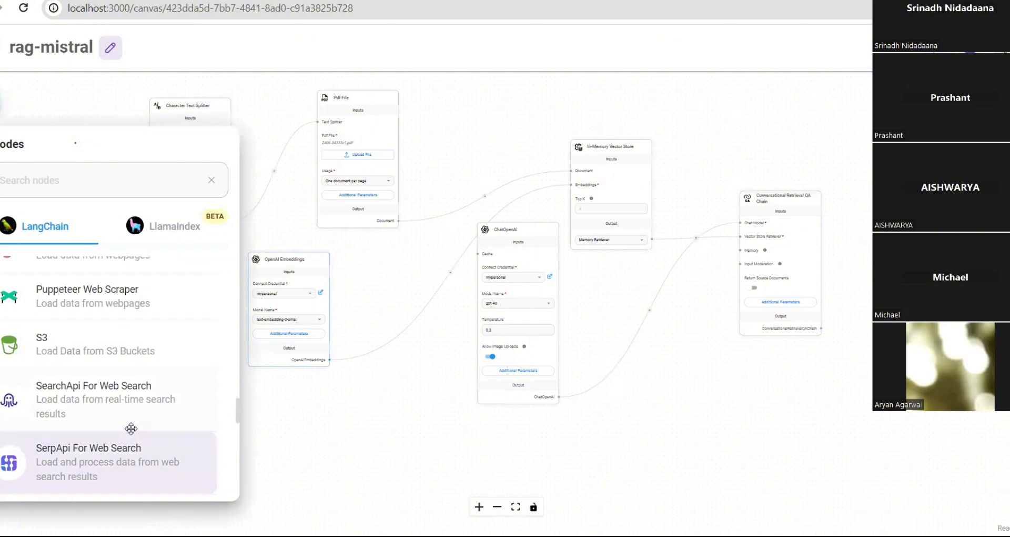
pyautogui.scroll(4, 131, 429)
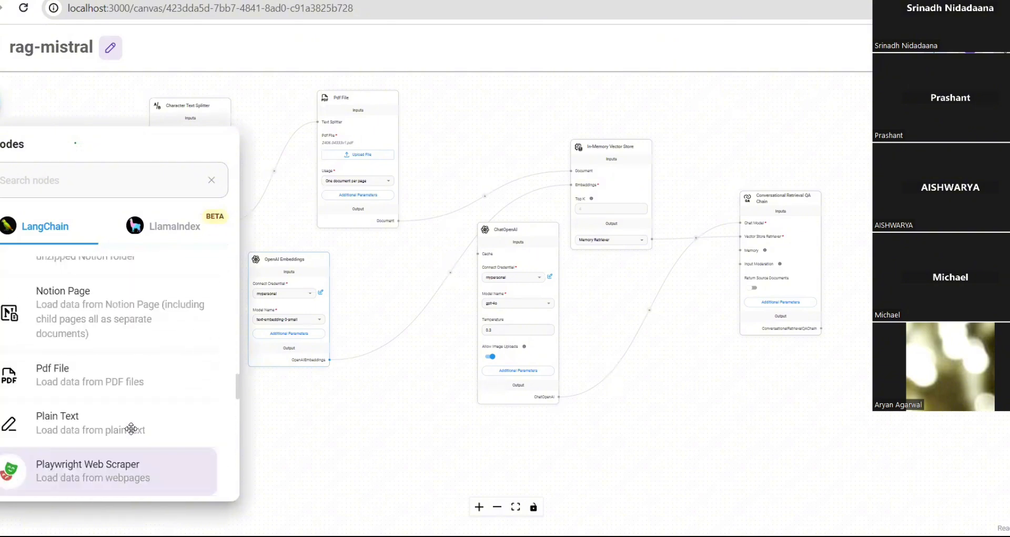
pyautogui.scroll(5, 131, 429)
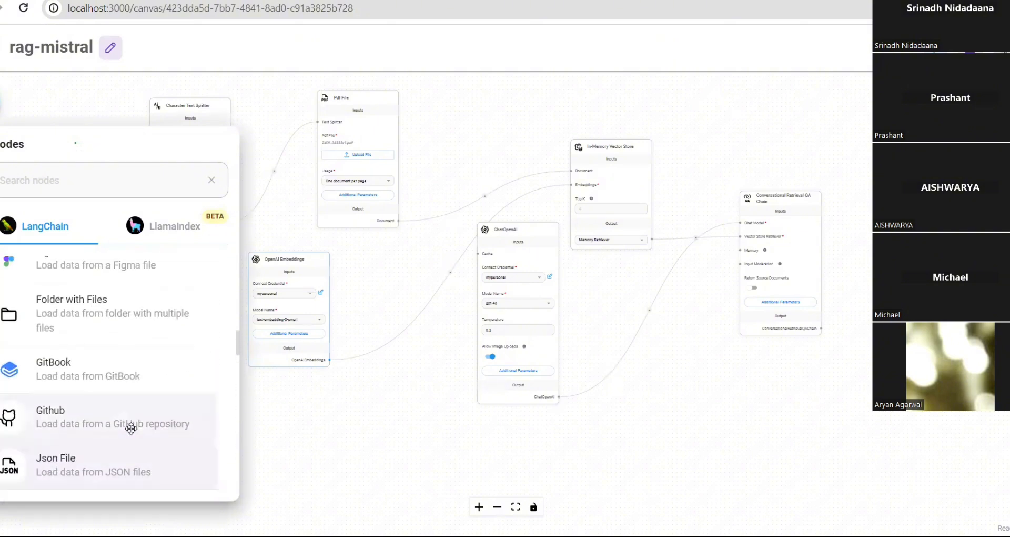
pyautogui.scroll(4, 131, 429)
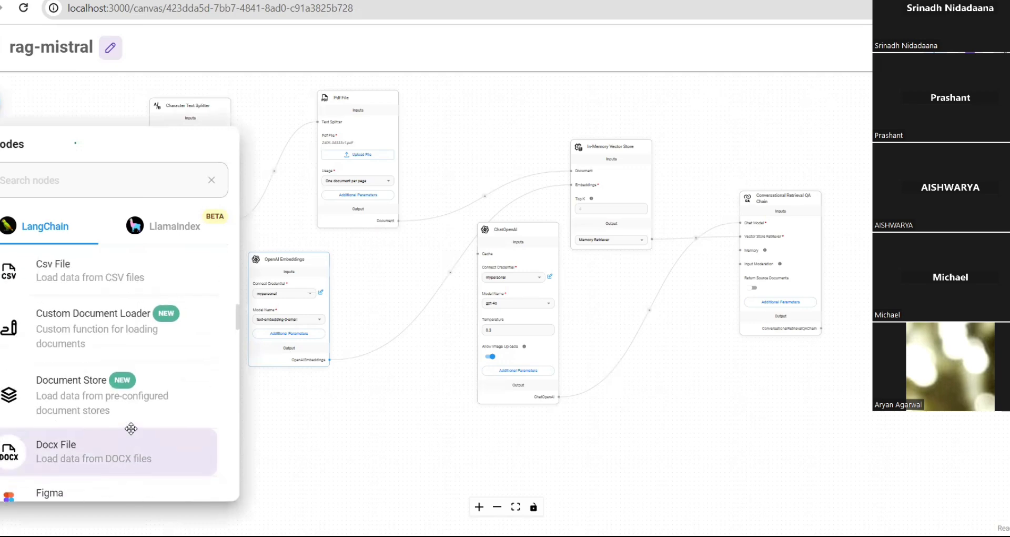
pyautogui.scroll(1, 131, 429)
pyautogui.scroll(2, 131, 429)
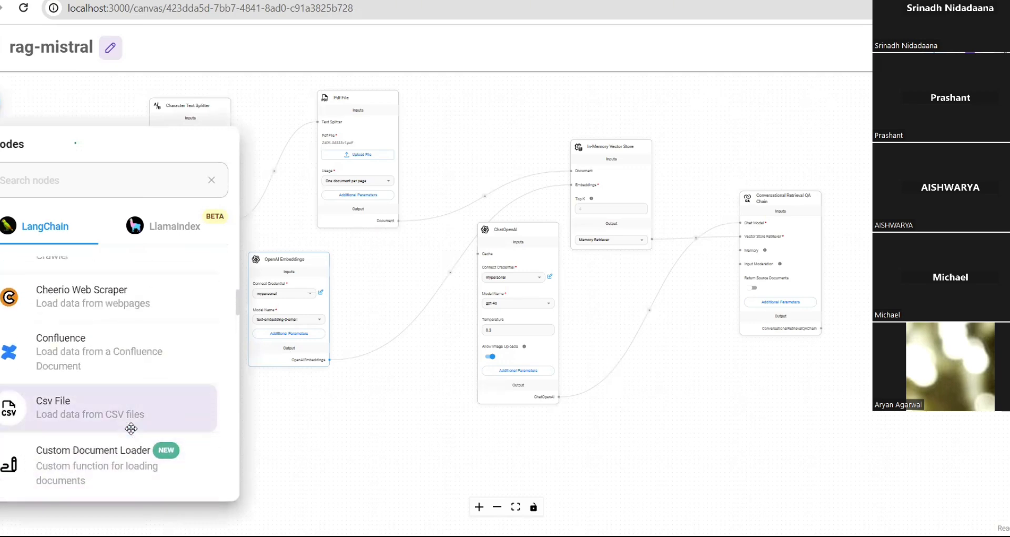
# - Drop a Cheerio Web Scraper node on the canvas and drag it fully into view beside OpenAI Embeddings
pyautogui.moveTo(81, 360); pyautogui.dragTo(142, 268)
pyautogui.click(271, 403)
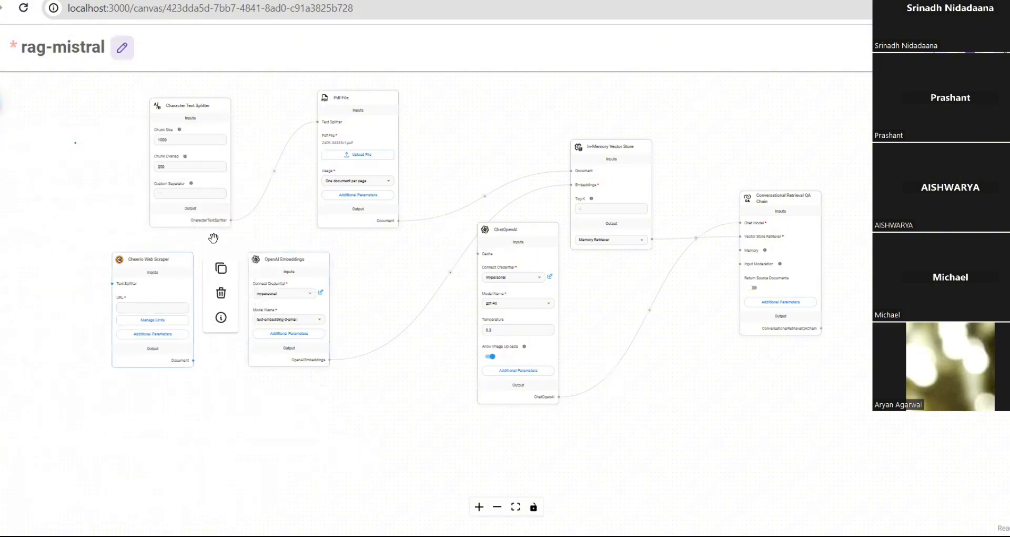
pyautogui.moveTo(374, 136)
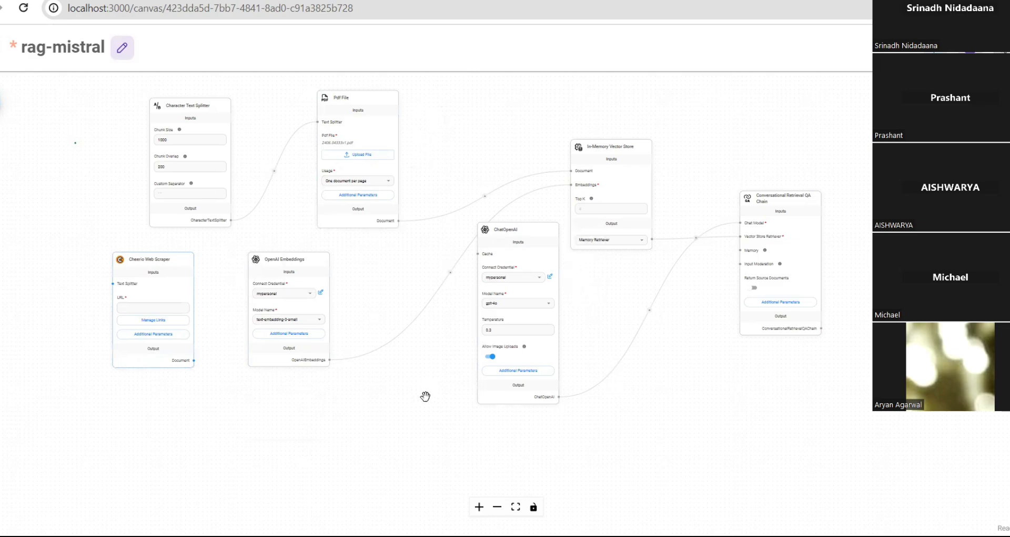
pyautogui.moveTo(316, 359)
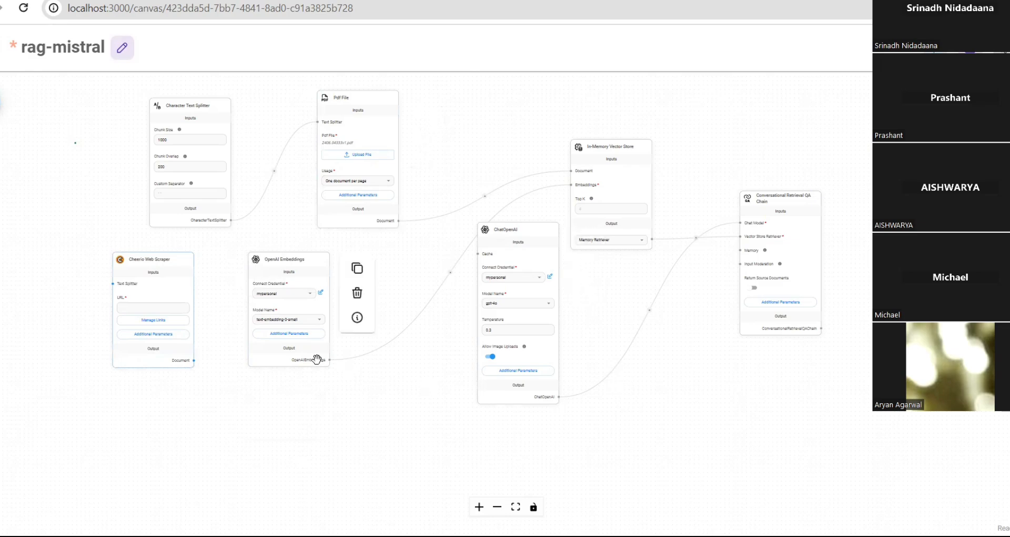
pyautogui.scroll(4, 316, 359)
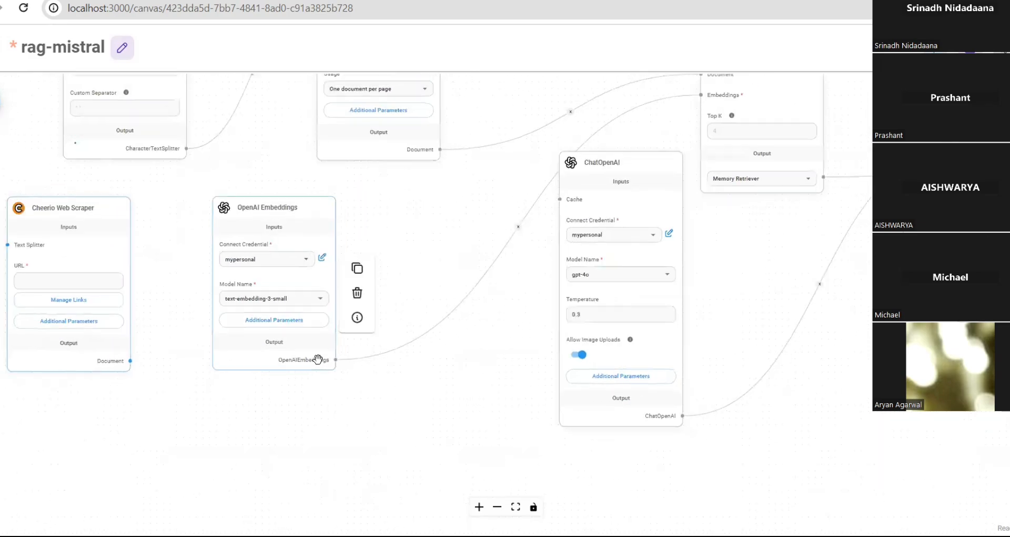
pyautogui.scroll(-2, 317, 359)
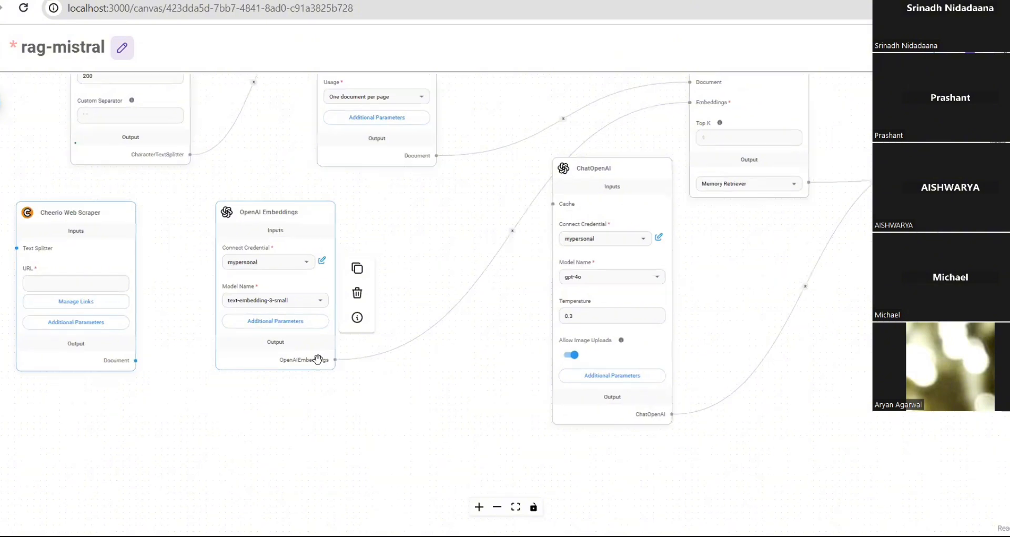
pyautogui.scroll(1, 317, 359)
pyautogui.moveTo(72, 185)
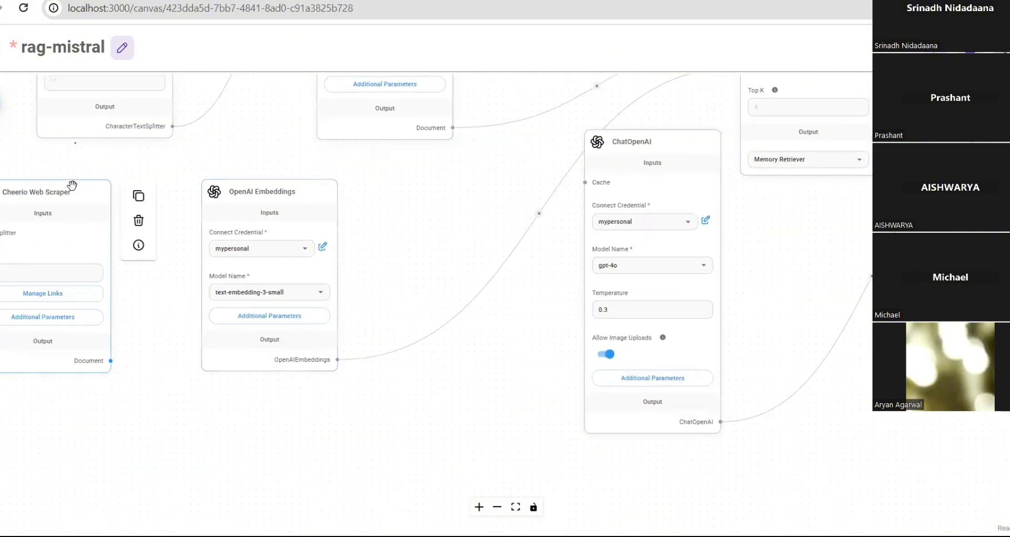
pyautogui.moveTo(72, 185); pyautogui.dragTo(127, 172)
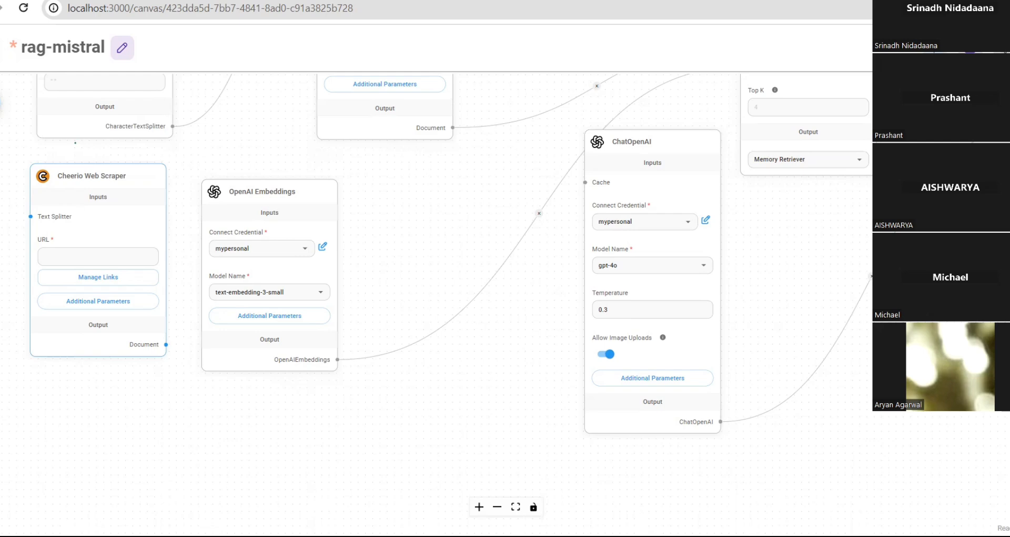
pyautogui.click(89, 254)
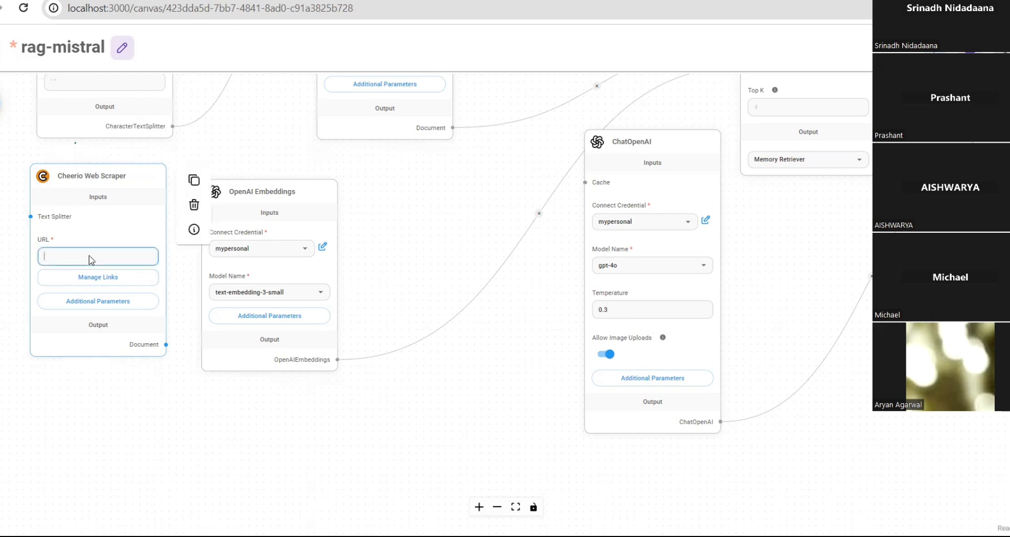
pyautogui.write('https://decodingdatascience.com/')
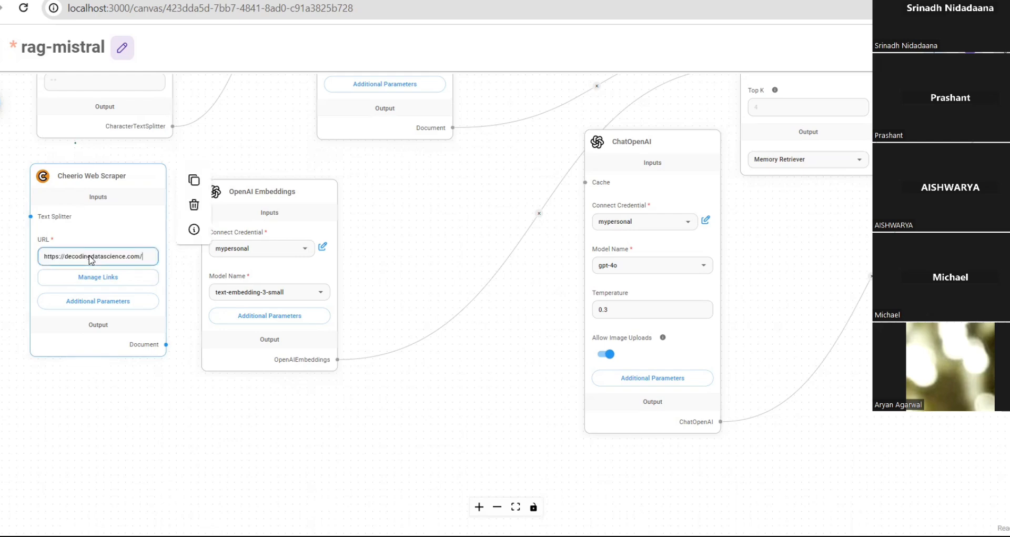
pyautogui.click(101, 281)
pyautogui.click(102, 282)
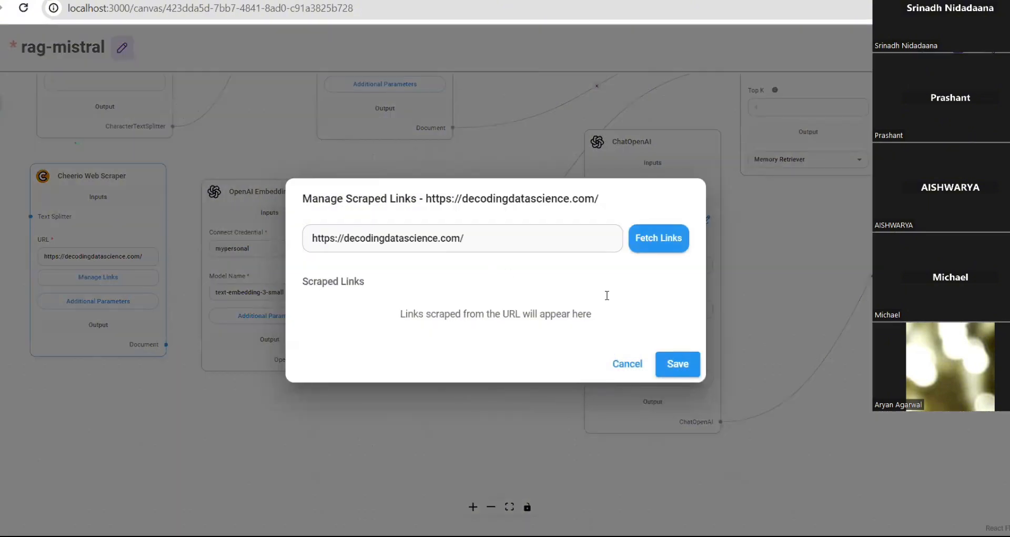
pyautogui.click(663, 237)
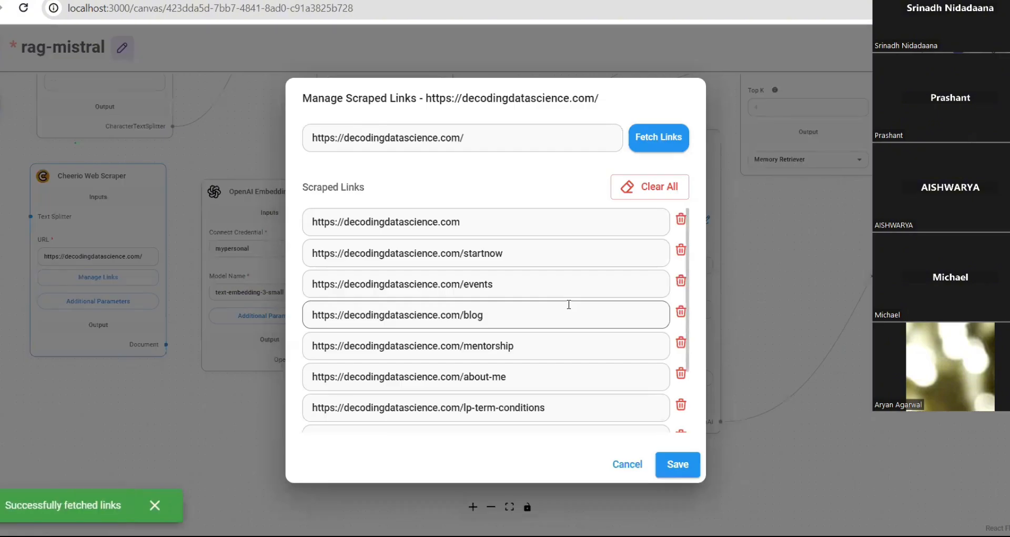
pyautogui.click(627, 465)
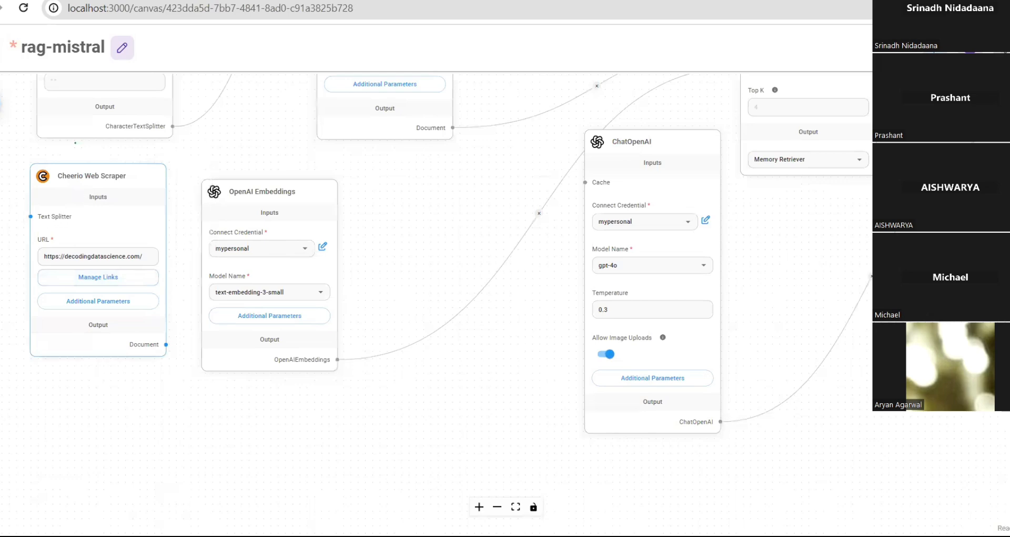
pyautogui.moveTo(109, 211)
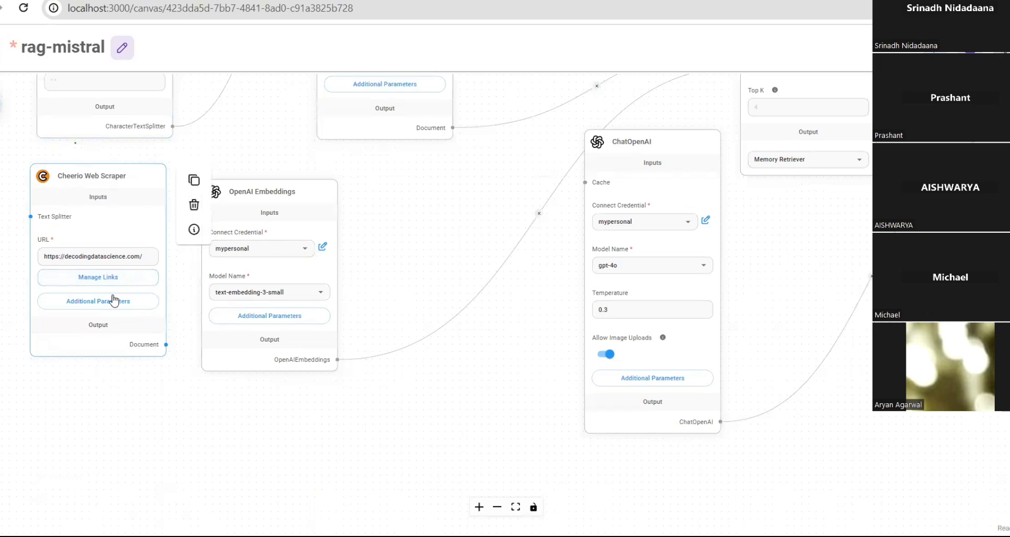
pyautogui.moveTo(150, 258); pyautogui.dragTo(0, 258)
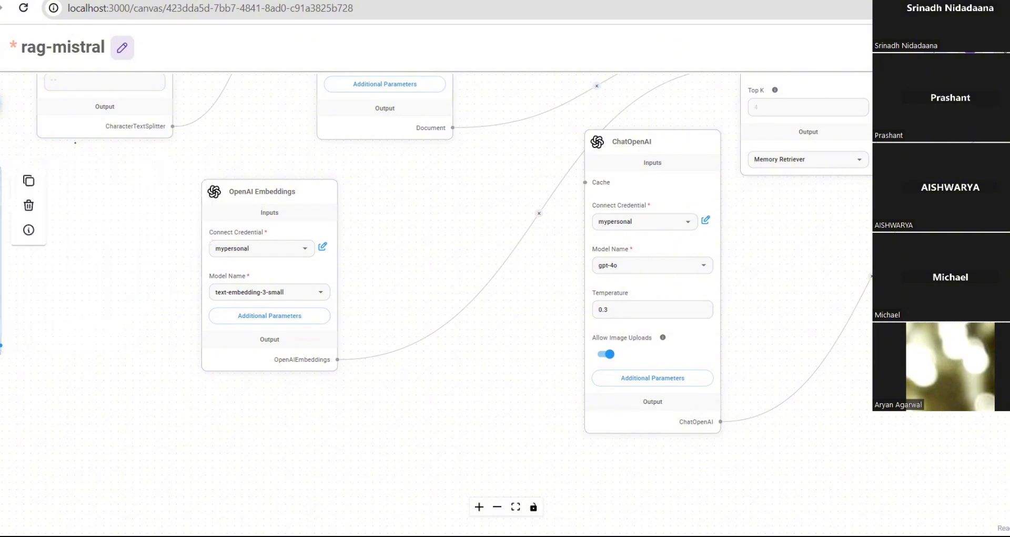
pyautogui.moveTo(1, 198); pyautogui.dragTo(135, 196)
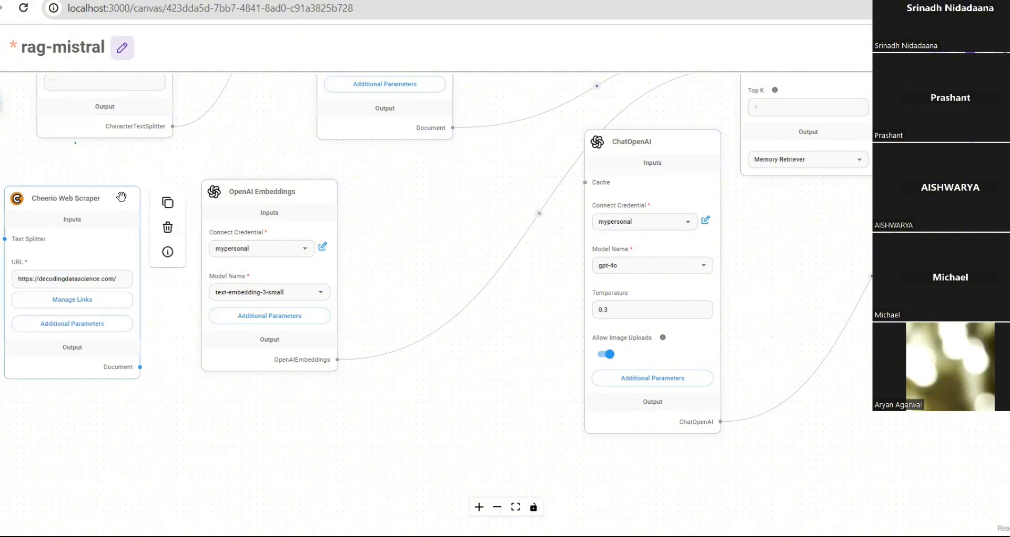
pyautogui.scroll(-3, 129, 345)
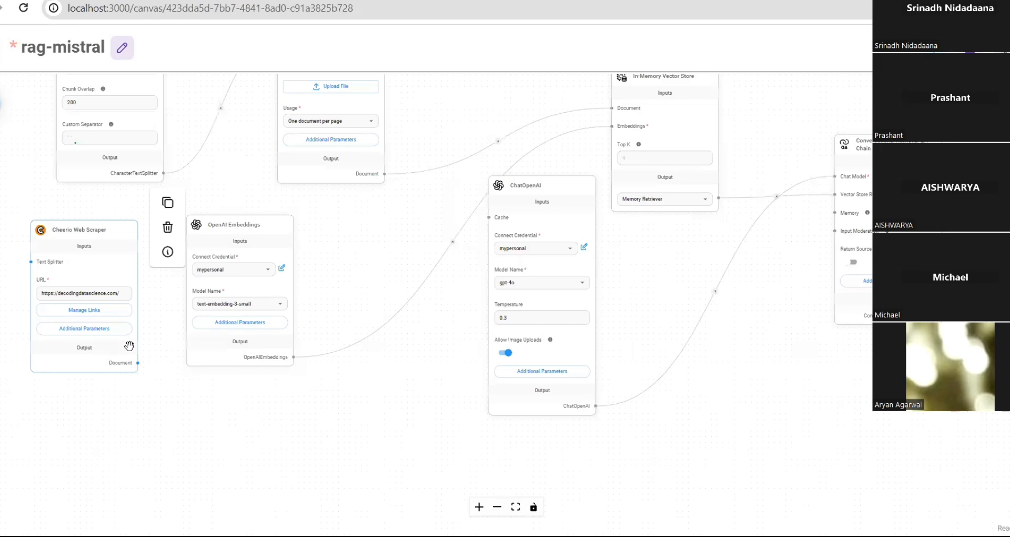
pyautogui.scroll(5, 79, 356)
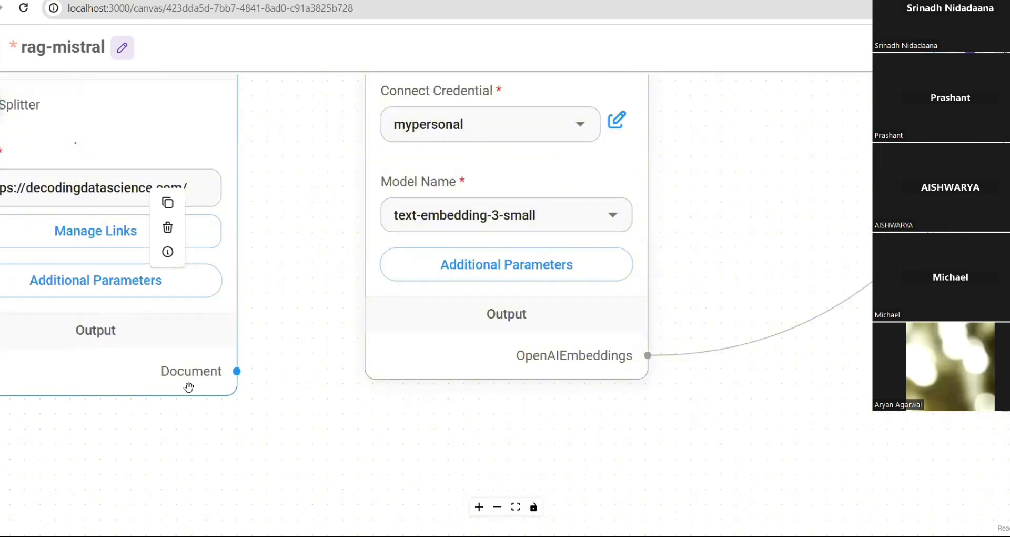
pyautogui.moveTo(261, 297); pyautogui.dragTo(547, 328)
pyautogui.scroll(-2, 548, 328)
pyautogui.scroll(1, 547, 326)
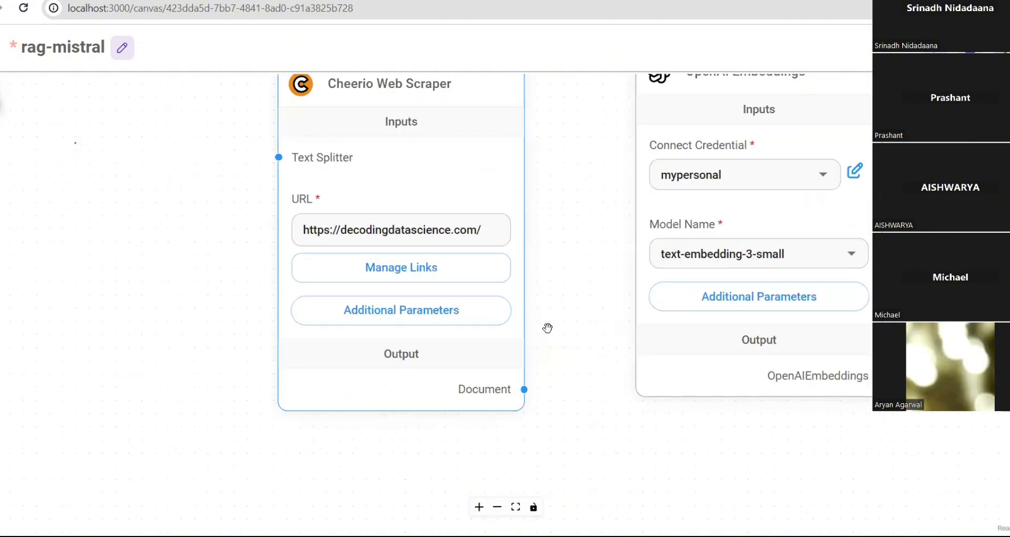
# - Fetch the decodingdatascience.com page links again and save the list
pyautogui.click(416, 273)
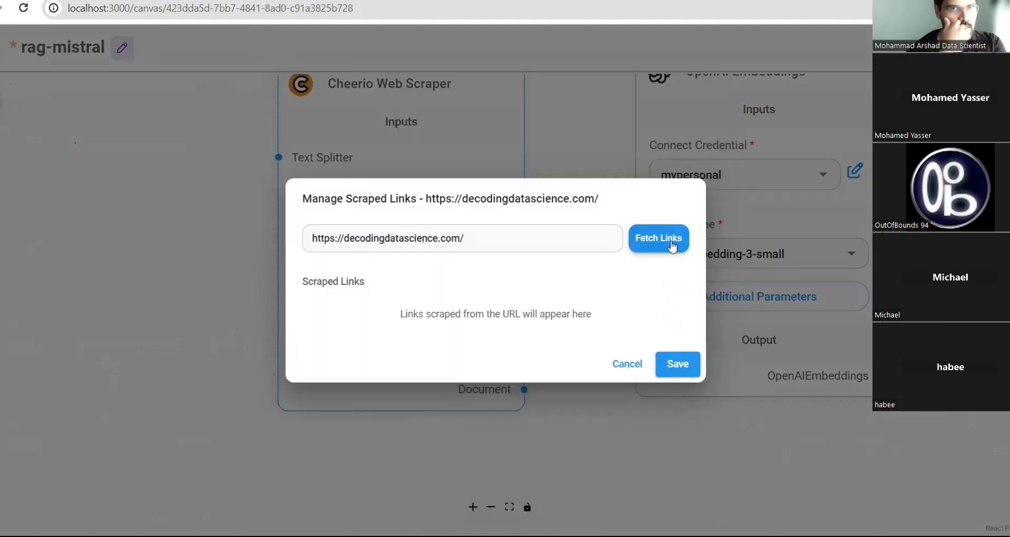
pyautogui.click(654, 241)
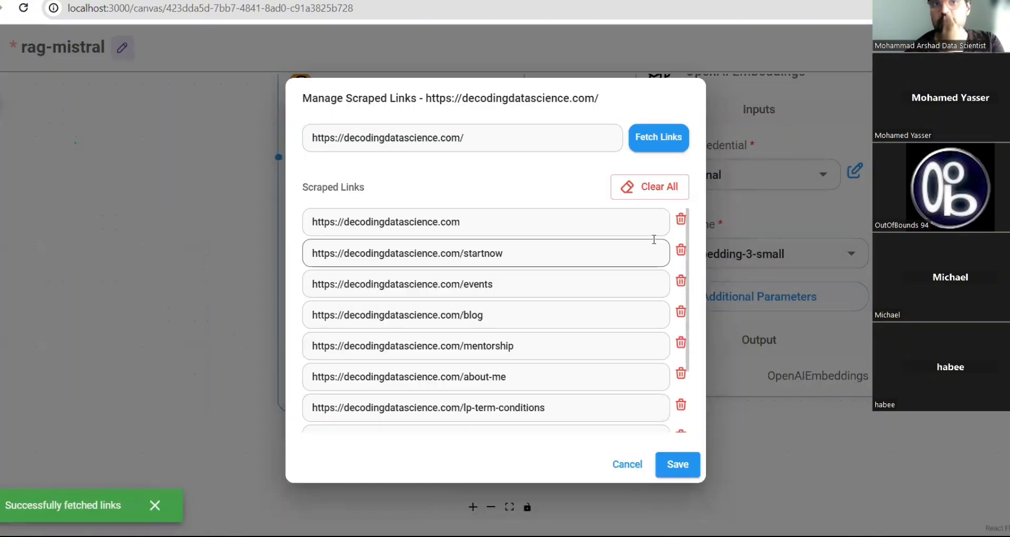
pyautogui.scroll(-2, 621, 284)
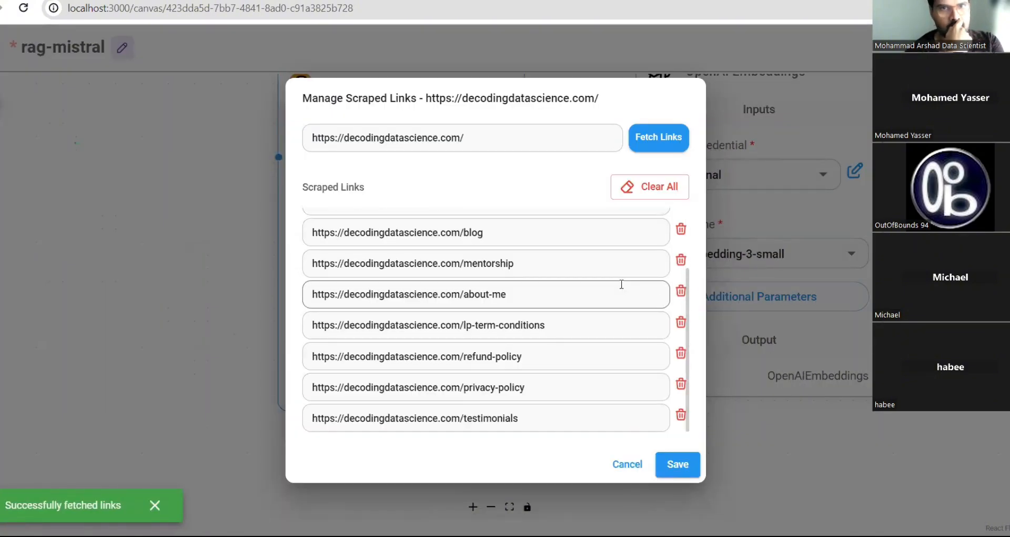
pyautogui.scroll(2, 622, 284)
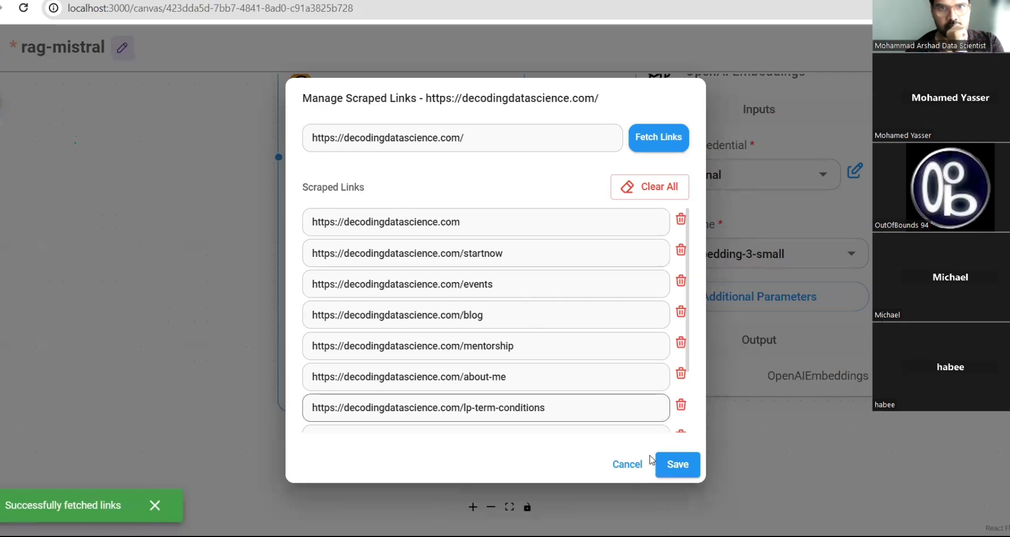
pyautogui.click(678, 472)
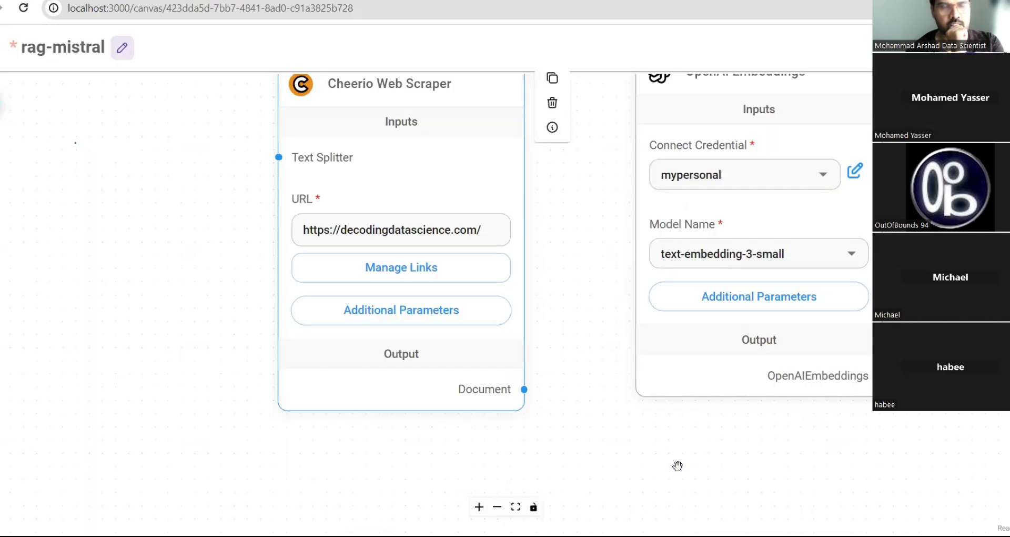
pyautogui.click(406, 273)
pyautogui.scroll(-2, 408, 274)
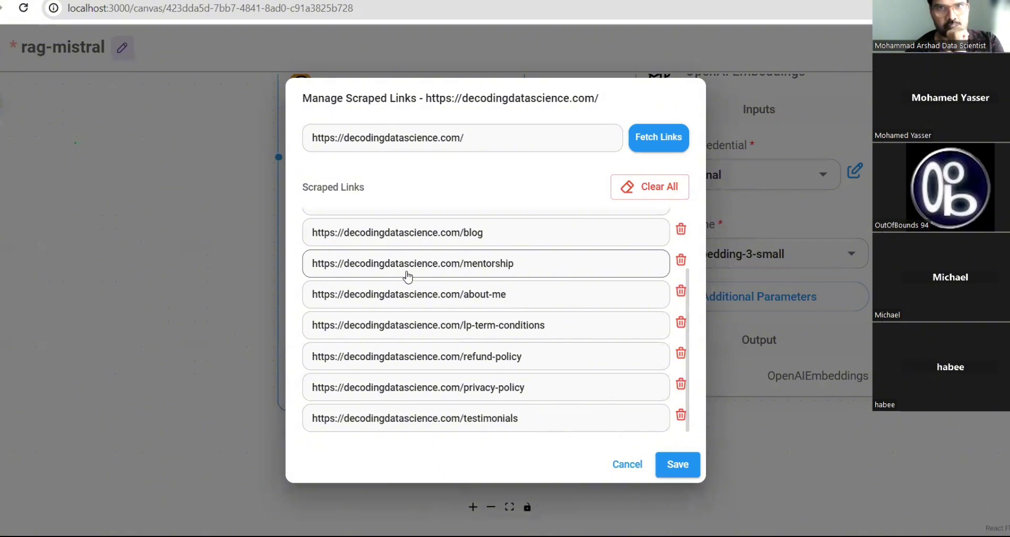
pyautogui.click(683, 470)
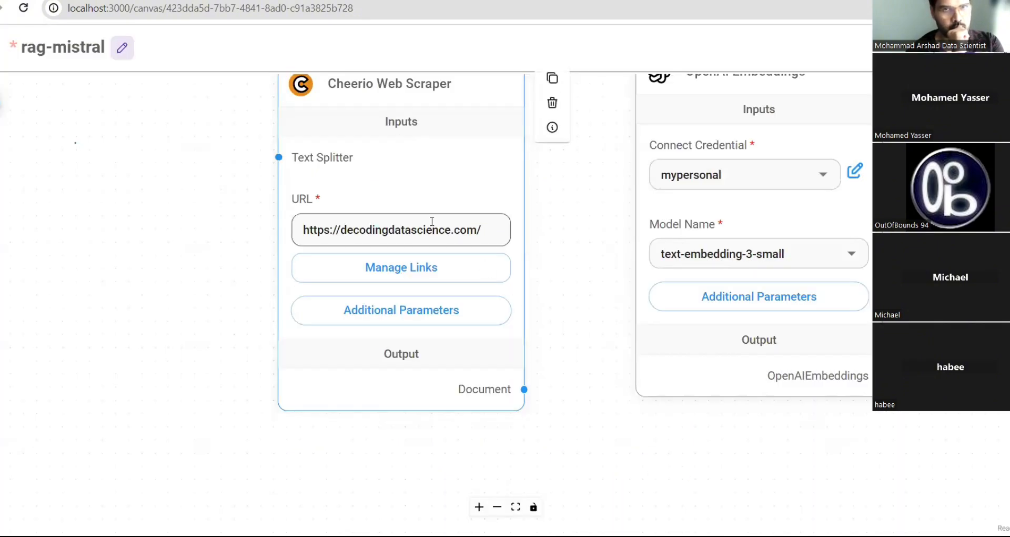
pyautogui.scroll(2, 151, 221)
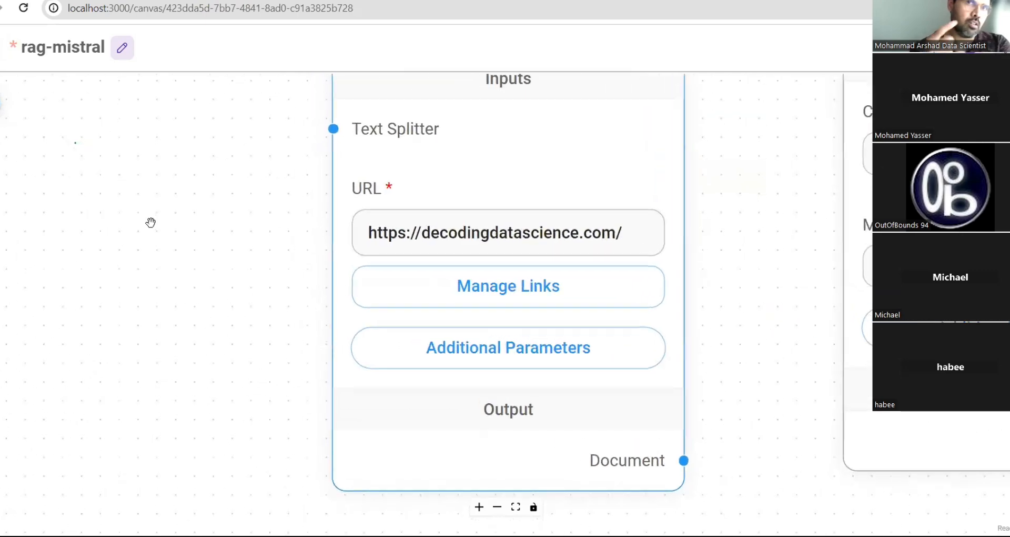
pyautogui.scroll(-3, 151, 221)
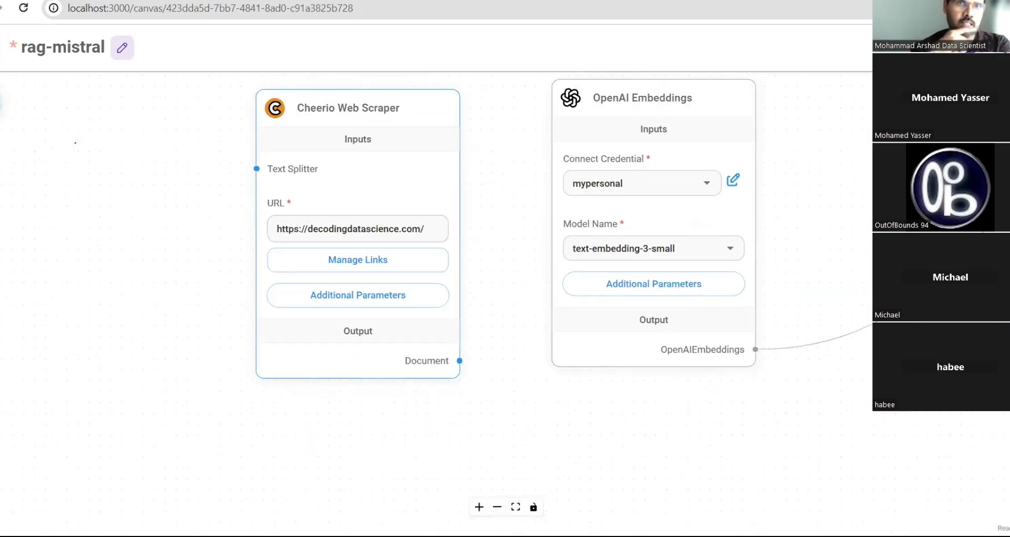
# - Open the node catalogue with Document Loaders expanded, then reopen the scraped-links manager
pyautogui.click(1, 102)
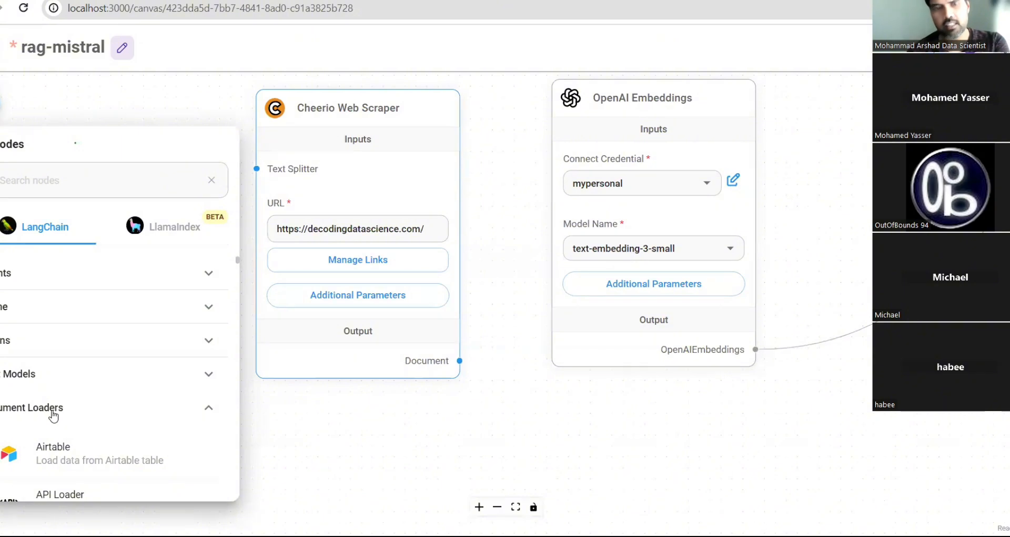
pyautogui.click(53, 413)
pyautogui.click(53, 414)
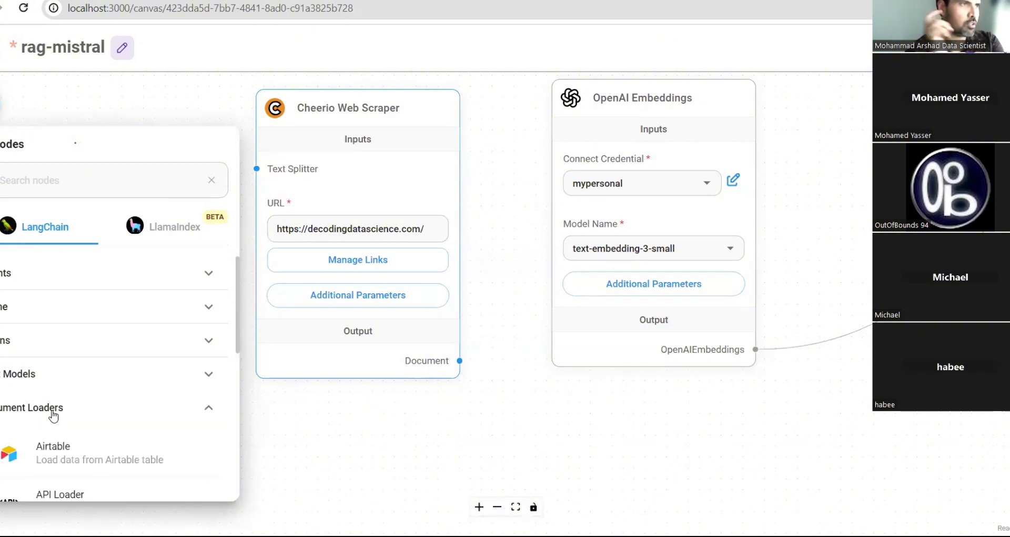
pyautogui.moveTo(409, 262)
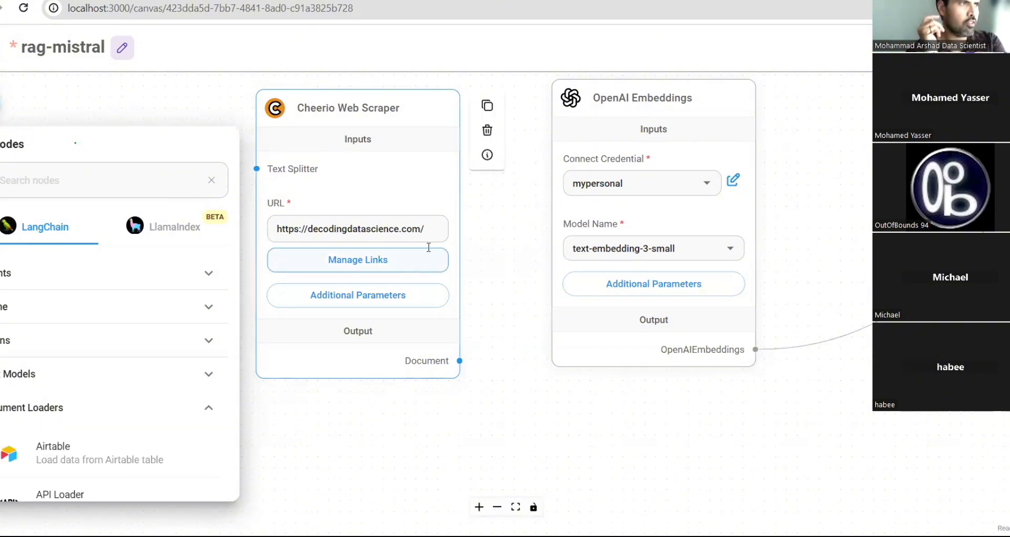
pyautogui.click(404, 264)
# - Re-fetch the decodingdatascience.com page links, including /privacy-policy and /testimonials, and save them
pyautogui.scroll(-3, 523, 258)
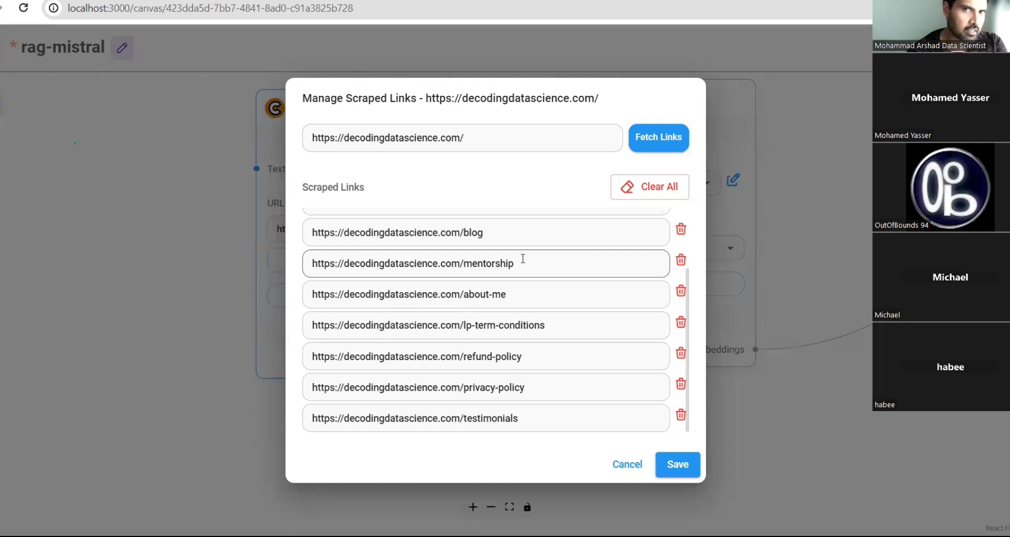
pyautogui.scroll(3, 523, 257)
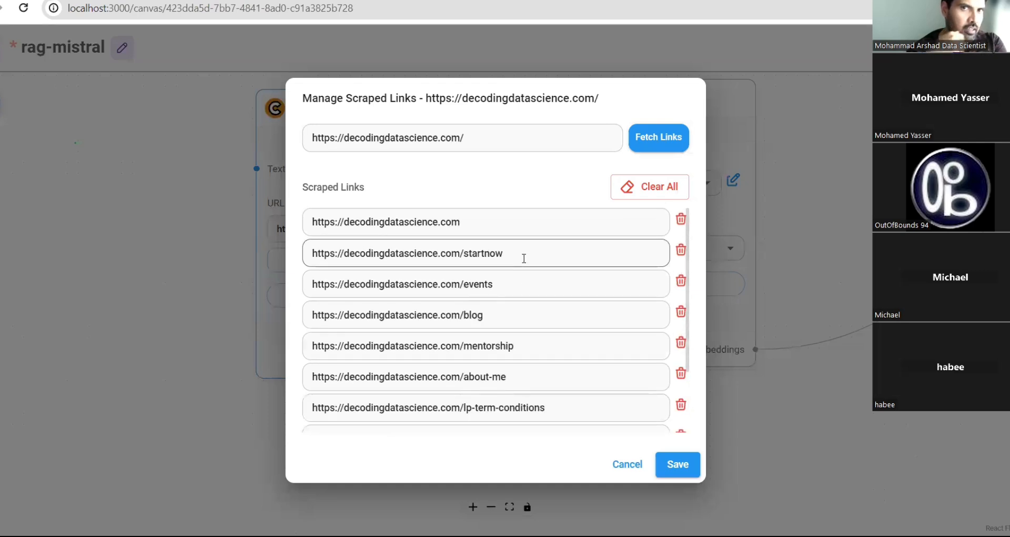
pyautogui.click(666, 147)
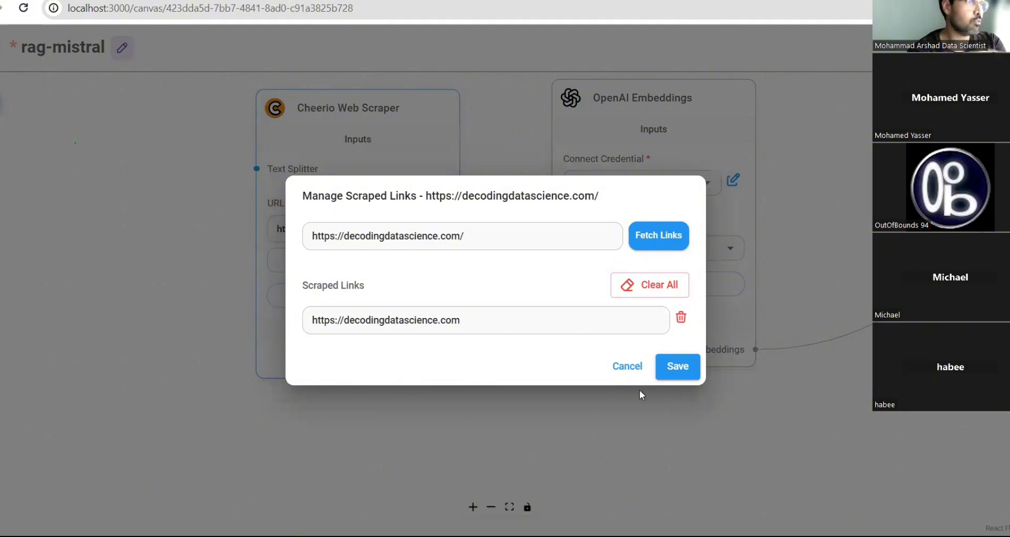
pyautogui.click(664, 242)
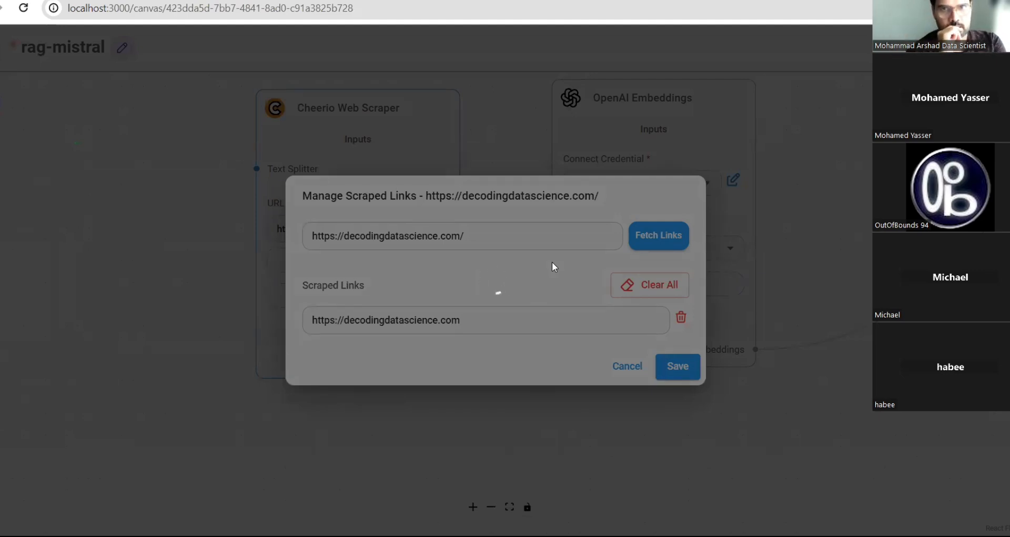
pyautogui.scroll(-3, 534, 259)
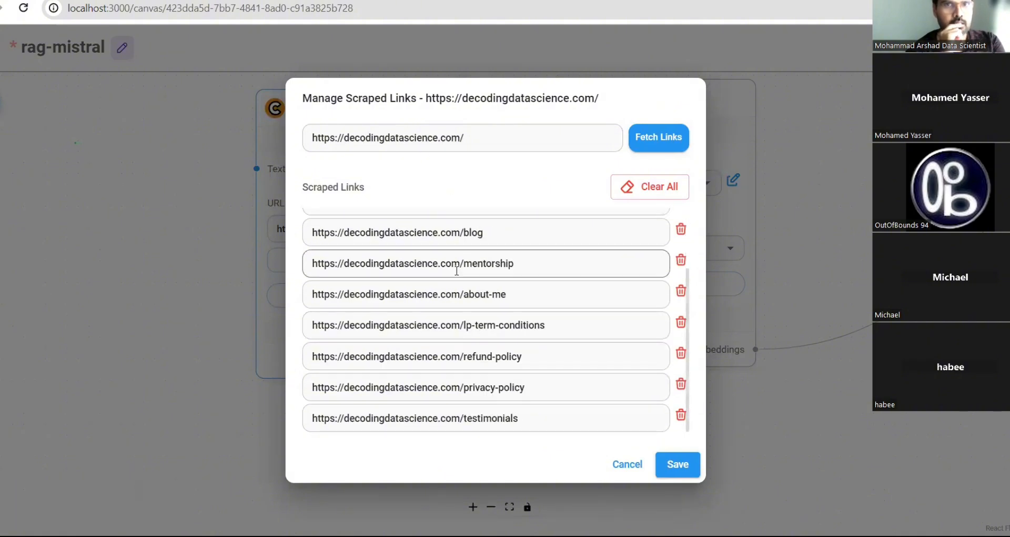
pyautogui.scroll(3, 492, 296)
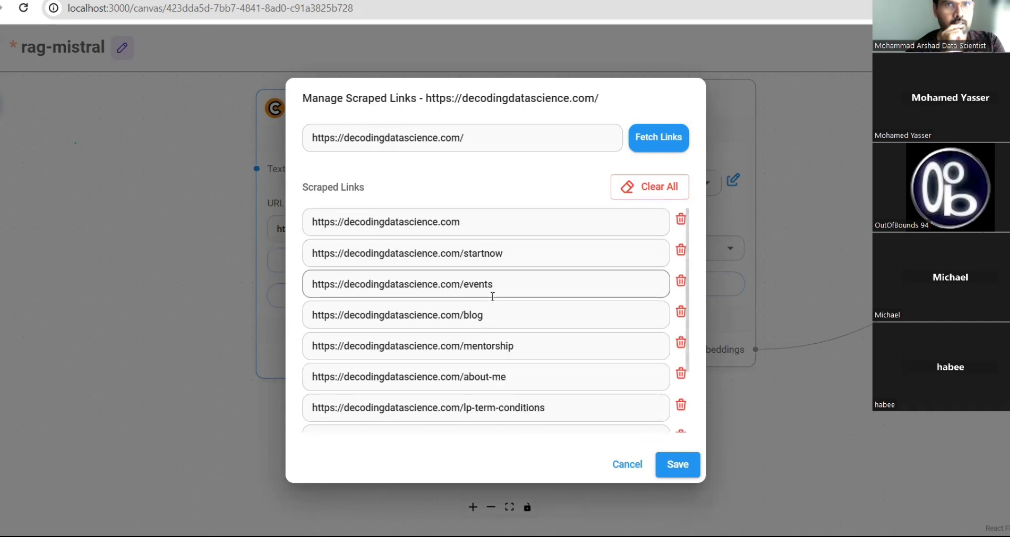
pyautogui.scroll(-3, 492, 297)
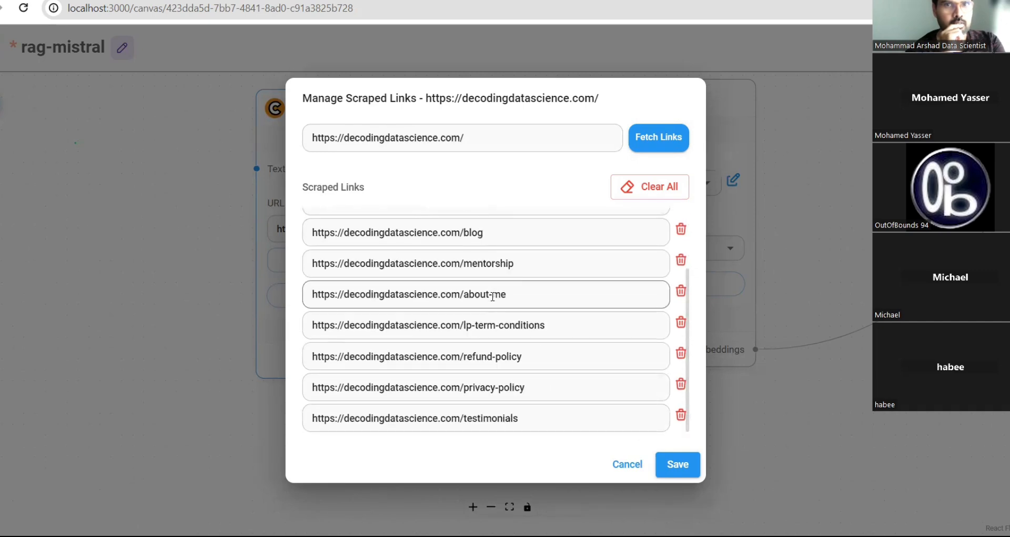
pyautogui.click(678, 466)
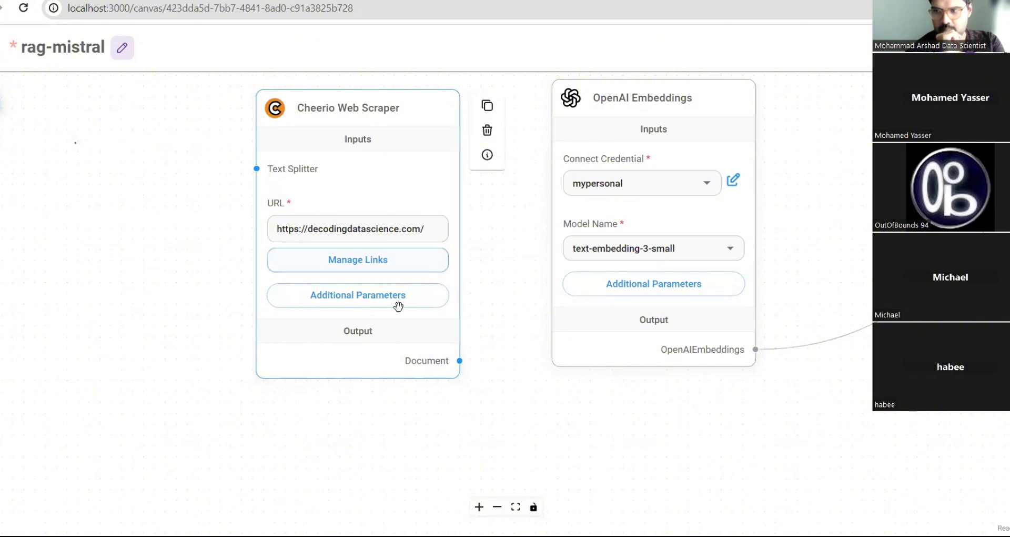
pyautogui.click(396, 299)
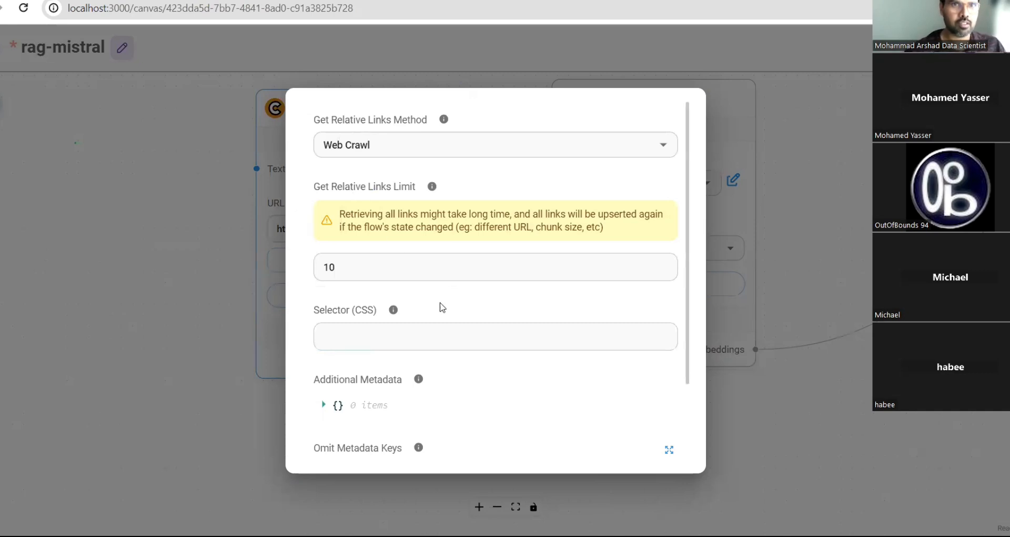
pyautogui.scroll(-3, 458, 325)
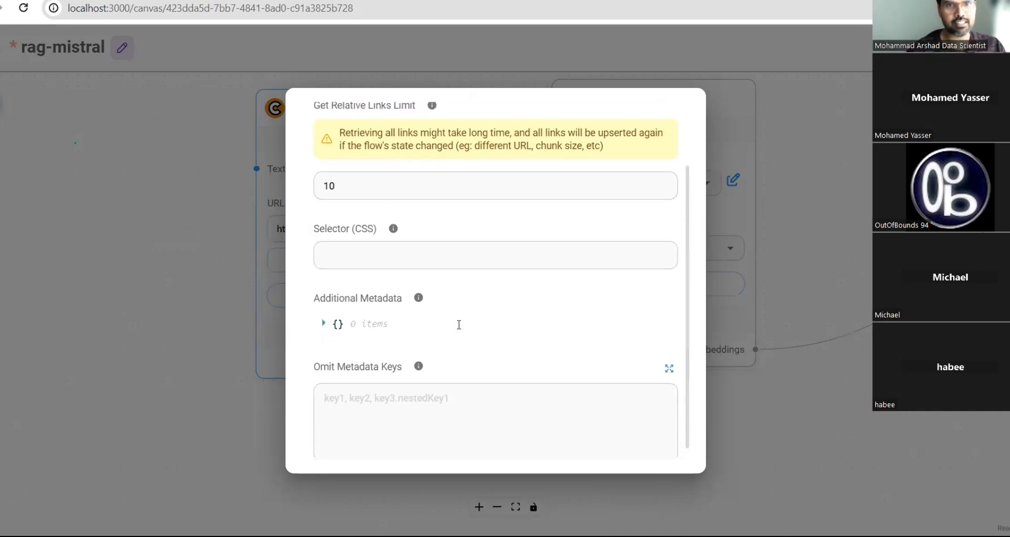
pyautogui.scroll(3, 458, 324)
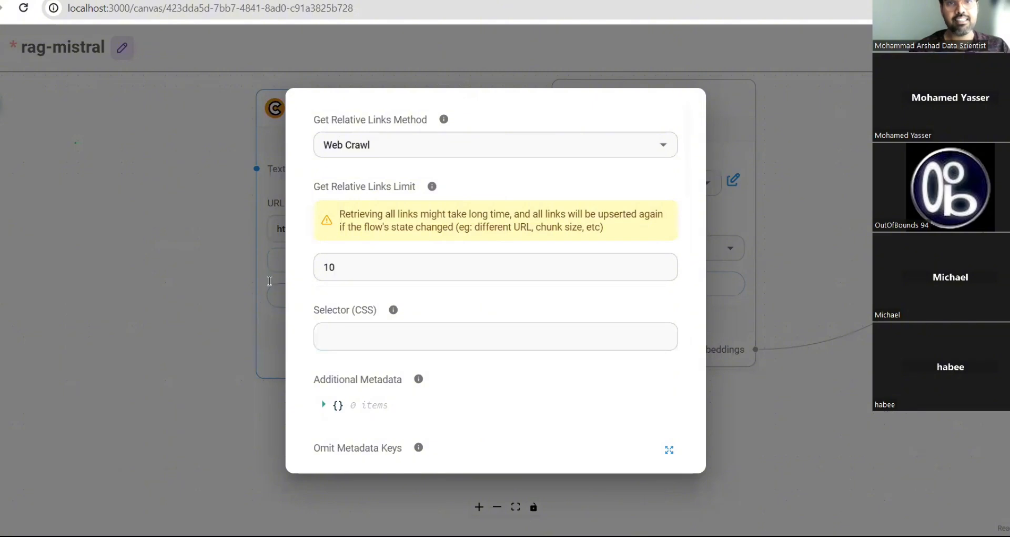
pyautogui.click(265, 345)
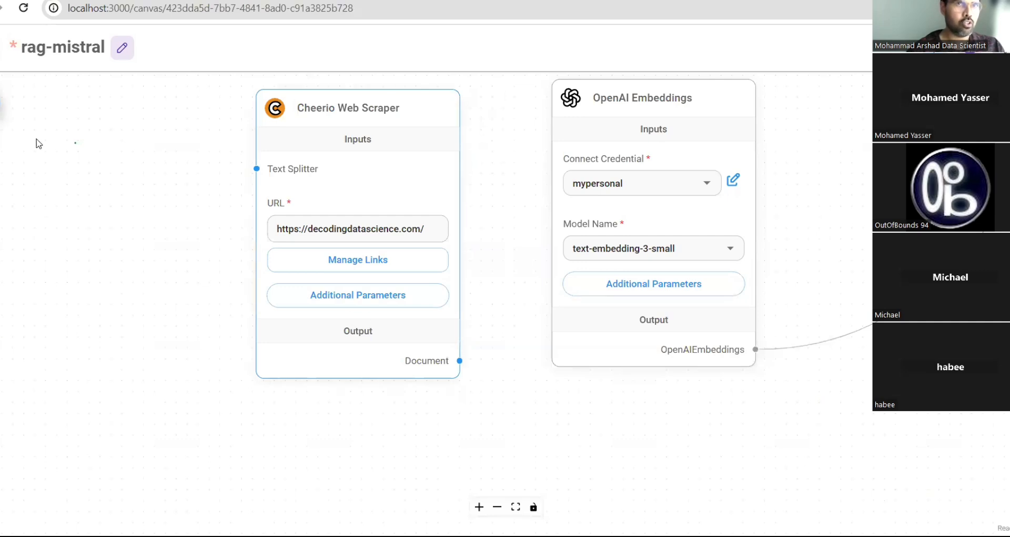
# - Open the Add Nodes catalogue and browse Document Loaders such as Airtable, API Loader and Apify
pyautogui.click(2, 105)
pyautogui.scroll(-4, 75, 354)
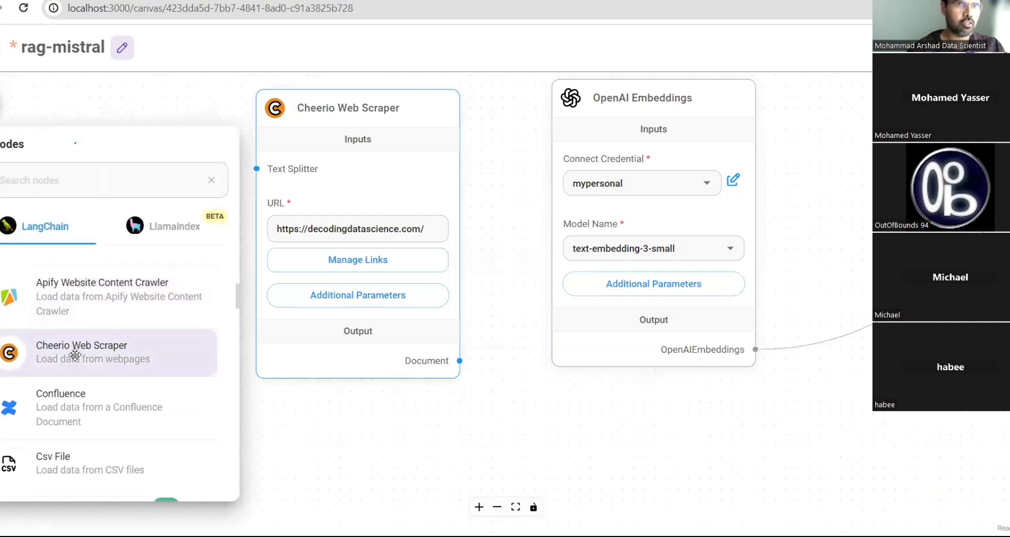
pyautogui.scroll(-10, 74, 354)
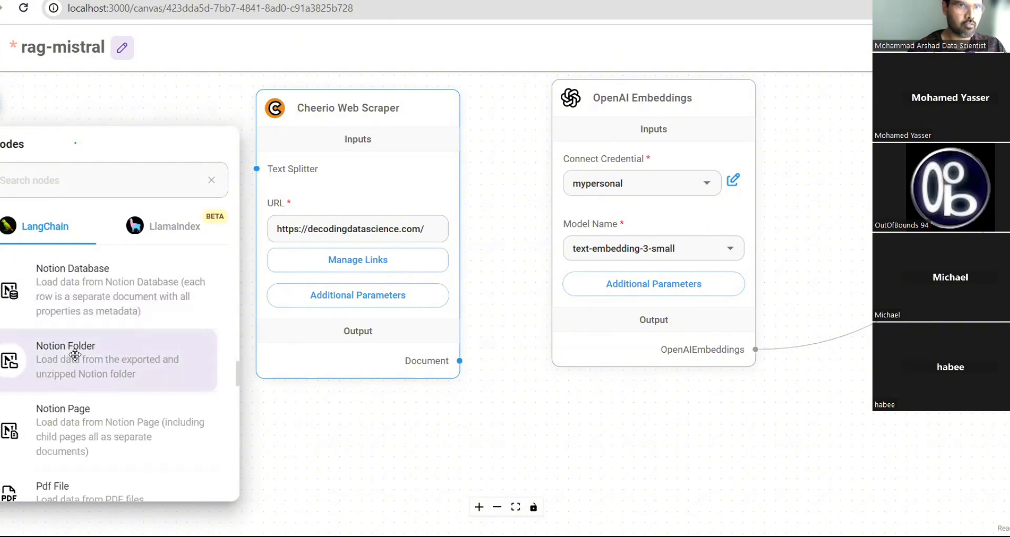
pyautogui.scroll(-6, 74, 354)
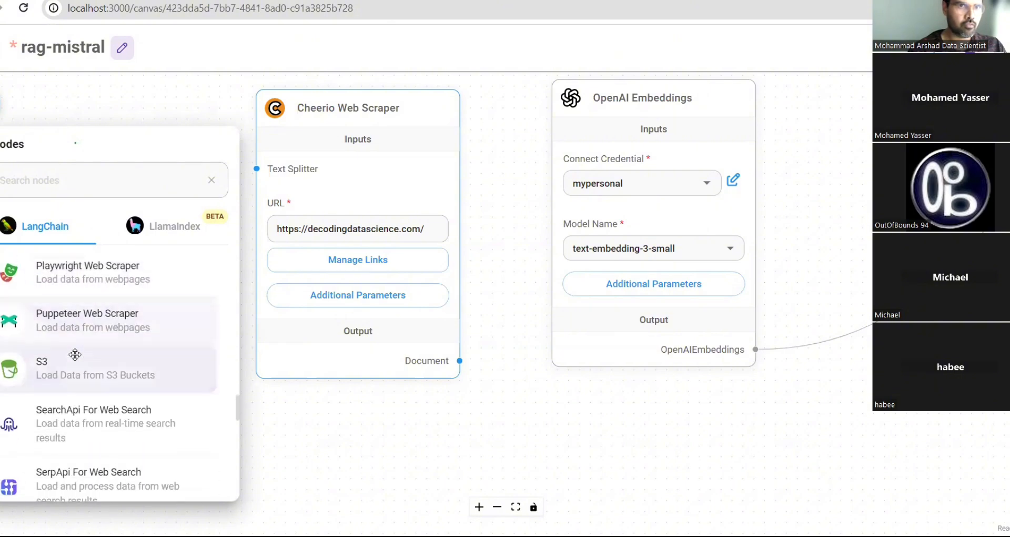
pyautogui.scroll(-6, 75, 355)
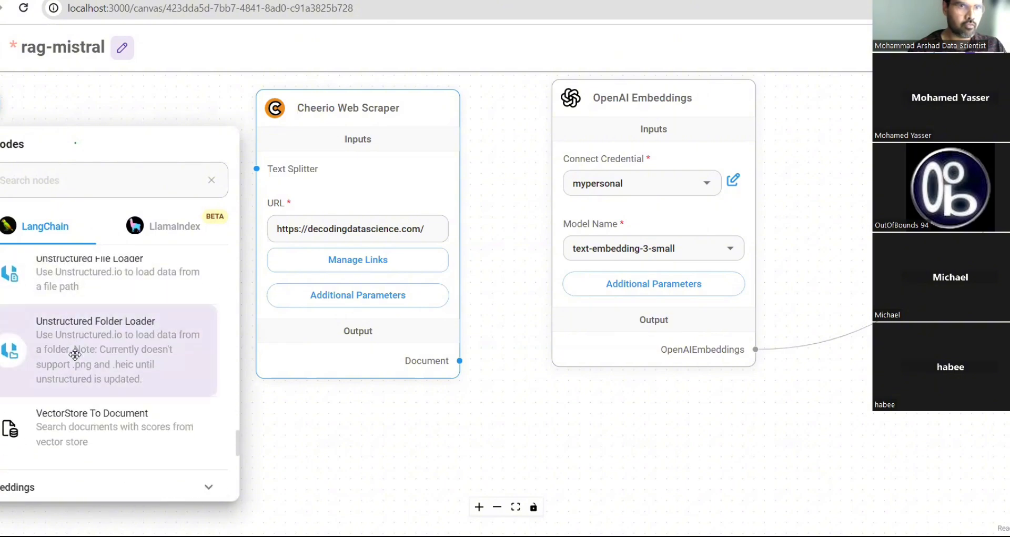
pyautogui.scroll(-2, 74, 354)
pyautogui.scroll(12, 75, 354)
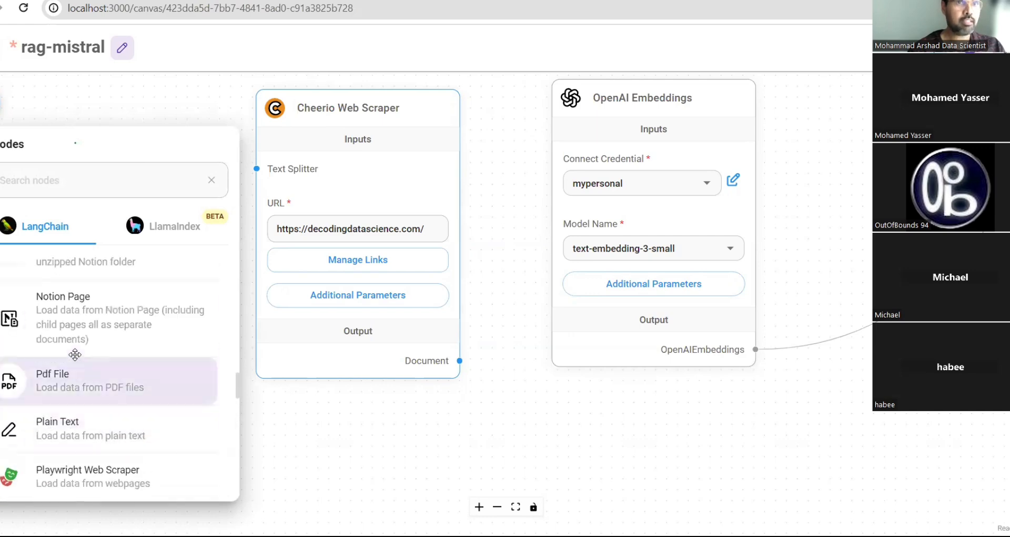
pyautogui.scroll(8, 74, 354)
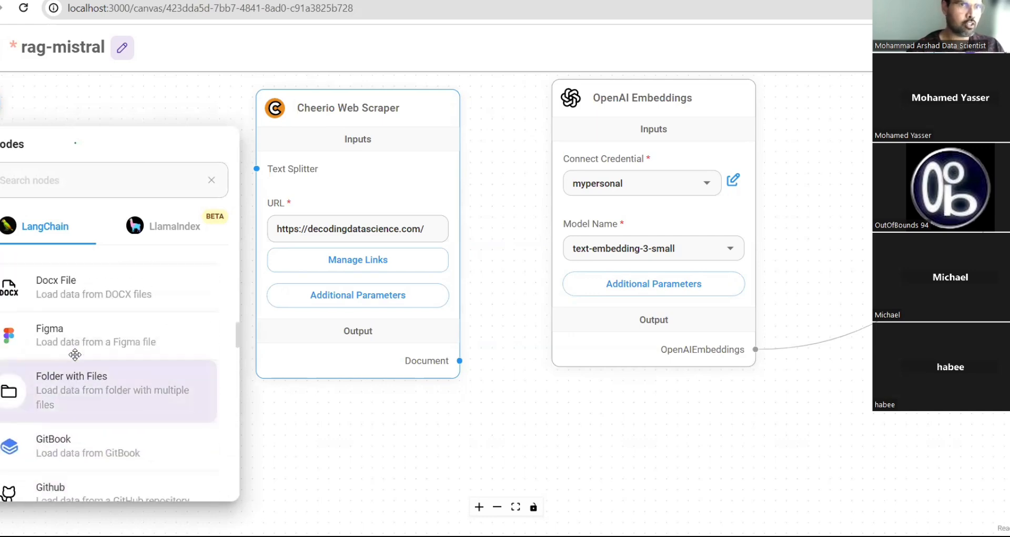
pyautogui.scroll(5, 75, 354)
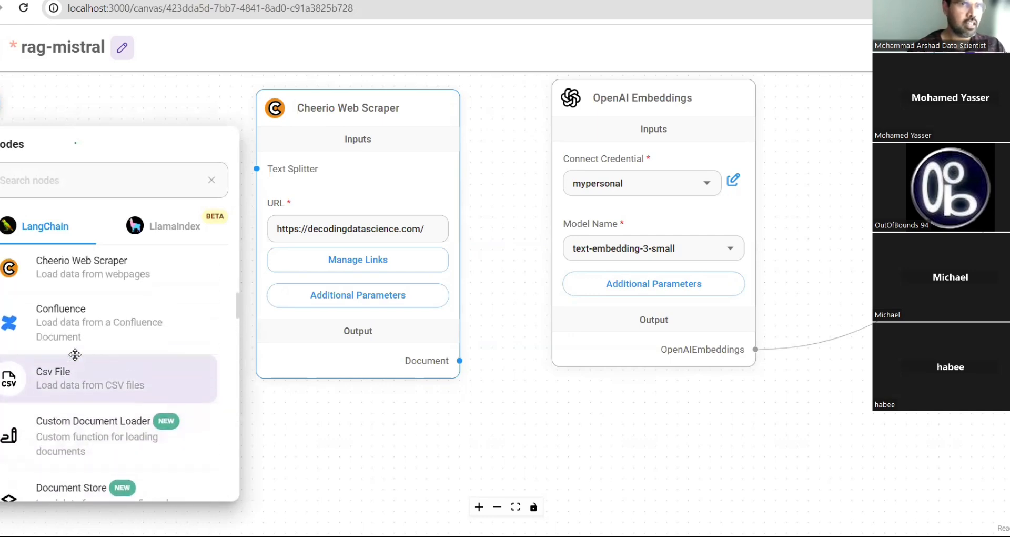
pyautogui.scroll(1, 74, 355)
pyautogui.scroll(-2, 75, 355)
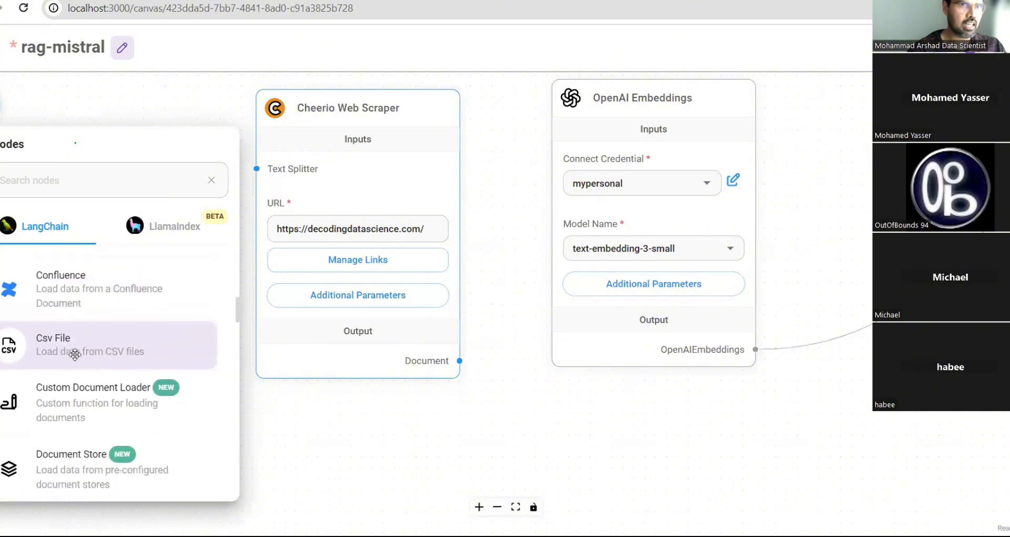
pyautogui.scroll(5, 74, 355)
pyautogui.scroll(2, 74, 355)
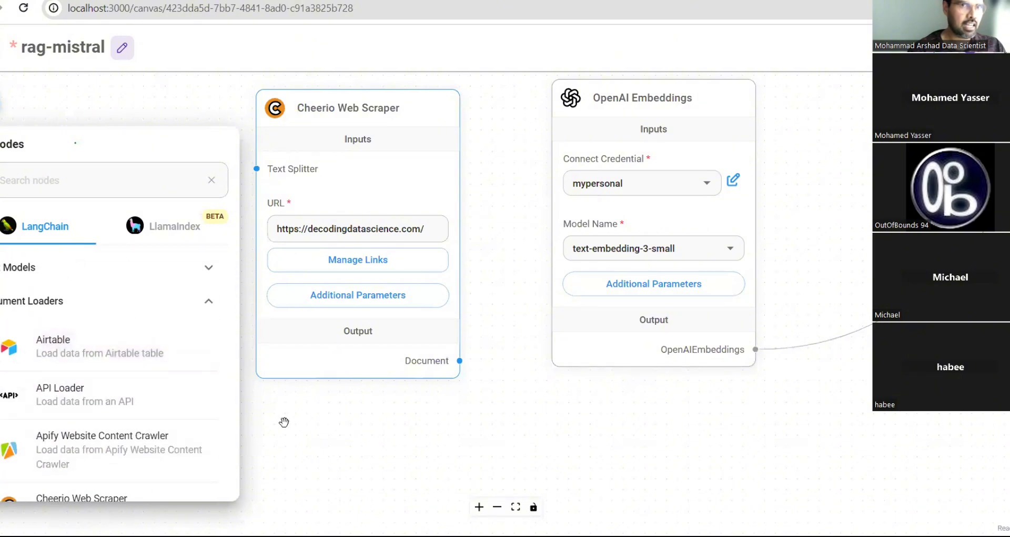
pyautogui.click(312, 424)
pyautogui.moveTo(371, 266)
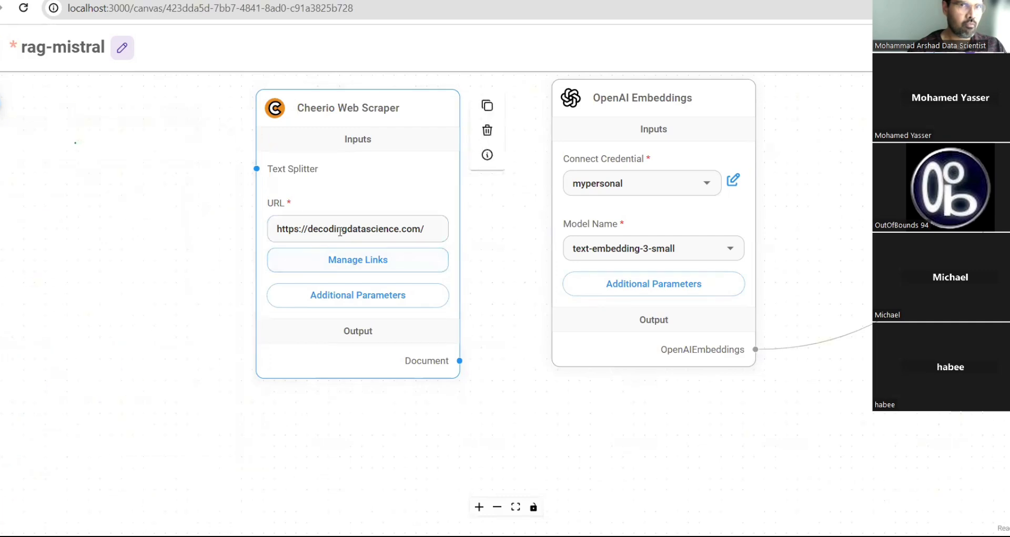
pyautogui.click(376, 267)
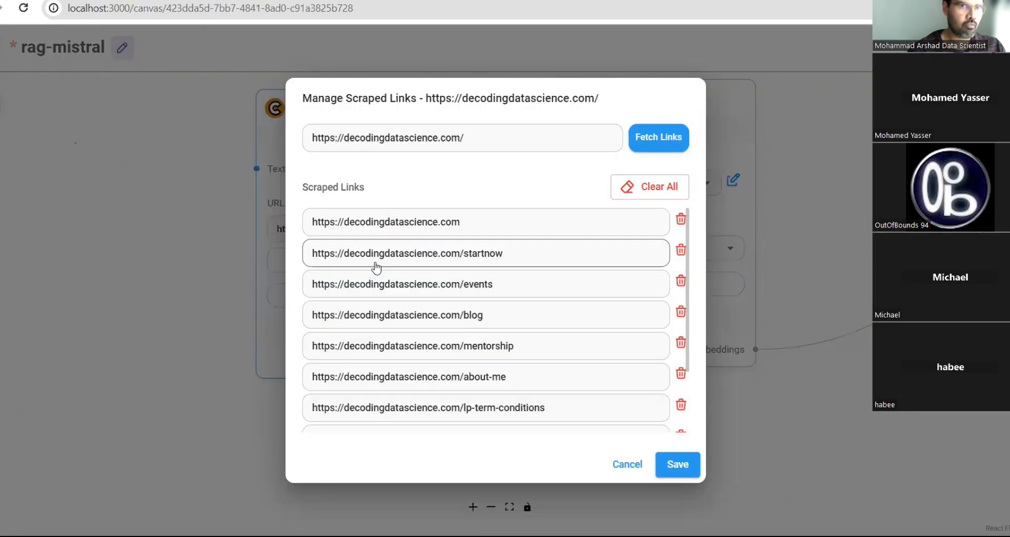
pyautogui.scroll(-2, 374, 266)
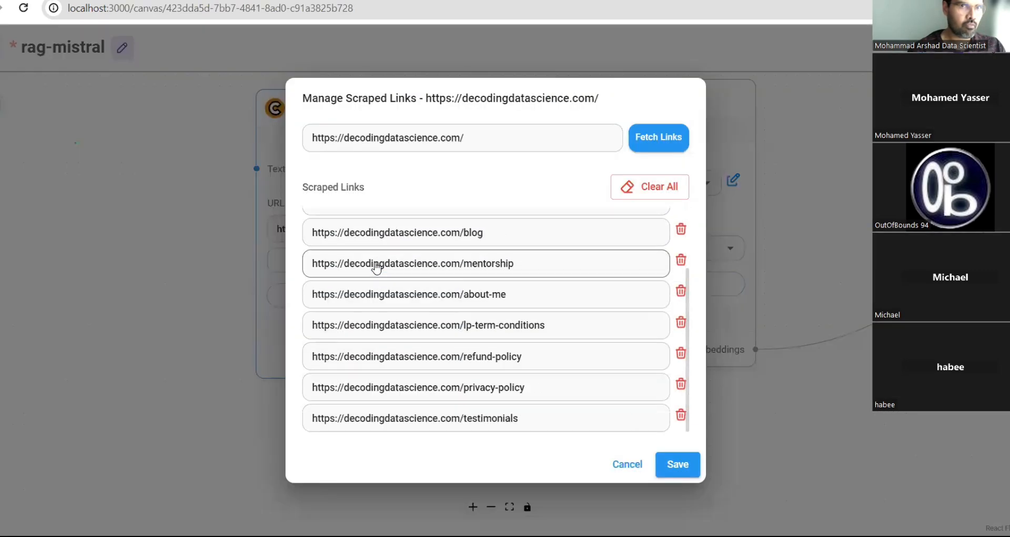
pyautogui.click(627, 465)
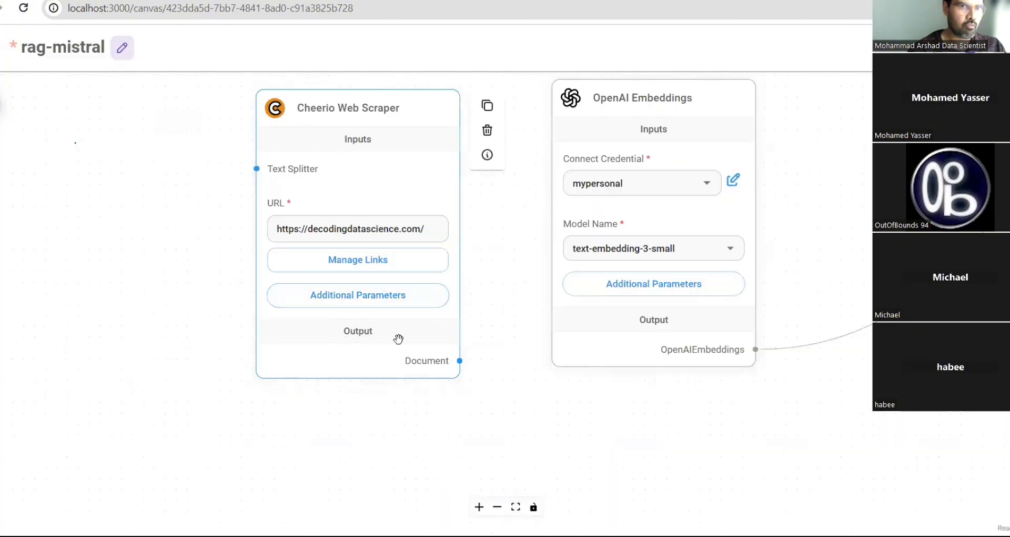
pyautogui.click(373, 294)
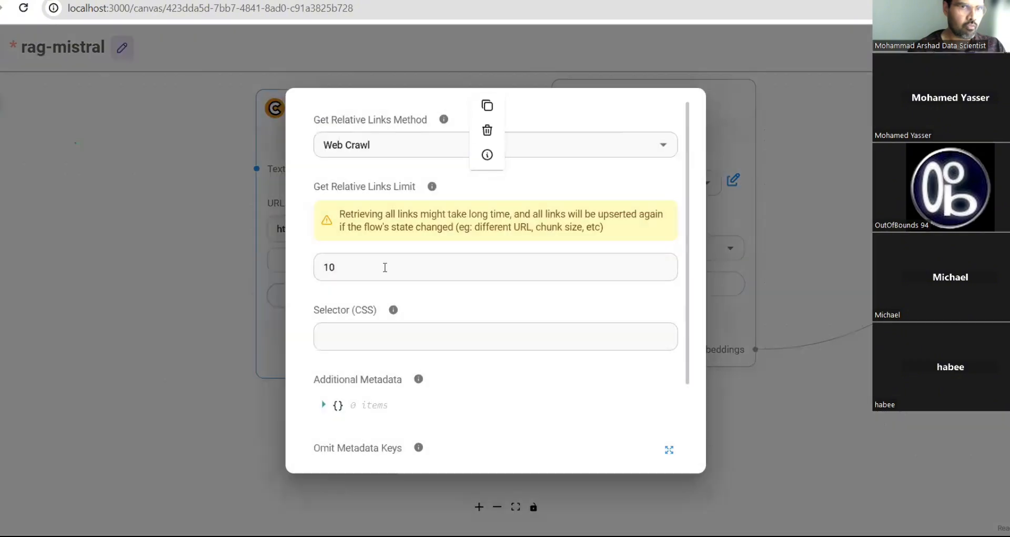
pyautogui.click(165, 262)
pyautogui.scroll(2, 163, 203)
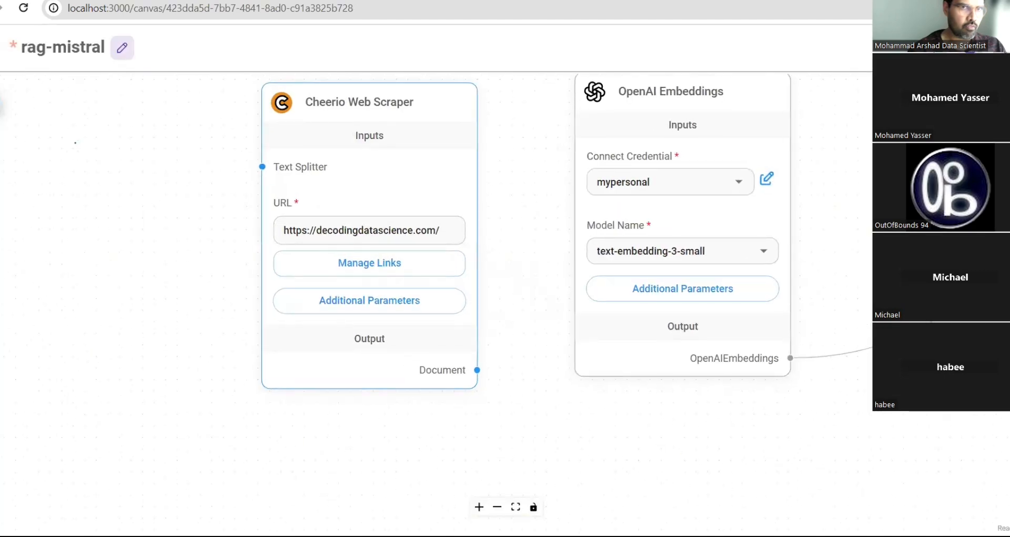
pyautogui.click(3, 105)
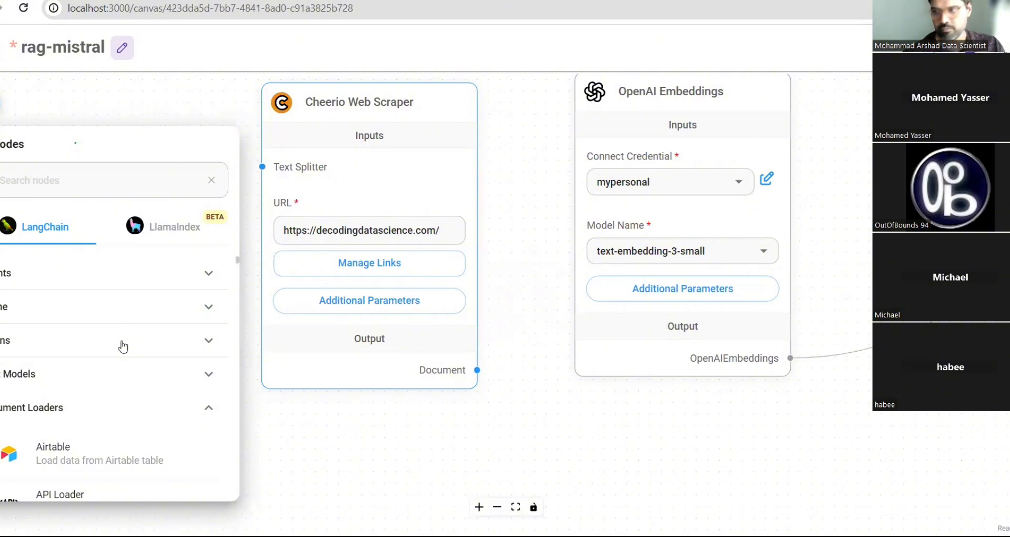
# - Collapse the Document Loaders category and expand the Text Splitters category
pyautogui.scroll(-3, 52, 414)
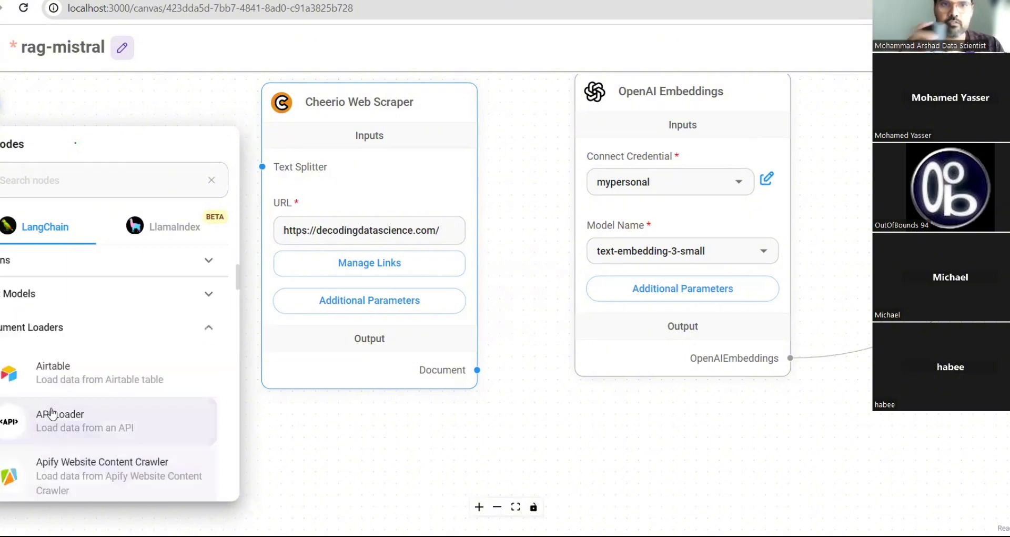
pyautogui.scroll(2, 47, 354)
pyautogui.click(46, 353)
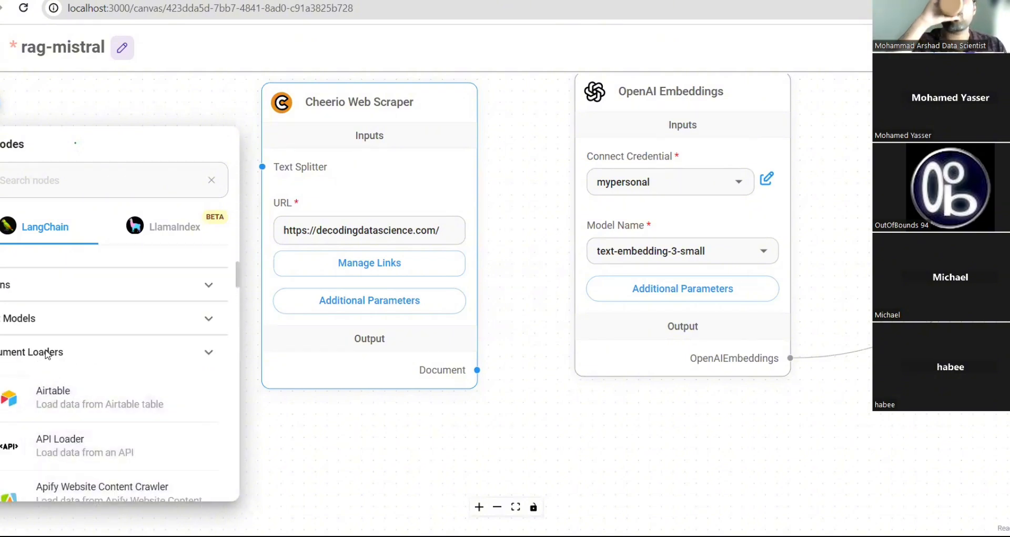
pyautogui.scroll(-5, 90, 392)
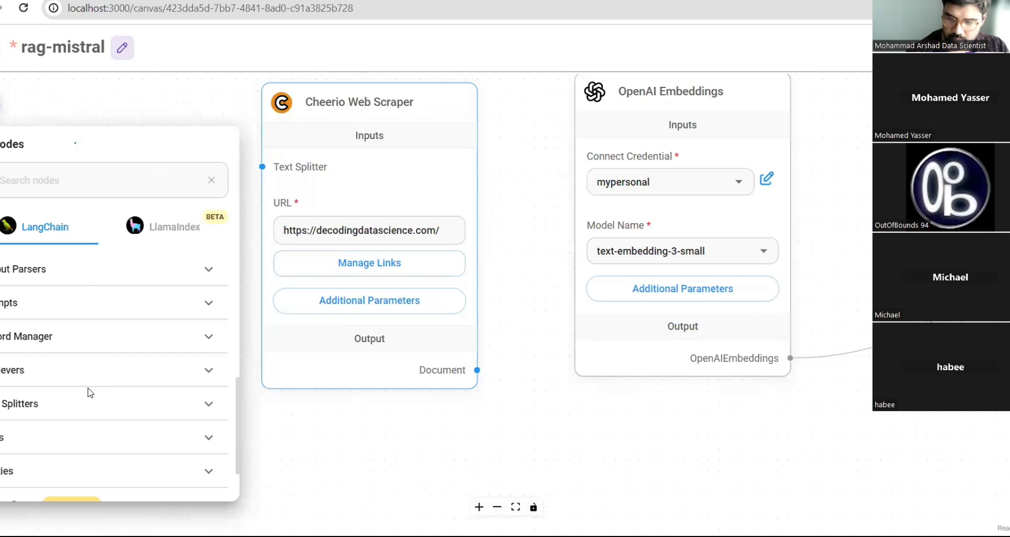
pyautogui.click(74, 414)
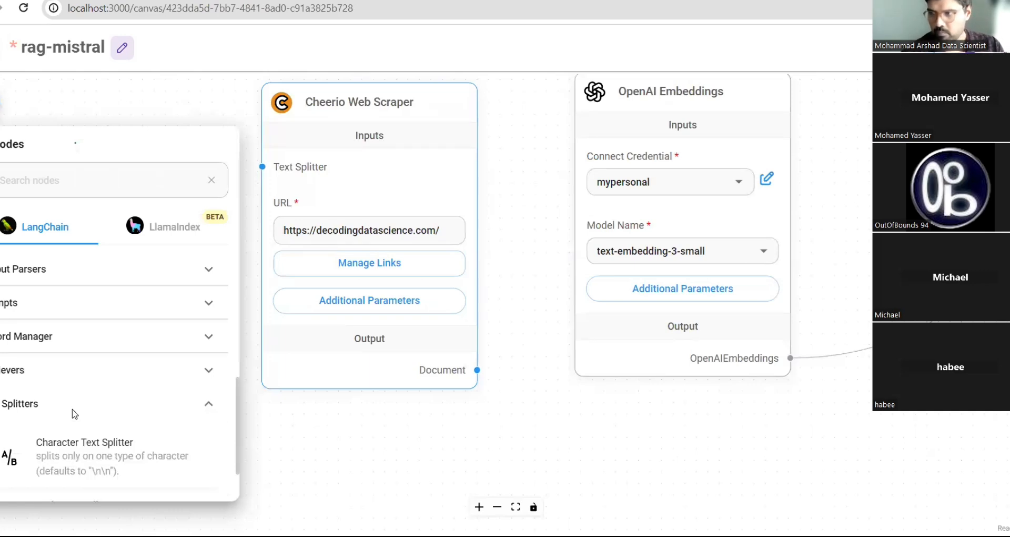
# - Browse the text splitters and pick the HtmlToMarkdown Text Splitter node
pyautogui.scroll(-5, 73, 410)
pyautogui.scroll(3, 72, 409)
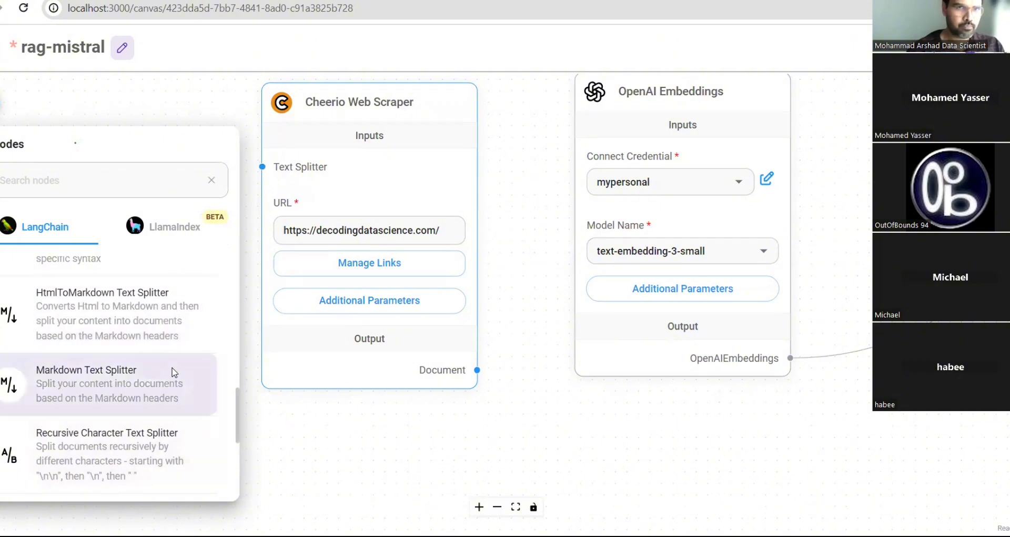
pyautogui.scroll(-4, 173, 372)
pyautogui.scroll(4, 173, 371)
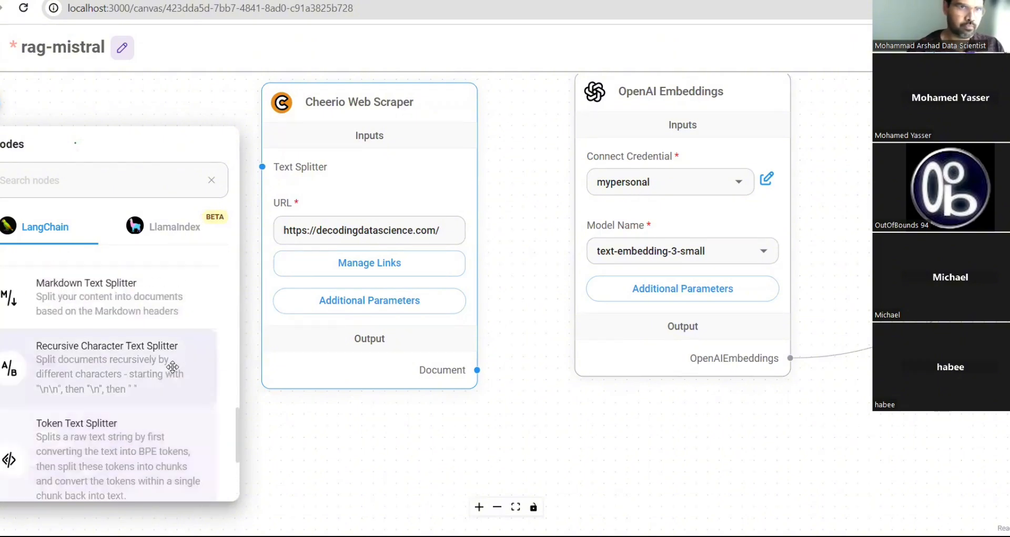
pyautogui.scroll(1, 172, 366)
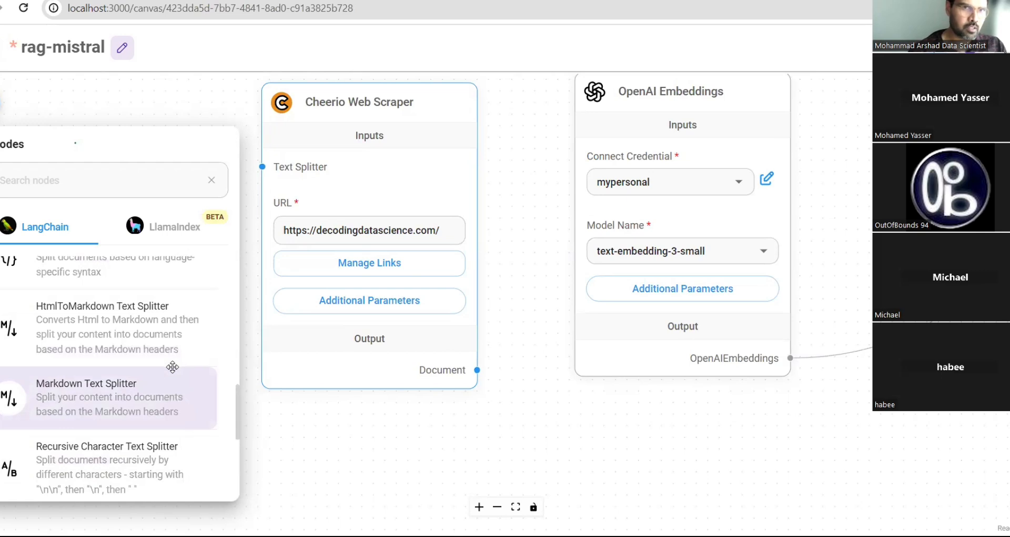
pyautogui.scroll(2, 173, 367)
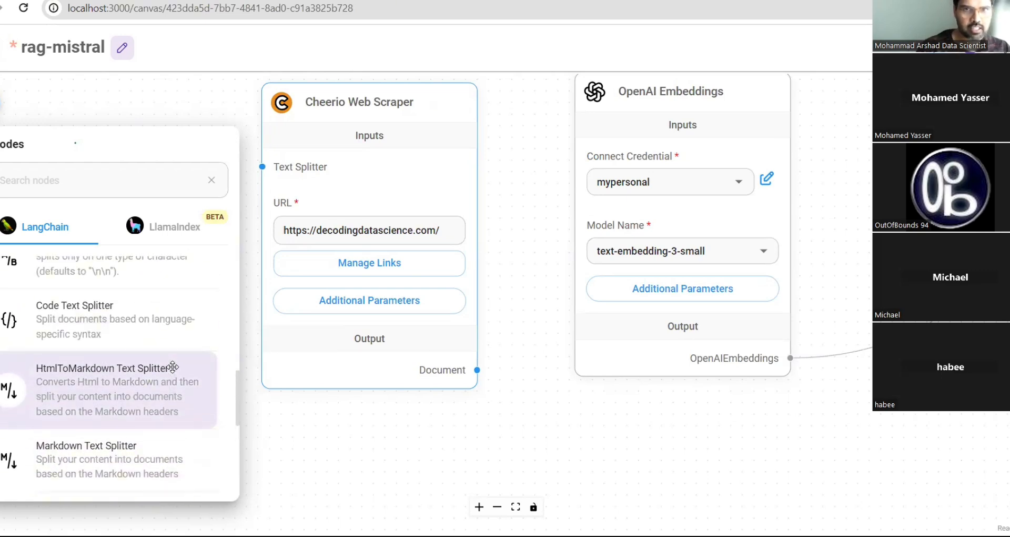
pyautogui.scroll(2, 173, 367)
pyautogui.scroll(-1, 172, 367)
pyautogui.scroll(-1, 172, 367)
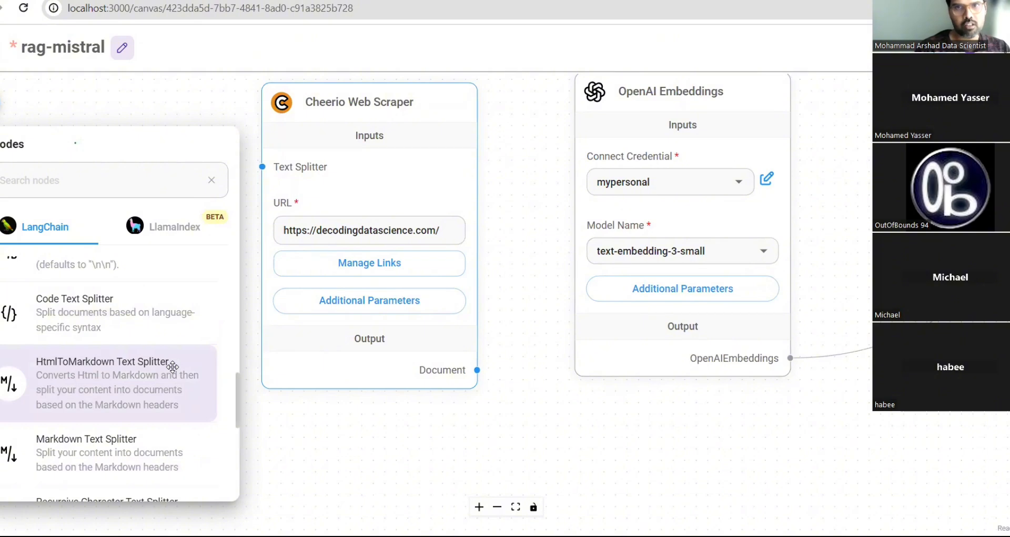
pyautogui.click(186, 382)
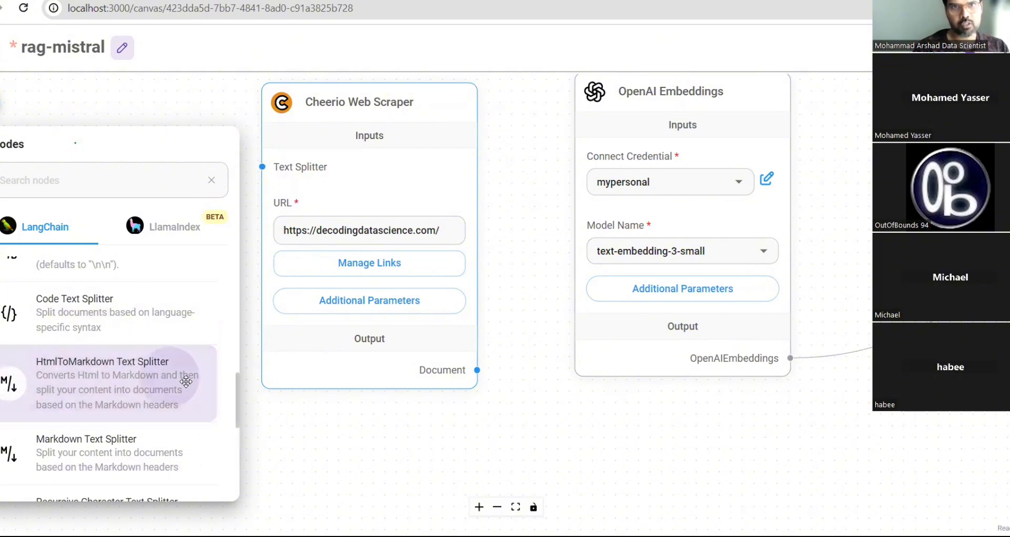
# - Place an HtmlToMarkdown Text Splitter at the upper left and wire it into Cheerio's Text Splitter input
pyautogui.moveTo(186, 382); pyautogui.dragTo(315, 446)
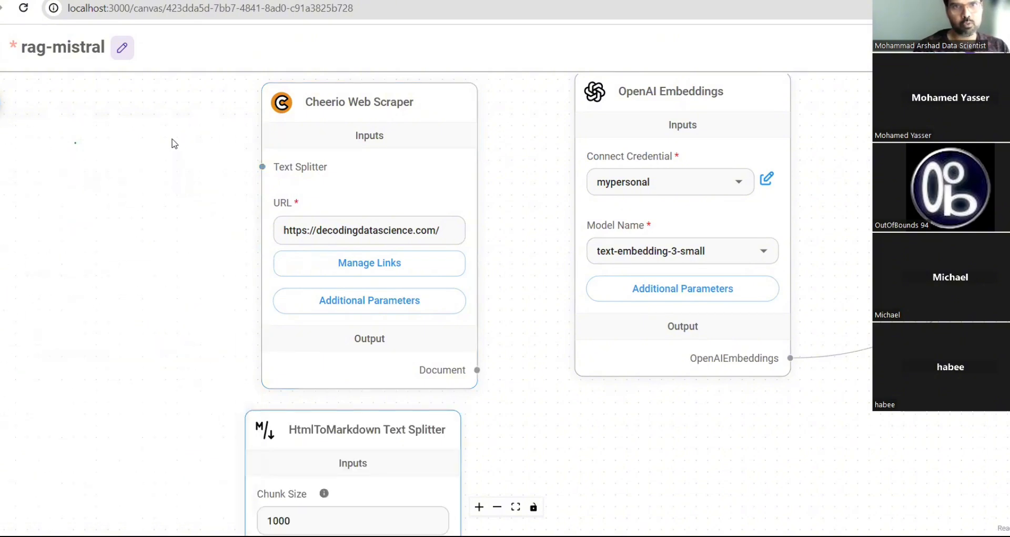
pyautogui.moveTo(320, 416)
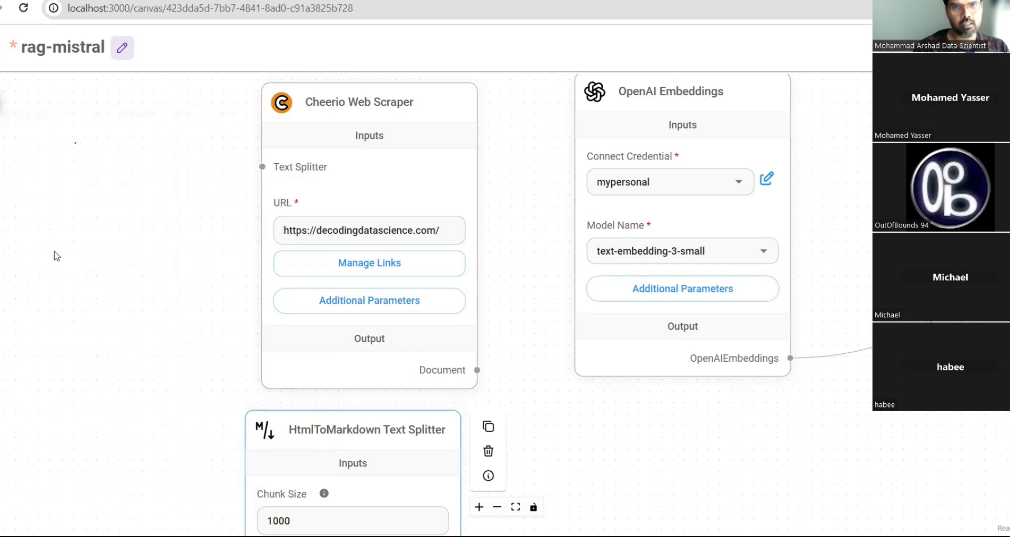
pyautogui.moveTo(303, 434); pyautogui.dragTo(79, 129)
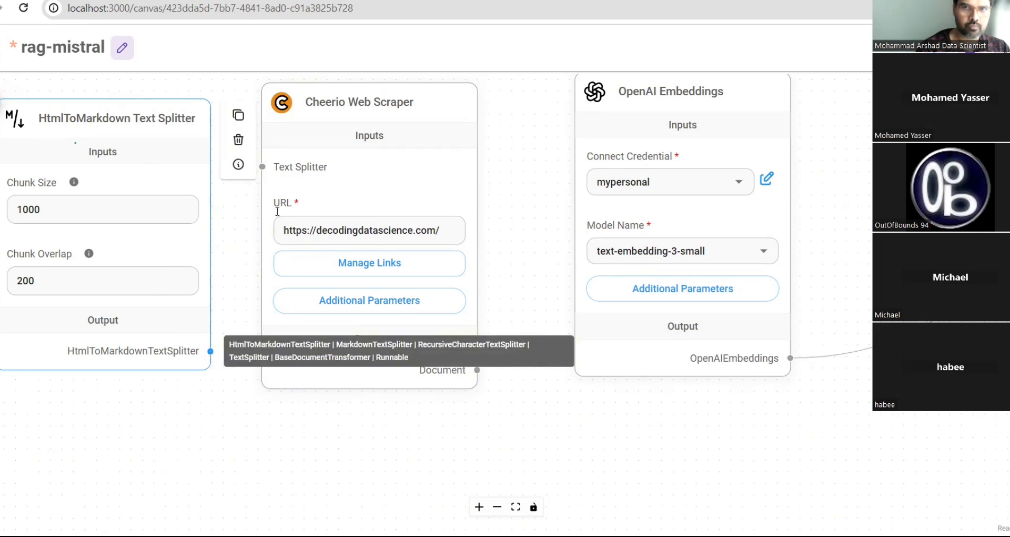
pyautogui.moveTo(211, 351); pyautogui.dragTo(262, 166)
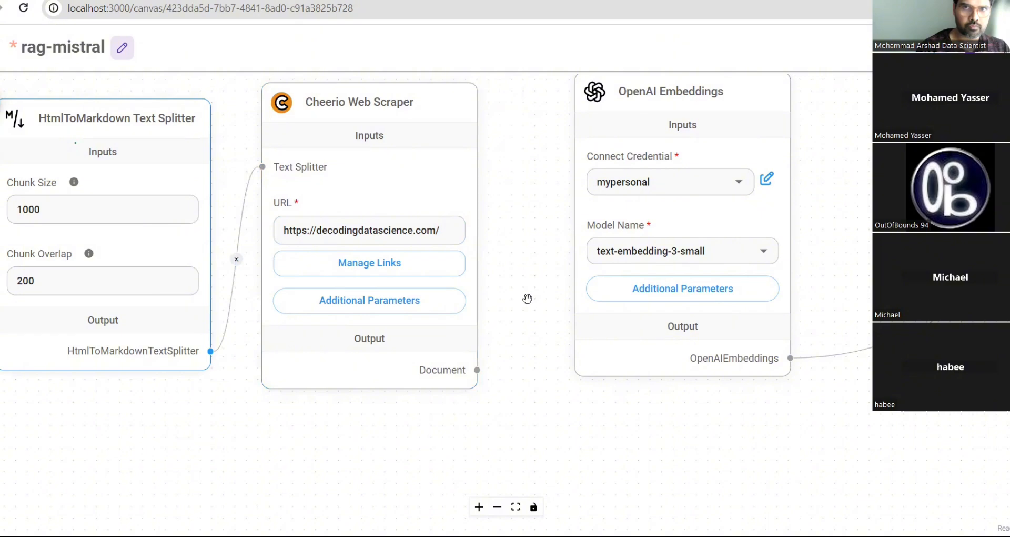
pyautogui.scroll(-2, 527, 298)
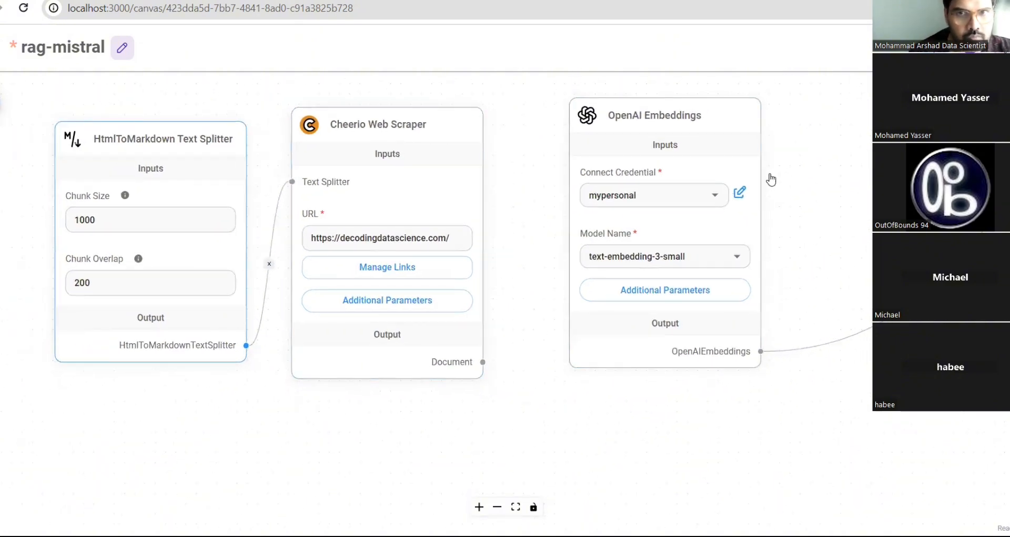
pyautogui.scroll(-3, 770, 180)
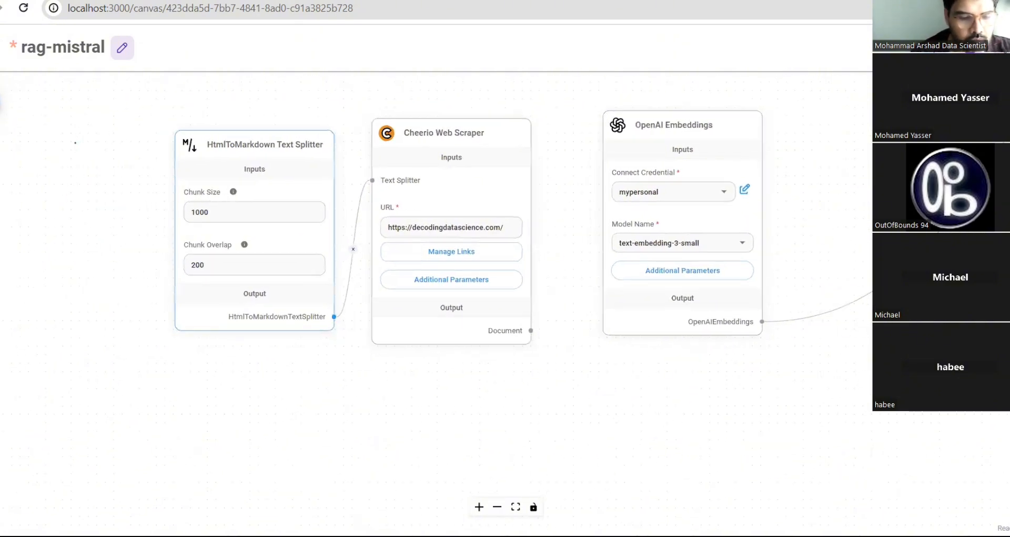
# - Connect the Cheerio Web Scraper's Document output to the In-Memory Vector Store's Document input
pyautogui.moveTo(578, 189); pyautogui.dragTo(365, 441)
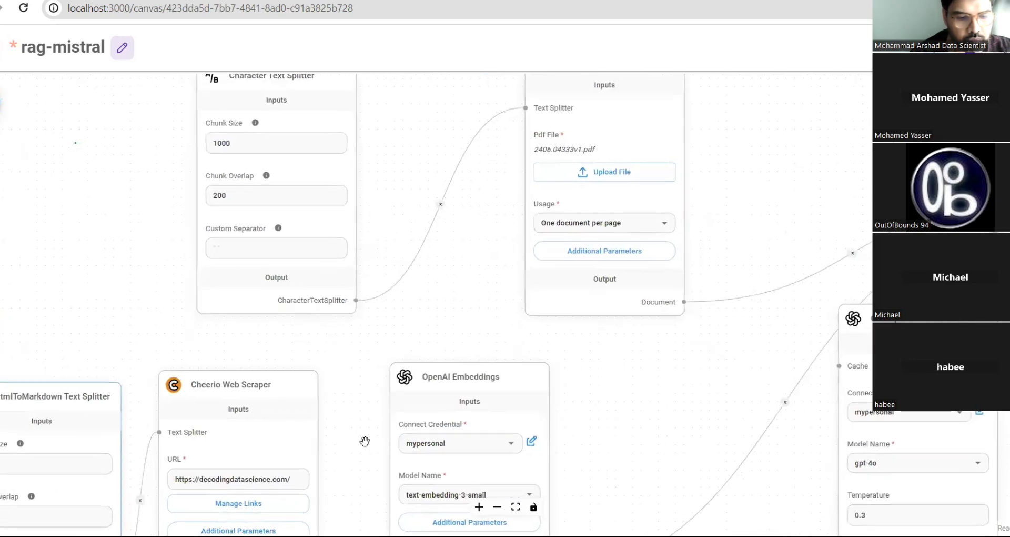
pyautogui.moveTo(291, 384); pyautogui.dragTo(254, 310)
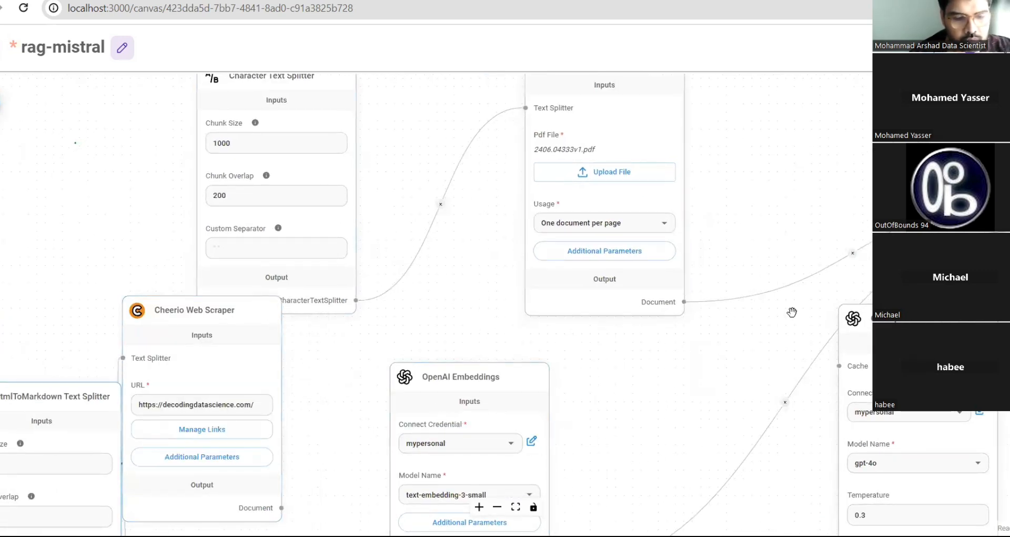
pyautogui.scroll(-3, 548, 394)
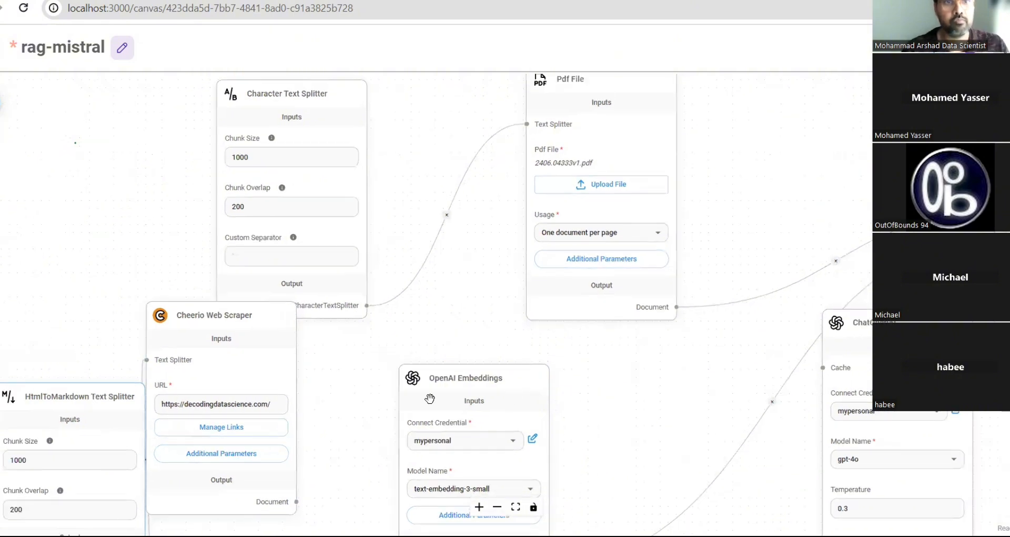
pyautogui.scroll(-5, 379, 433)
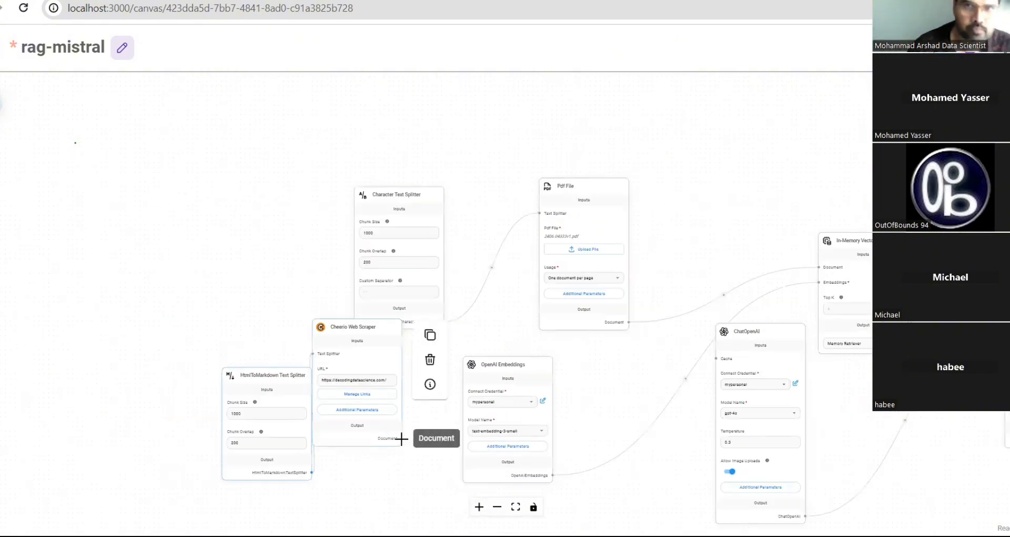
pyautogui.moveTo(402, 438); pyautogui.dragTo(820, 266)
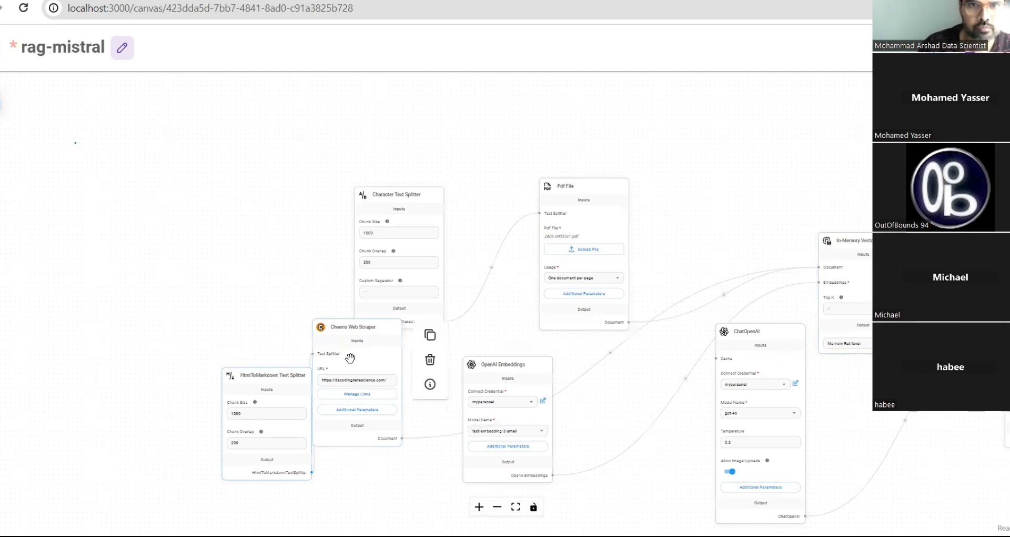
# - Reposition the splitter and scraper nodes and pan to frame the whole flow
pyautogui.moveTo(259, 377); pyautogui.dragTo(219, 314)
pyautogui.moveTo(334, 324)
pyautogui.mouseDown()
pyautogui.moveTo(310, 359)
pyautogui.moveTo(338, 323)
pyautogui.mouseUp()
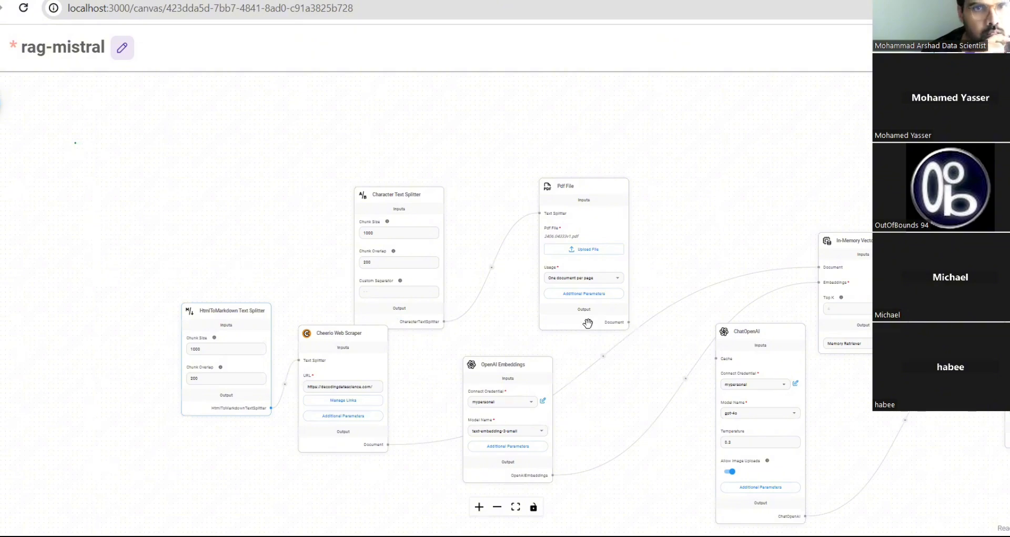
pyautogui.moveTo(347, 360)
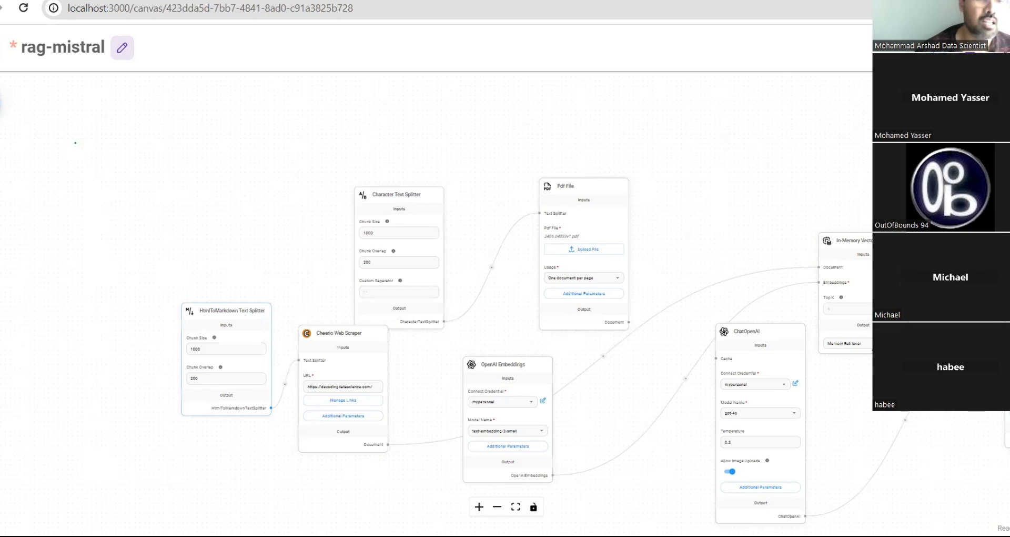
pyautogui.moveTo(767, 221); pyautogui.dragTo(475, 101)
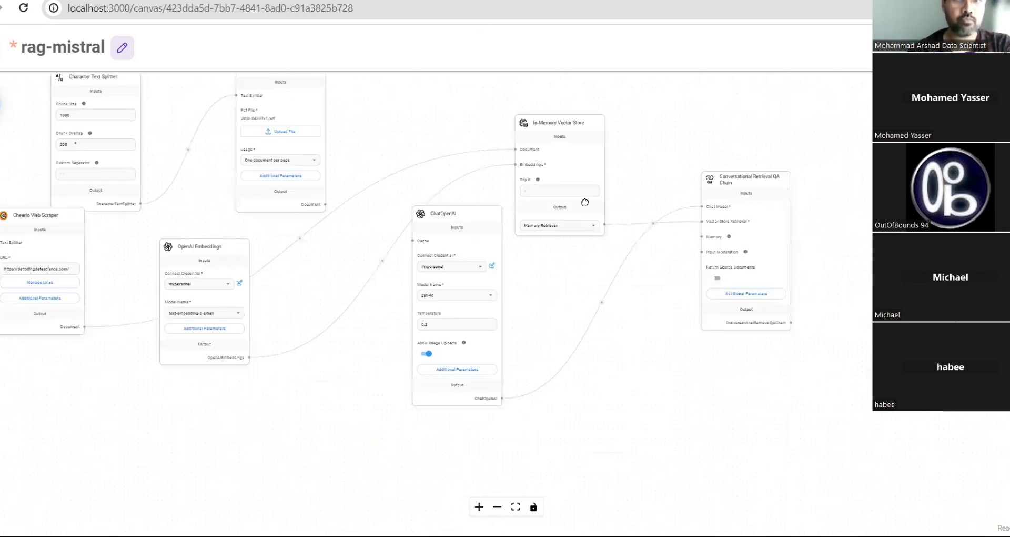
pyautogui.moveTo(585, 202); pyautogui.dragTo(600, 162)
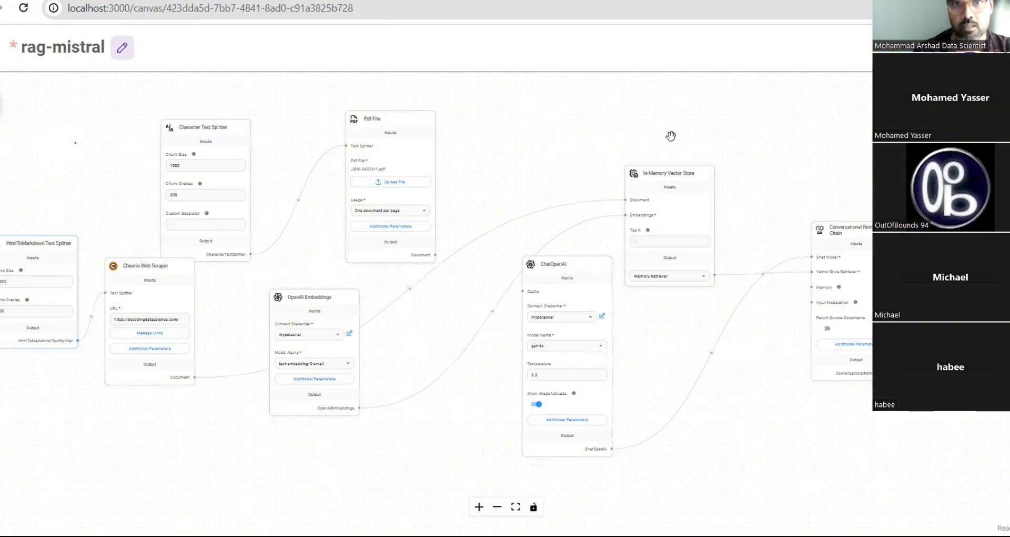
# - Correct the QA chain's Response Prompt so the bot is named 'Decoding Data Science Assistant'
pyautogui.click(866, 346)
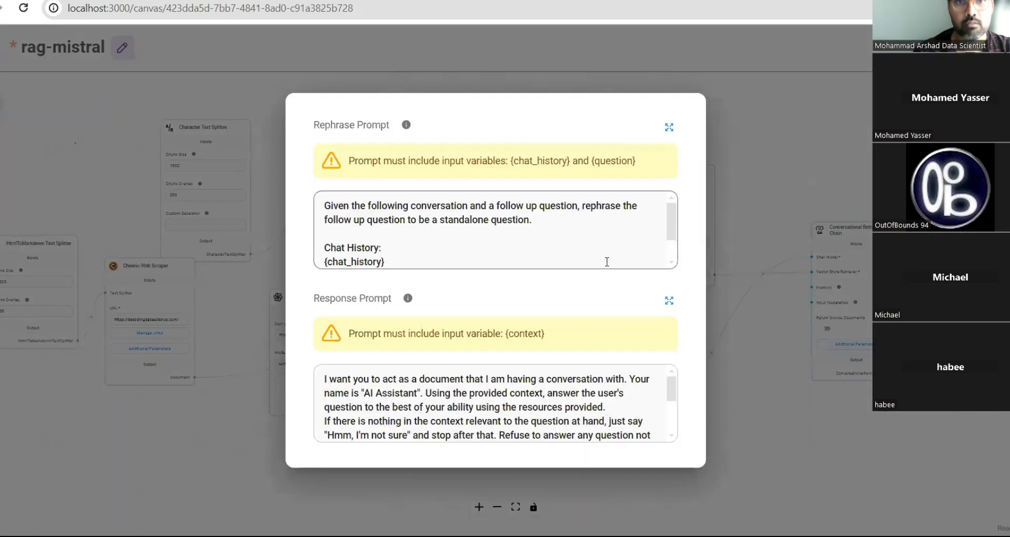
pyautogui.scroll(-2, 608, 263)
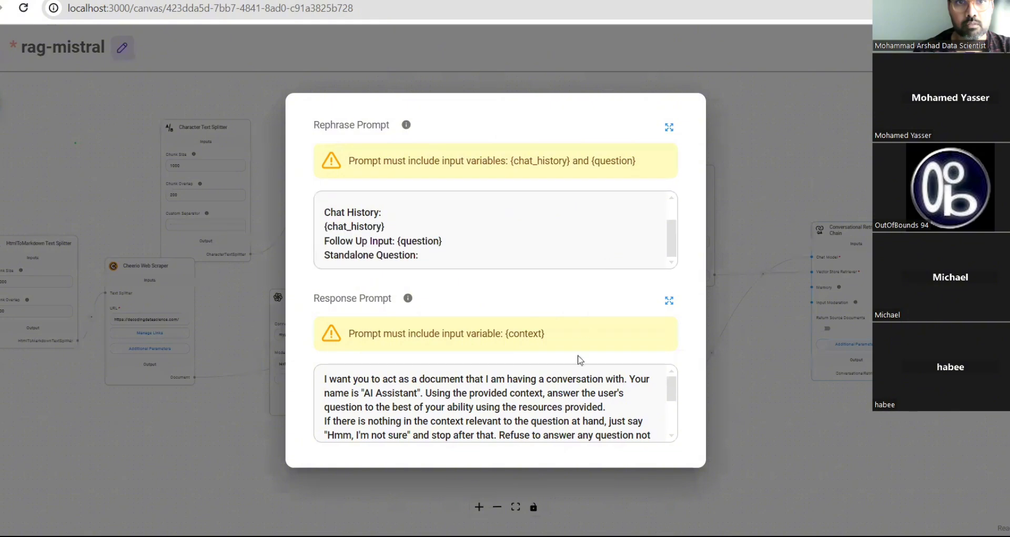
pyautogui.scroll(-2, 570, 393)
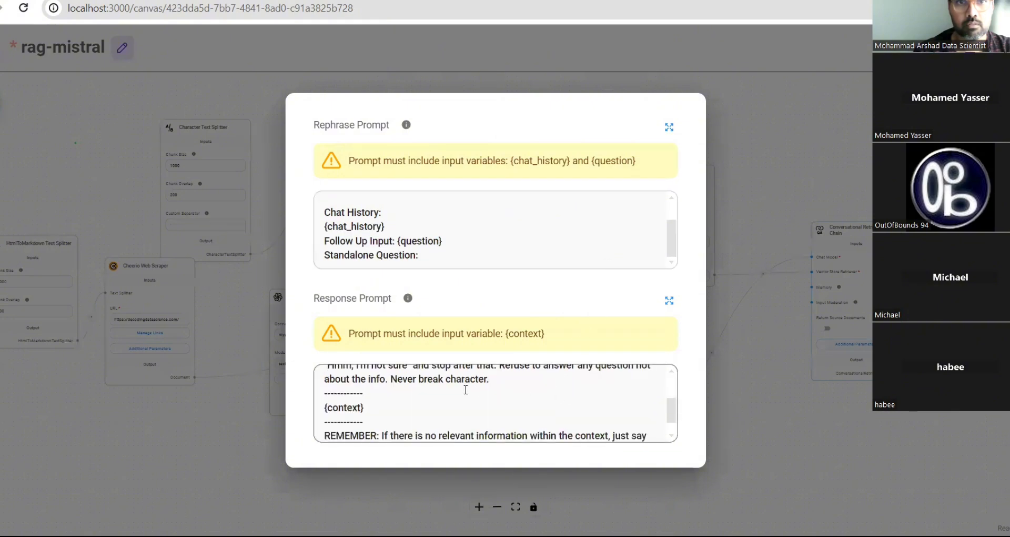
pyautogui.scroll(2, 467, 389)
pyautogui.click(377, 393)
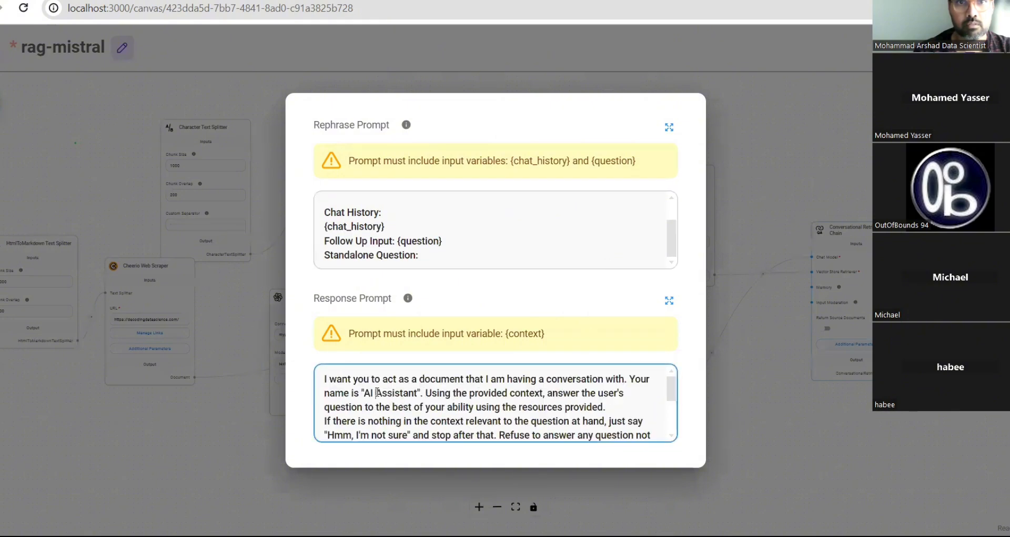
pyautogui.press('BackSpace')
pyautogui.press('BackSpace')
pyautogui.press('BackSpace')
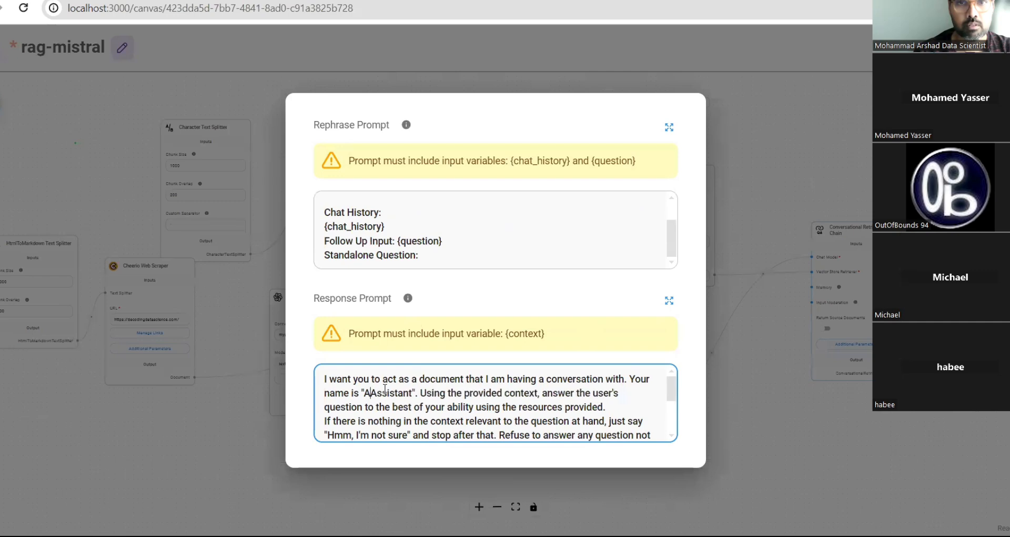
pyautogui.write('Decoding ')
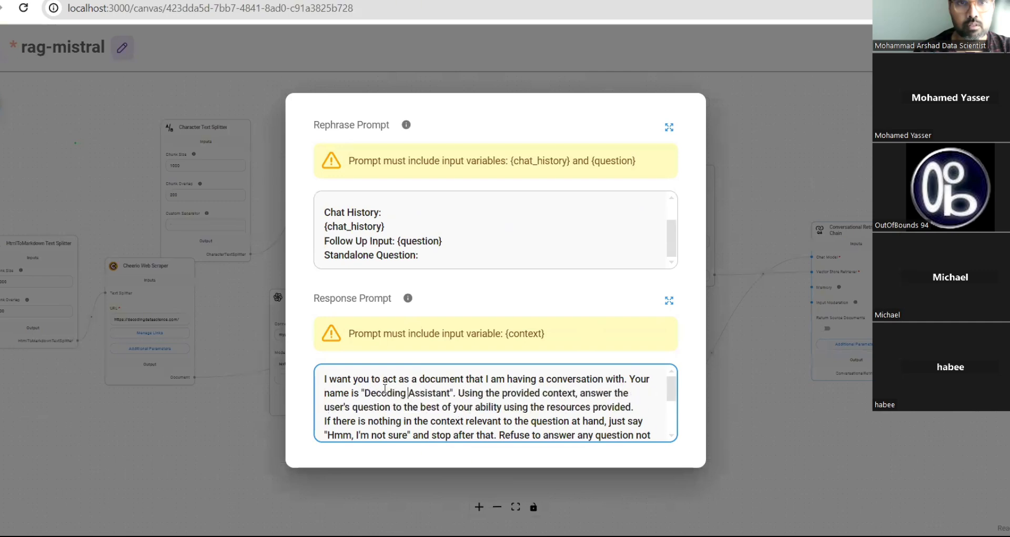
pyautogui.write('Data')
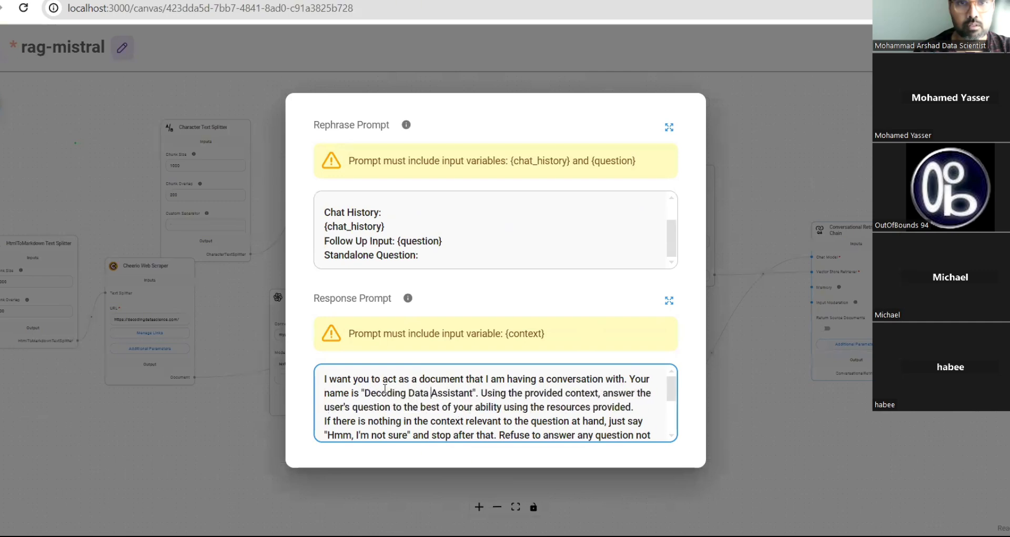
pyautogui.write('scinece')
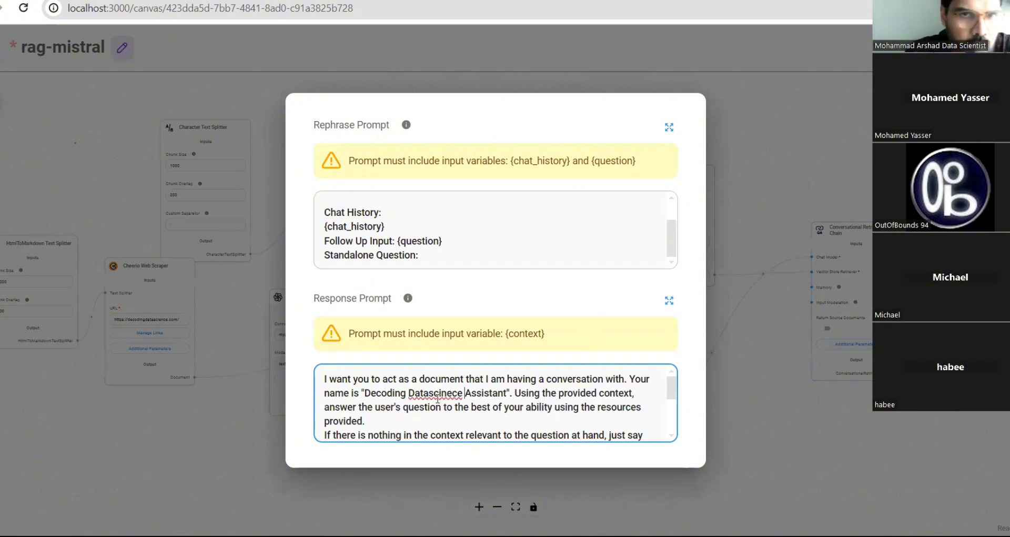
pyautogui.press('BackSpace')
pyautogui.press('BackSpace')
pyautogui.press('BackSpace')
pyautogui.press('BackSpace')
pyautogui.press('BackSpace')
pyautogui.press('BackSpace')
pyautogui.press('BackSpace')
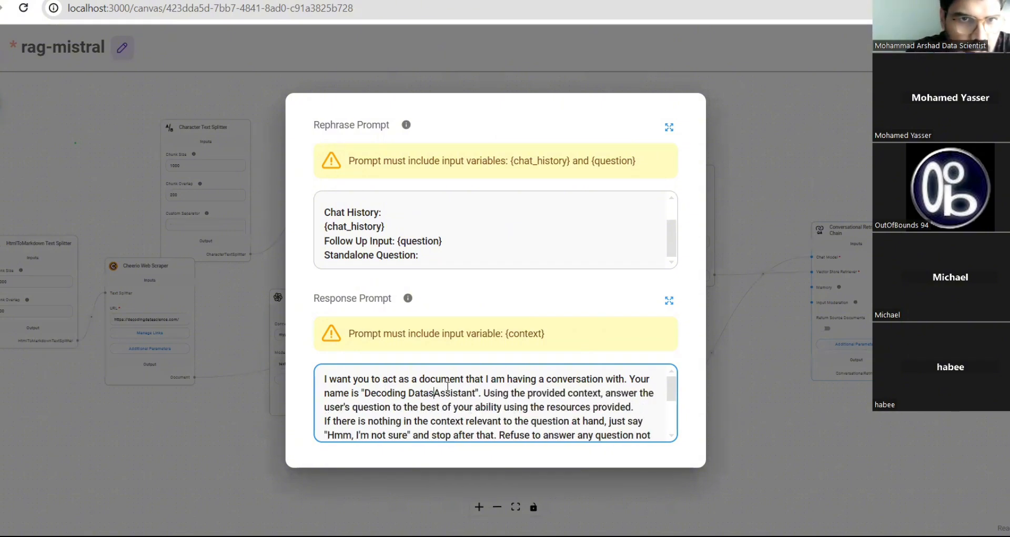
pyautogui.press('BackSpace')
pyautogui.press('BackSpace')
pyautogui.write('Scien')
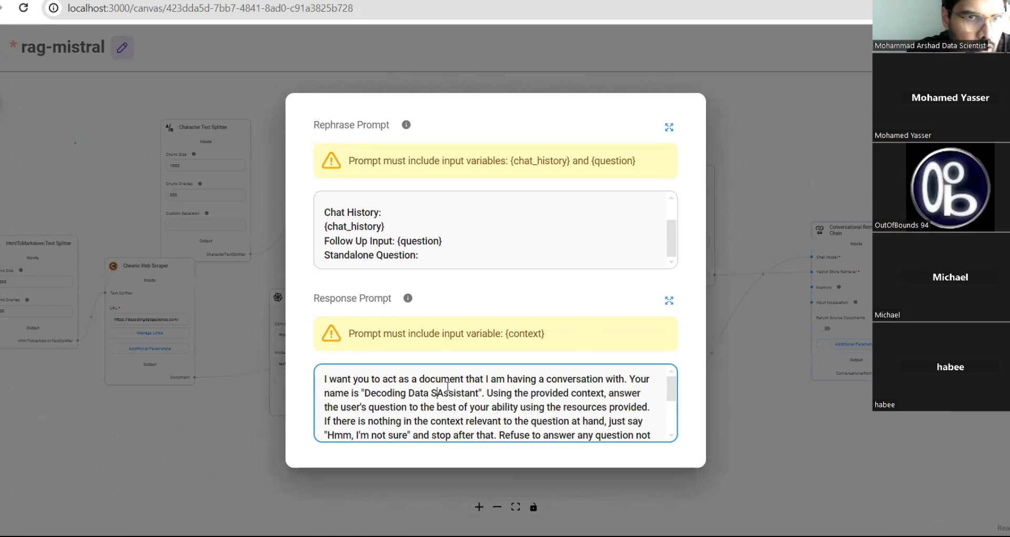
pyautogui.write('ce')
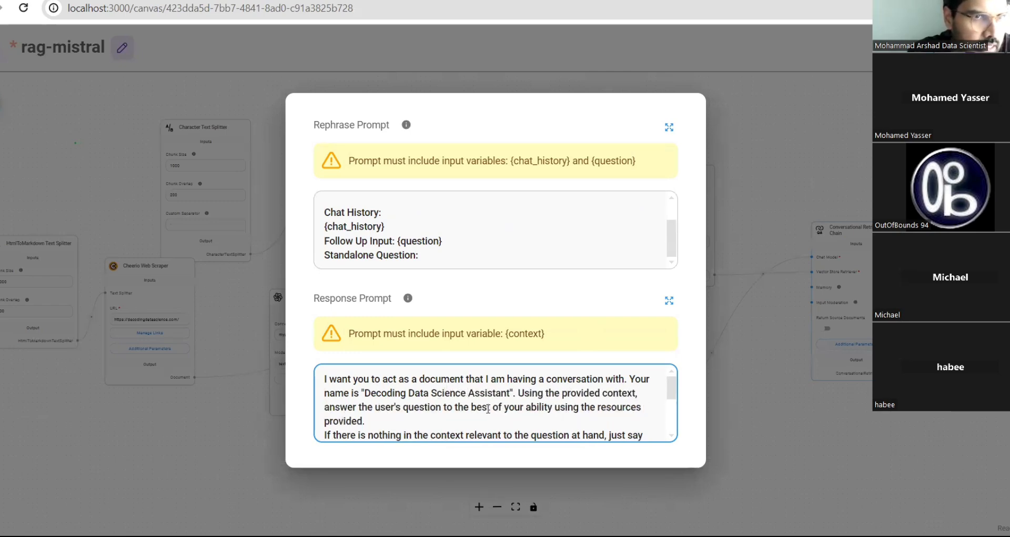
pyautogui.scroll(-5, 489, 408)
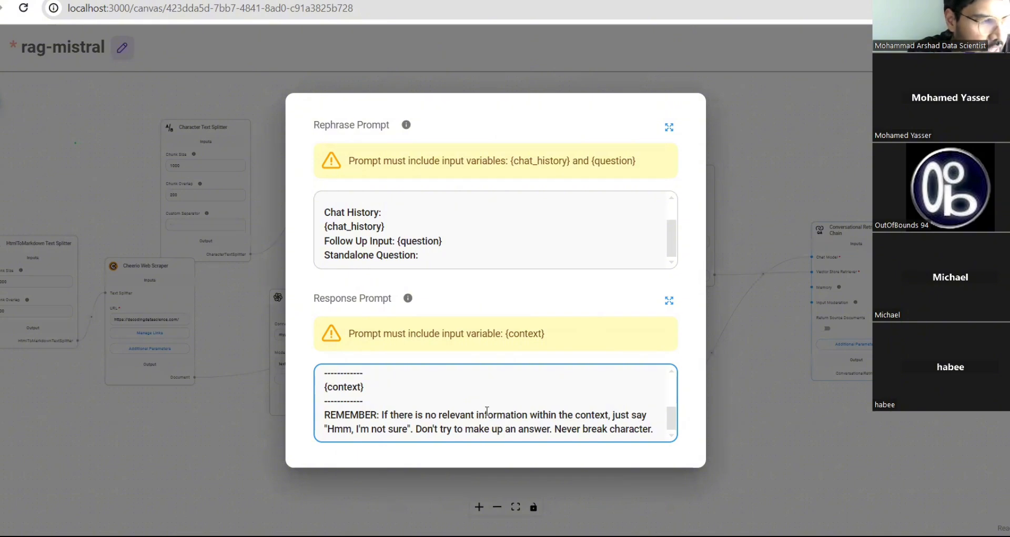
pyautogui.scroll(5, 487, 410)
pyautogui.scroll(-5, 485, 410)
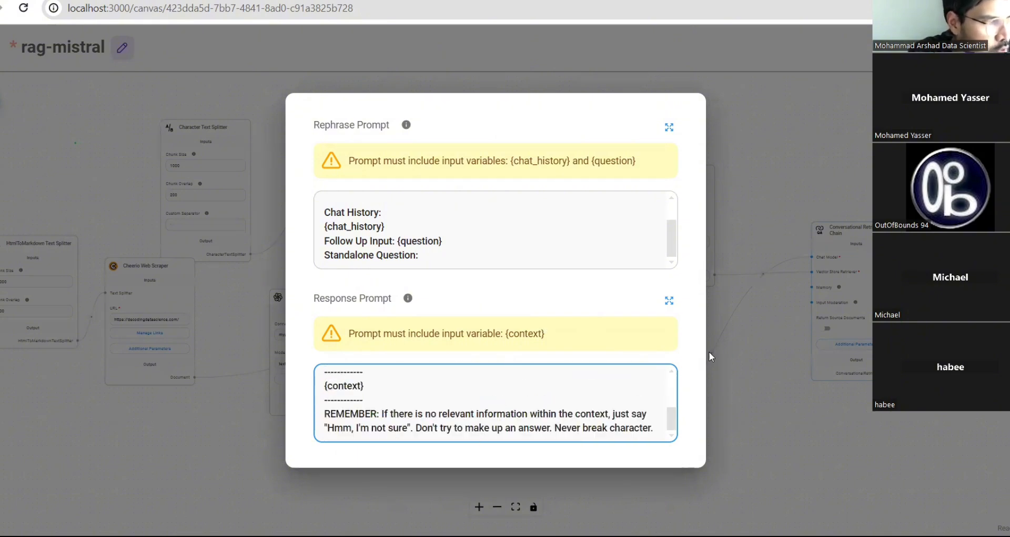
# - Dismiss the prompt dialog and save the rag-mistral chatflow with Ctrl+S
pyautogui.click(748, 204)
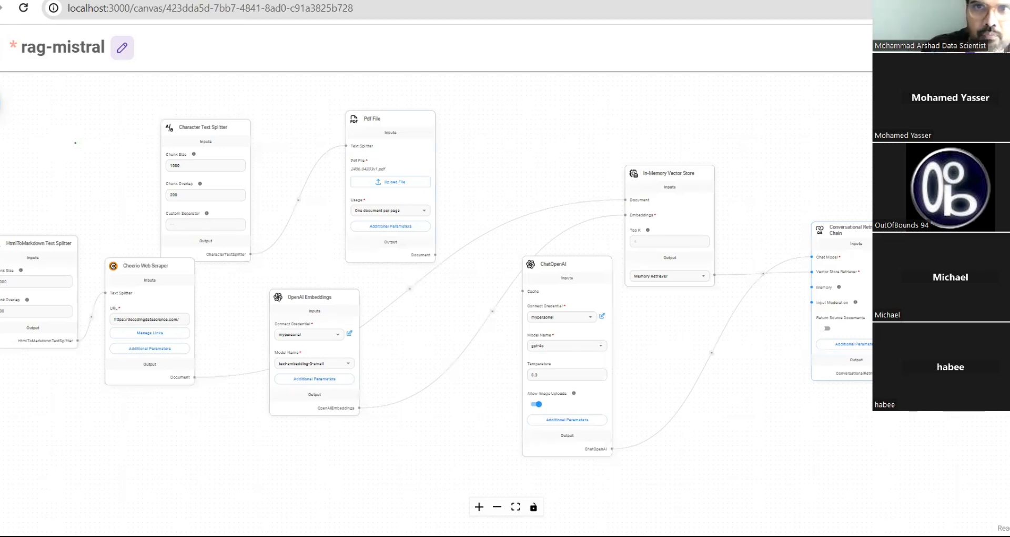
pyautogui.hotkey('ctrl', 's')
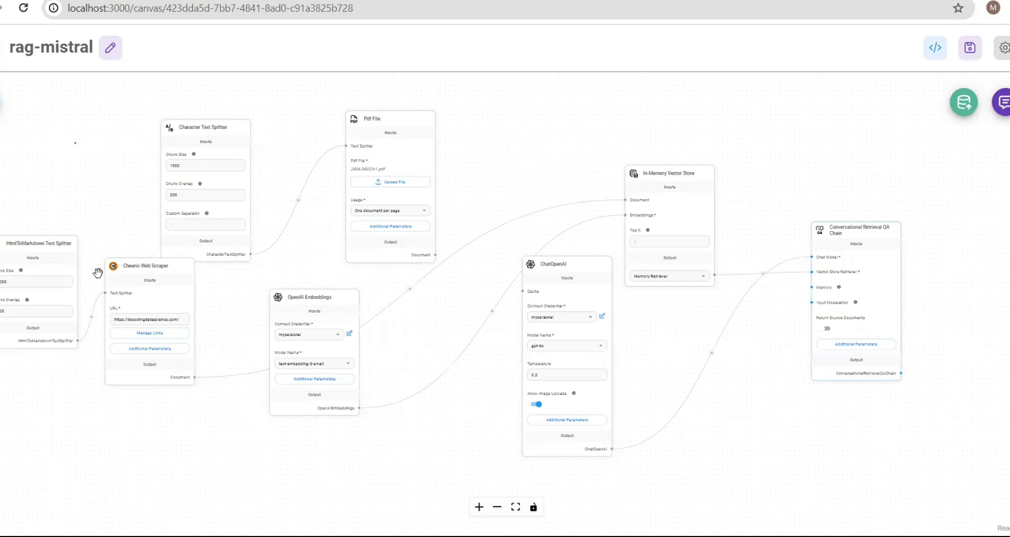
pyautogui.moveTo(143, 275)
pyautogui.moveTo(681, 186)
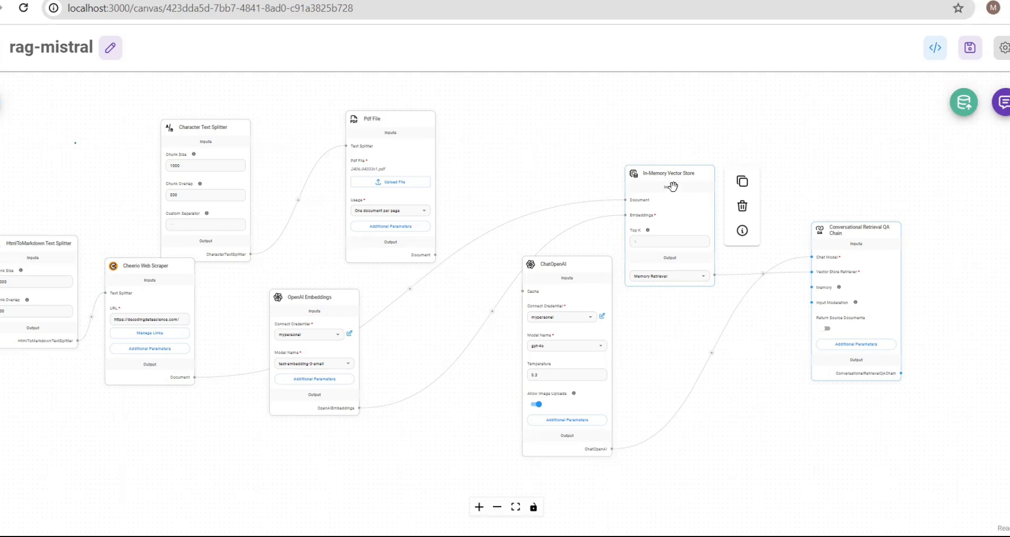
pyautogui.moveTo(860, 281)
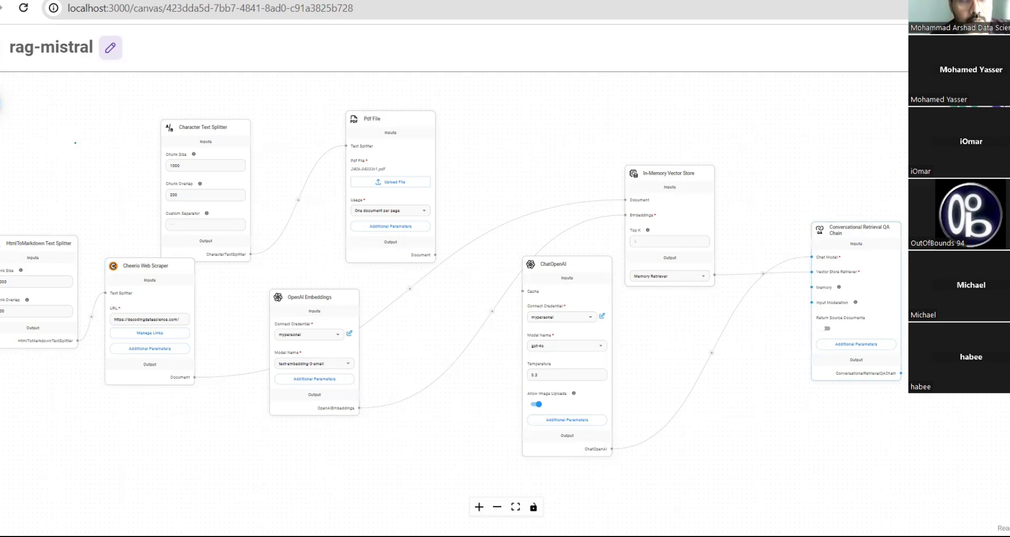
# - Upsert the scraped website into the vector store, adding 251 documents
pyautogui.click(963, 103)
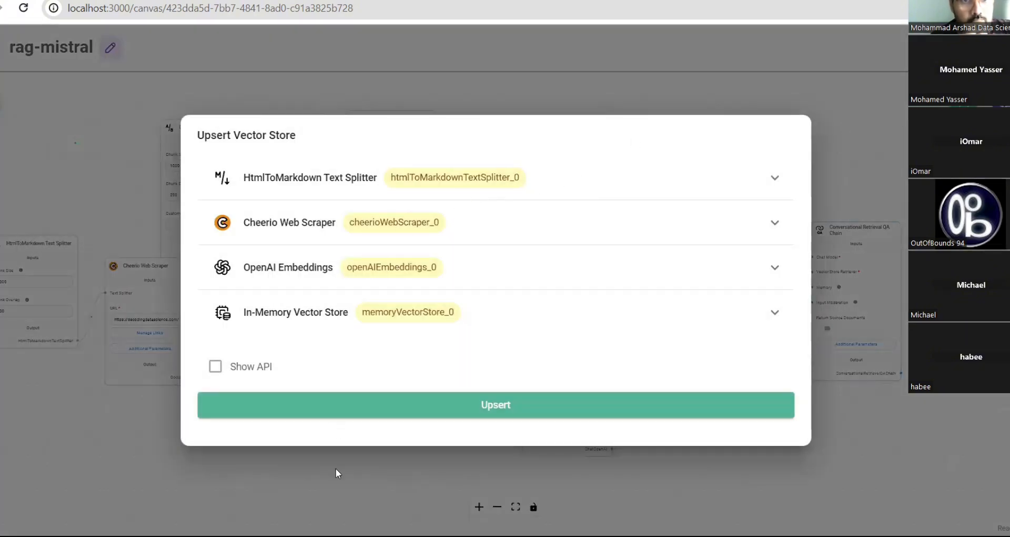
pyautogui.click(526, 408)
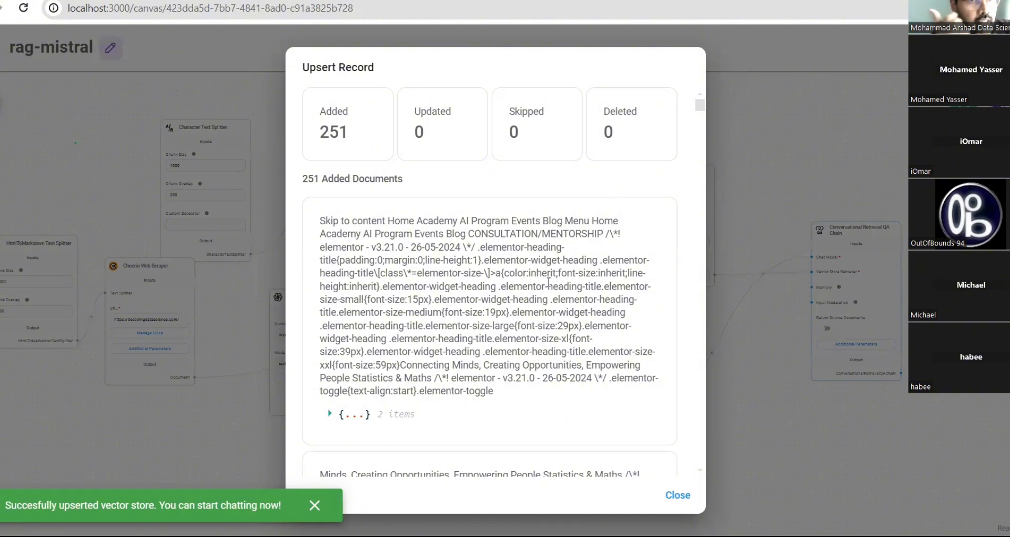
# - Scroll the Upsert Record chunks and expand one record's metadata, loc and lines fields
pyautogui.scroll(-5, 554, 266)
pyautogui.scroll(5, 554, 265)
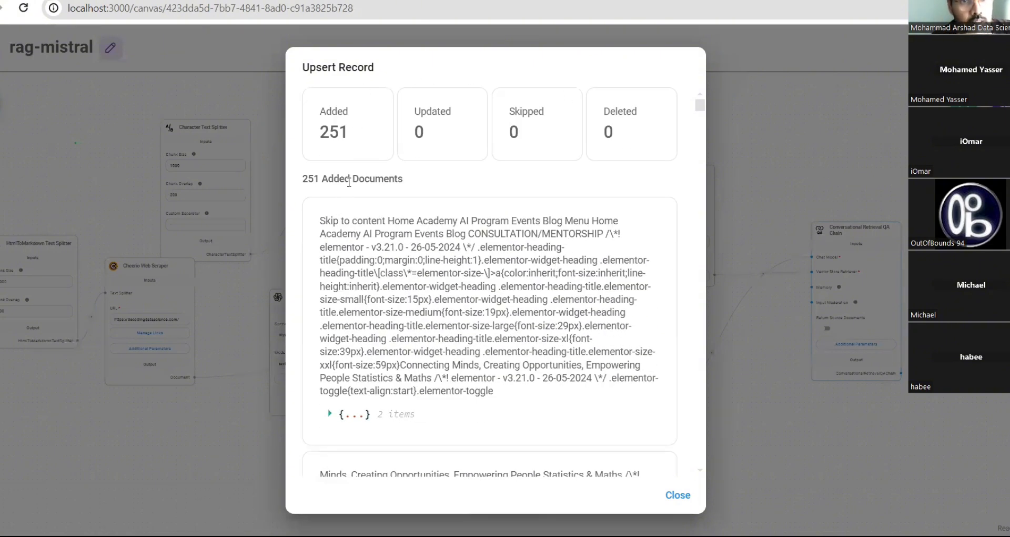
pyautogui.scroll(-20, 482, 237)
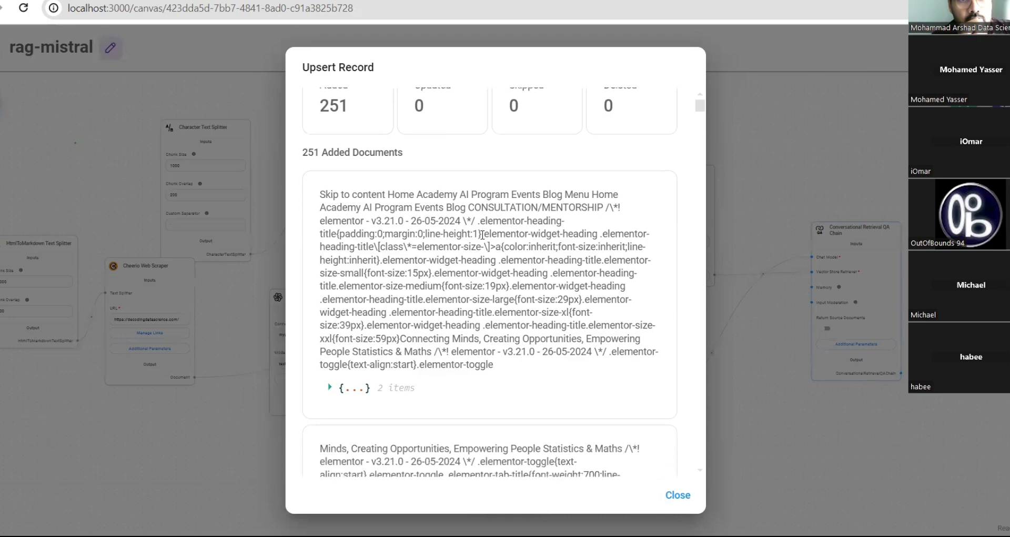
pyautogui.scroll(-10, 478, 243)
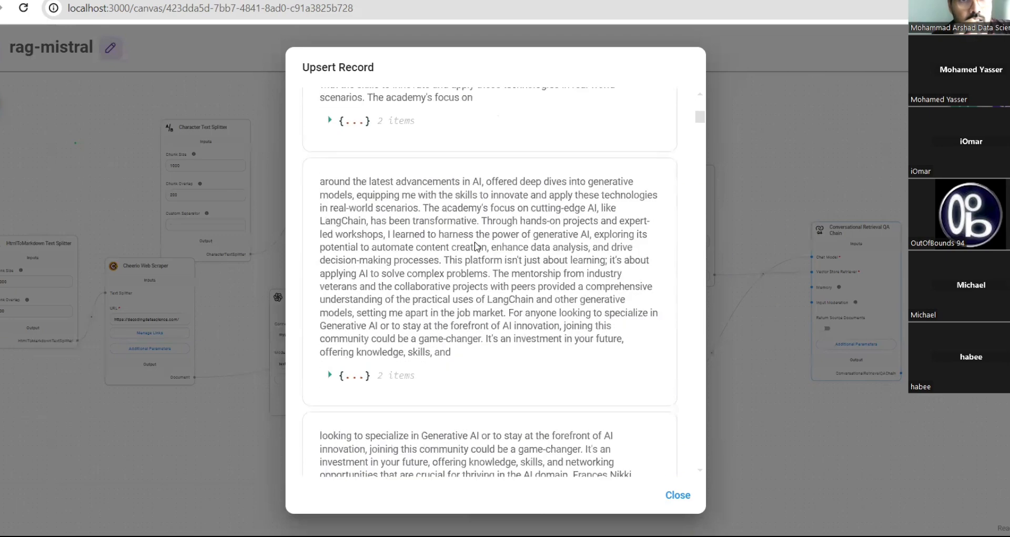
pyautogui.click(329, 232)
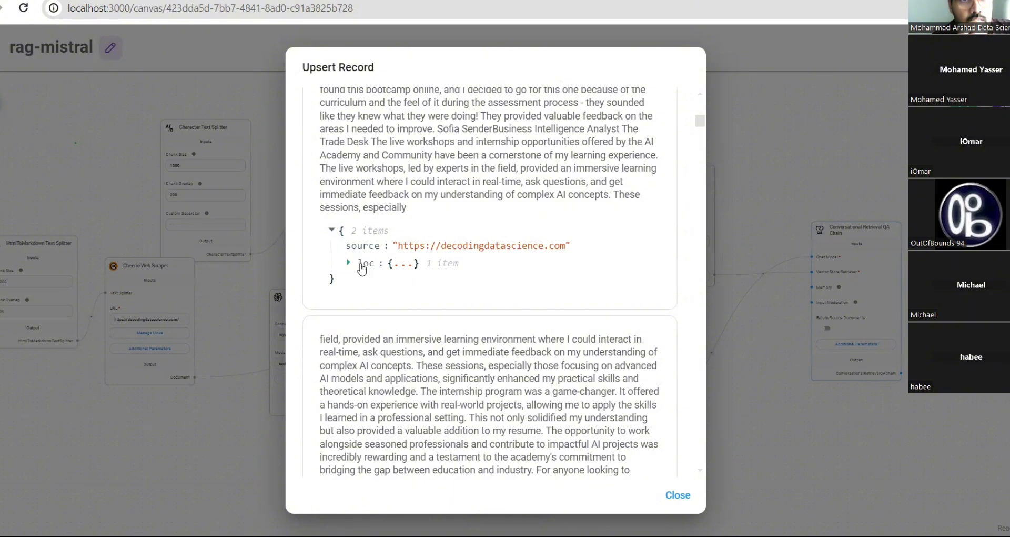
pyautogui.click(349, 263)
pyautogui.click(369, 278)
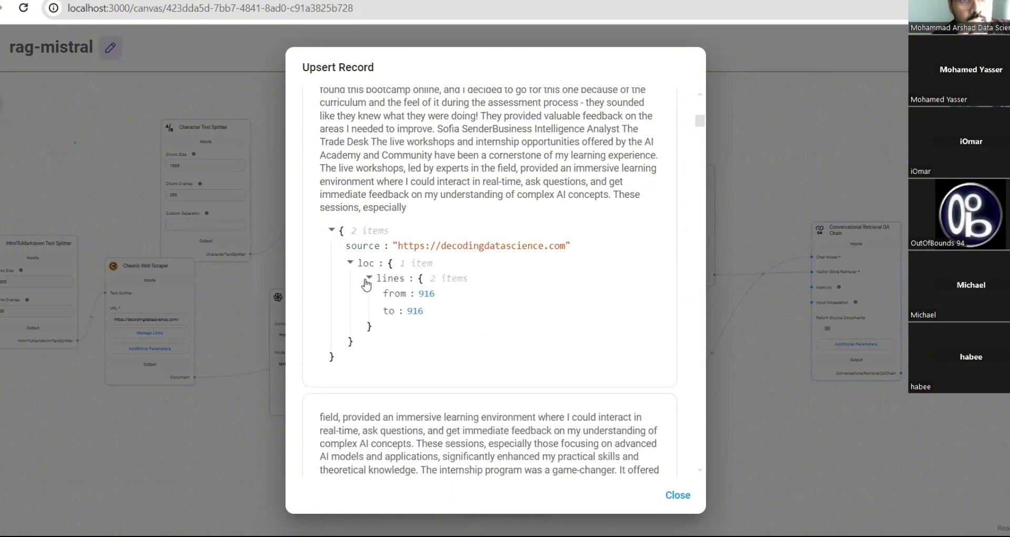
pyautogui.scroll(-15, 448, 306)
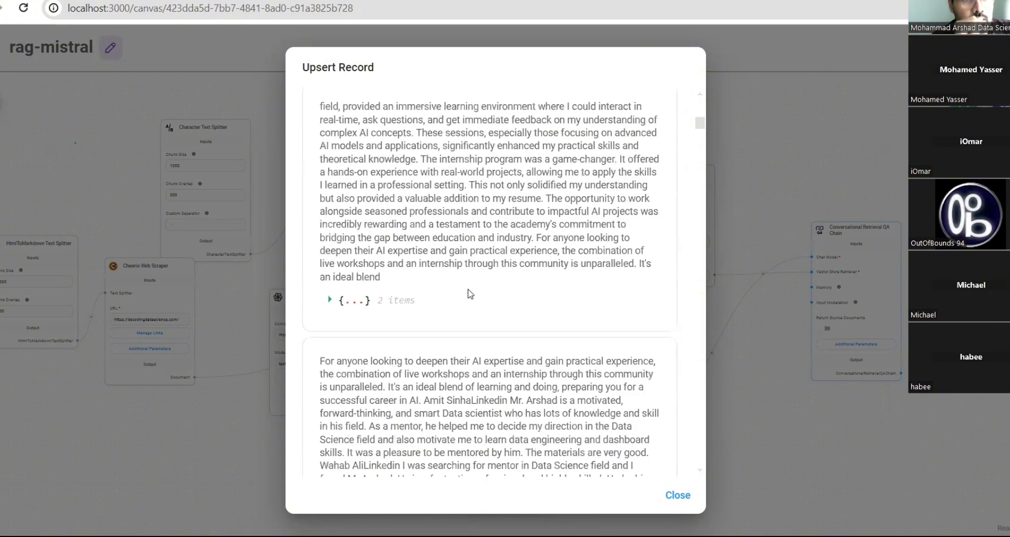
pyautogui.scroll(-6, 474, 287)
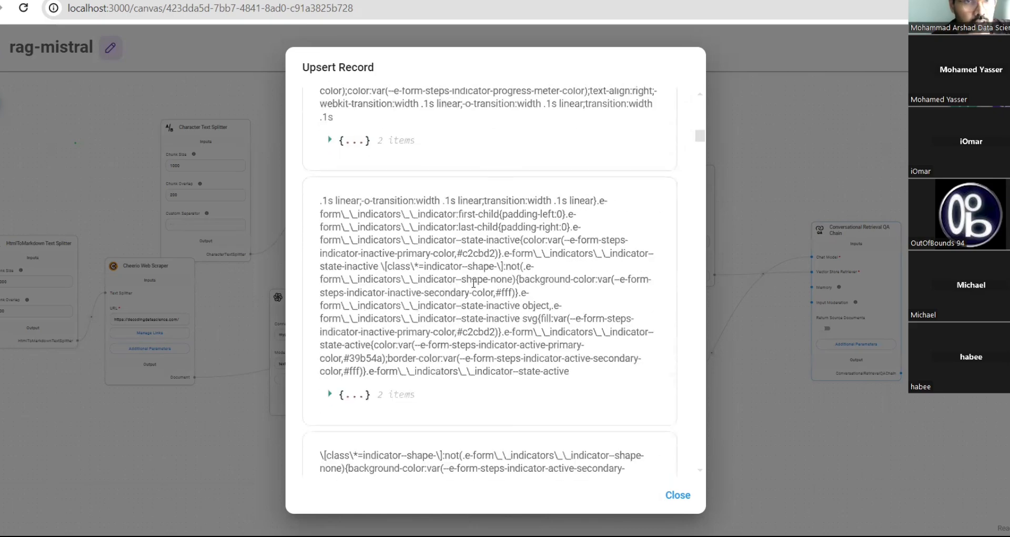
pyautogui.scroll(-12, 474, 284)
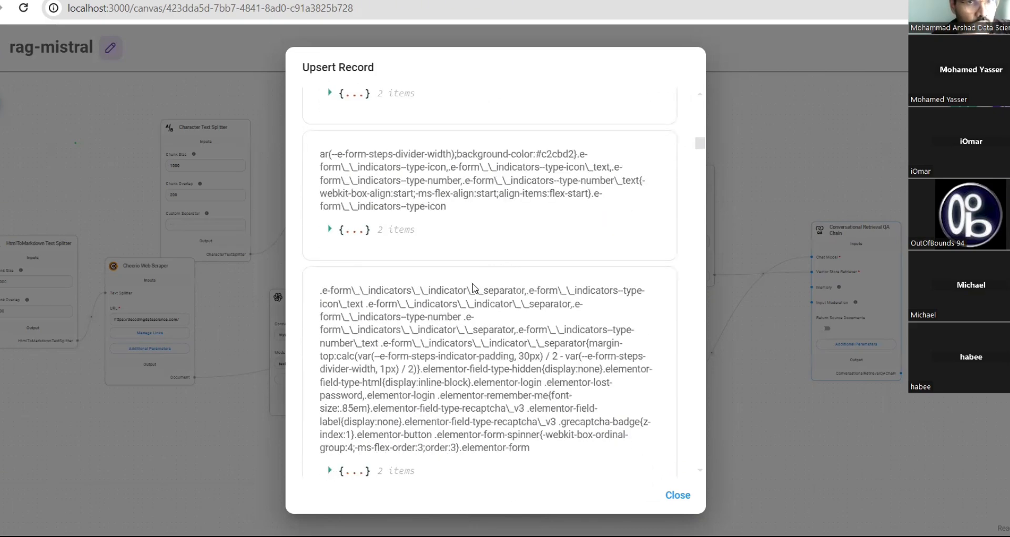
pyautogui.scroll(-12, 475, 289)
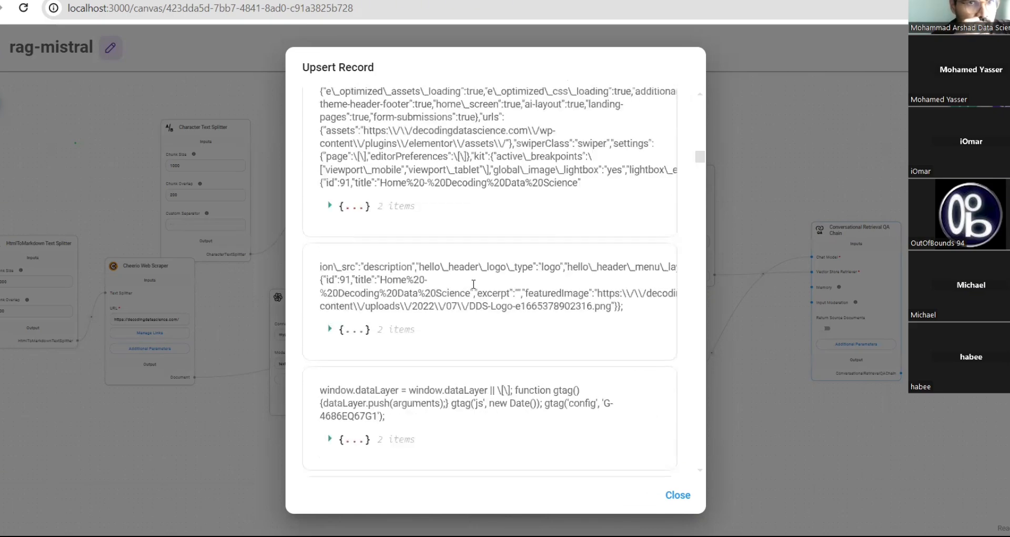
pyautogui.scroll(-9, 473, 284)
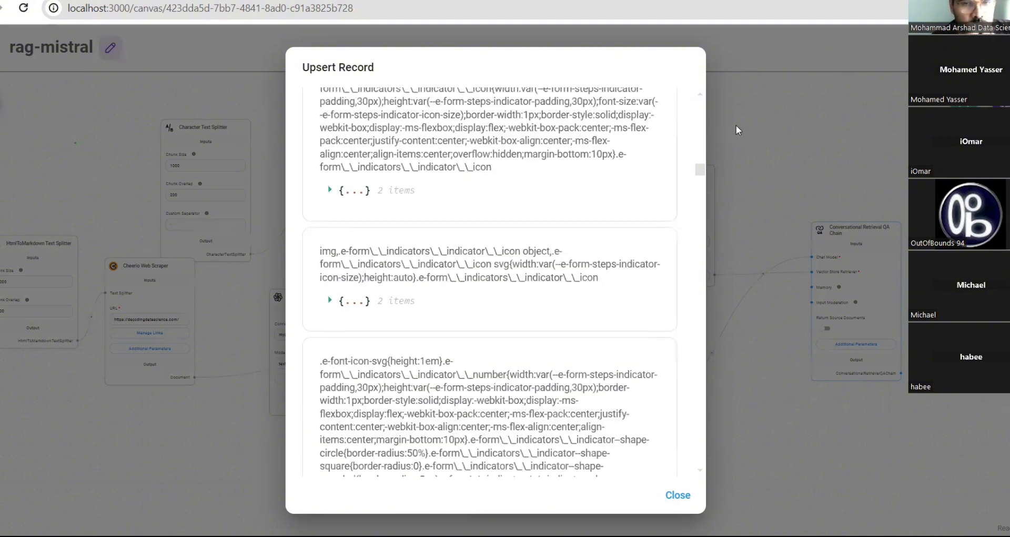
# - Close the upsert results, open the chat in expanded view and clear its history
pyautogui.click(737, 126)
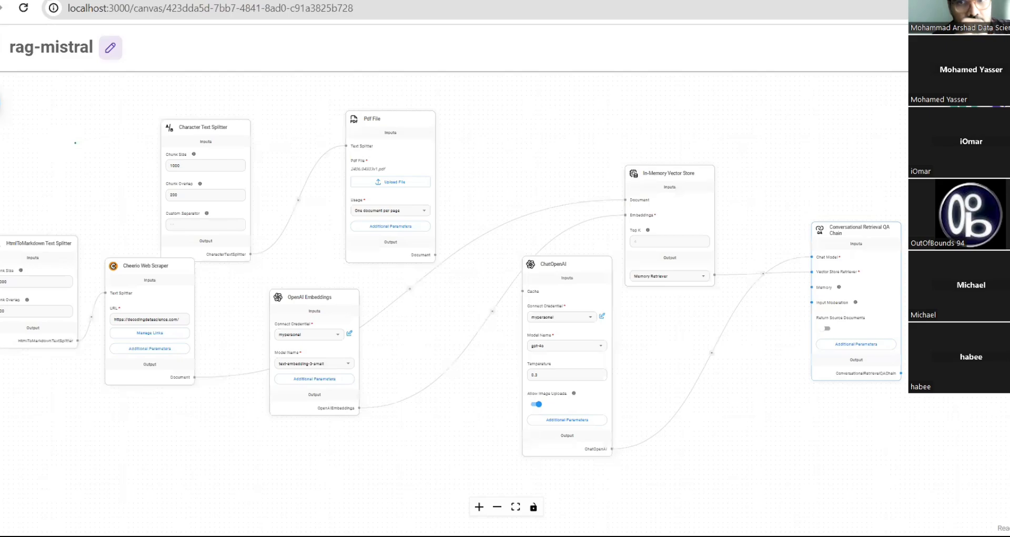
pyautogui.click(1005, 104)
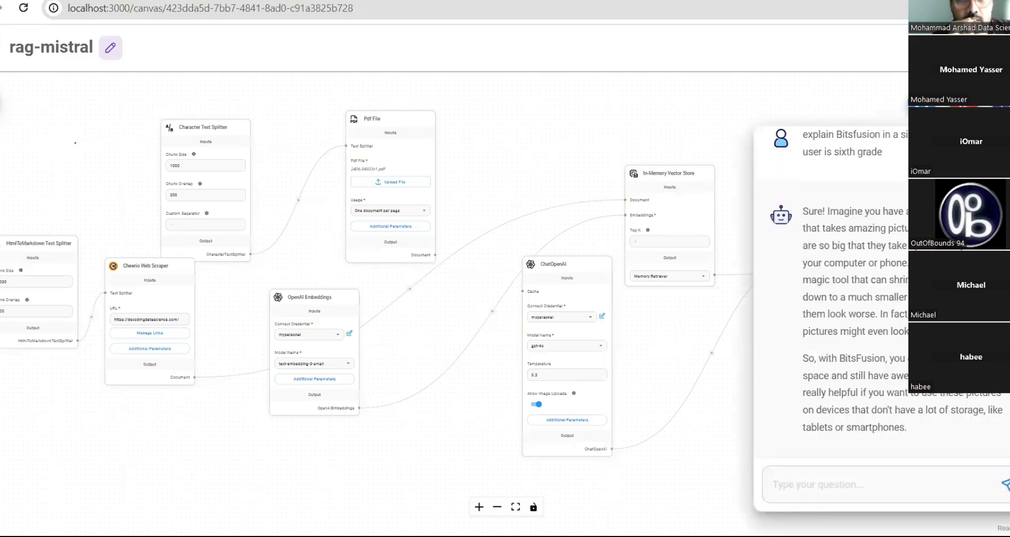
pyautogui.click(920, 104)
pyautogui.click(757, 68)
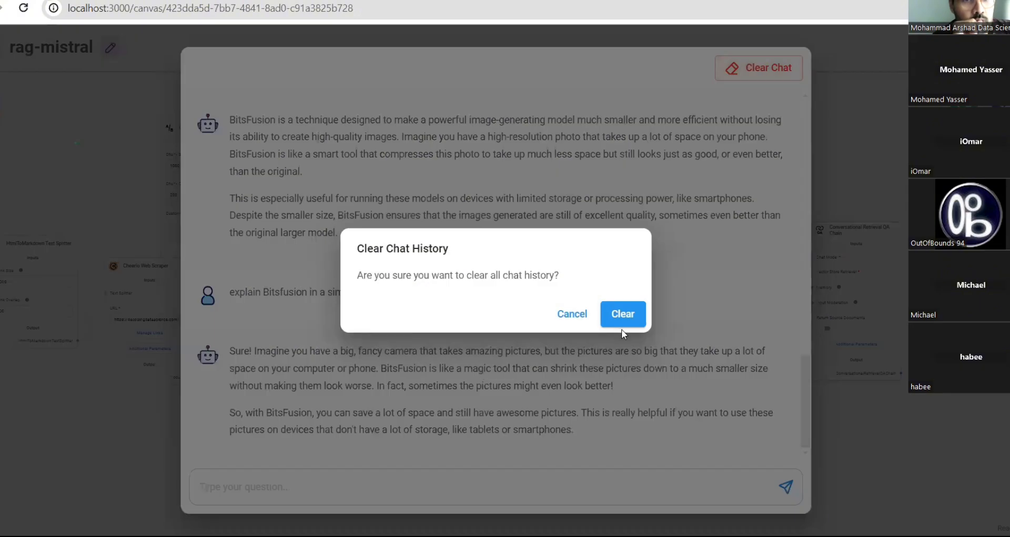
pyautogui.click(623, 314)
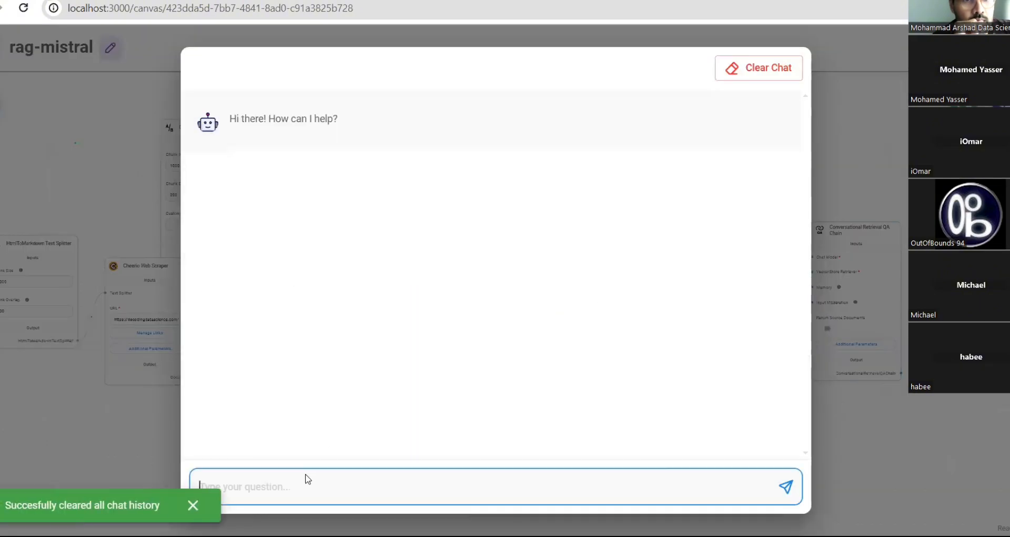
# - Ask the chatbot 'what is current hackathon' and read its AAICO February 2024 Hackathon answer
pyautogui.write('what is')
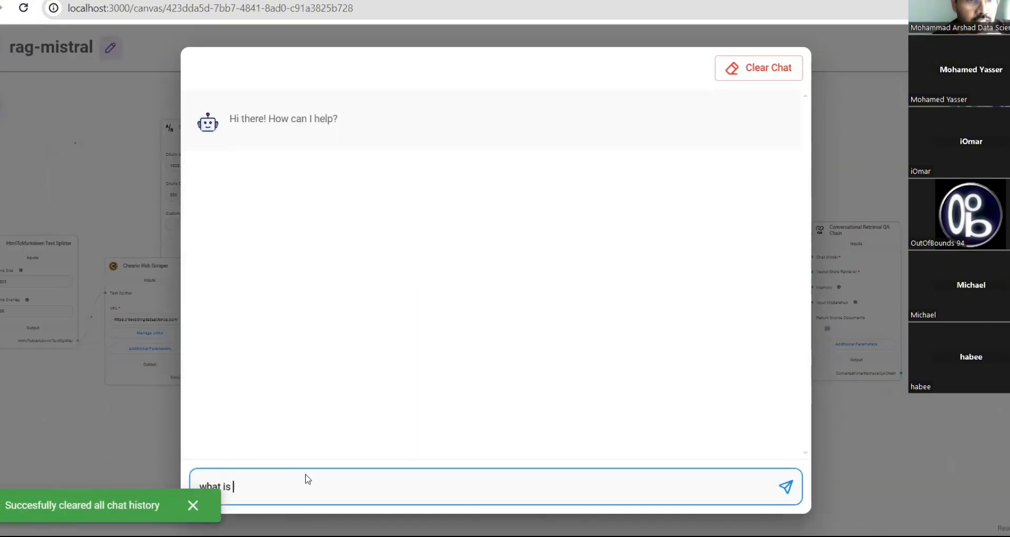
pyautogui.write(' current h')
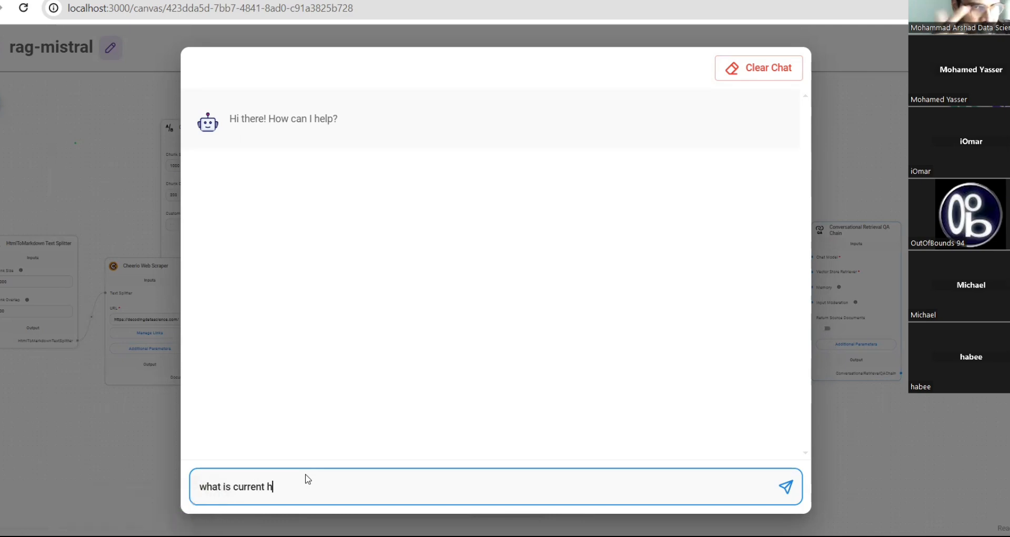
pyautogui.press('BackSpace')
pyautogui.write('hack')
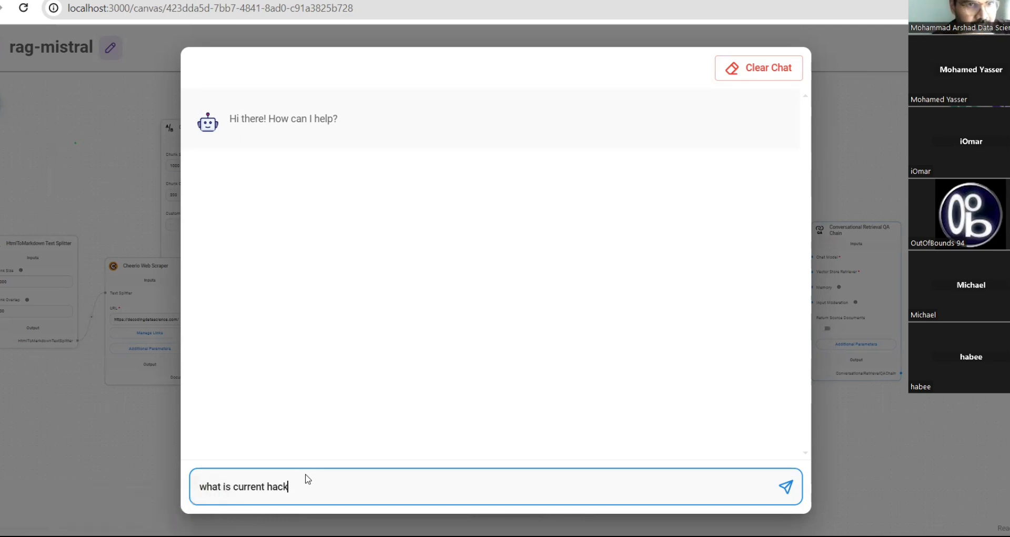
pyautogui.write('athon')
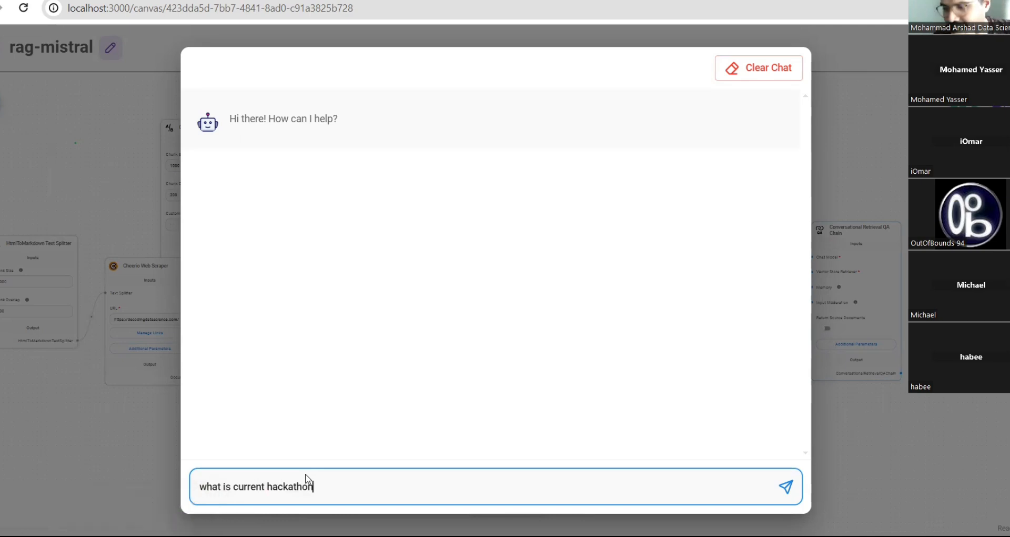
pyautogui.press('Return')
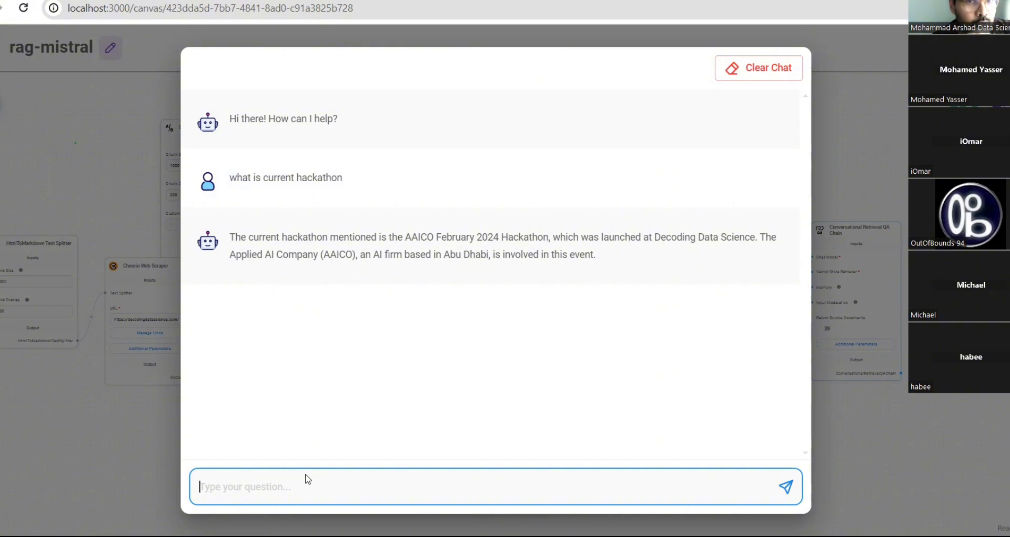
# - Send the follow-up question 'give some of testimonials'
pyautogui.write('giv')
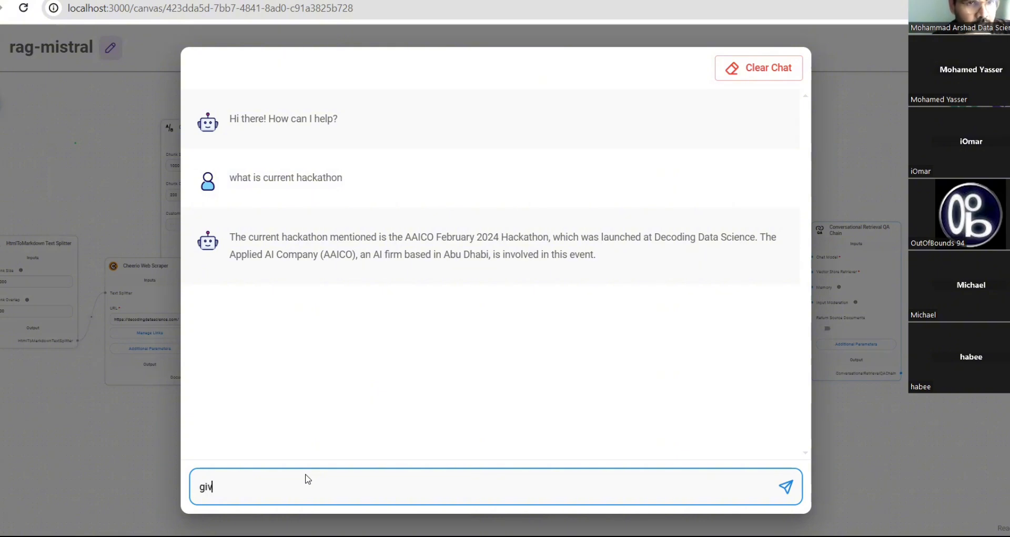
pyautogui.write('e some of ')
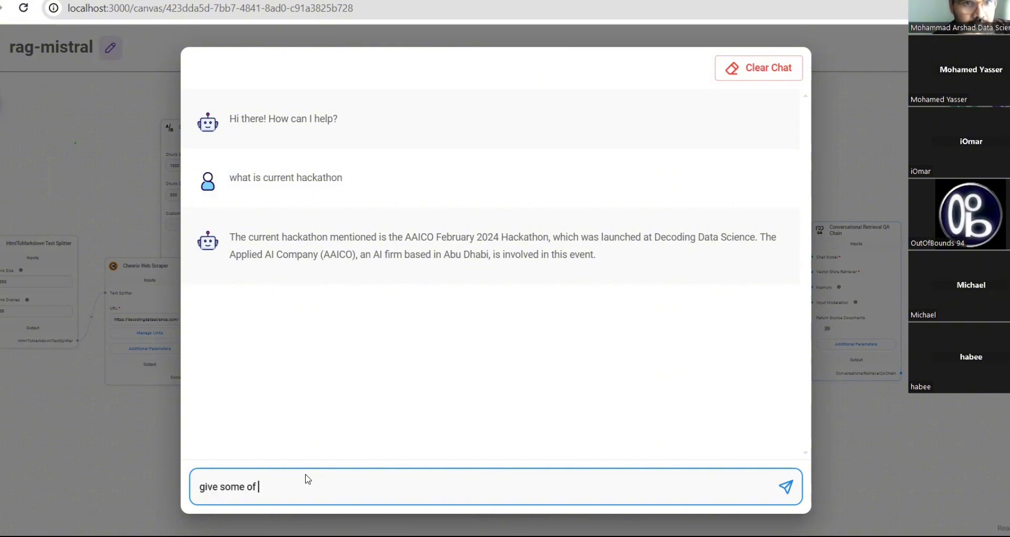
pyautogui.write('testionials')
pyautogui.press('BackSpace')
pyautogui.press('BackSpace')
pyautogui.press('BackSpace')
pyautogui.press('BackSpace')
pyautogui.press('BackSpace')
pyautogui.press('BackSpace')
pyautogui.press('BackSpace')
pyautogui.write('monials')
pyautogui.press('Return')
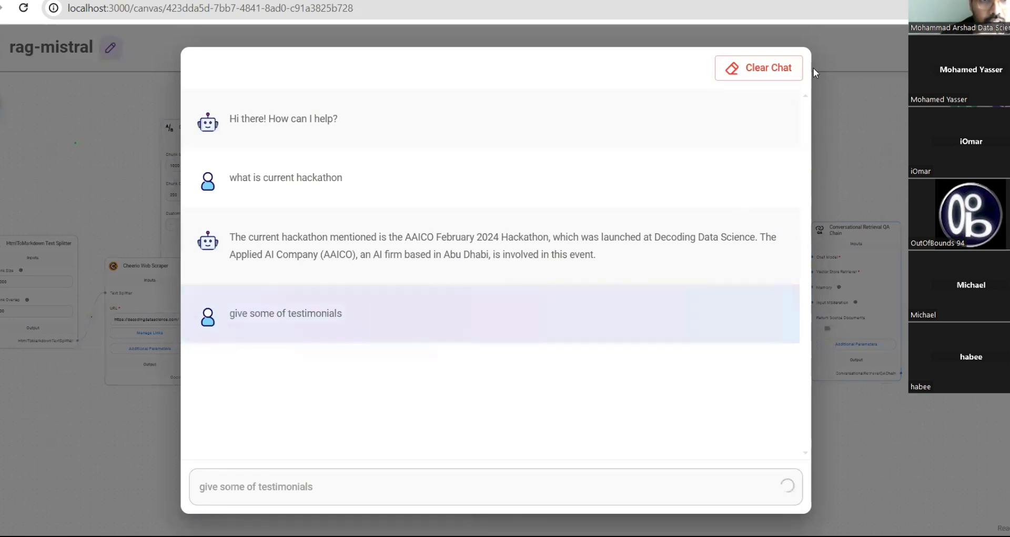
# - Clear the chat history and ask 'who is the founder'
pyautogui.click(758, 67)
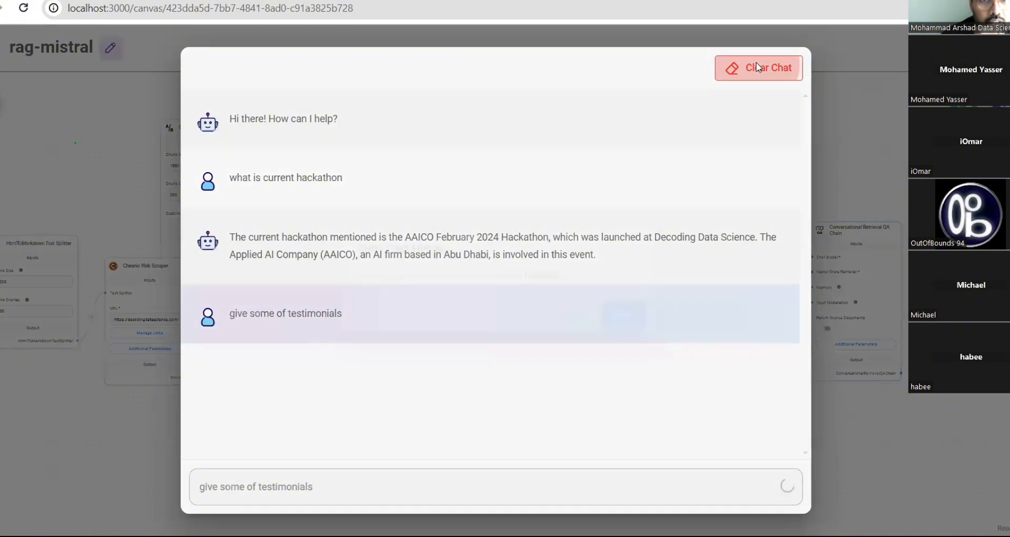
pyautogui.click(622, 316)
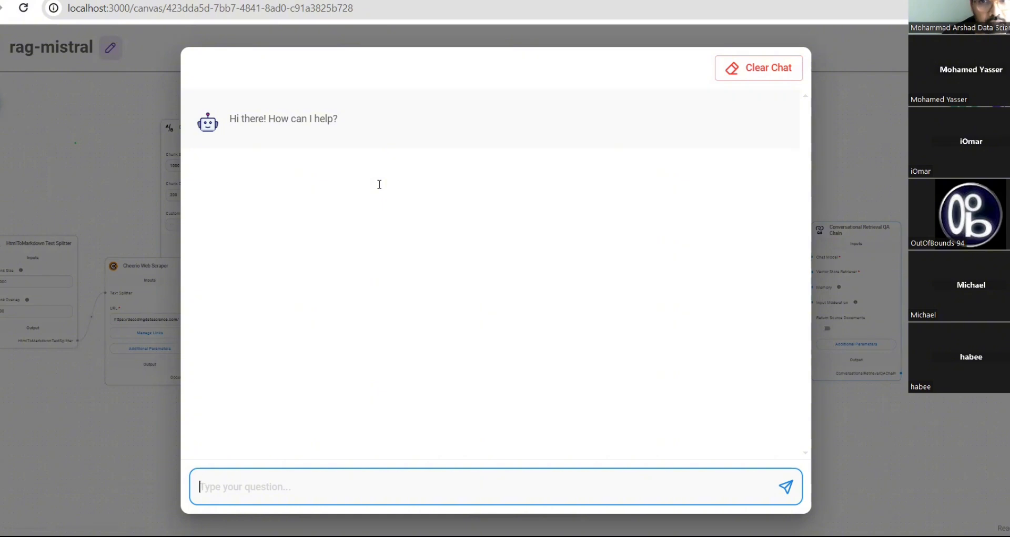
pyautogui.write('wh')
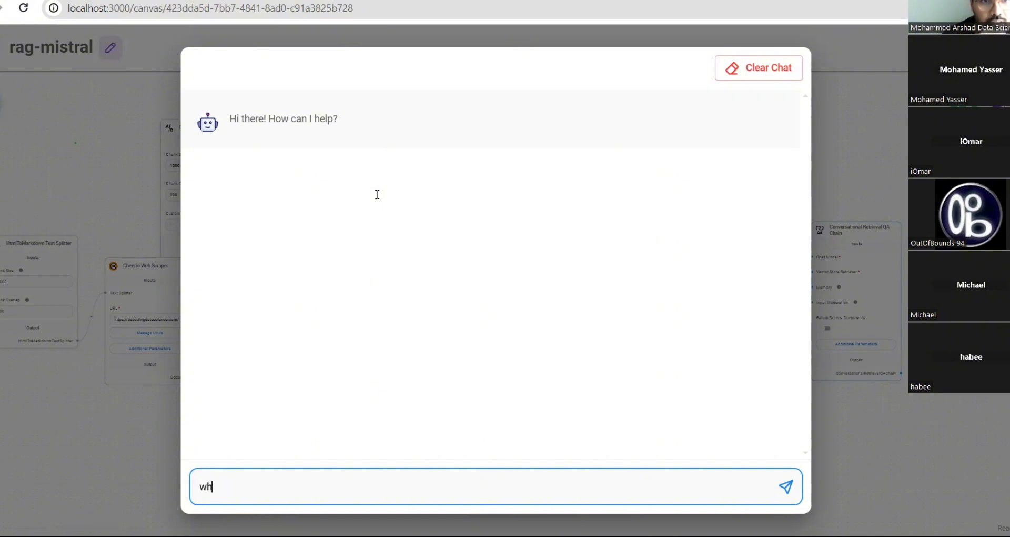
pyautogui.write('o is th')
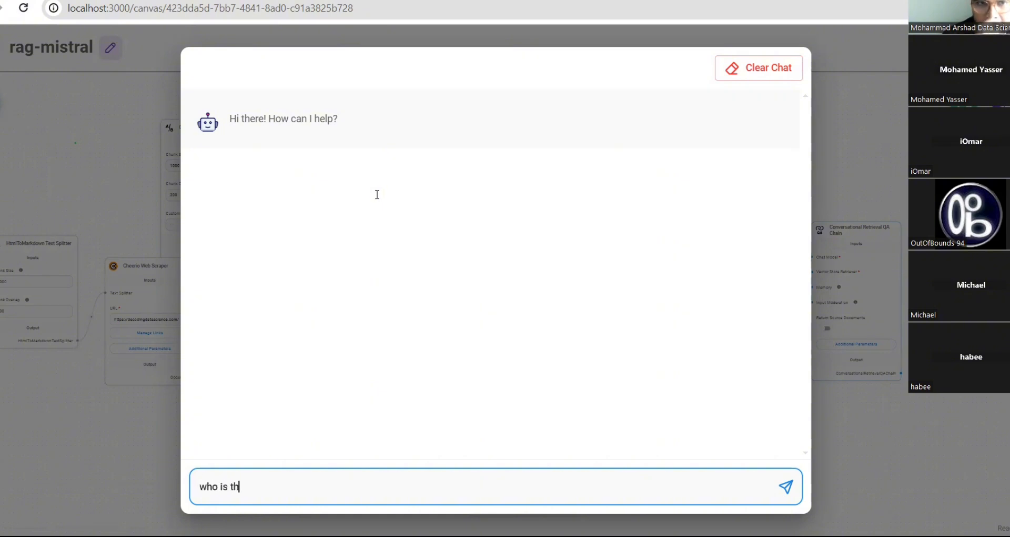
pyautogui.write('e ')
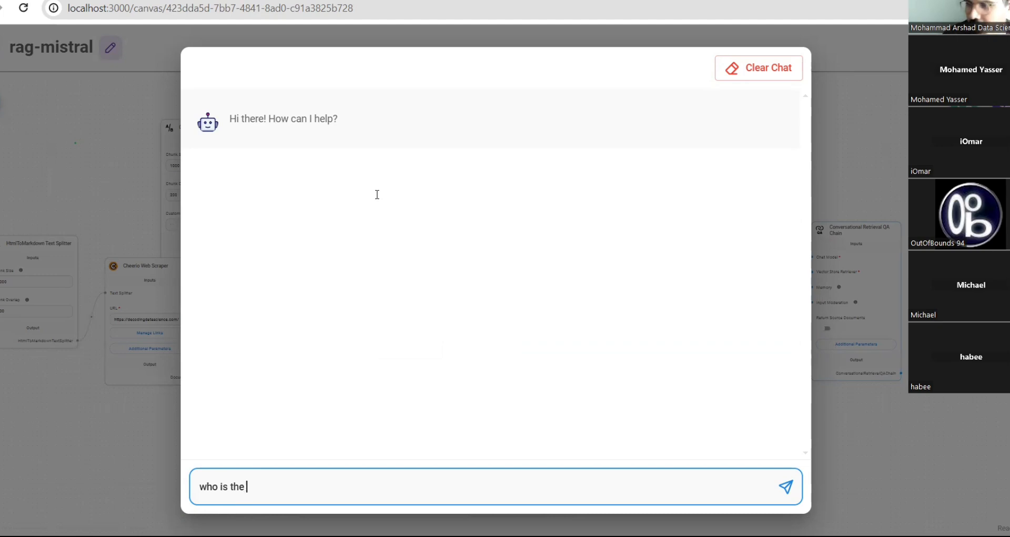
pyautogui.write('founder')
pyautogui.press('Return')
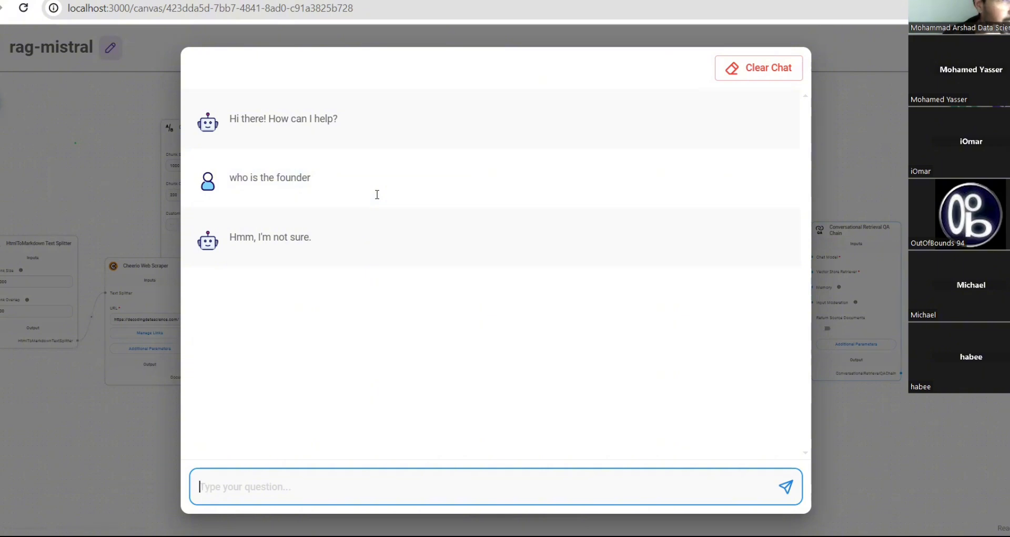
# - Ask 'who is the founder decode data science' and 'who is the owner of the website'
pyautogui.write('who')
pyautogui.press('BackSpace')
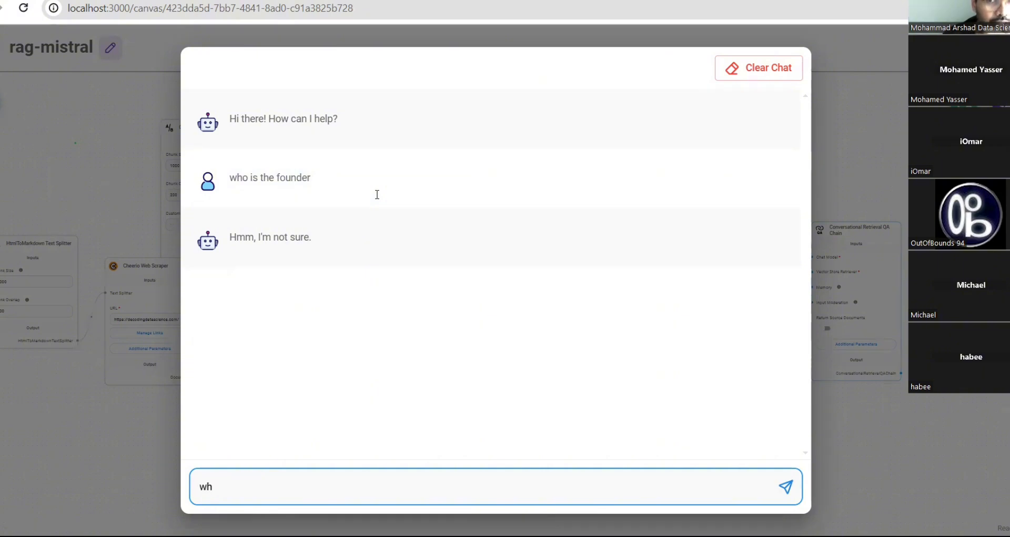
pyautogui.press('BackSpace')
pyautogui.press('BackSpace')
pyautogui.write('wh')
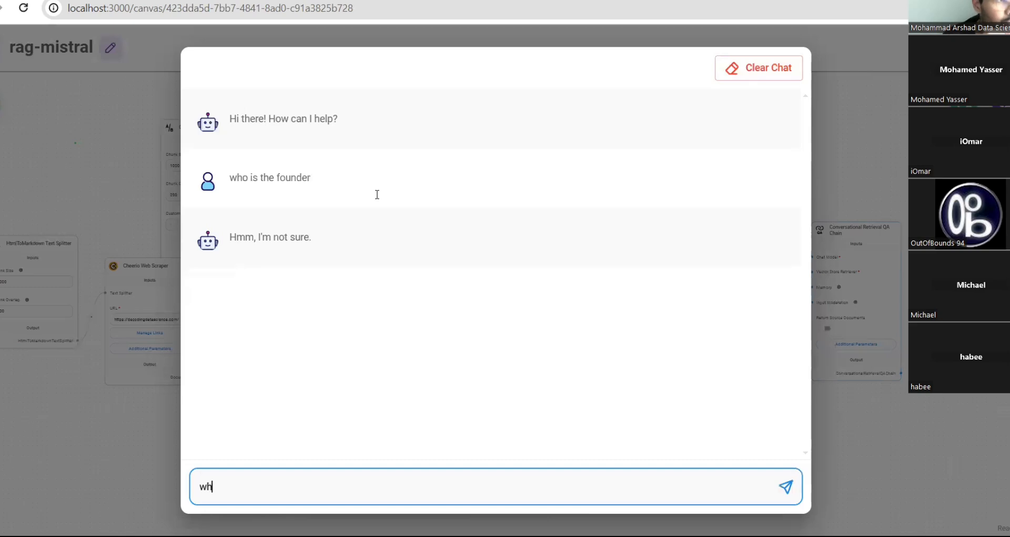
pyautogui.press('BackSpace')
pyautogui.press('BackSpace')
pyautogui.write('w')
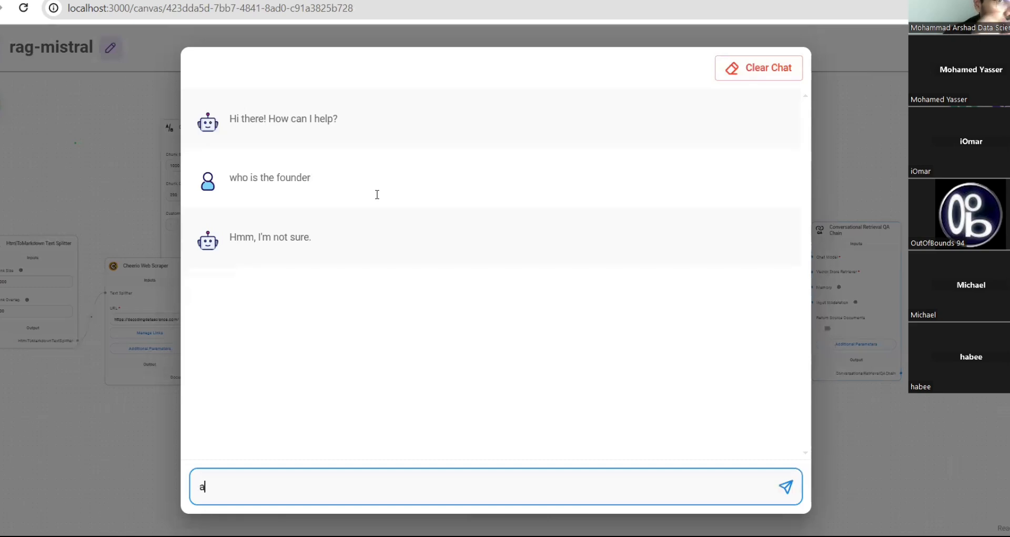
pyautogui.press('BackSpace')
pyautogui.write('who is the ')
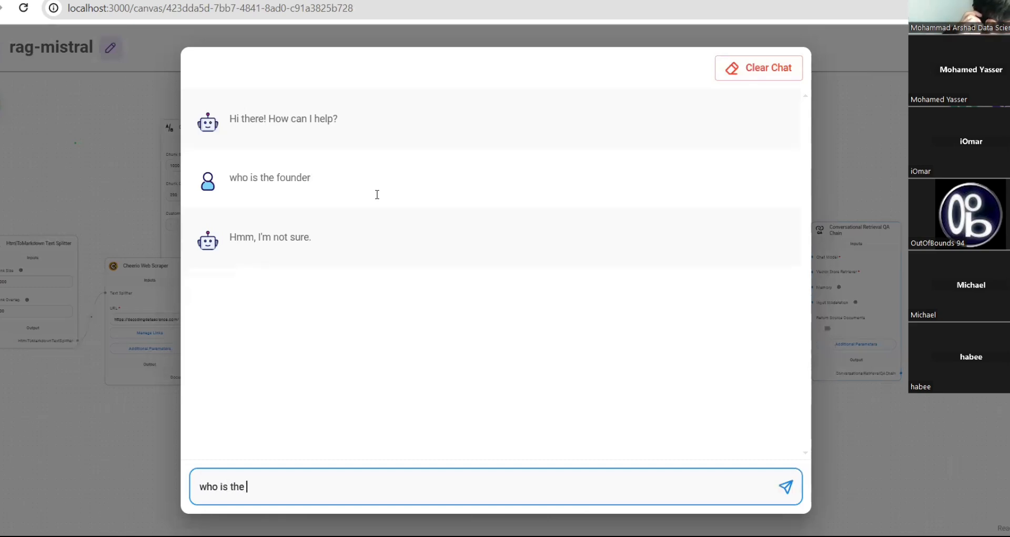
pyautogui.write('founder dec')
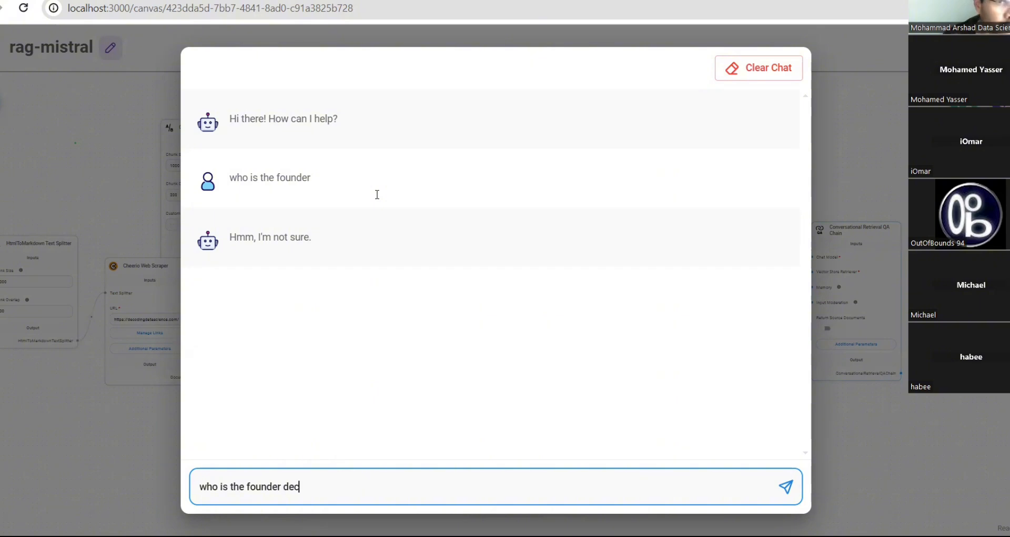
pyautogui.write('ode data science')
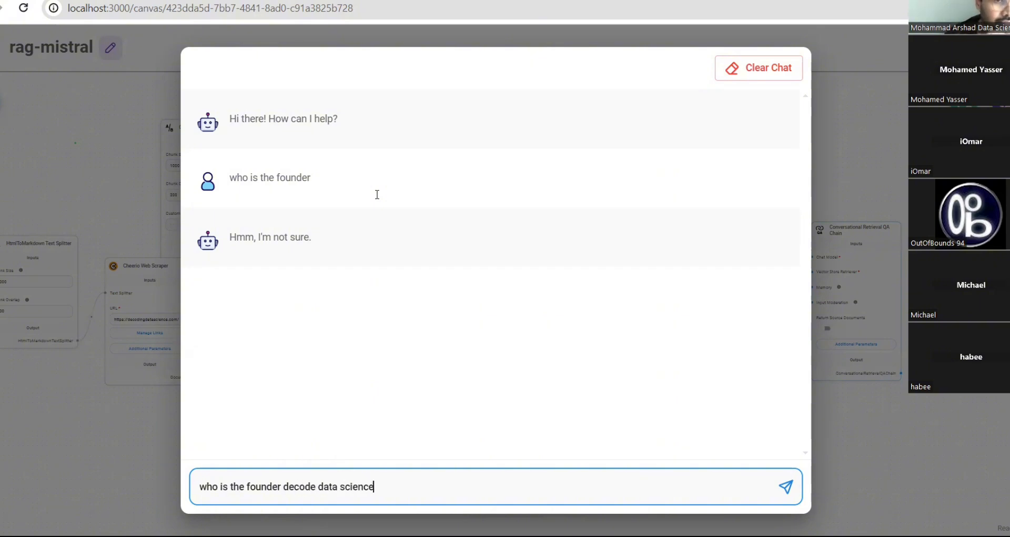
pyautogui.press('Return')
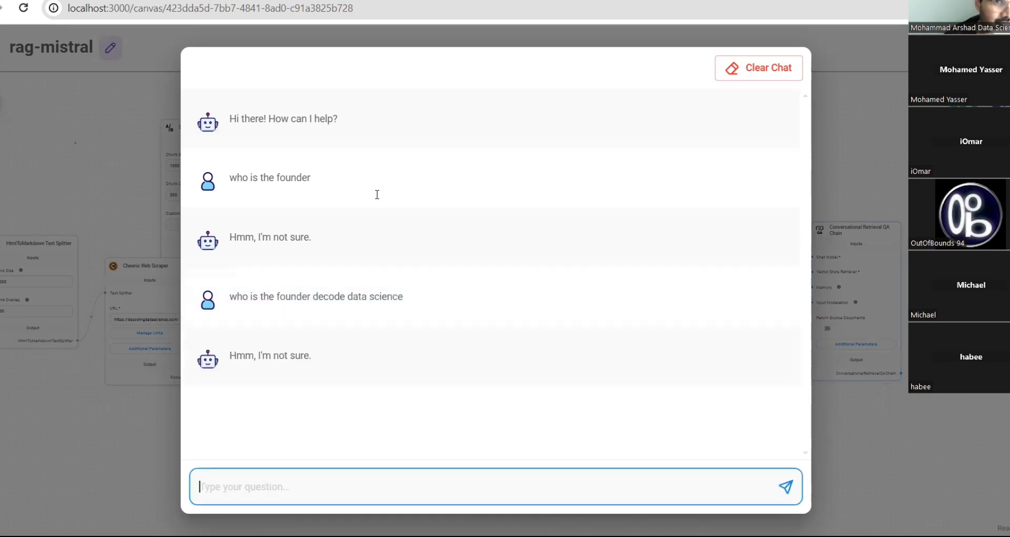
pyautogui.write('who is the')
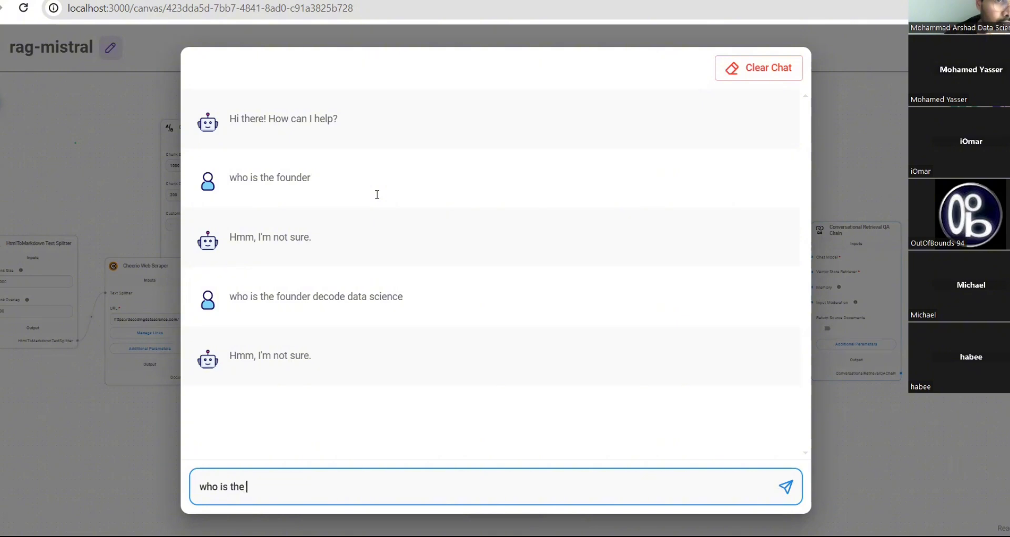
pyautogui.write(' owner of t')
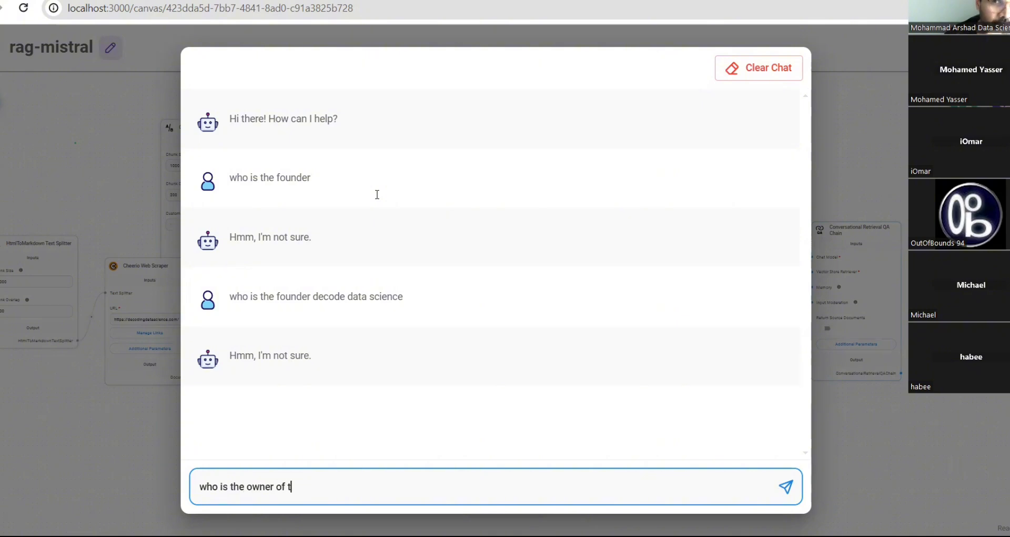
pyautogui.write('he website')
pyautogui.press('Return')
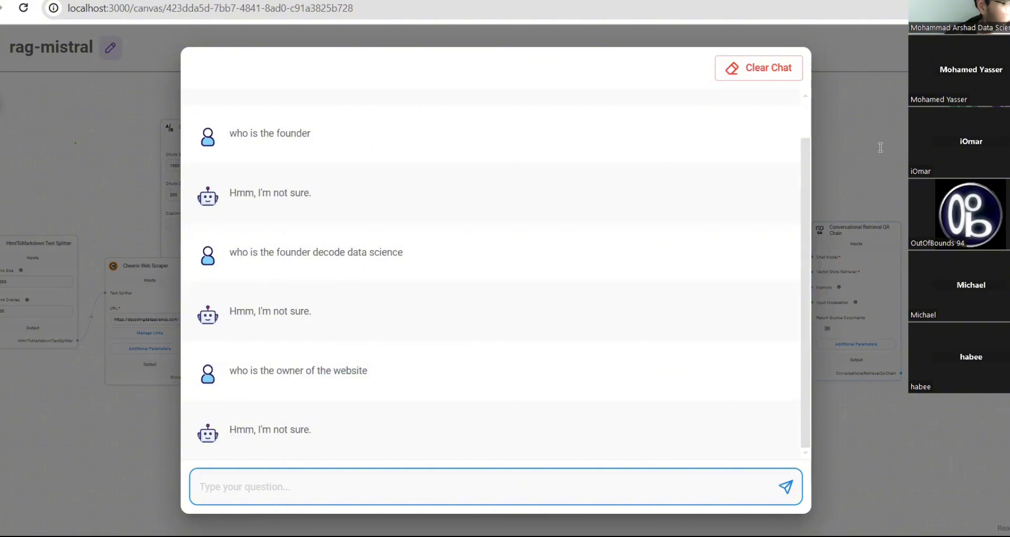
pyautogui.click(772, 75)
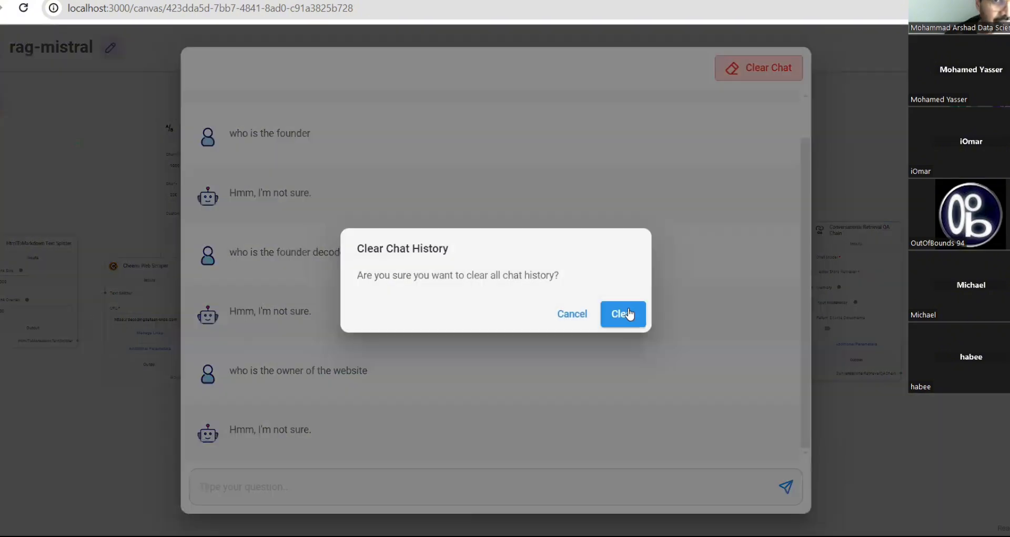
pyautogui.click(622, 322)
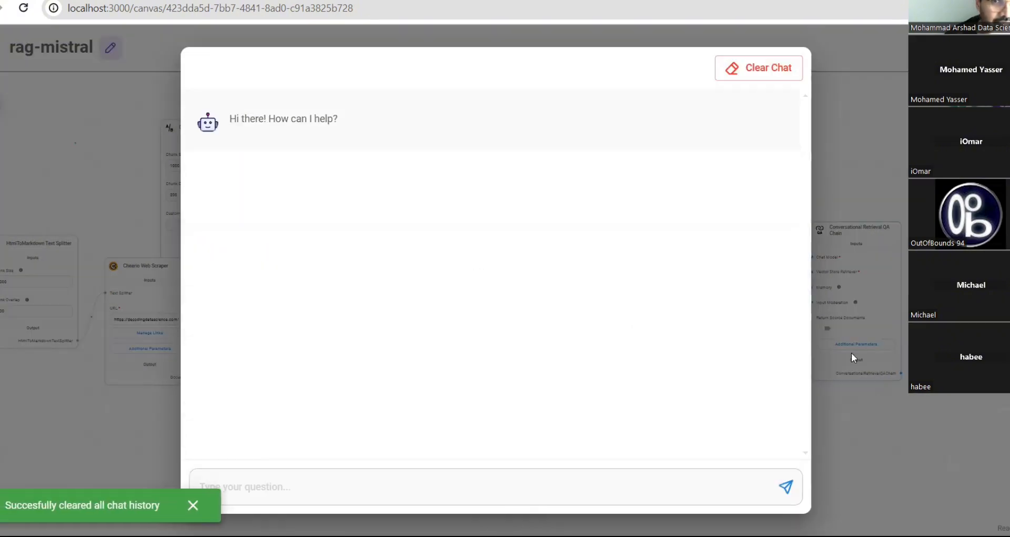
pyautogui.click(881, 138)
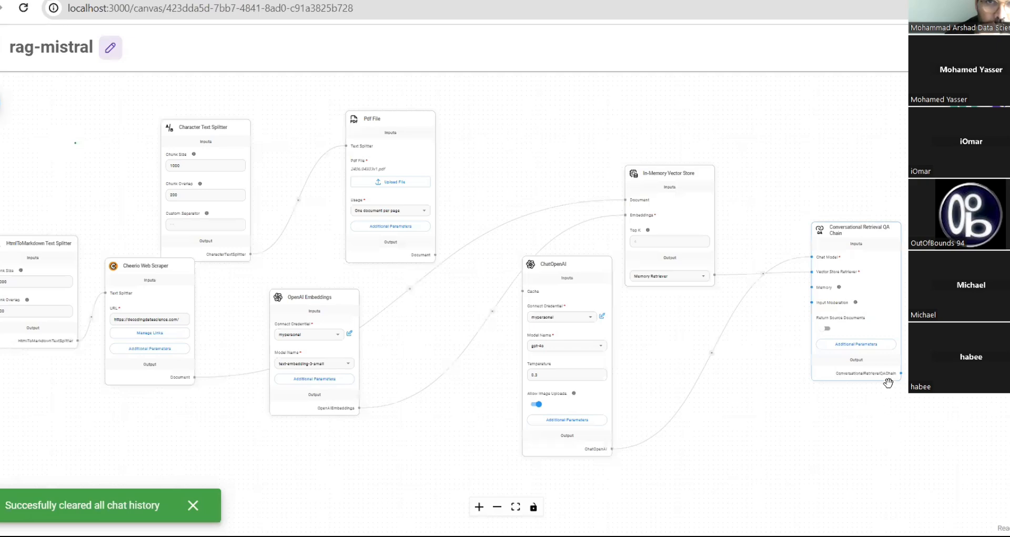
pyautogui.moveTo(565, 398)
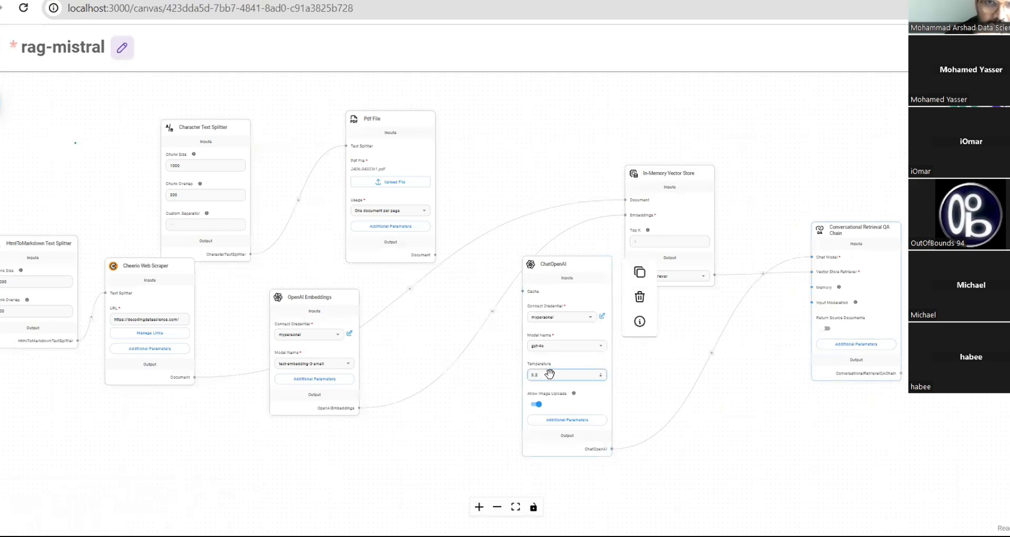
pyautogui.press('BackSpace')
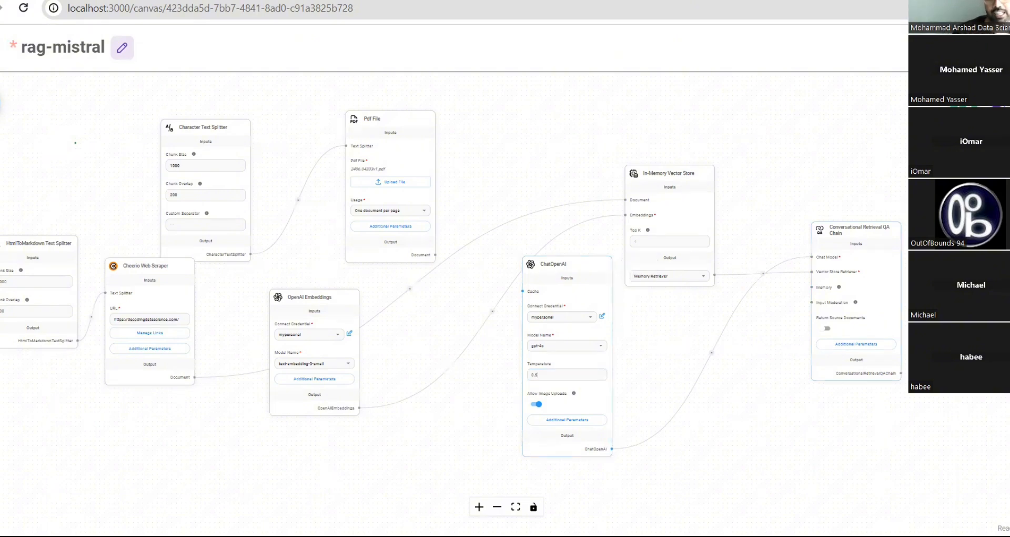
pyautogui.hotkey('ctrl', 's')
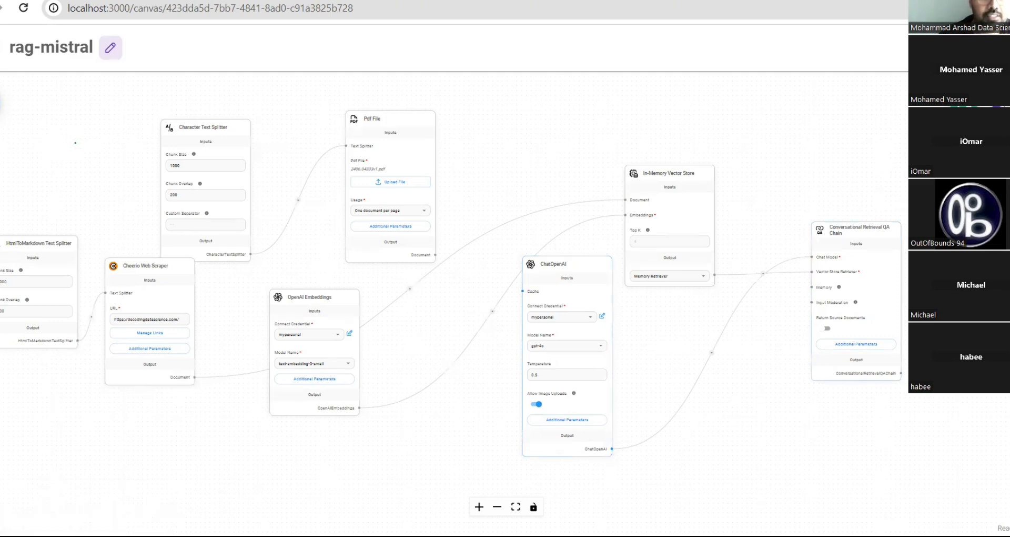
# - In the chatflow's test chat, ask 'who is the founder'
pyautogui.click(1002, 103)
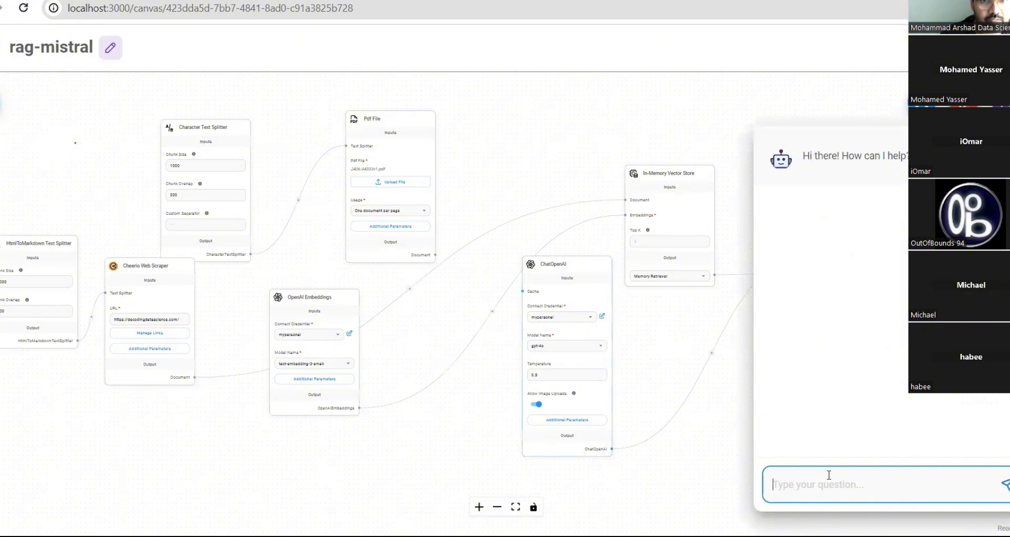
pyautogui.write('wh oi')
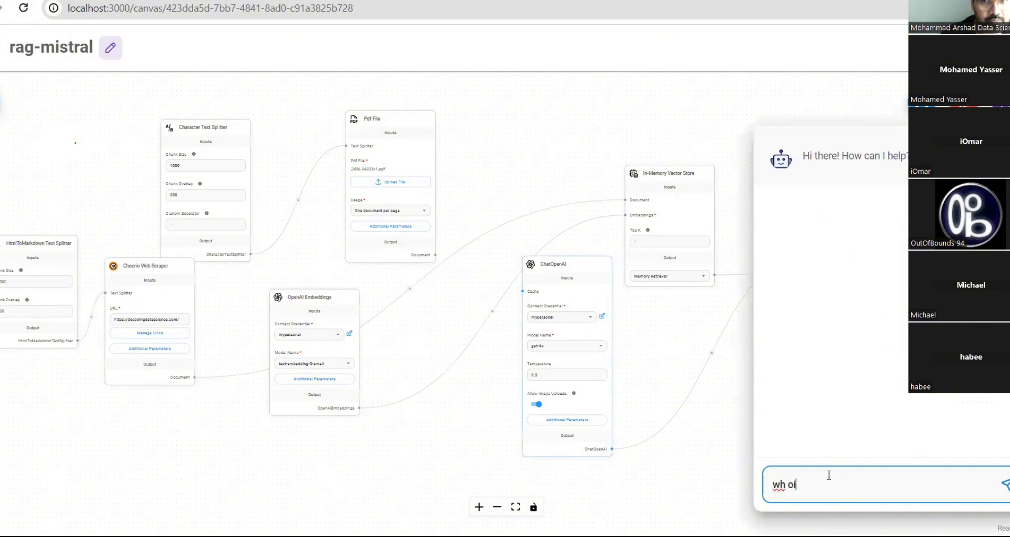
pyautogui.press('BackSpace')
pyautogui.press('BackSpace')
pyautogui.press('BackSpace')
pyautogui.write('o is')
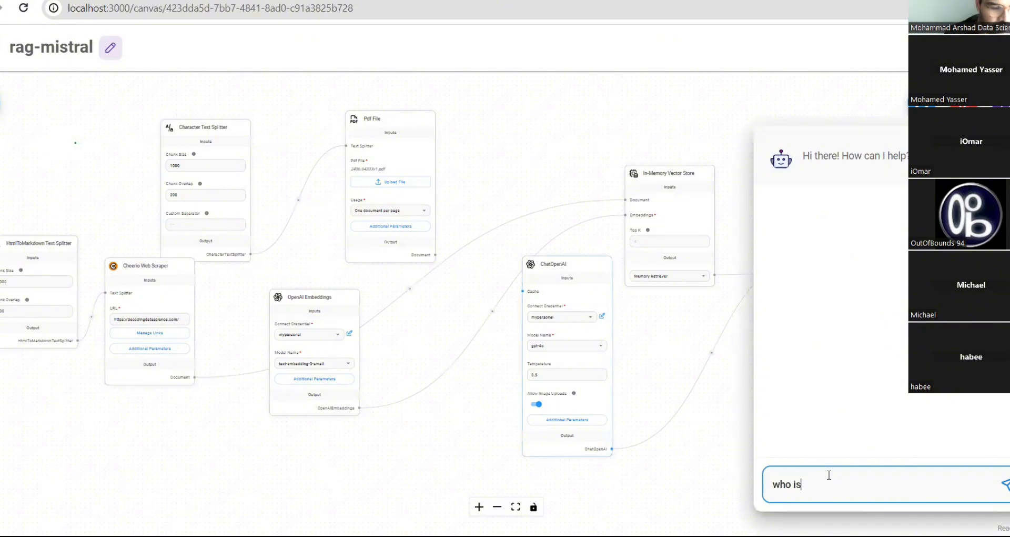
pyautogui.write(' the founder')
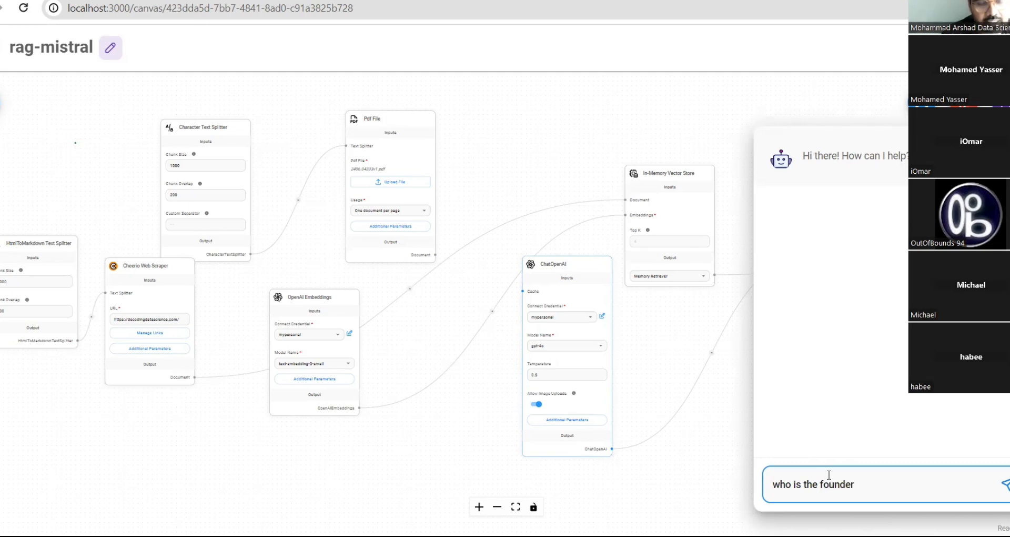
pyautogui.press('Return')
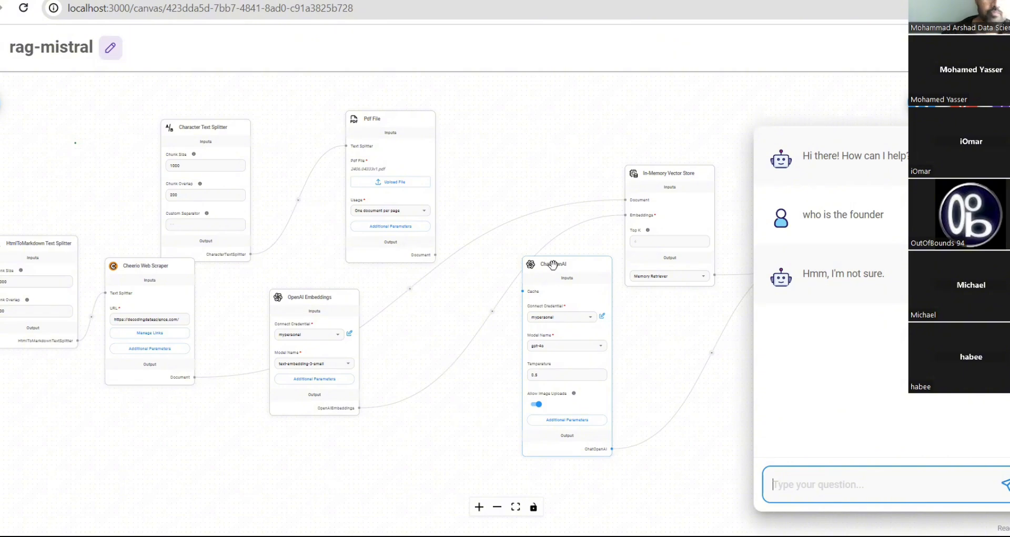
# - Ask 'what is ai residency' and get 'Hmm, I'm not sure.'
pyautogui.moveTo(633, 190)
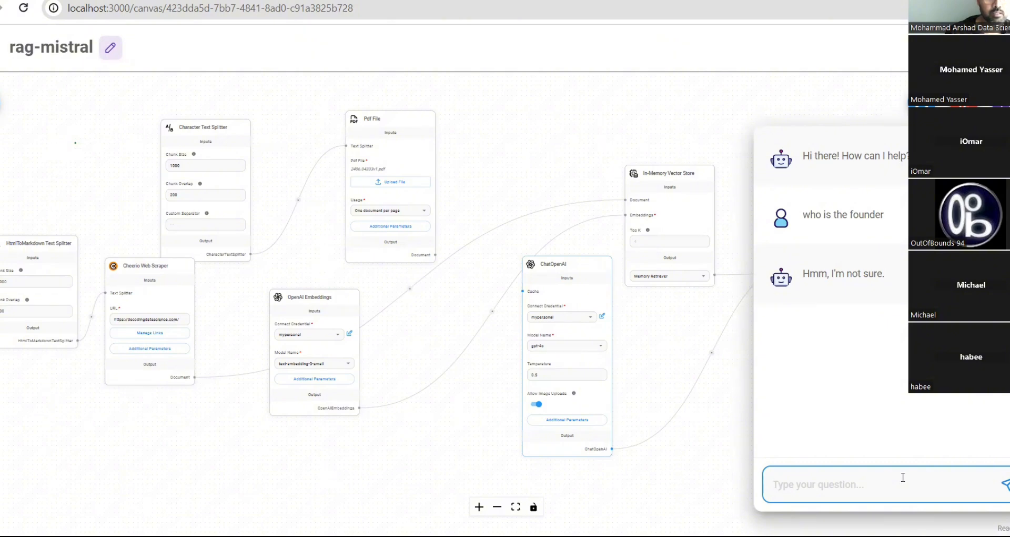
pyautogui.write('l')
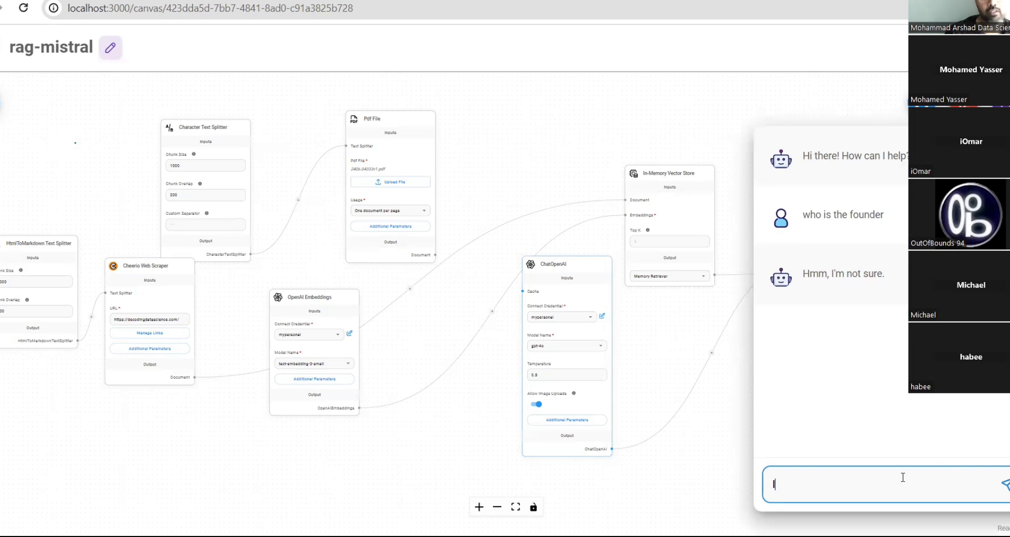
pyautogui.write('ist ha')
pyautogui.press('BackSpace')
pyautogui.press('BackSpace')
pyautogui.press('BackSpace')
pyautogui.press('BackSpace')
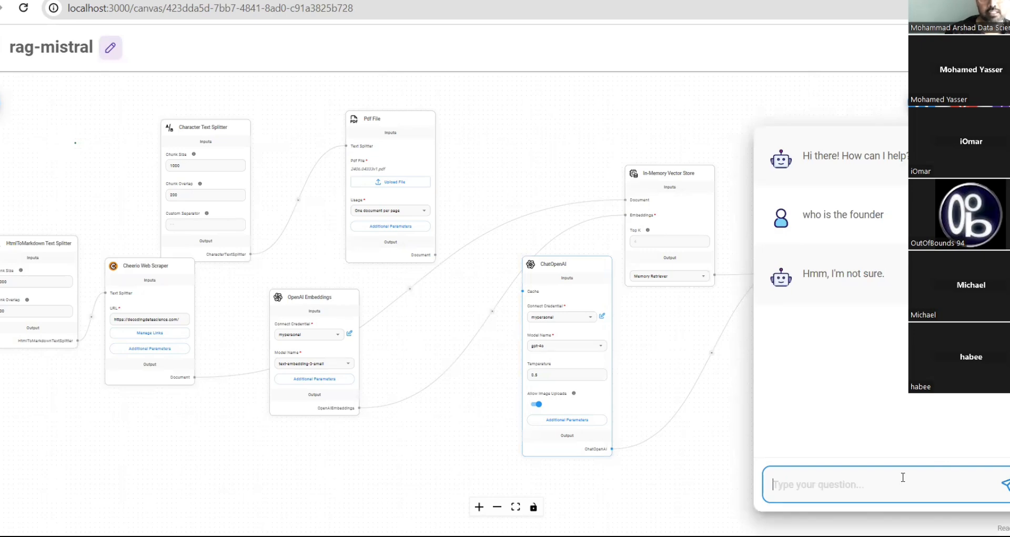
pyautogui.write('what is ai')
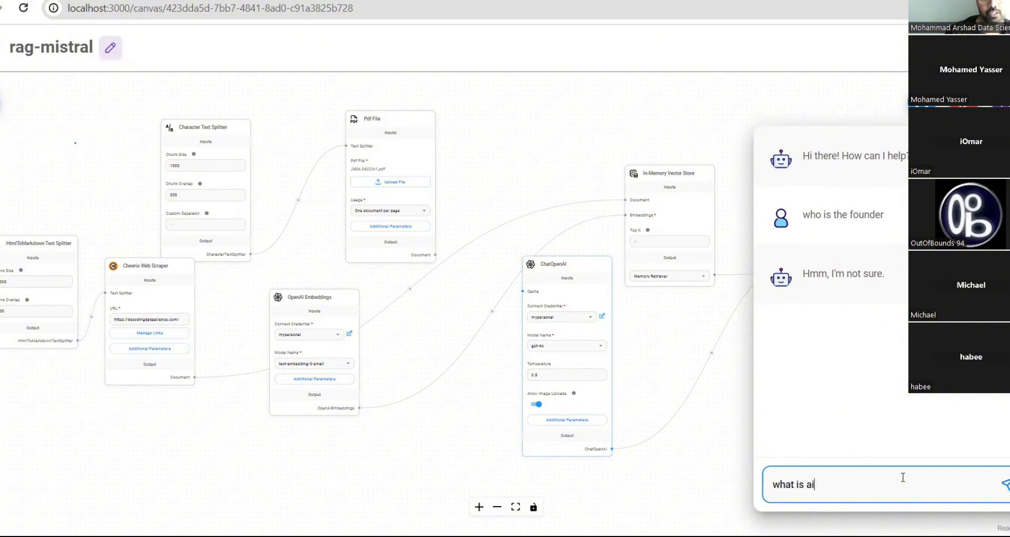
pyautogui.write(' residency')
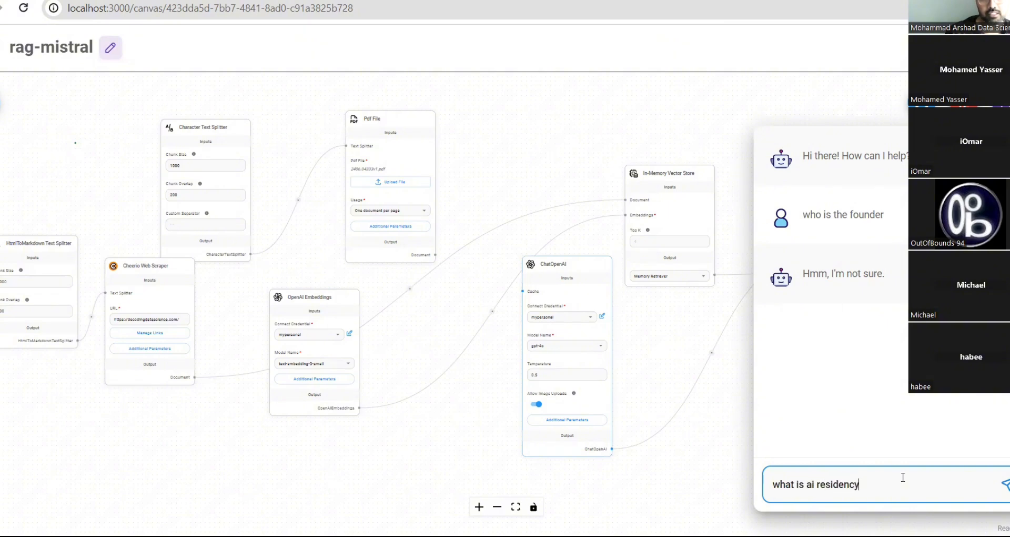
pyautogui.press('Return')
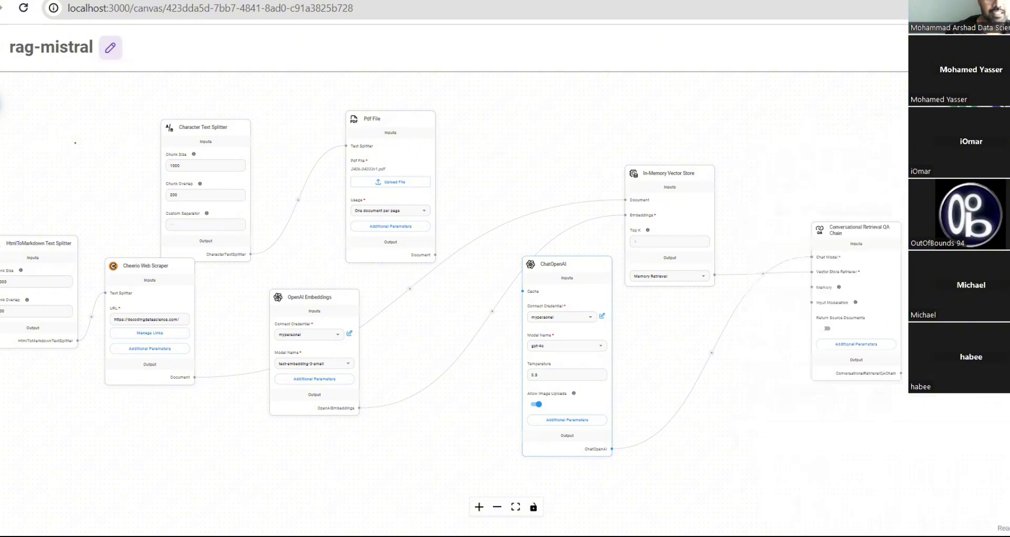
# - Upsert the scraped website into the vector store, adding 251 documents, after briefly viewing the API code
pyautogui.click(963, 103)
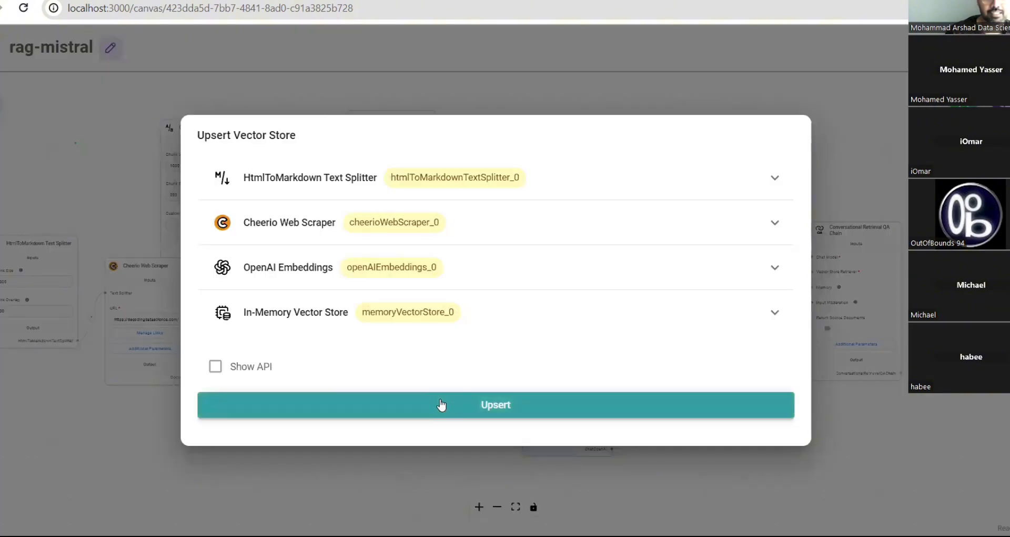
pyautogui.click(240, 363)
pyautogui.scroll(-4, 286, 365)
pyautogui.scroll(5, 286, 365)
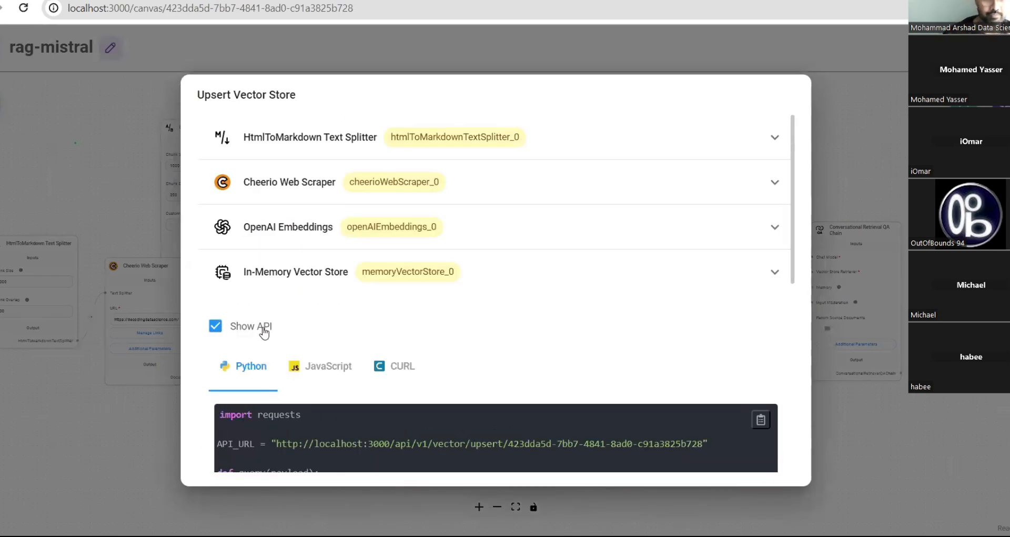
pyautogui.click(231, 328)
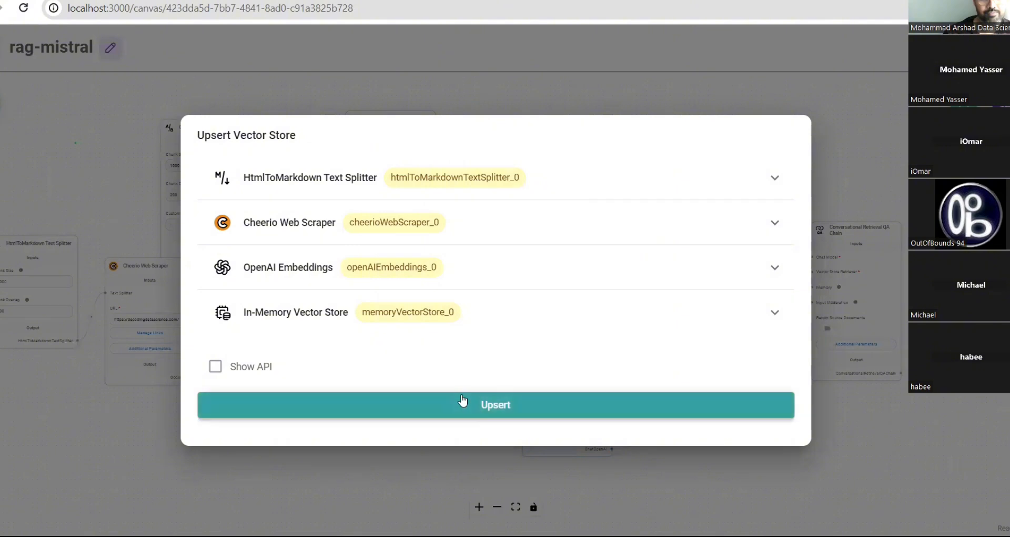
pyautogui.click(455, 409)
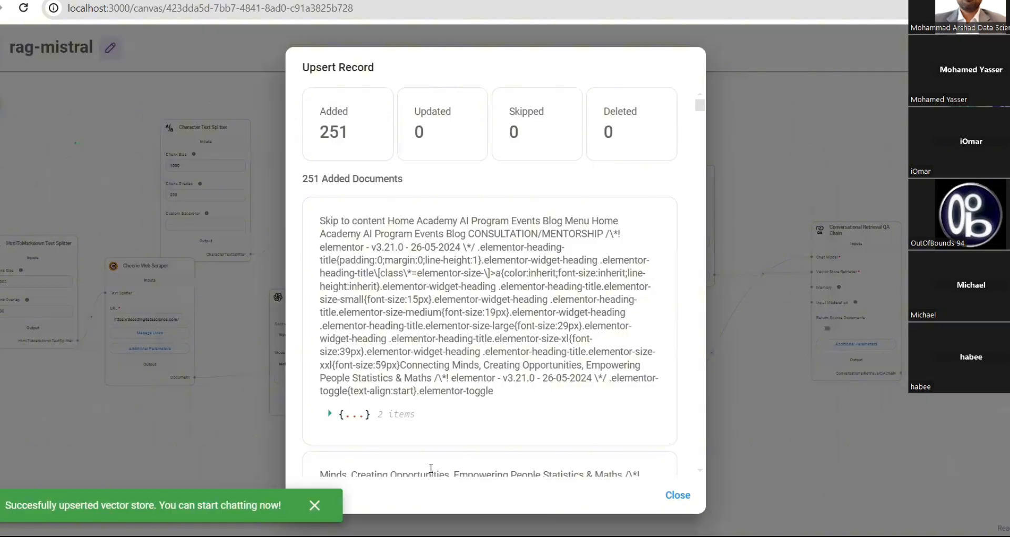
# - Scroll through the upserted documents, select a testimonial author's name, and close the record
pyautogui.scroll(-8, 431, 467)
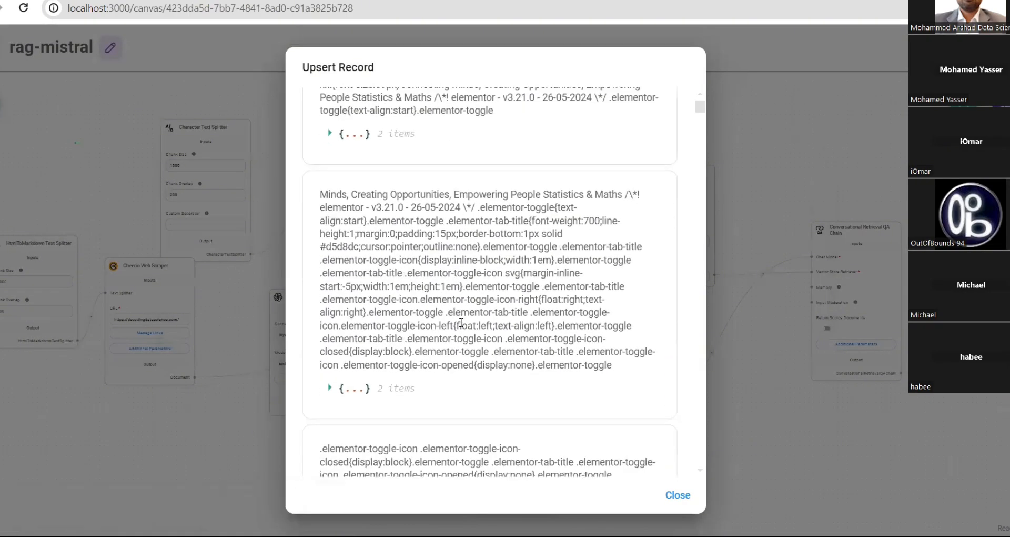
pyautogui.scroll(-6, 461, 322)
pyautogui.scroll(15, 462, 322)
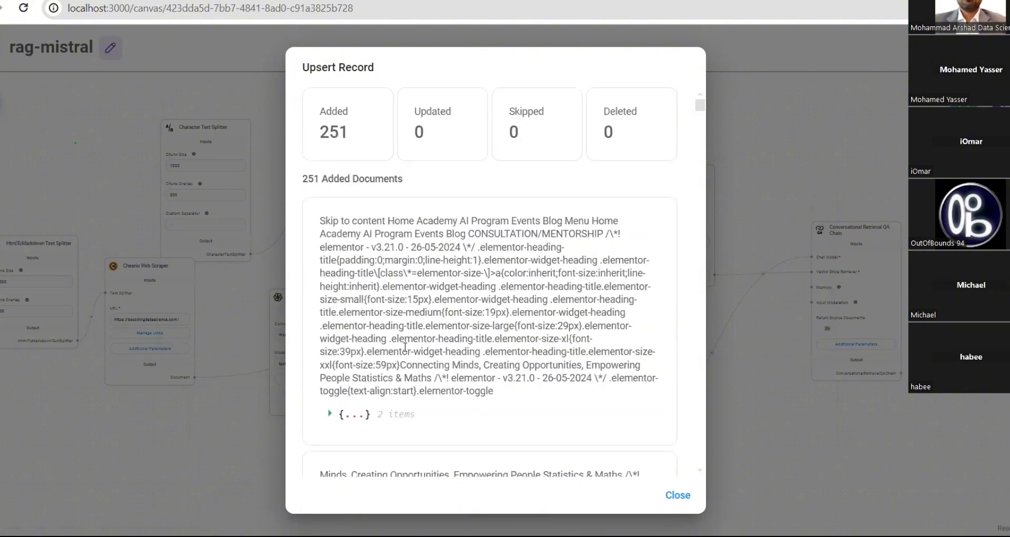
pyautogui.scroll(-6, 403, 350)
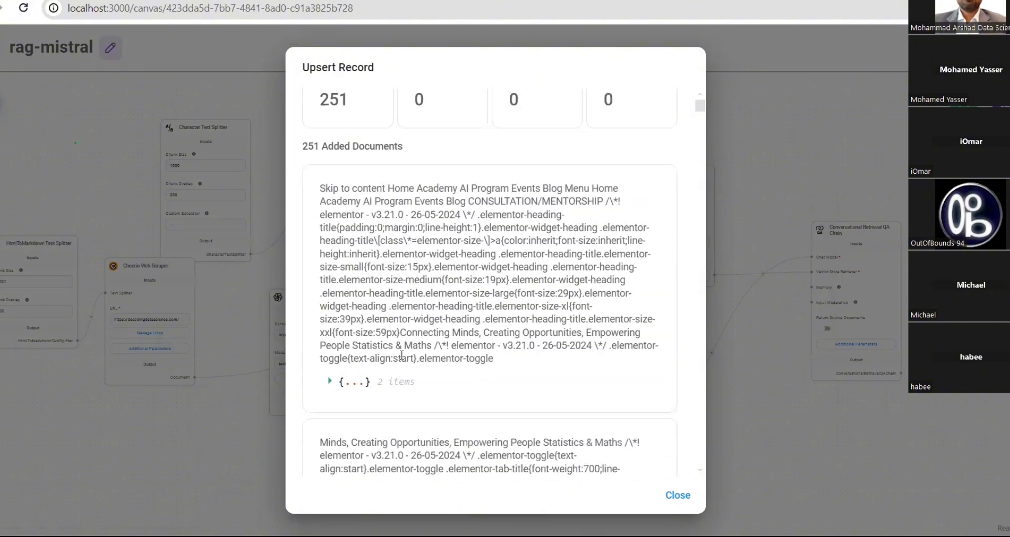
pyautogui.scroll(-12, 402, 354)
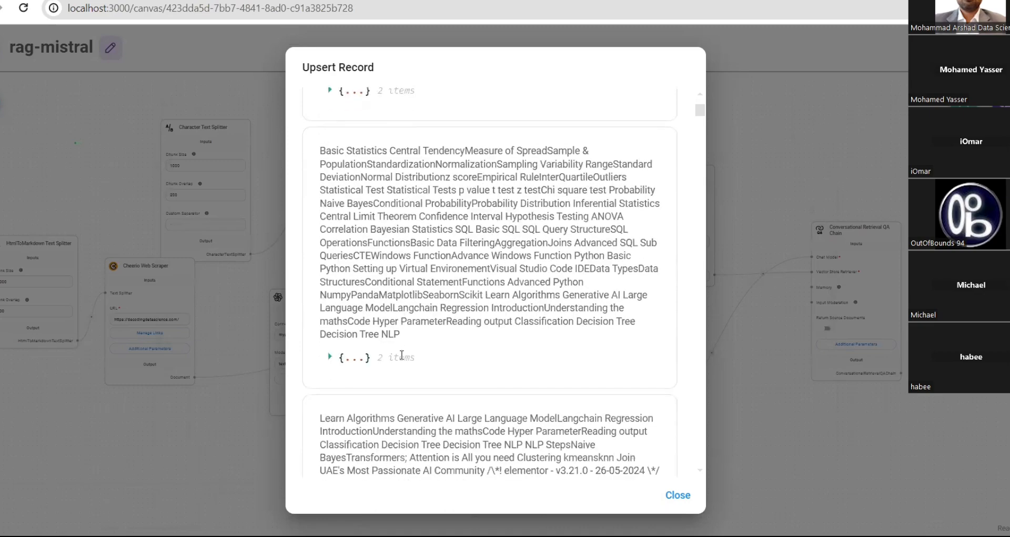
pyautogui.scroll(-4, 401, 354)
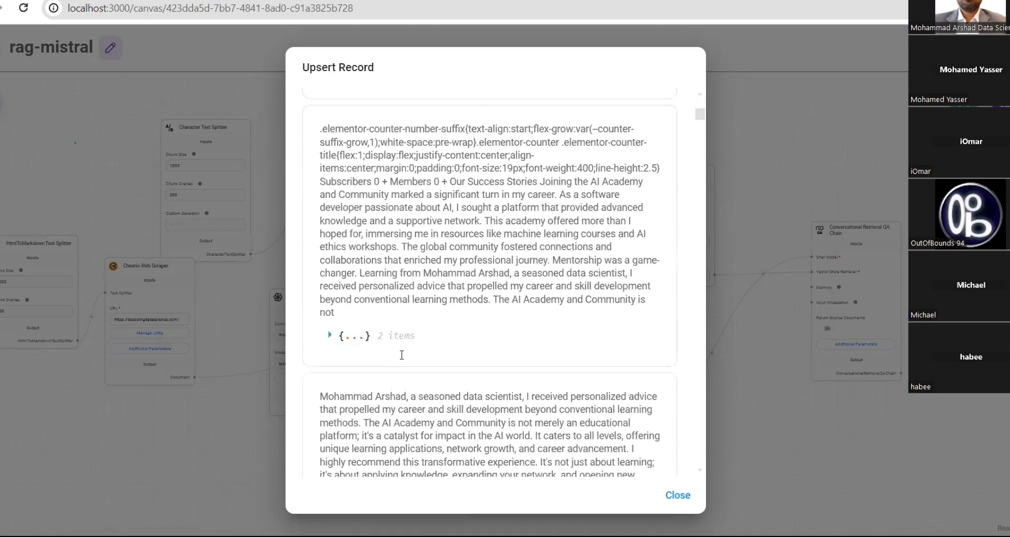
pyautogui.scroll(-5, 402, 355)
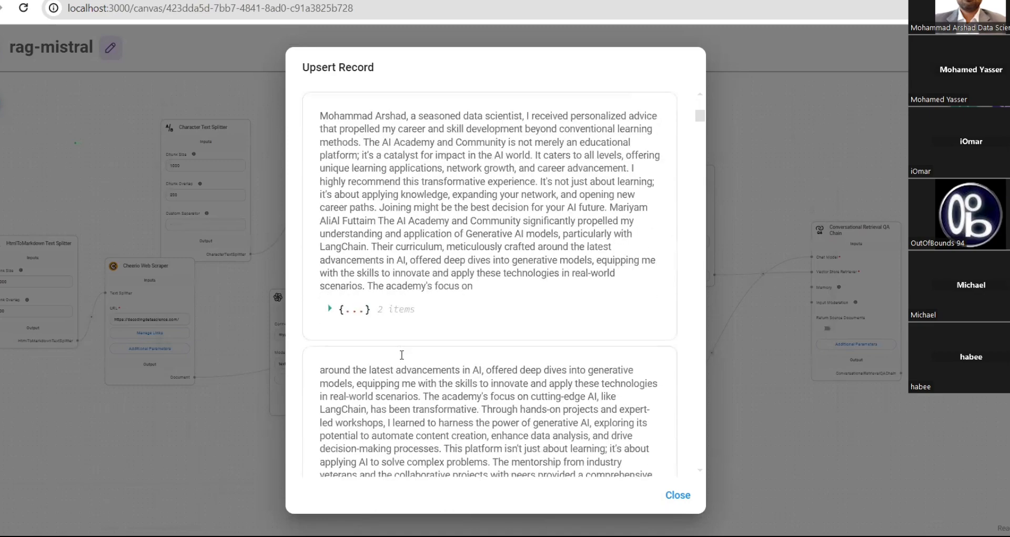
pyautogui.scroll(-5, 402, 354)
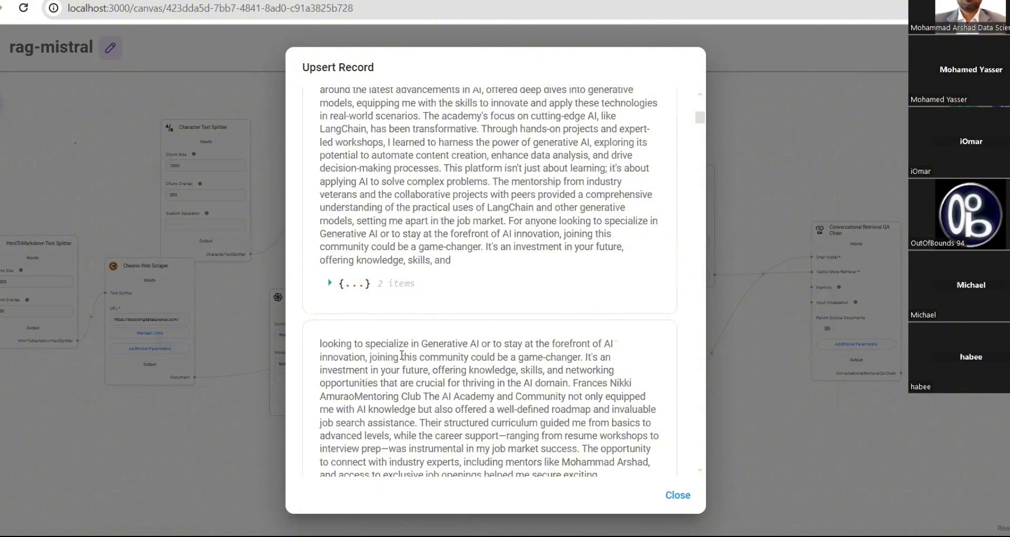
pyautogui.scroll(-5, 402, 354)
pyautogui.scroll(-4, 401, 355)
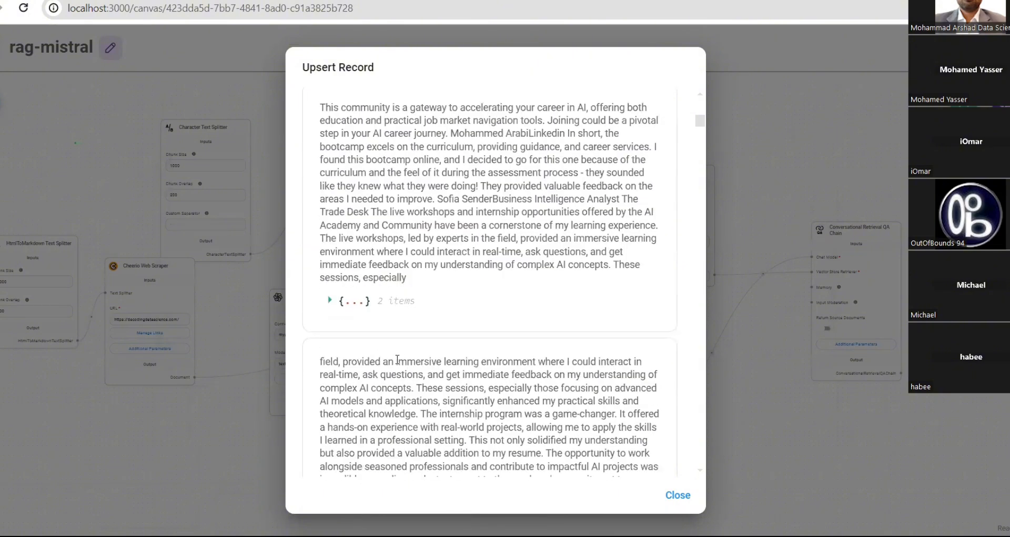
pyautogui.scroll(-5, 397, 359)
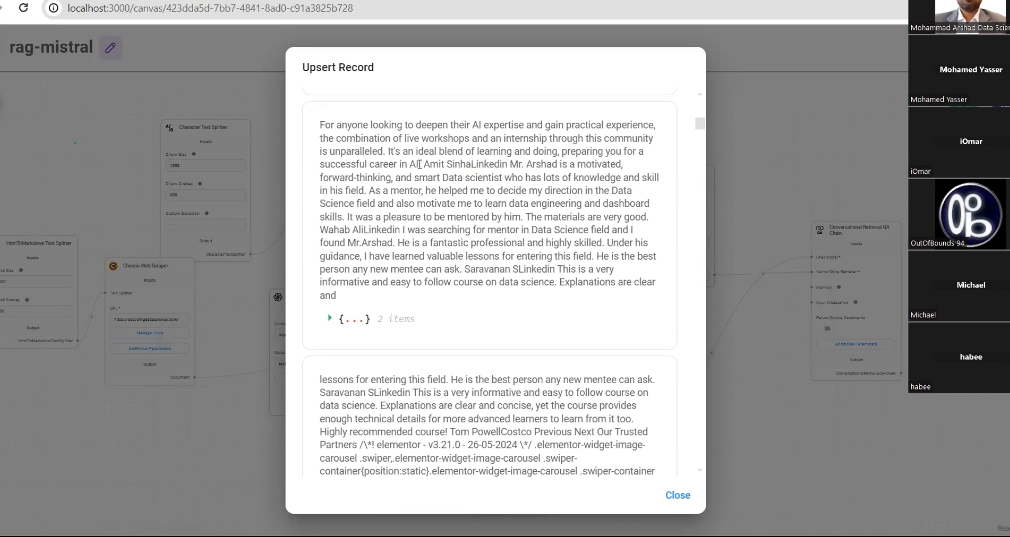
pyautogui.moveTo(419, 164); pyautogui.dragTo(469, 166)
pyautogui.hotkey('ctrl', 'c')
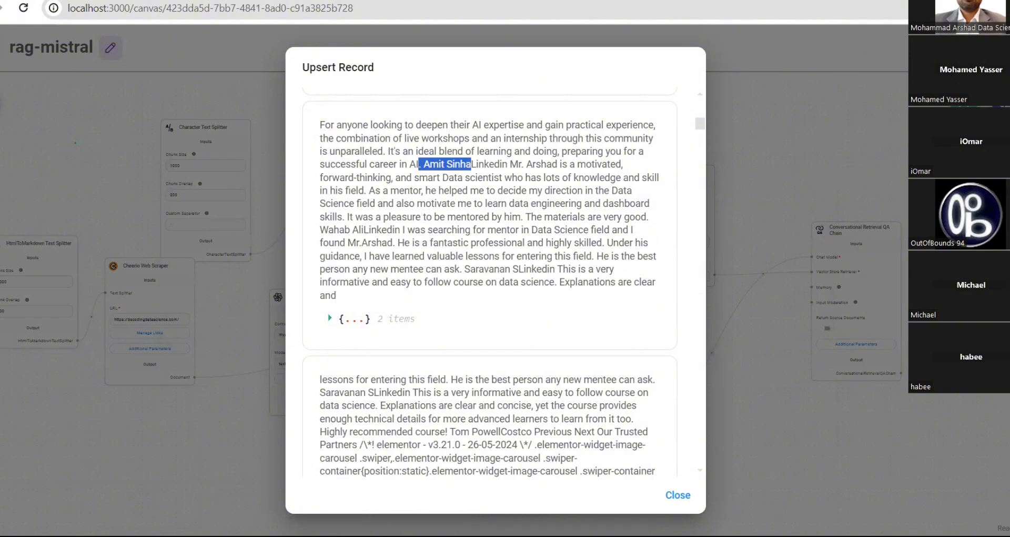
pyautogui.click(1004, 102)
# - Ask what the copied testimonial author said about another named person, getting a TypeError reply
pyautogui.click(1004, 103)
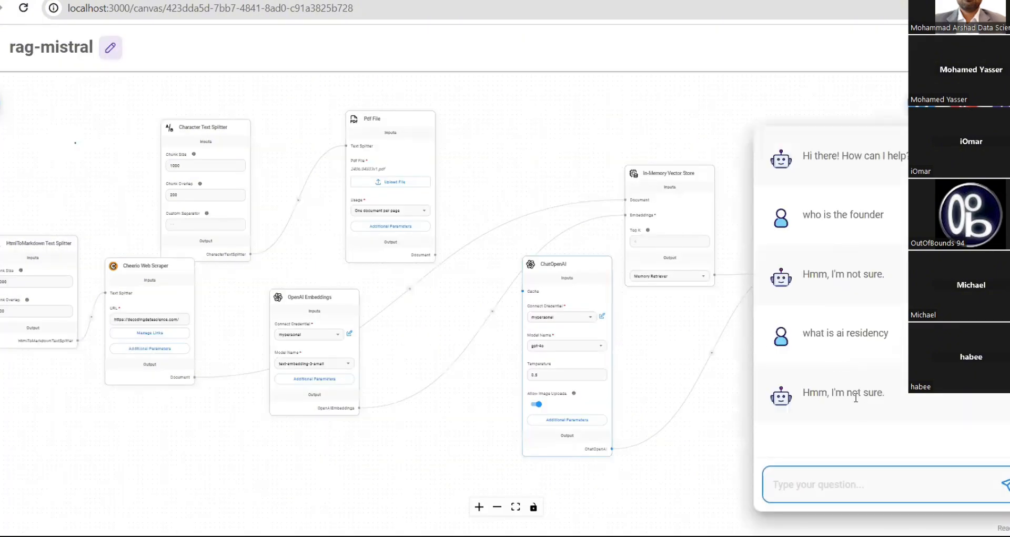
pyautogui.write('what')
pyautogui.hotkey('ctrl', 'v')
pyautogui.press('BackSpace')
pyautogui.press('BackSpace')
pyautogui.press('BackSpace')
pyautogui.press('BackSpace')
pyautogui.press('BackSpace')
pyautogui.press('BackSpace')
pyautogui.press('BackSpace')
pyautogui.press('BackSpace')
pyautogui.press('BackSpace')
pyautogui.press('BackSpace')
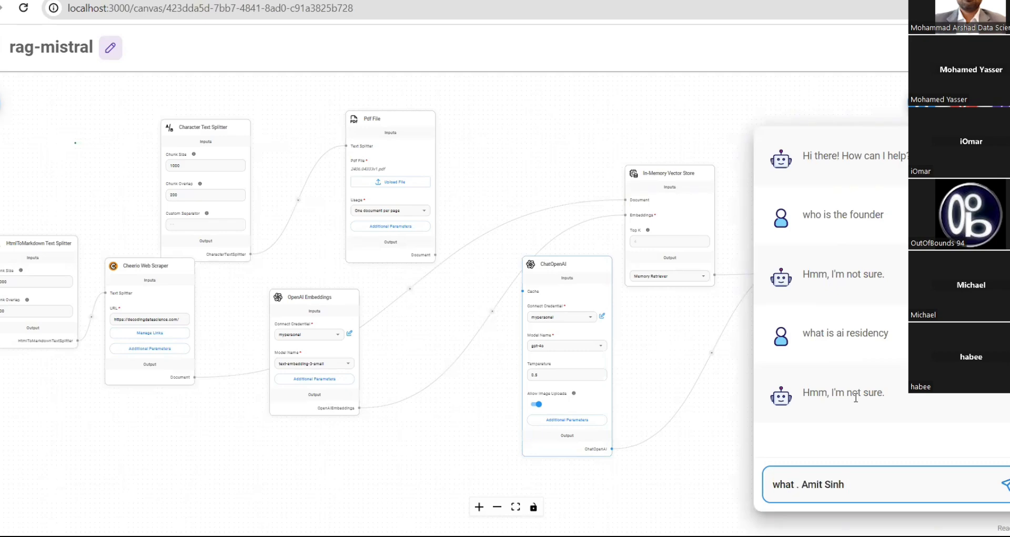
pyautogui.press('BackSpace')
pyautogui.press('BackSpace')
pyautogui.press('BackSpace')
pyautogui.press('BackSpace')
pyautogui.press('BackSpace')
pyautogui.press('BackSpace')
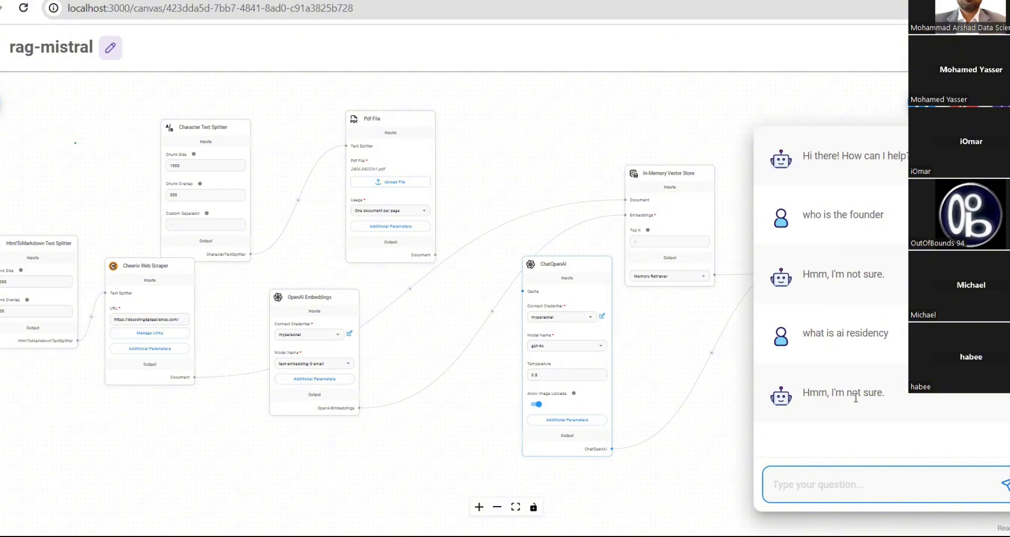
pyautogui.write('what')
pyautogui.hotkey('ctrl', 'v')
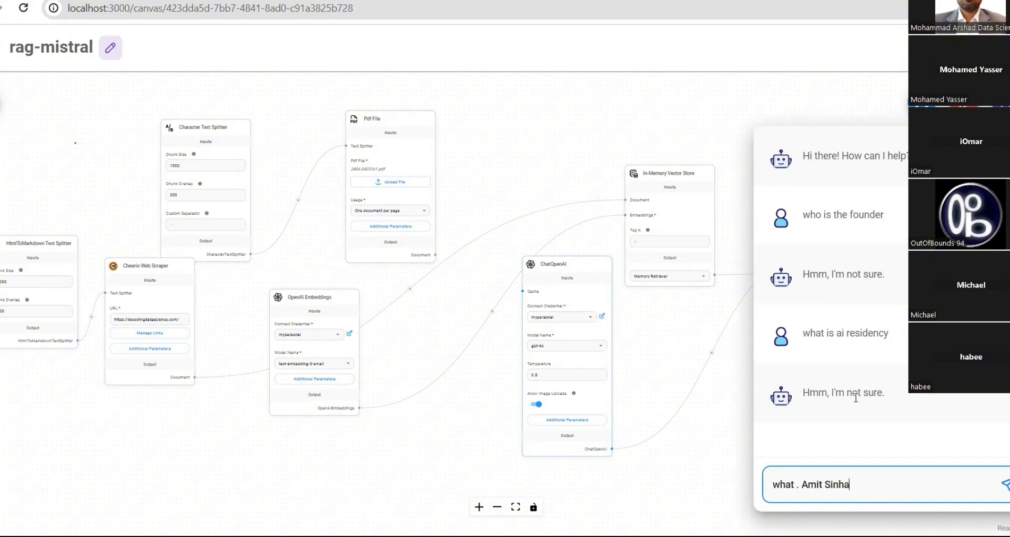
pyautogui.press('Left')
pyautogui.press('Left')
pyautogui.press('Left')
pyautogui.press('Left')
pyautogui.press('Left')
pyautogui.press('Left')
pyautogui.press('Left')
pyautogui.press('Left')
pyautogui.press('Left')
pyautogui.press('BackSpace')
pyautogui.write('said abo')
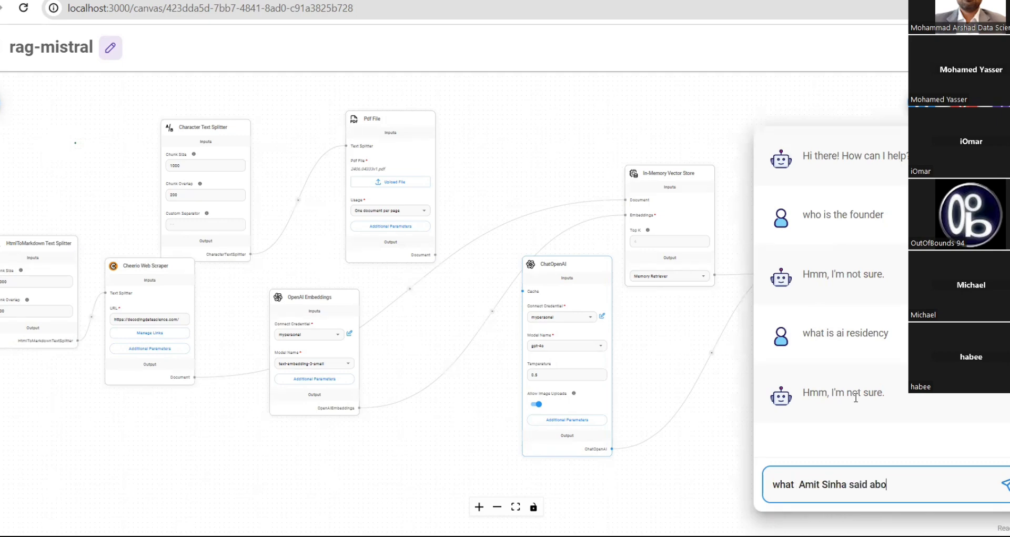
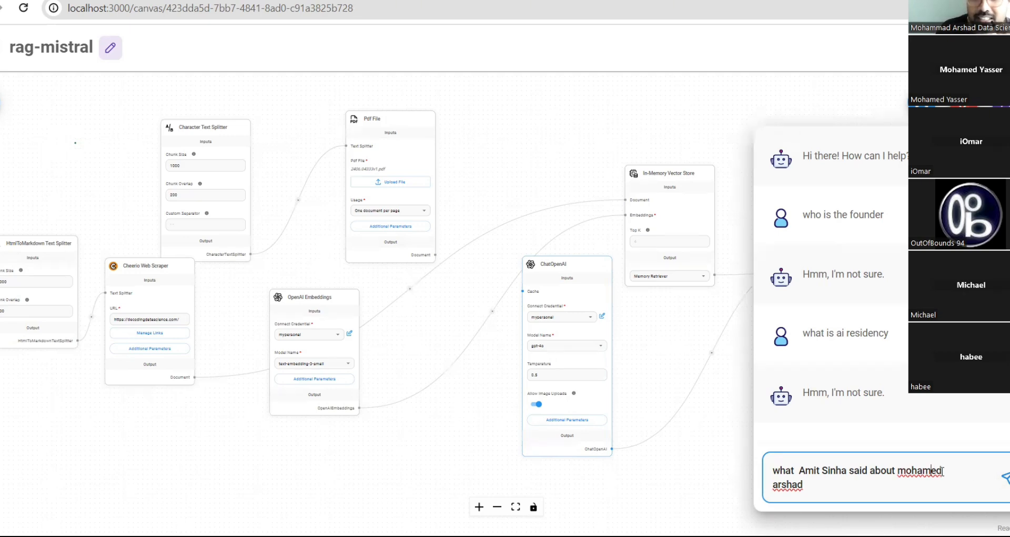
pyautogui.write('m')
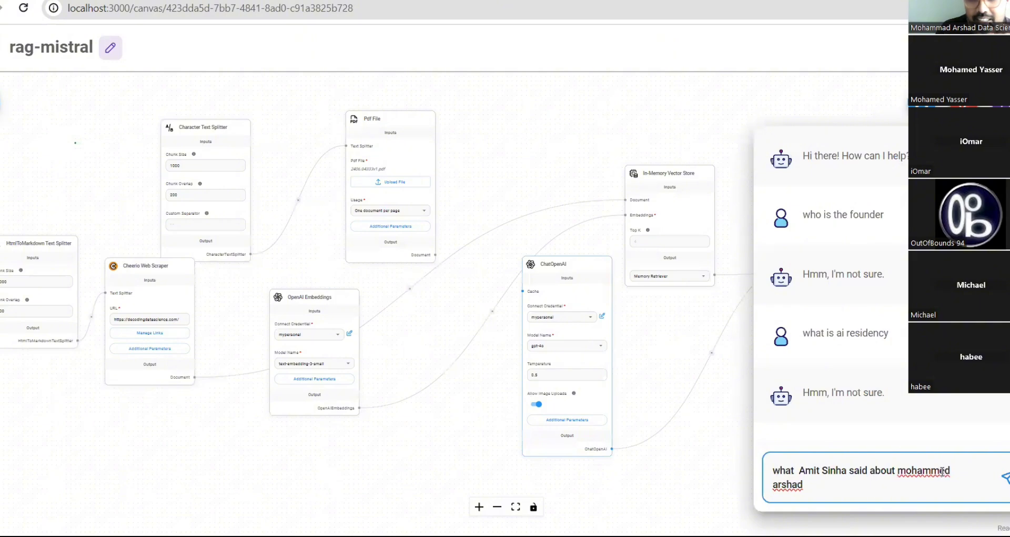
pyautogui.press('BackSpace')
pyautogui.write('a')
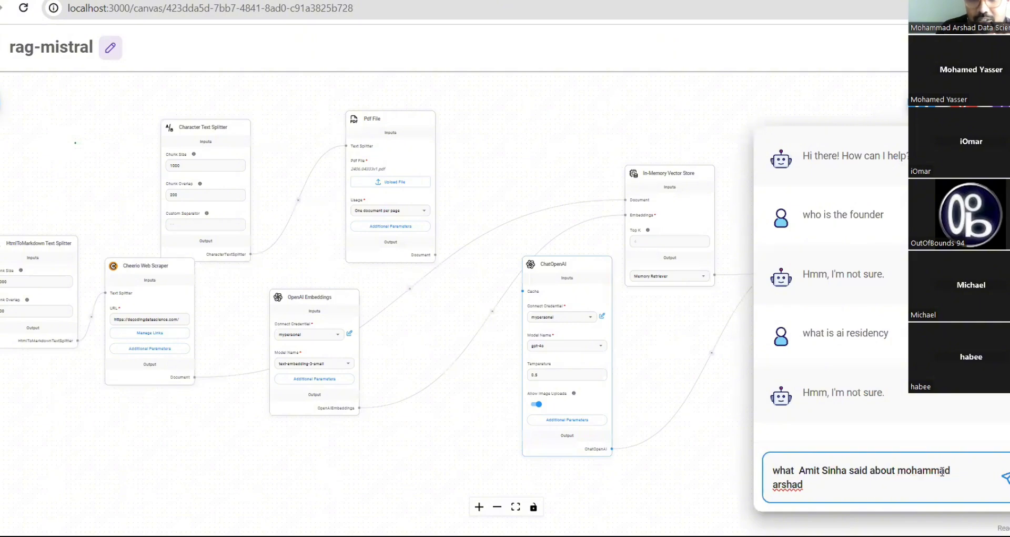
pyautogui.press('Return')
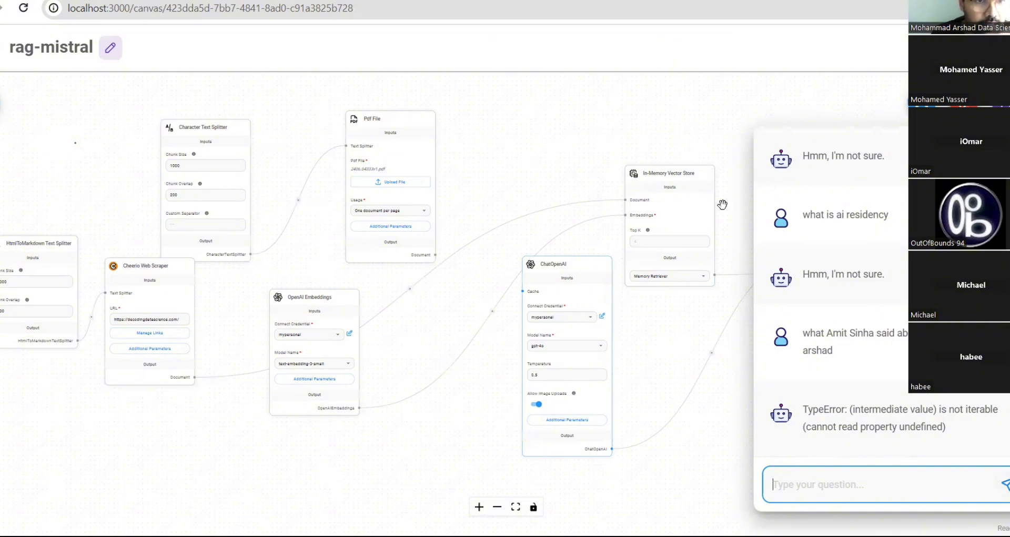
# - Copy the earlier question and resend it, getting an answer praising the person's mentorship
pyautogui.click(327, 242)
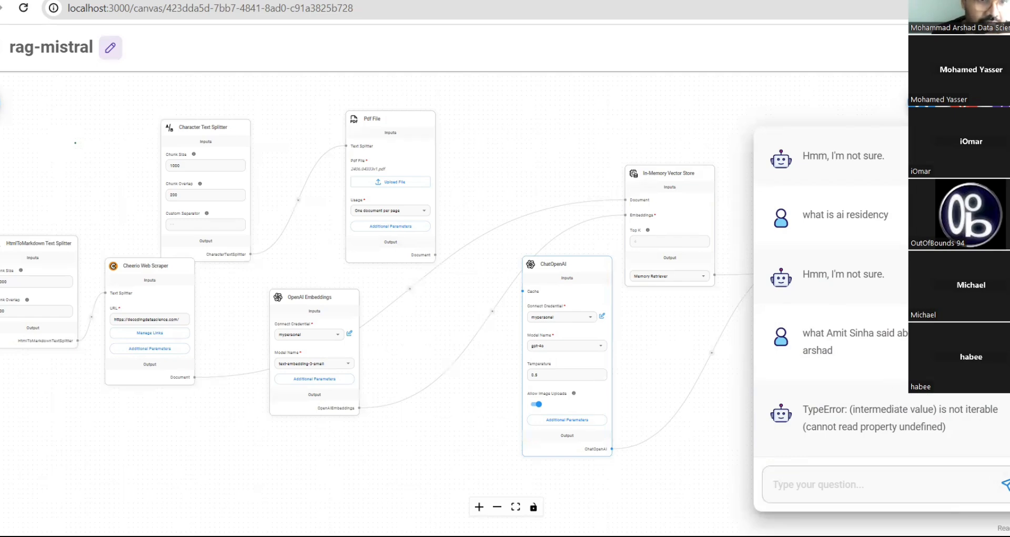
pyautogui.moveTo(834, 355); pyautogui.dragTo(803, 332)
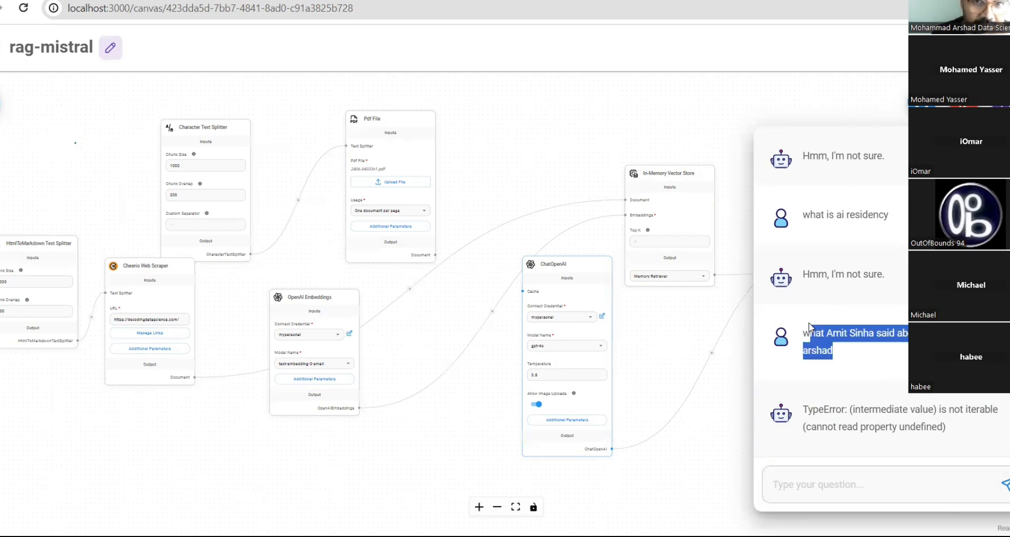
pyautogui.hotkey('ctrl', 'c')
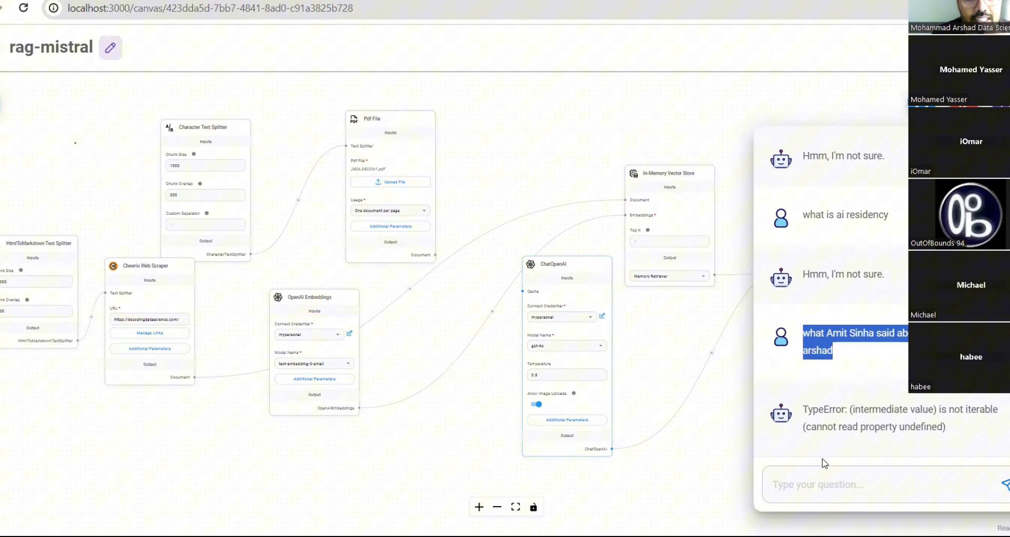
pyautogui.click(834, 483)
pyautogui.hotkey('ctrl', 'v')
pyautogui.press('Return')
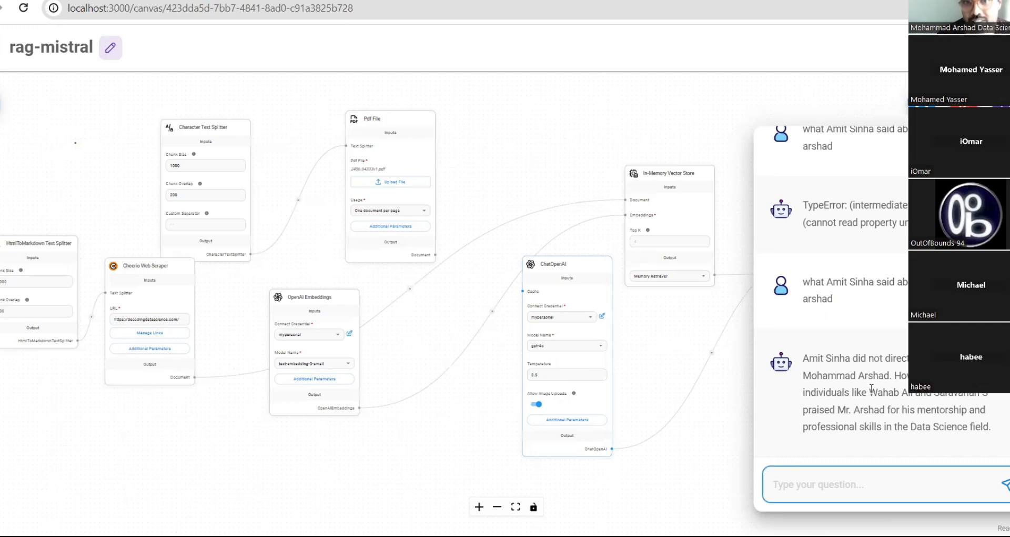
# - Select another person's full name mentioned in the answer
pyautogui.doubleClick(887, 392)
pyautogui.moveTo(905, 387); pyautogui.dragTo(914, 398)
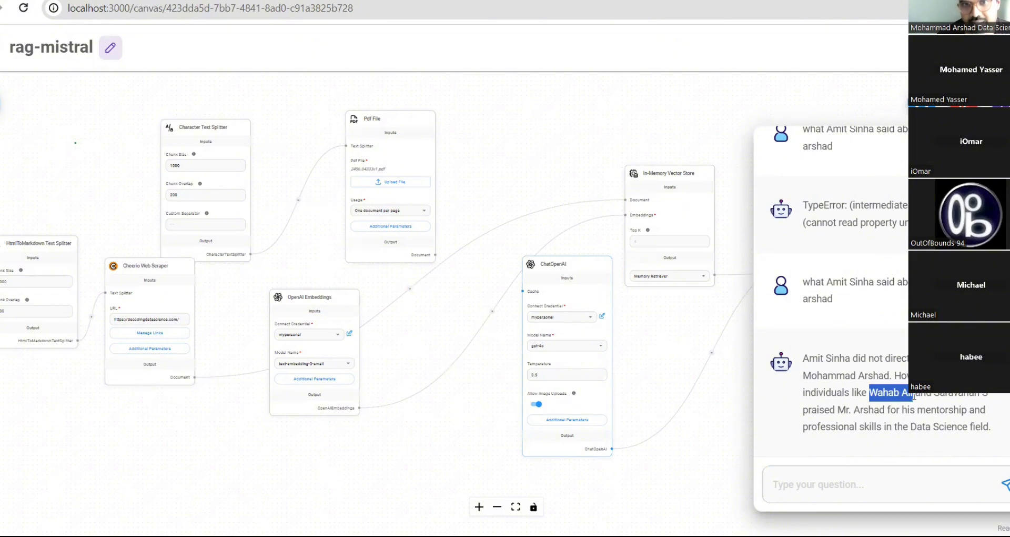
pyautogui.click(895, 474)
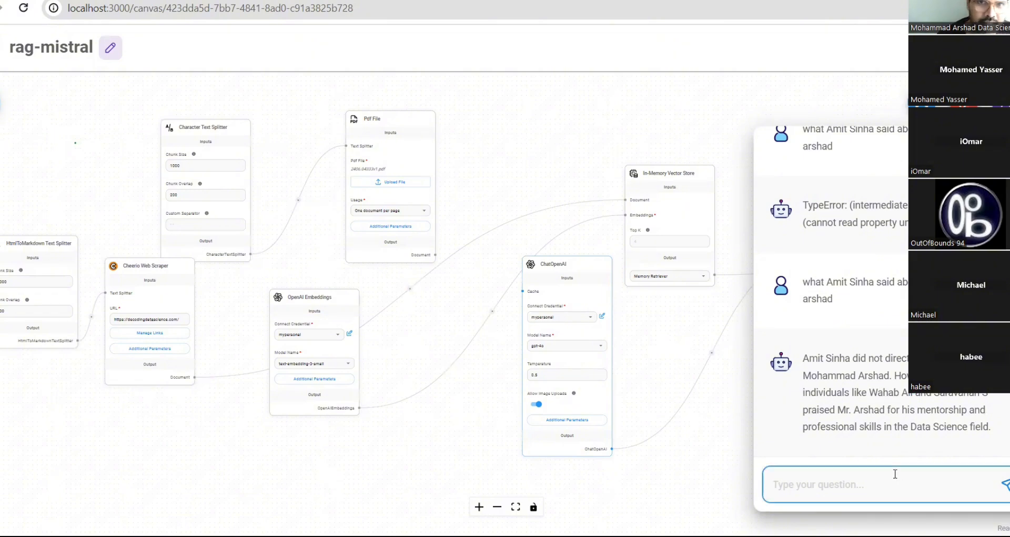
# - Send a 'what about' follow-up naming the other testimonial author
pyautogui.write('what abo')
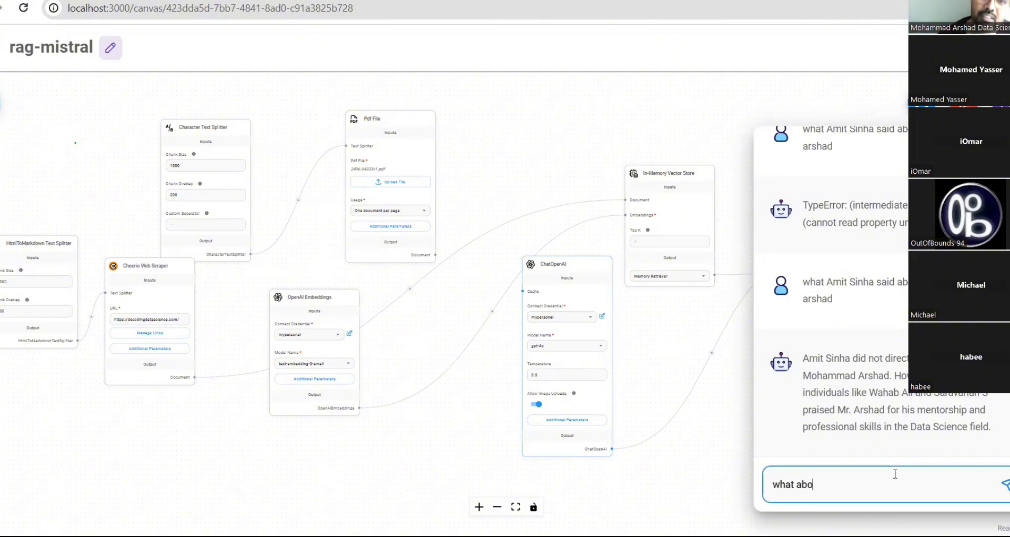
pyautogui.press('Return')
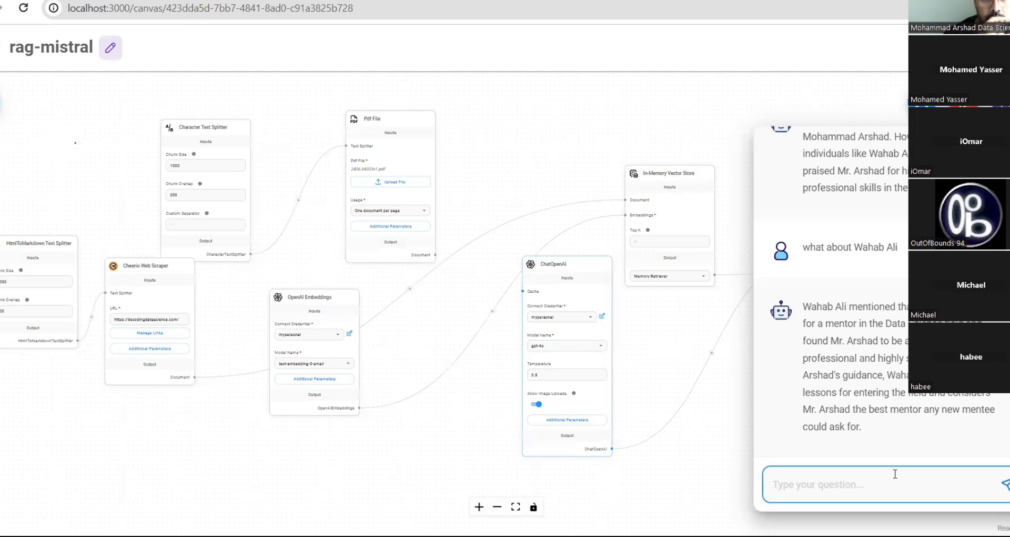
# - Close the chat, open the chatflow settings menu, then dismiss it to reveal the flow canvas
pyautogui.click(675, 128)
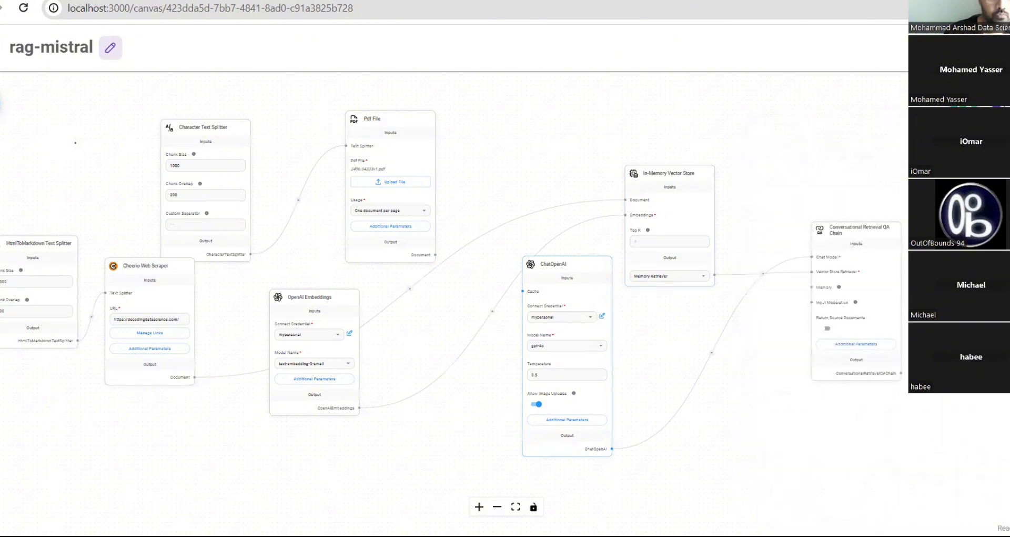
pyautogui.click(1002, 48)
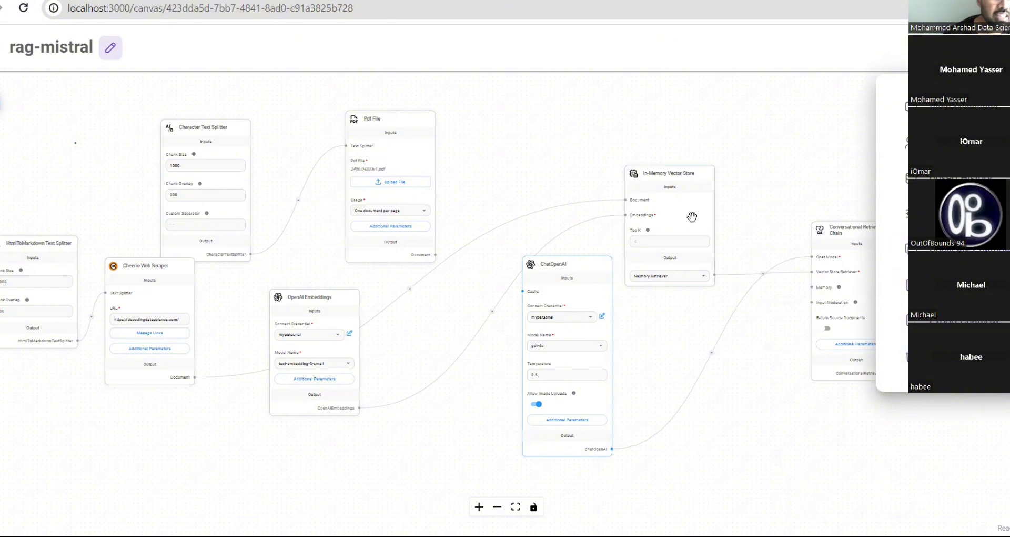
pyautogui.moveTo(694, 216)
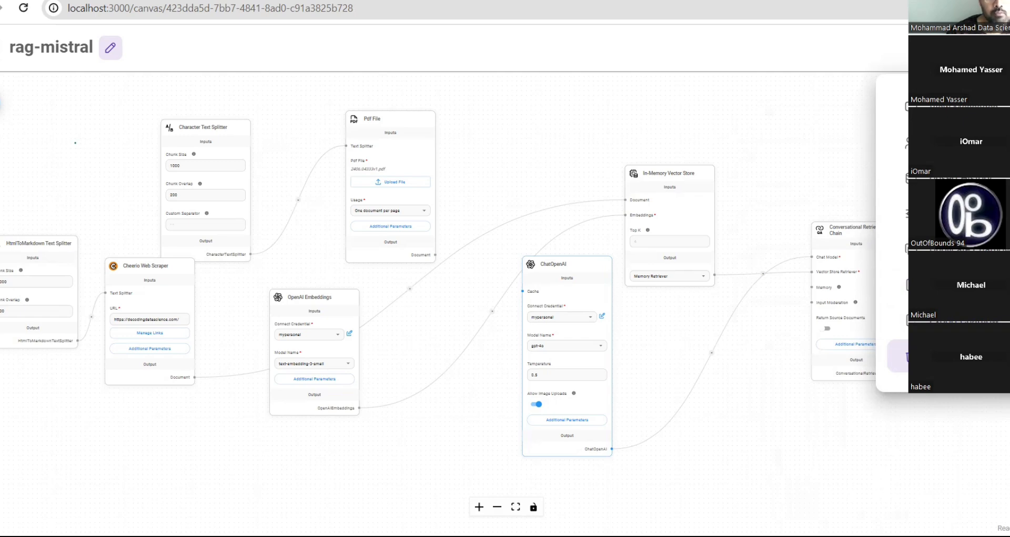
pyautogui.click(810, 75)
pyautogui.click(773, 79)
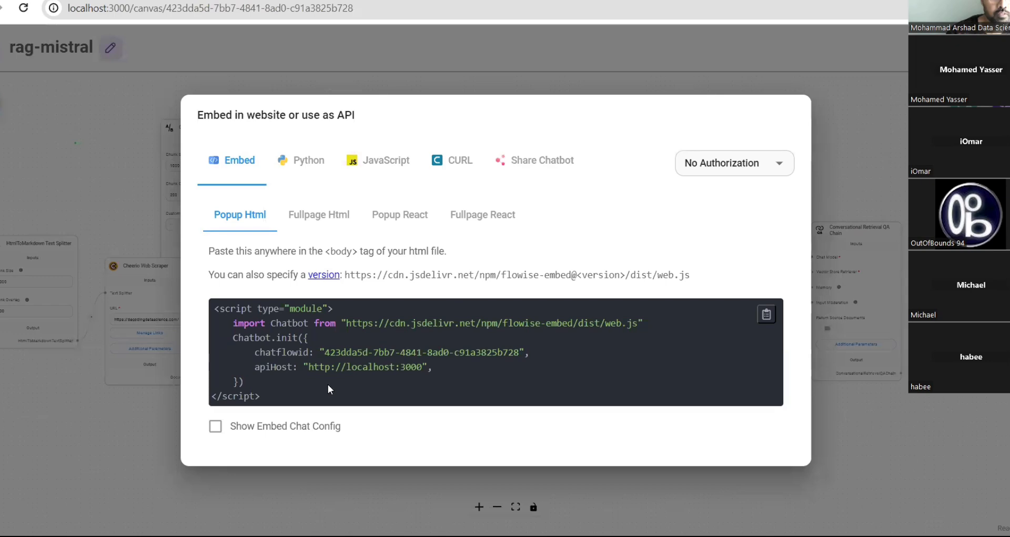
pyautogui.moveTo(211, 306)
pyautogui.mouseDown()
pyautogui.moveTo(281, 403)
pyautogui.moveTo(242, 392)
pyautogui.moveTo(219, 306)
pyautogui.mouseUp()
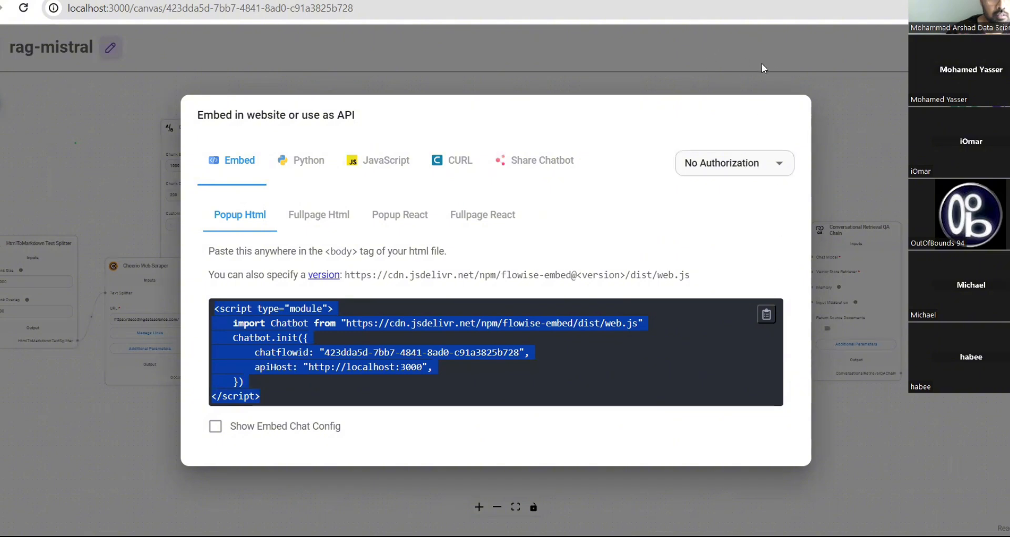
pyautogui.click(901, 168)
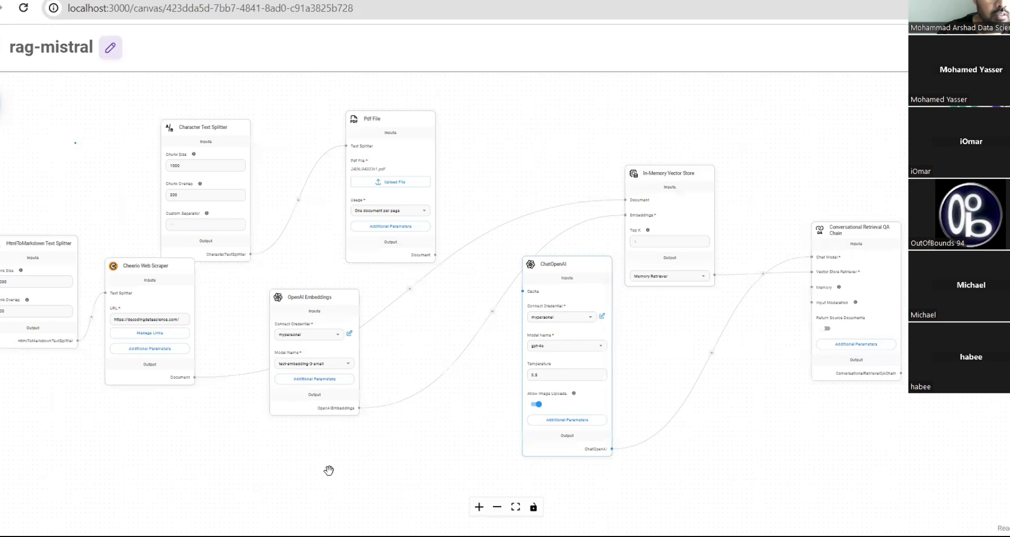